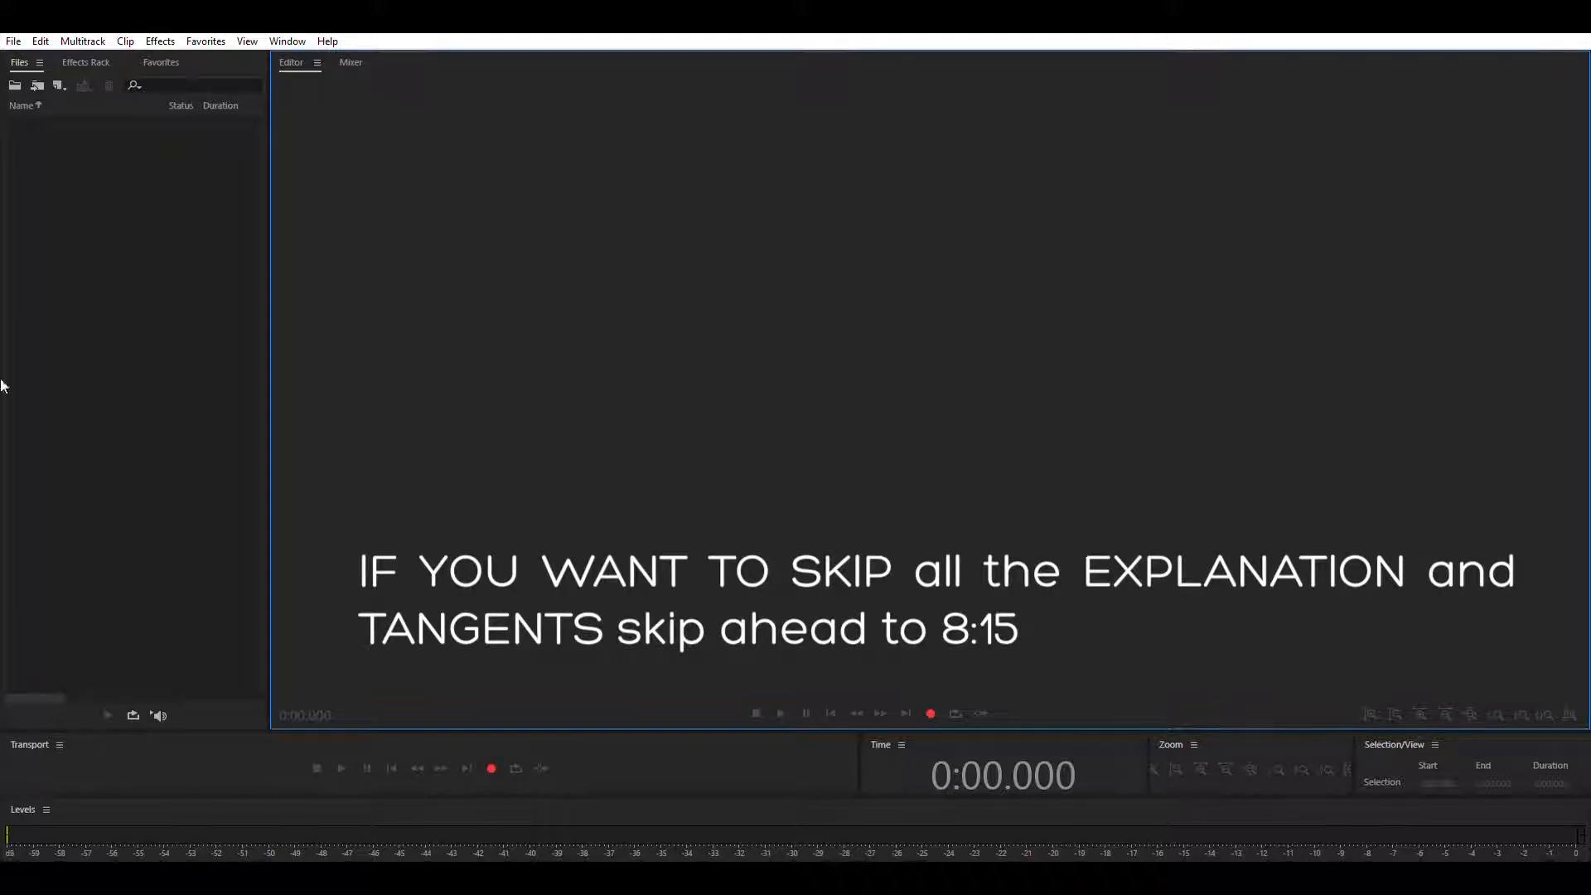
left_click(133, 249)
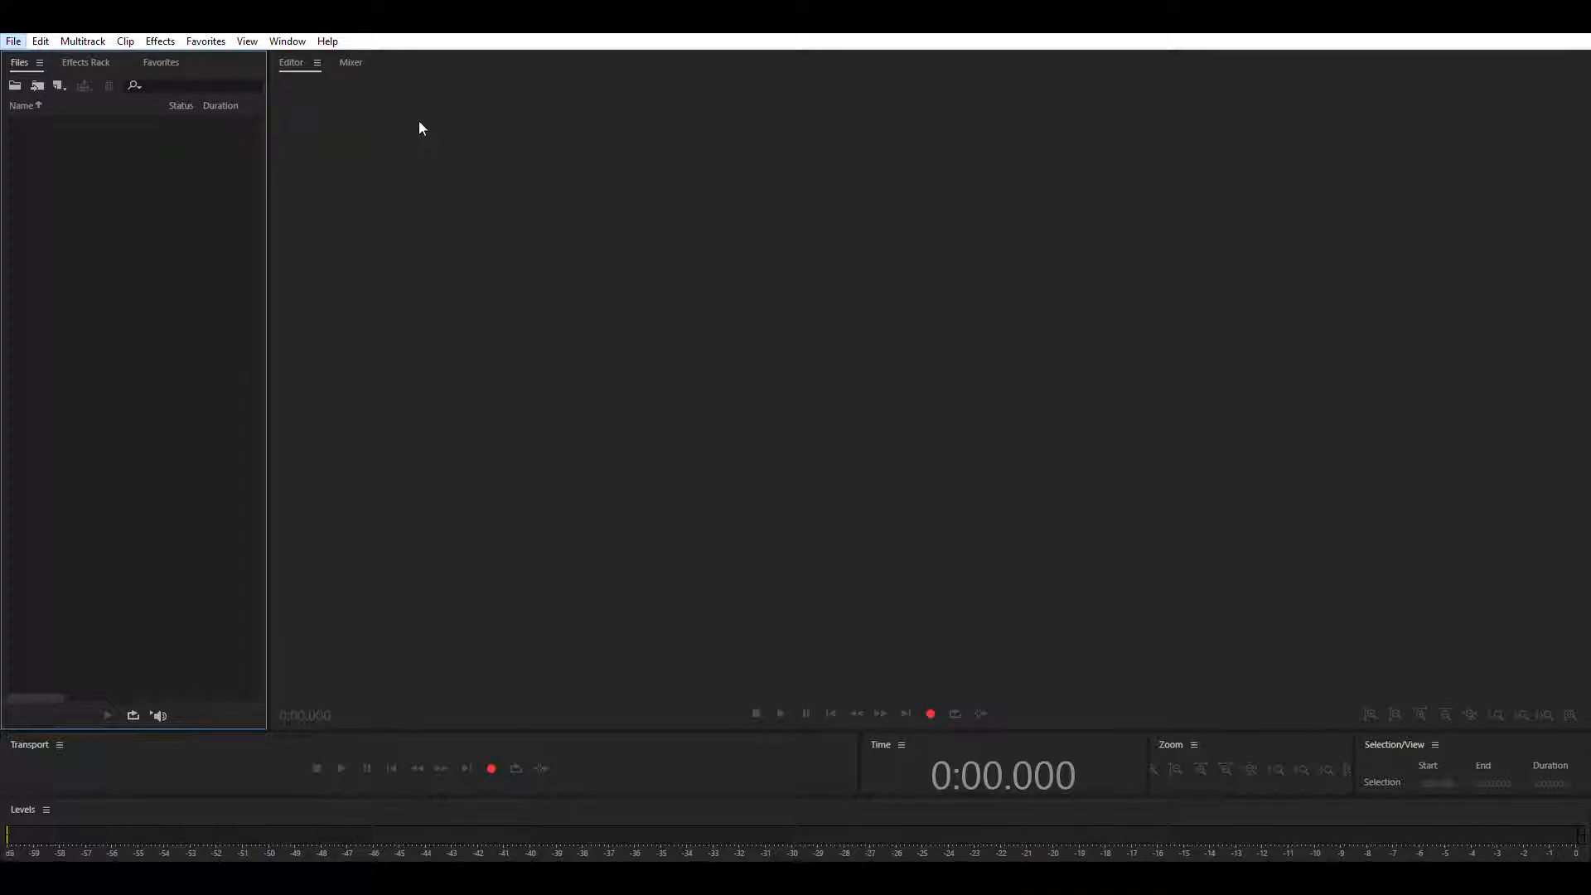
key("Escape")
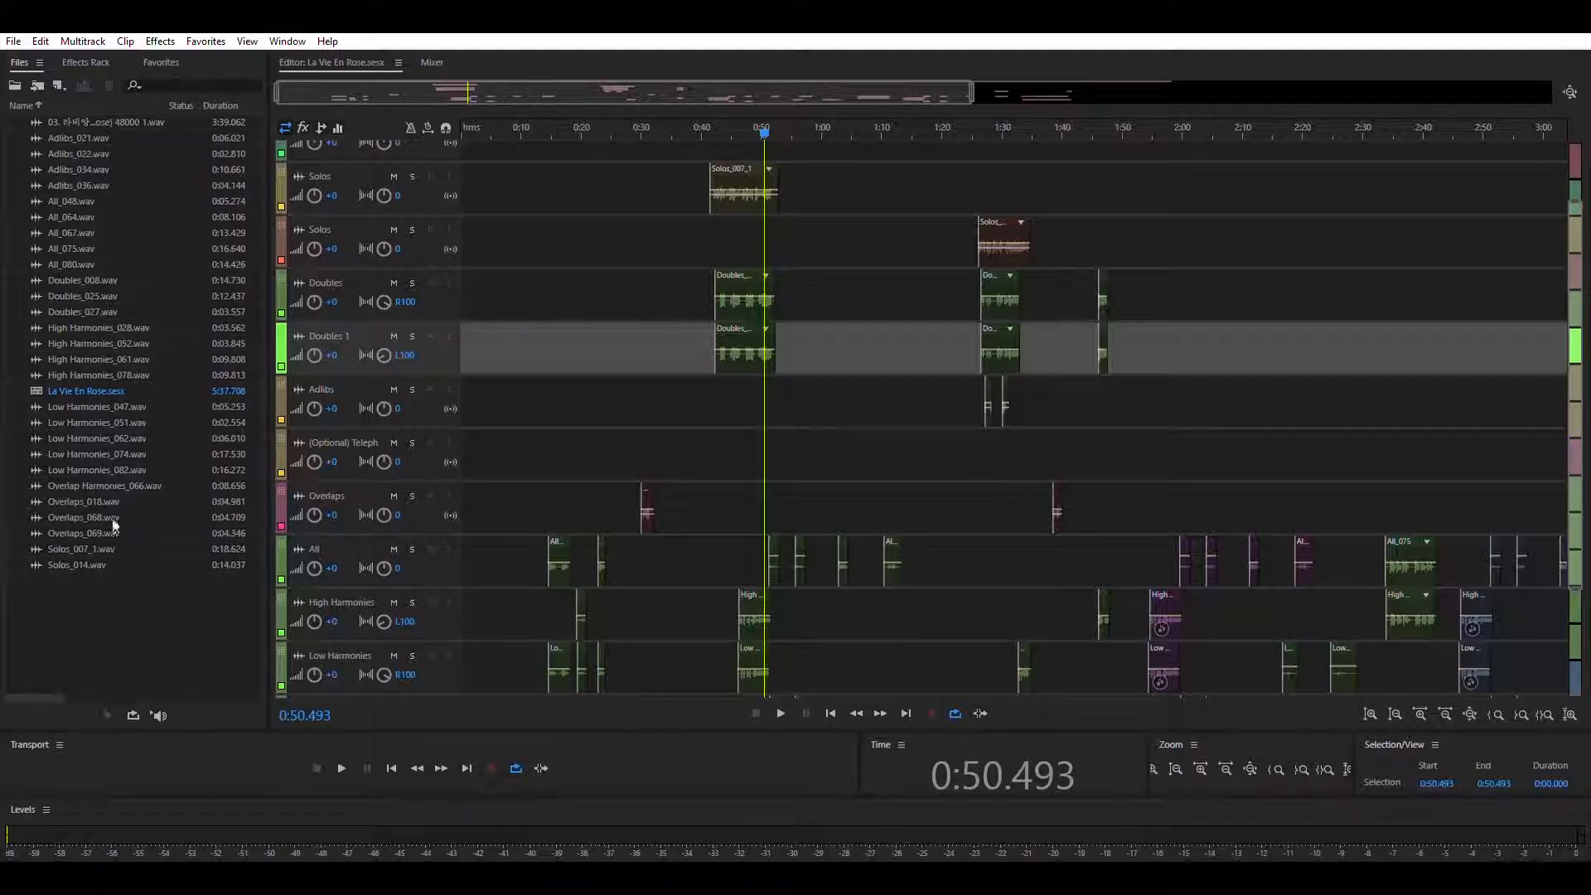
- Look over the imported vocal recordings in the file list and select the La Vie En Rose session file
left_click_drag(76, 642, 76, 121)
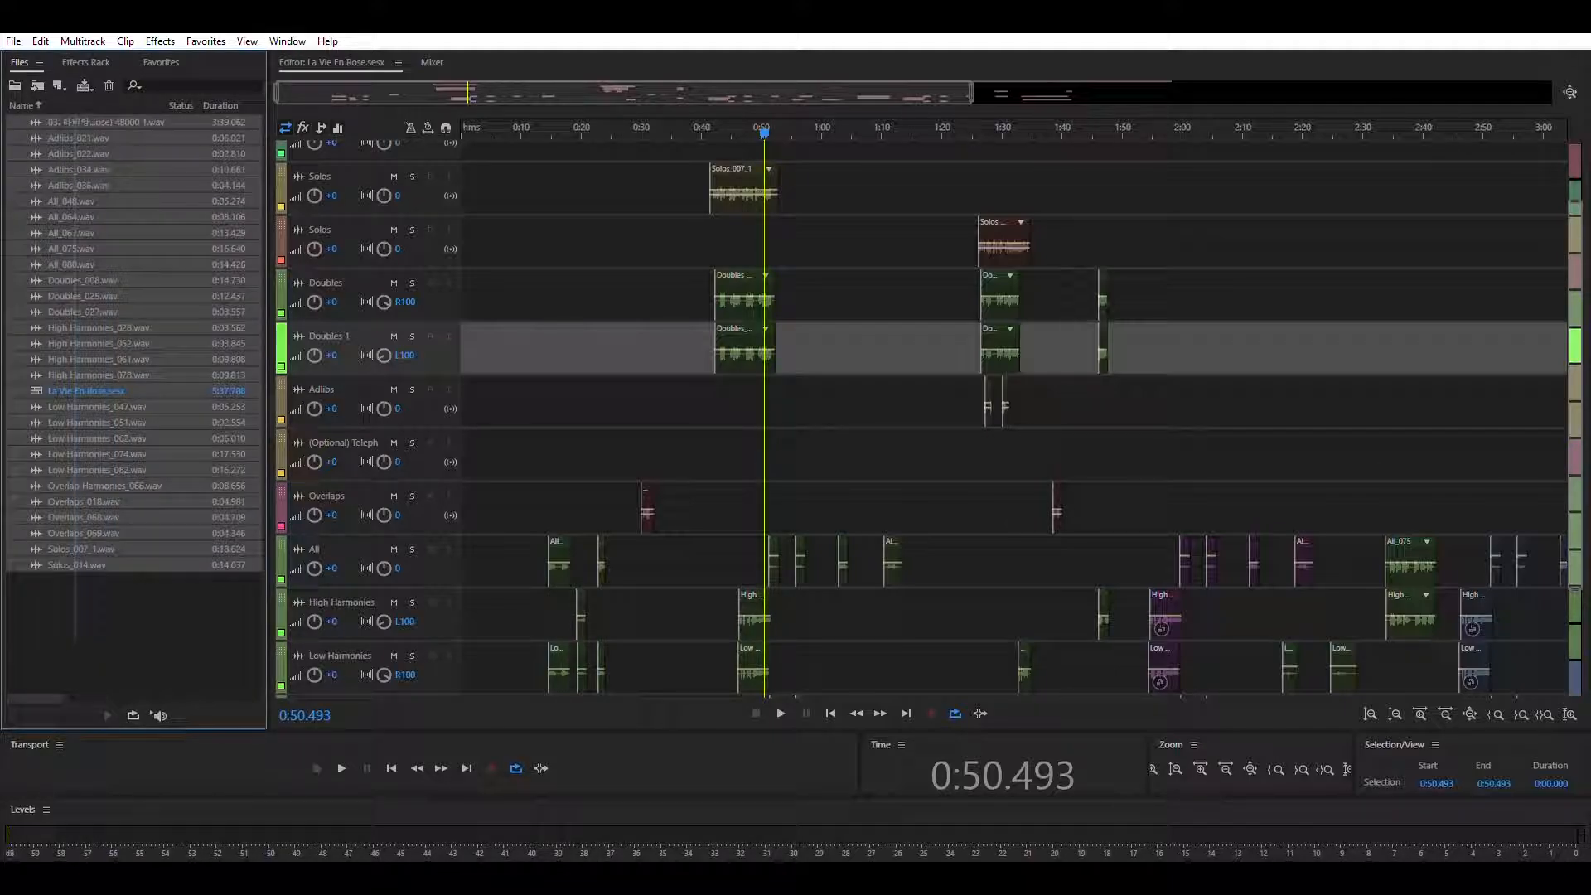
left_click(136, 611)
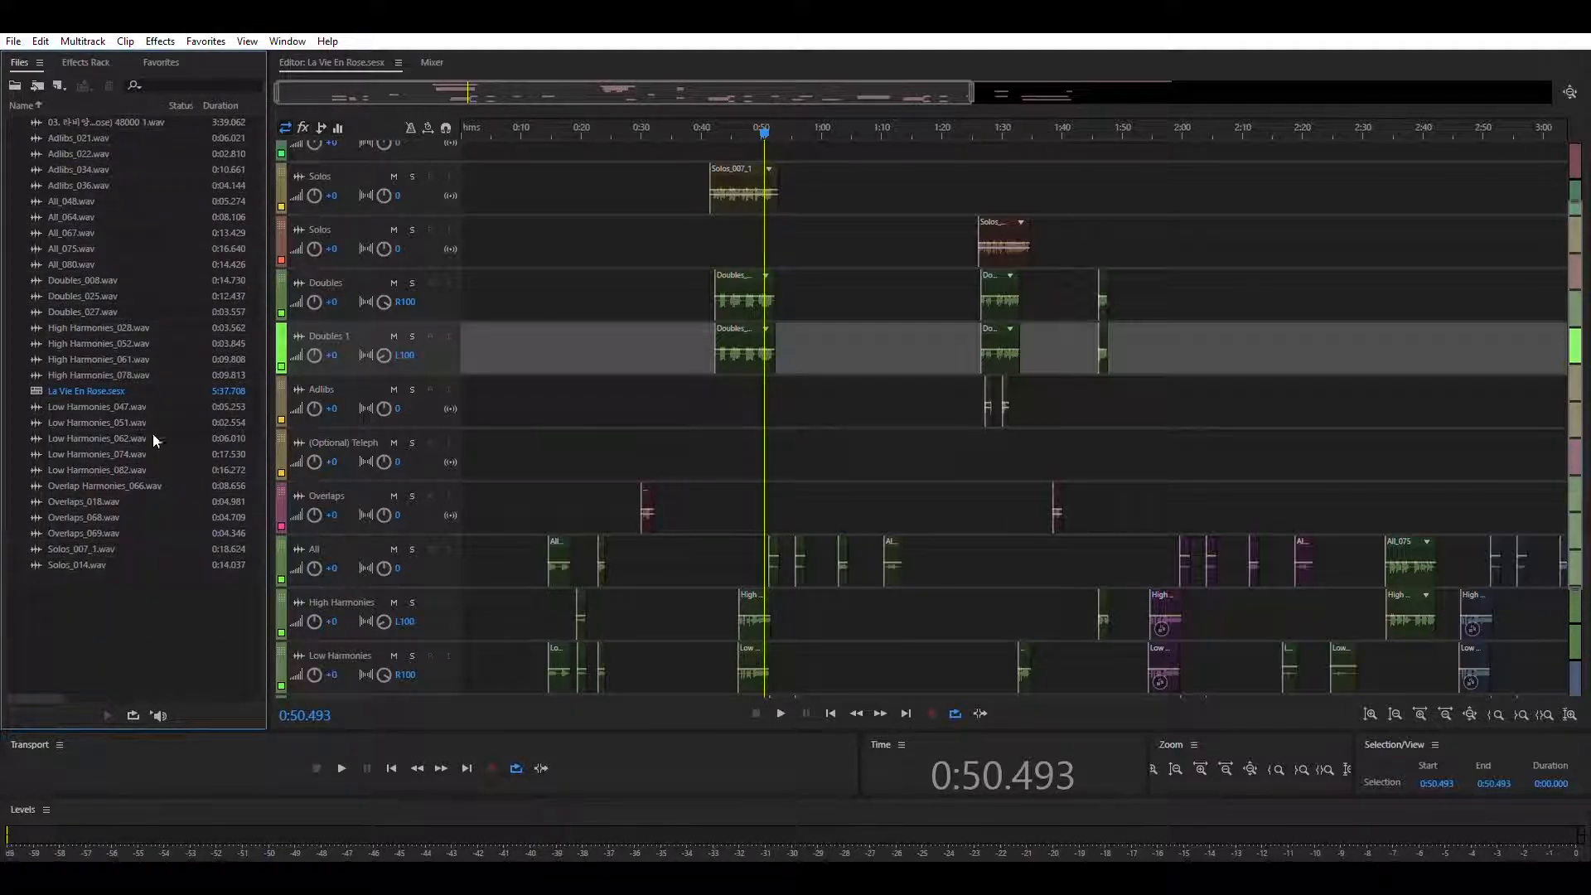
left_click(137, 390)
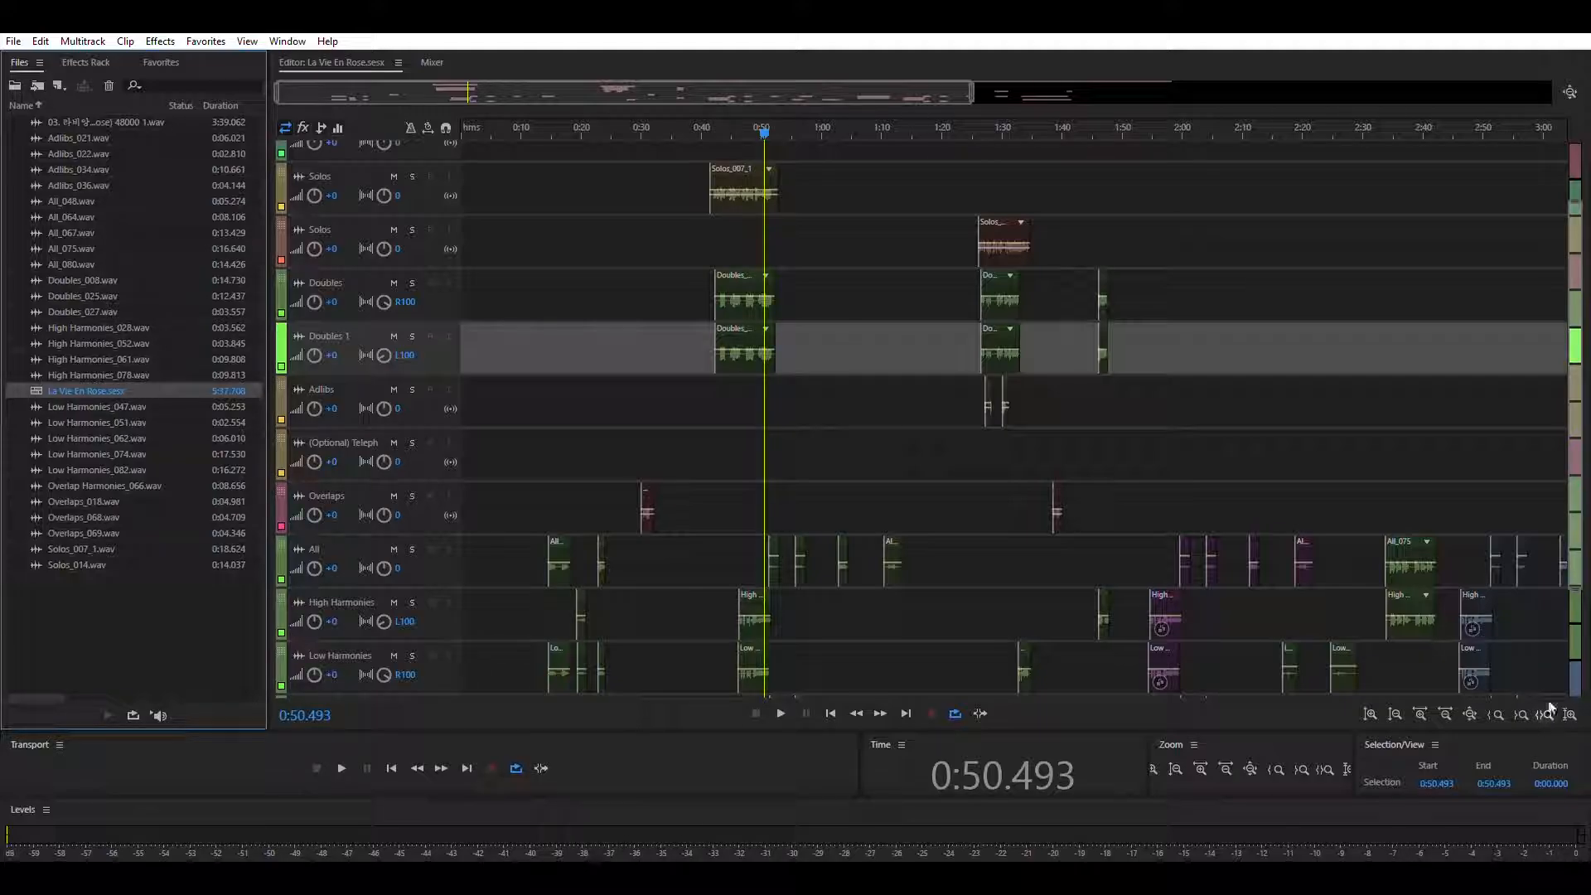
- Look through the session's track layout from the Music track down to the harmony tracks
scroll(634, 428, "up", 3)
scroll(634, 428, "down", 3)
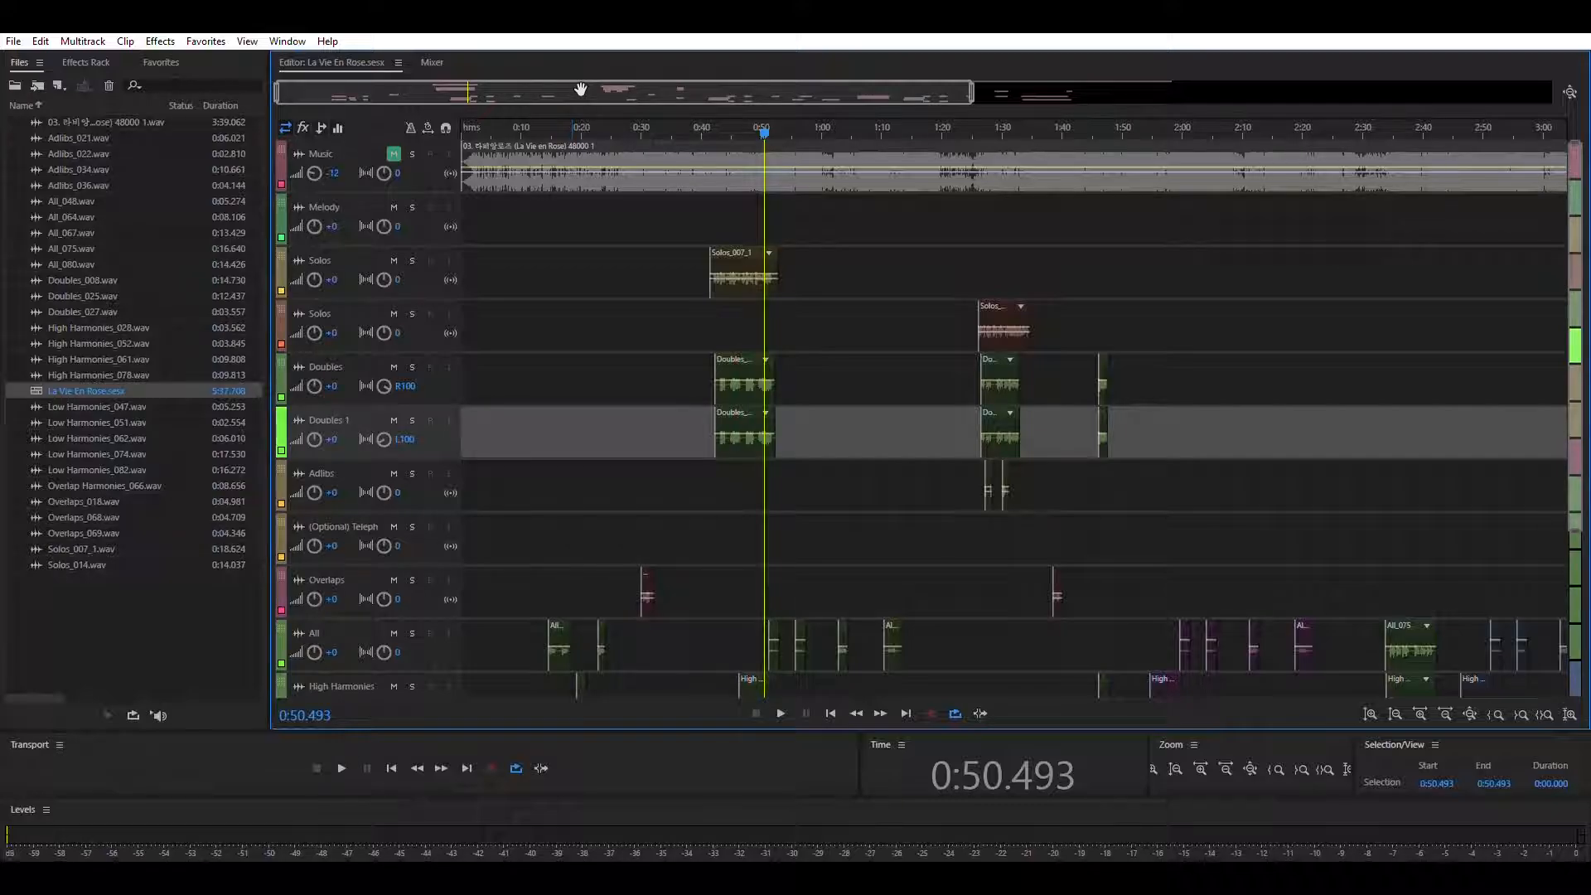
scroll(812, 466, "down", 3)
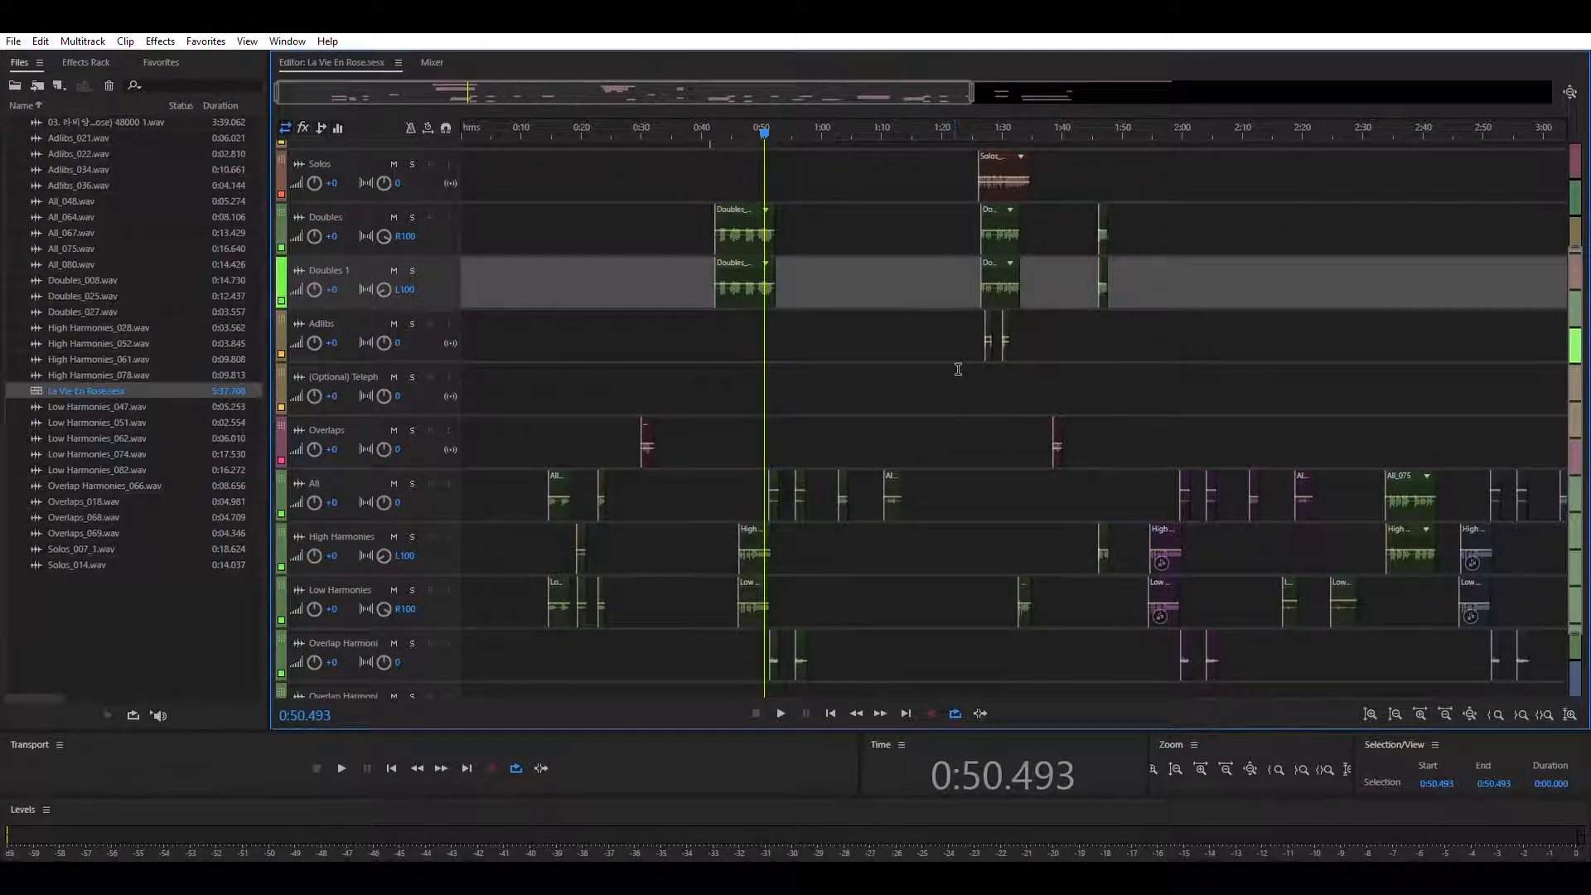
scroll(958, 369, "up", 3)
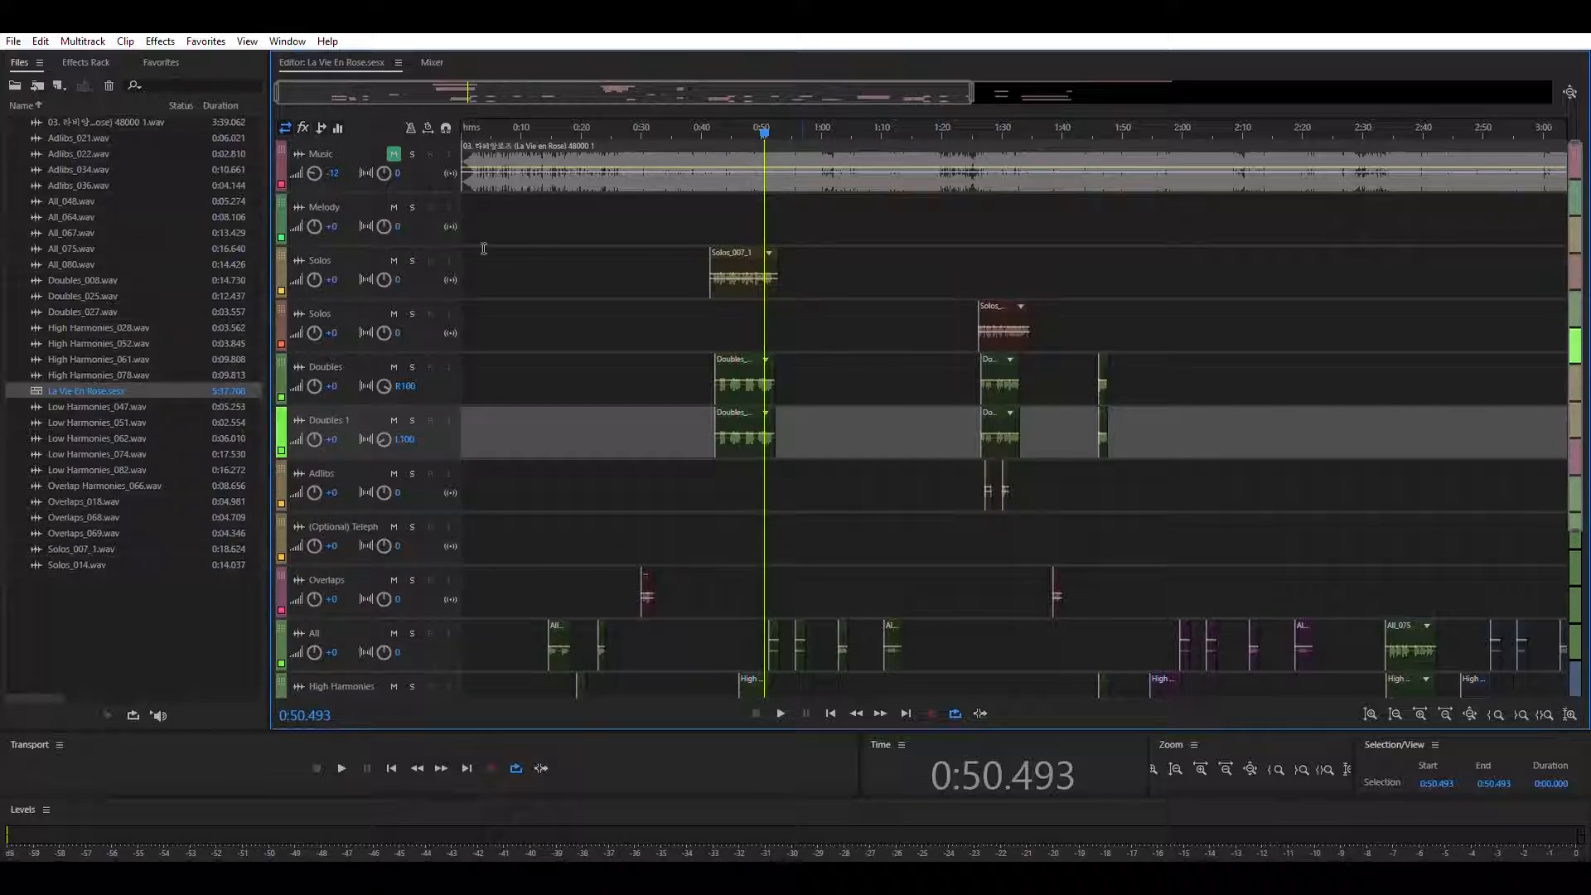
- Select the first Solos track and enlarge the track heights until each track's output routing shows
left_click(360, 250)
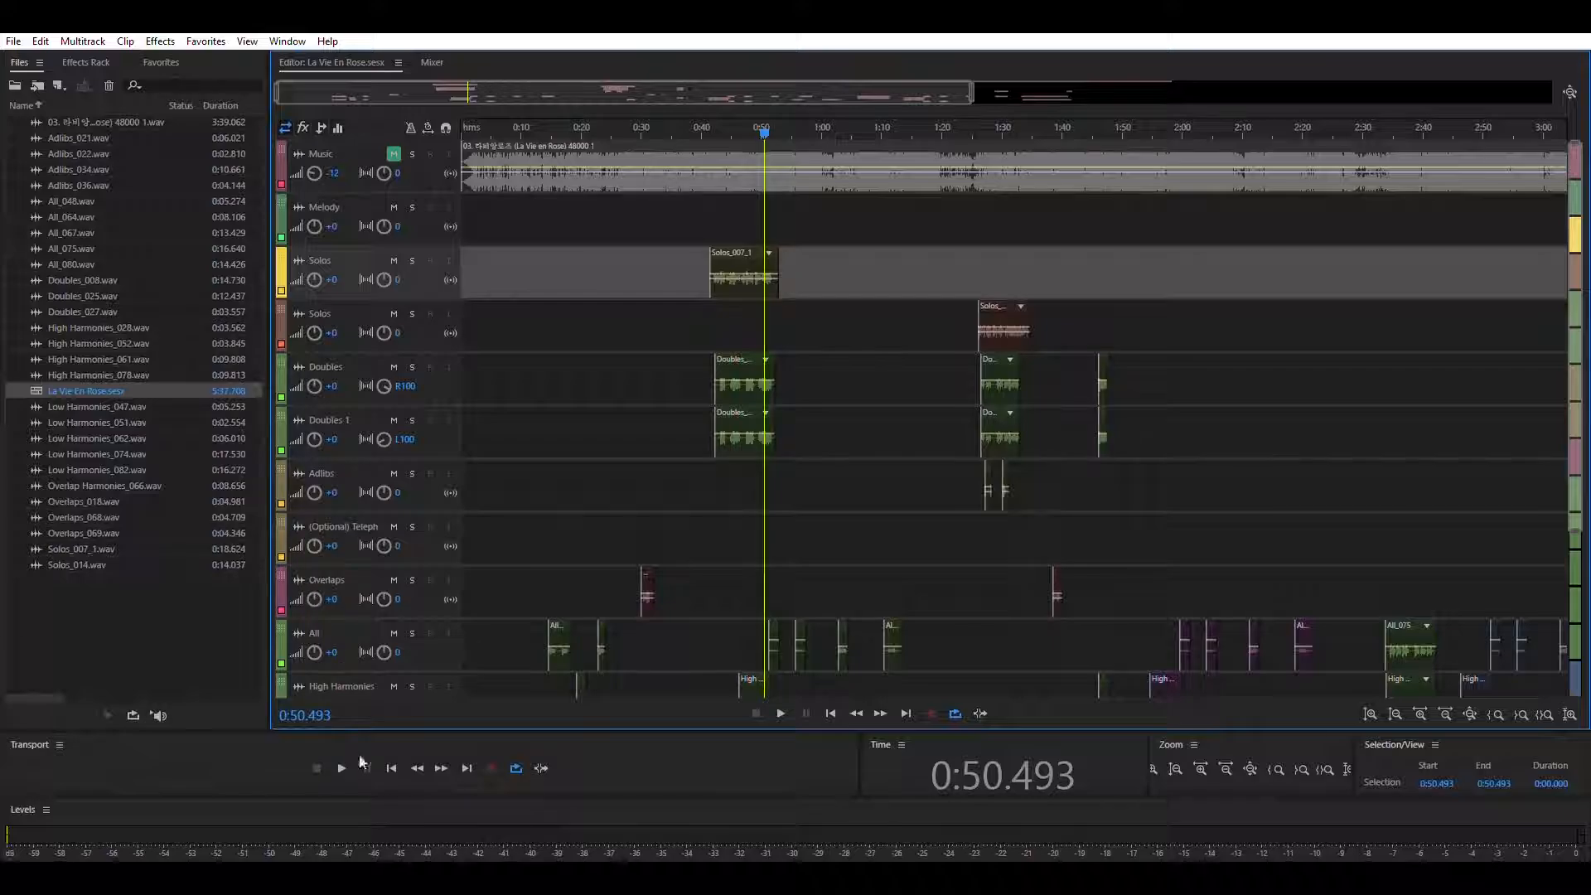
scroll(385, 398, "down", 3)
scroll(337, 481, "up", 4)
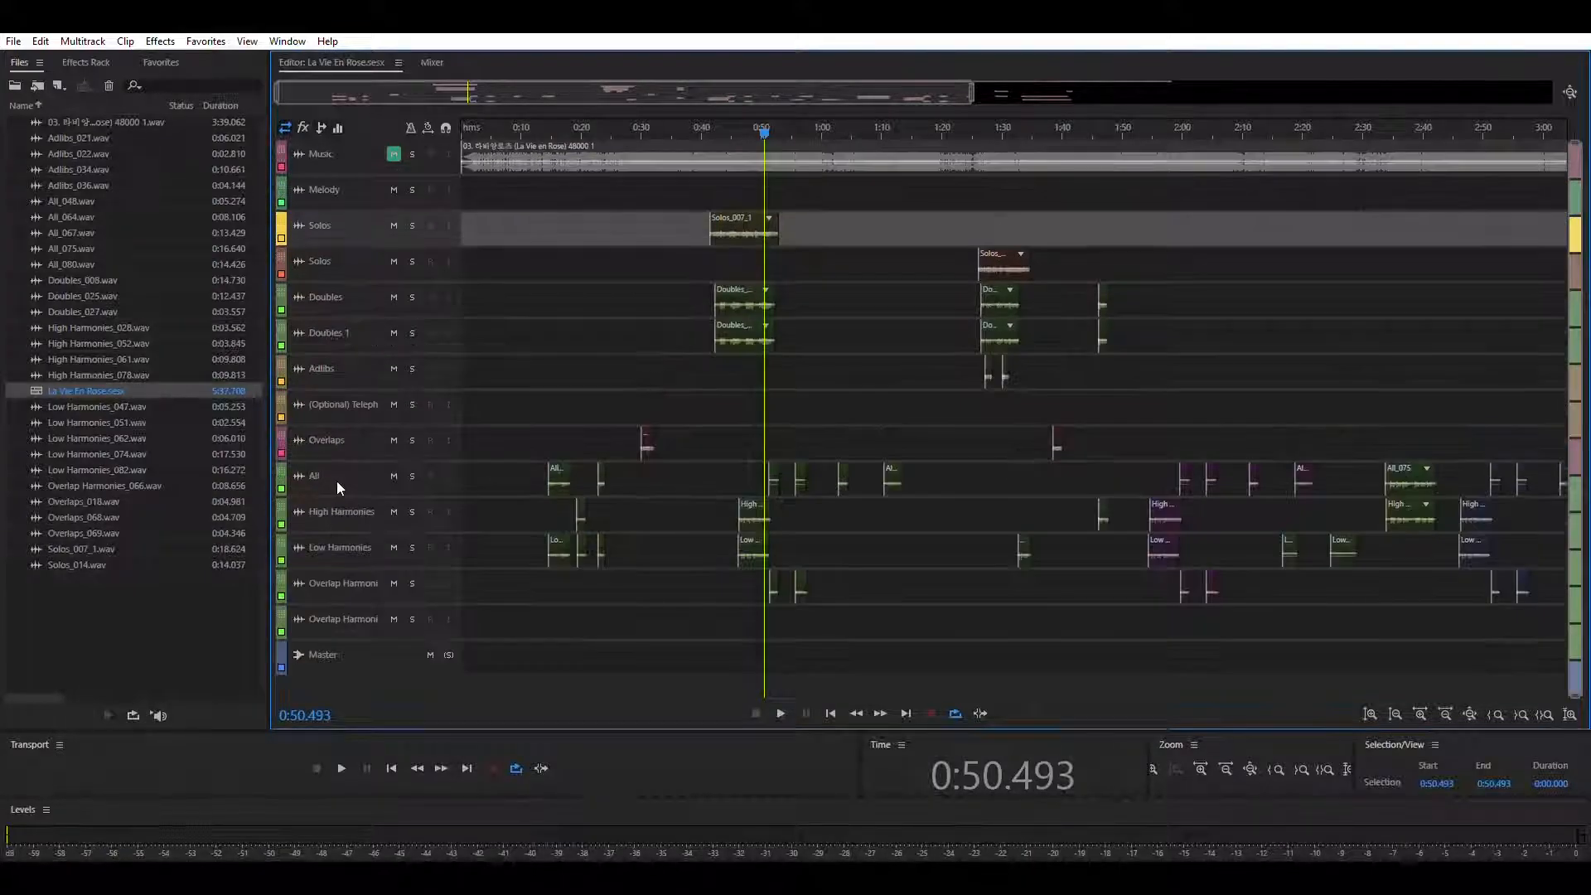
scroll(420, 429, "down", 2)
scroll(419, 429, "down", 2)
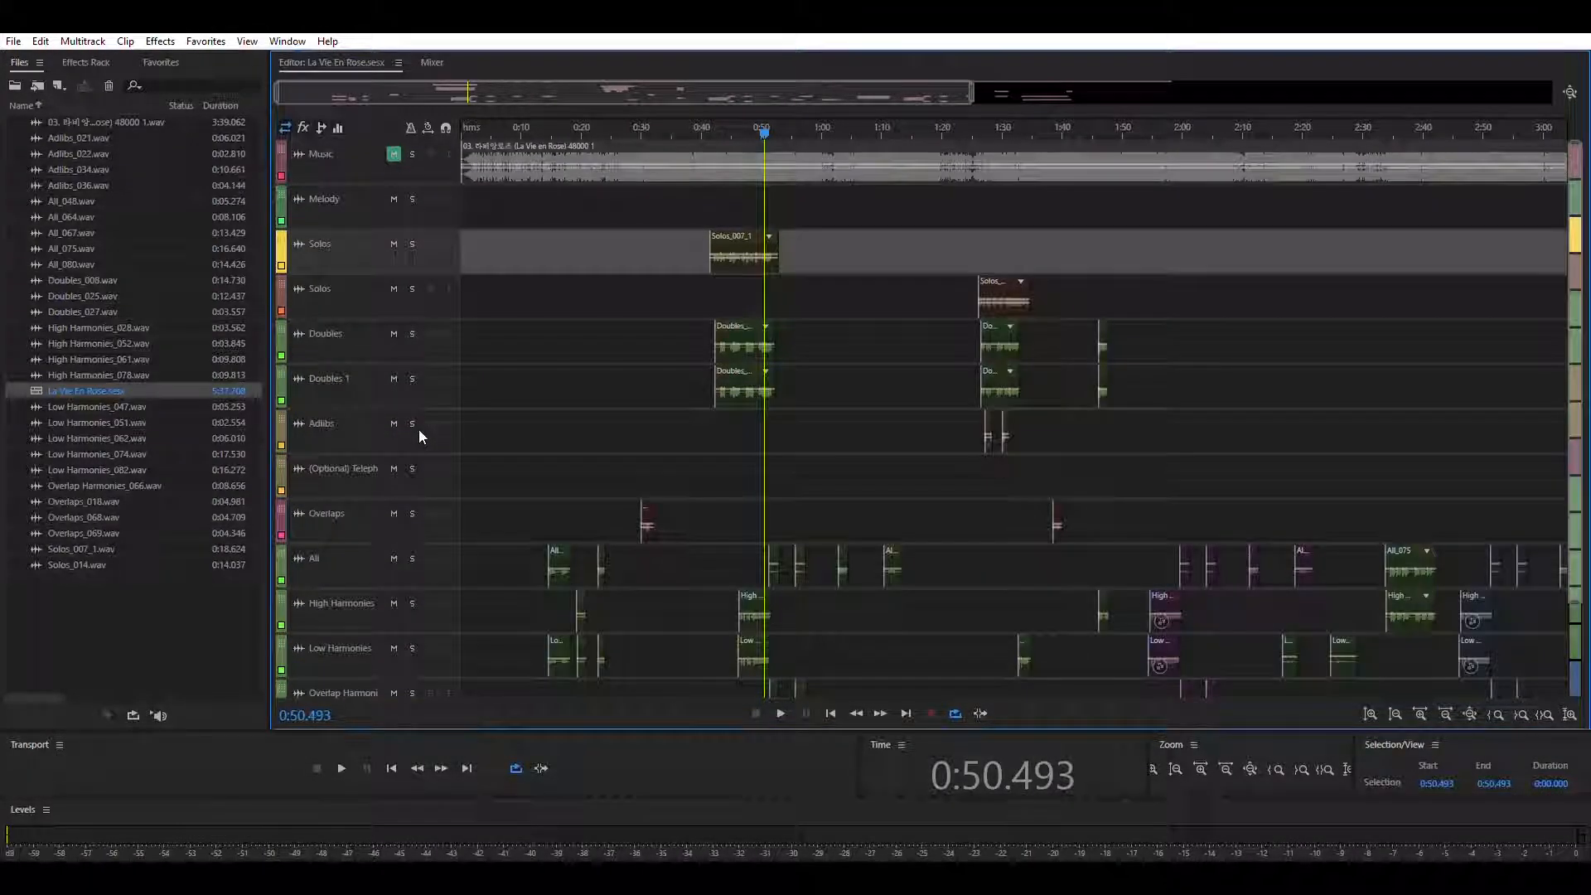
scroll(419, 429, "up", 4)
scroll(561, 435, "up", 3)
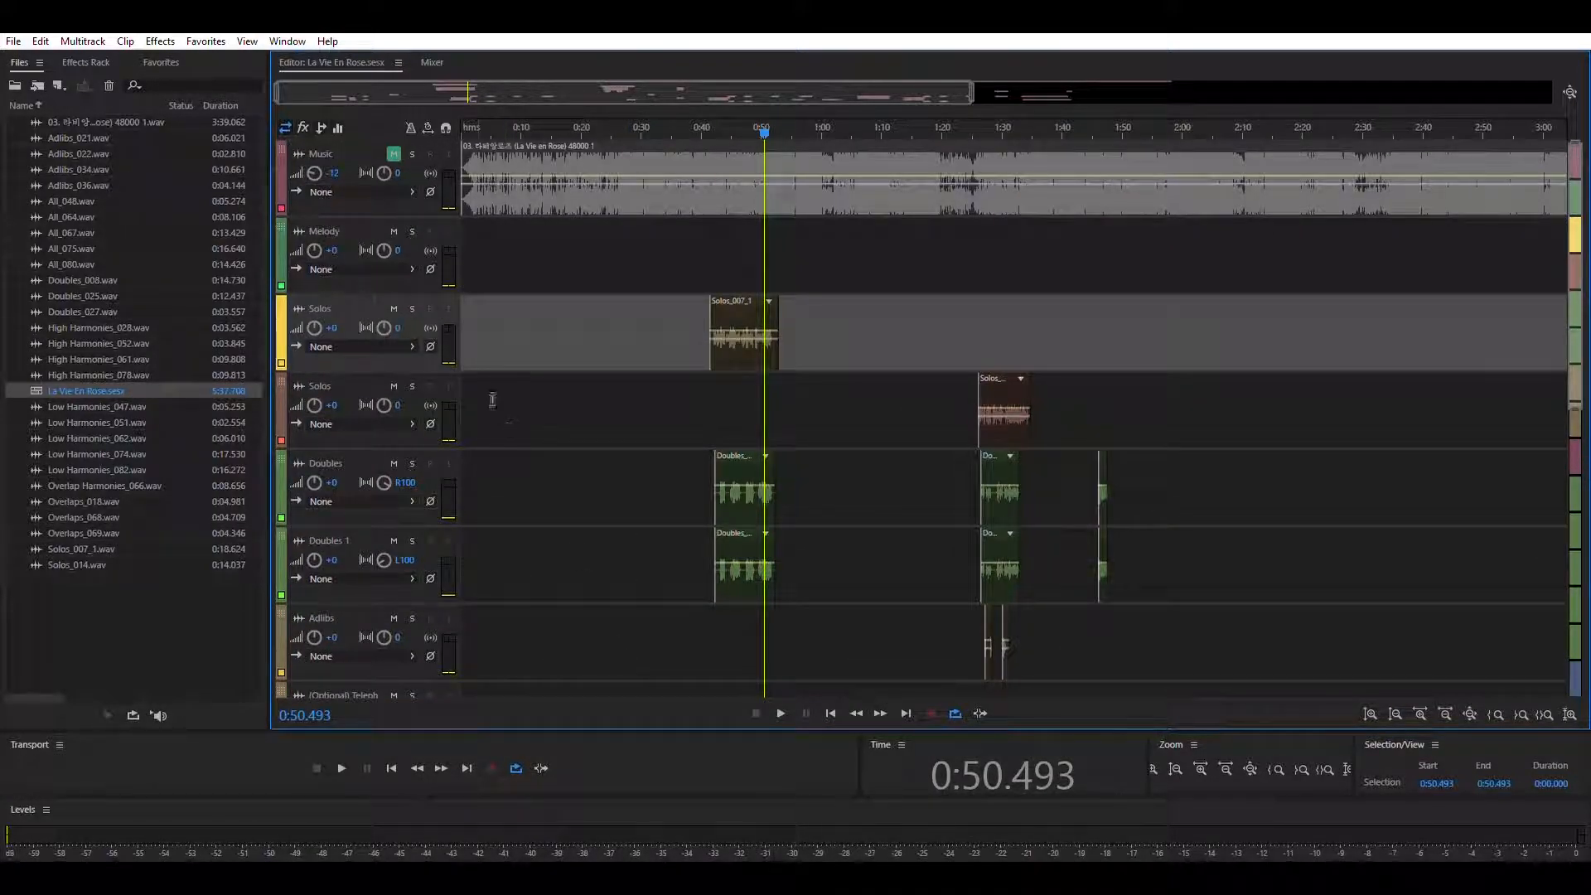
scroll(612, 438, "down", 1)
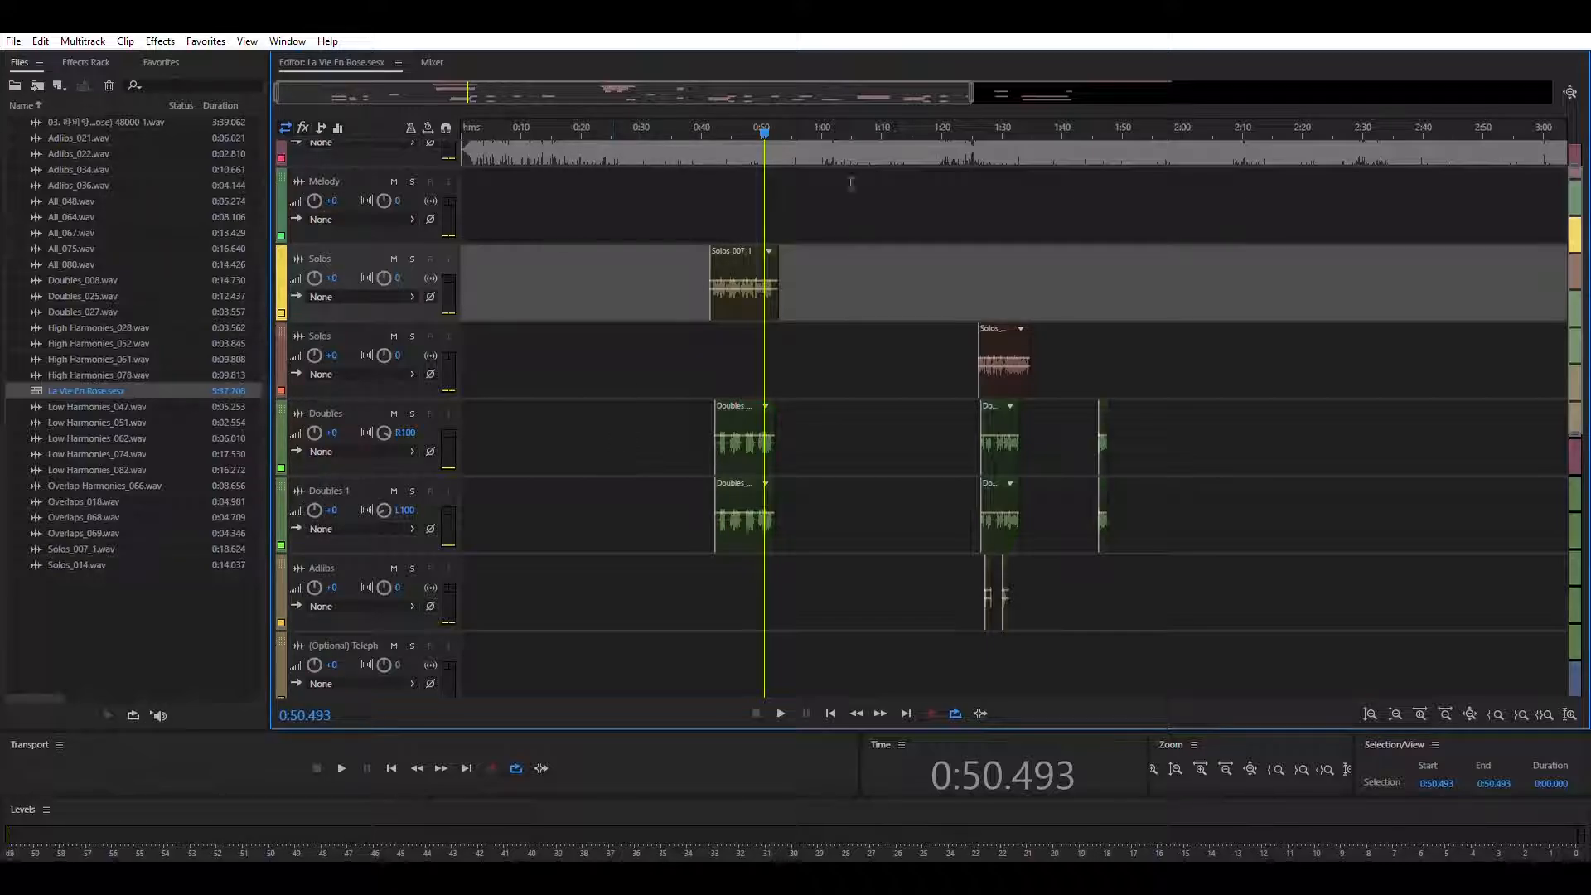
- Examine the solo, doubles and adlib clips between about 1:17 and 1:41, and select the Doubles 1 track
left_click_drag(863, 87, 480, 107)
left_click_drag(924, 335, 1071, 623)
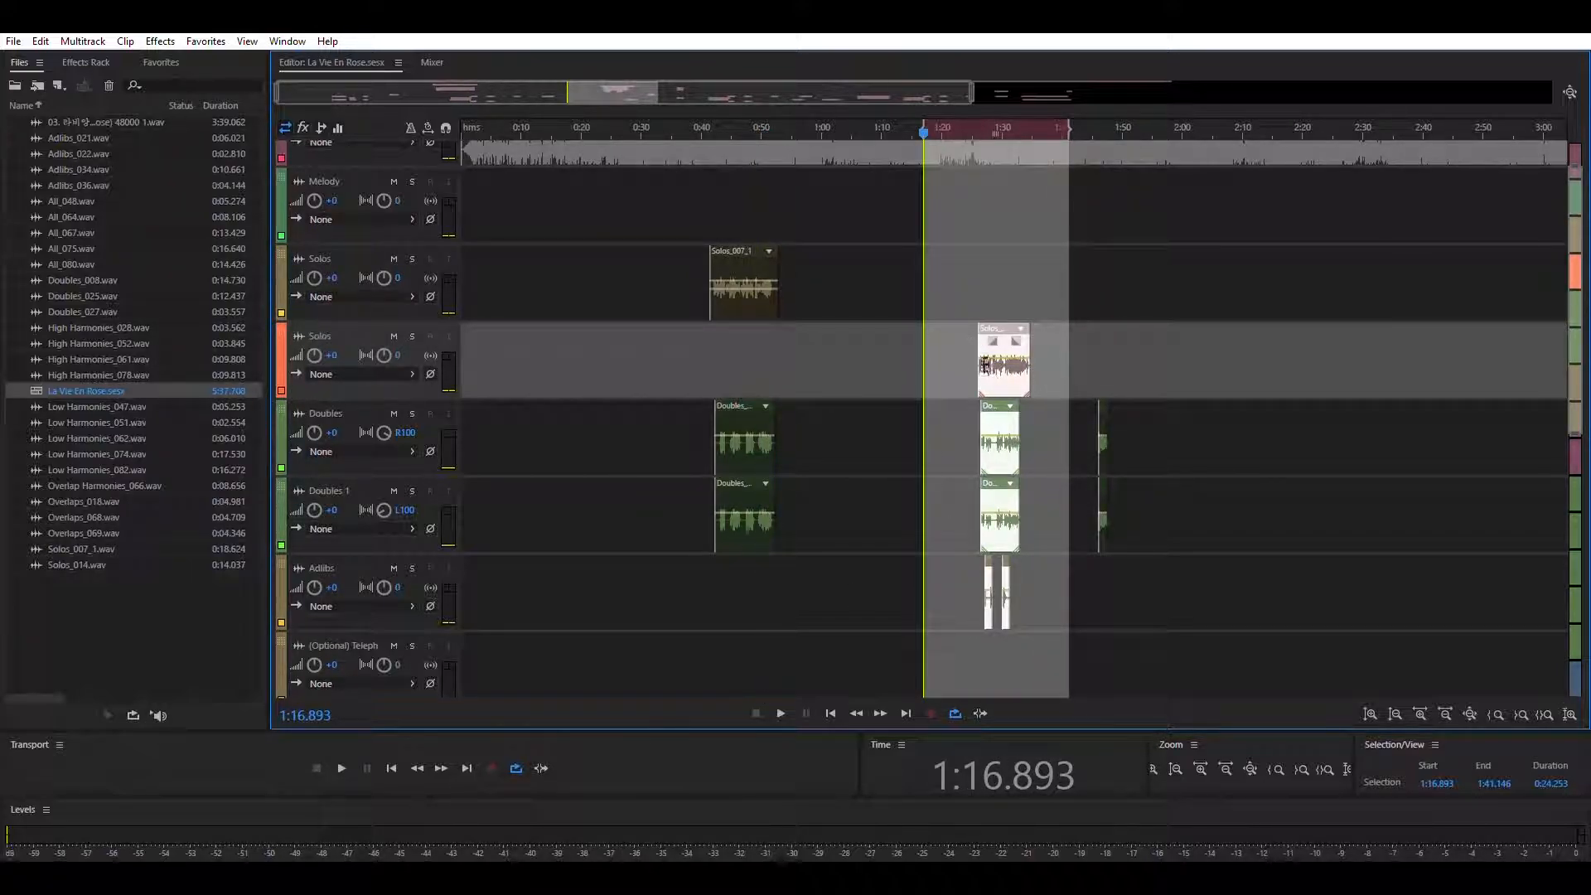
left_click(933, 427)
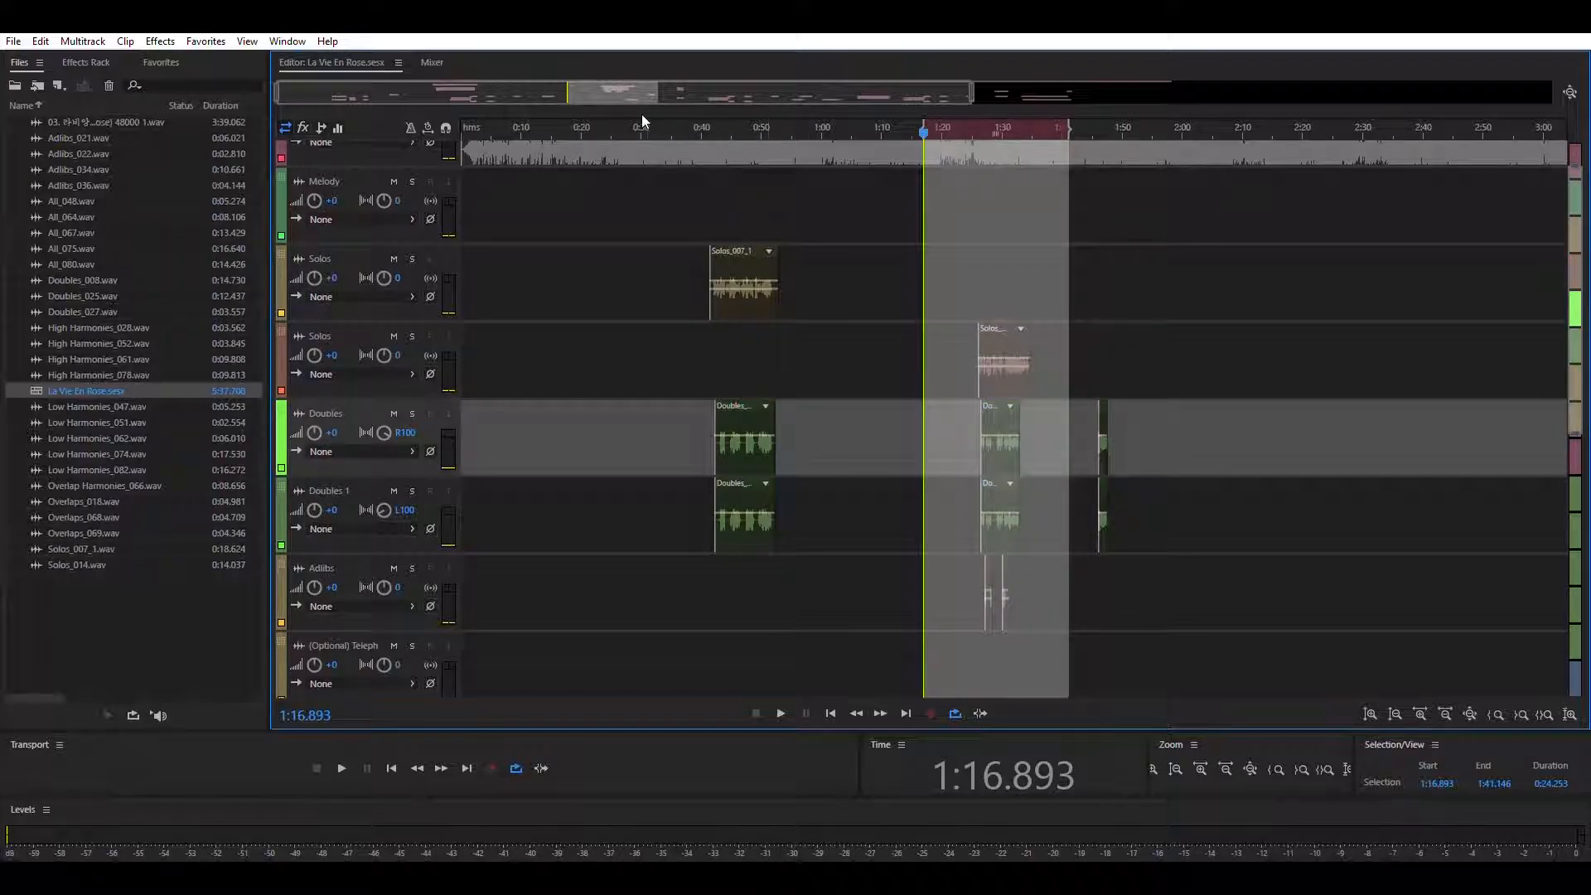
left_click(680, 282)
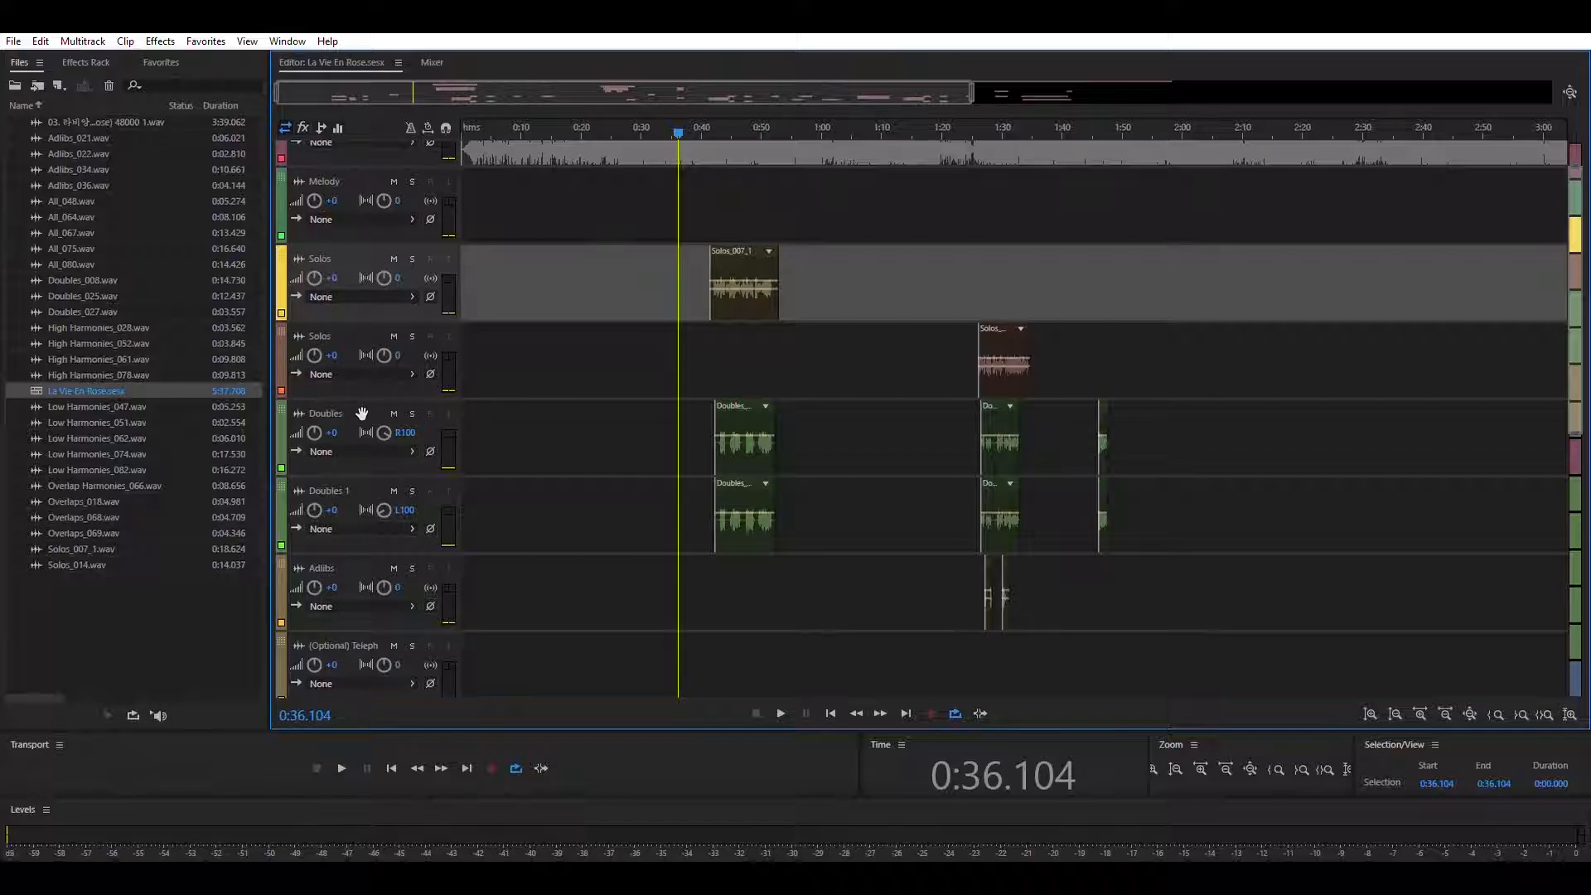
left_click(358, 469)
left_click(365, 479)
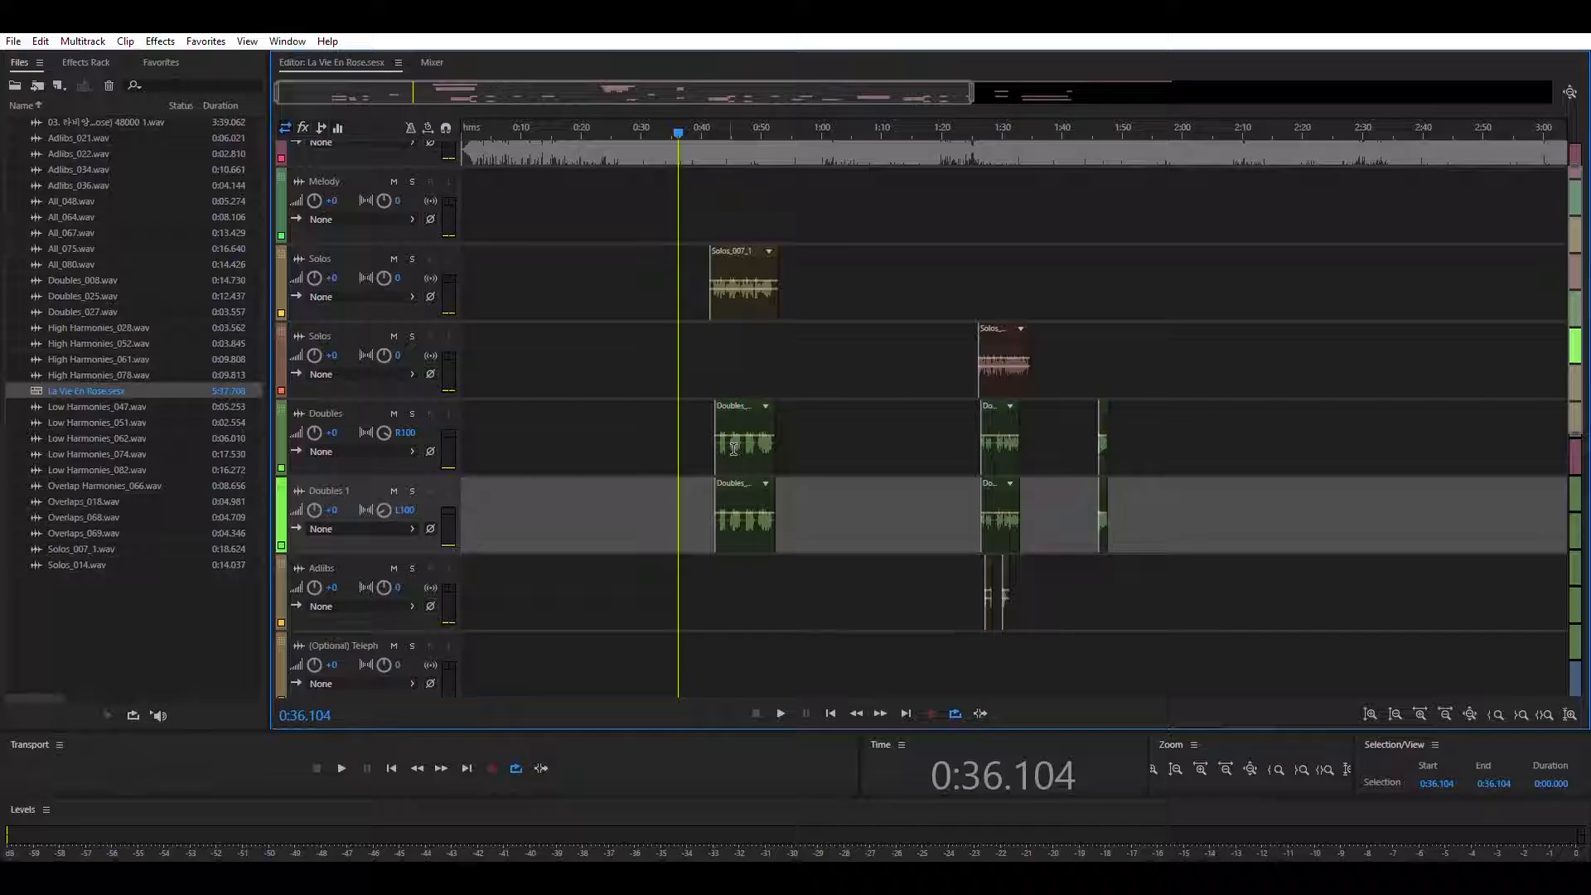
- Compare the two Solos tracks with the Doubles track beneath them, selecting each in turn
left_click(326, 241)
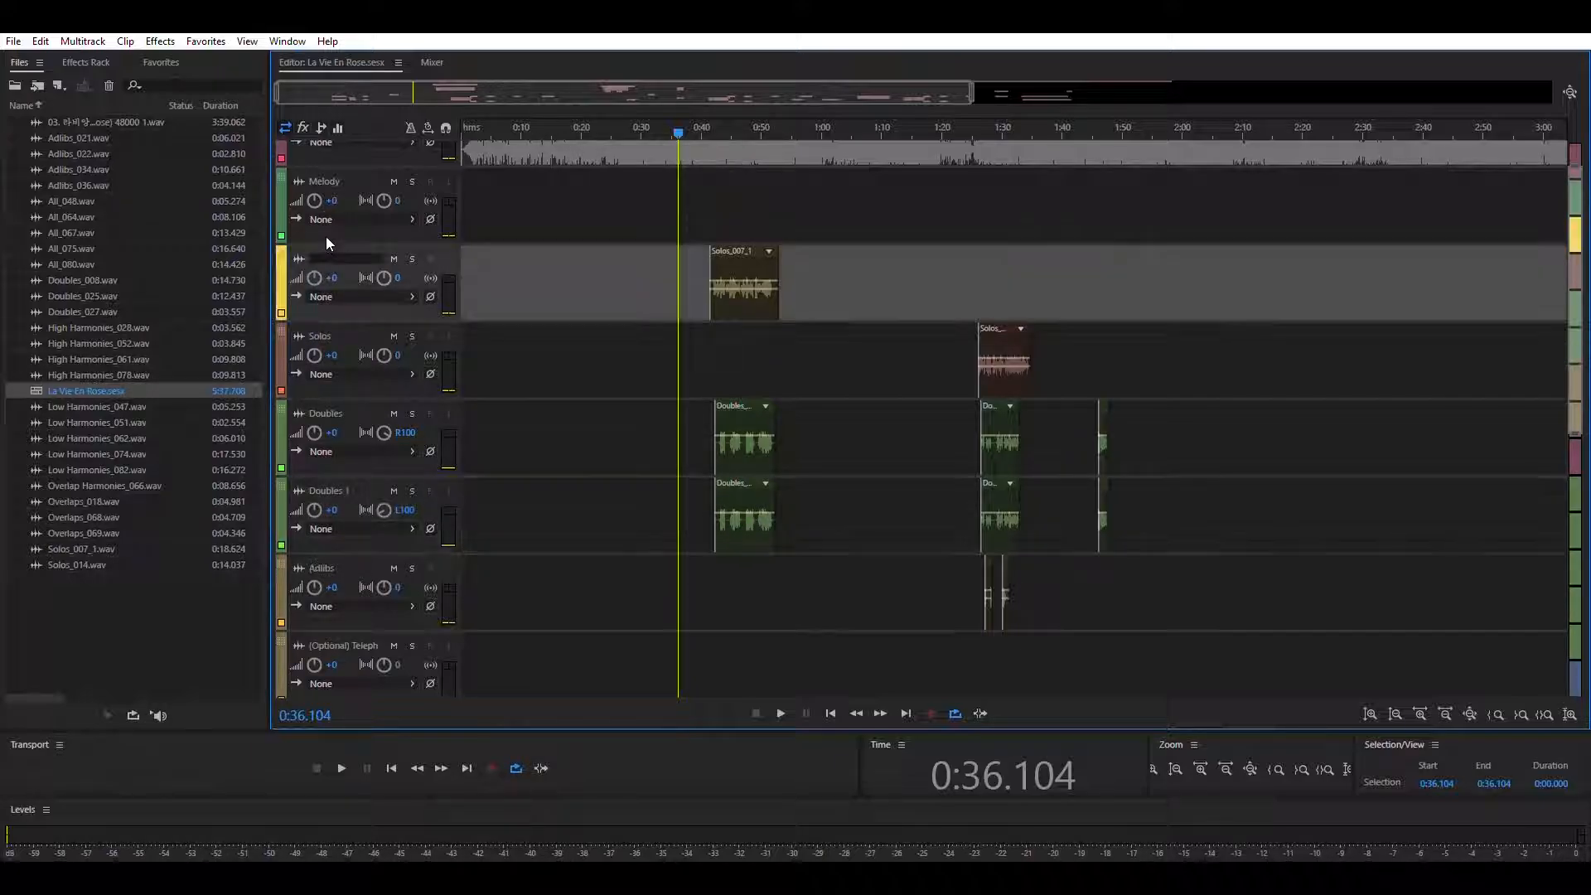
left_click(410, 328)
left_click_drag(526, 346, 467, 347)
left_click(282, 257)
left_click(282, 347)
scroll(519, 409, "down", 2)
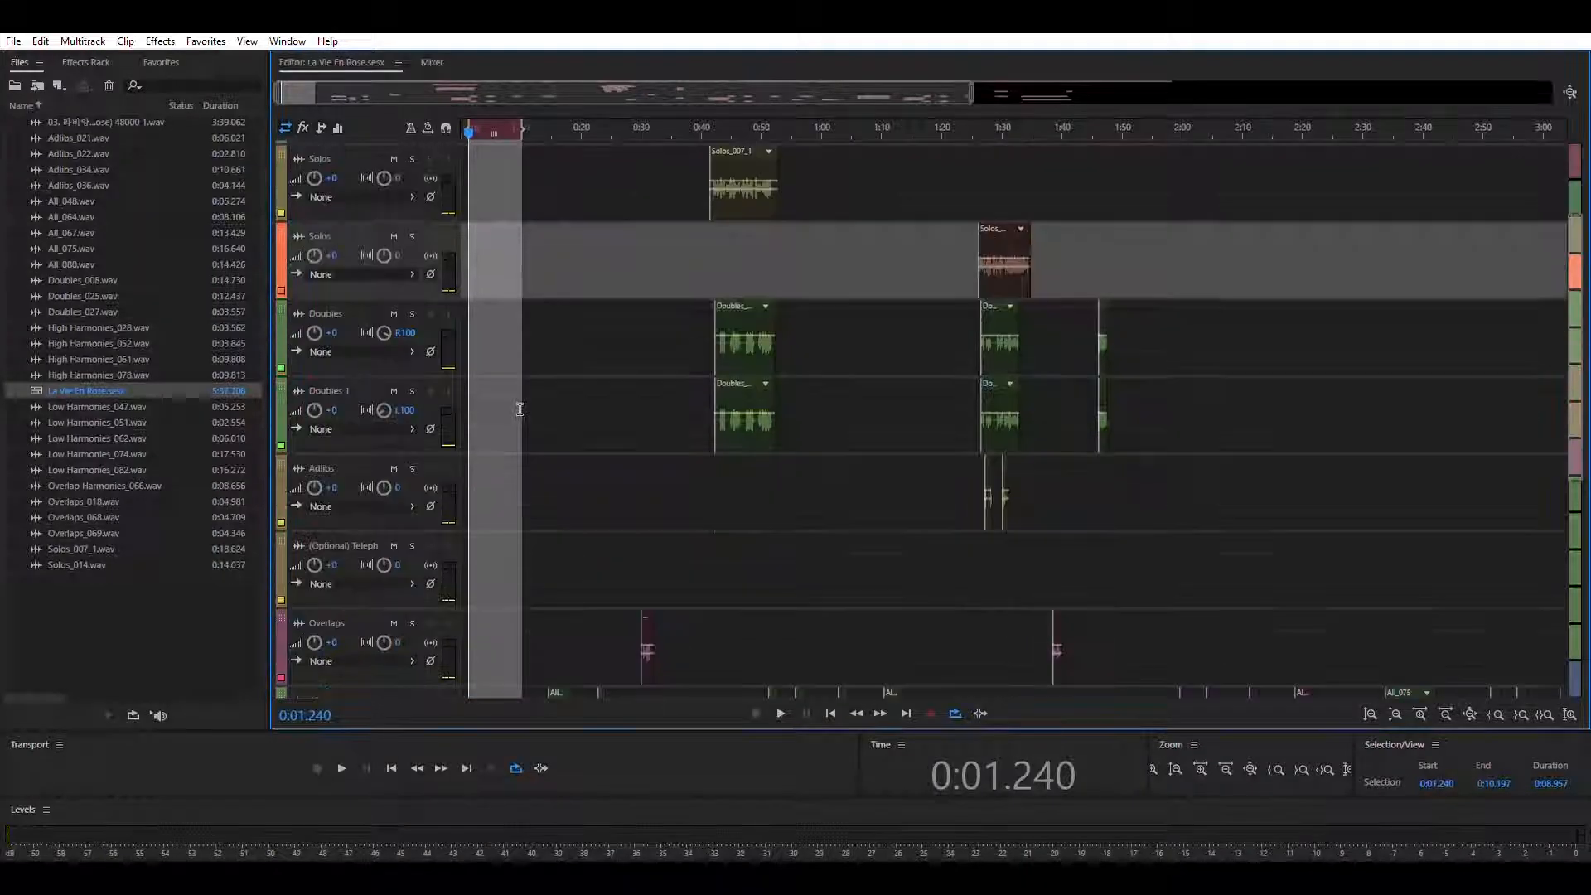
left_click(290, 328)
scroll(862, 439, "up", 2)
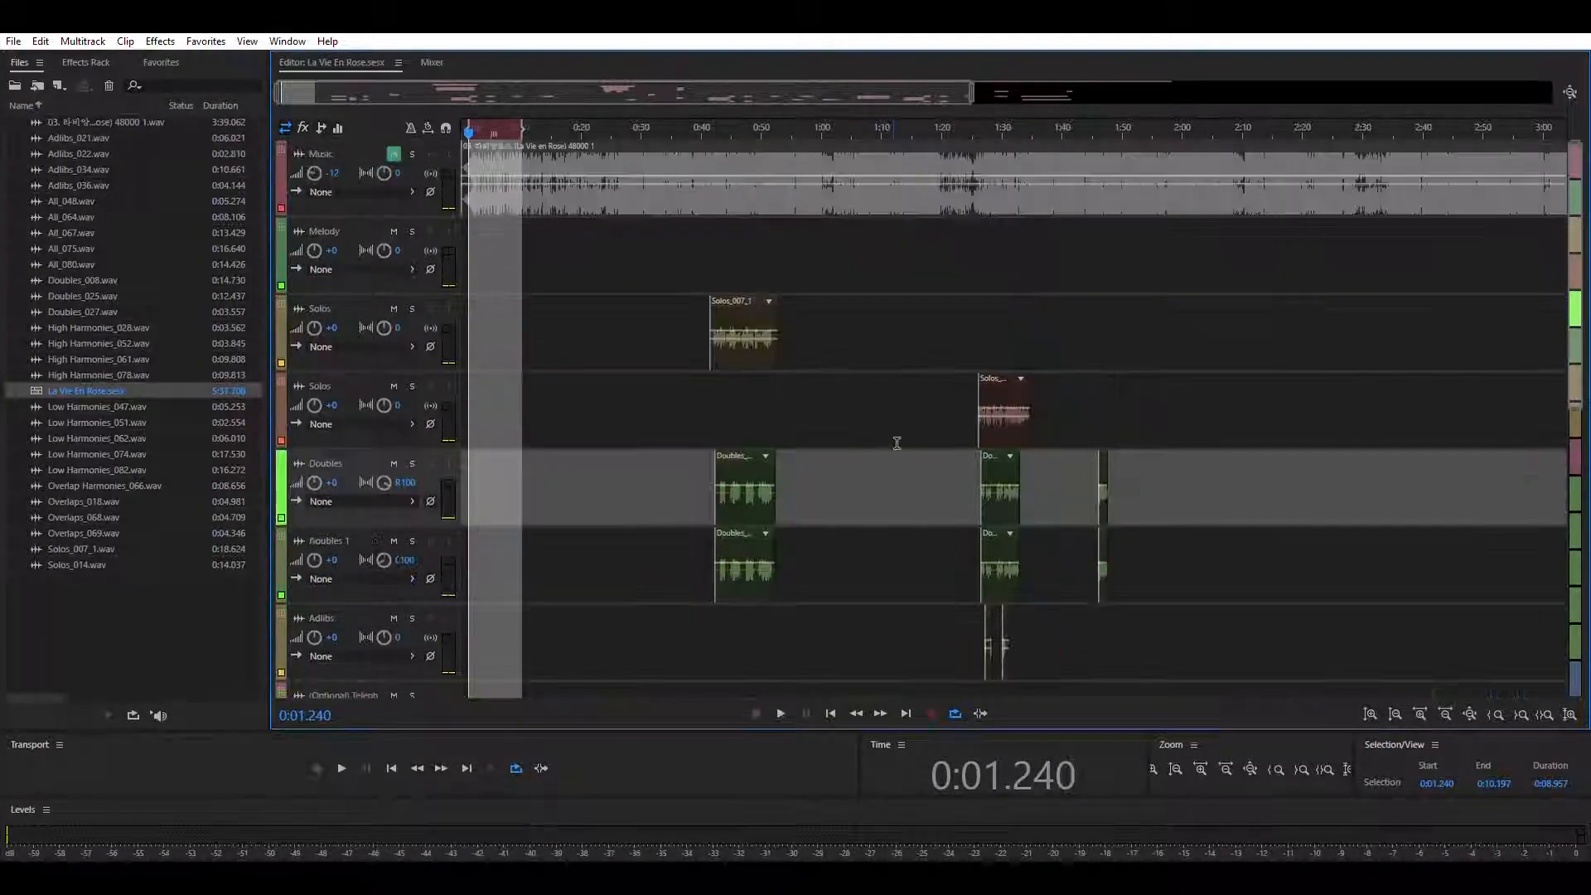
left_click(626, 405)
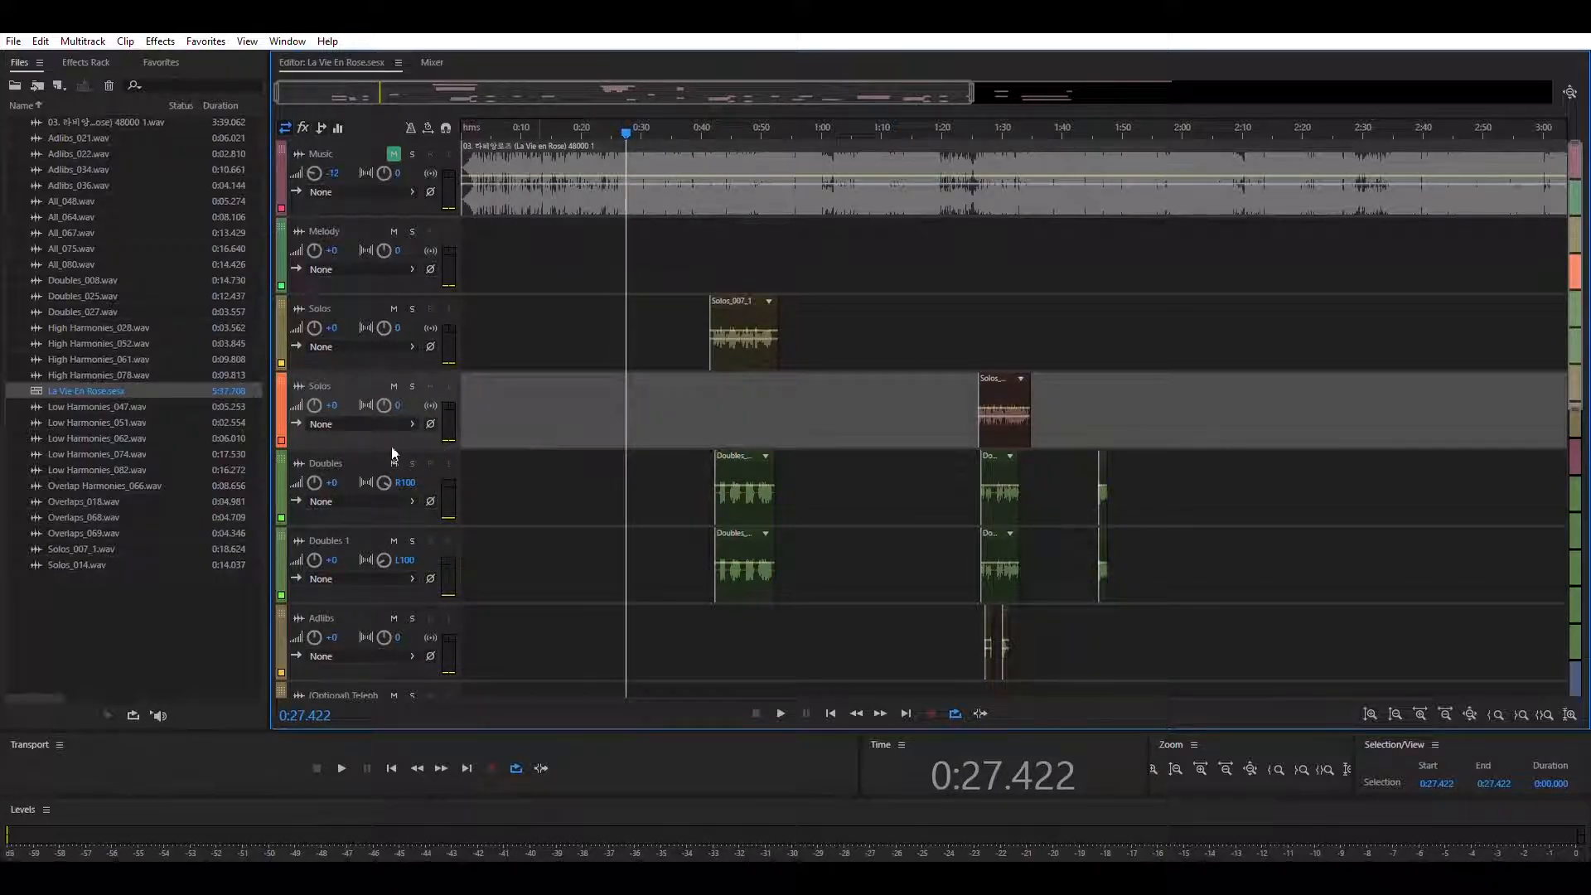
double_click(340, 452)
left_click(583, 481)
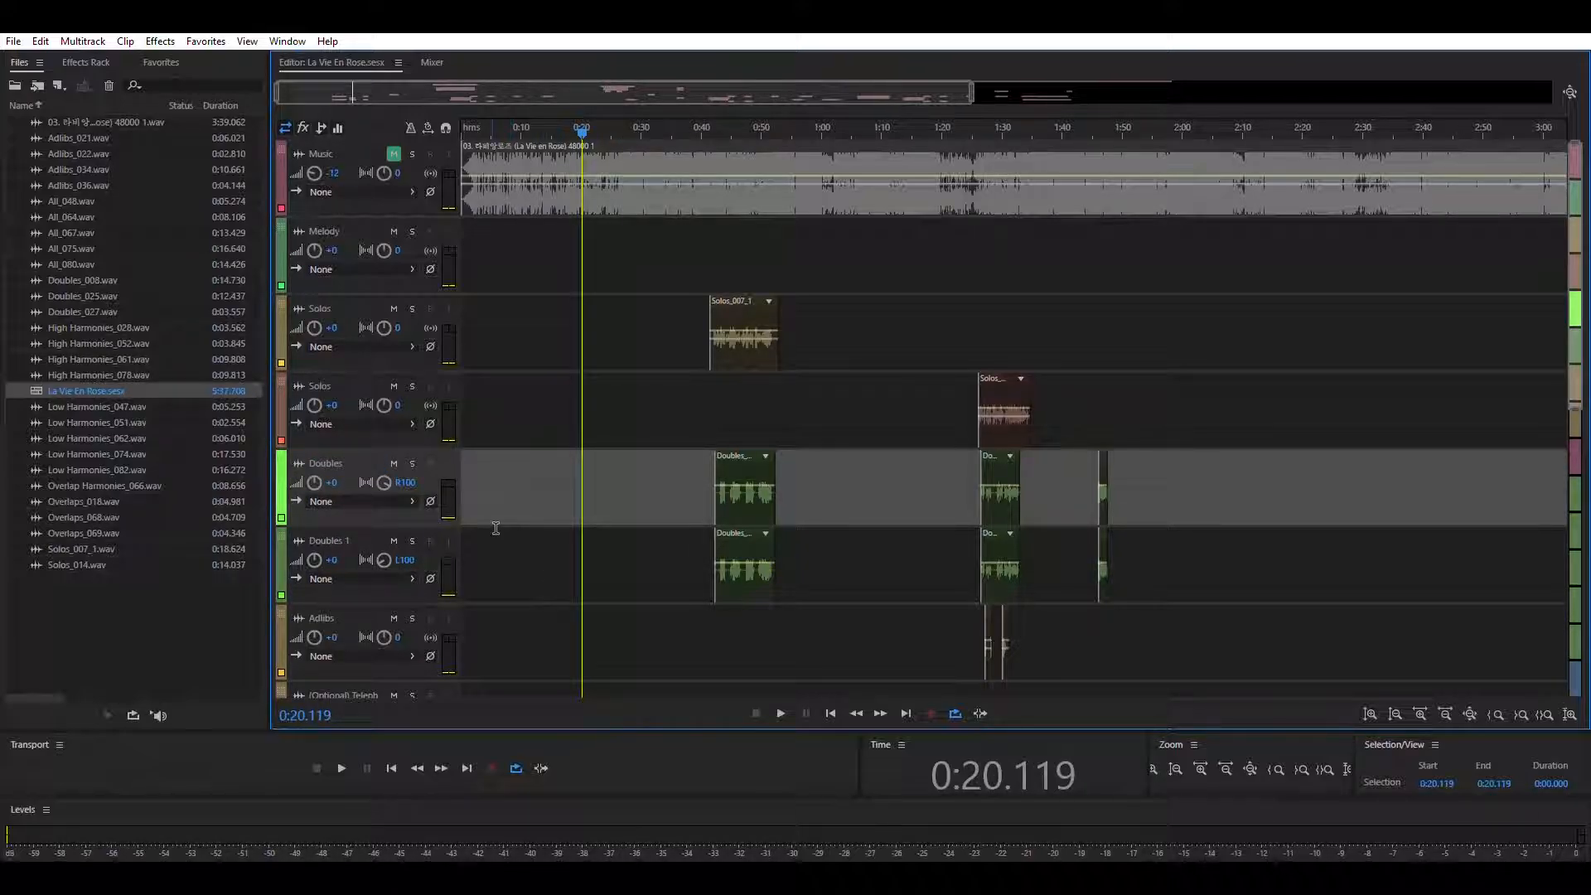
- Examine the Adlibs, optional telephone and Overlaps tracks and where their clips sit in the session
scroll(620, 503, "down", 2)
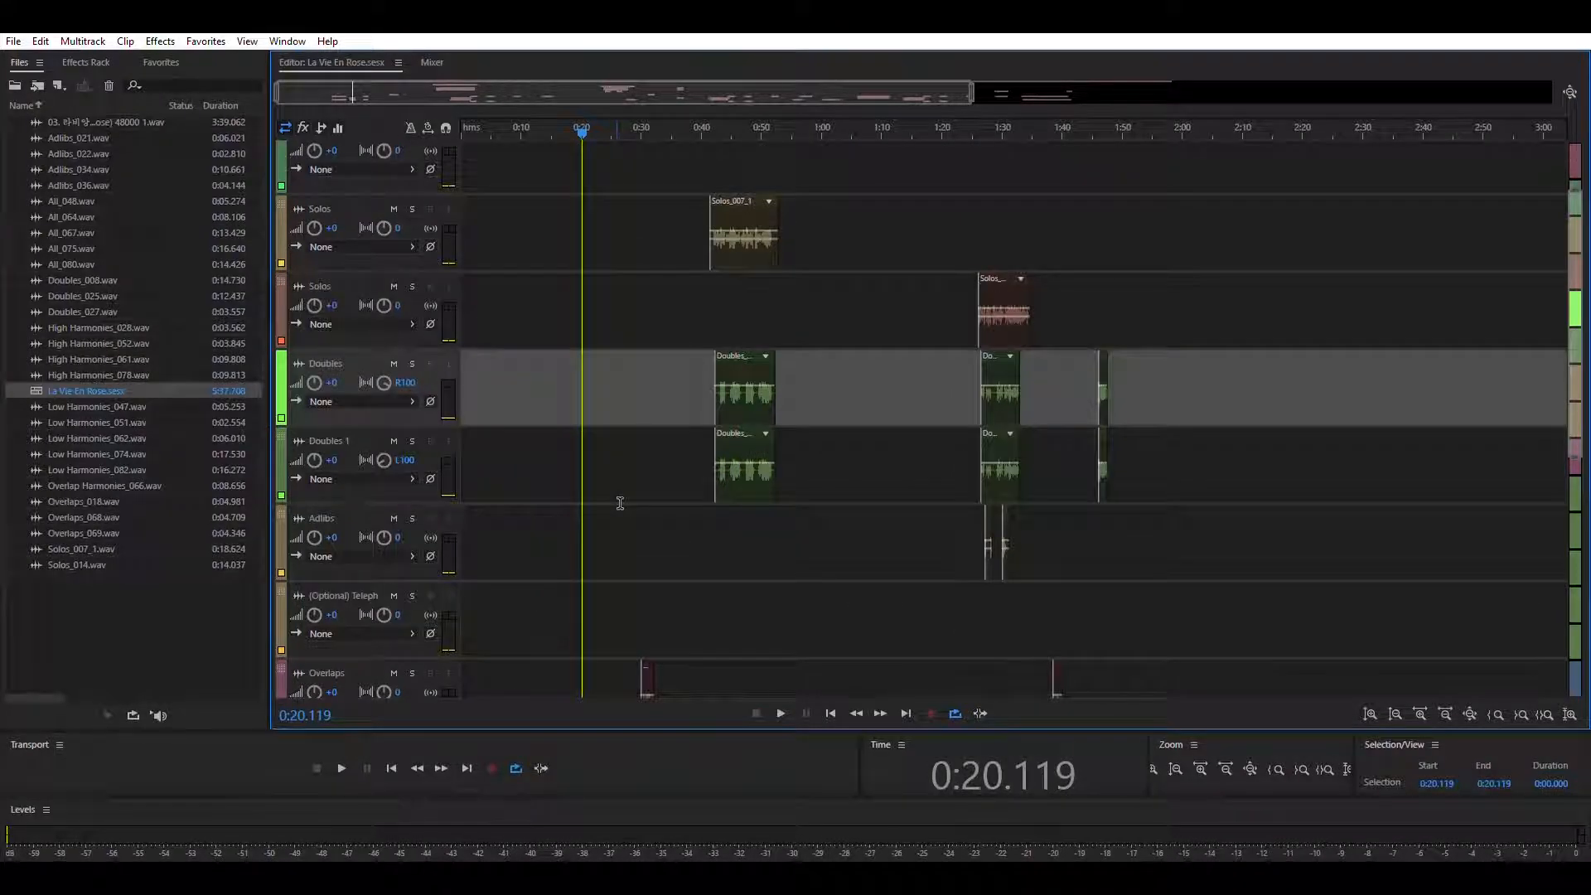
scroll(619, 503, "down", 2)
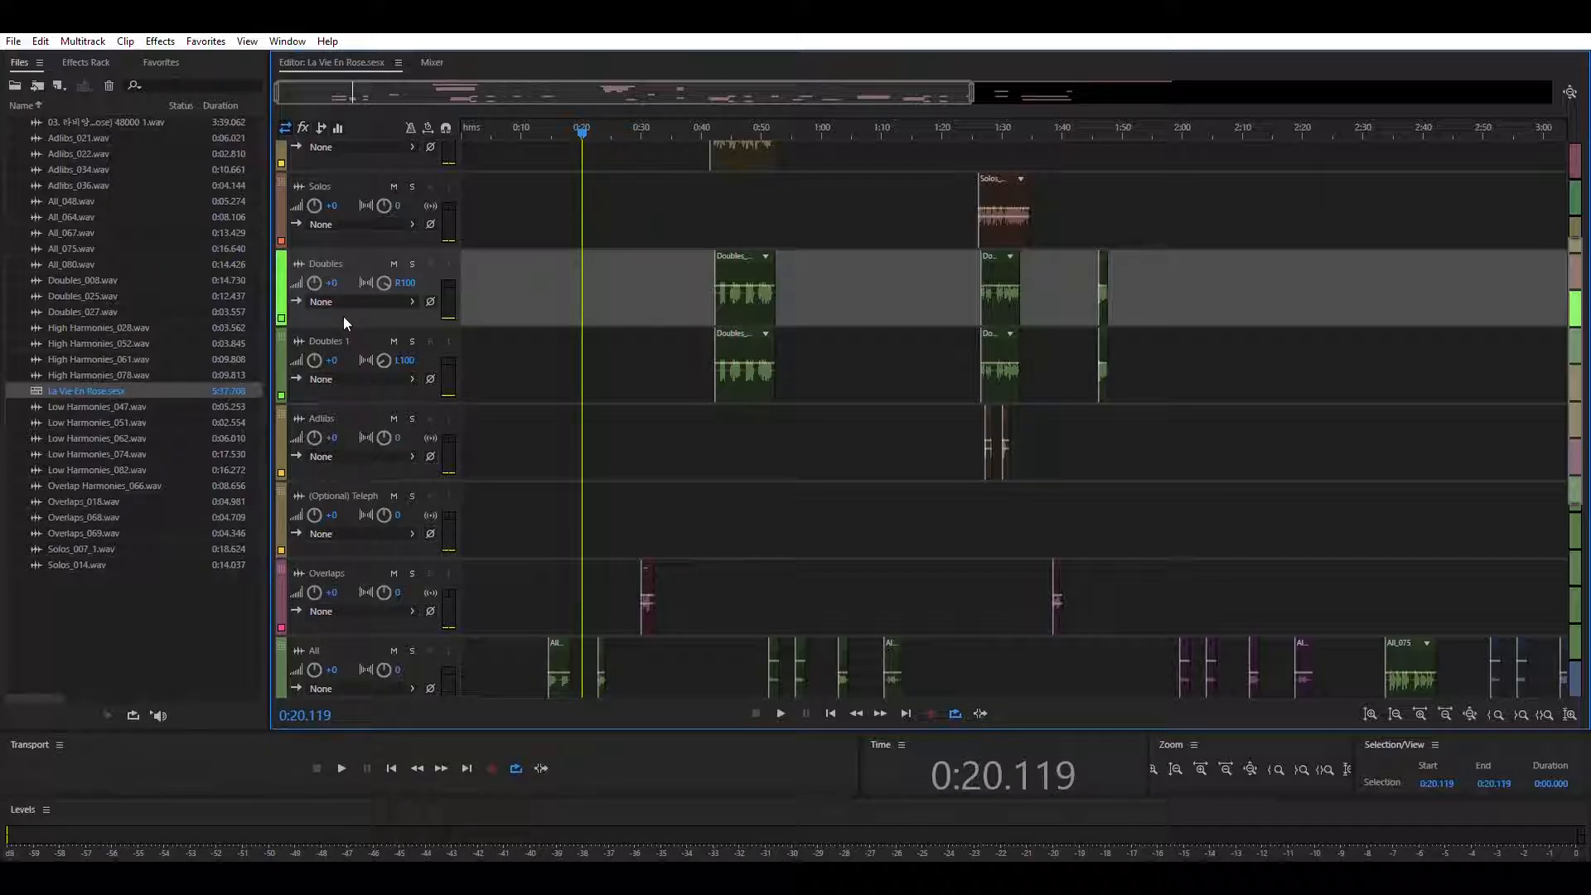
scroll(353, 381, "up", 2)
scroll(353, 380, "down", 2)
scroll(359, 414, "down", 1)
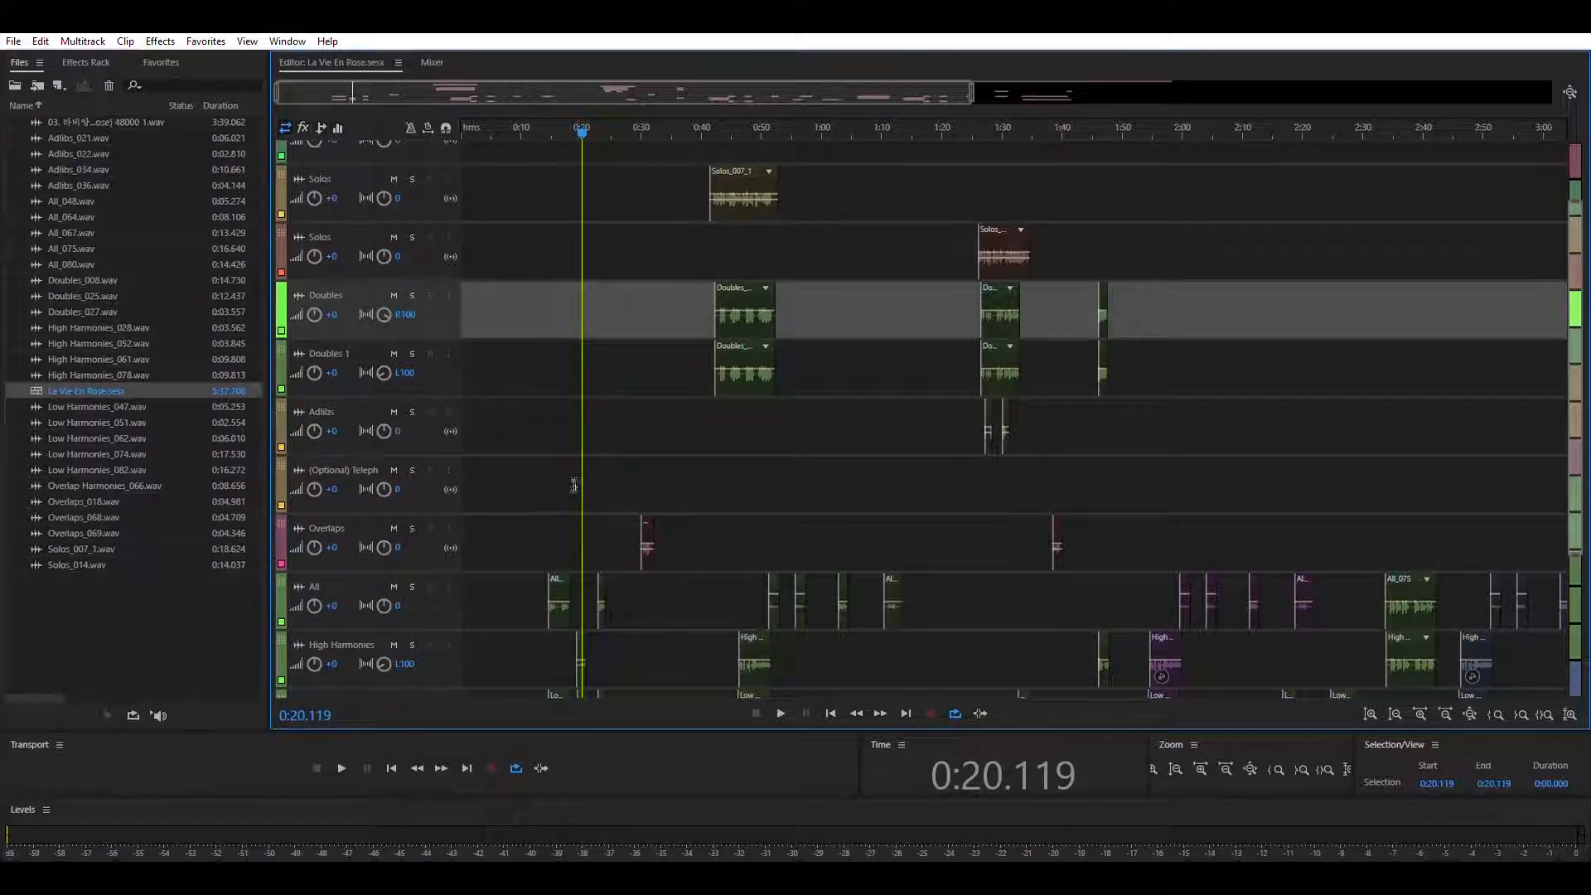
left_click(552, 461)
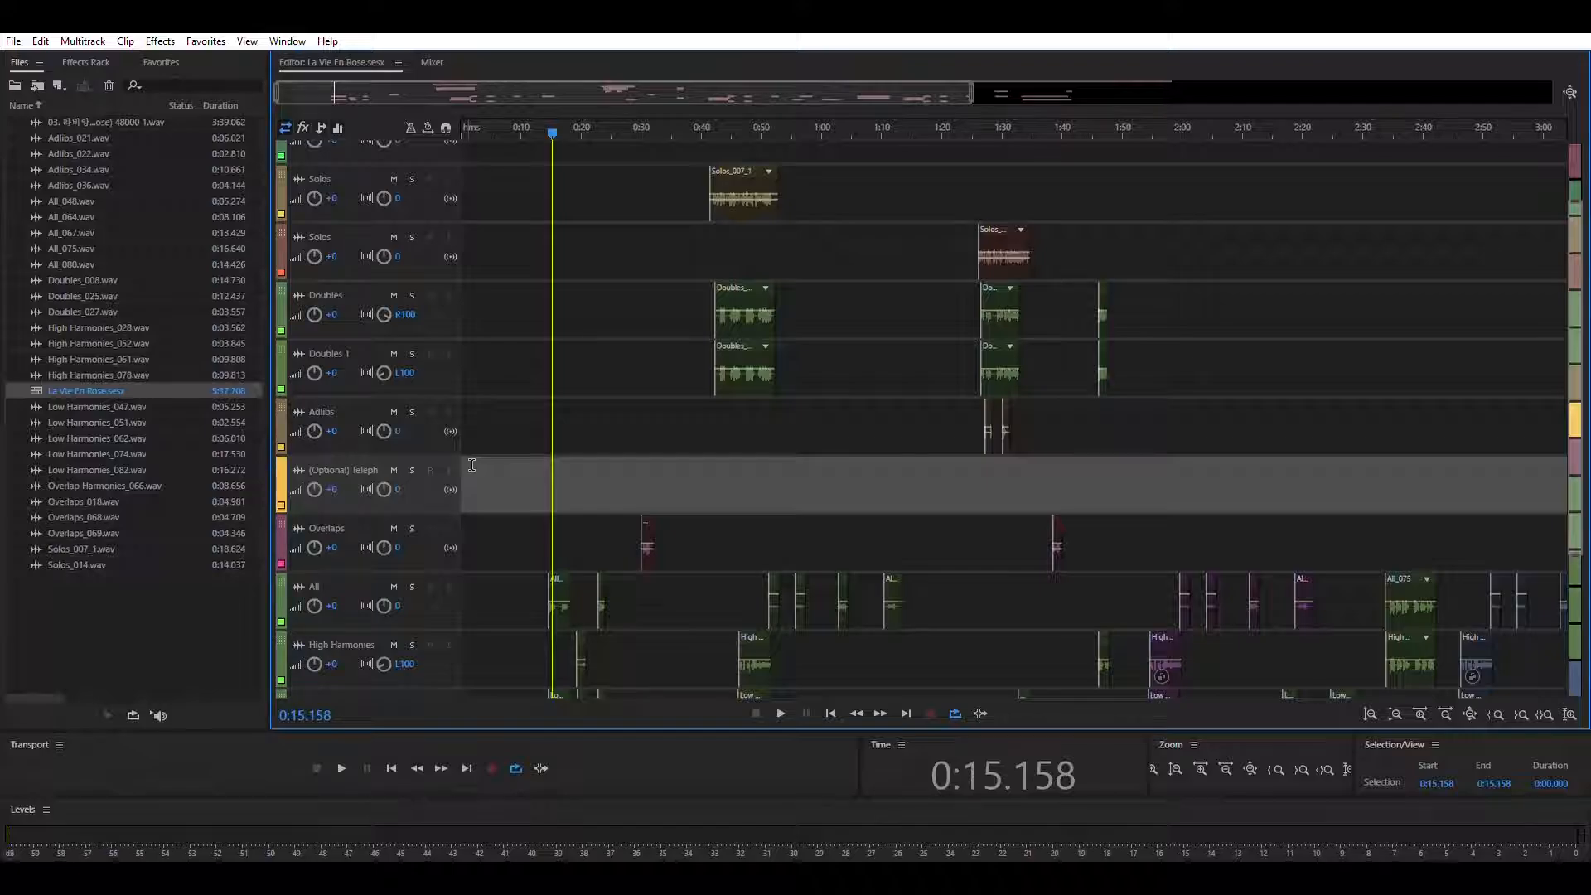
scroll(472, 465, "down", 1)
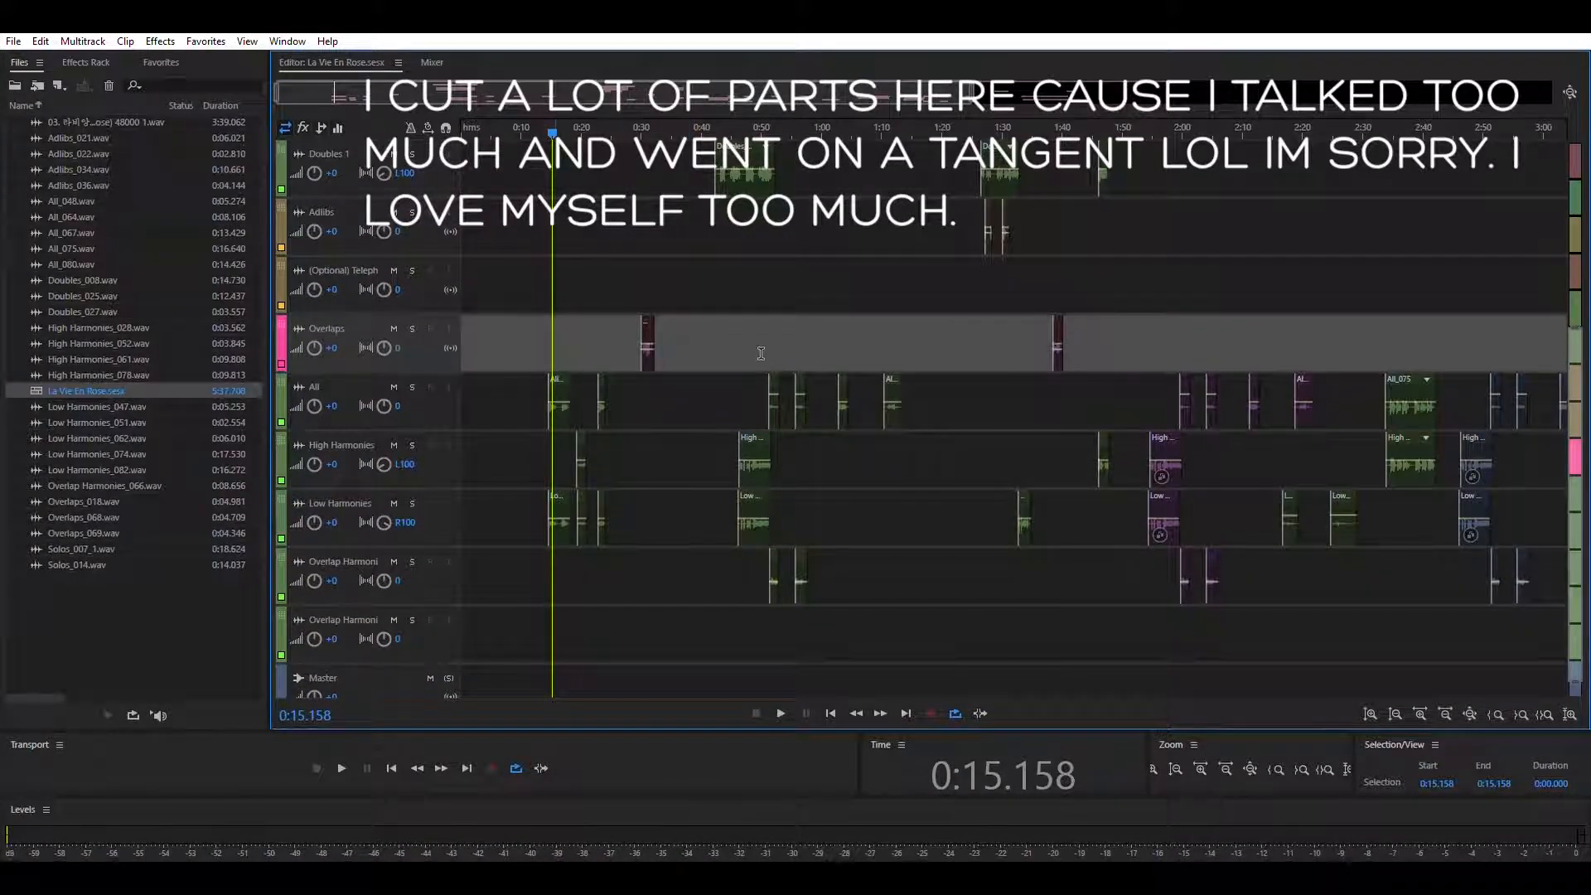
scroll(760, 353, "up", 3)
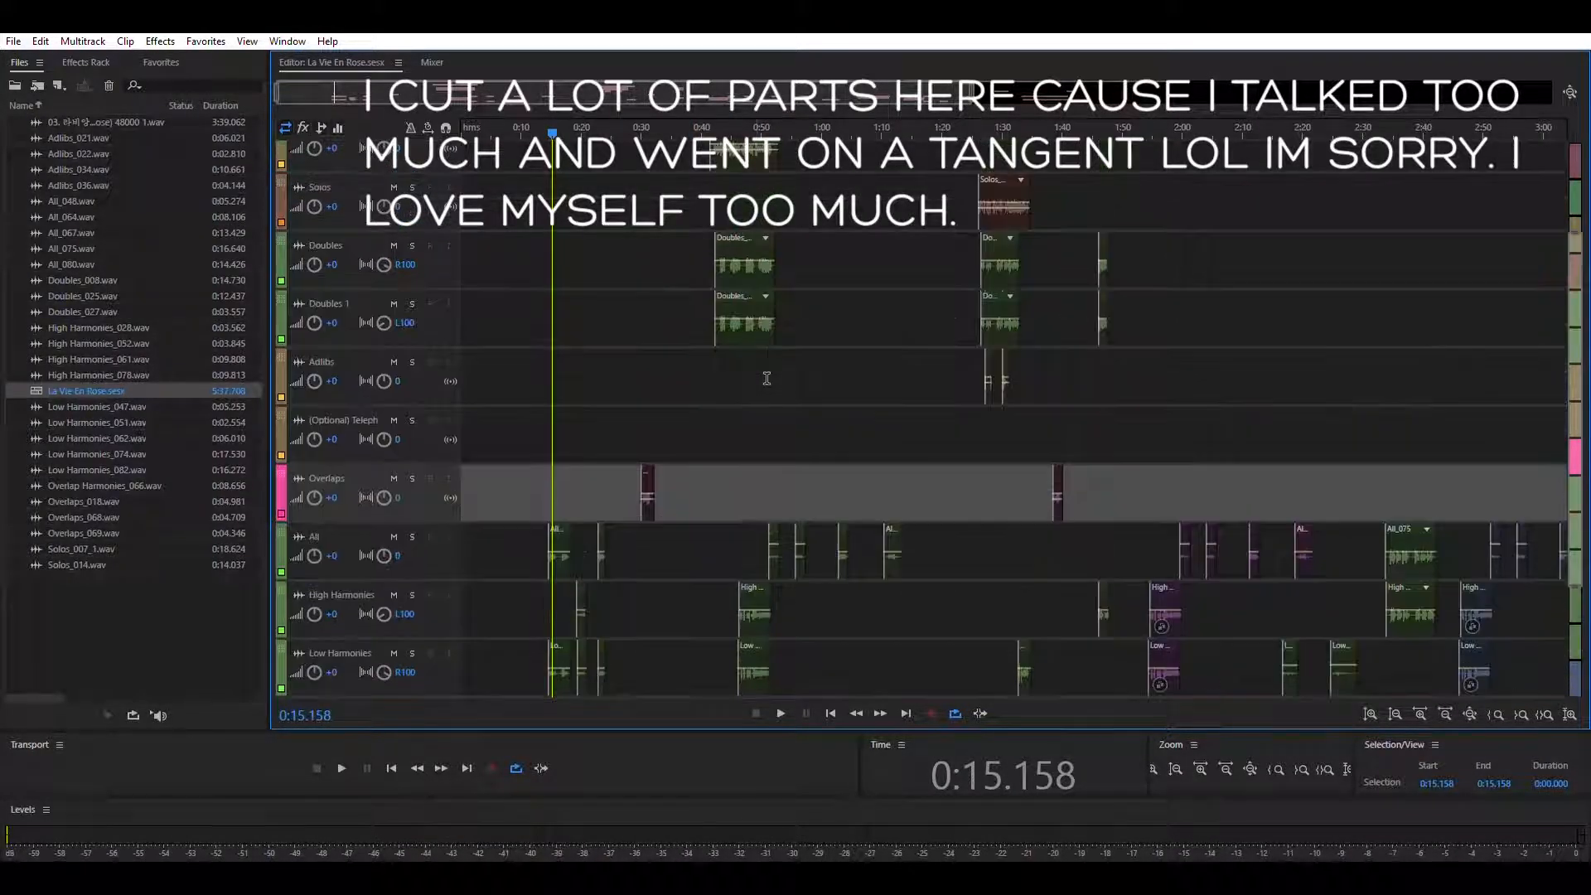
scroll(1310, 489, "up", 2)
scroll(884, 564, "down", 5)
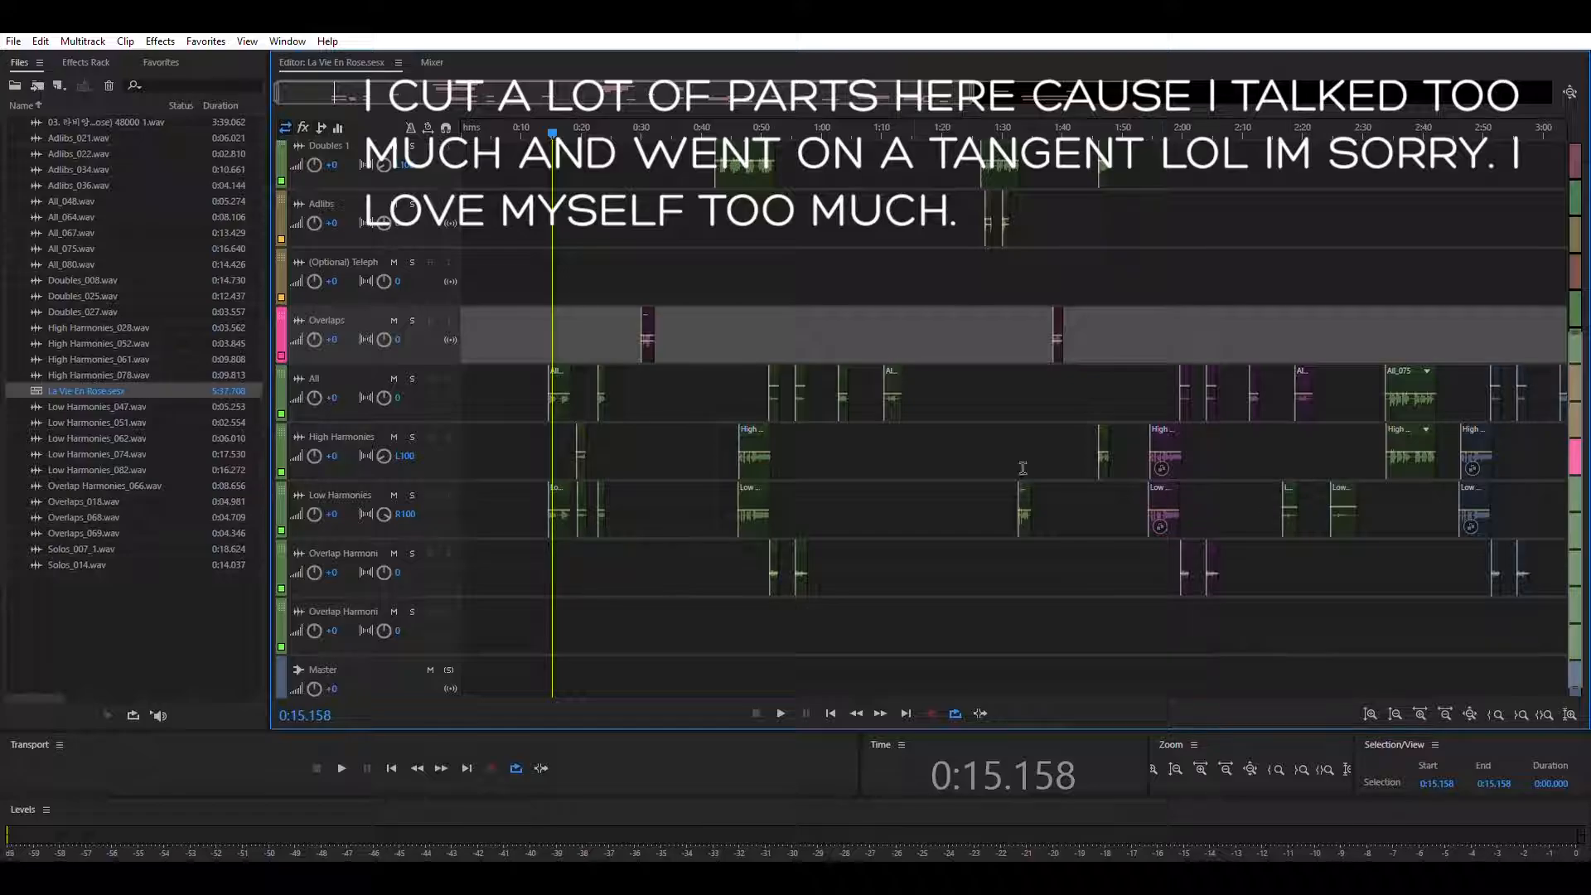
- Go through the All, High Harmonies, Low Harmonies and both Overlap Harmonies tracks, selecting each in turn
left_click(323, 378)
left_click_drag(497, 97, 461, 91)
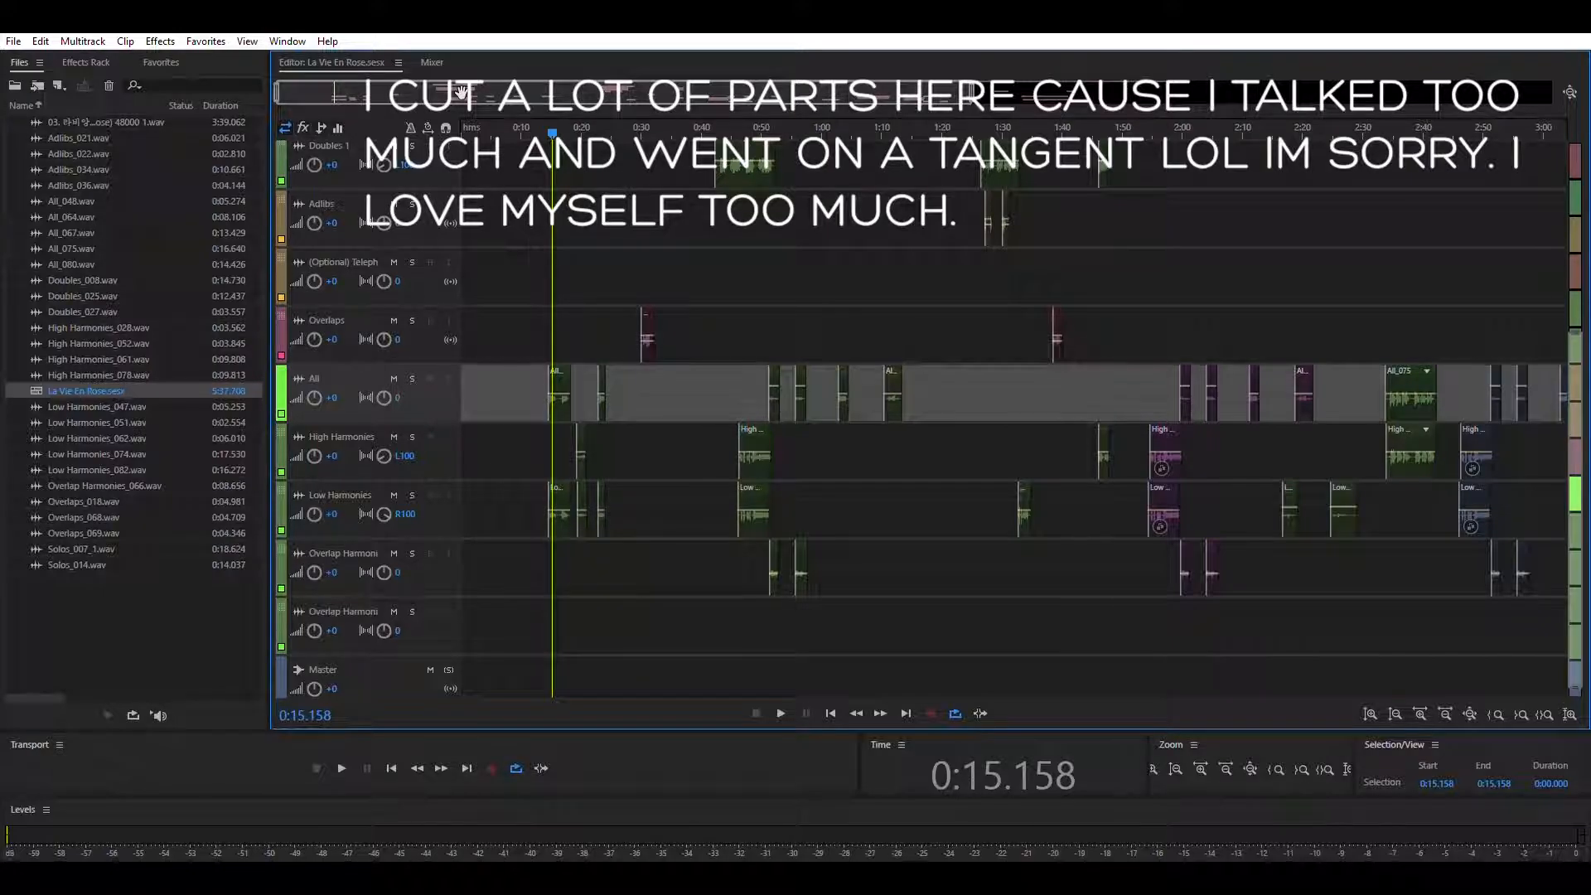
left_click_drag(530, 399, 406, 430)
left_click(675, 396)
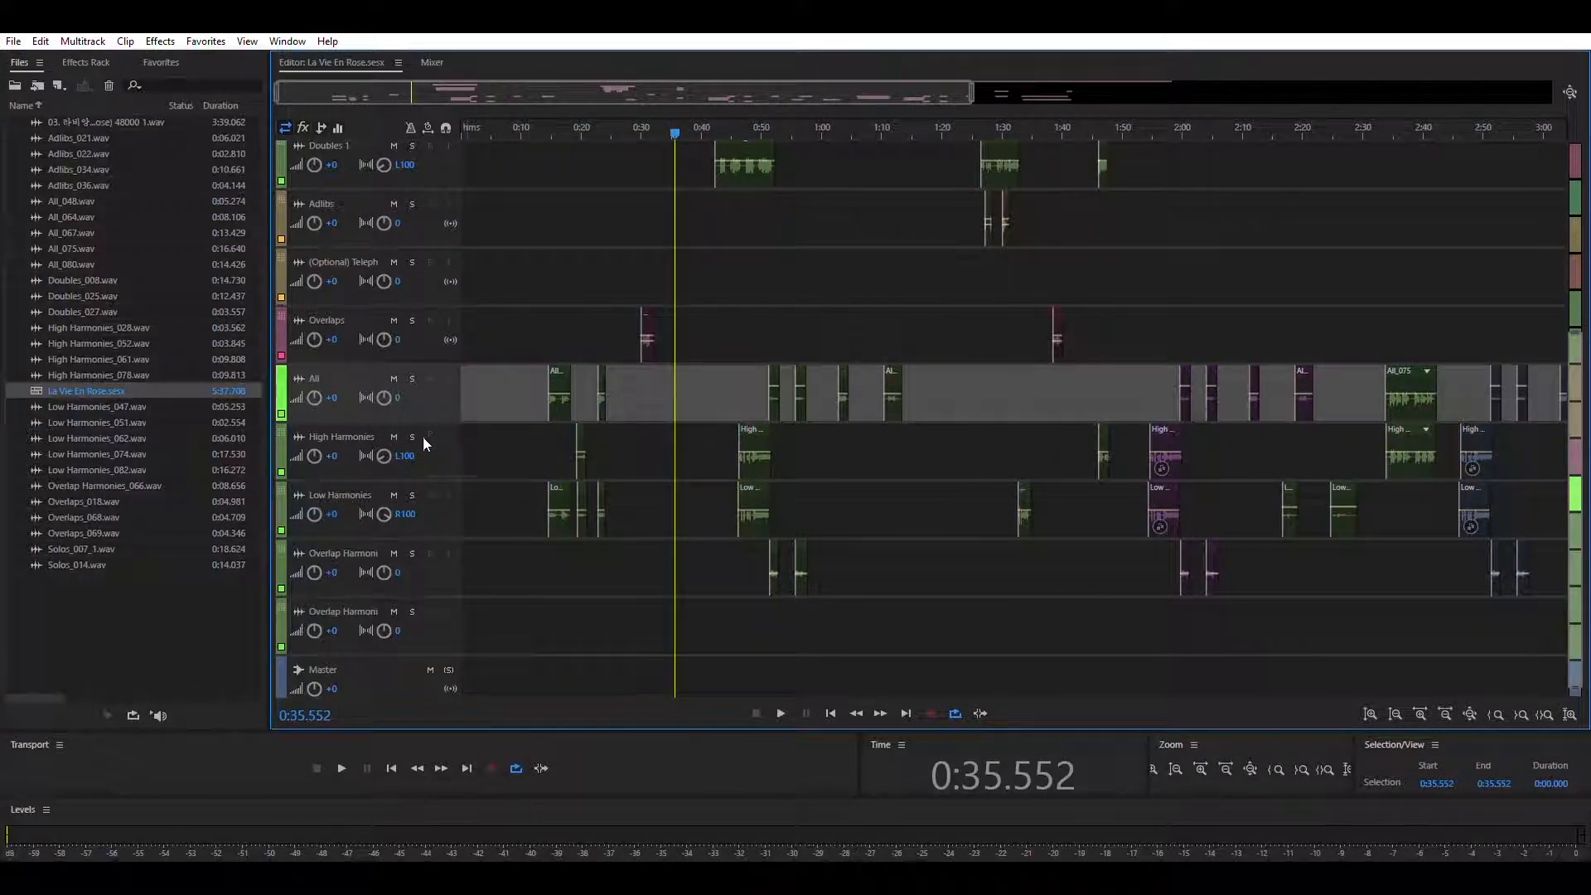
left_click(492, 443)
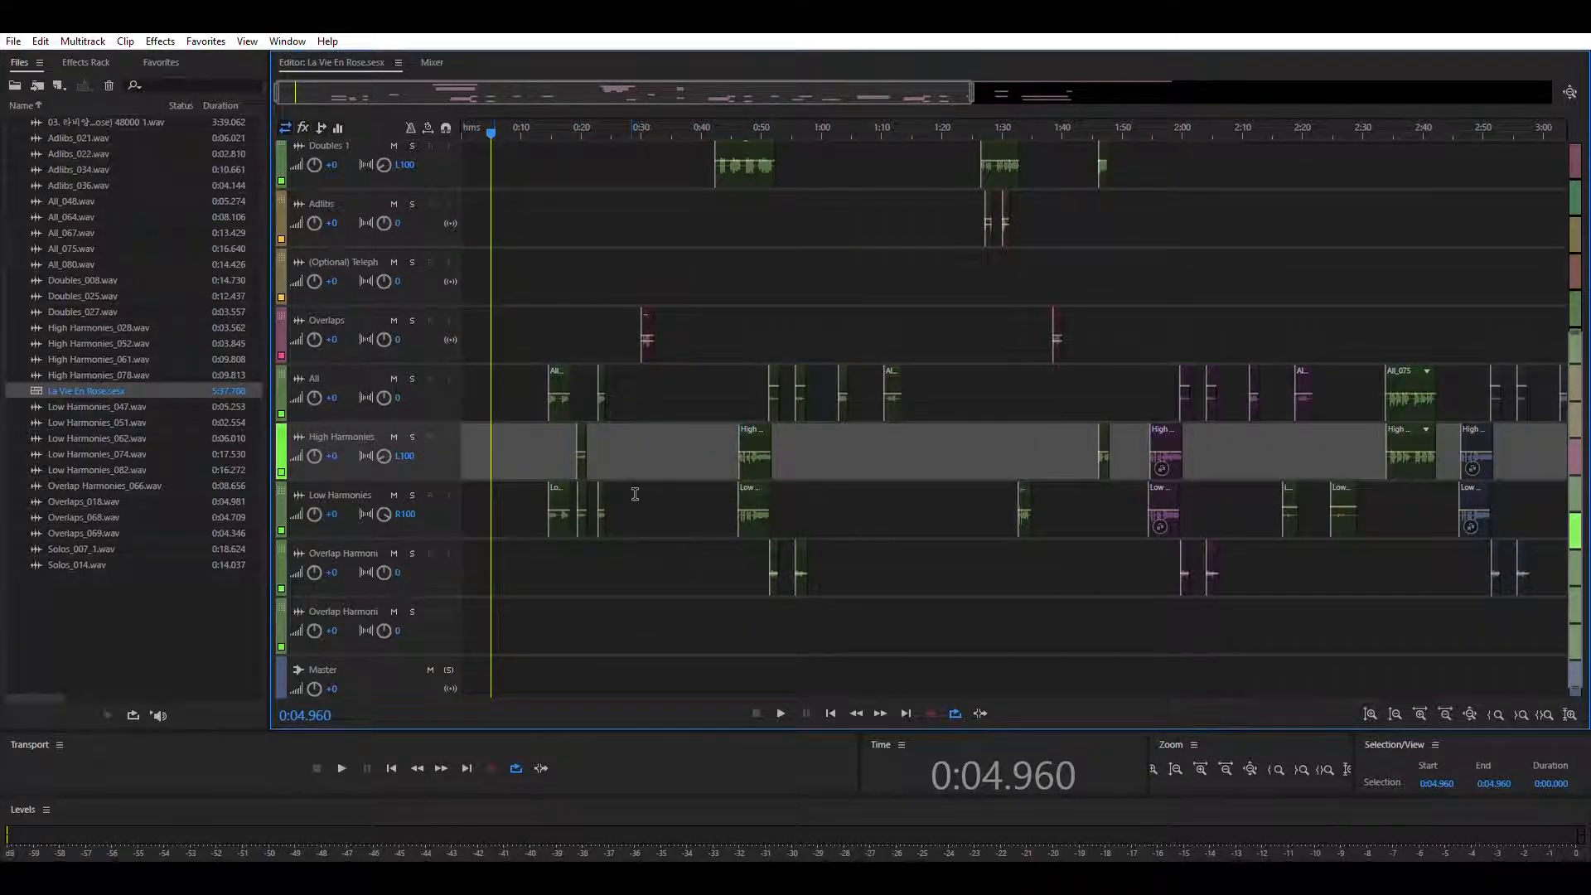
left_click(522, 508)
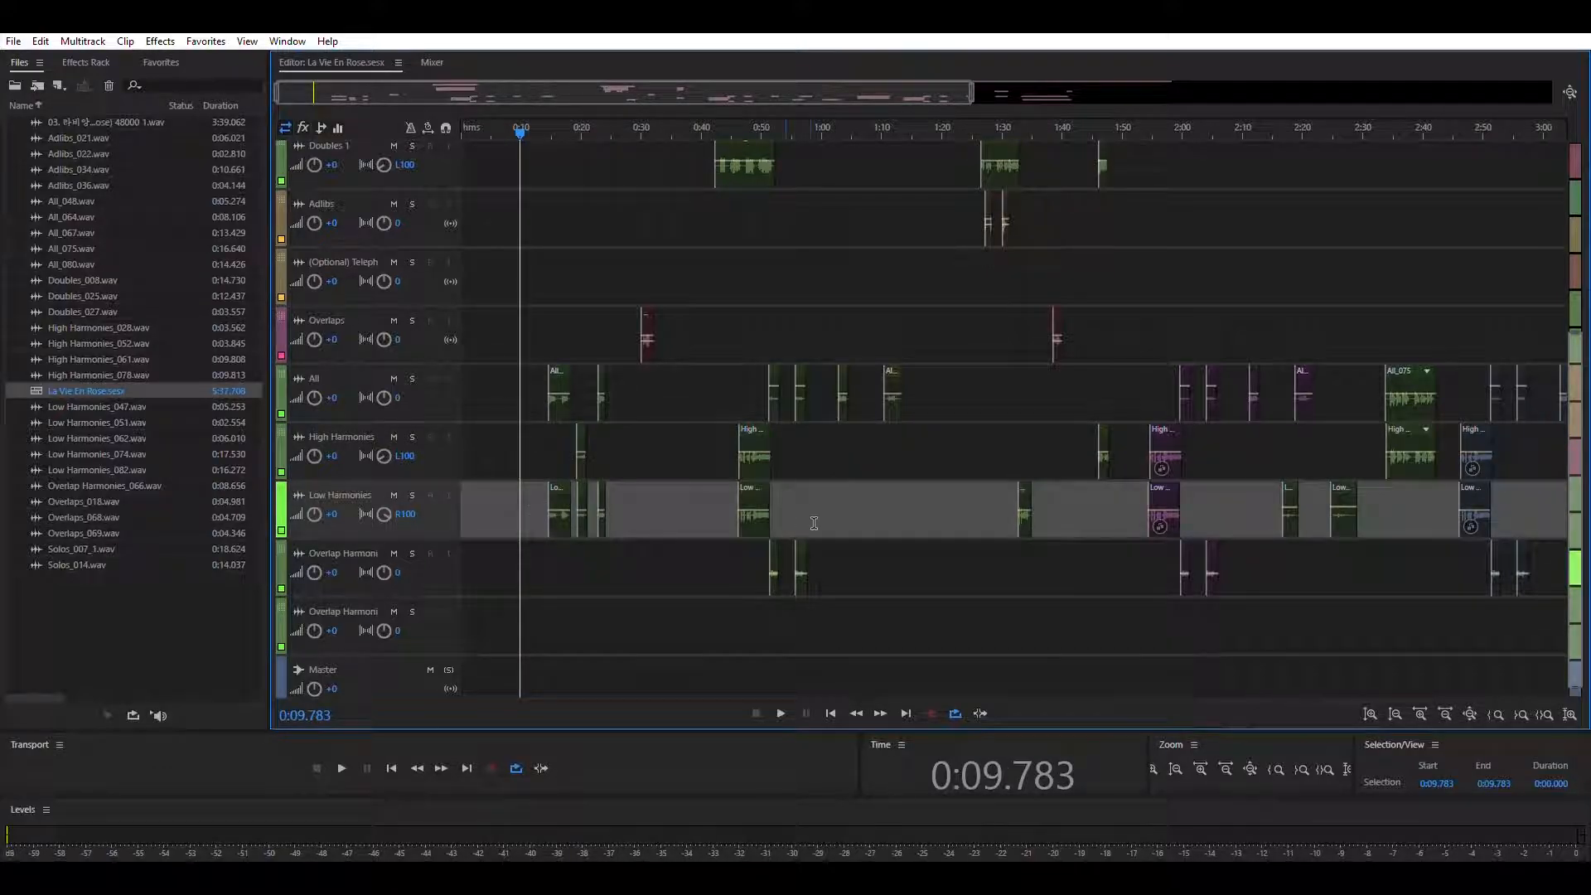
scroll(813, 522, "down", 1)
left_click(549, 556)
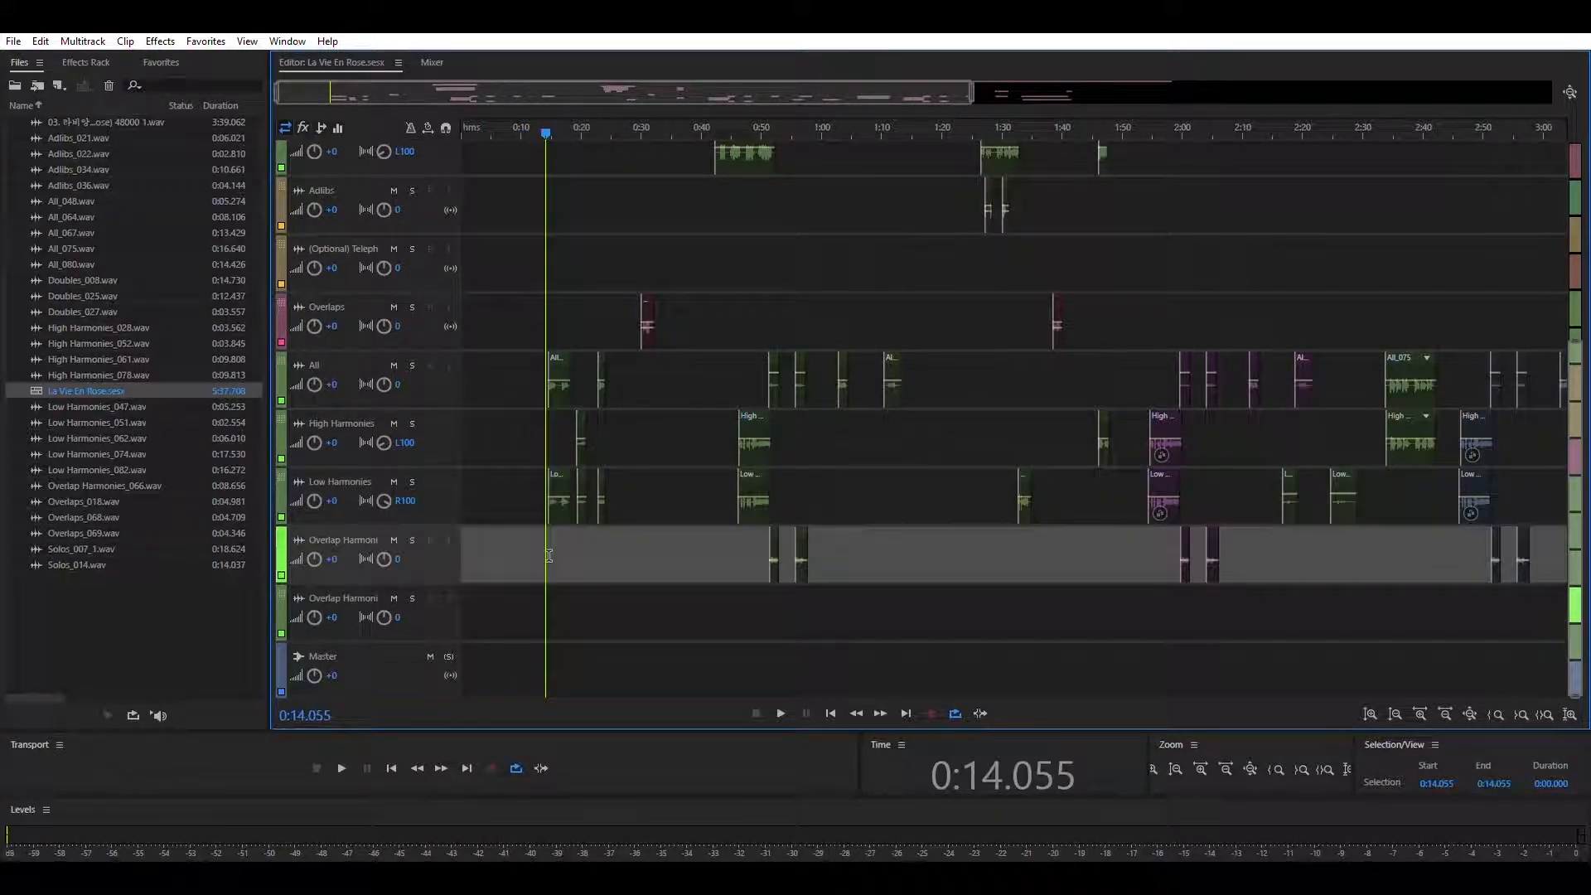
left_click(553, 618)
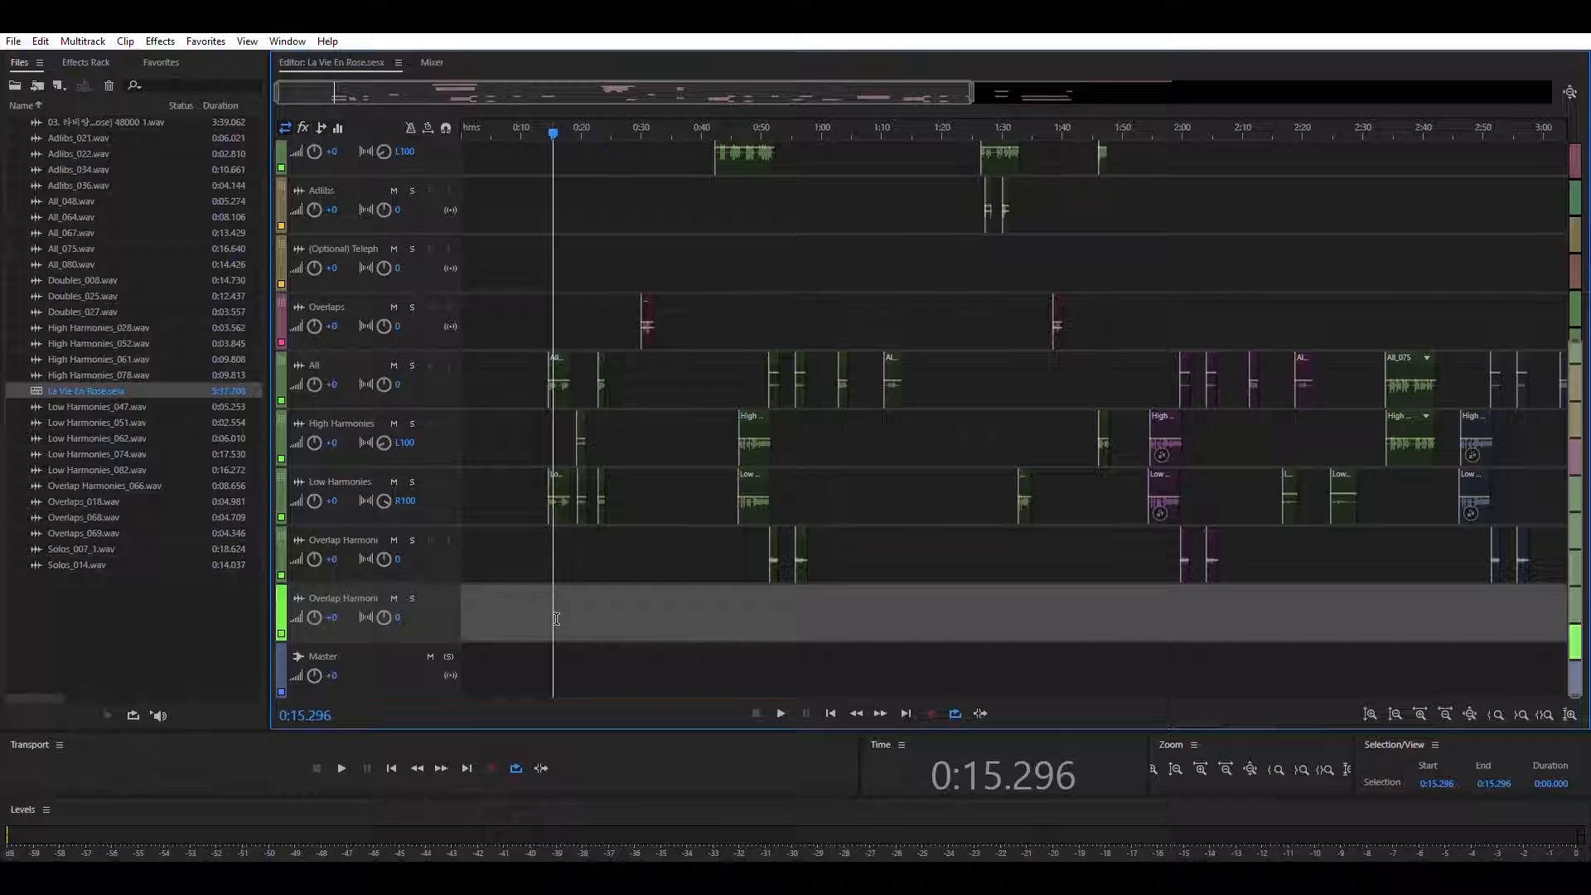
- Review the track layout from Music through the vocal and harmony tracks, placing the playhead at about 0:37.6 on the upper Solos track
scroll(589, 542, "up", 3)
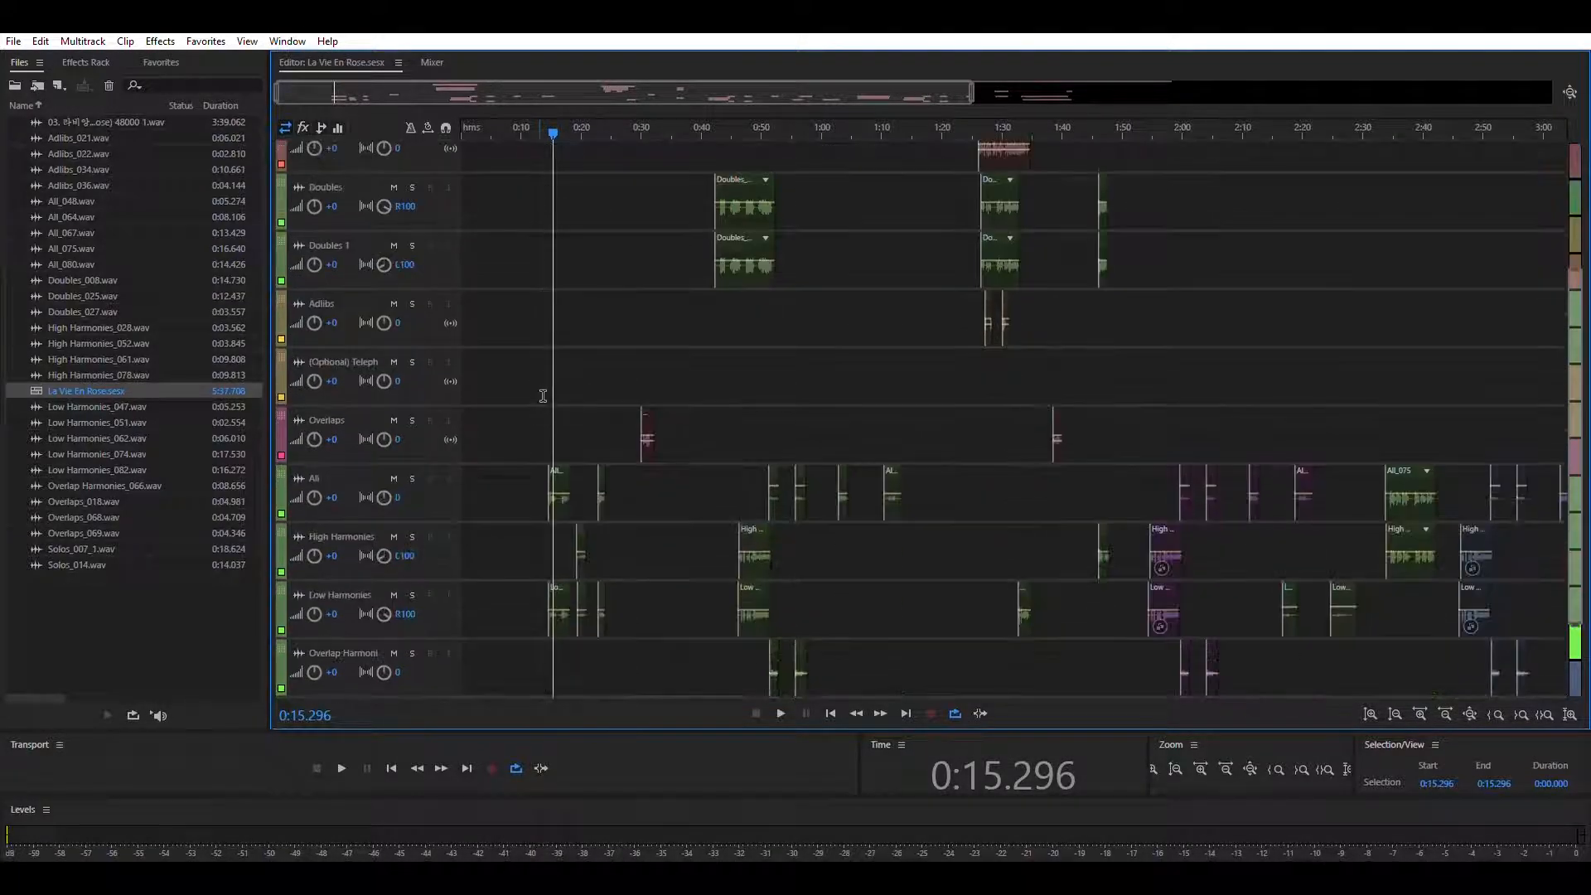
scroll(579, 415, "up", 5)
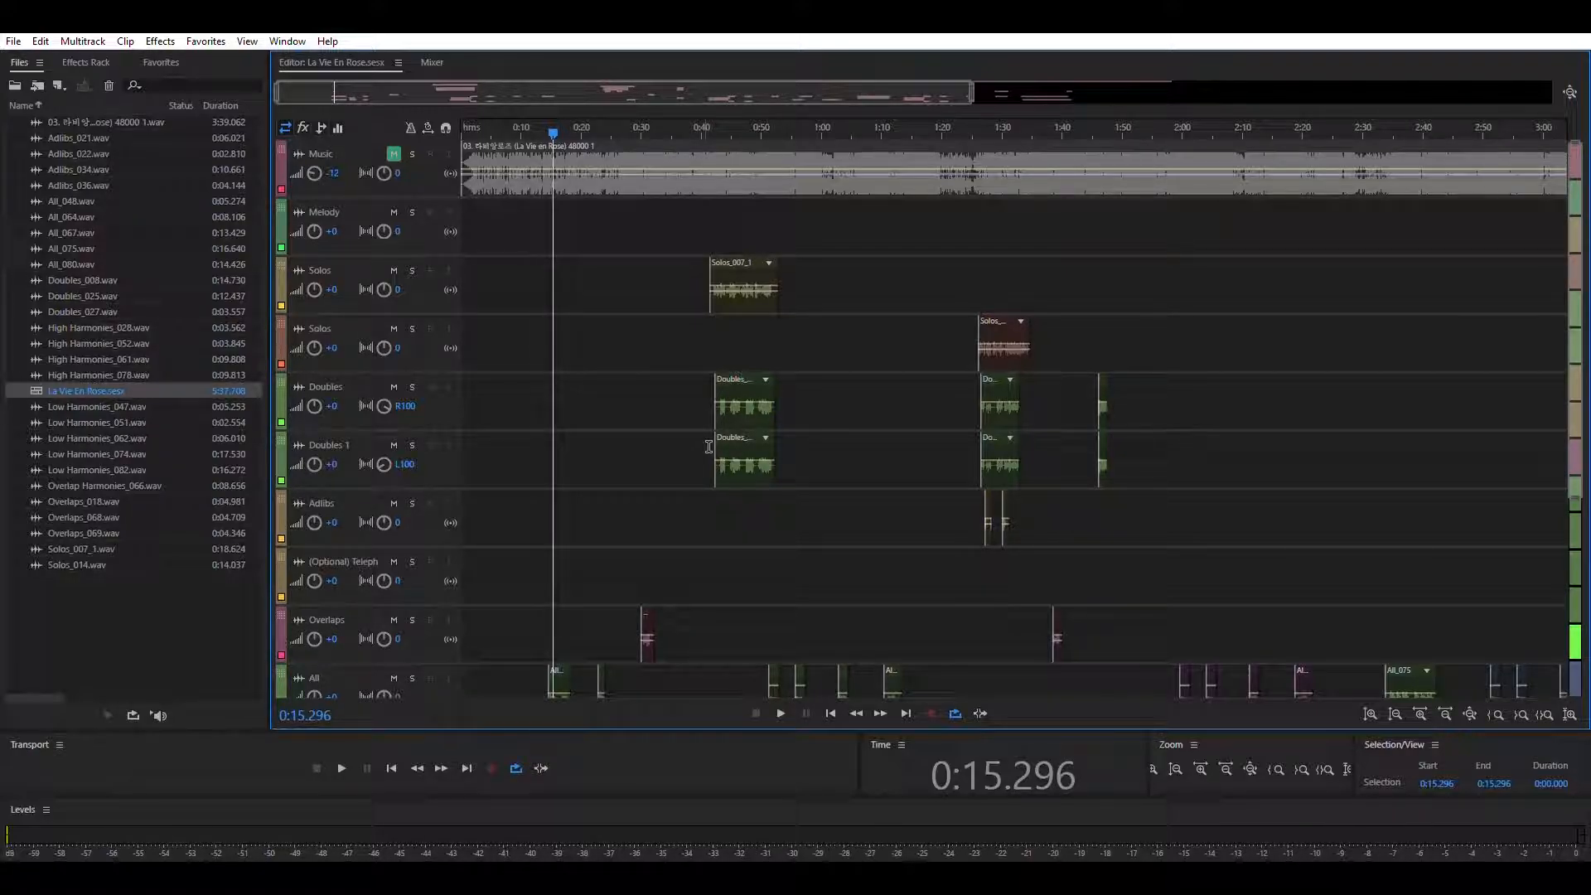
scroll(709, 446, "down", 5)
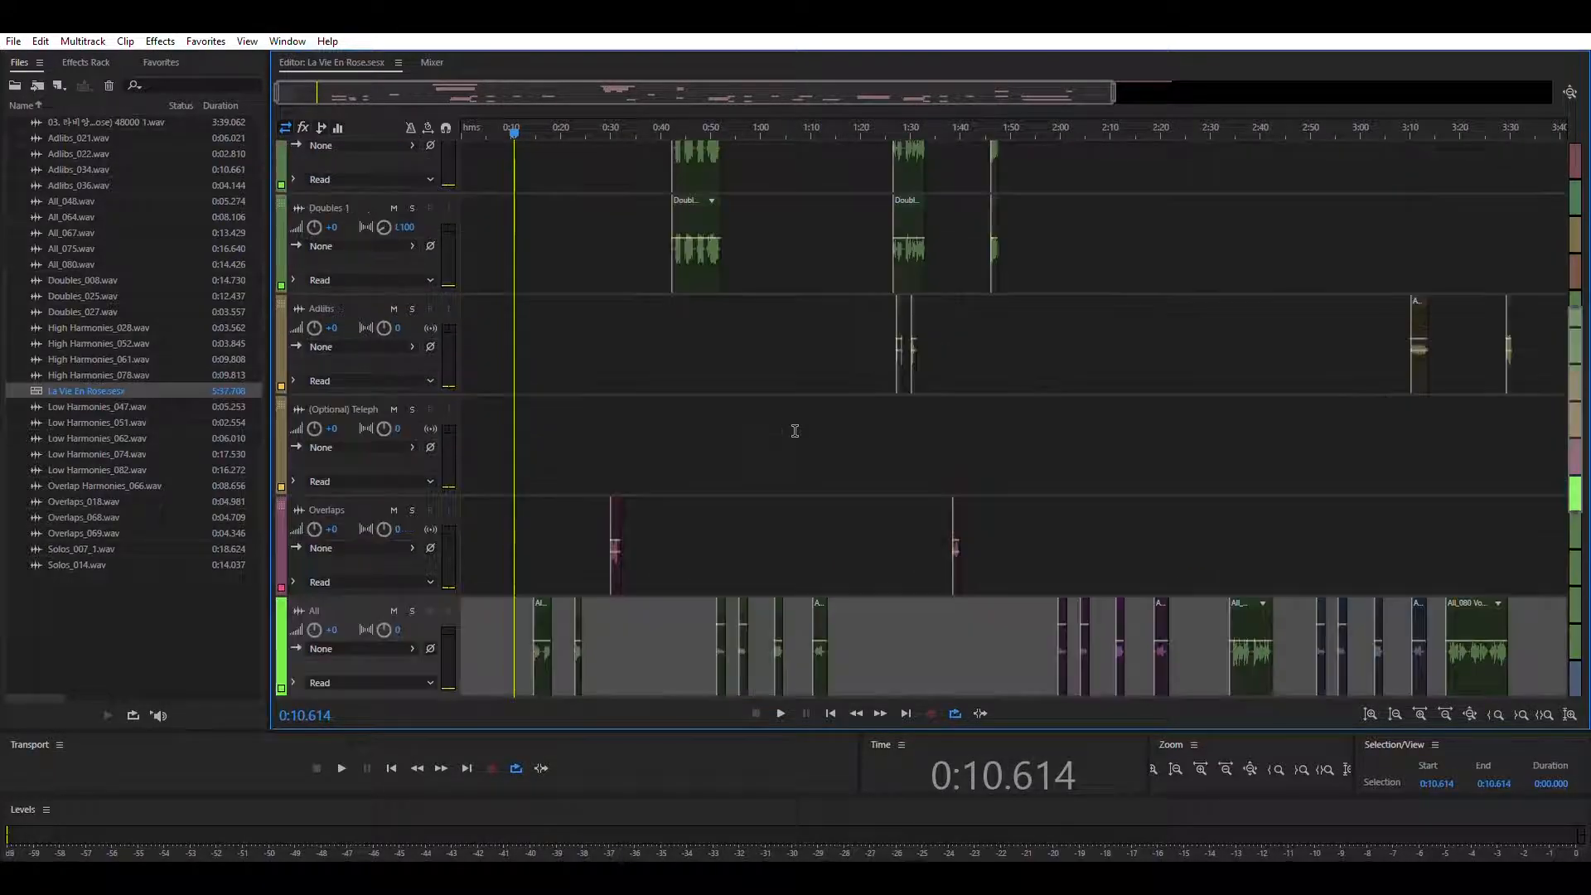
scroll(795, 431, "up", 5)
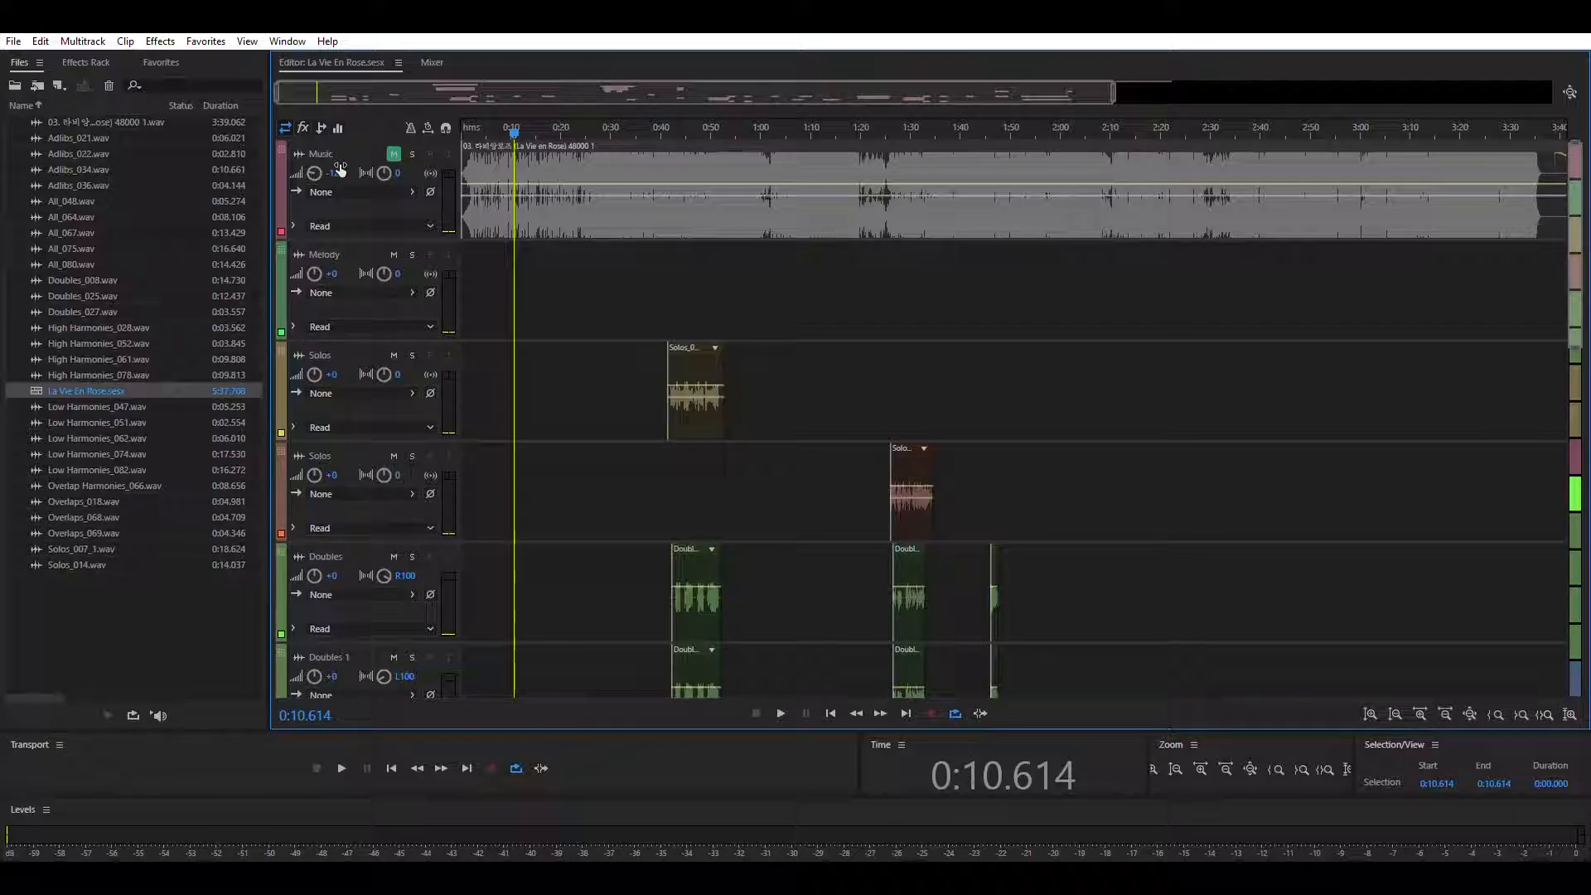
scroll(699, 410, "down", 1)
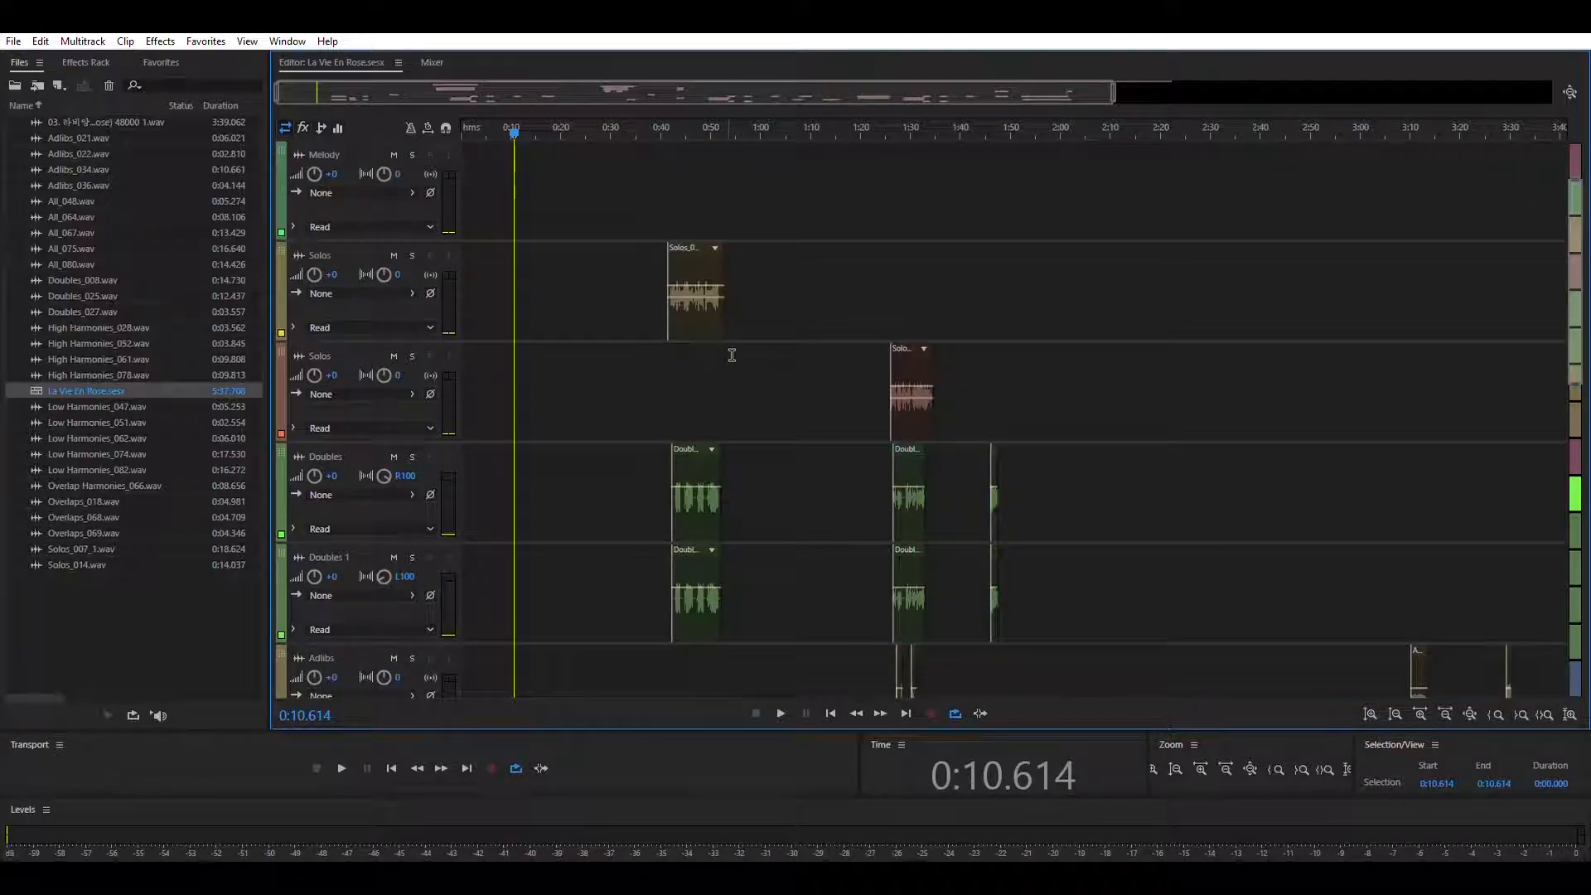
left_click(649, 248)
mouse_move(790, 93)
left_mouse_down()
mouse_move(1032, 94)
mouse_move(790, 93)
left_mouse_up()
scroll(872, 421, "down", 1)
scroll(829, 414, "down", 6)
scroll(824, 330, "up", 6)
scroll(720, 379, "up", 3)
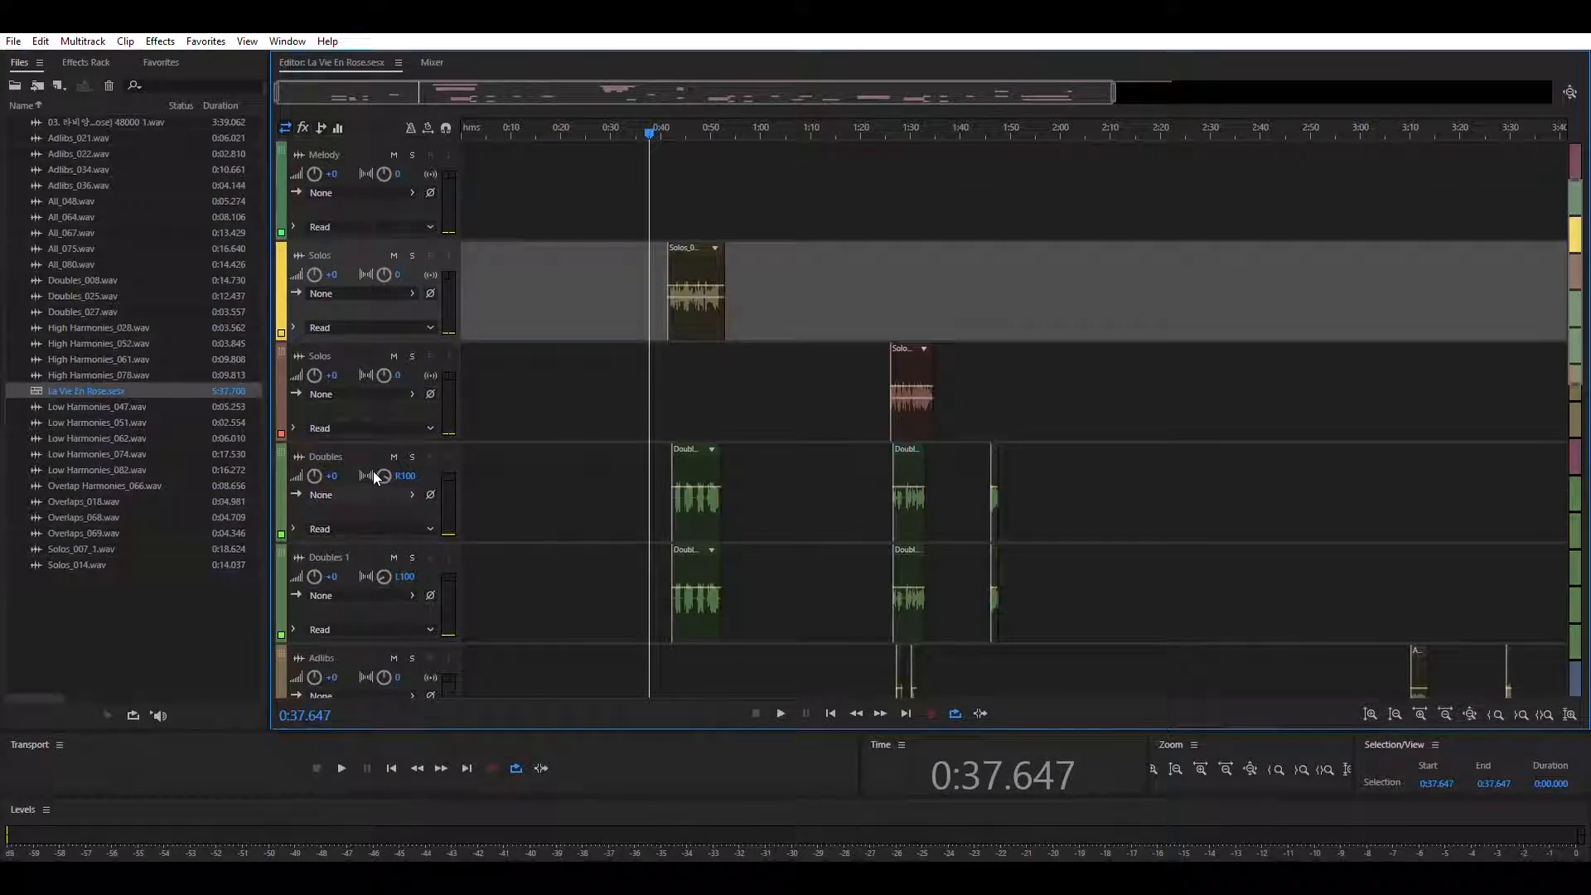
- Mute only the Doubles 1 track of the two doubles tracks, and set the Doubles track's pan to 0
left_click(394, 456)
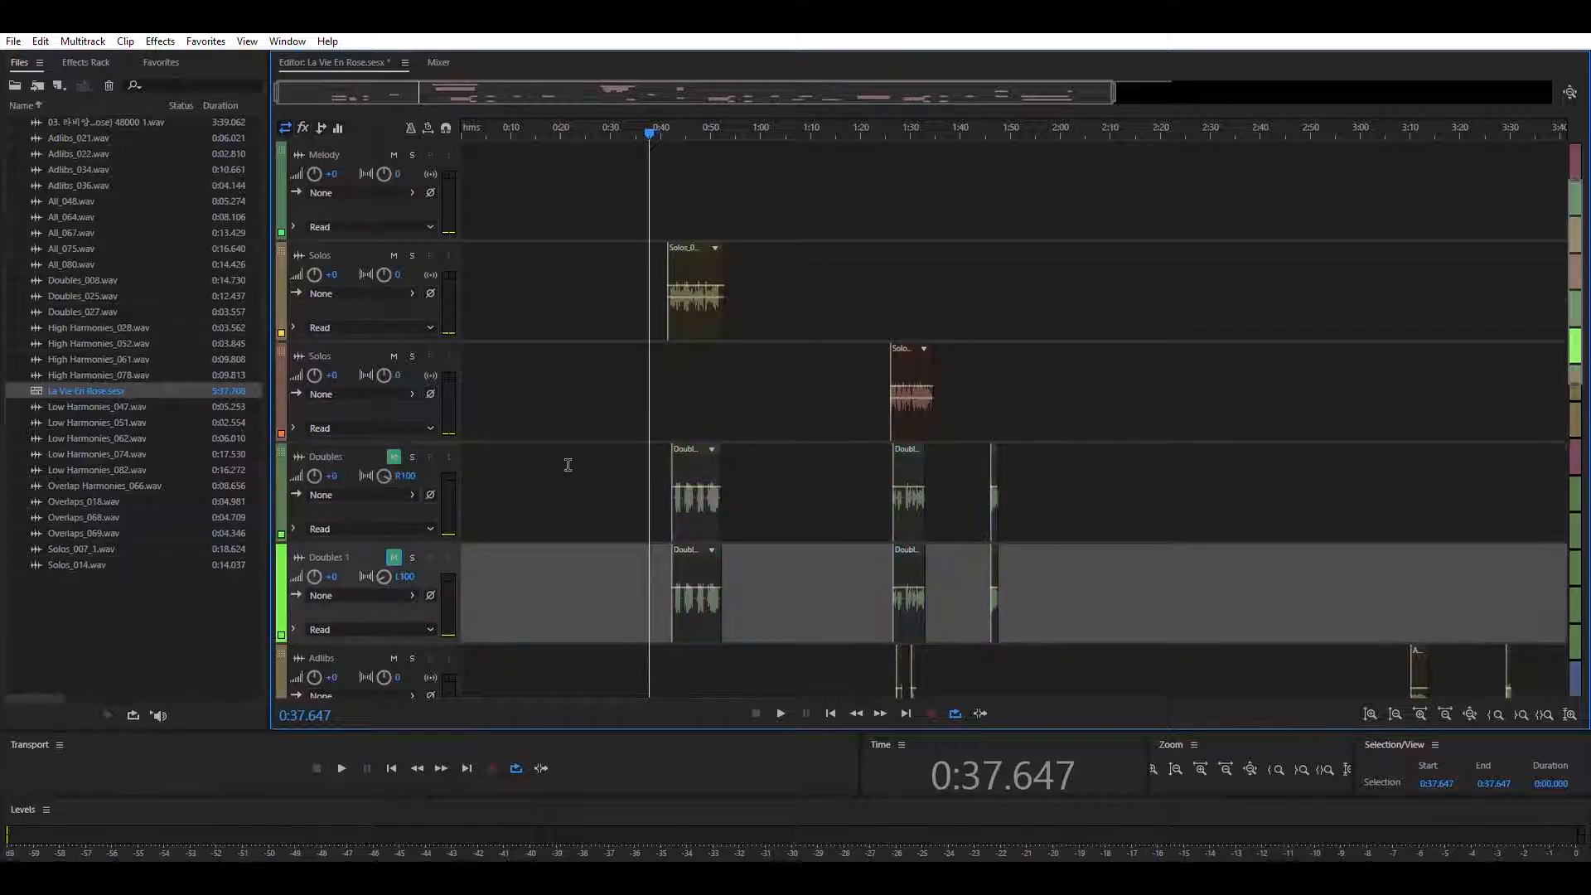
left_click(395, 555)
left_click(395, 456)
left_click(394, 557)
left_click(406, 476)
type("0")
key("Return")
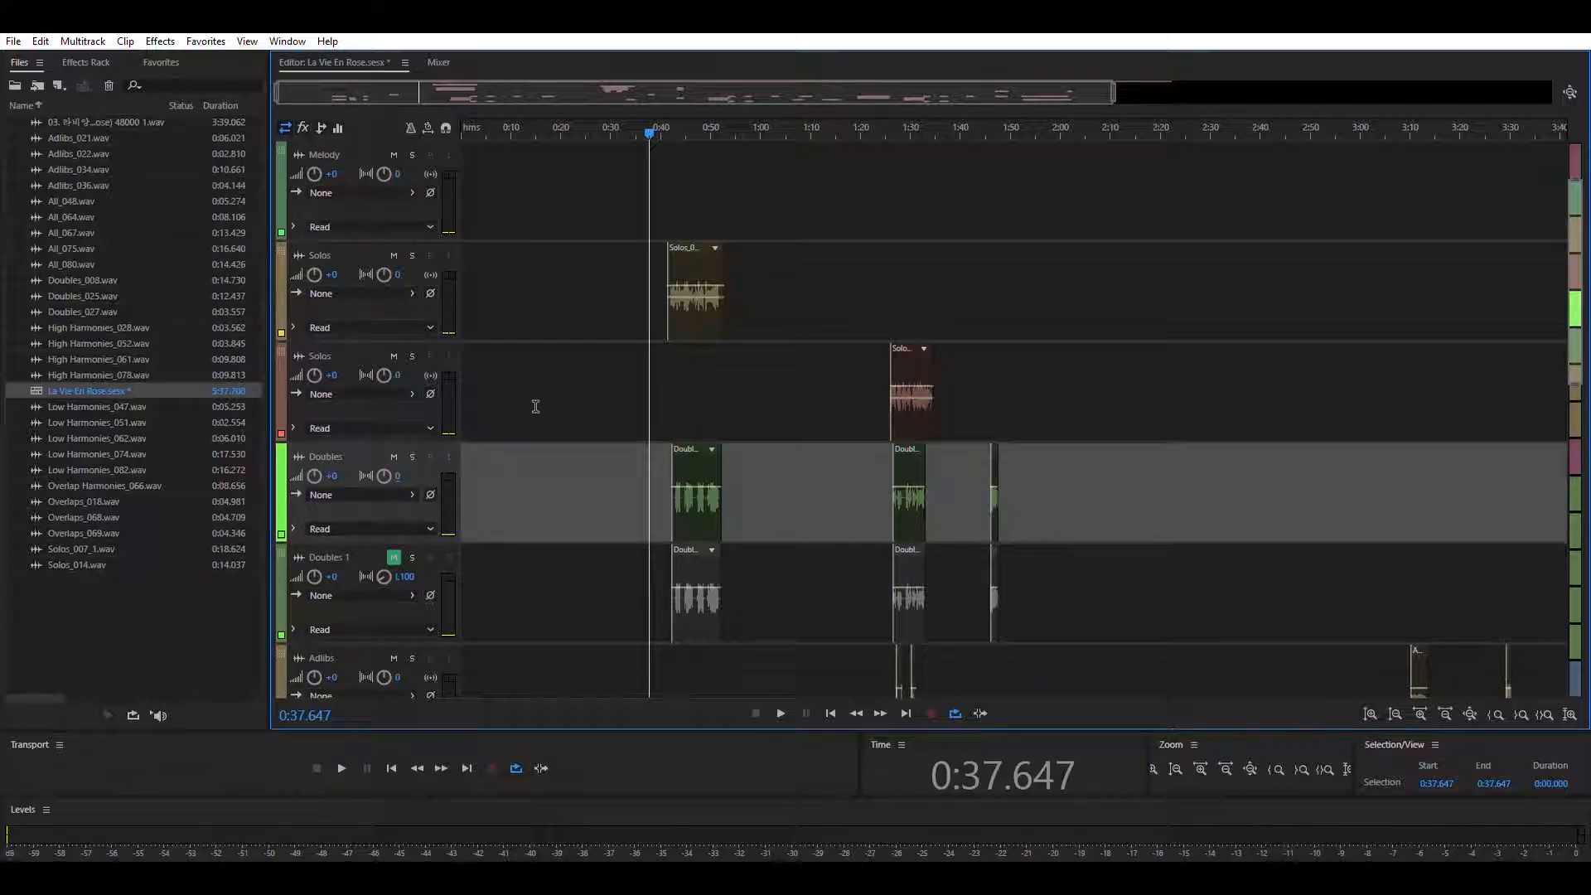
- Open the Music track's clip in the waveform editor and select the range from about 0:58.6 to 1:42.0
scroll(313, 379, "down", 5)
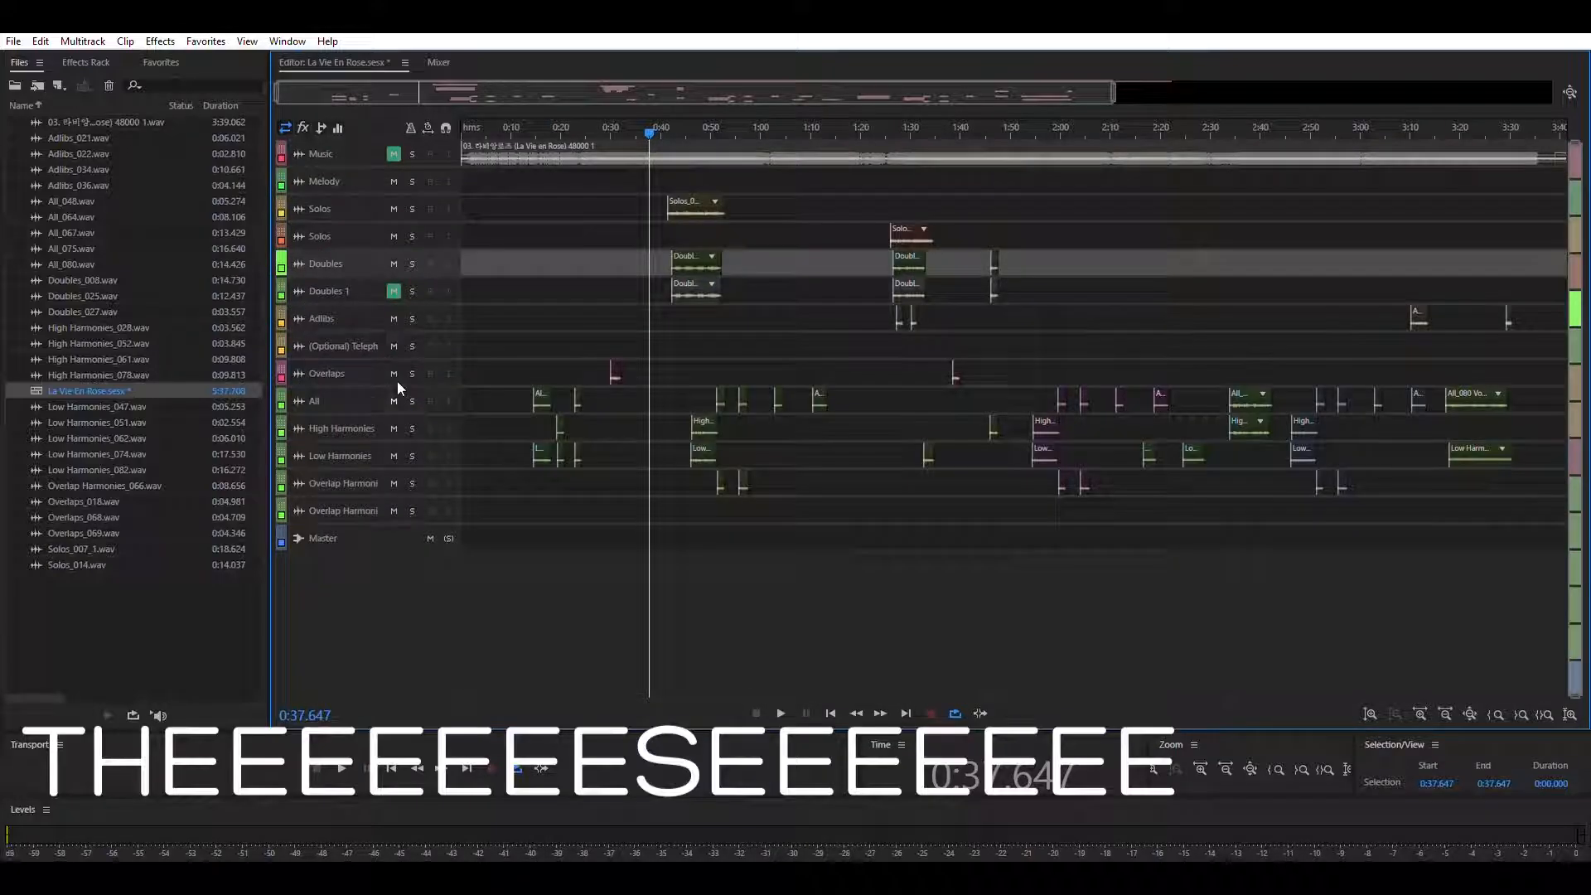
scroll(442, 172, "up", 3)
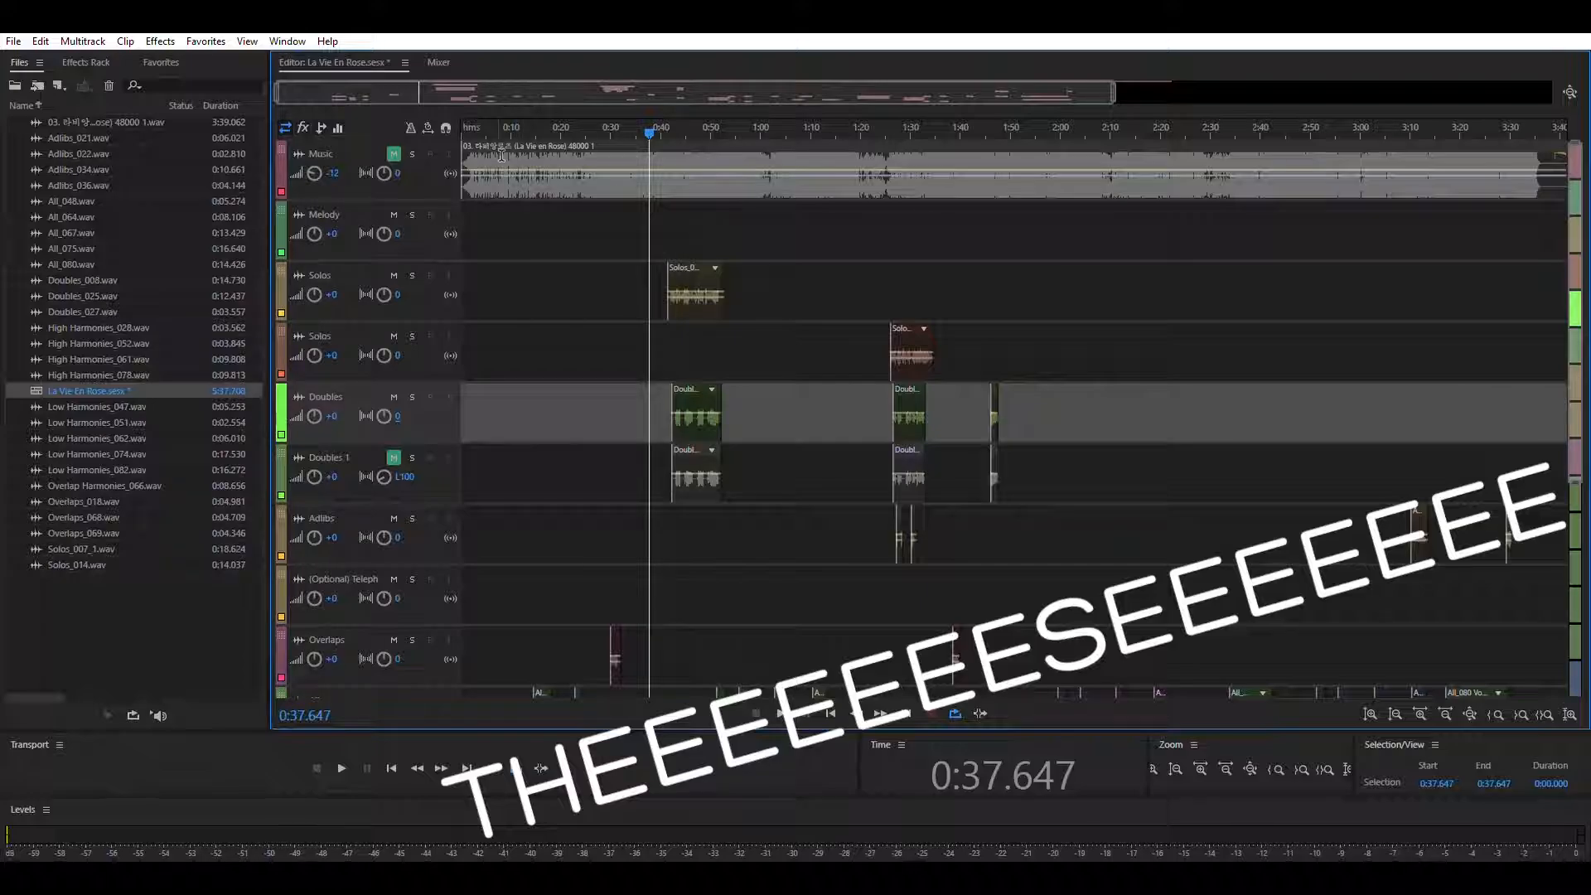
left_click(596, 152)
left_click(605, 166)
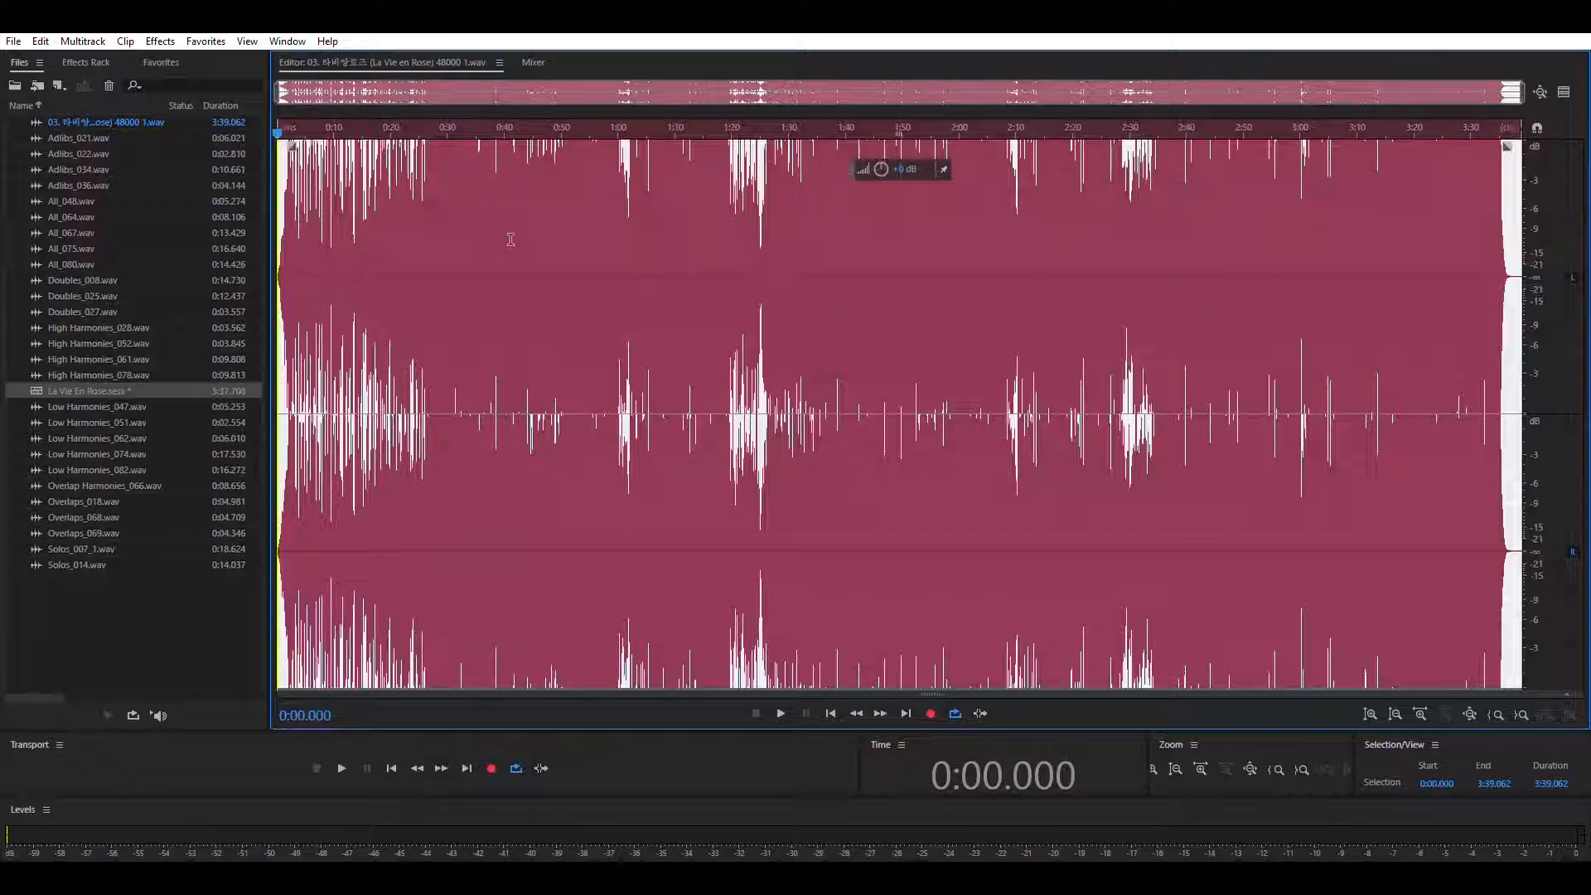
left_click(526, 286)
left_click_drag(858, 375, 610, 398)
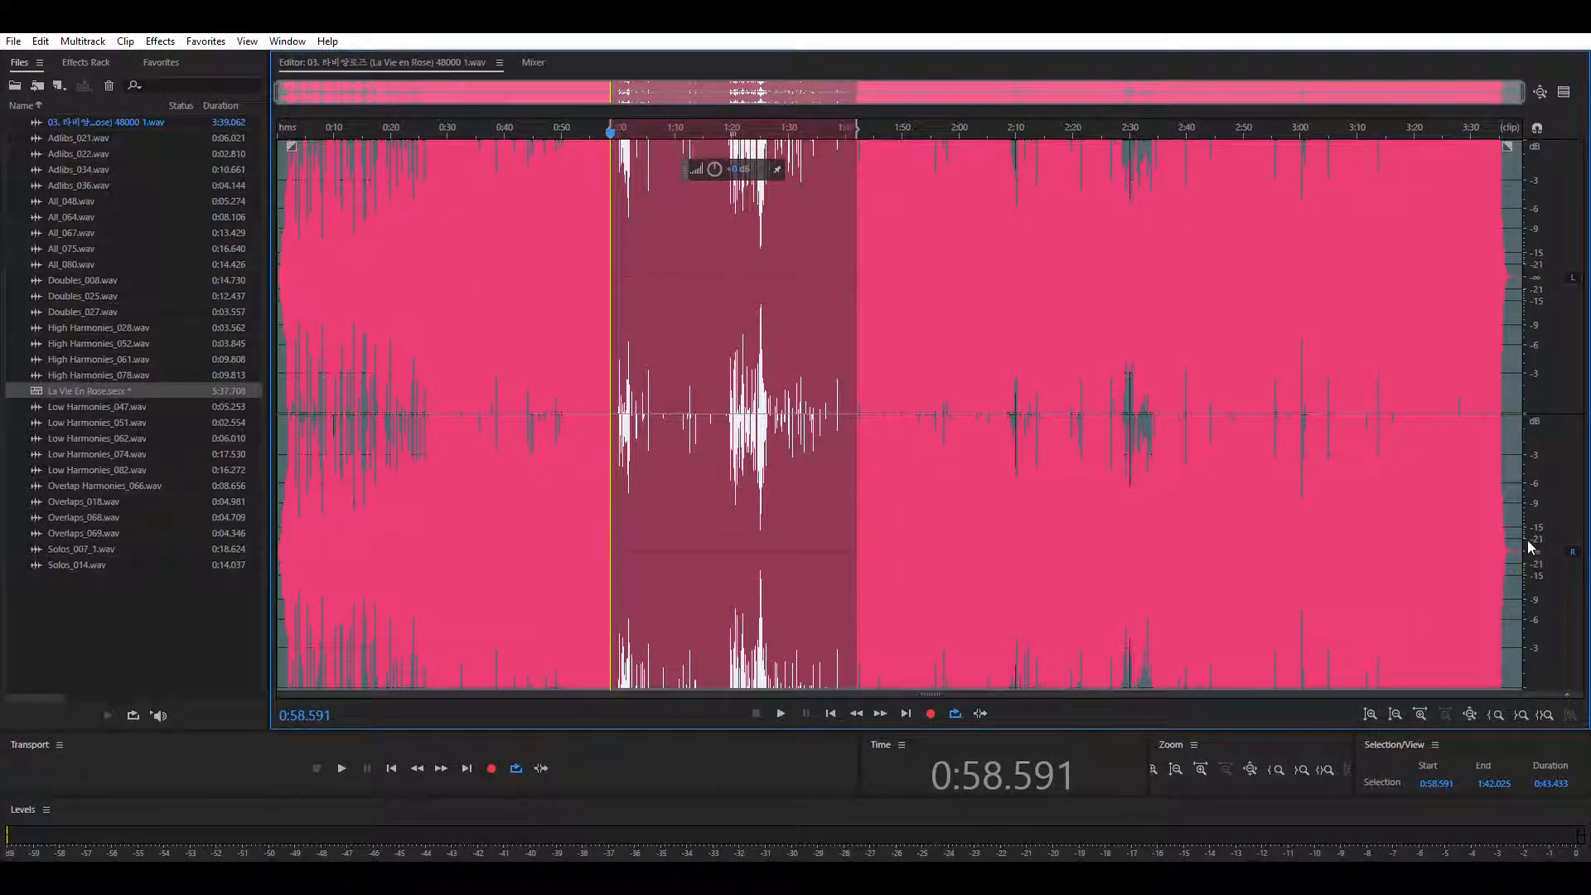
- Disable the music's left and right channels in turn to compare them, and play the file from about 0:36.9
left_click(1573, 273)
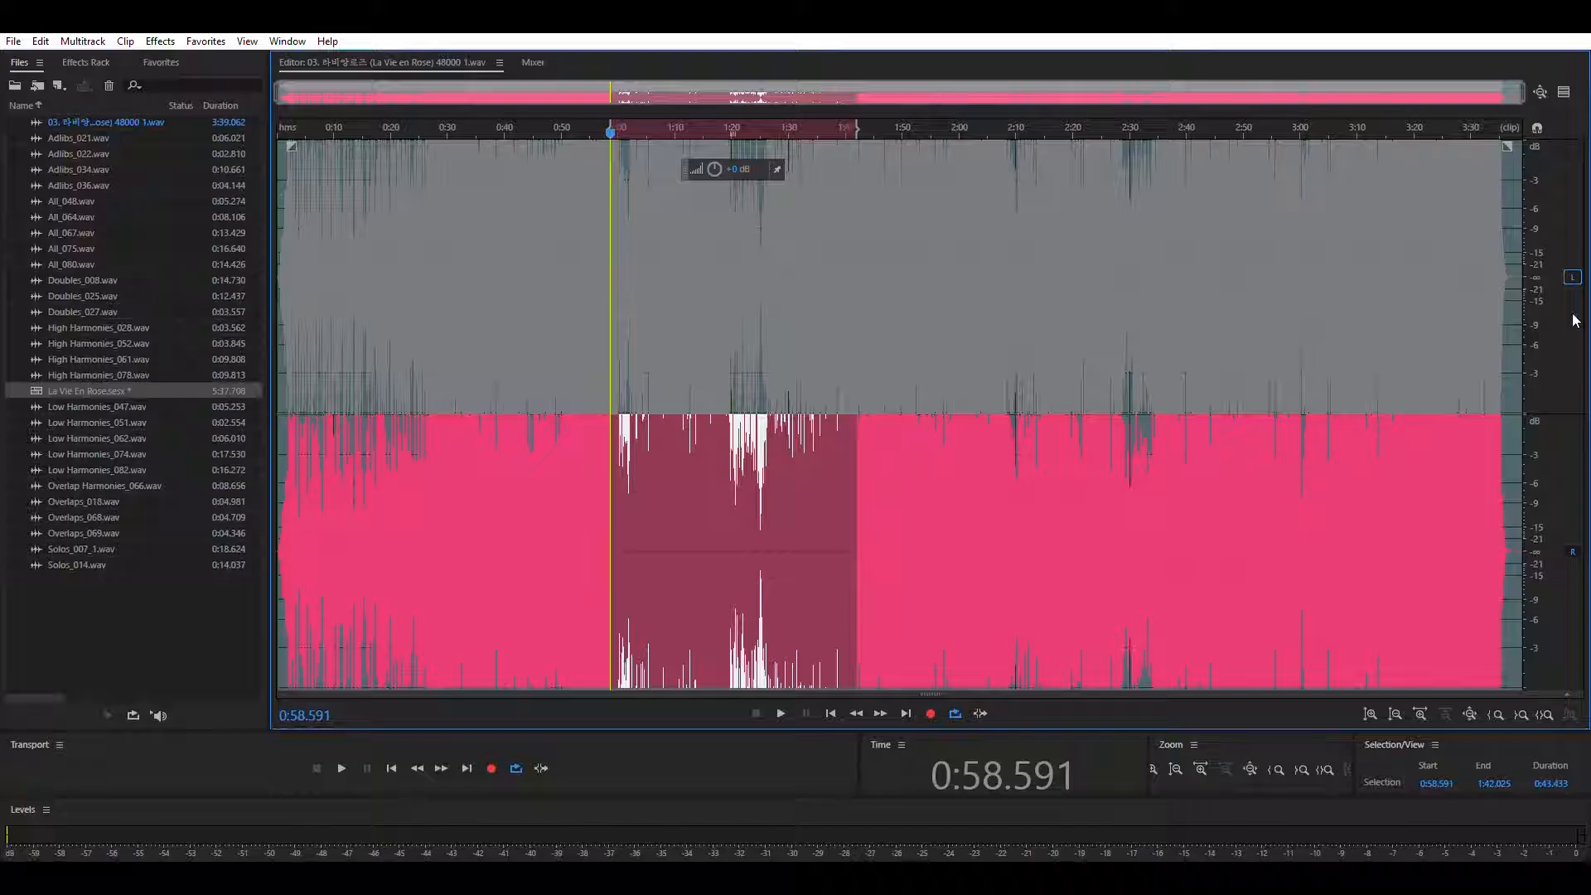
left_click(1573, 275)
left_click(1573, 549)
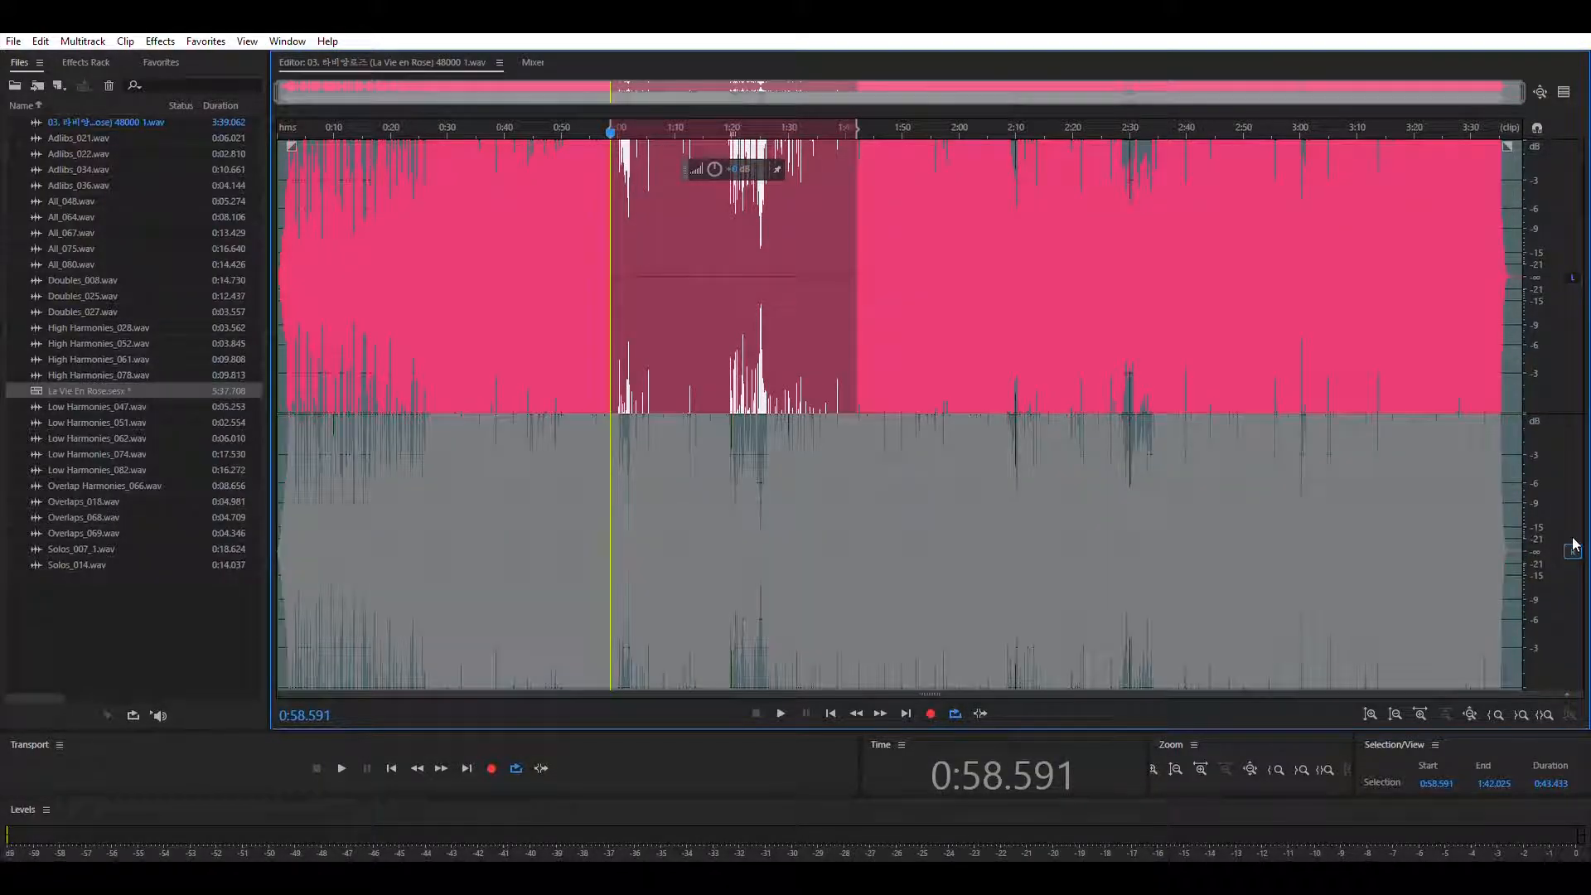
left_click(617, 344)
left_click(489, 328)
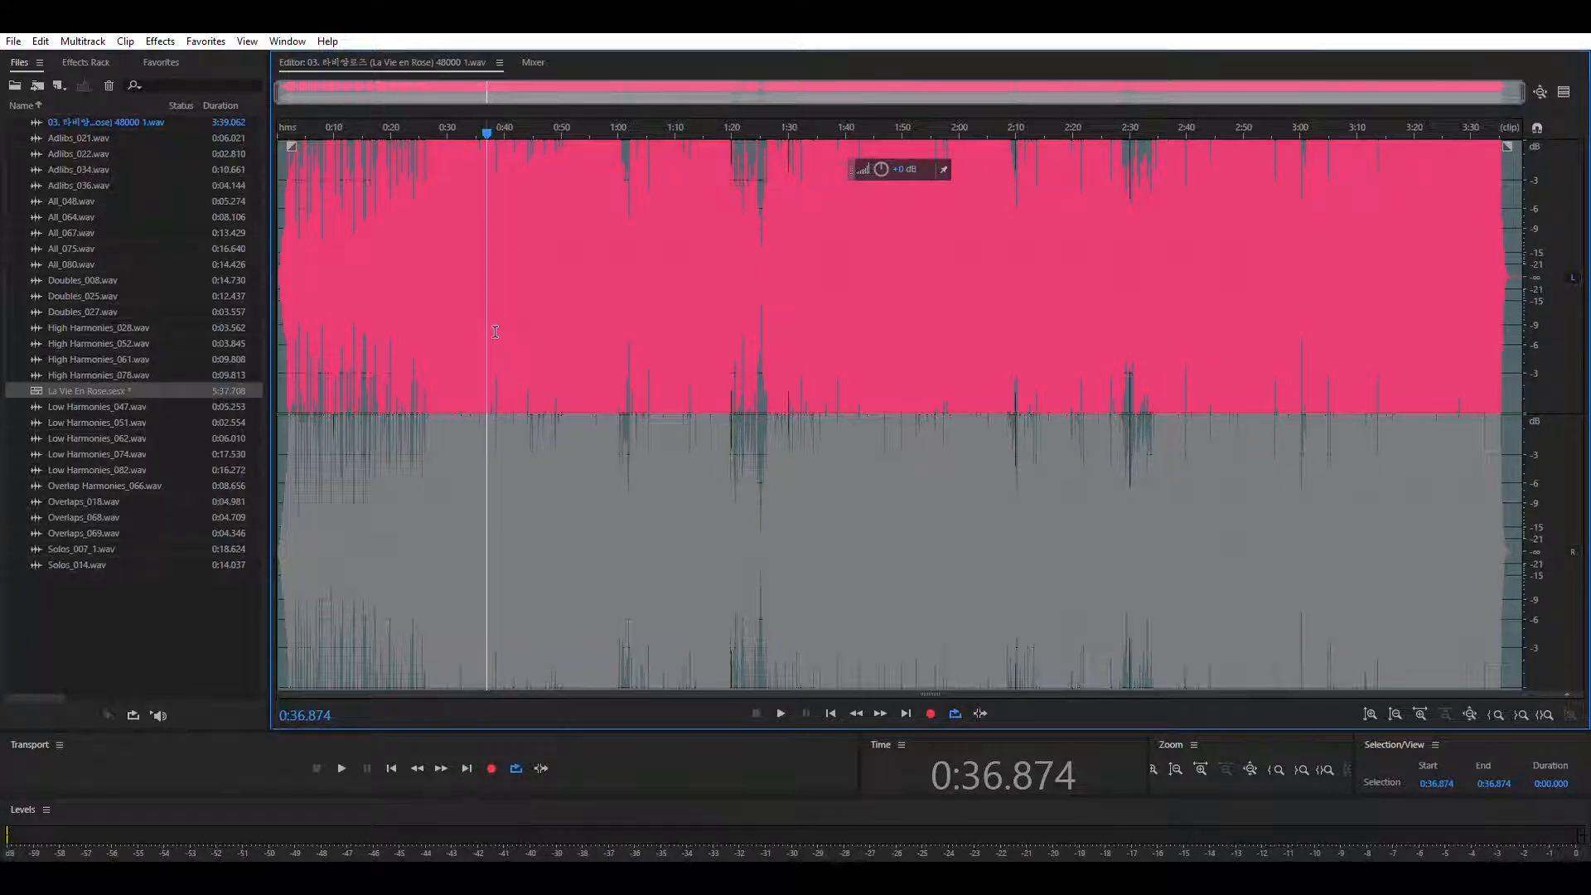
key("space")
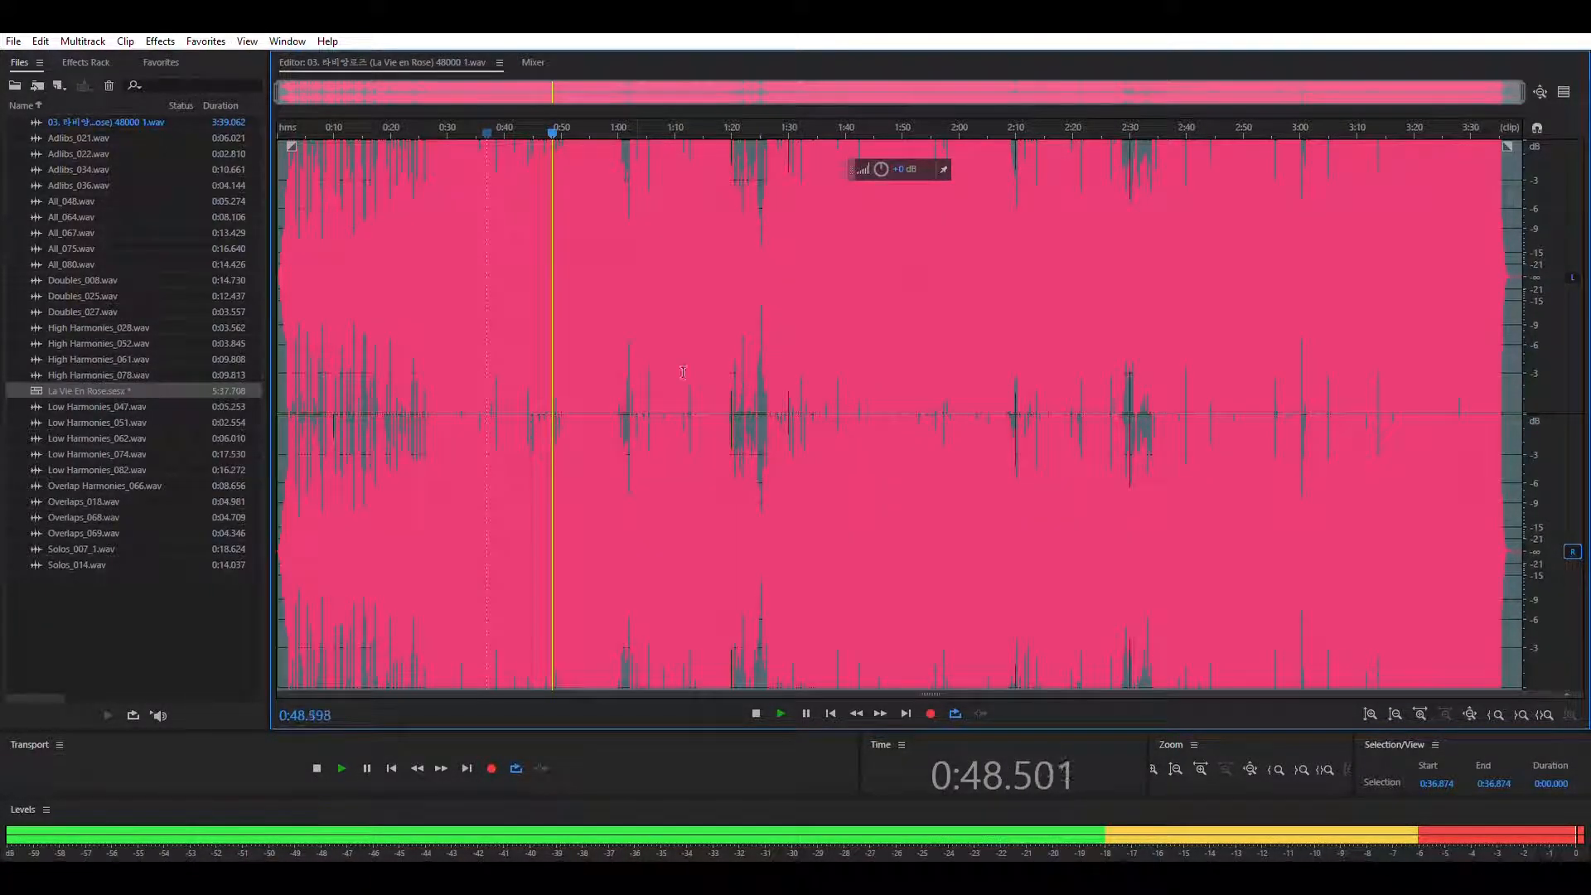
key("space")
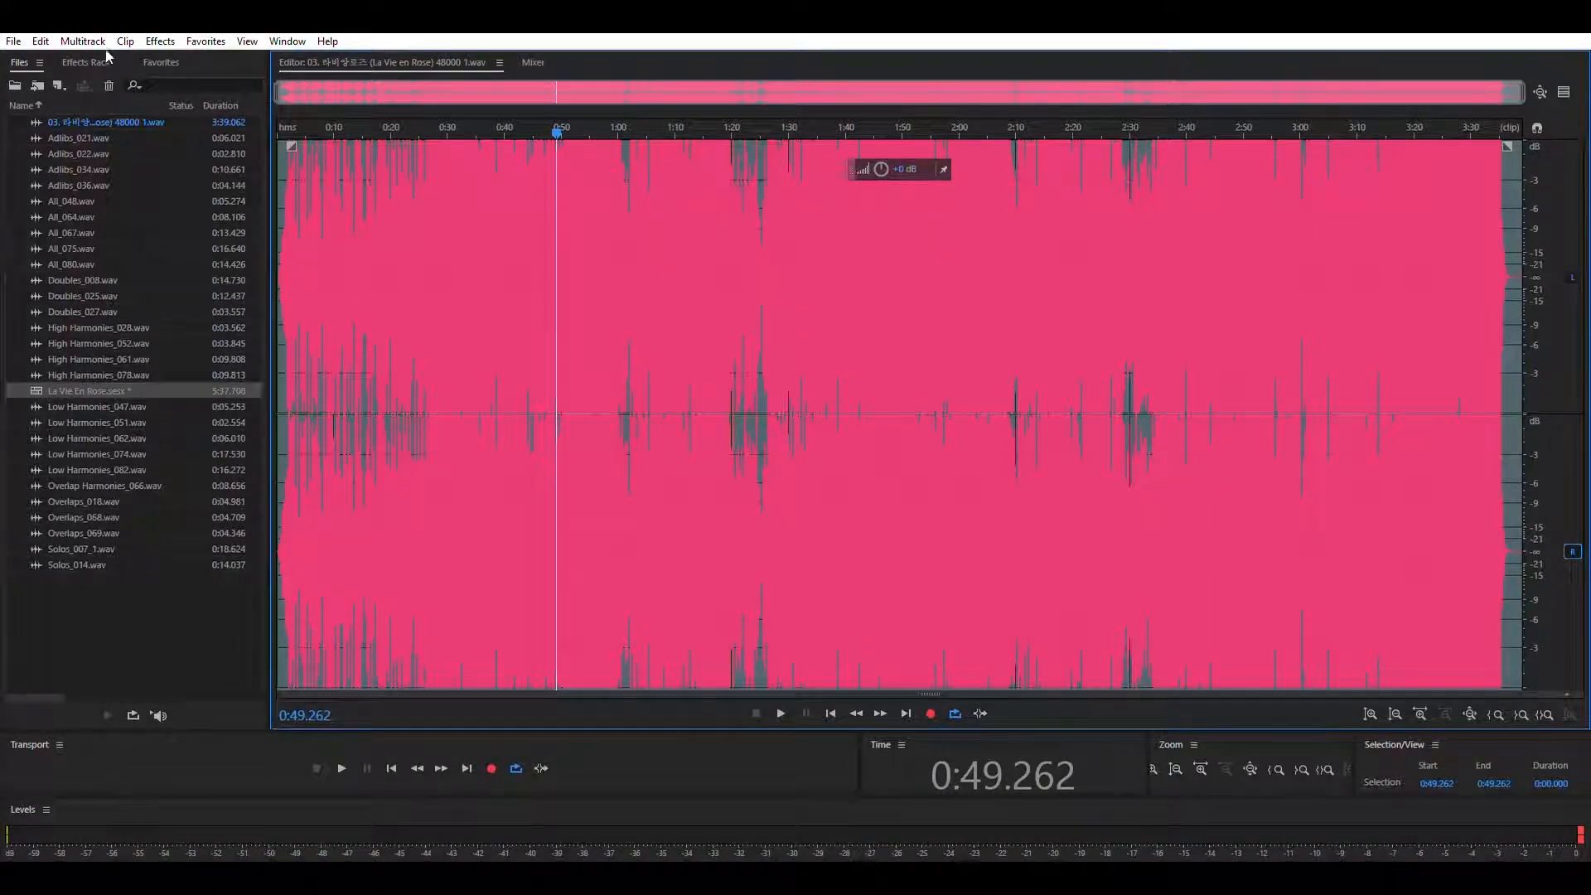
- Return to the La Vie En Rose multitrack session and look over its vocal and harmony tracks
left_click(175, 371)
key("8")
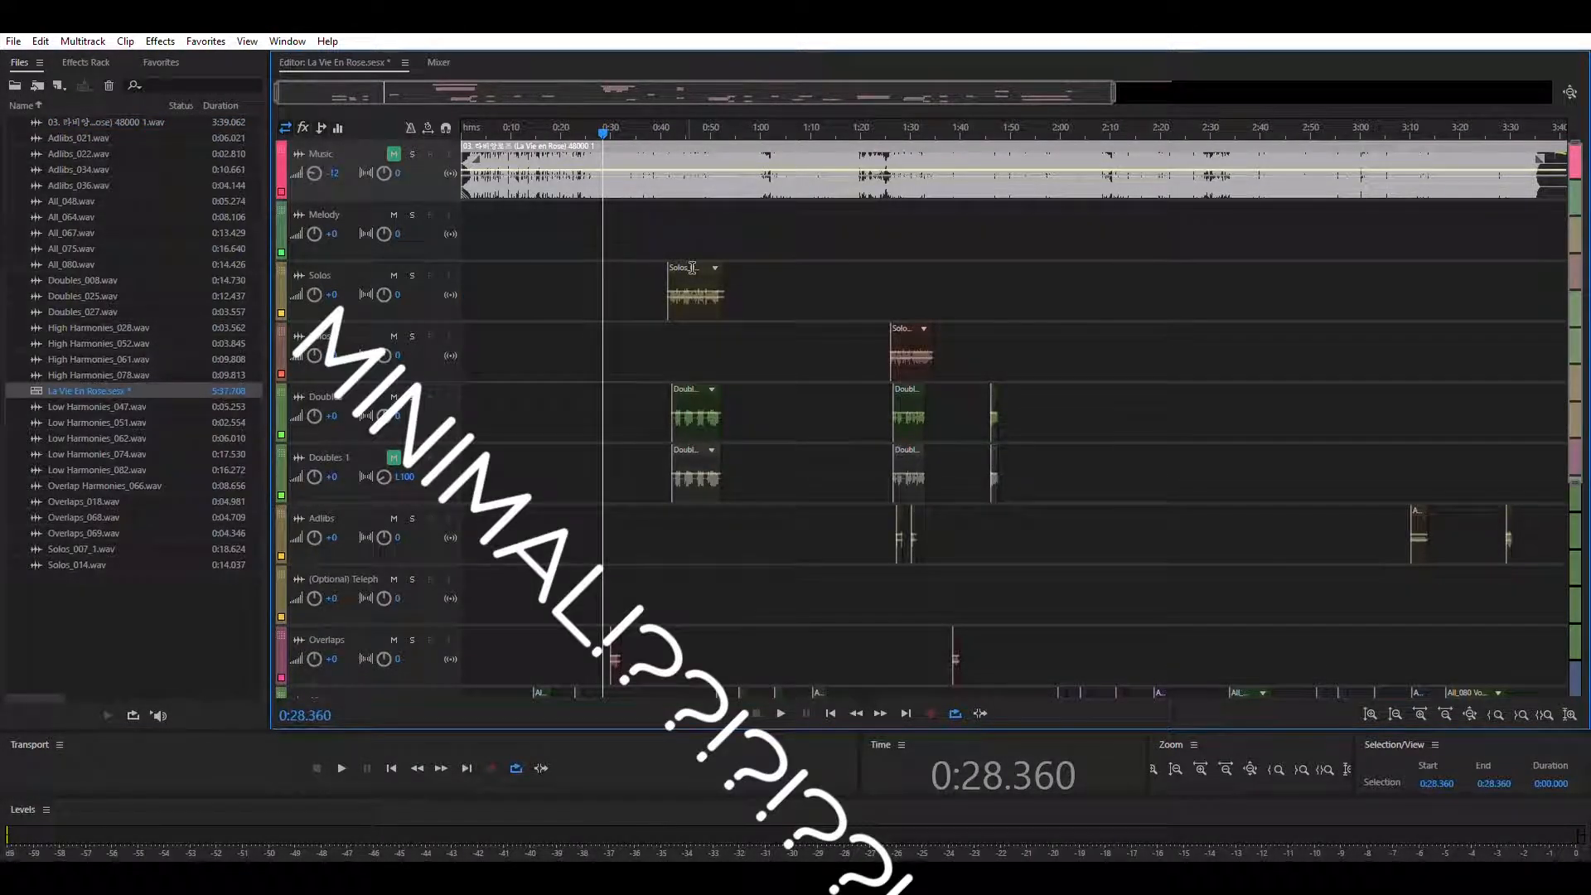
scroll(688, 286, "down", 3)
scroll(687, 286, "down", 4)
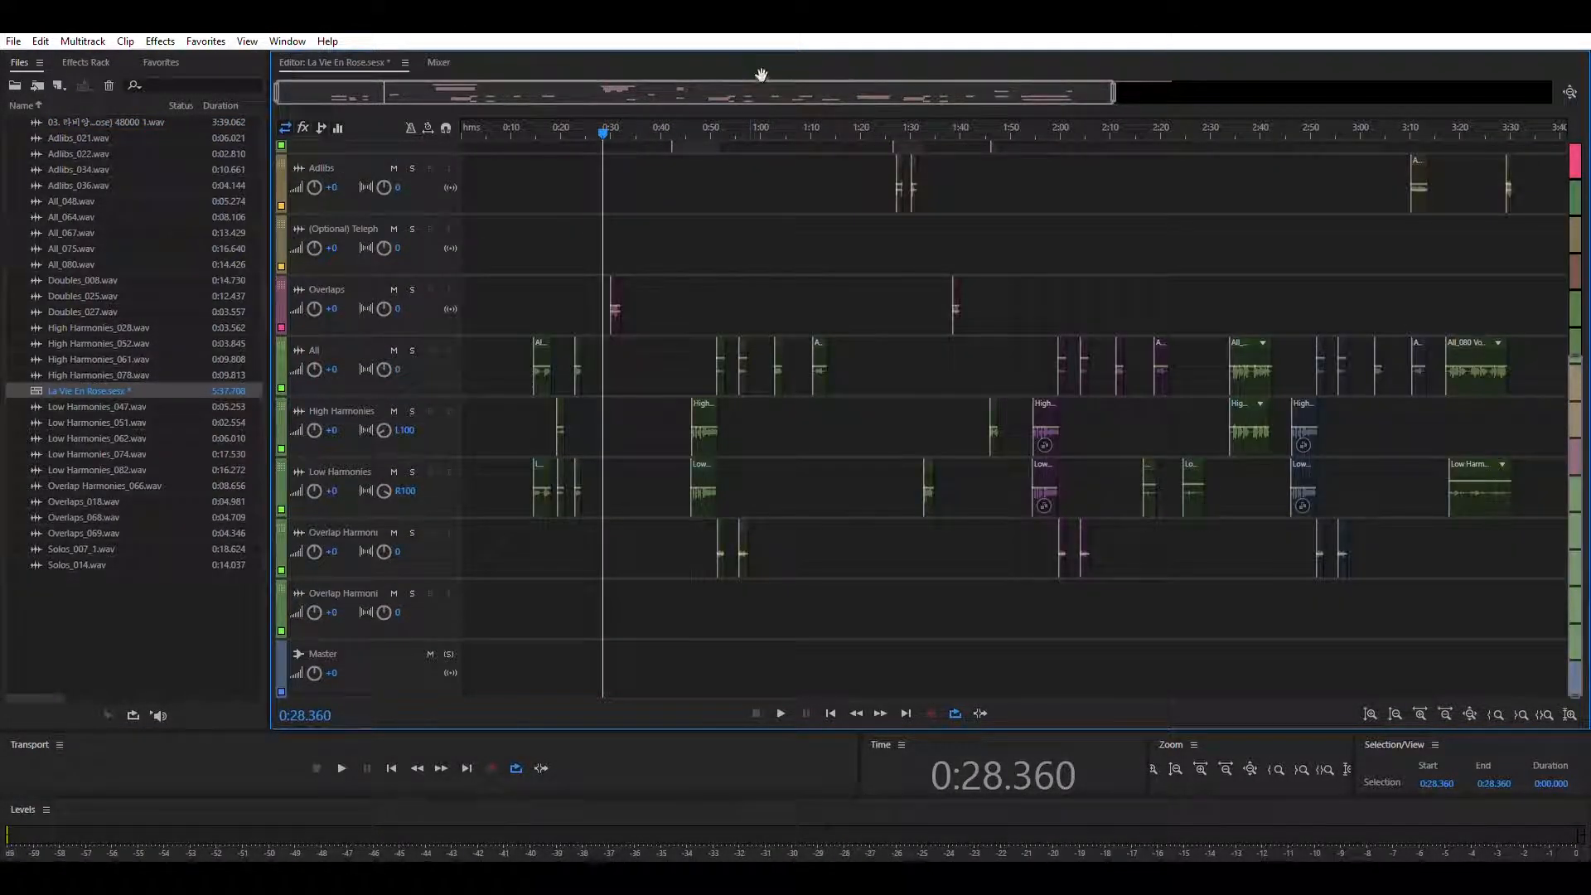
scroll(894, 389, "up", 7)
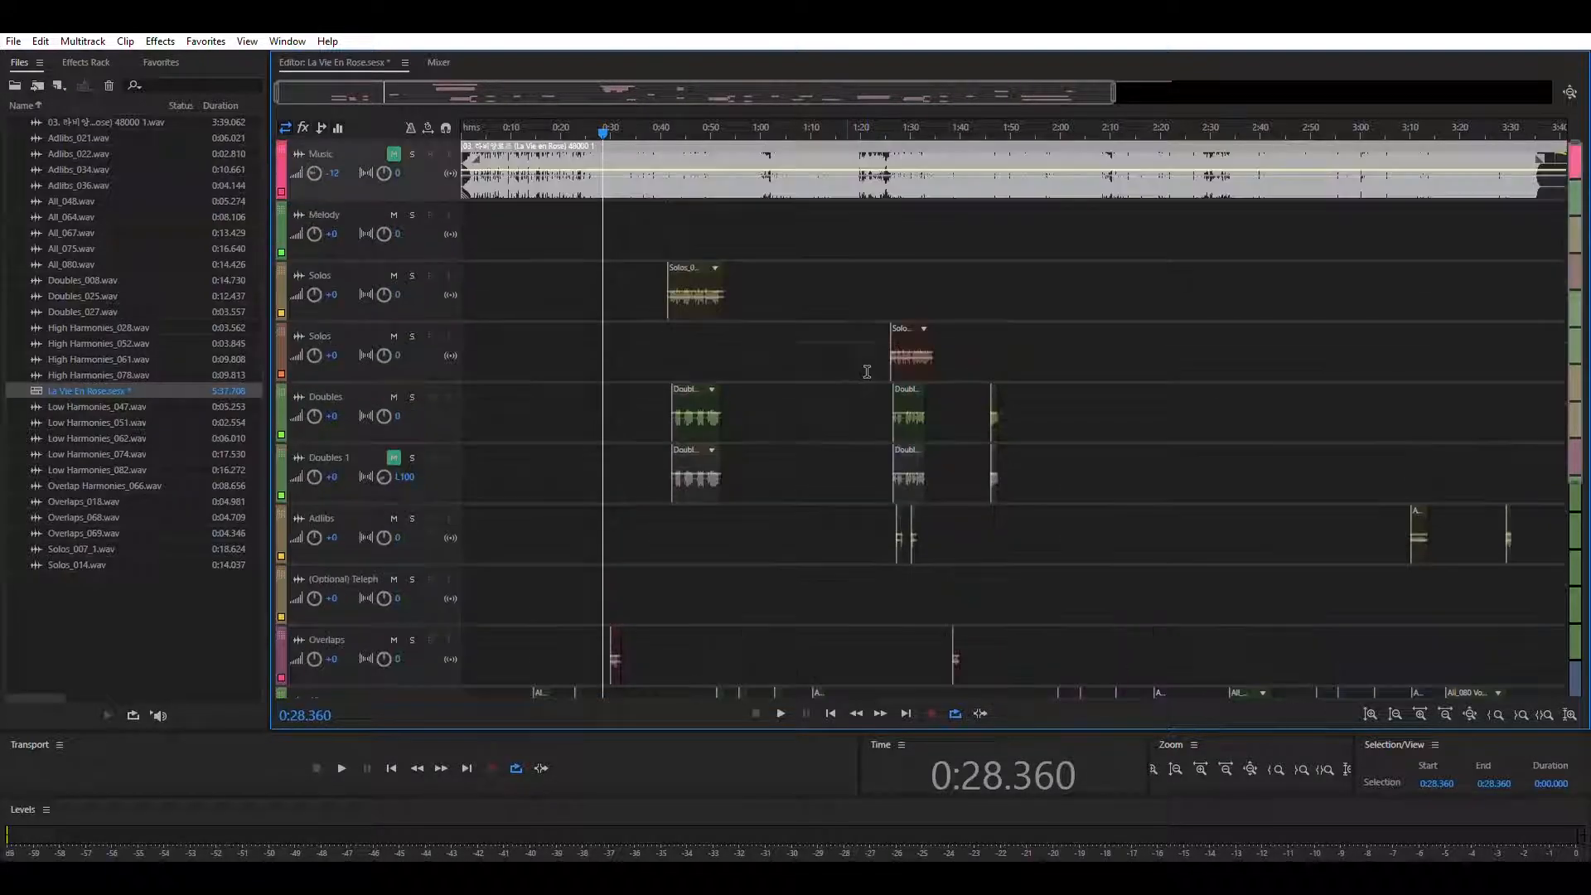
- Open the Solos_007_1 clip in the waveform editor and select its vocal from about 0:41.9 to 0:53.0
left_click(685, 268)
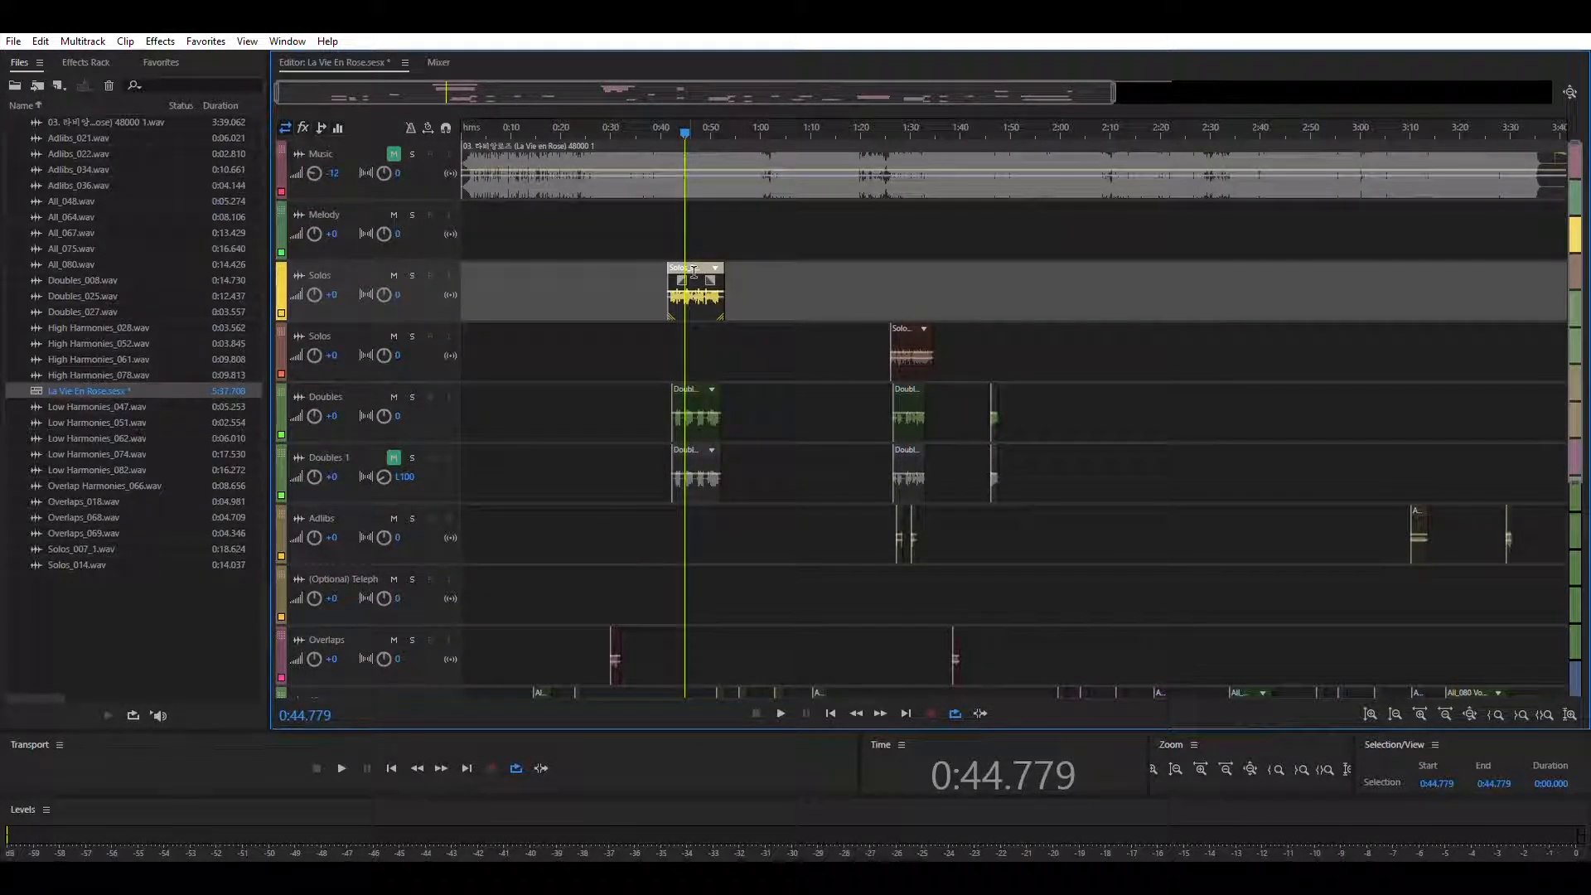
double_click(693, 267)
left_click_drag(332, 365, 1506, 207)
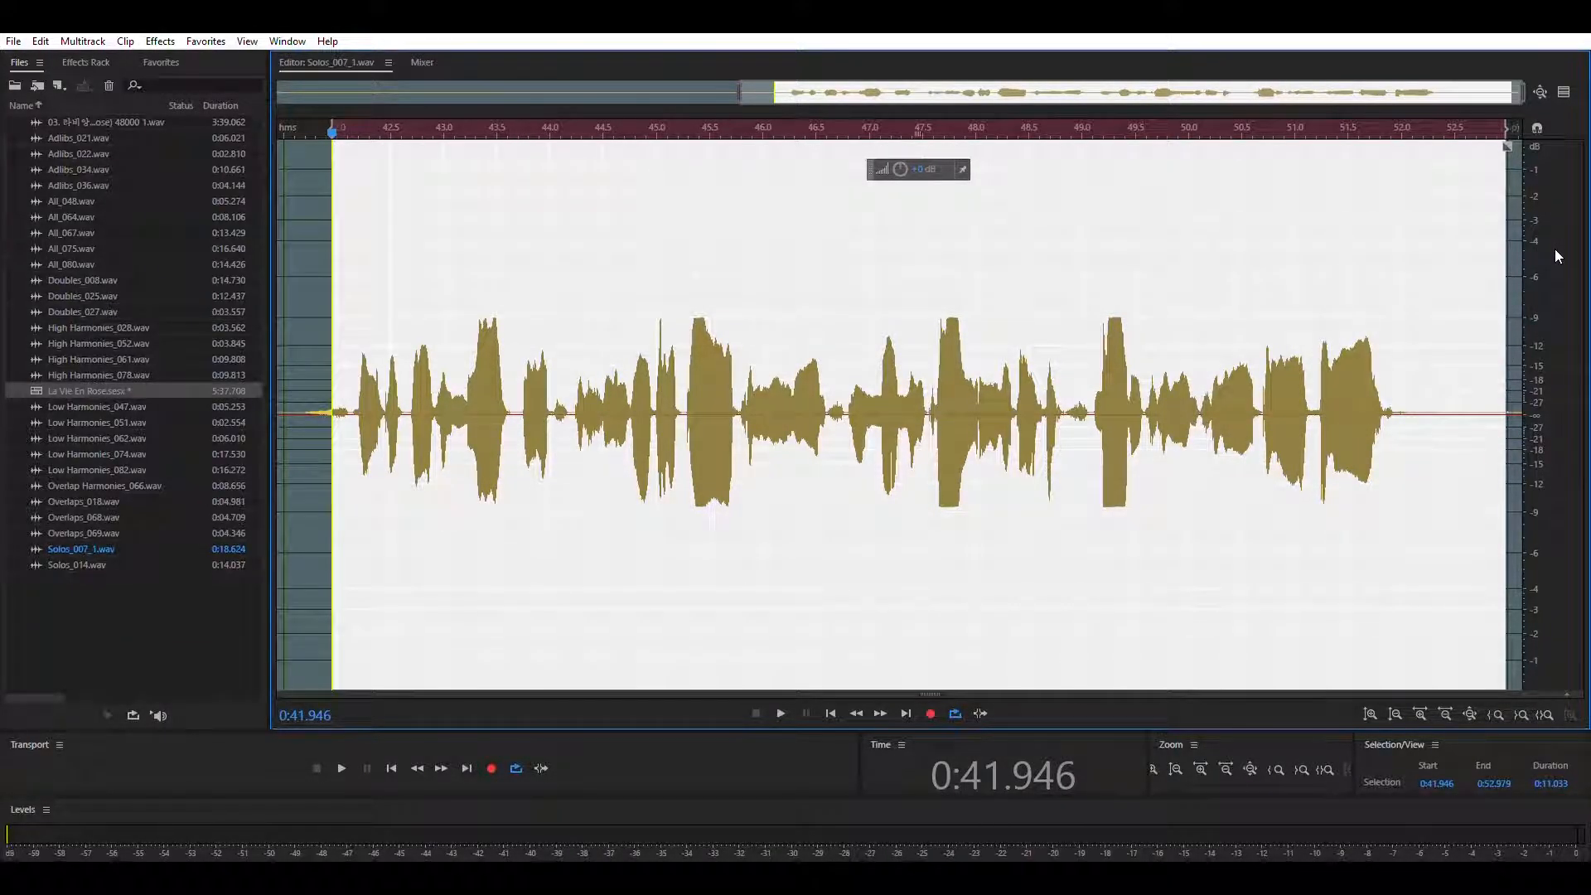
- Play the mono solo vocal from about 0:41.8, and select its waveform from about 0:42.0 to 0:53.1
left_click(458, 488)
left_click(316, 415)
key("space")
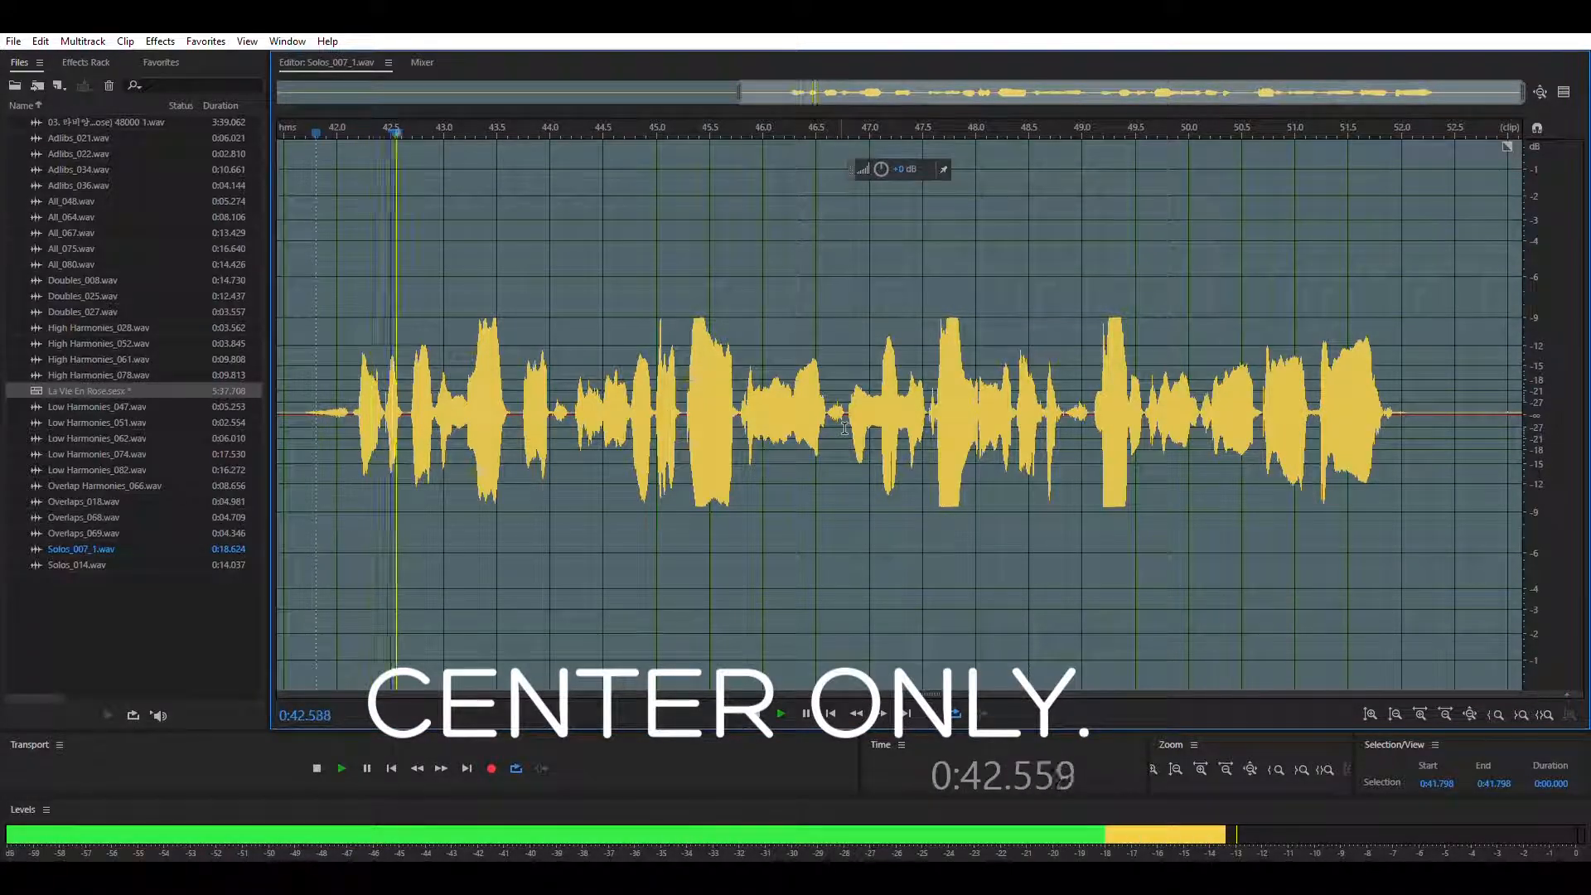
key("space")
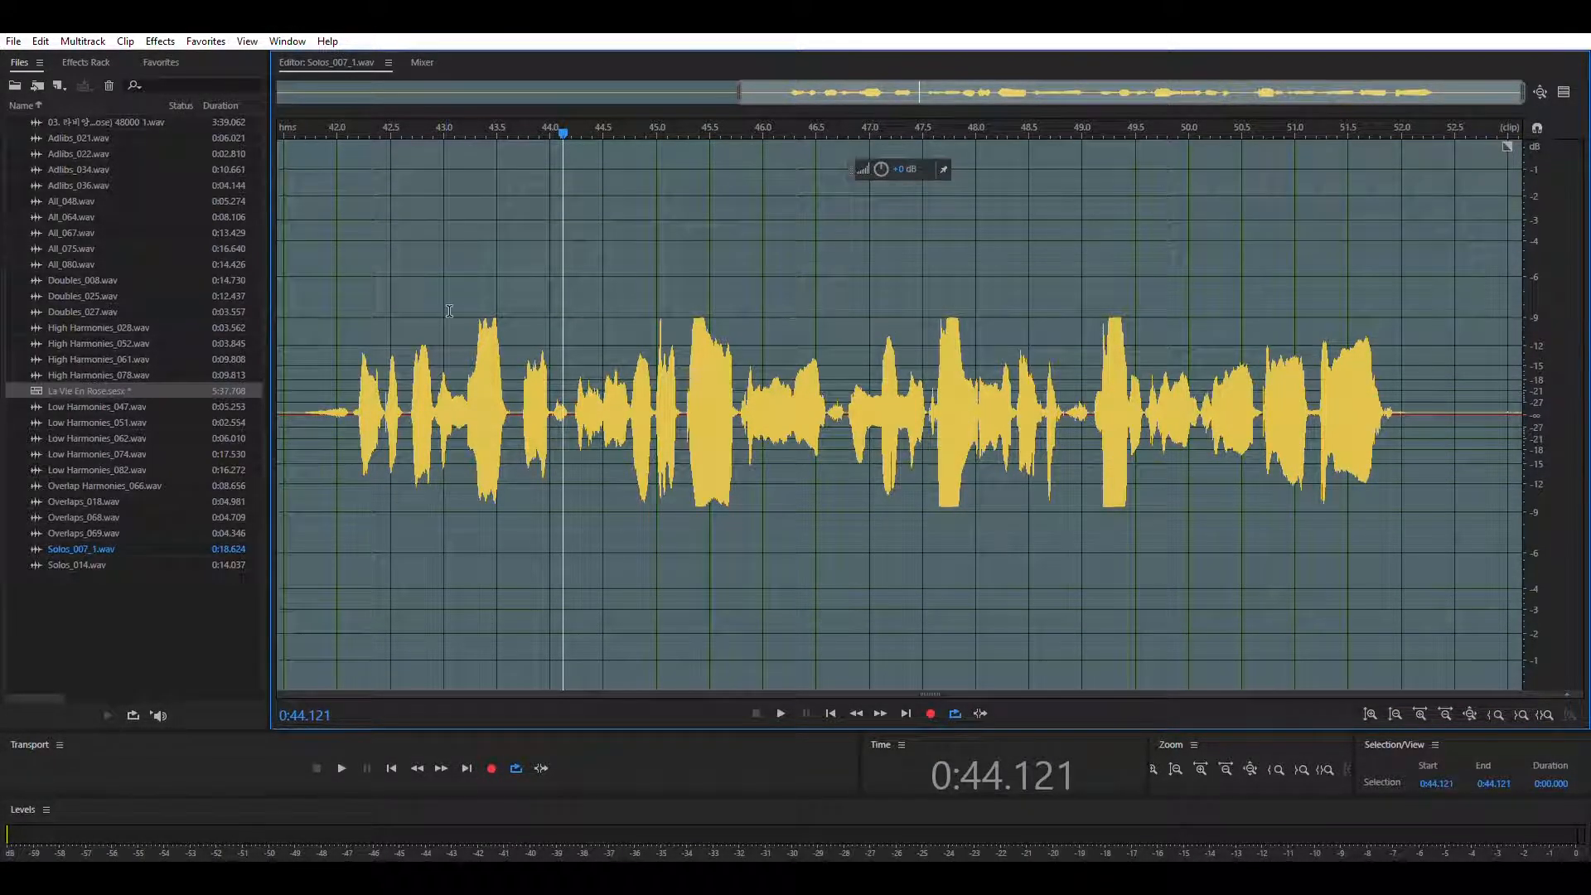
left_click_drag(1510, 181, 338, 191)
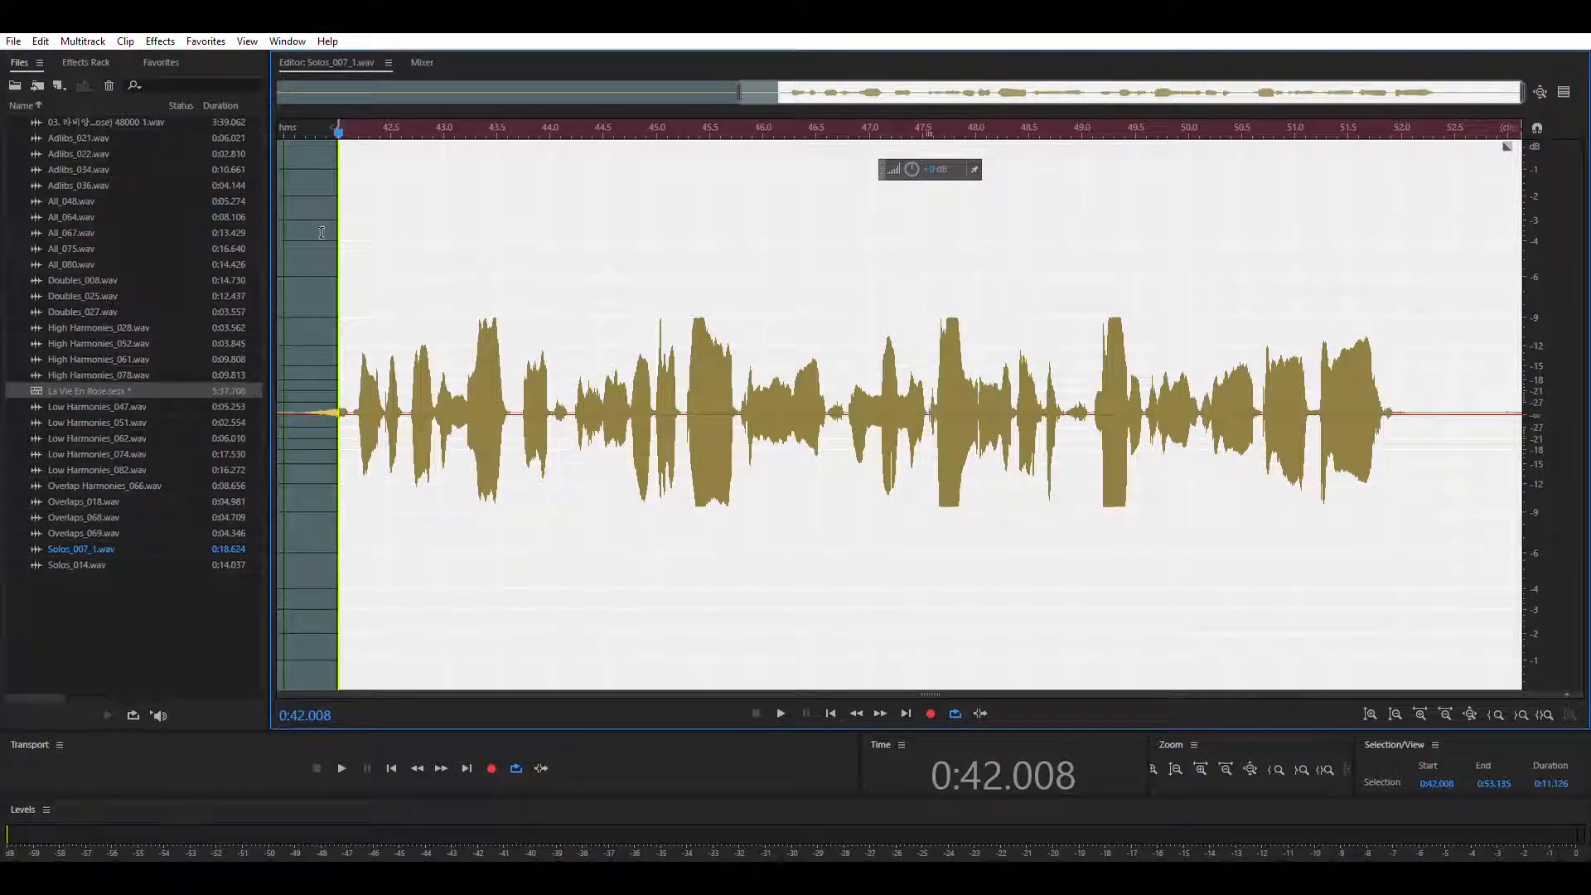
left_click(87, 62)
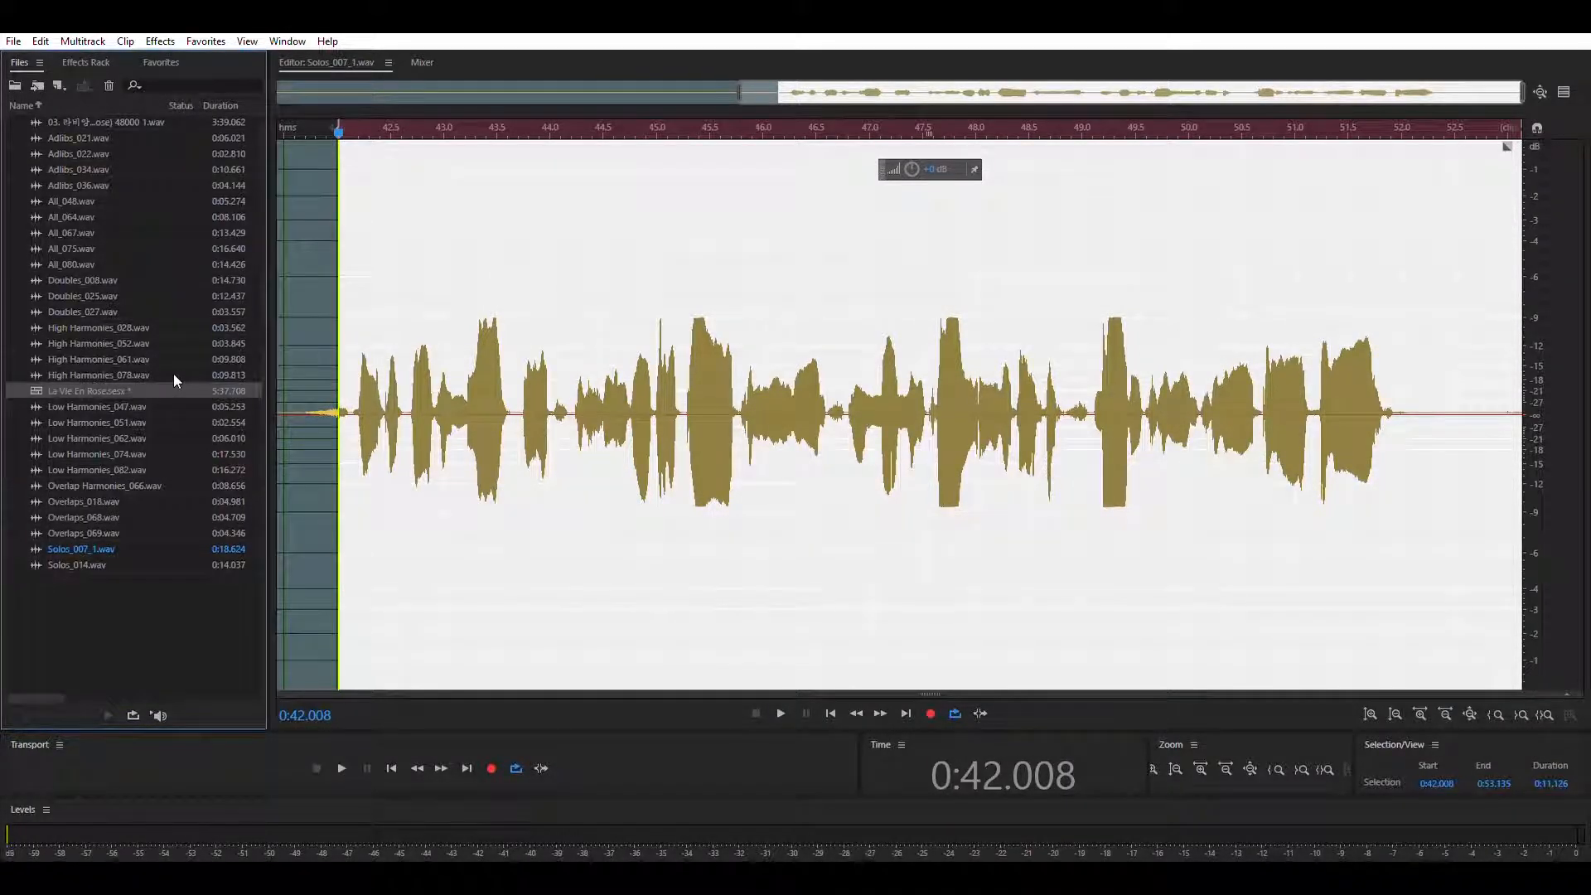
- Return to the La Vie En Rose session and zoom in on the timeline around 0:44 to inspect the solo and doubles clips
double_click(173, 381)
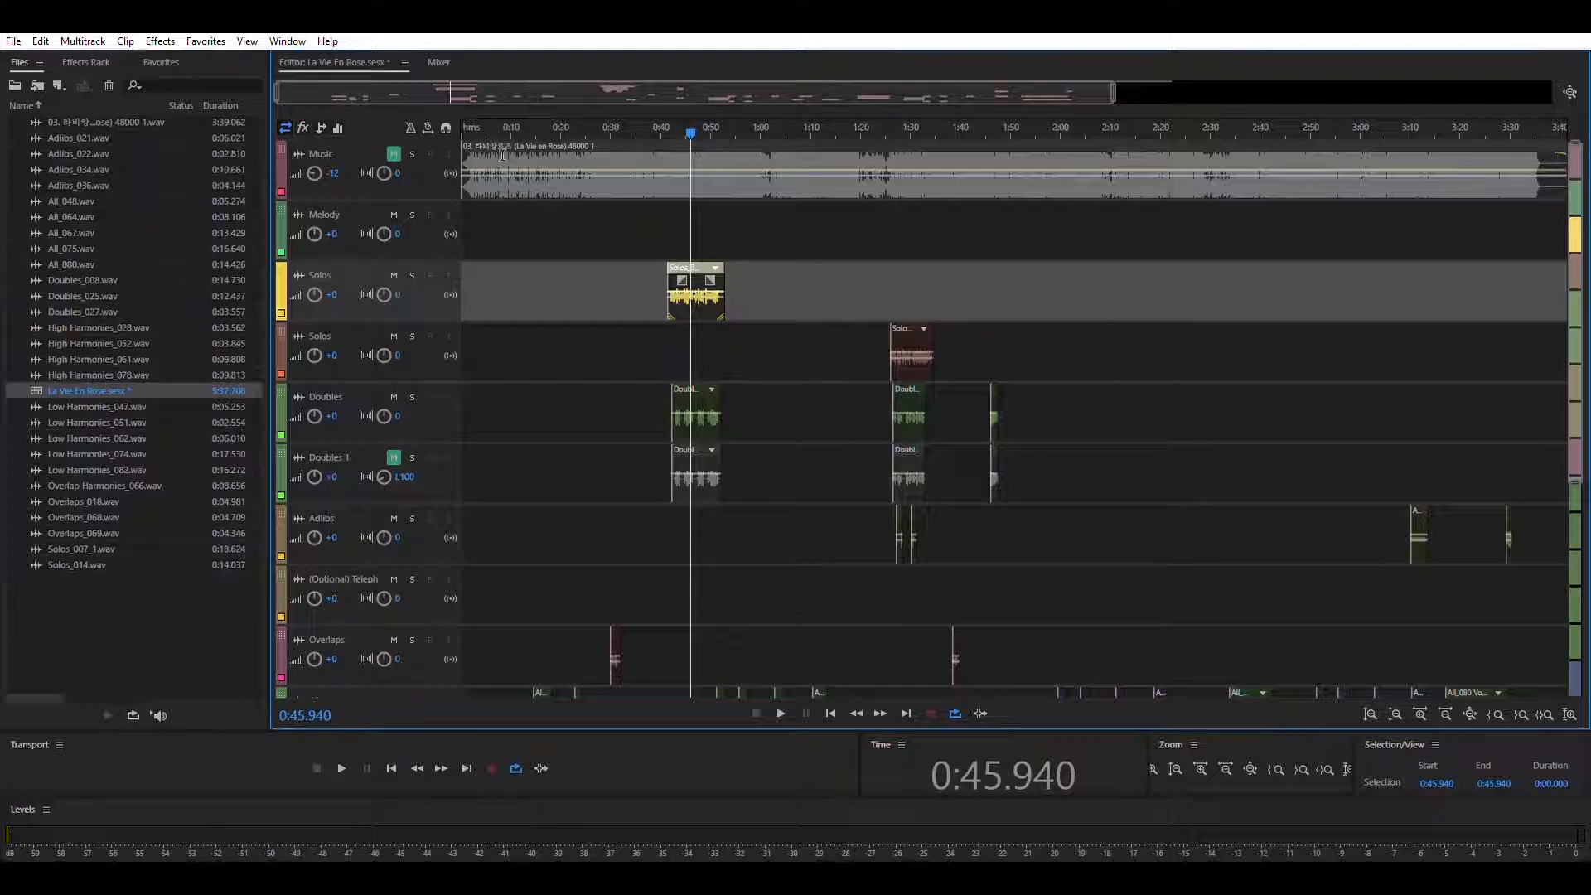
left_click(683, 338)
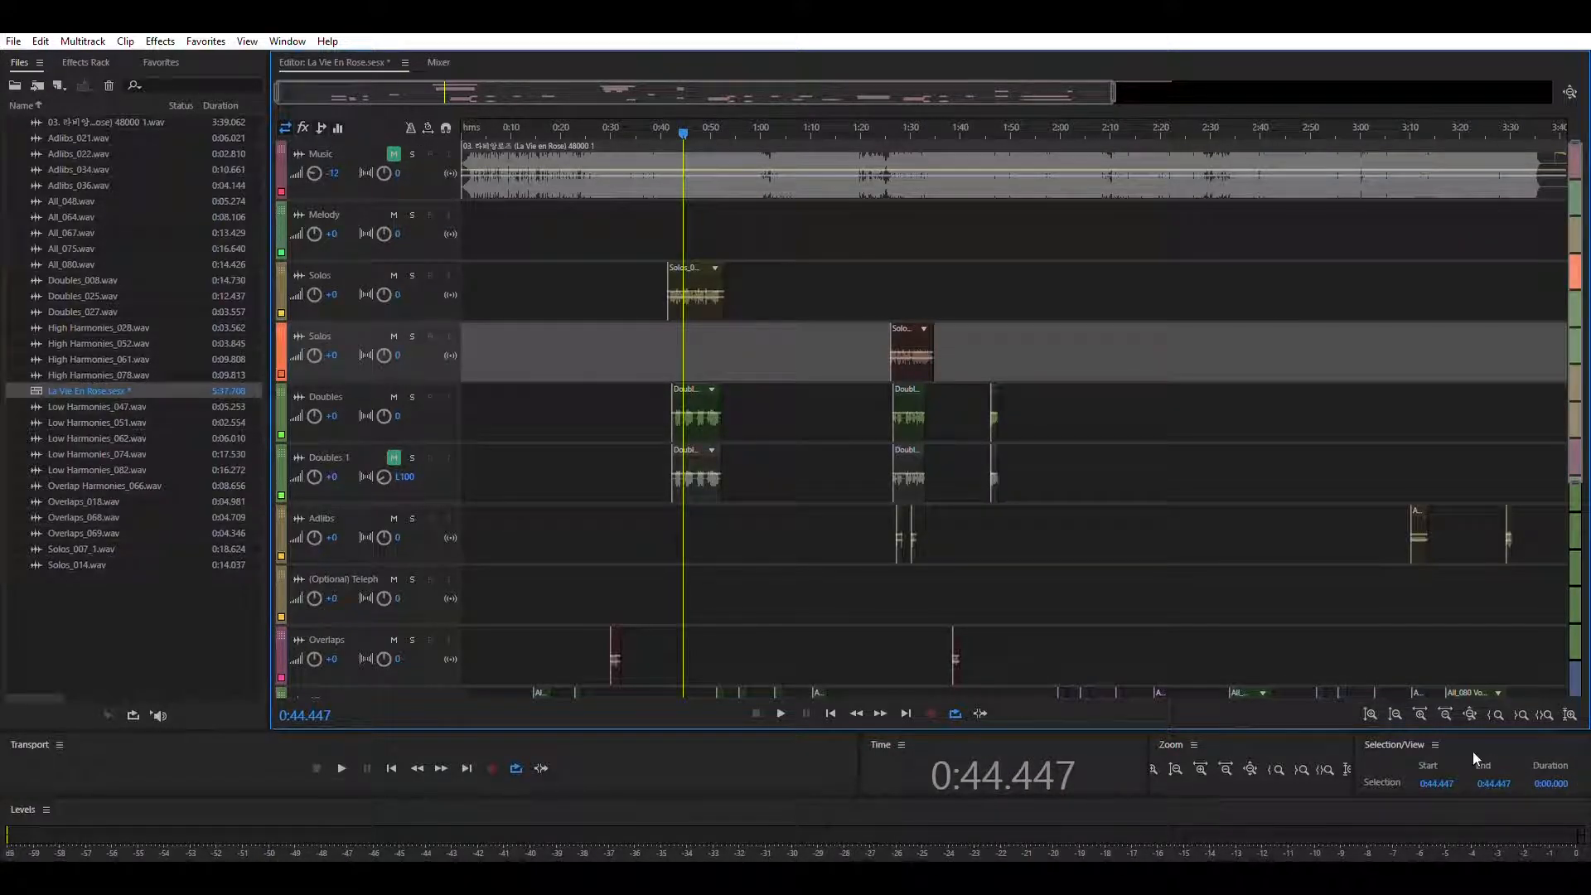
left_click(1416, 704)
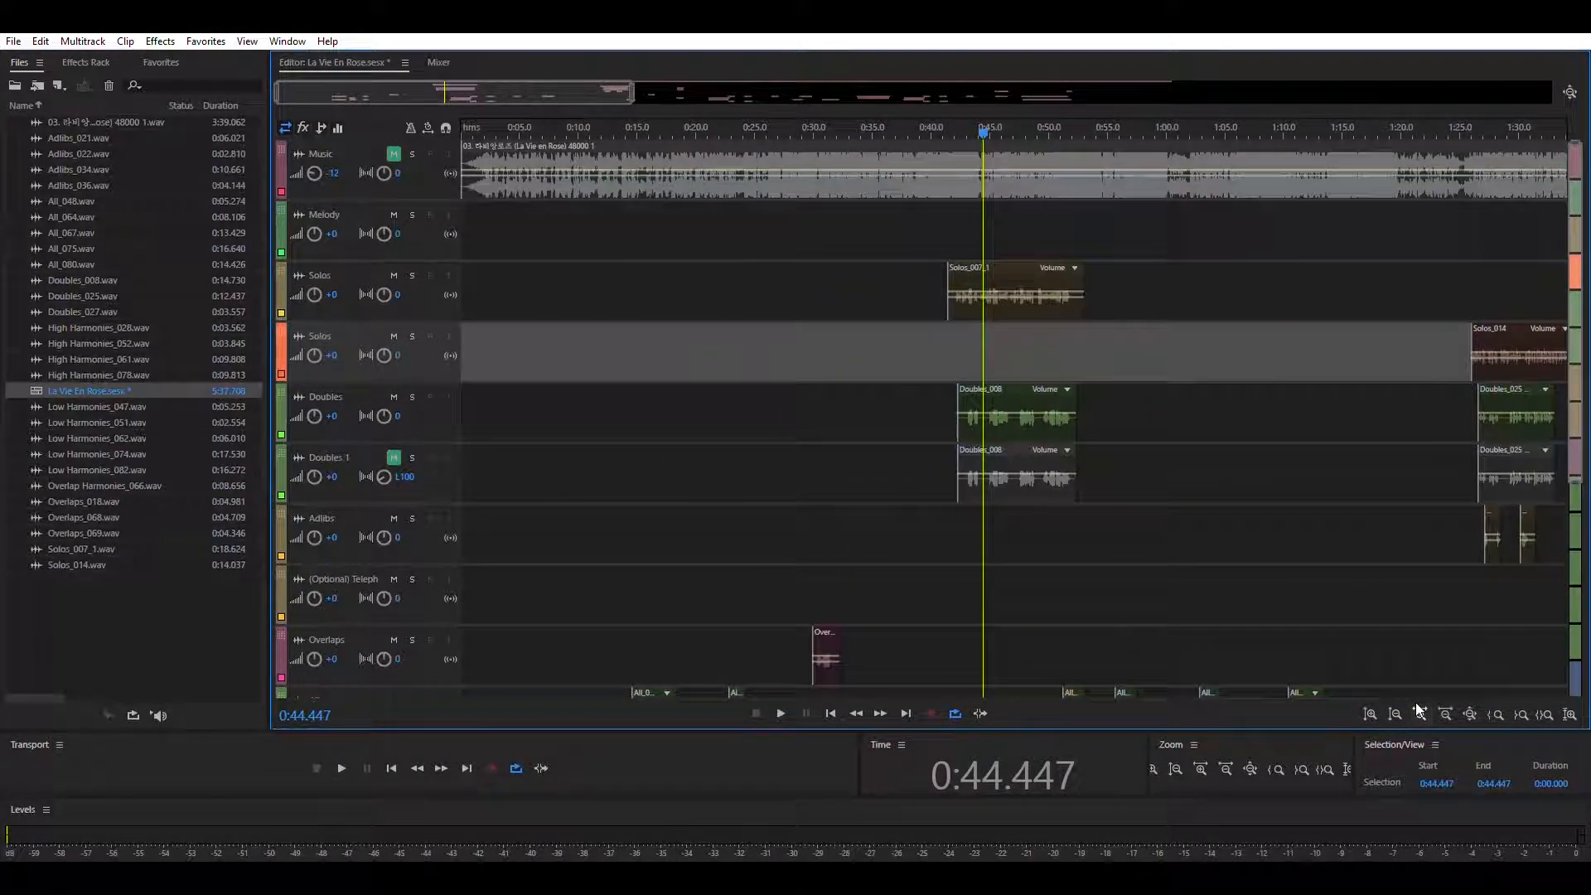
scroll(905, 406, "down", 3)
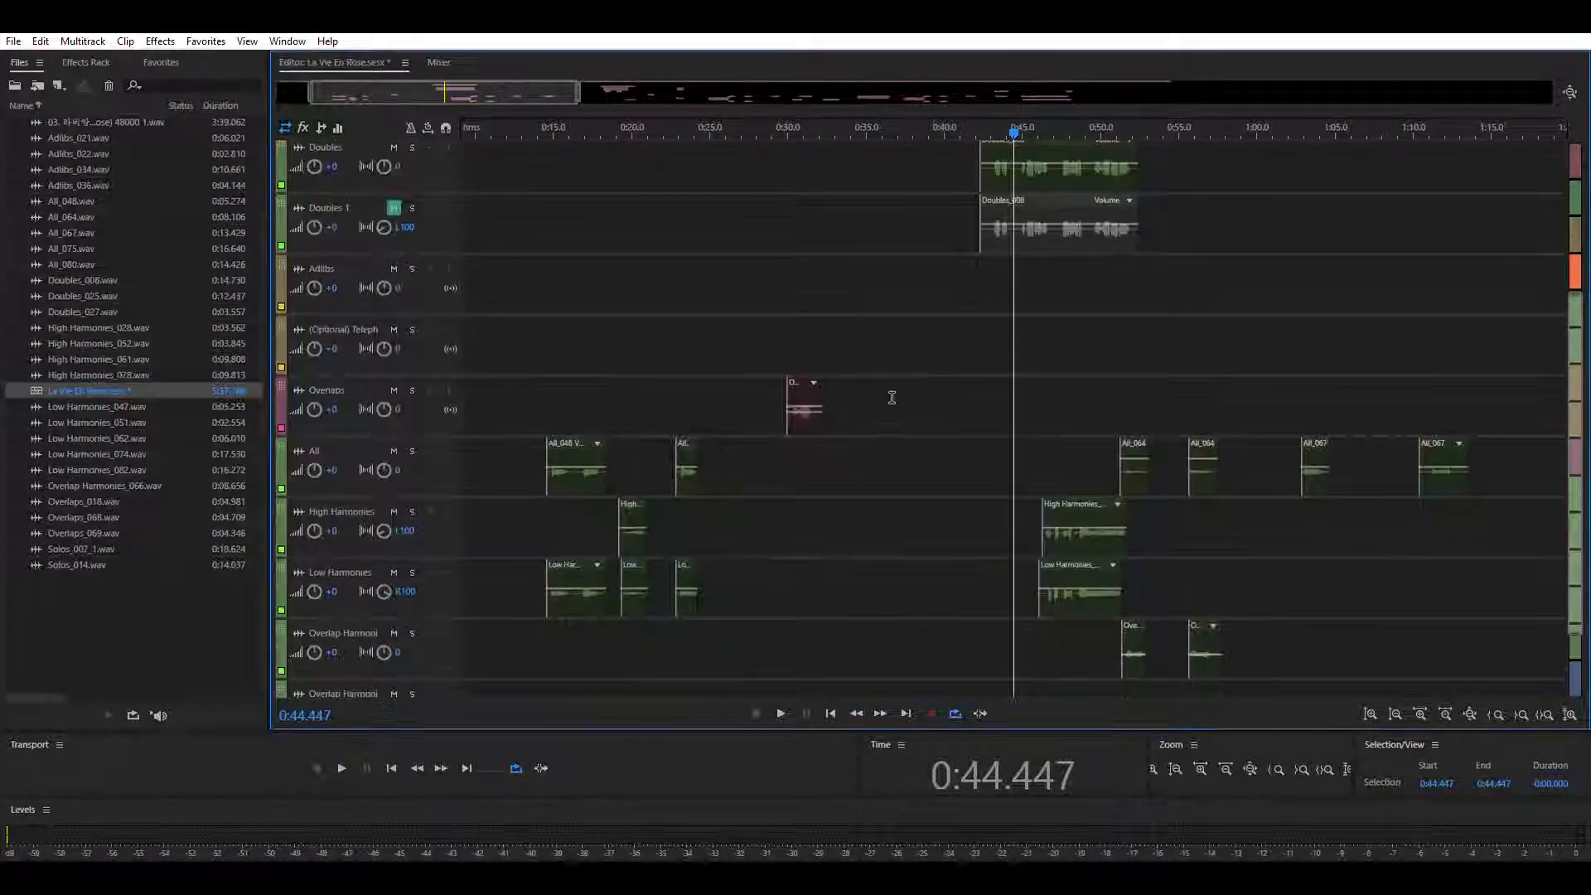
scroll(901, 396, "up", 4)
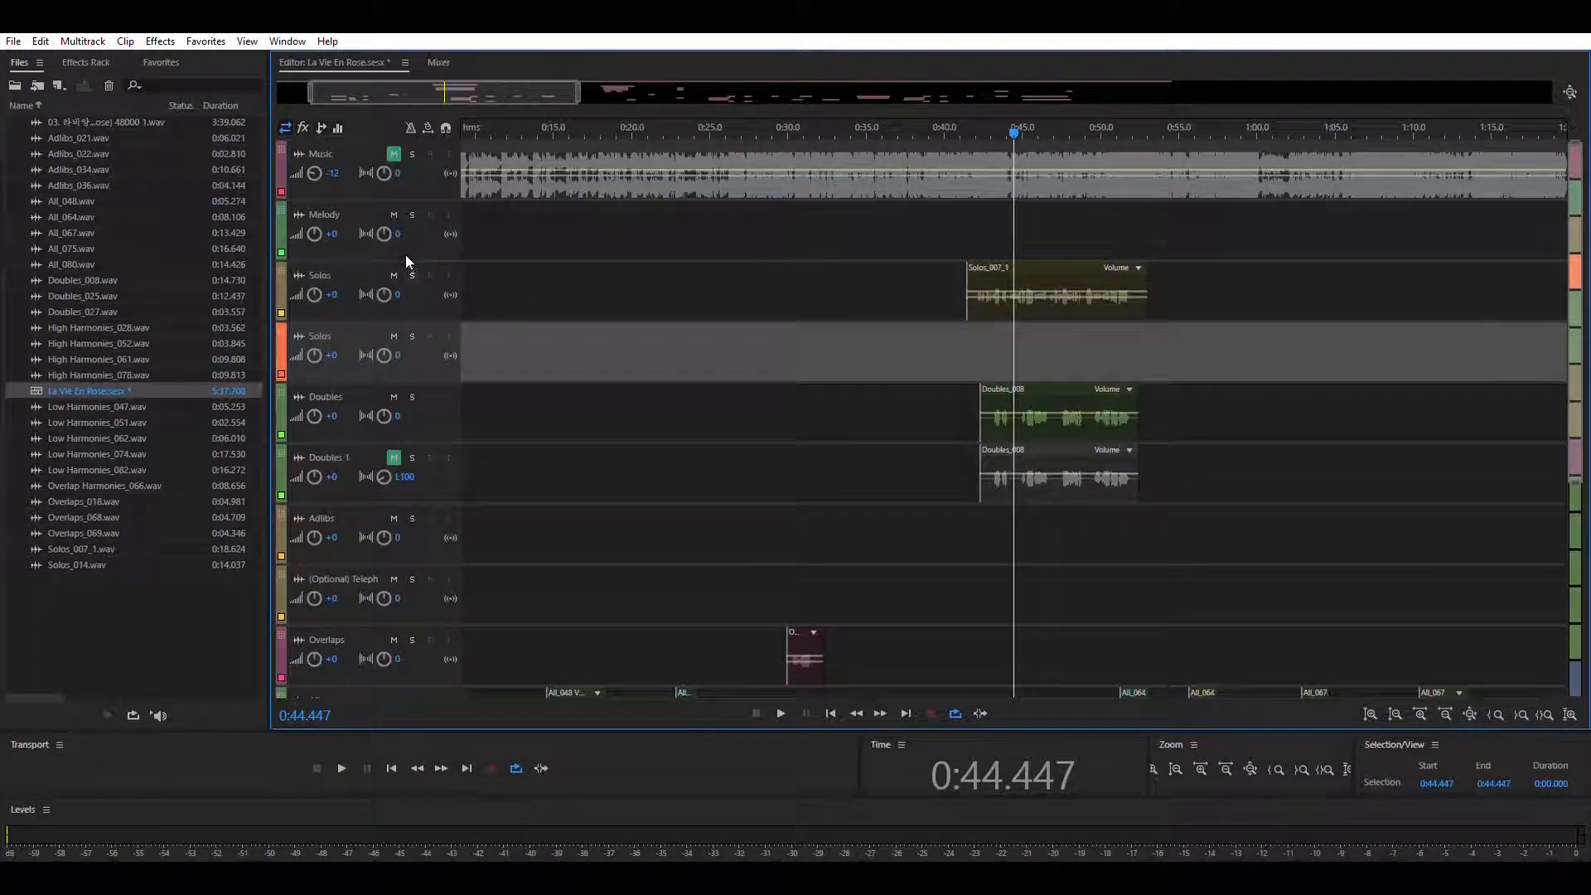
- Solo only the upper Solos track with the playhead at about 0:41.5, and show the track effects of the lower Solos track
left_click(412, 275)
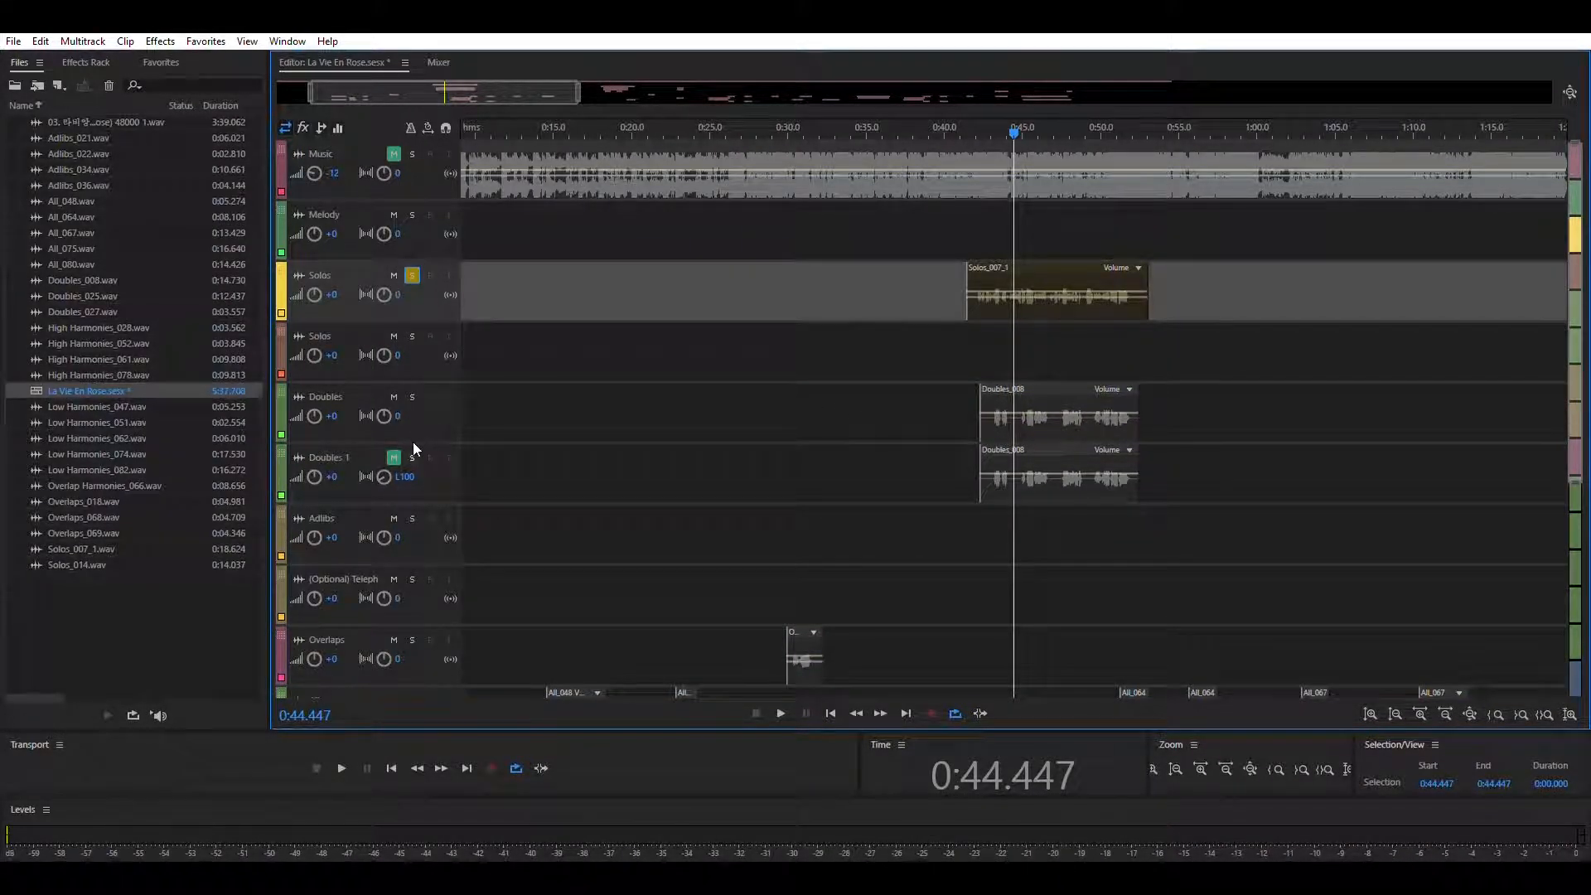
left_click(412, 395)
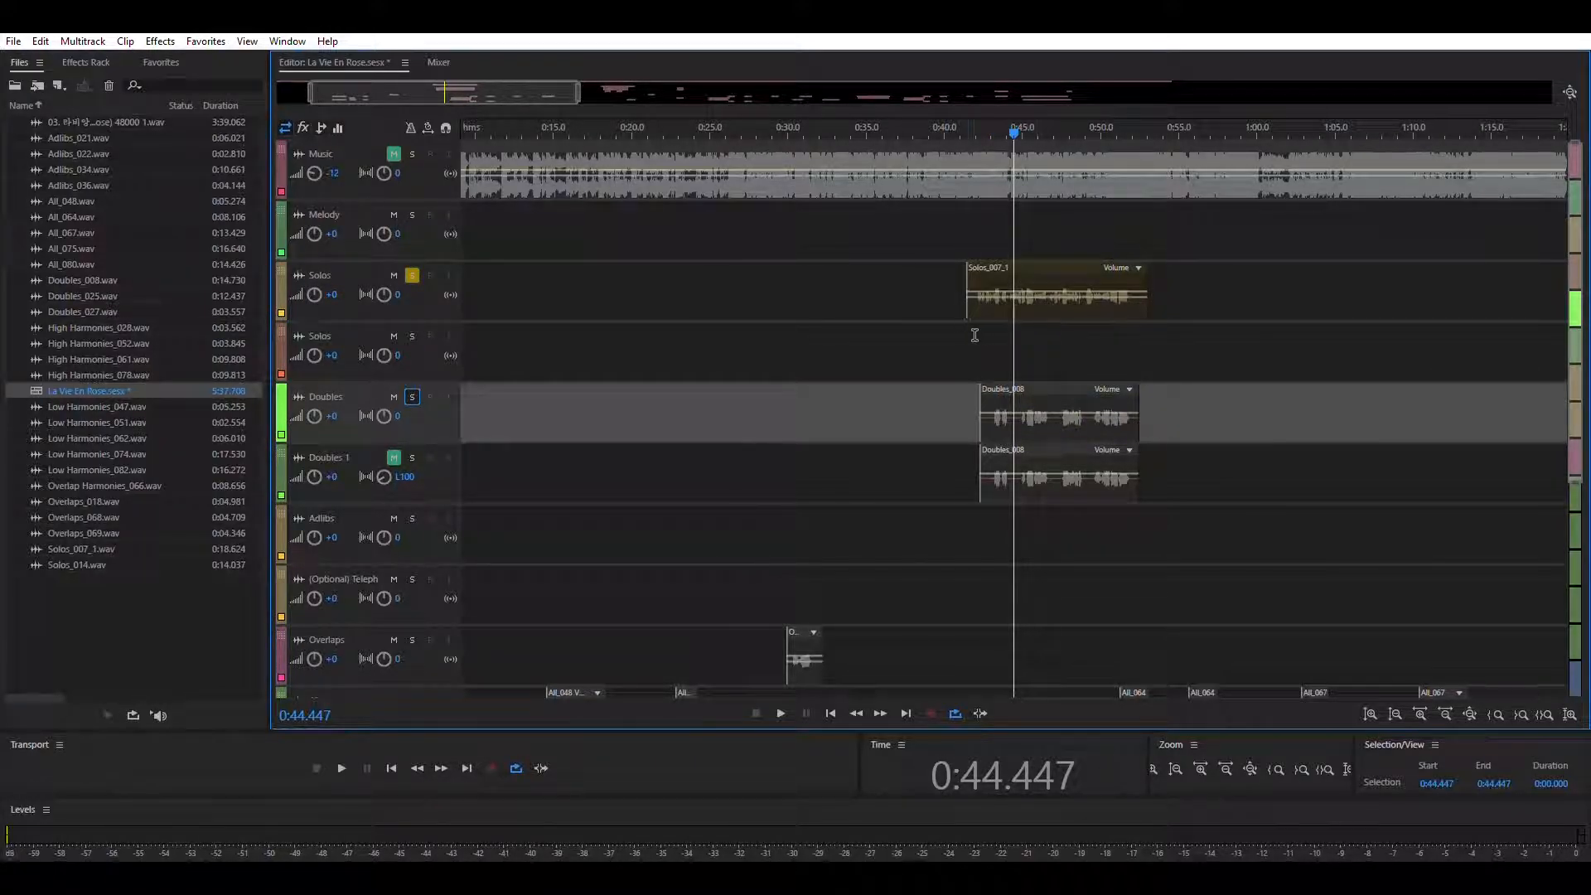
left_click(971, 335)
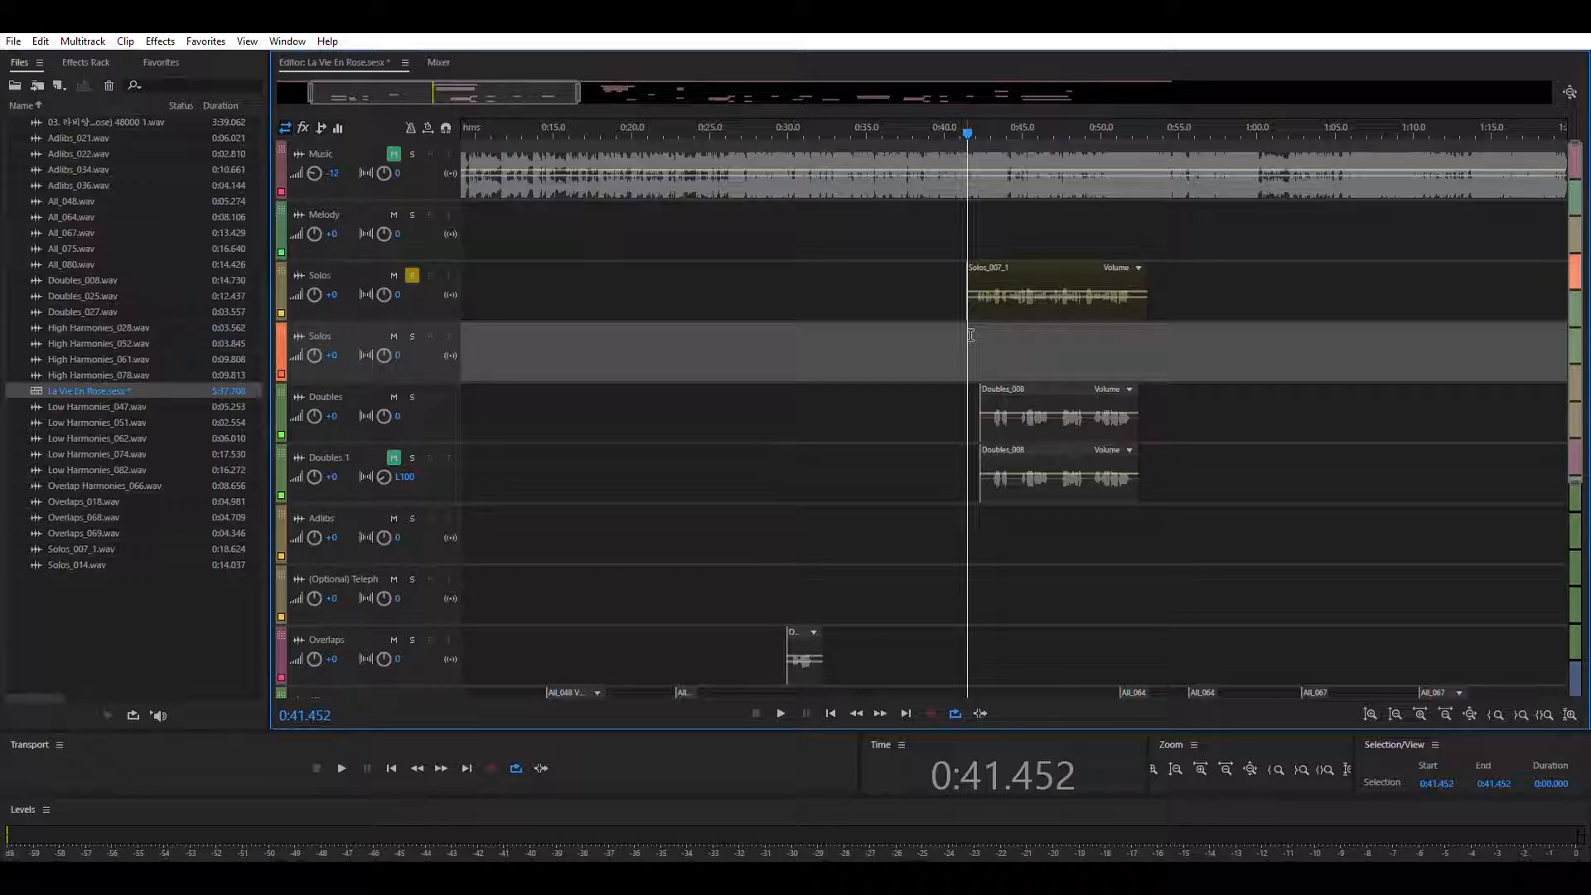
left_click(98, 51)
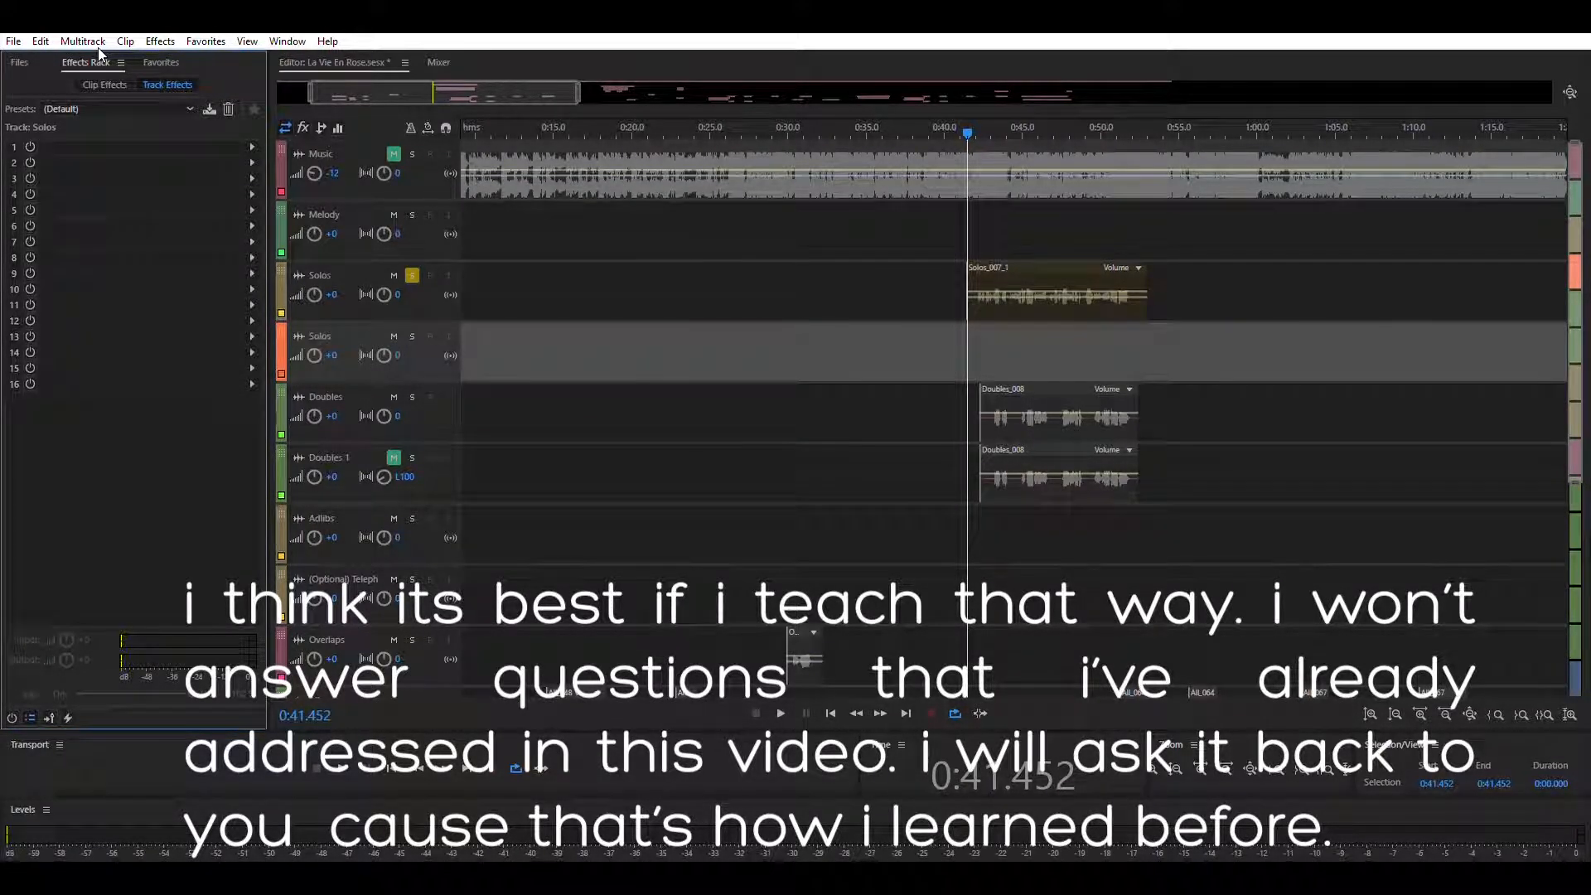
- Look over the session's solo, doubles, adlibs, overlaps and harmony tracks, and show the track effects of the (Optional) Telephone Adlibs track
scroll(859, 336, "down", 5)
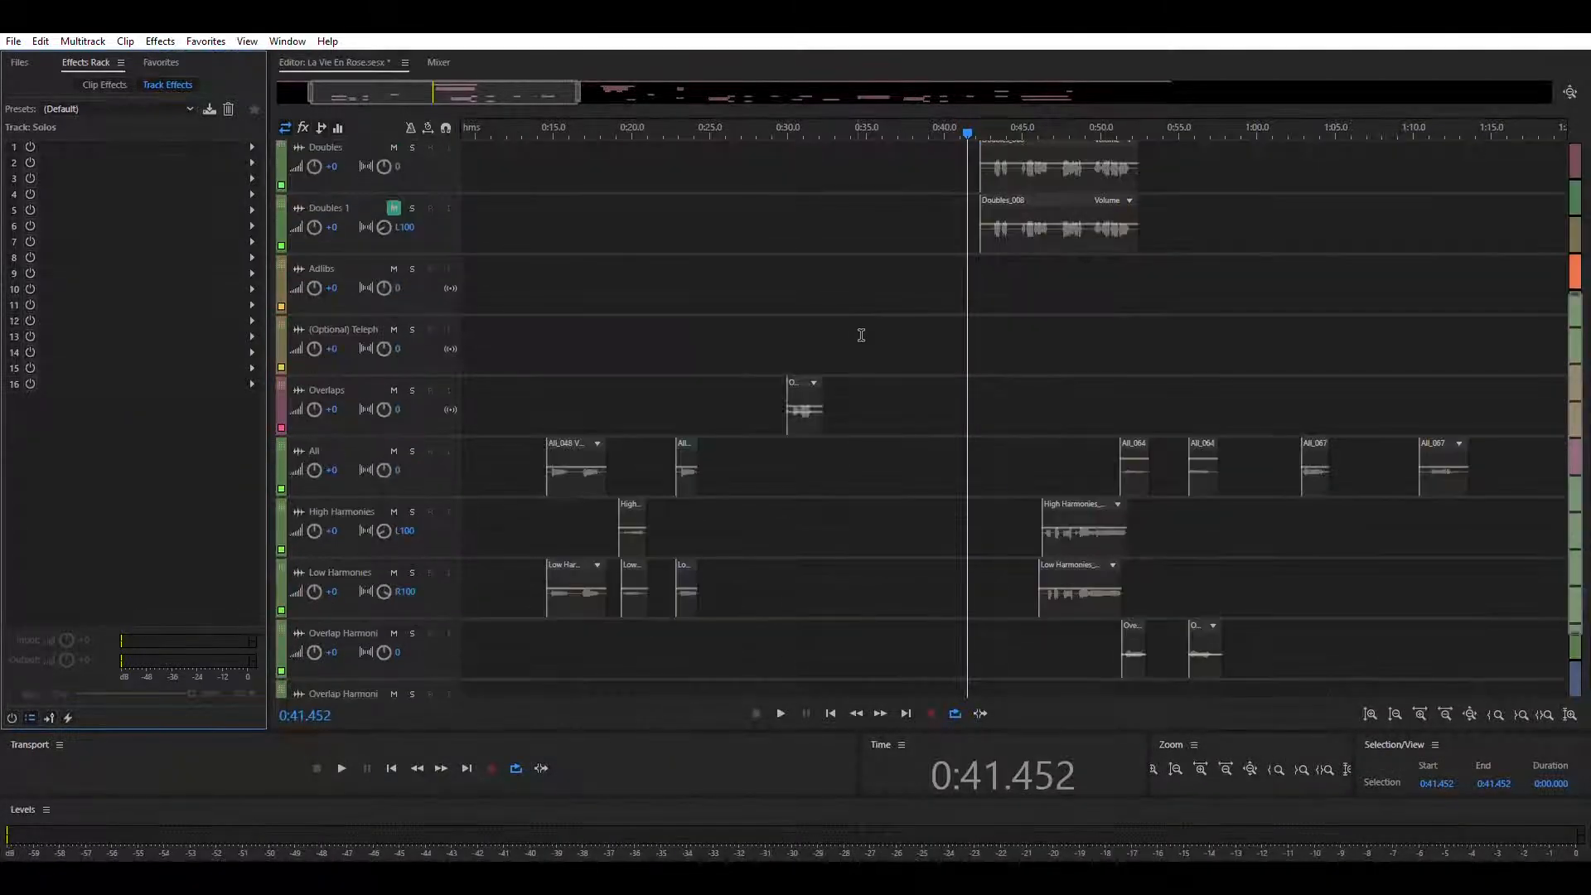
left_click(556, 86)
scroll(718, 266, "up", 5)
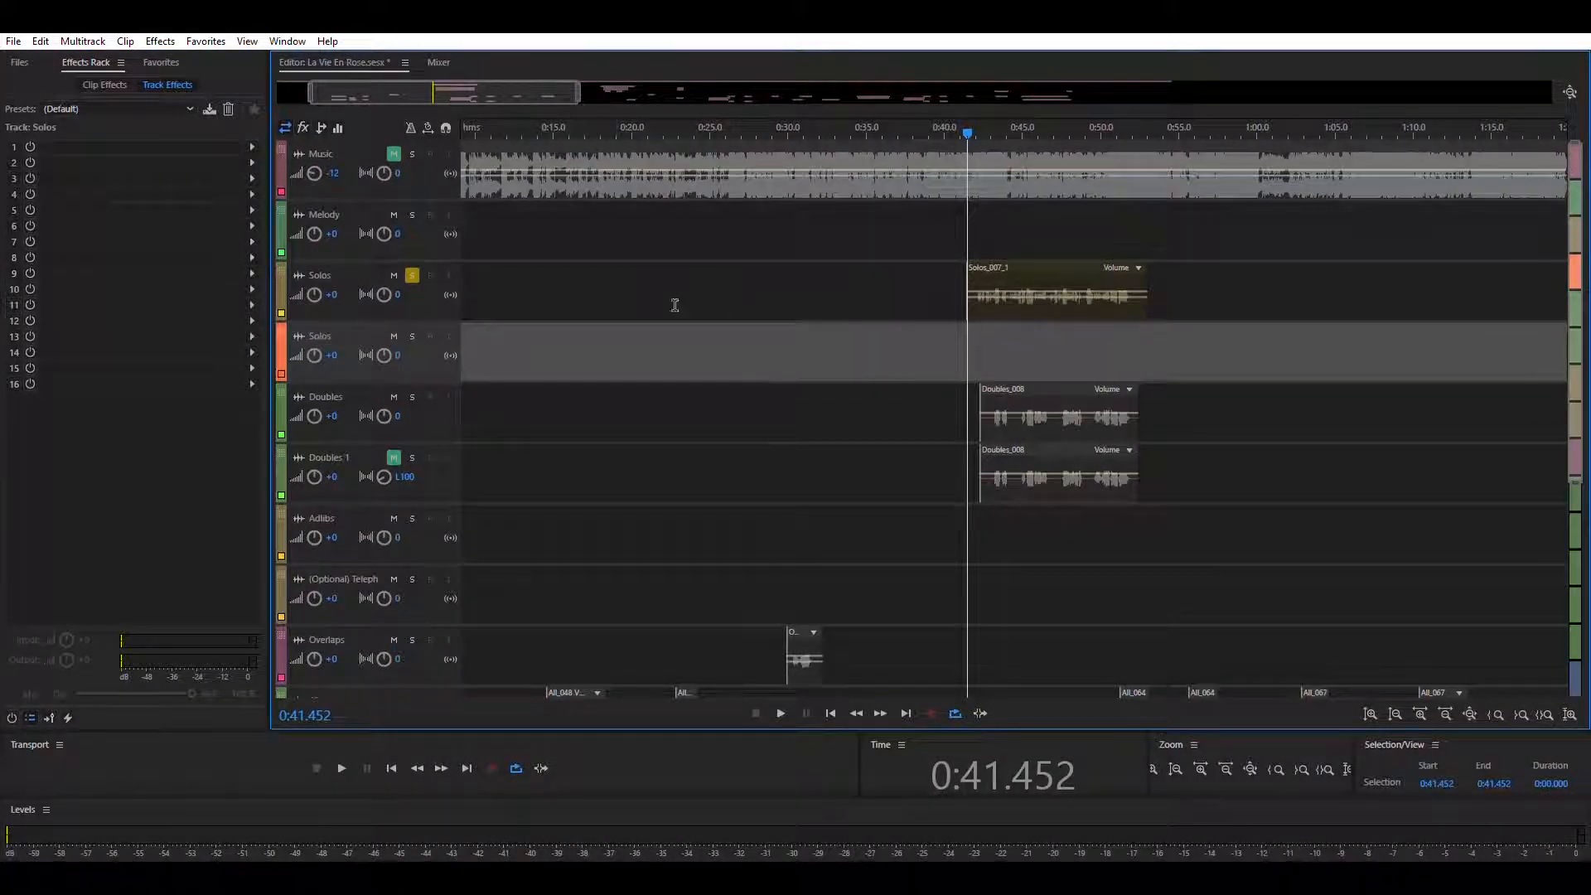
scroll(650, 596, "down", 4)
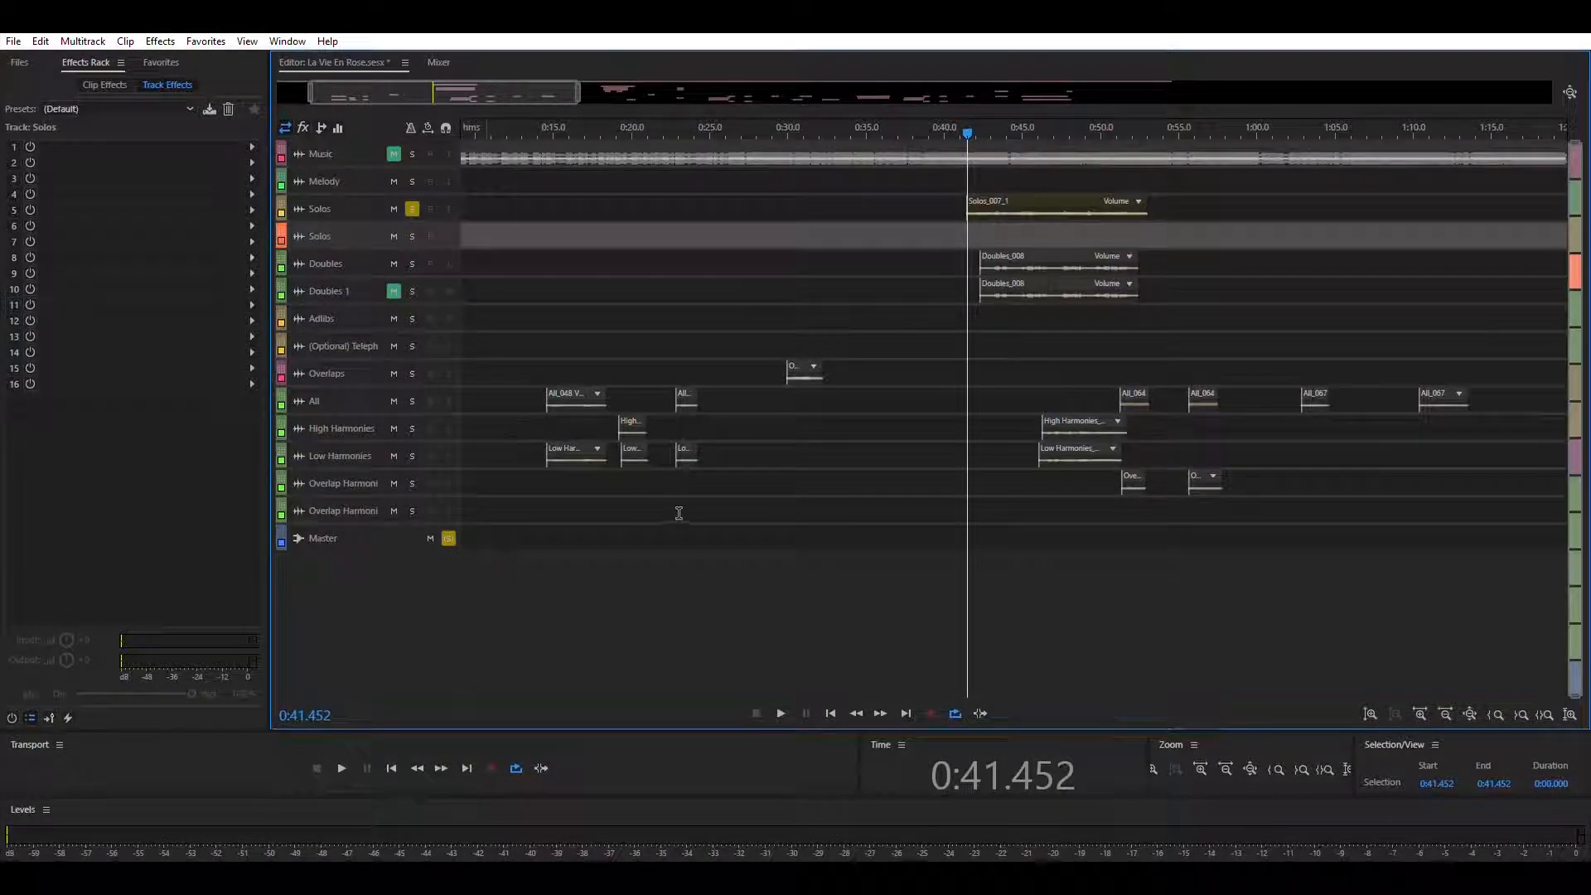
scroll(398, 349, "up", 3)
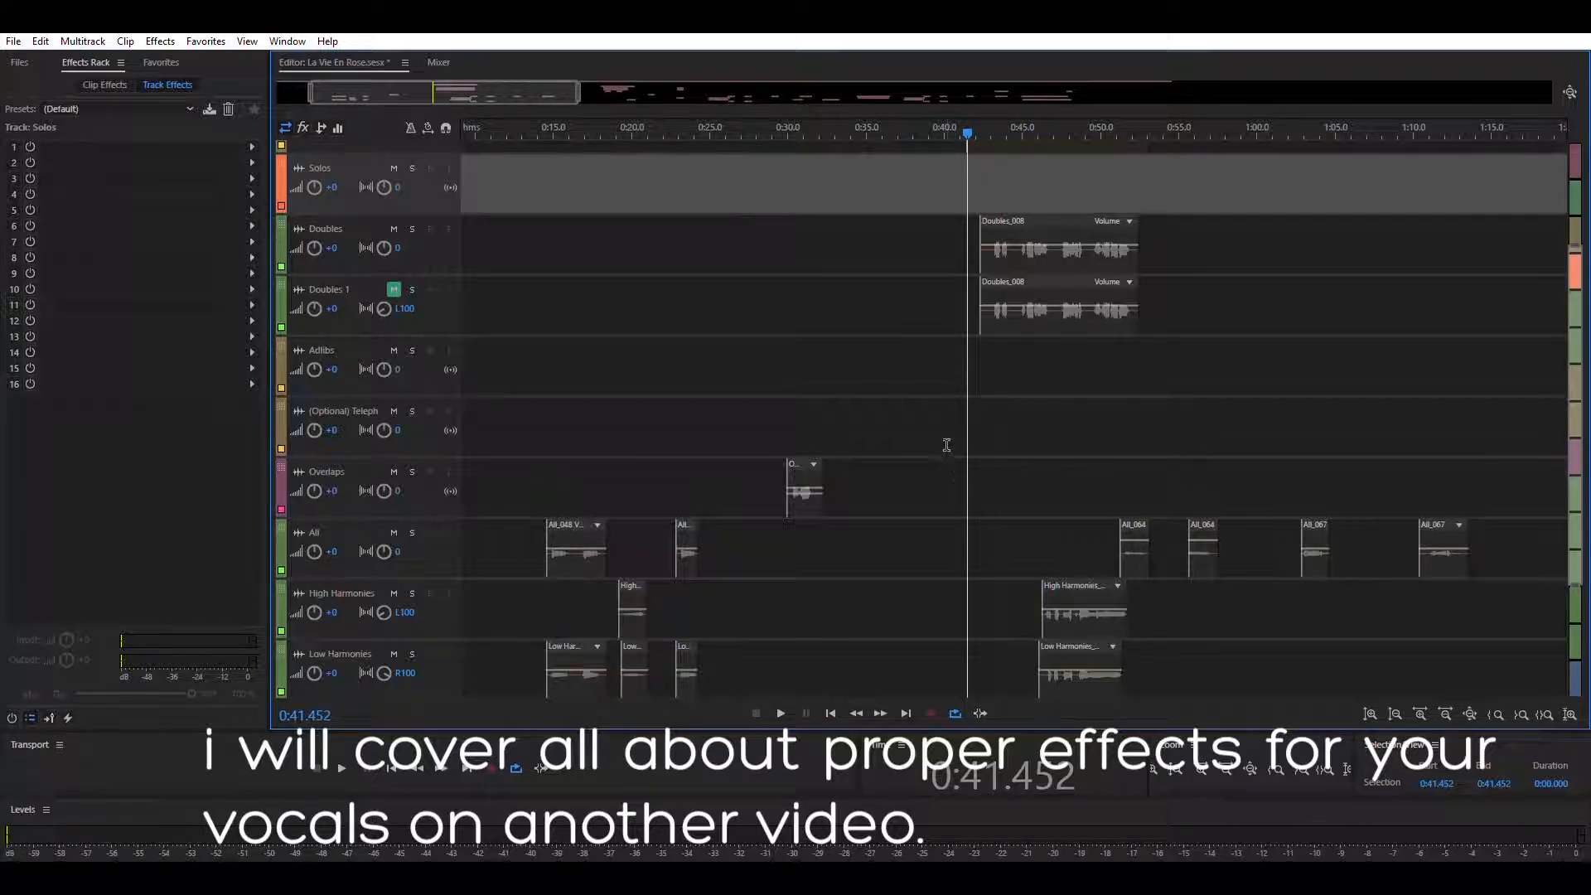
left_click(950, 418)
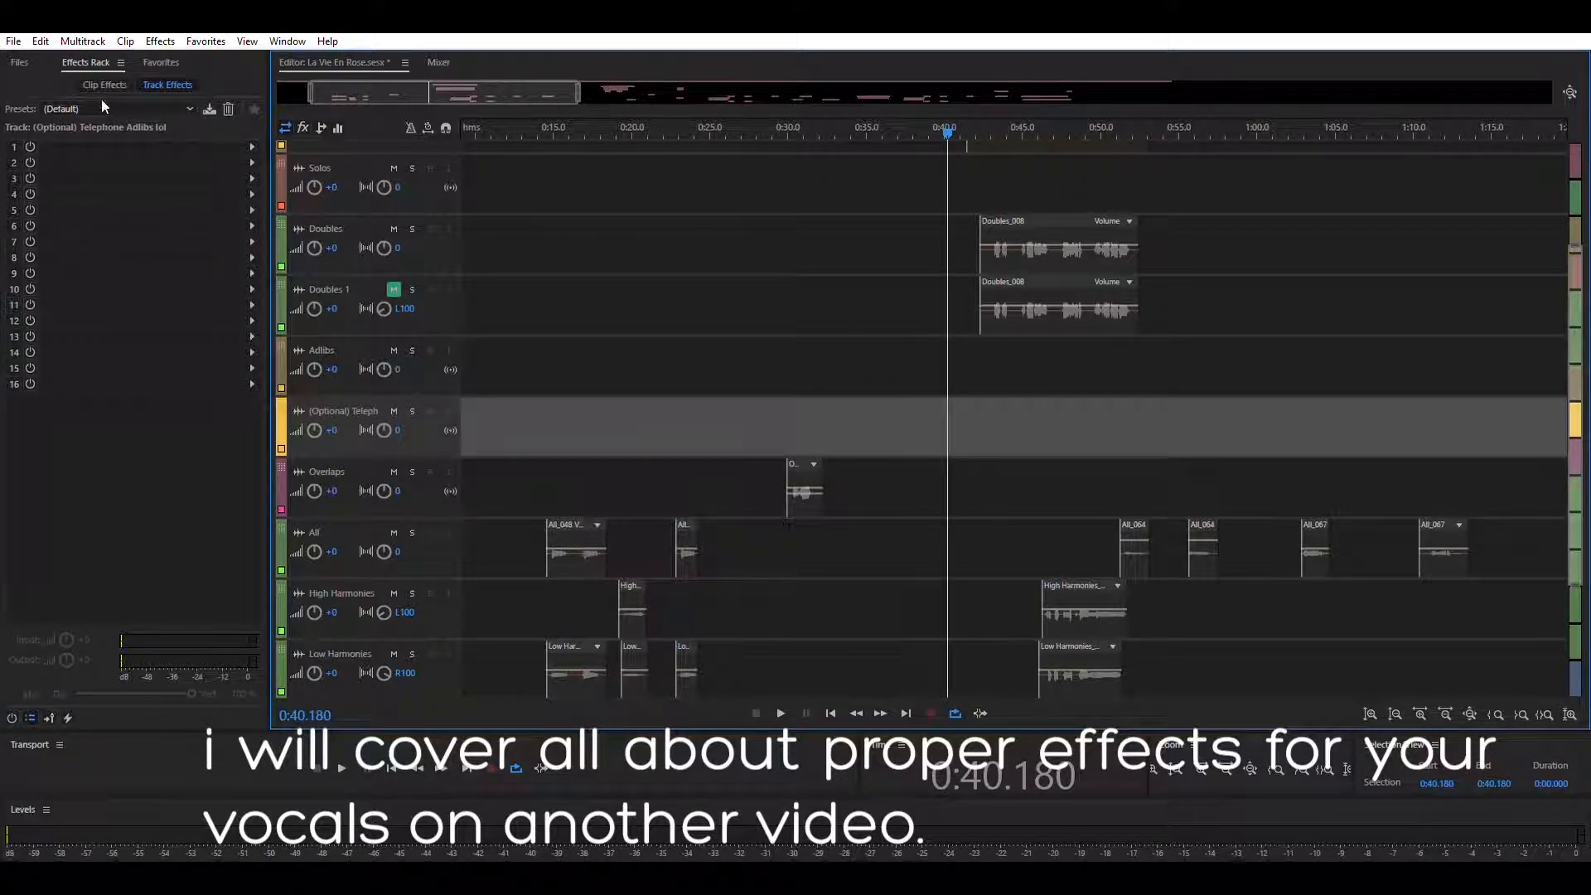
scroll(805, 355, "up", 3)
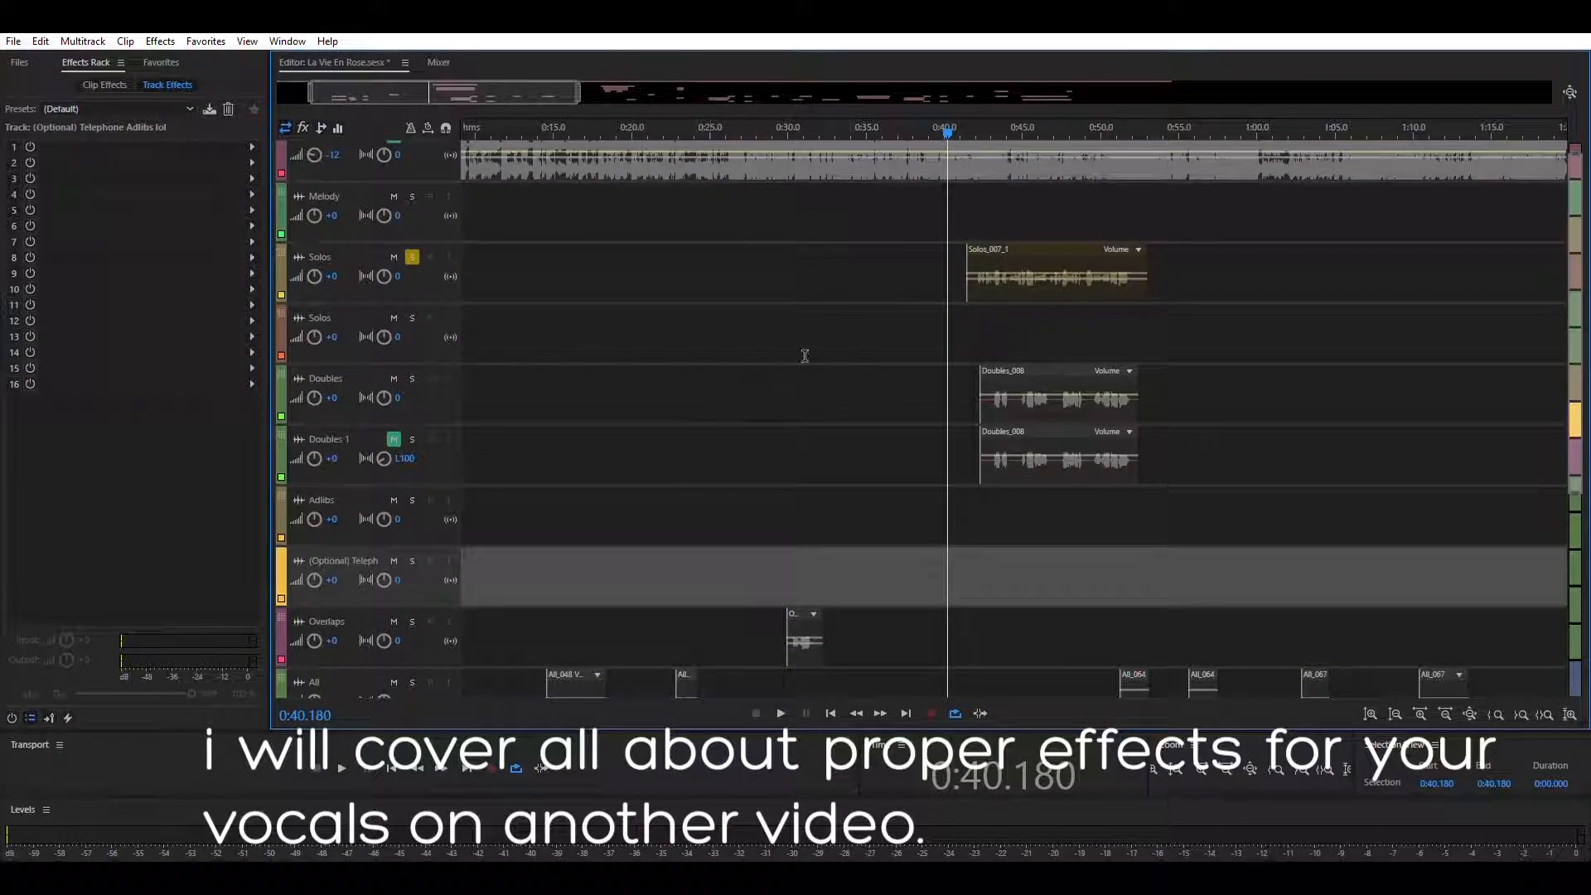
- Solo only the Music track, select the timeline from about 0:39.4 to 0:54.9, and play that range
left_click(929, 248)
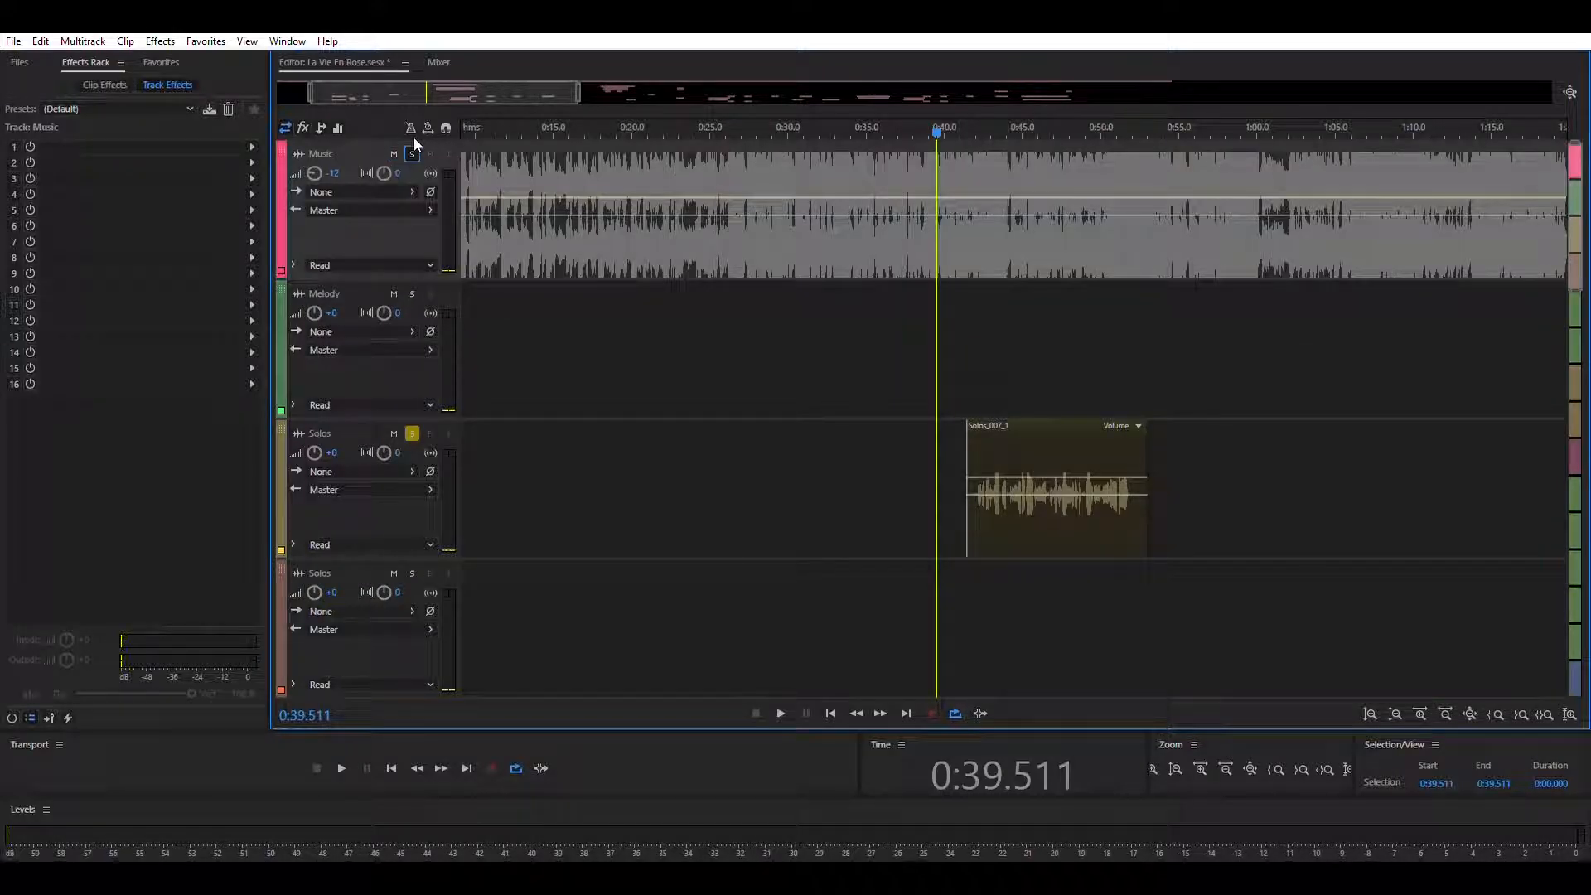
left_click(412, 154)
left_click(411, 433)
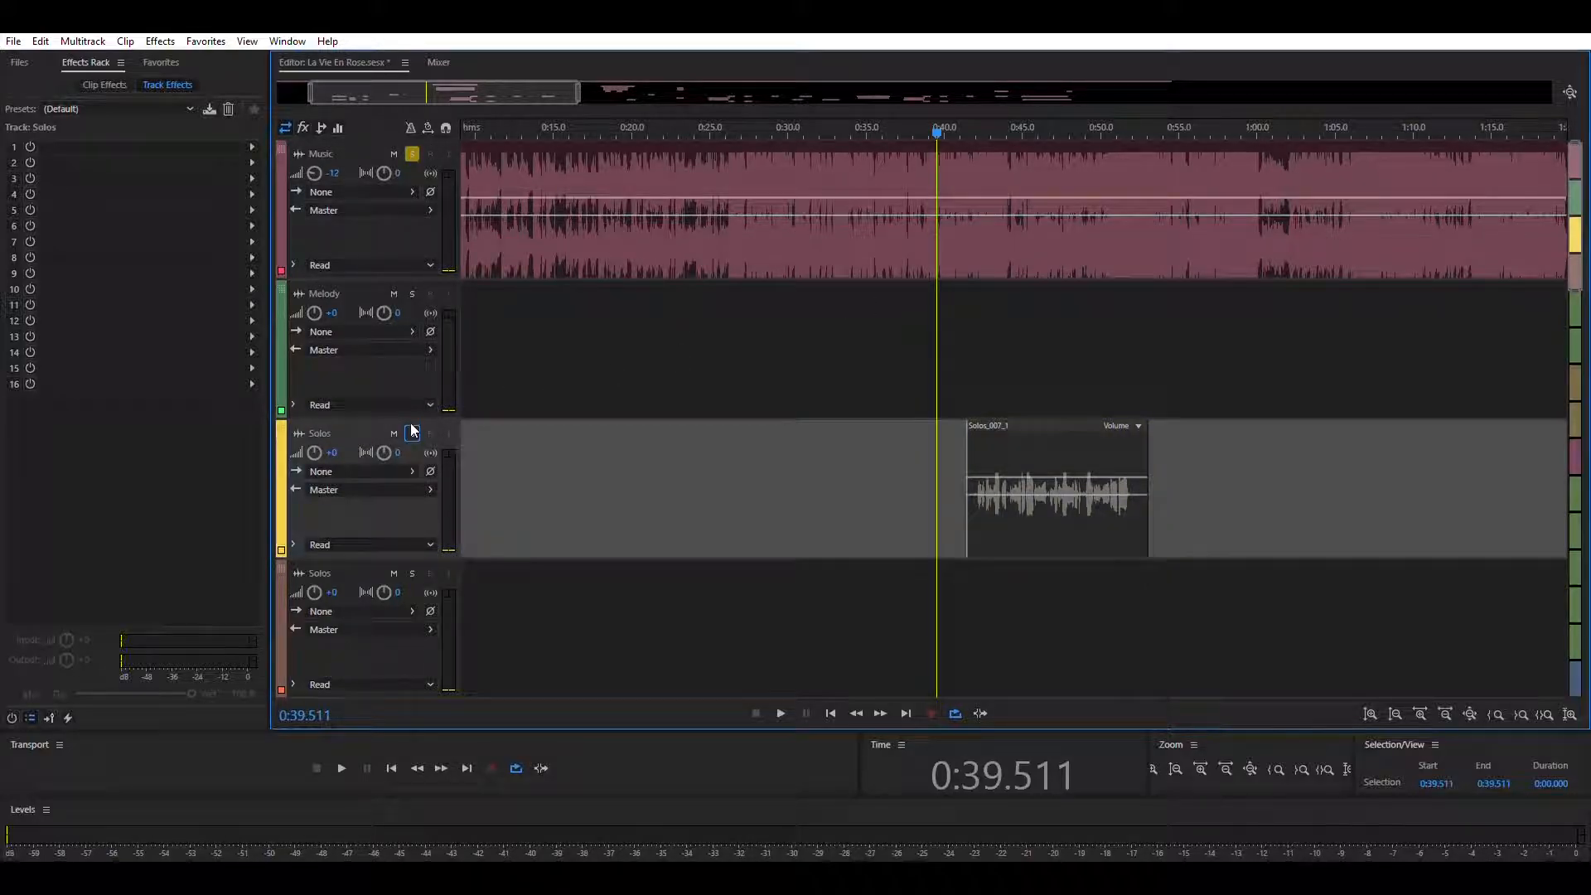
left_click_drag(935, 333, 1180, 342)
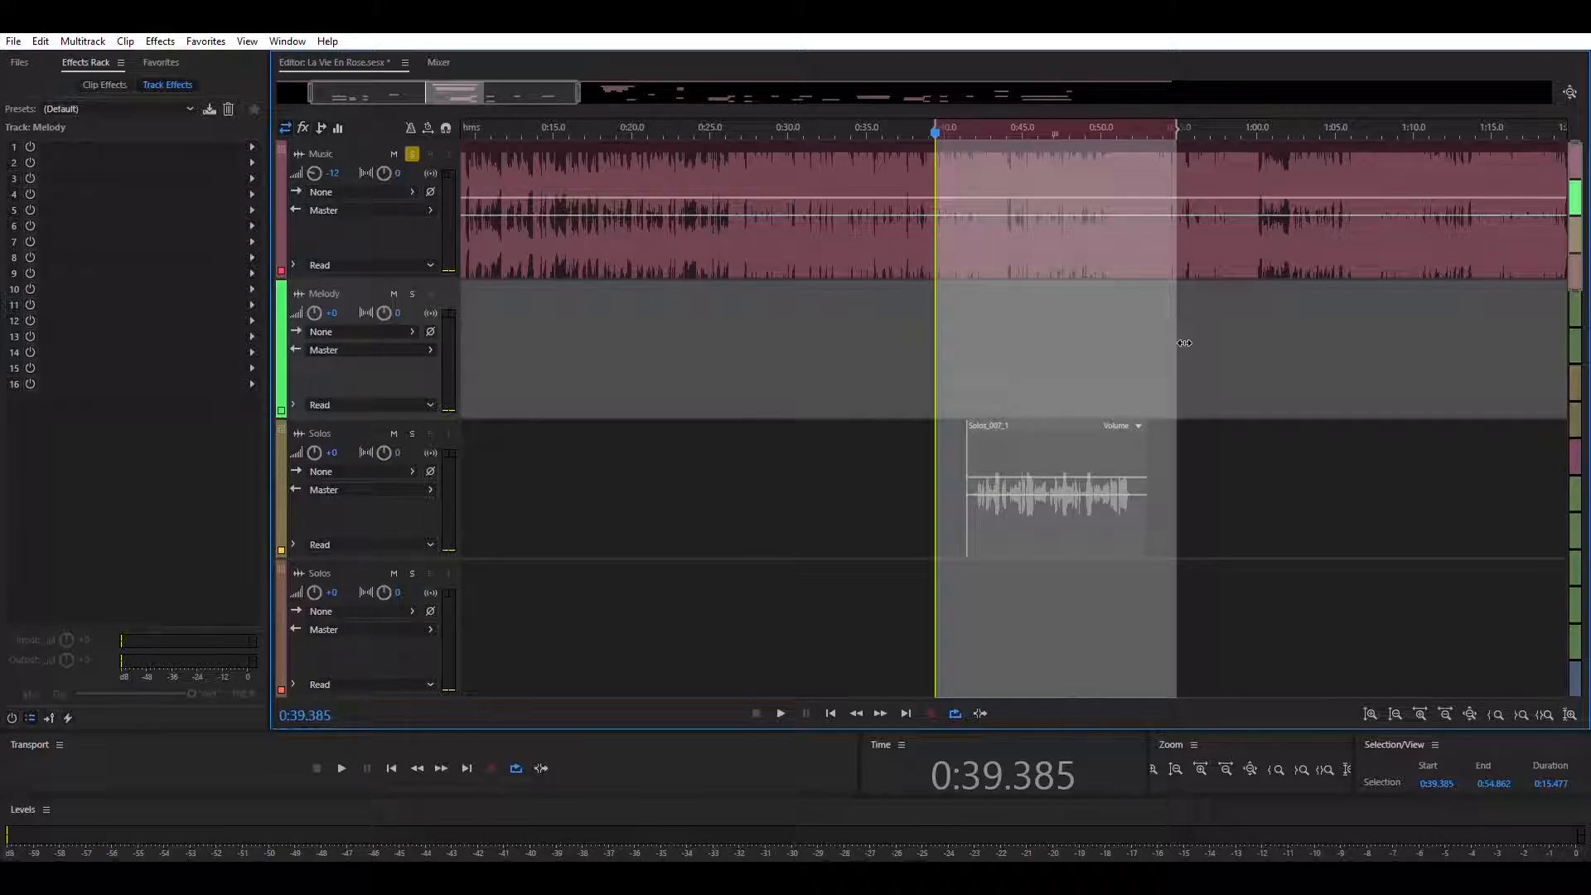
key("space")
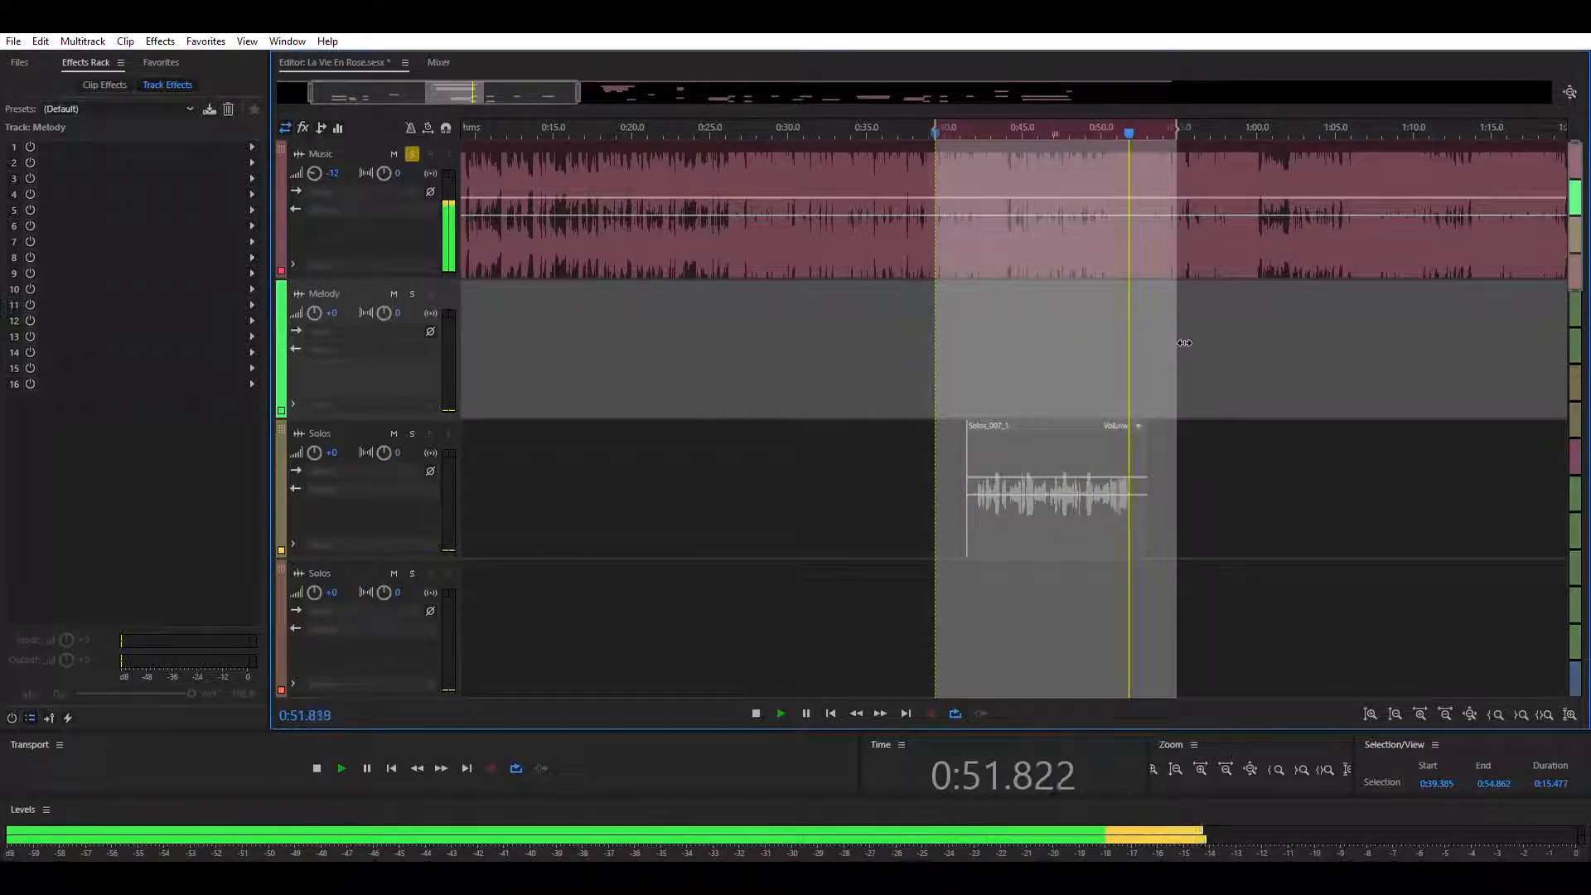
key("space")
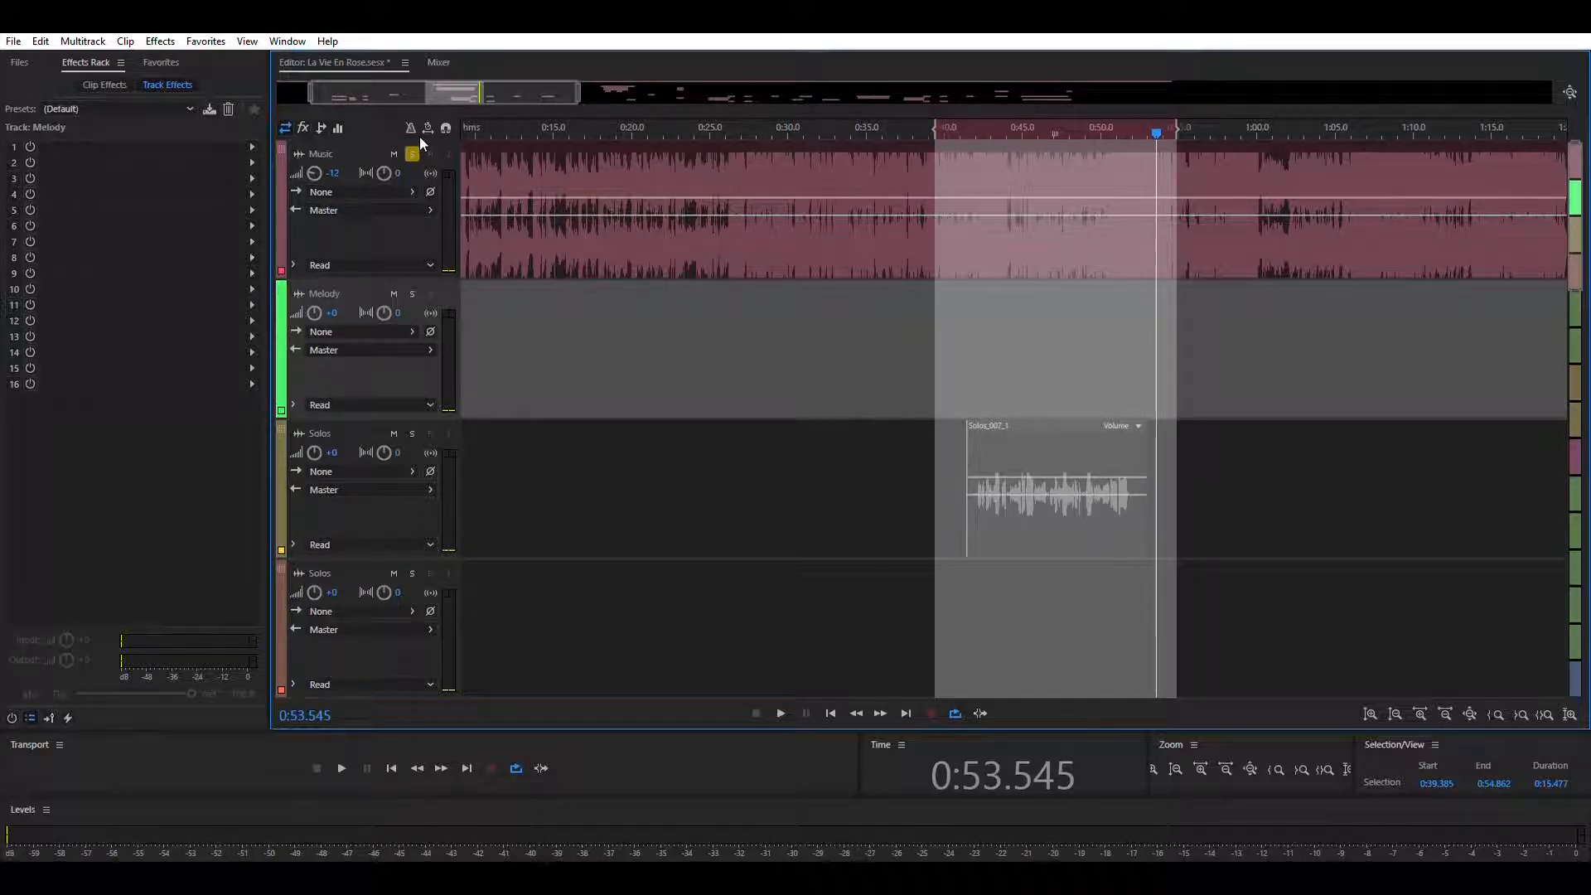
- Solo the upper Solos track alongside Music, and play the two together over a selection from about 0:40.5 to 0:53.9
left_click(412, 433)
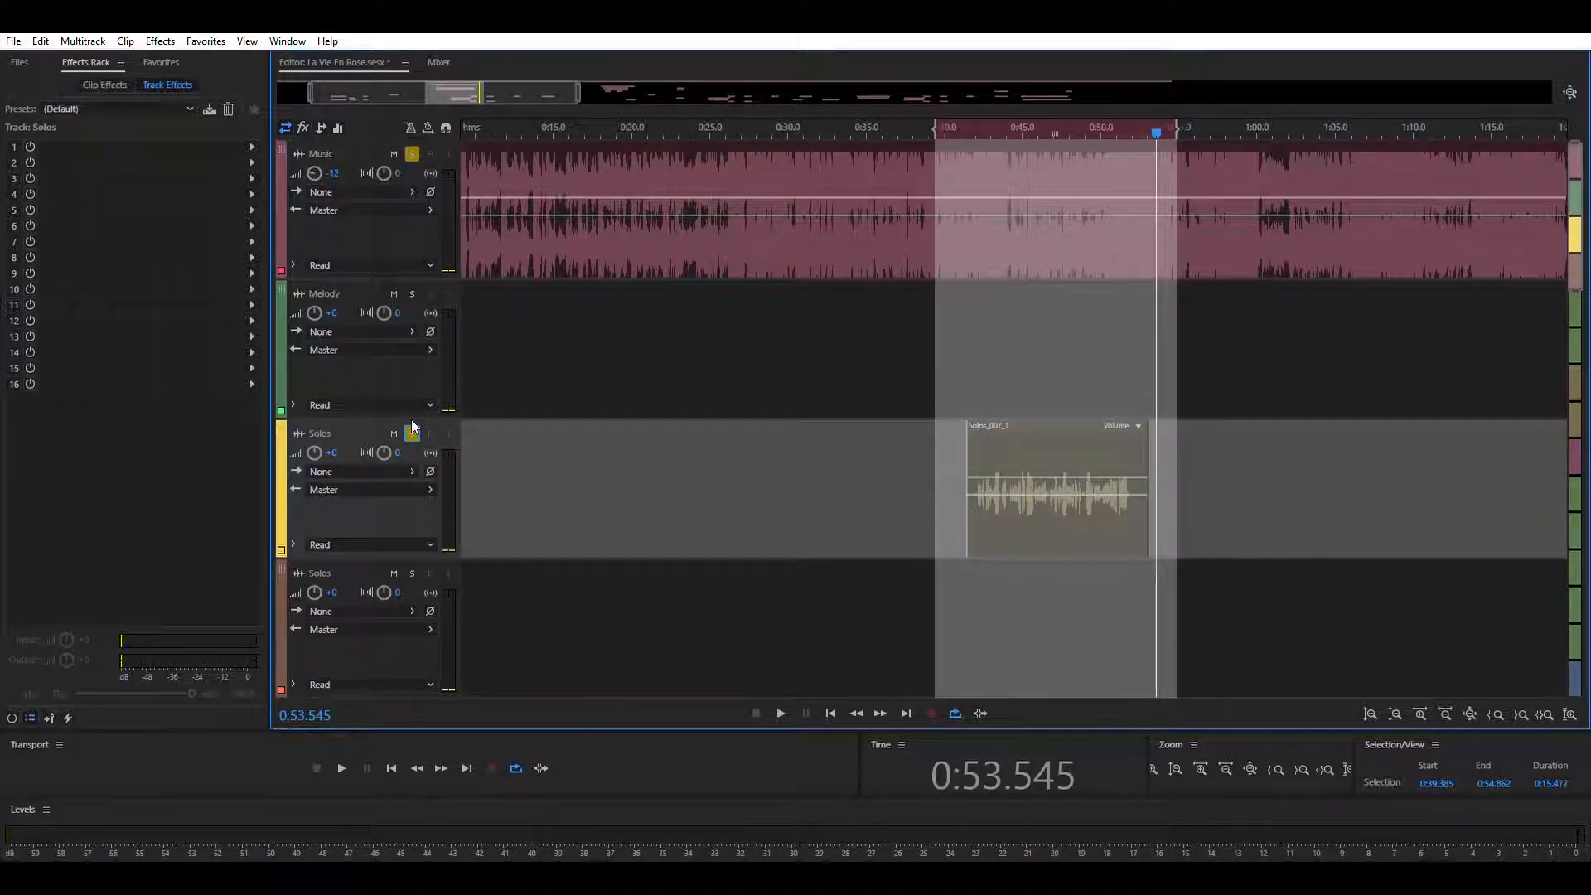
left_click(1001, 326)
left_click_drag(953, 330, 1165, 381)
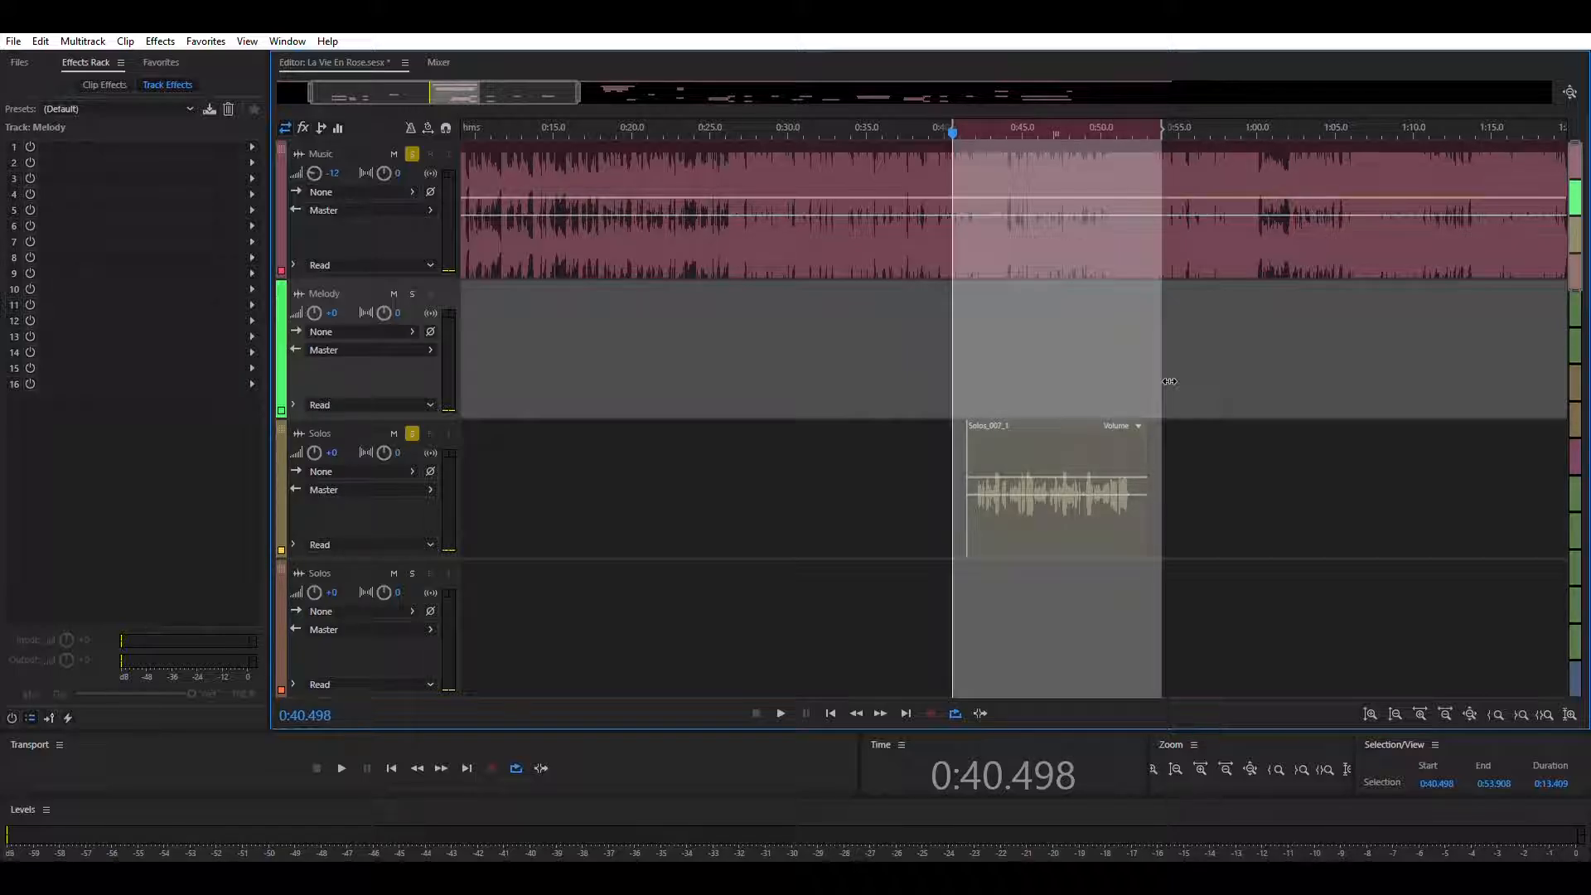
key("space")
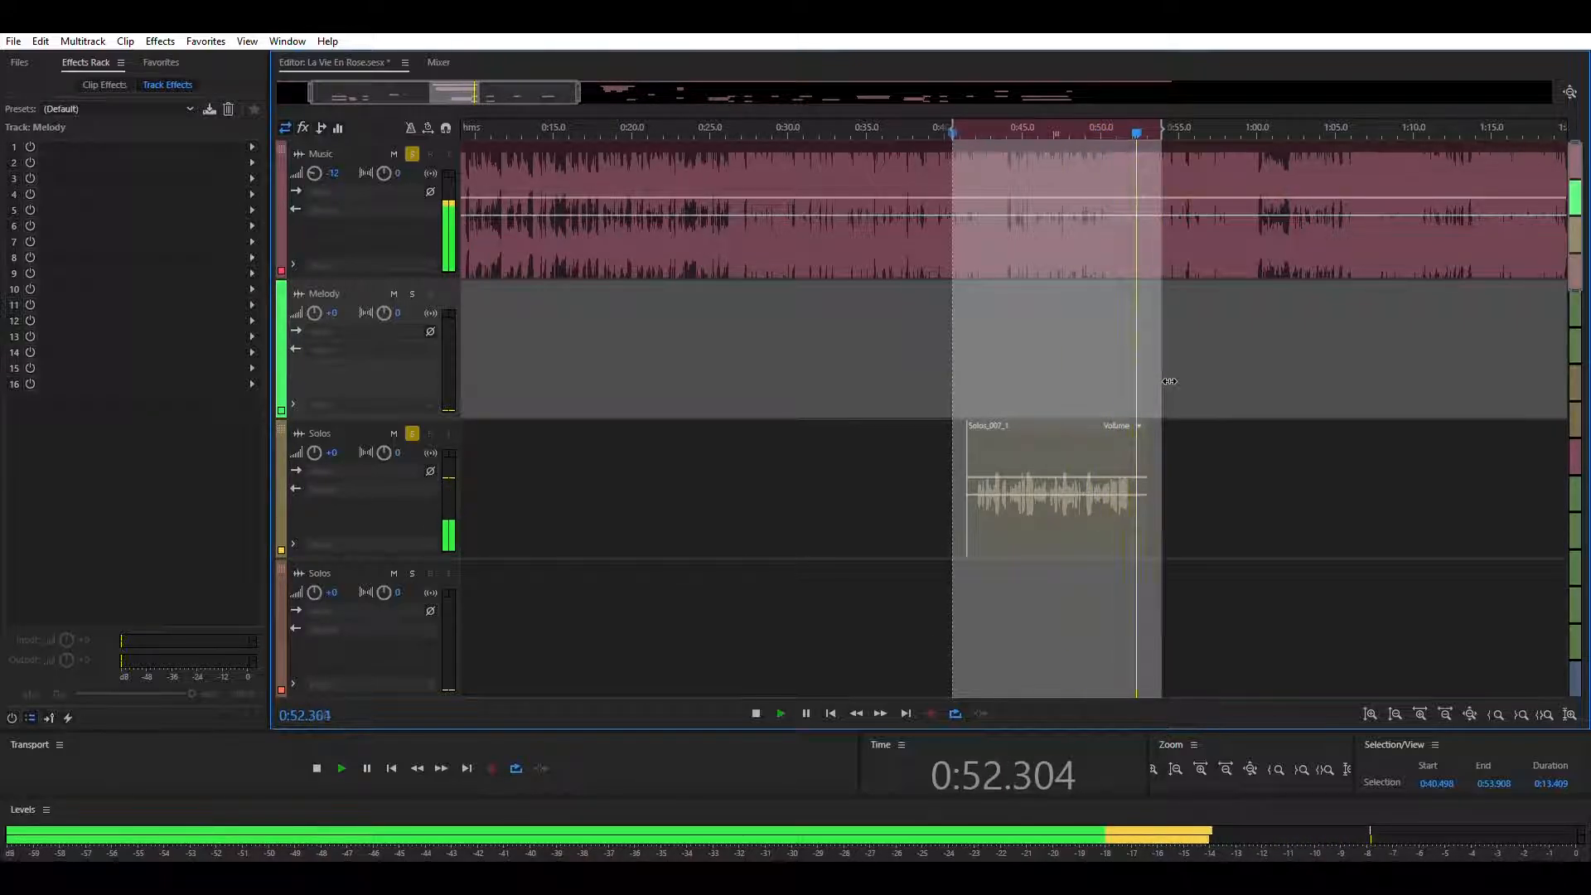
key("space")
- Inspect the Solos_007_1 waveform up close and play it with the music from about 0:41.3
left_click(1201, 746)
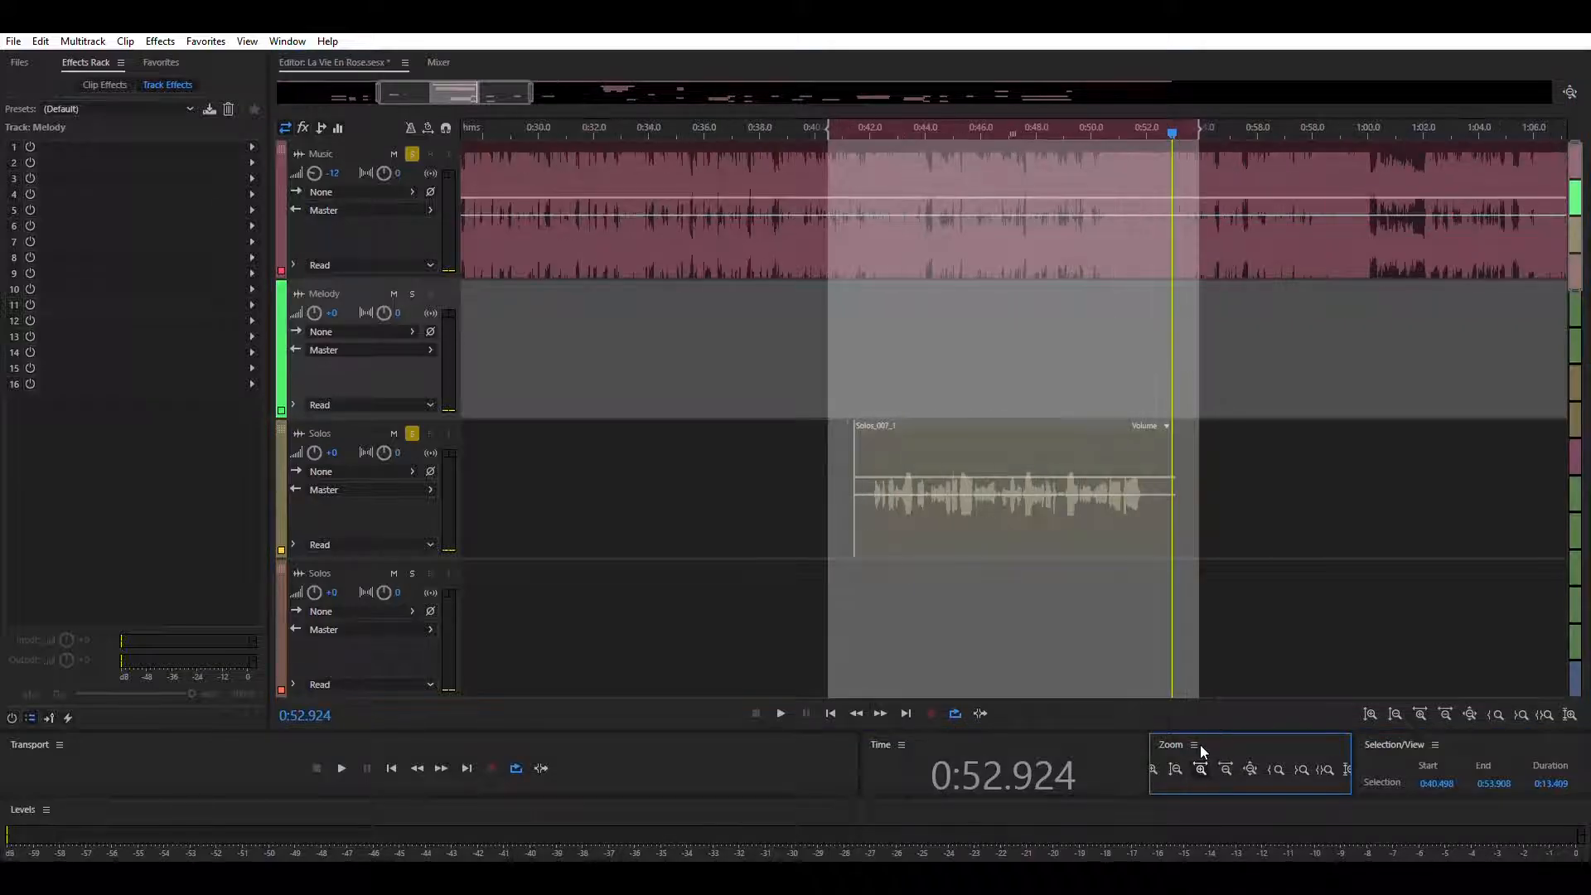
left_click(1201, 746)
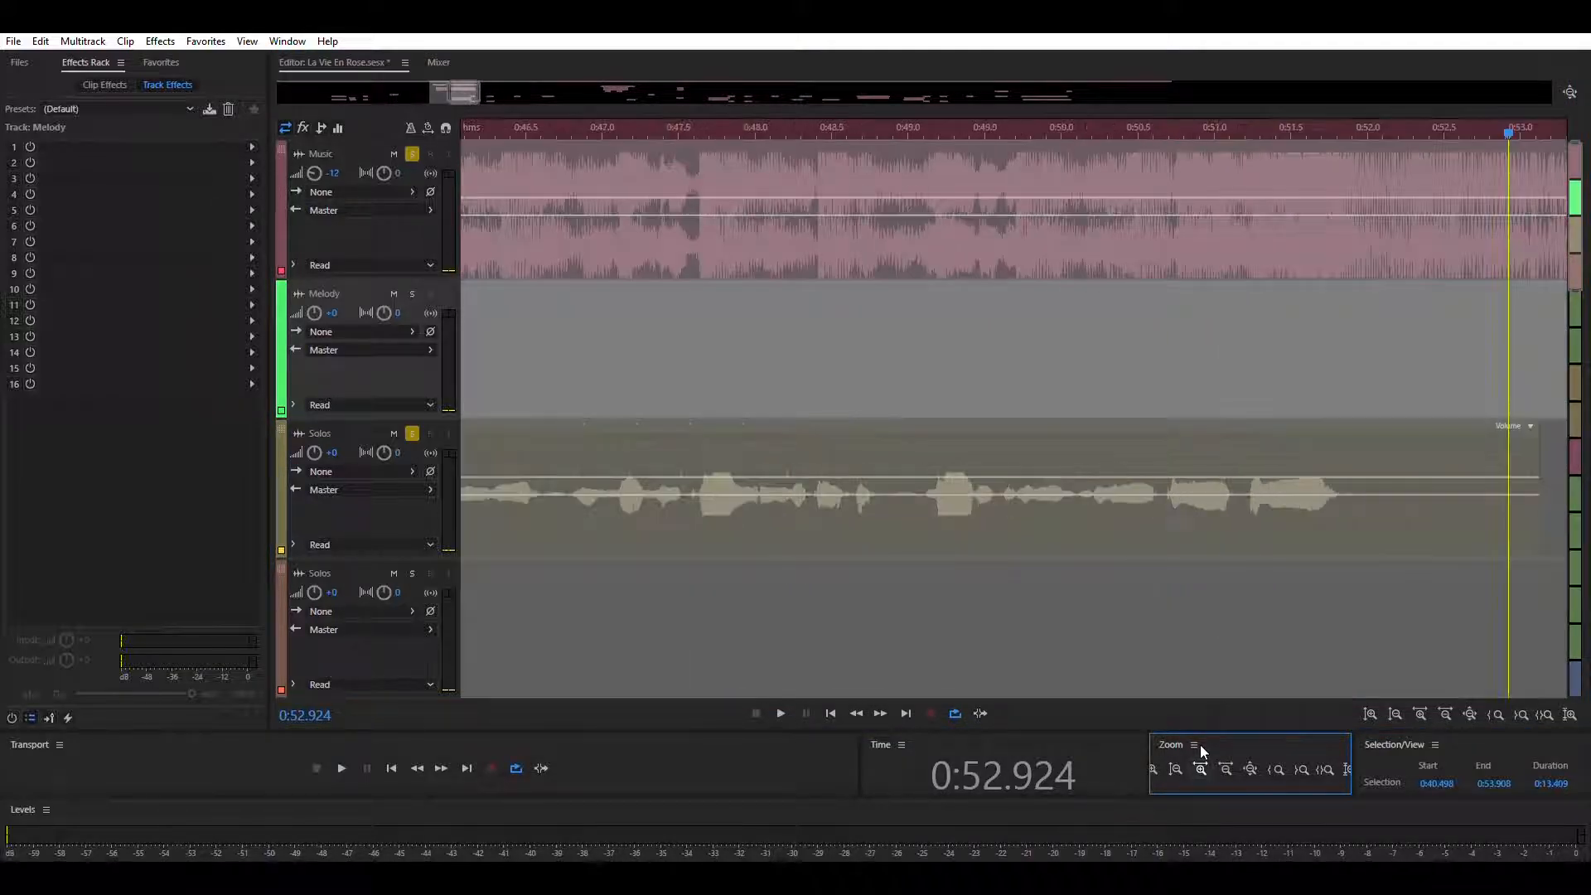
left_click(890, 411)
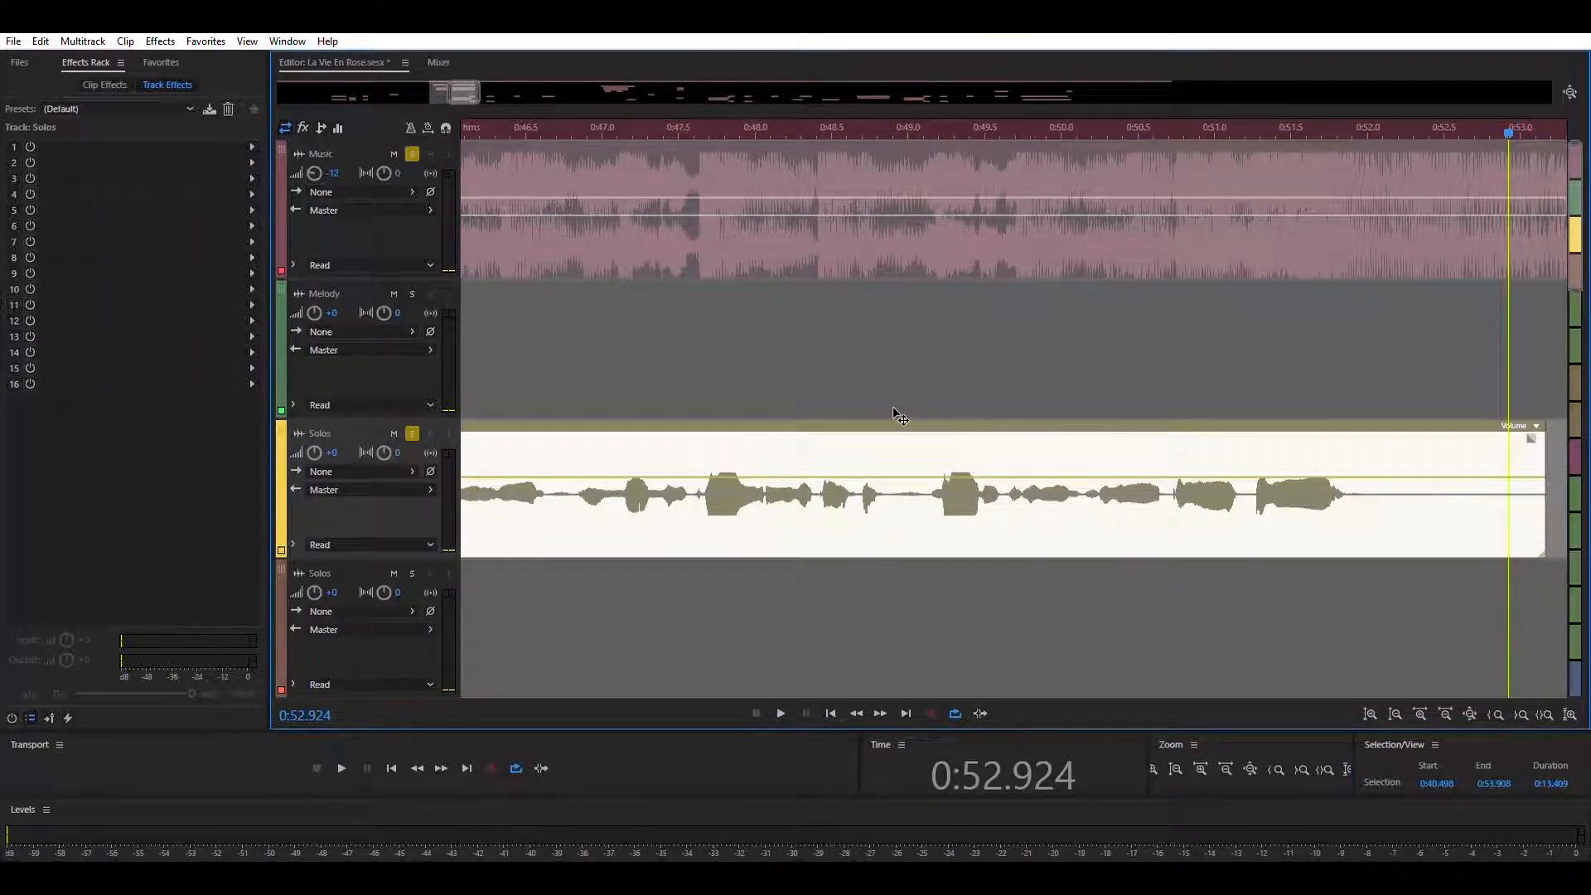
key("space")
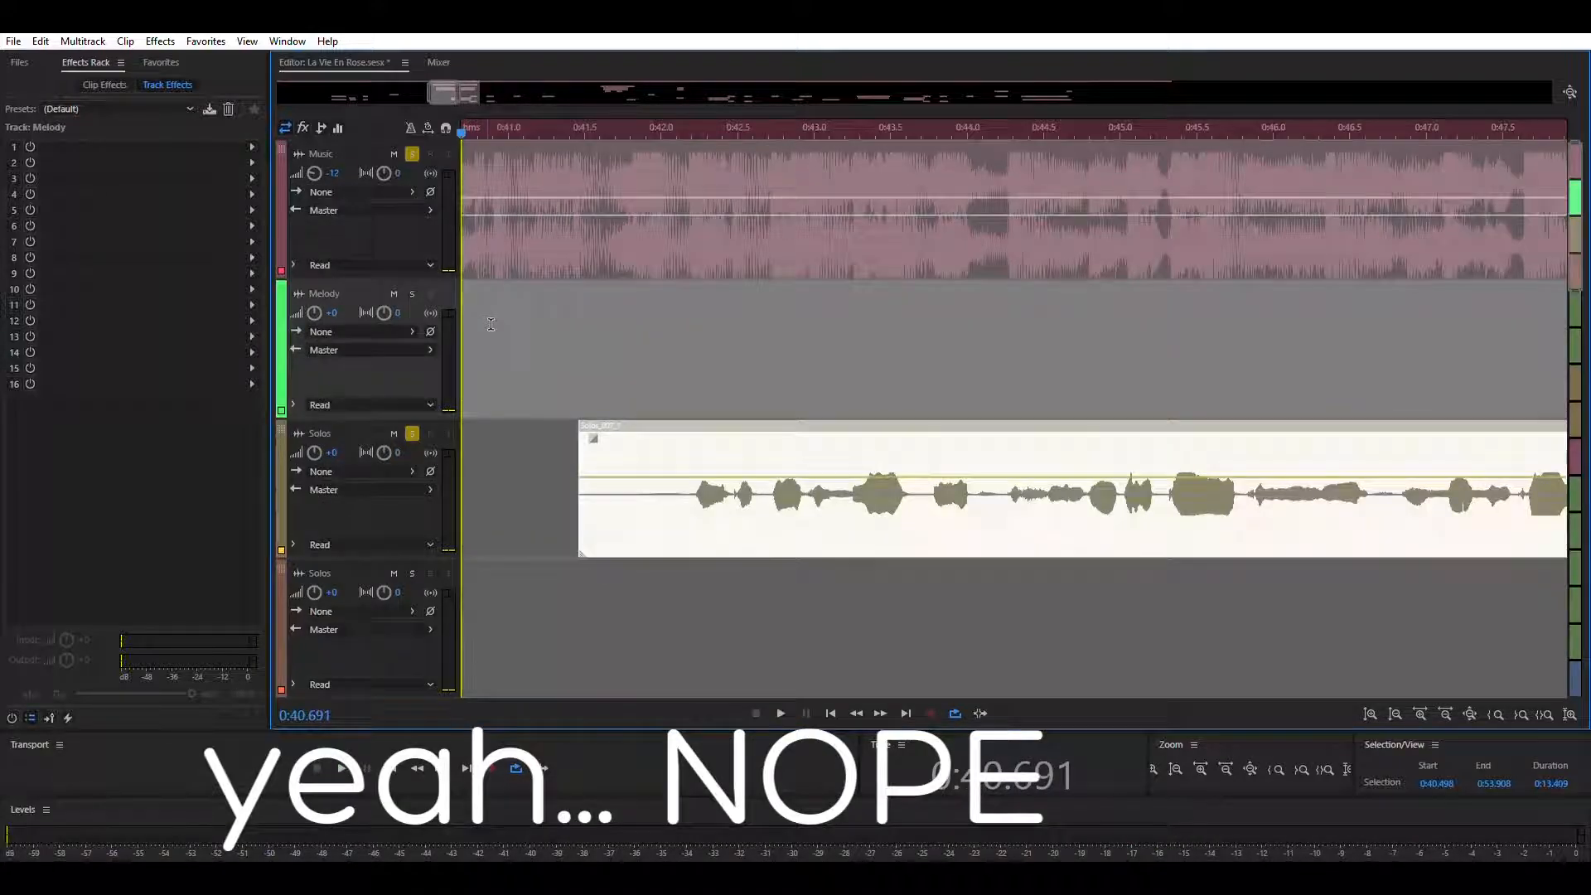
left_click(552, 323)
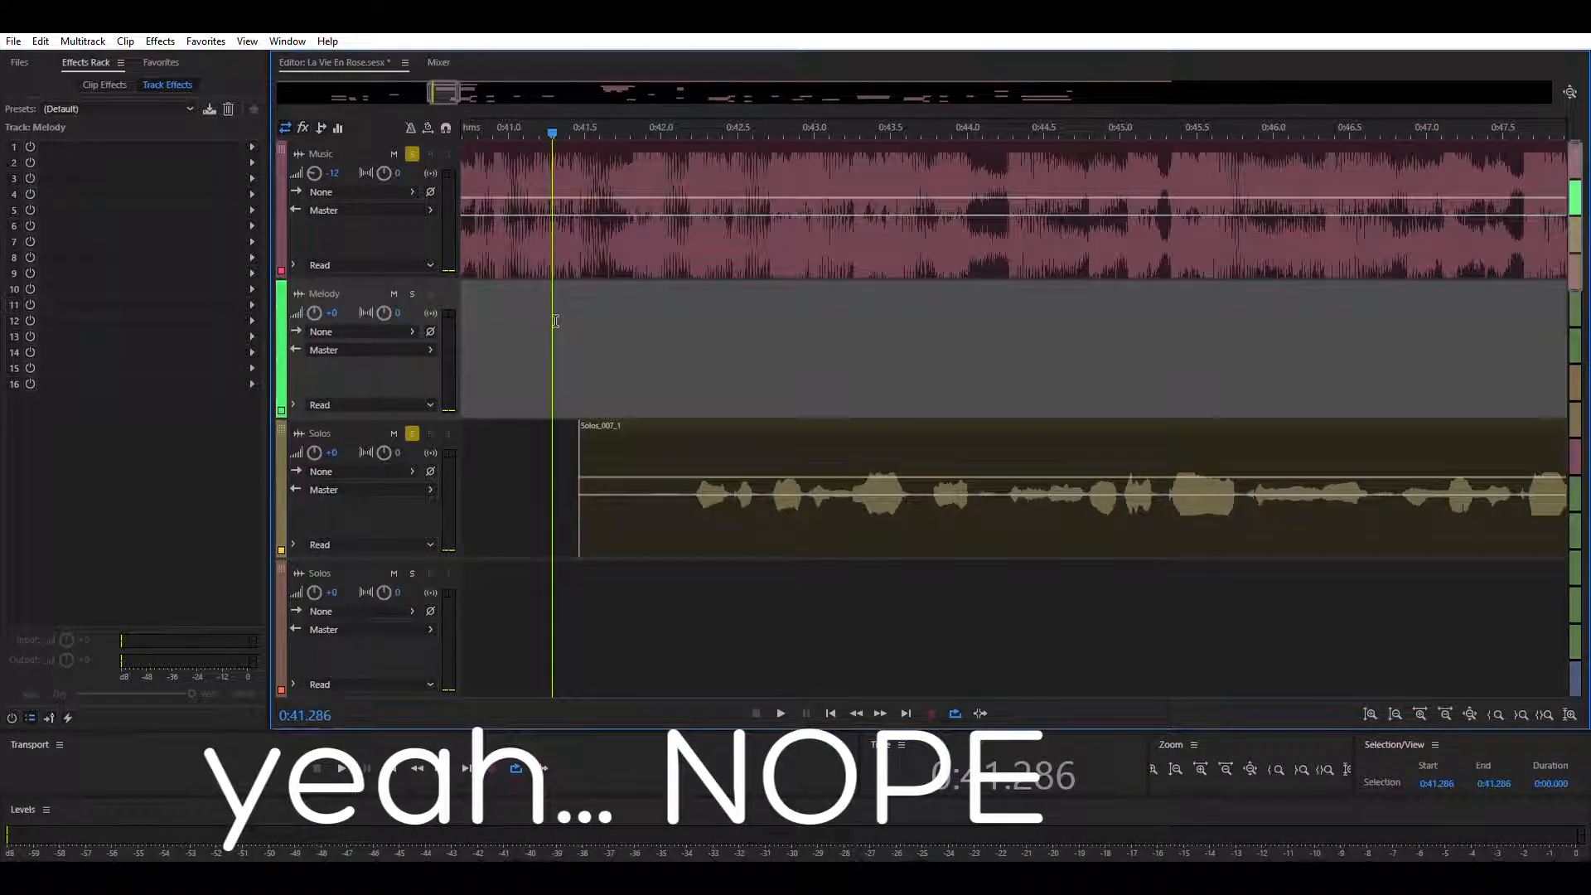
key("space")
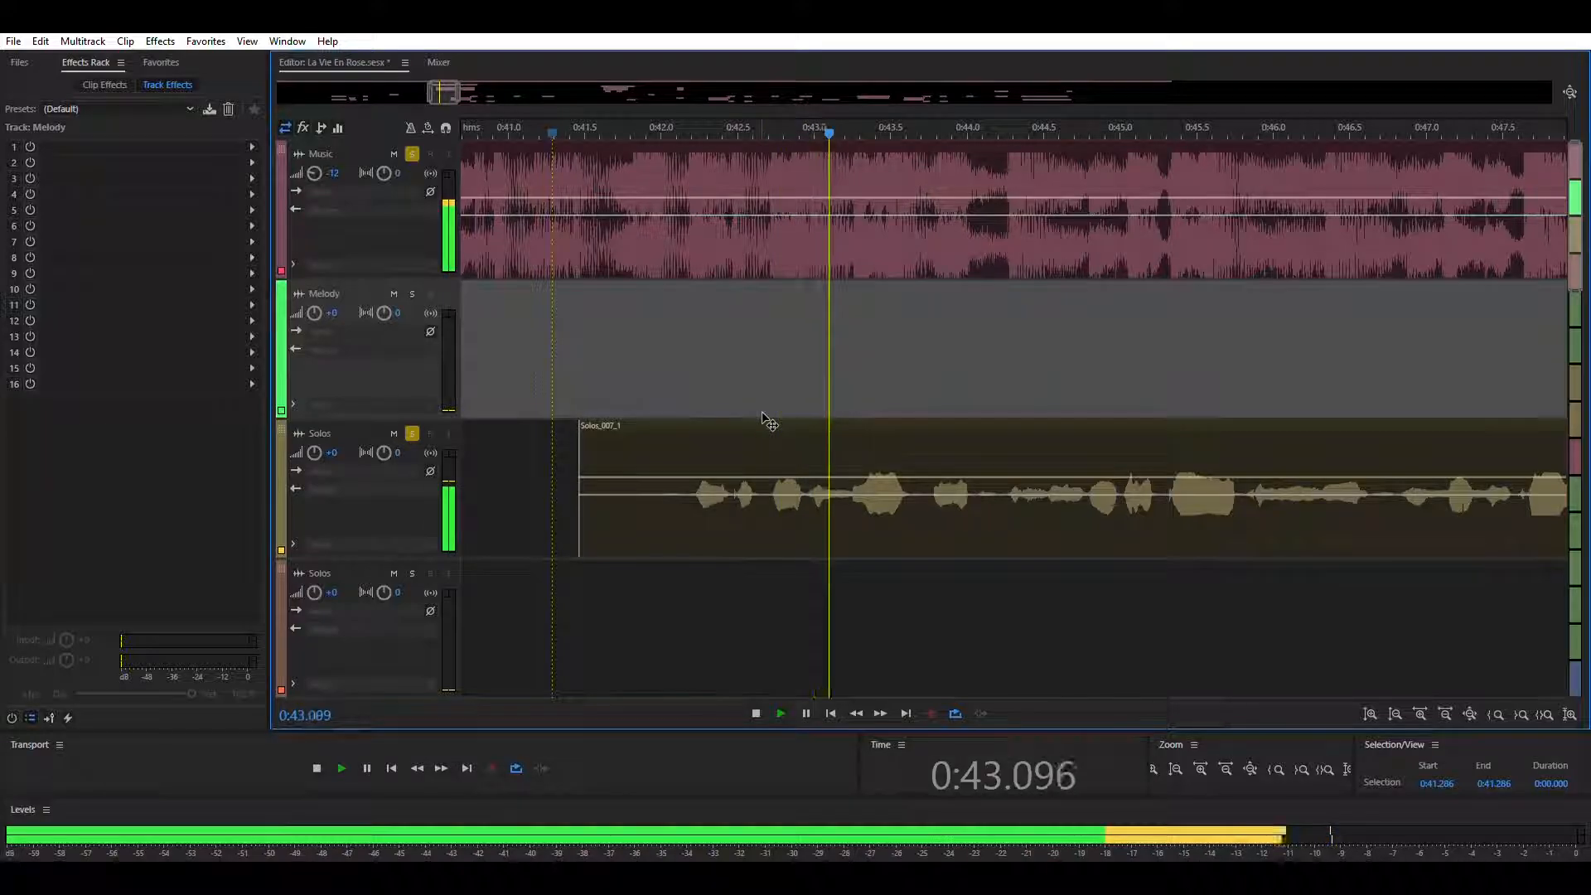
left_click_drag(460, 93, 592, 82)
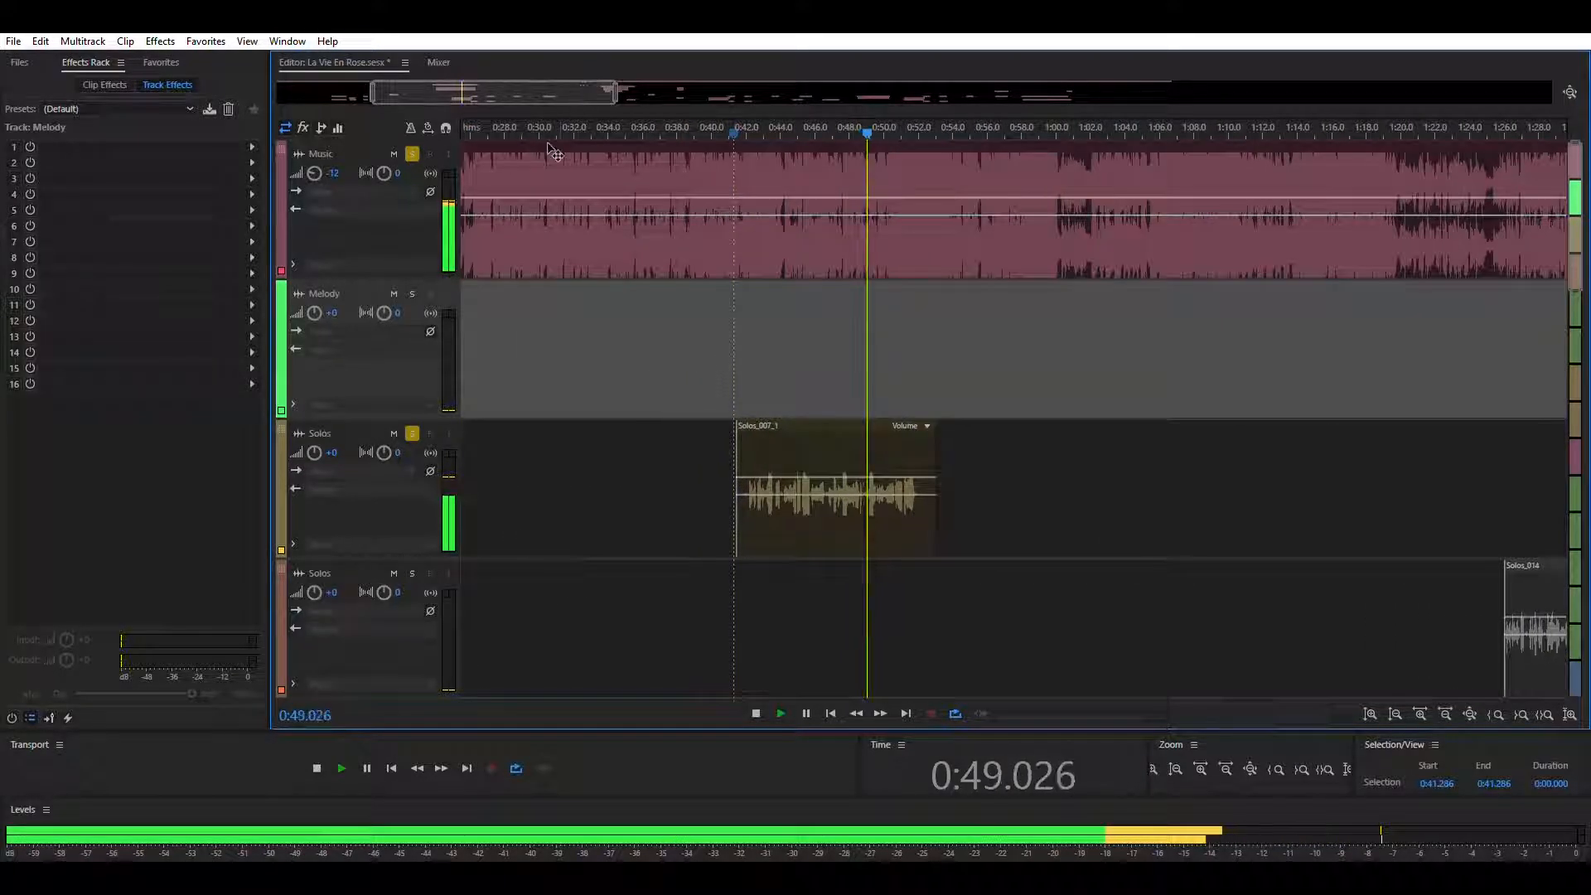
key("space")
- Save the session, and solo the Doubles track instead of Music so it accompanies the upper Solos track
left_click(685, 379)
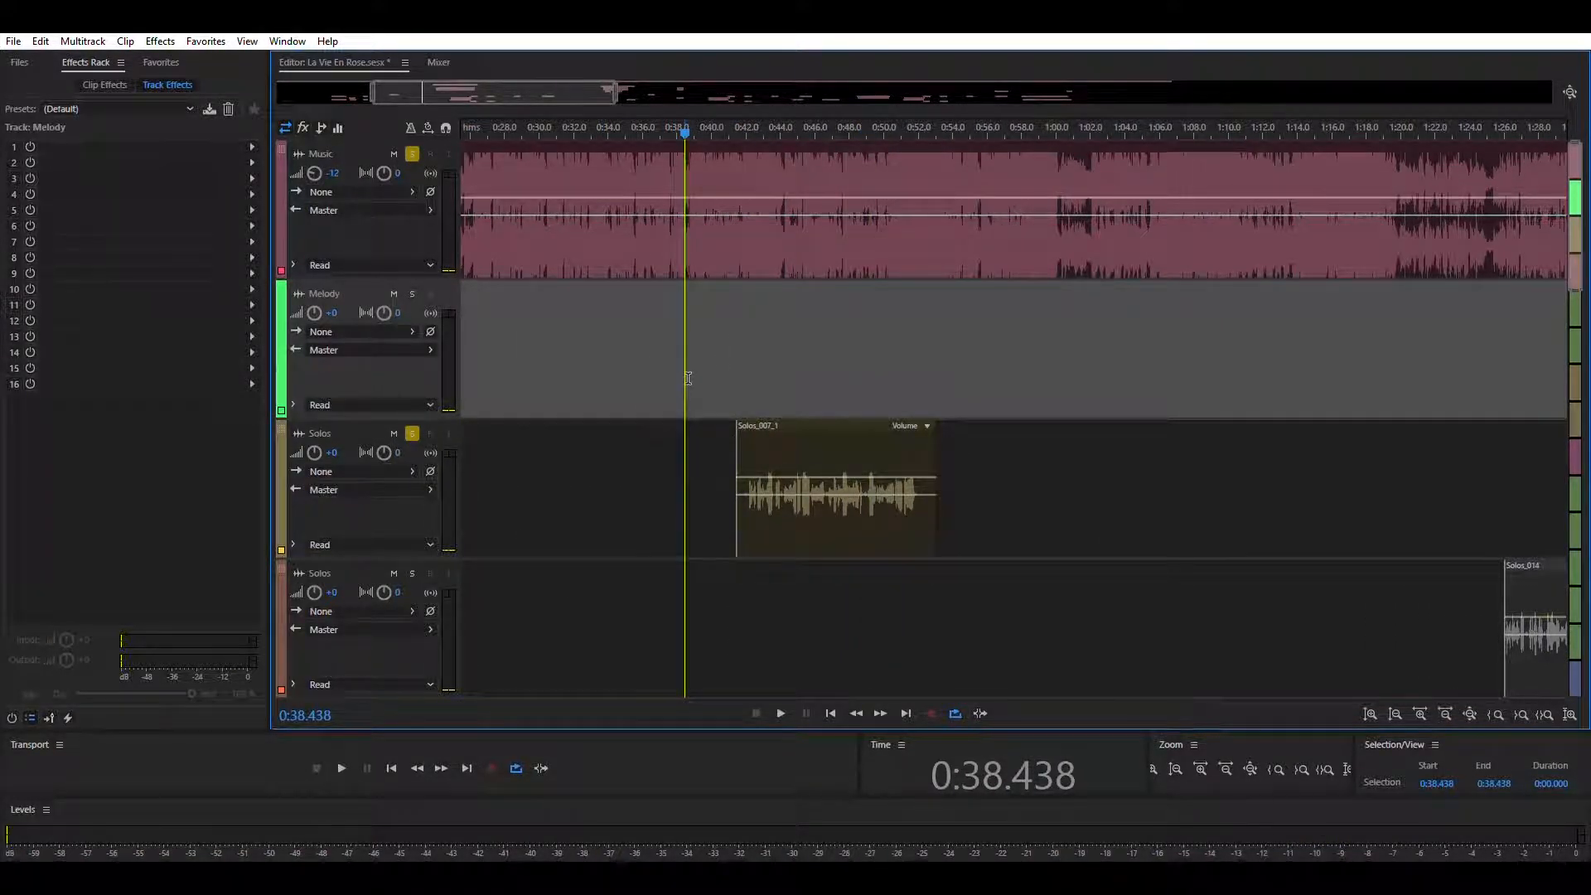
key("ctrl+s")
left_click(412, 153)
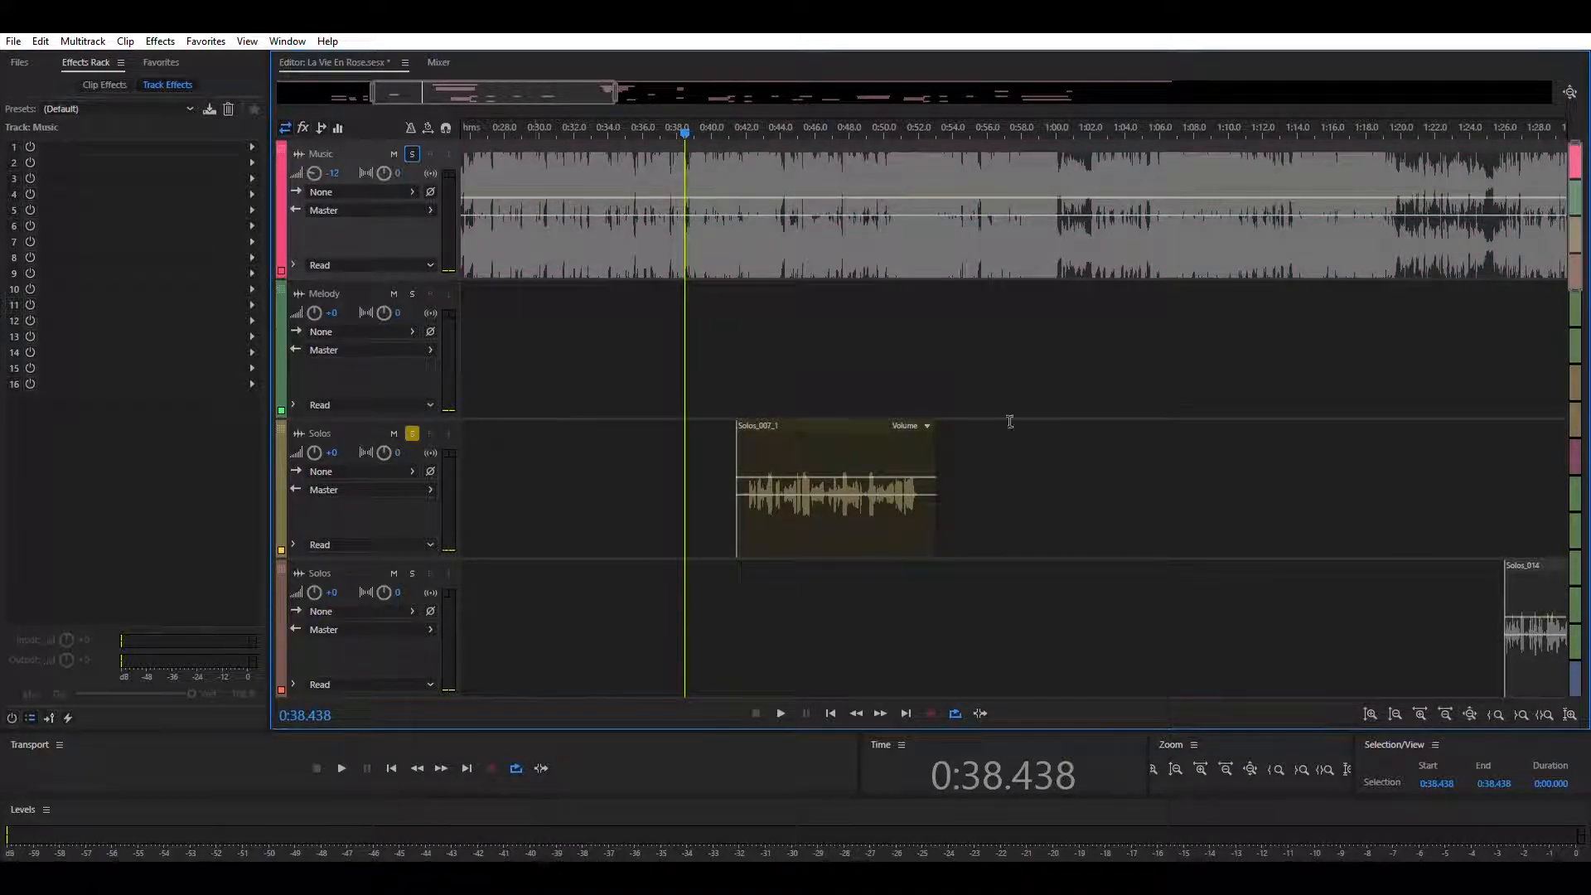
scroll(1166, 515, "down", 5)
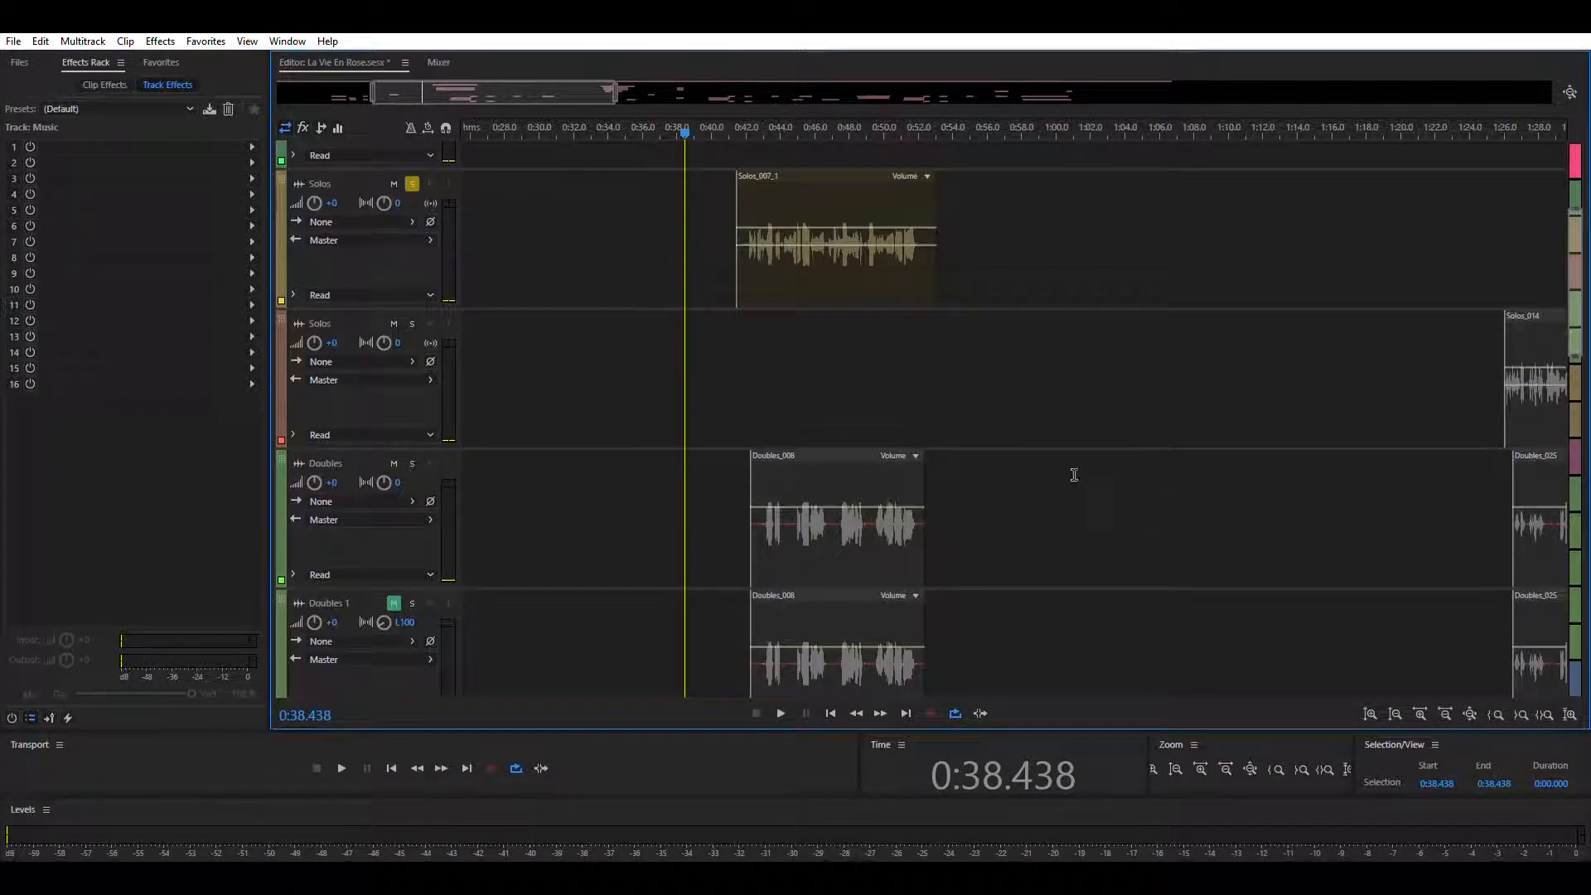
left_click(411, 461)
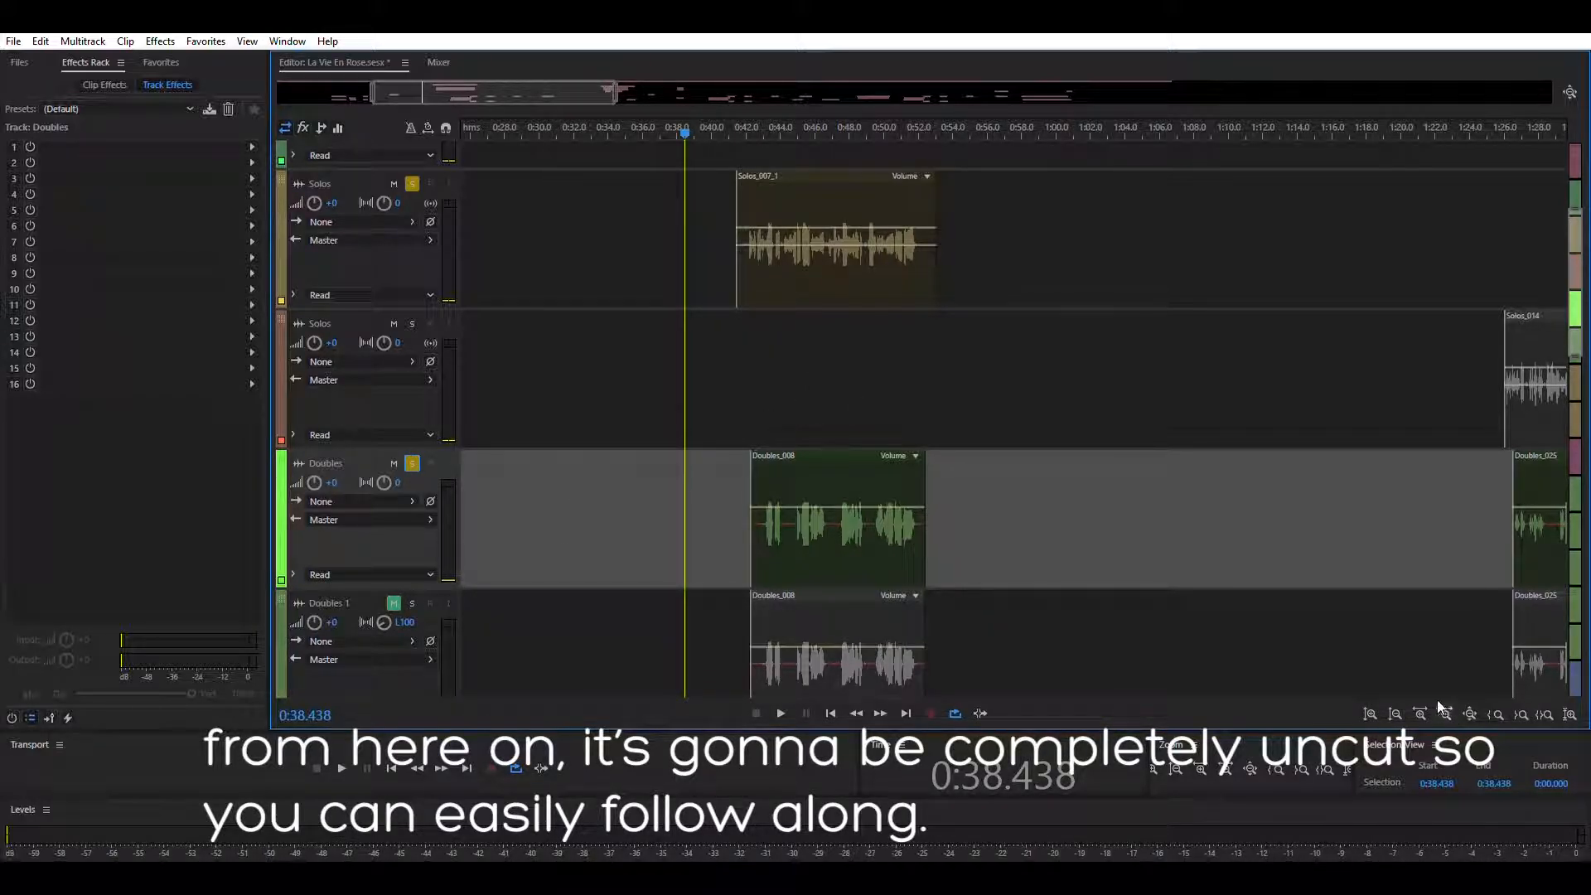
- Select the timeline from about 0:40.1 to 0:54.5 and play it, unsoloing the upper Solos track to hear Doubles alone
left_click(1419, 709)
left_click(1419, 710)
left_click_drag(463, 87, 518, 86)
left_click(605, 348)
left_click(617, 338)
left_click_drag(617, 338, 1053, 433)
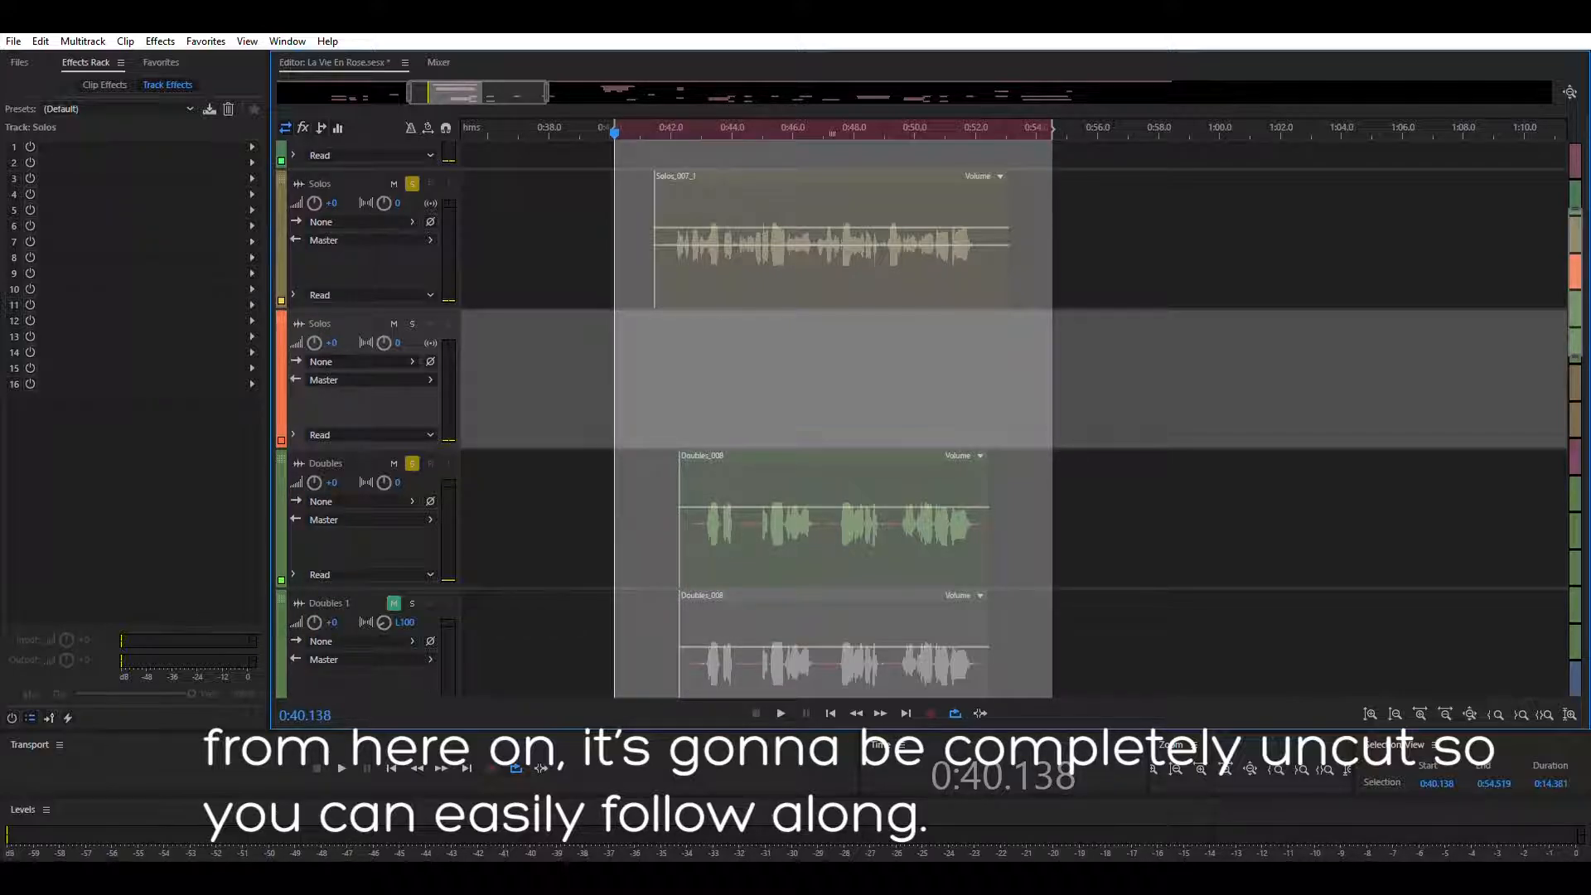
left_click(411, 181)
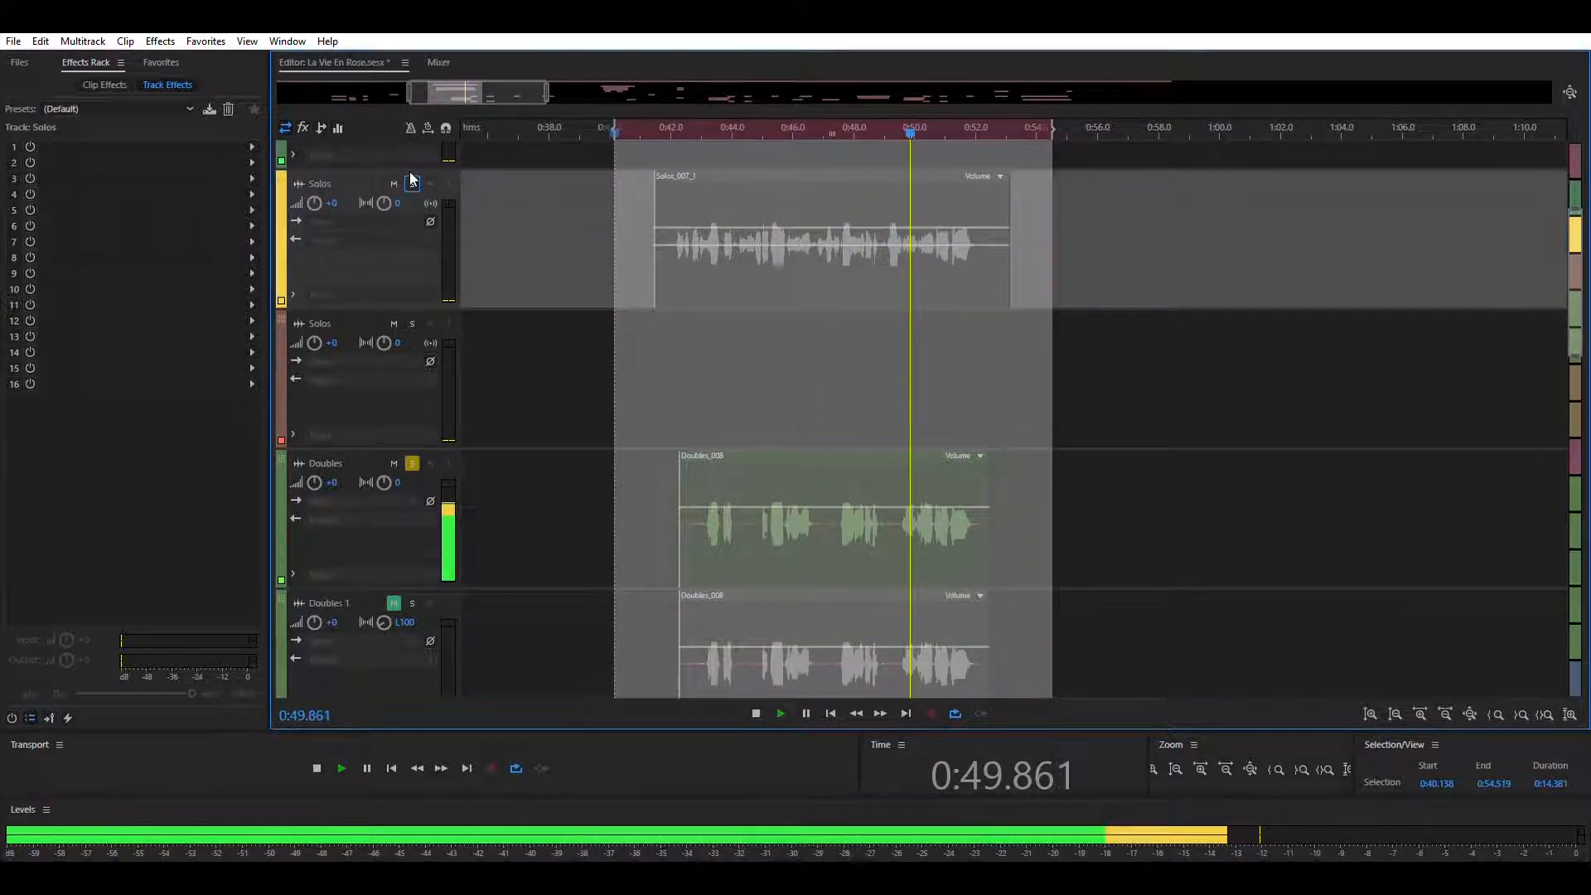
key("space")
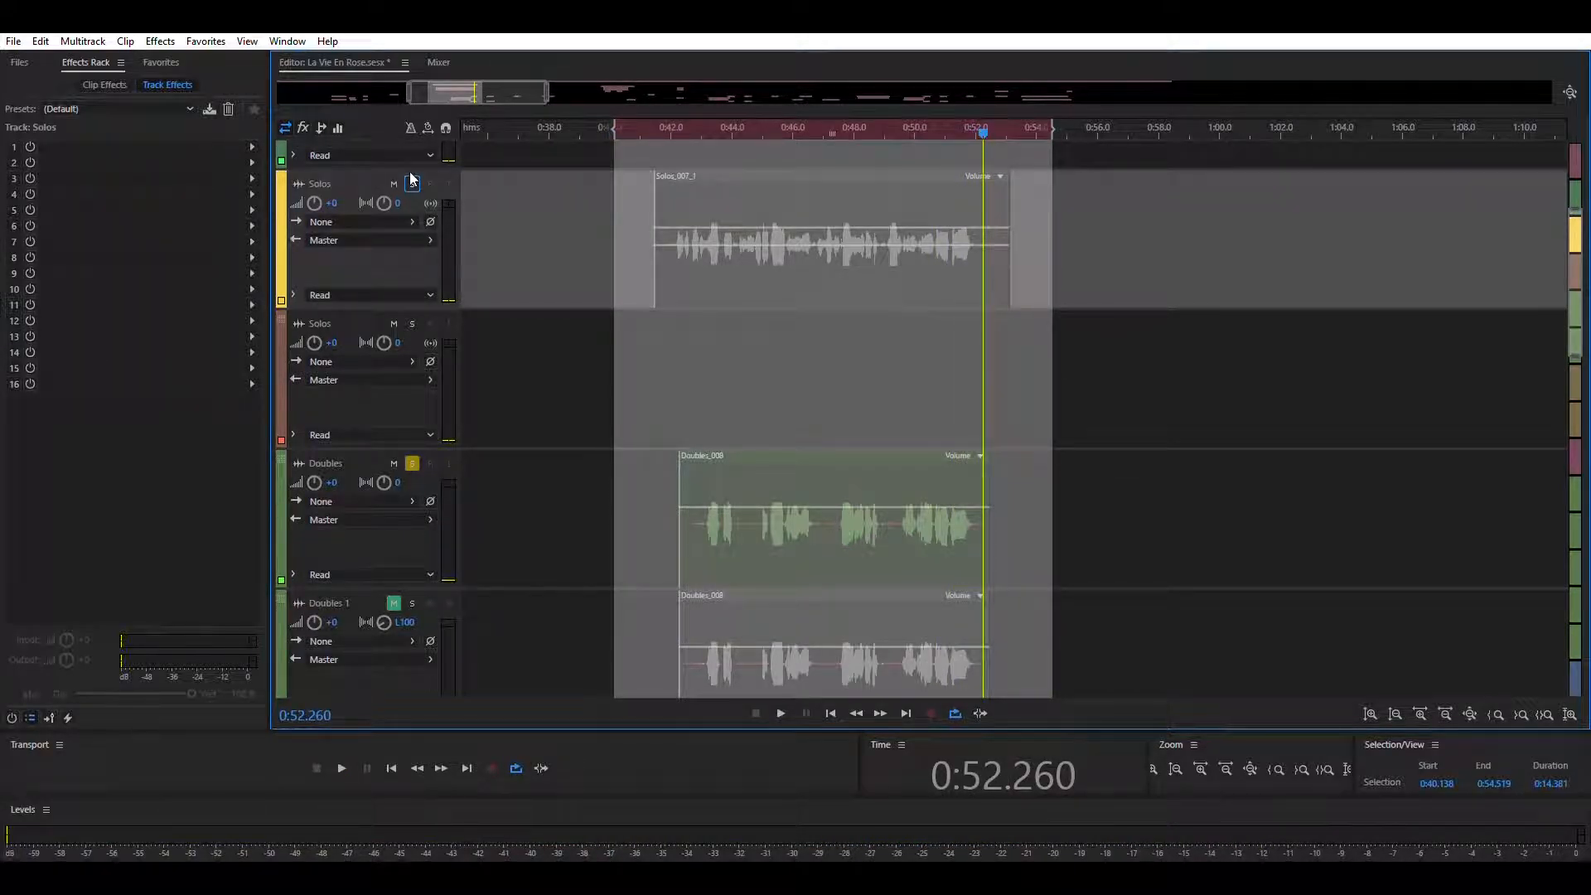
- Solo the upper Solos track again and play it together with the Doubles track from about 0:40.7
left_click(412, 181)
key("space")
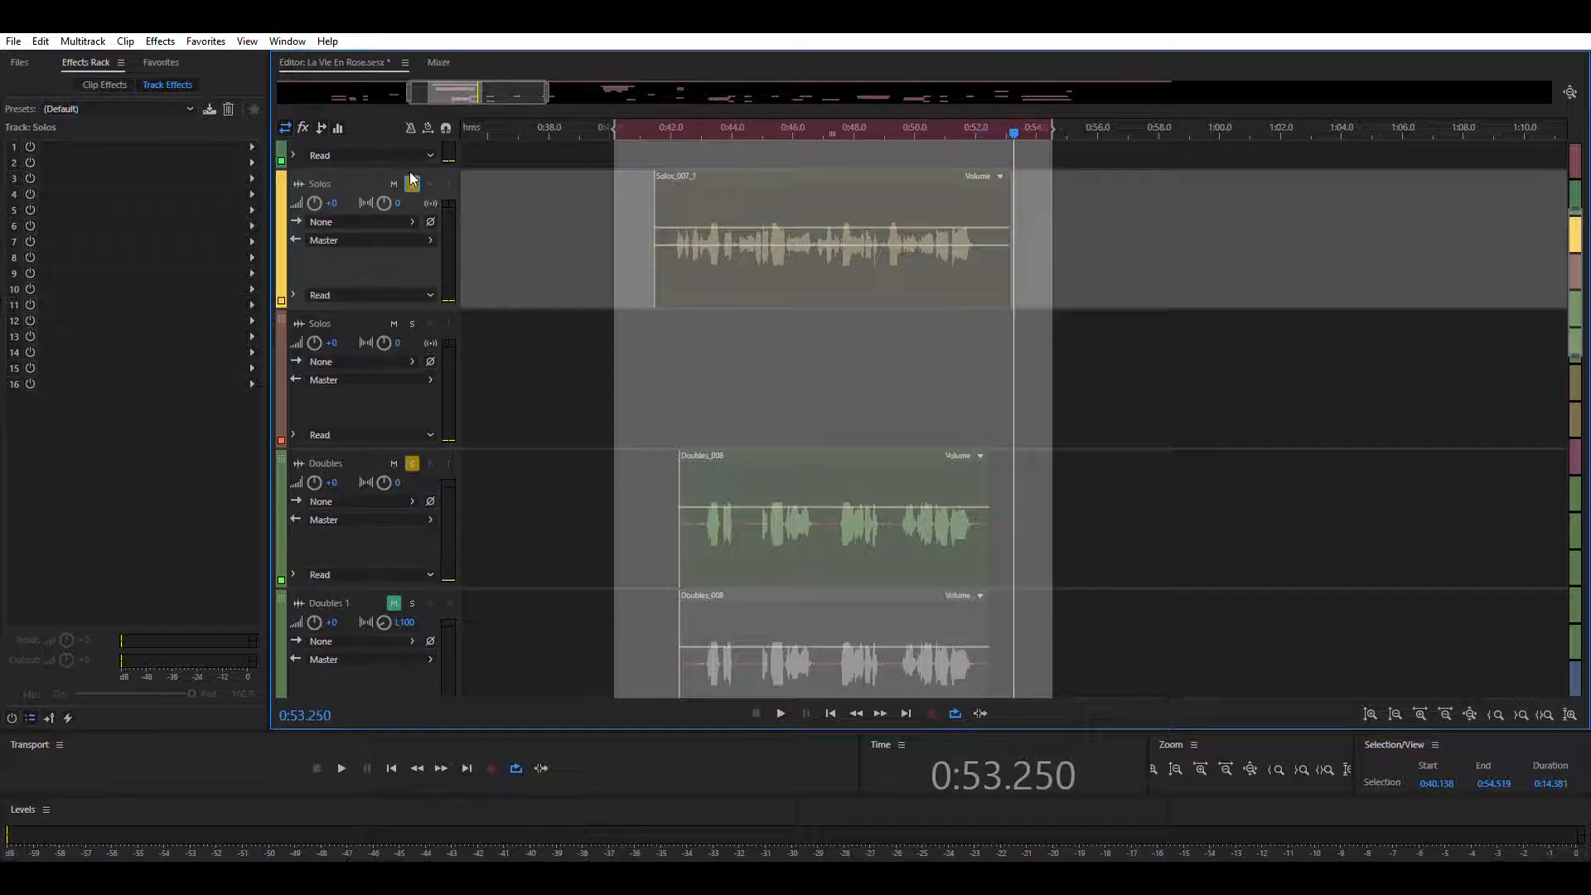
left_click(631, 126)
key("space")
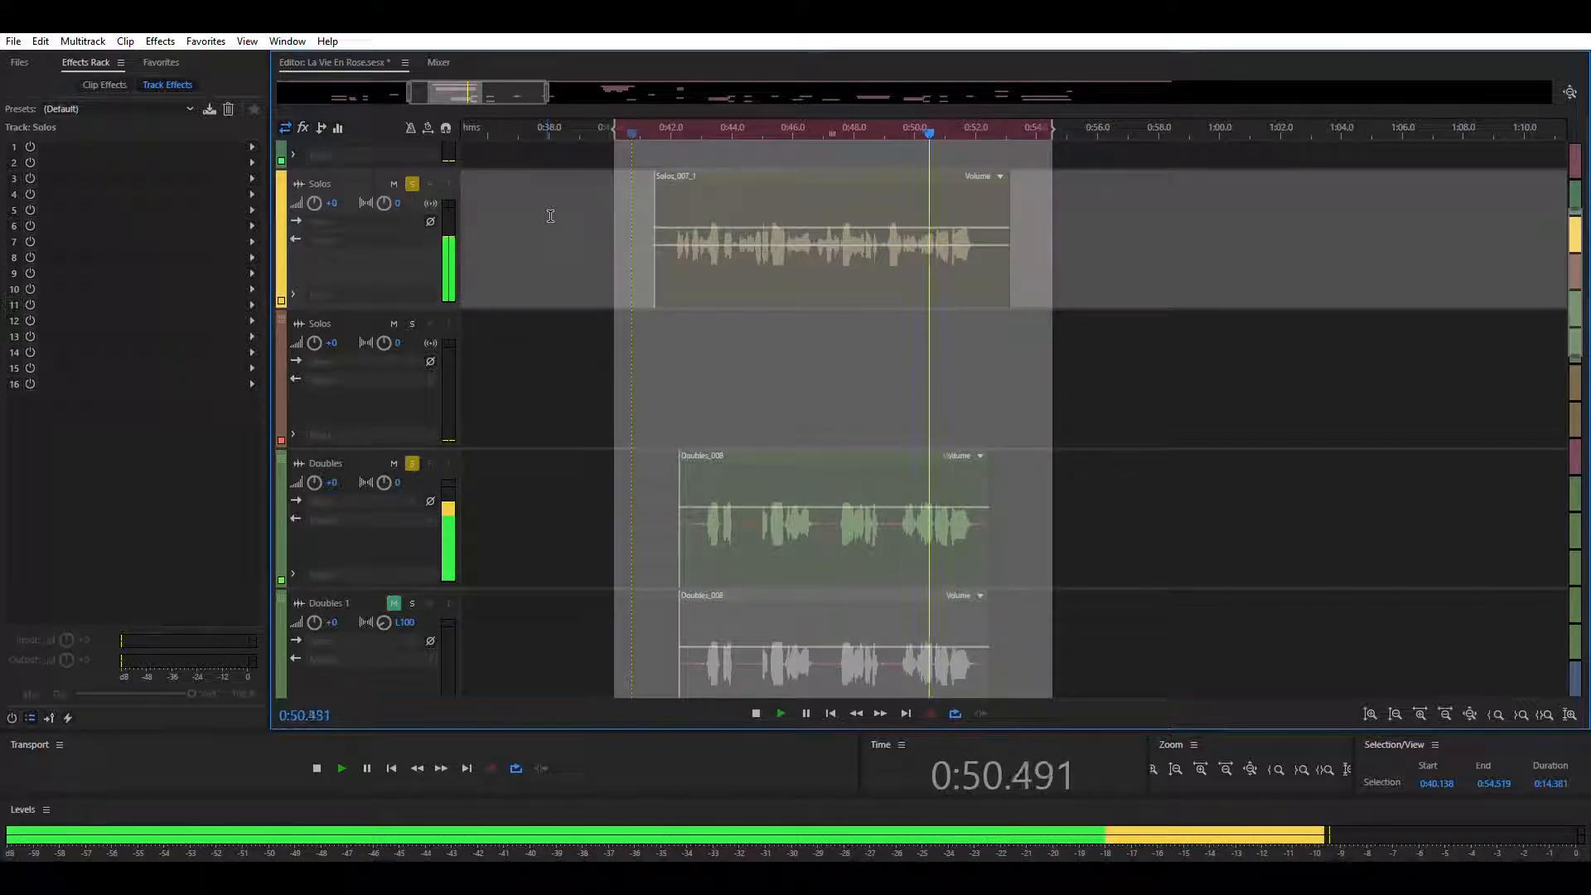
key("space")
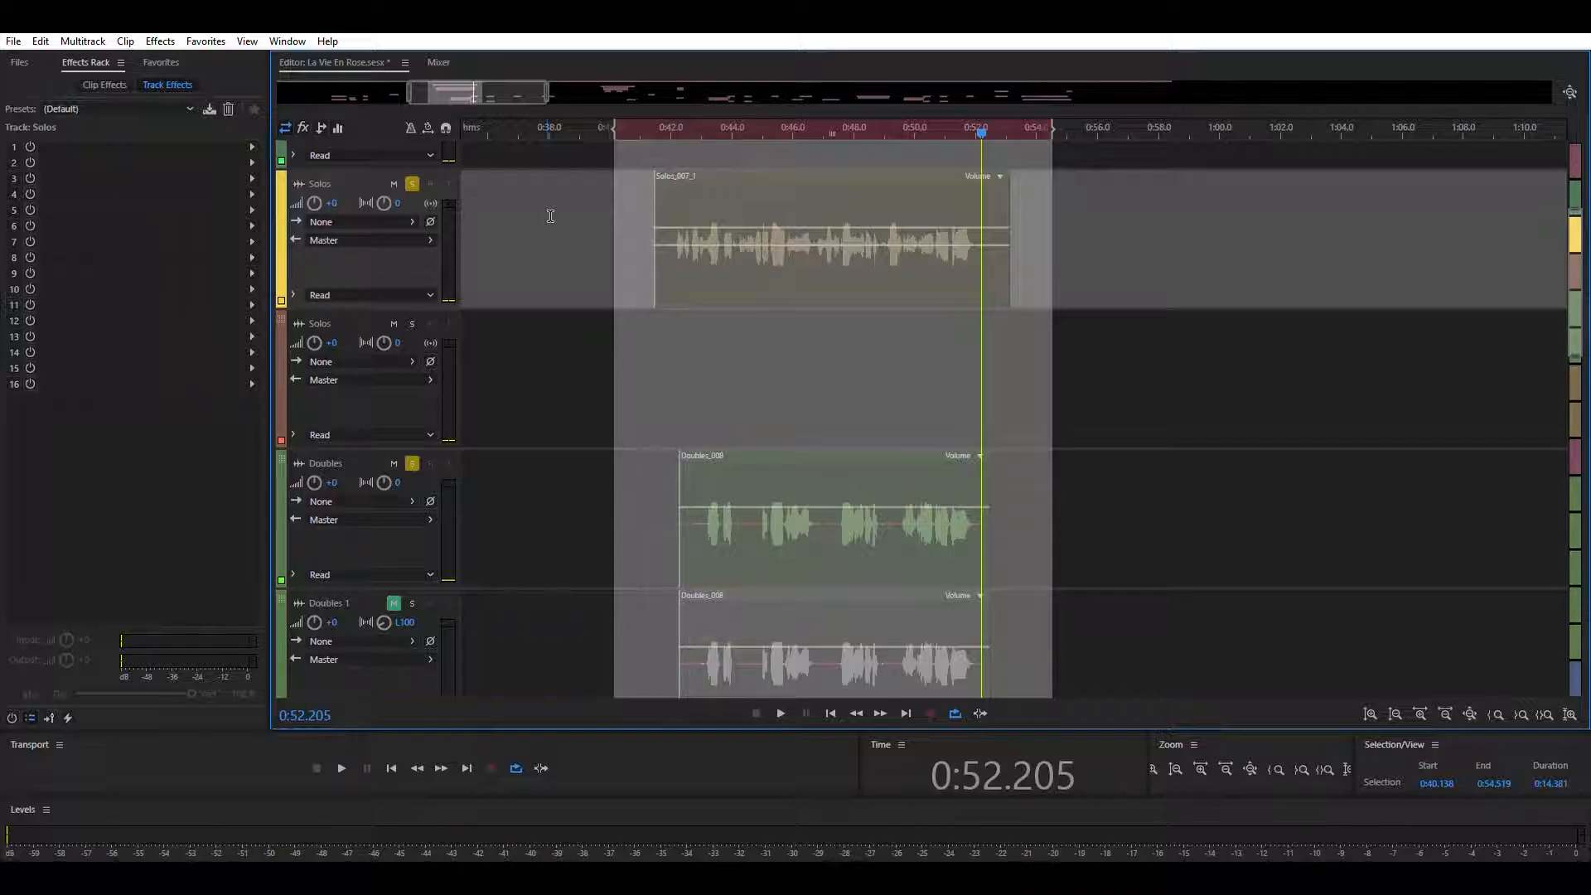
- Select the Doubles track's Doubles_008 clip over a range of about 0:41.5 to 0:53.1, and open the track's pan value
scroll(597, 290, "down", 2)
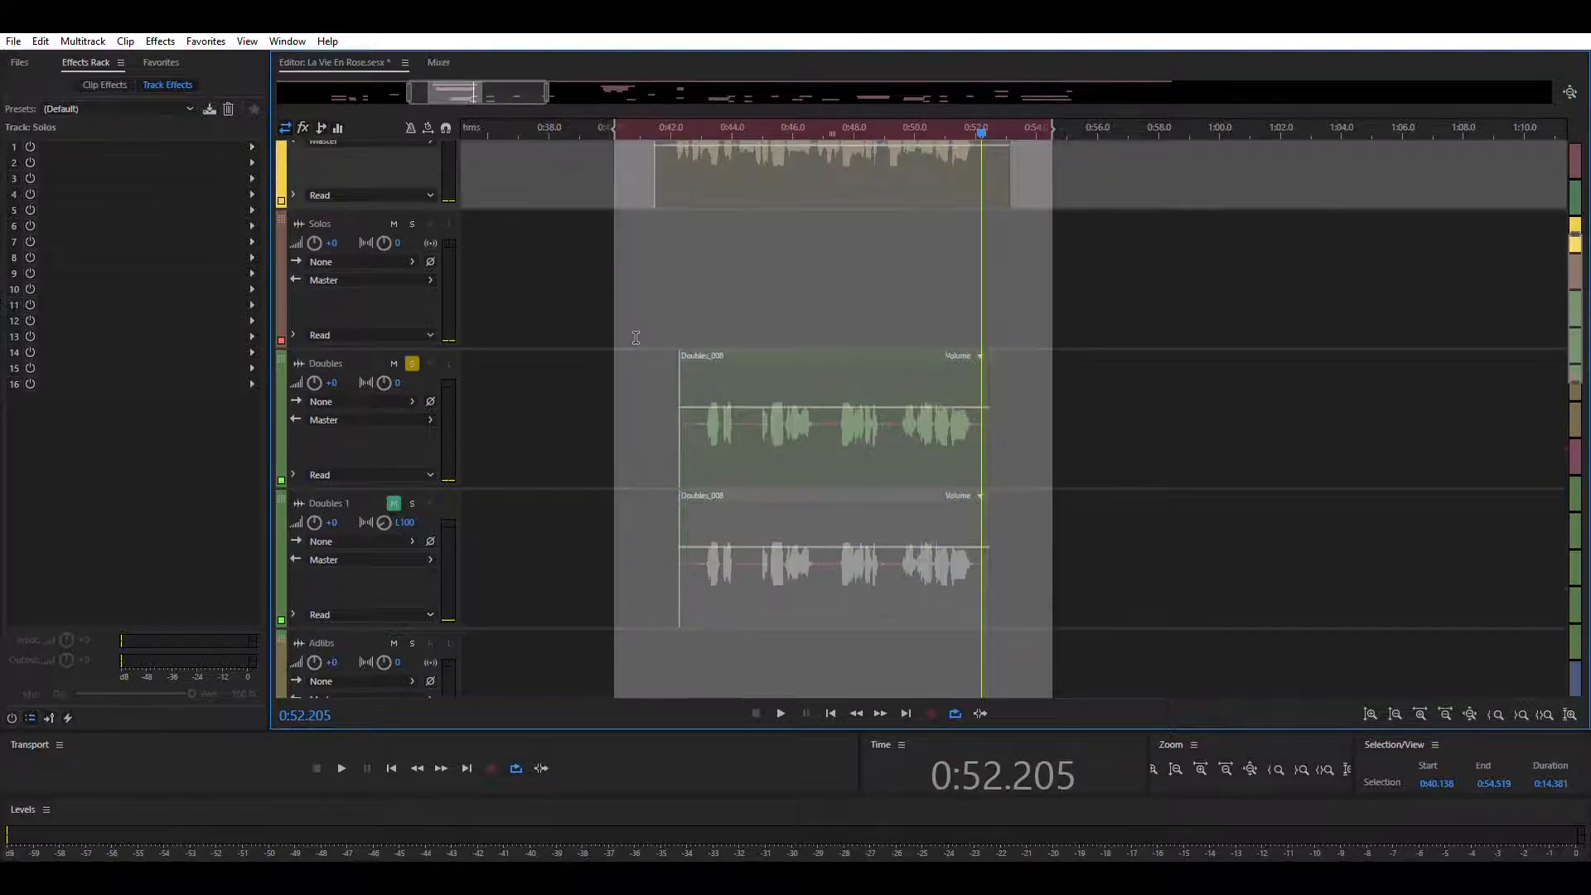
scroll(704, 373, "up", 2)
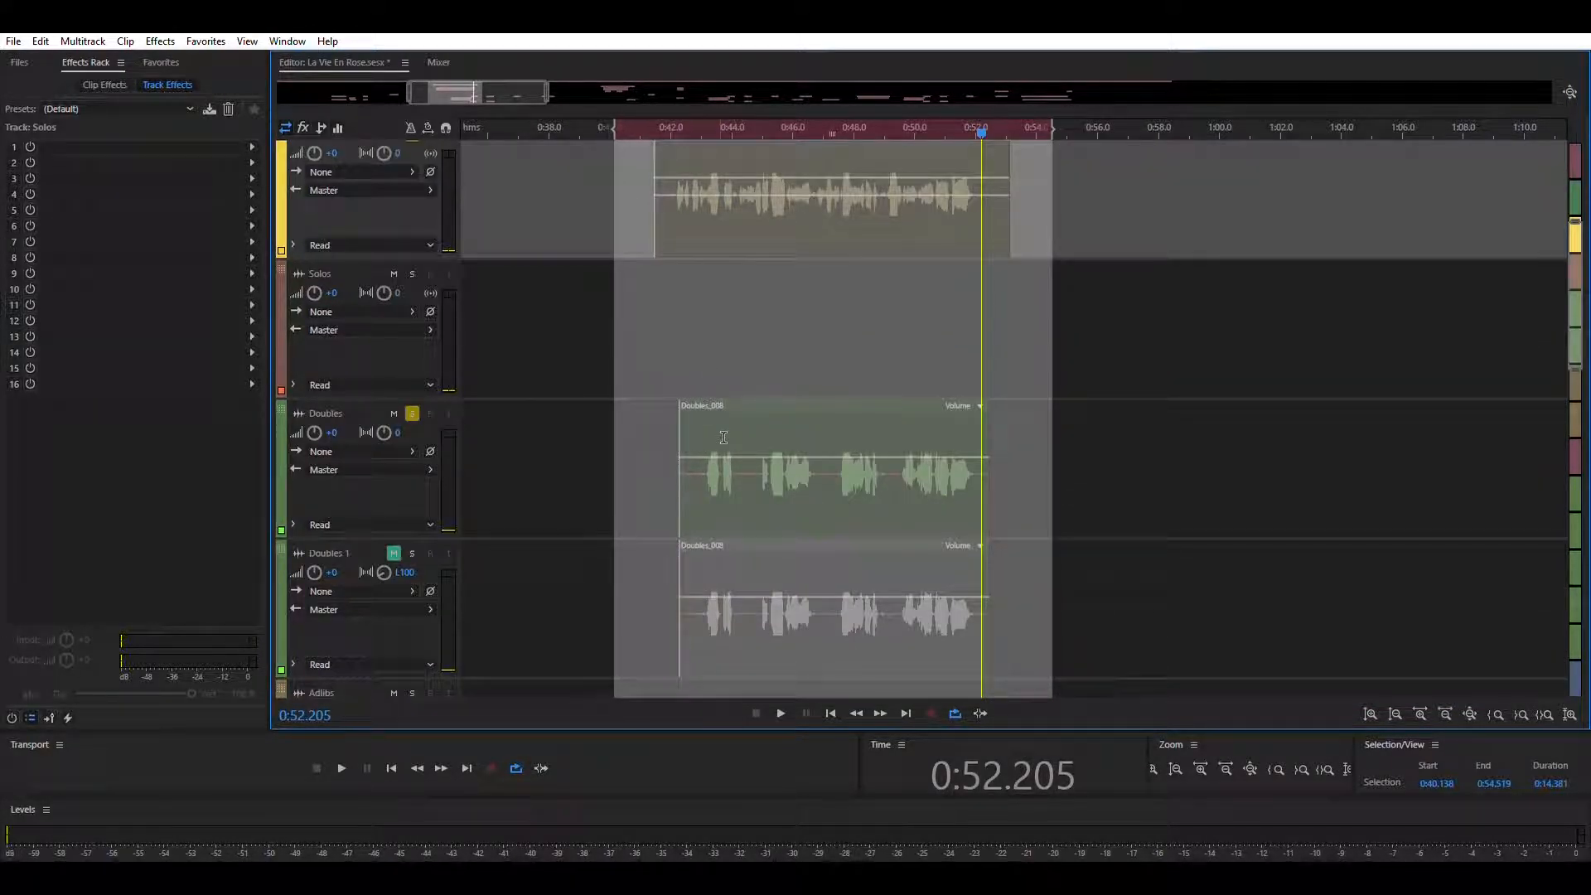
left_click_drag(656, 414, 1024, 459)
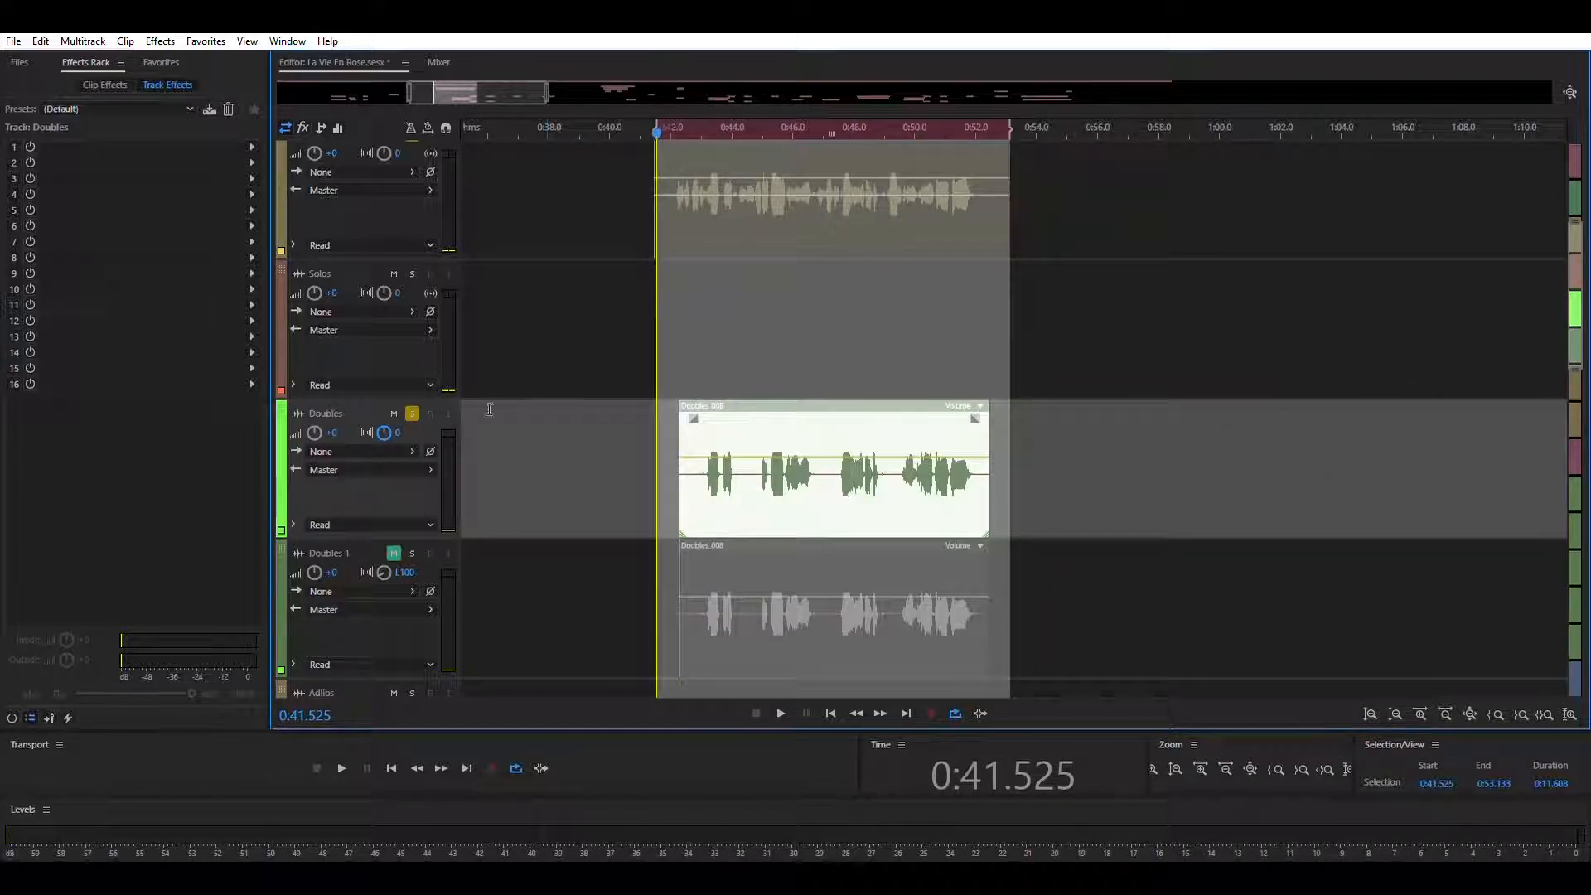
left_click(398, 432)
key("Return")
left_click_drag(547, 92, 1012, 93)
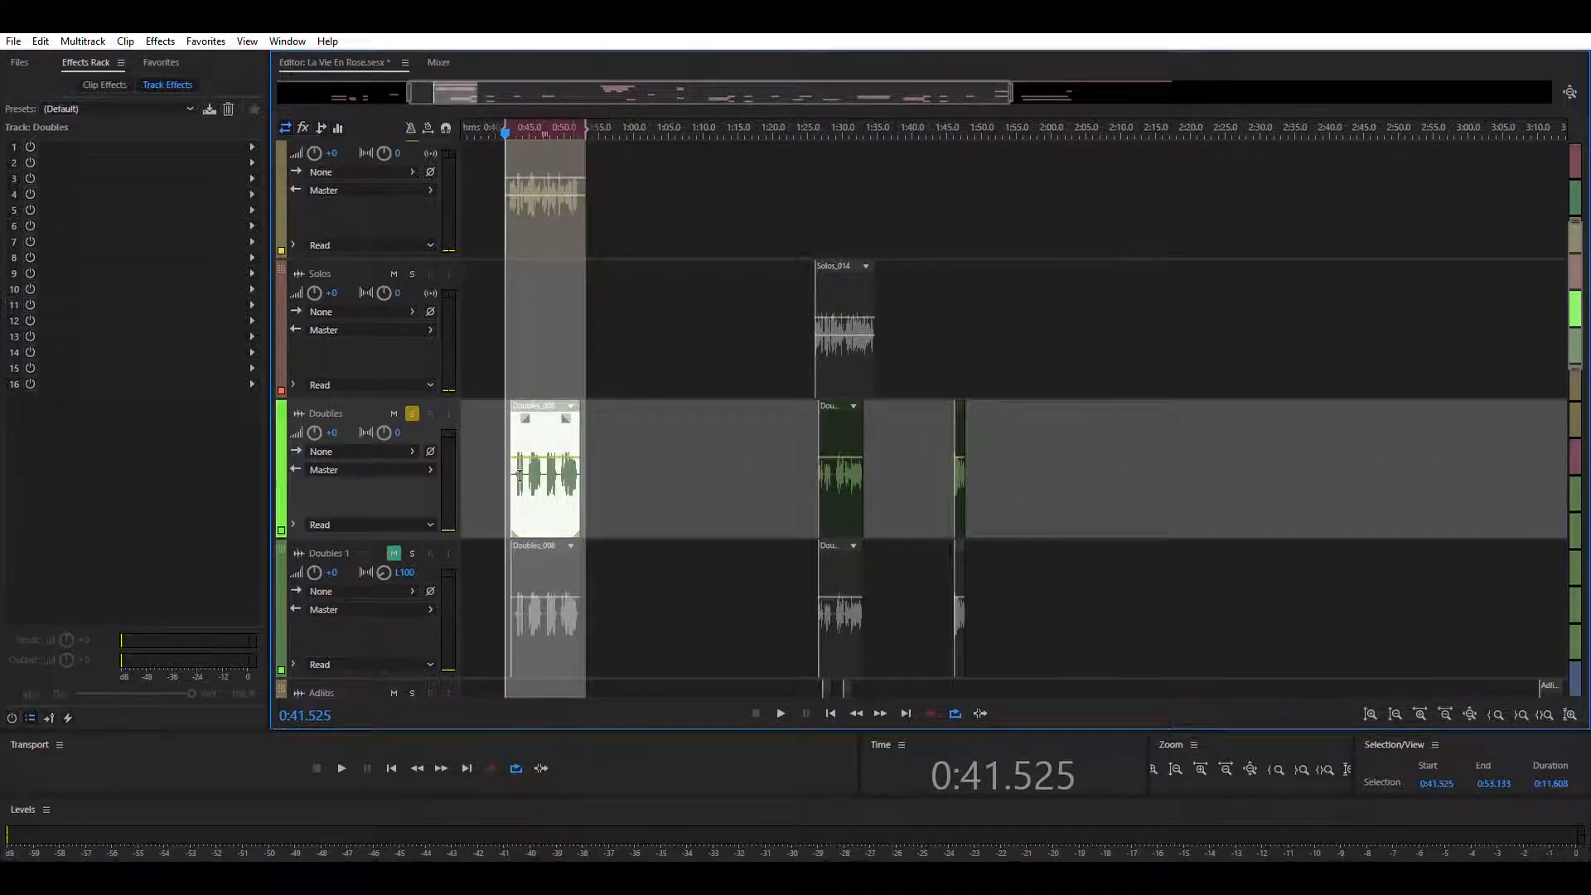
- Select all clips on the Doubles and Doubles 1 tracks together, and clear the selection
left_click_drag(702, 83, 592, 83)
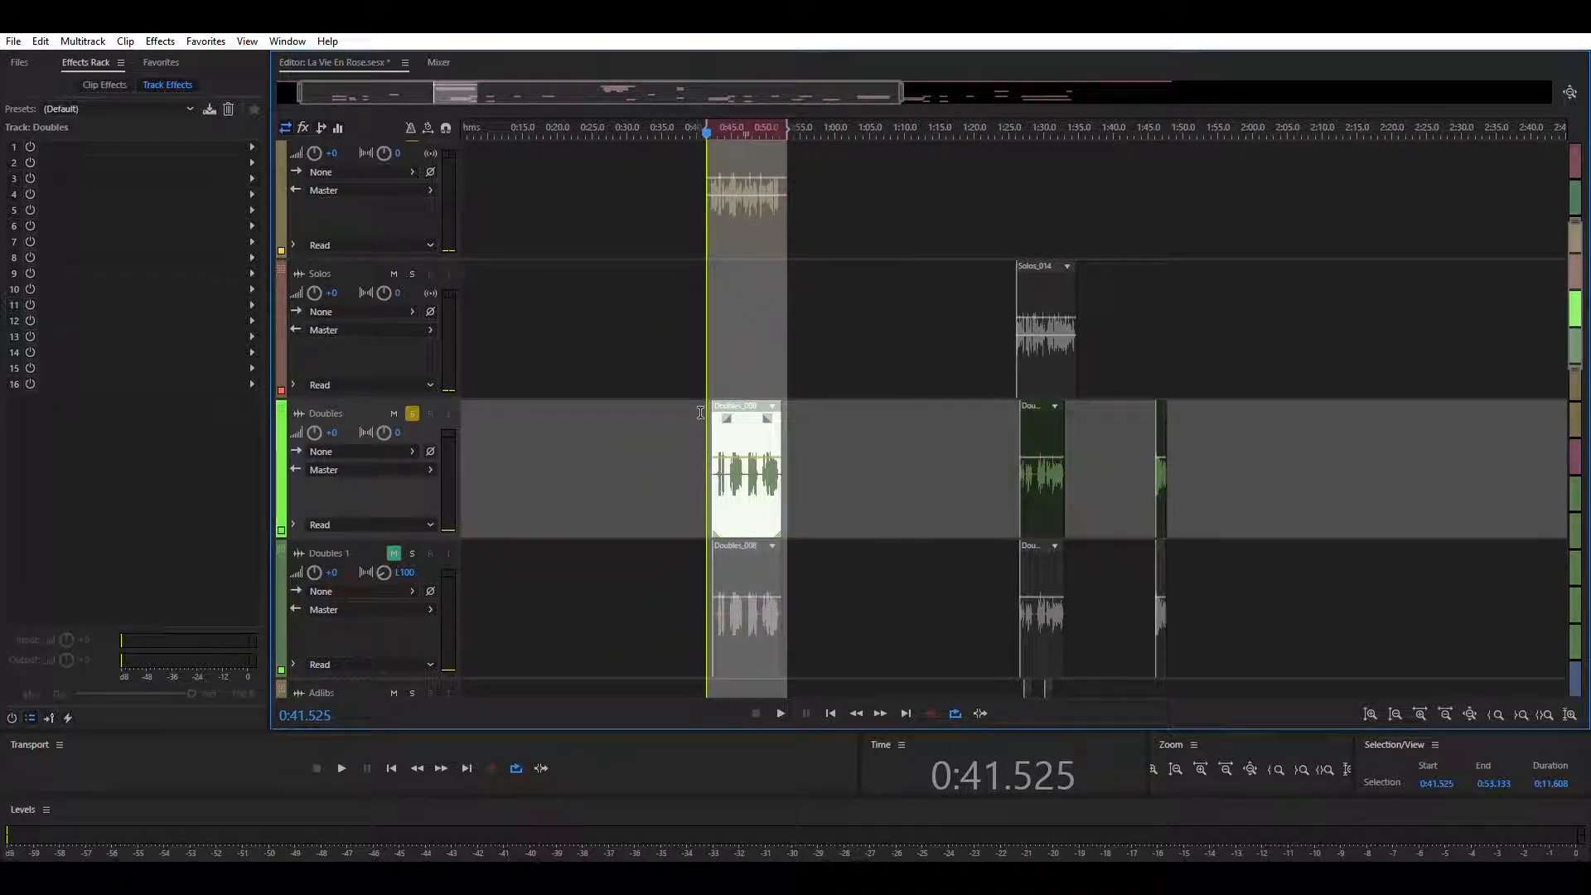
left_click(700, 413)
scroll(733, 402, "down", 2)
left_click_drag(1225, 493, 457, 321)
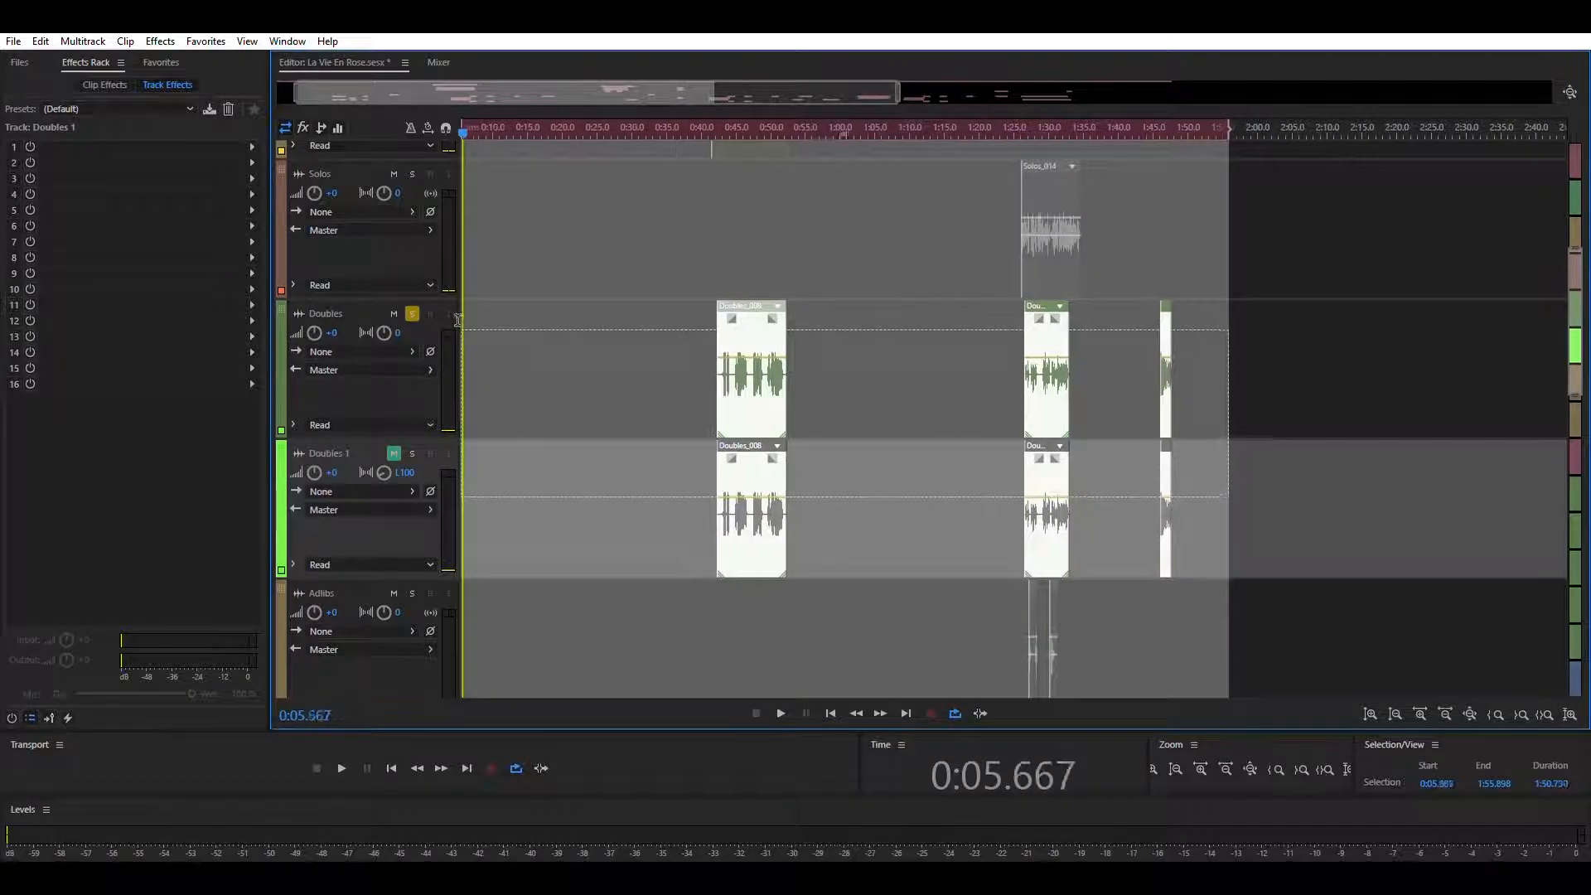
left_click(755, 377)
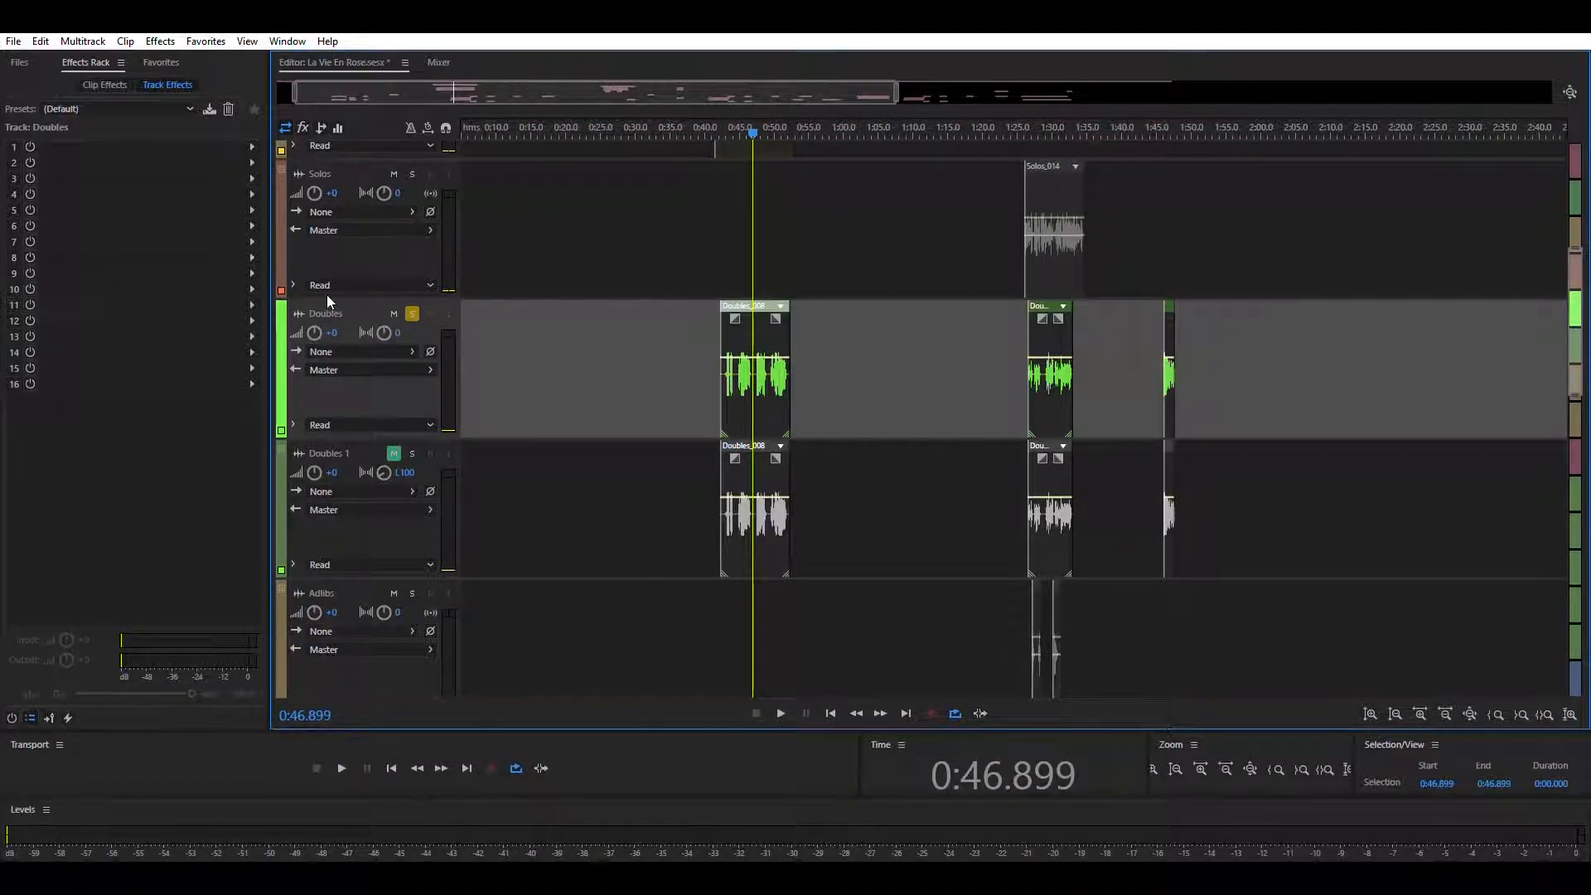
left_click(543, 338)
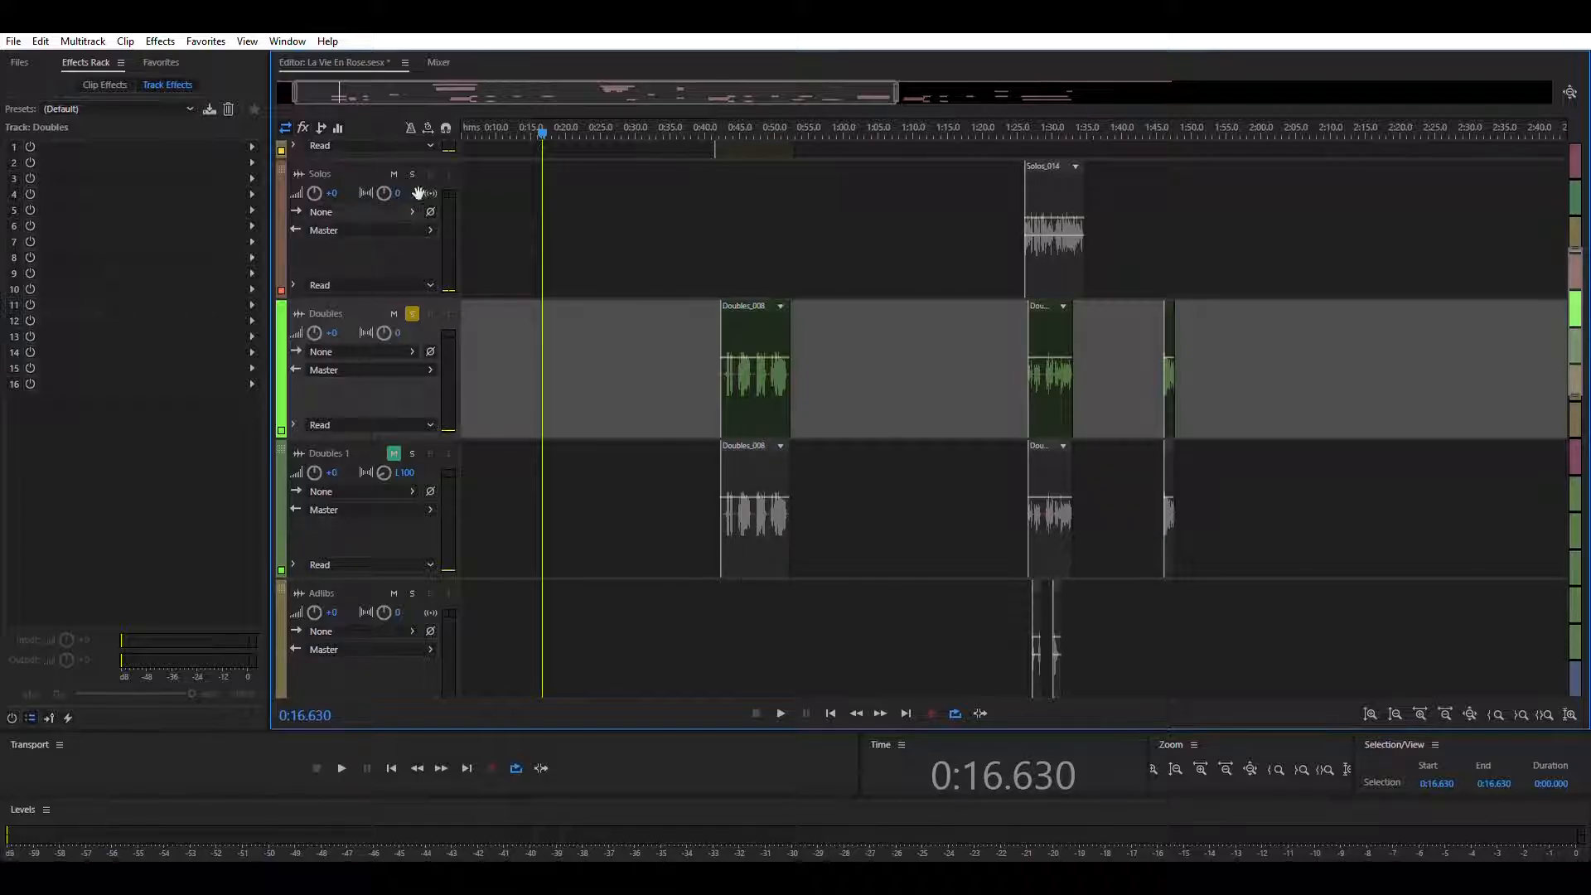
- Delete the existing Doubles 1 track and duplicate the Doubles track to recreate it
left_click(363, 161)
left_click(368, 315)
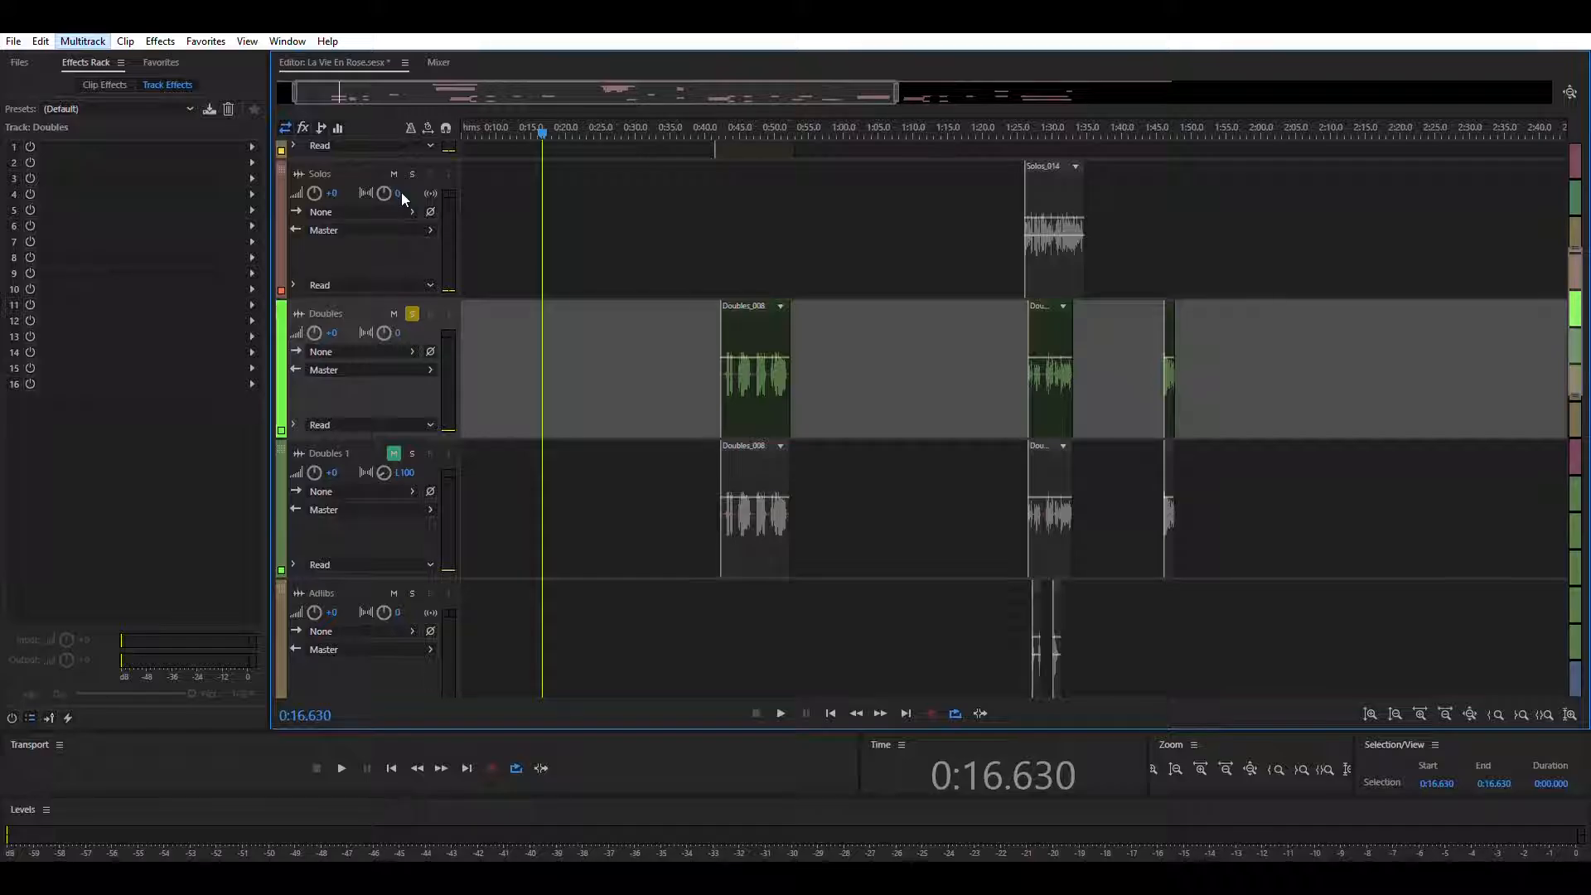
left_click(605, 444)
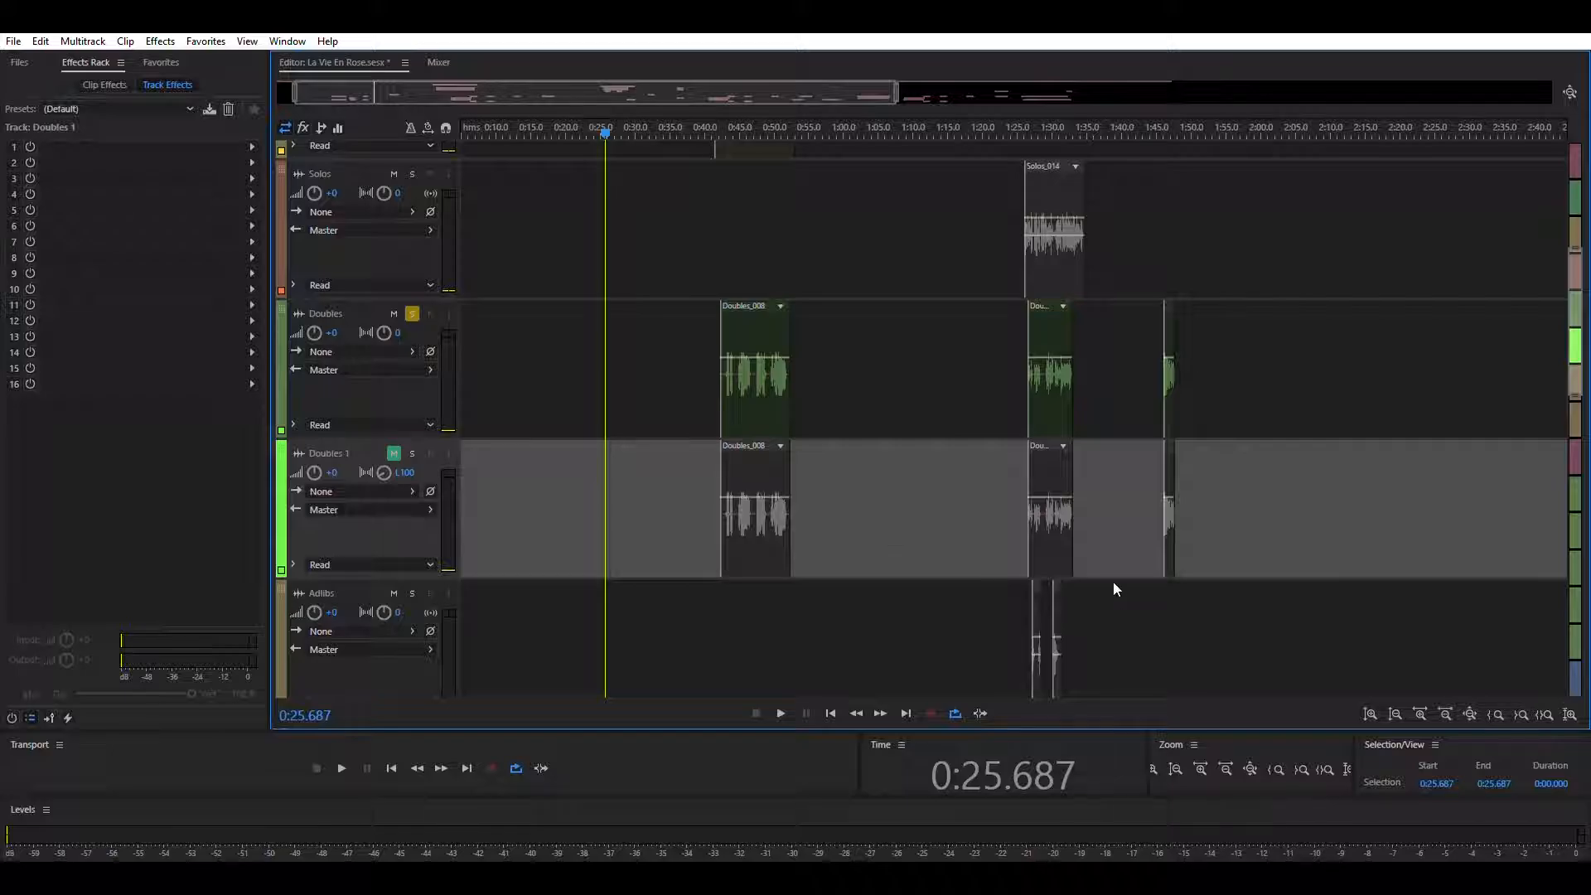
left_click(362, 306)
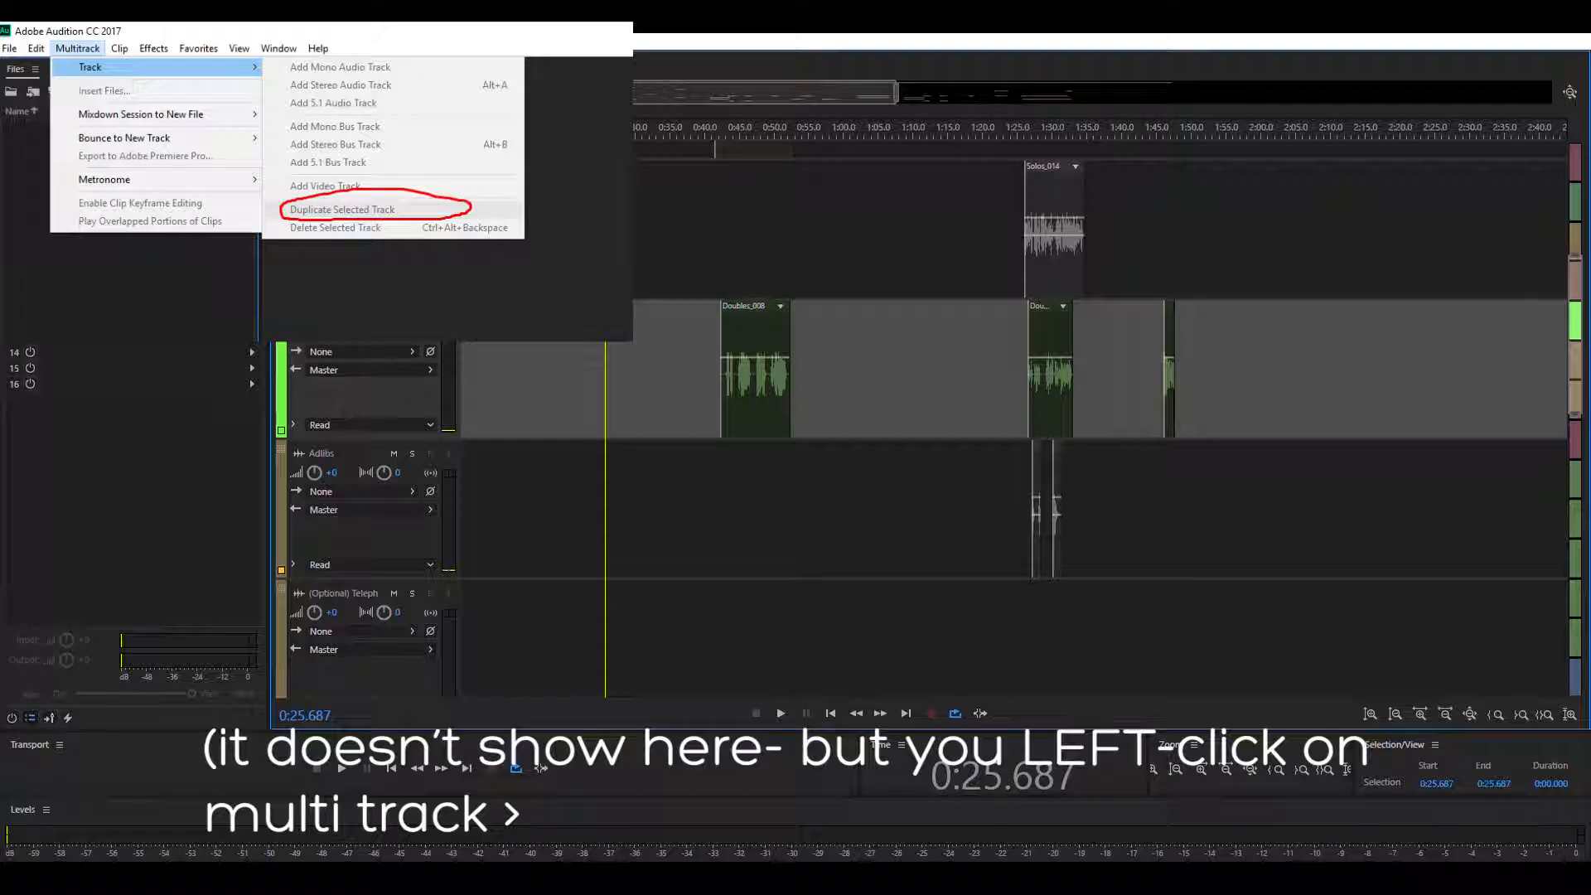
left_click(1146, 428)
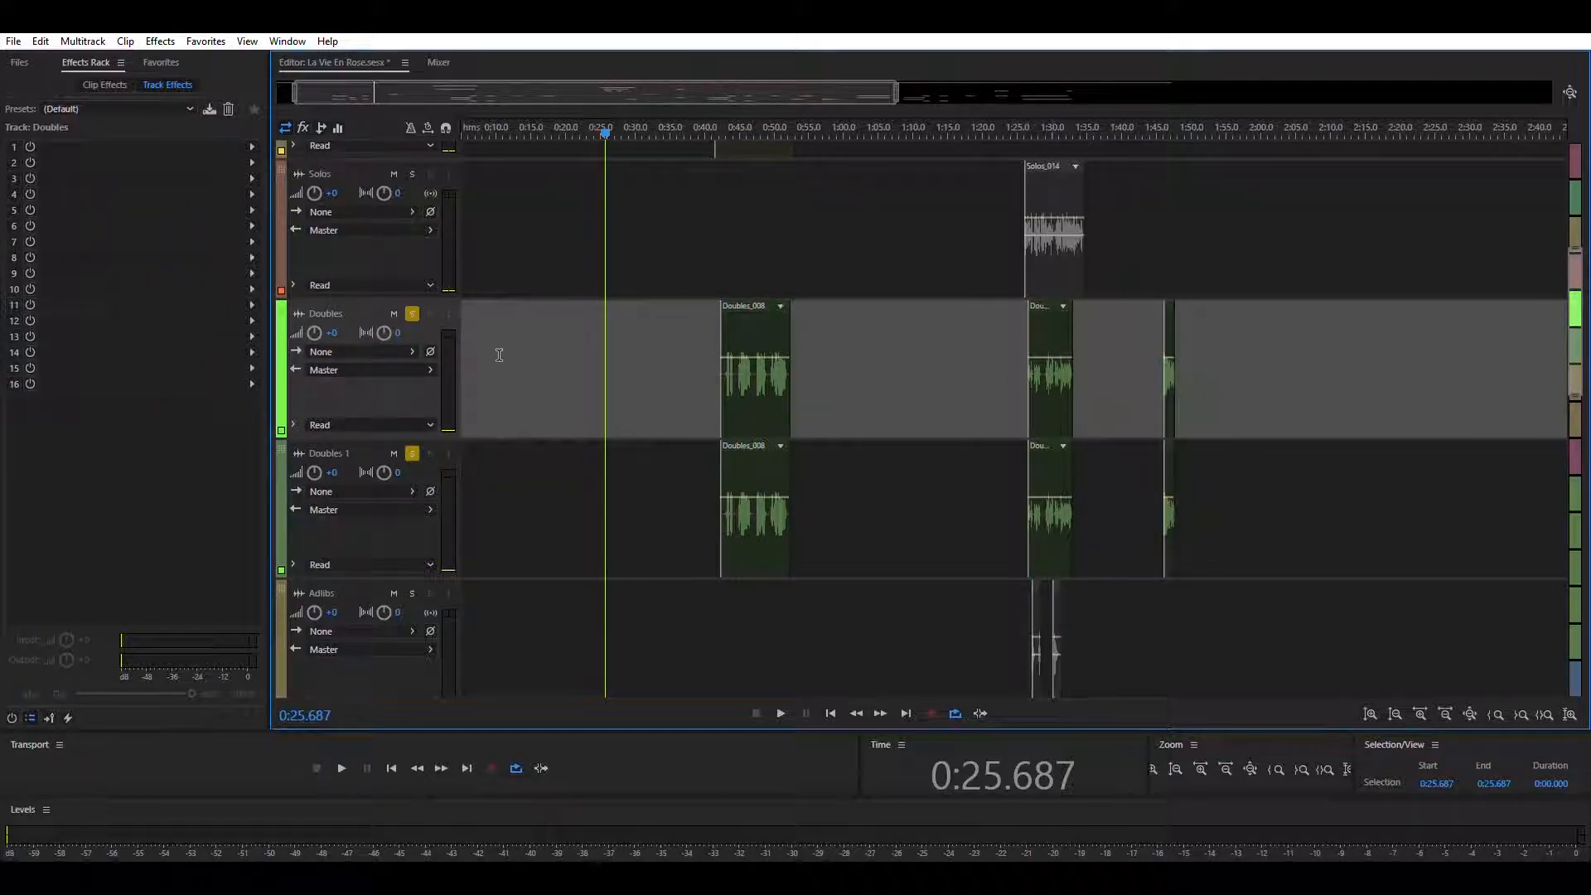
left_click_drag(749, 94, 924, 96)
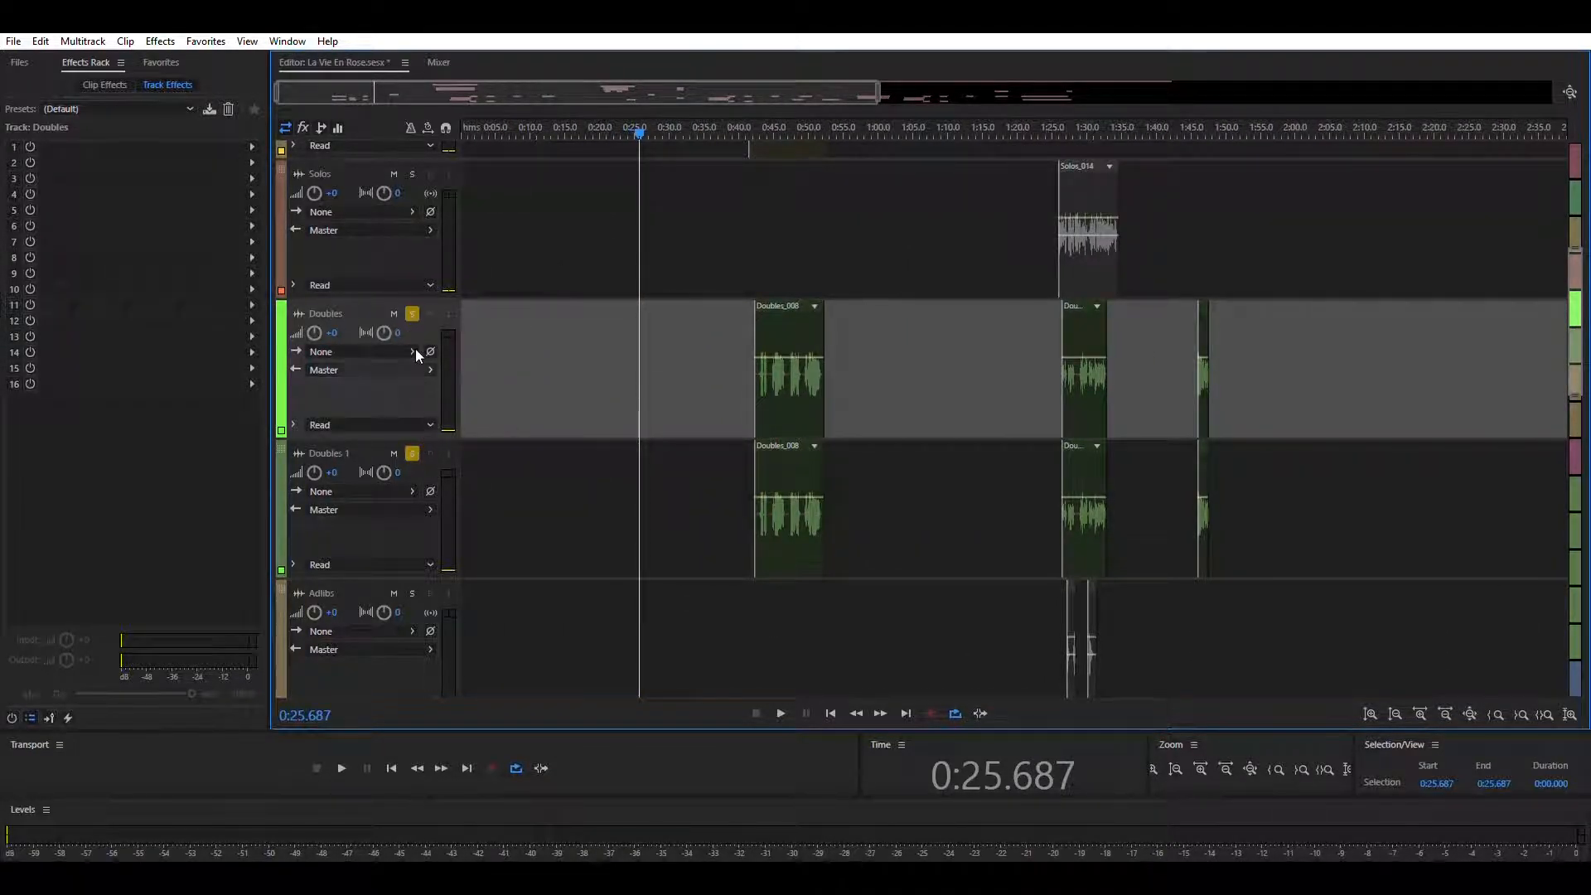
left_click(340, 314)
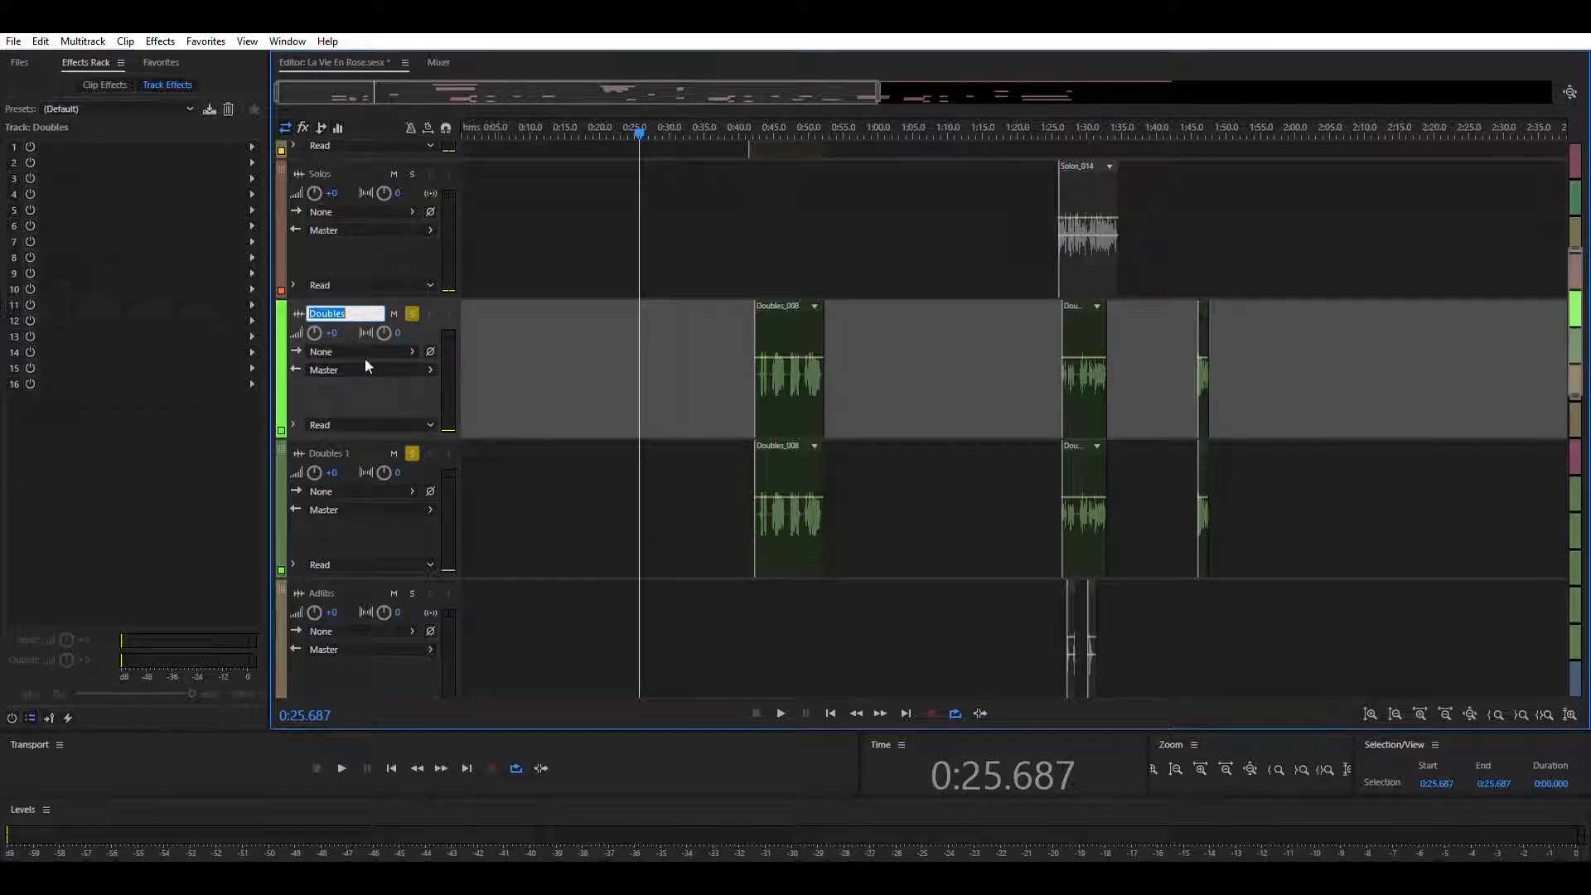
left_click(561, 392)
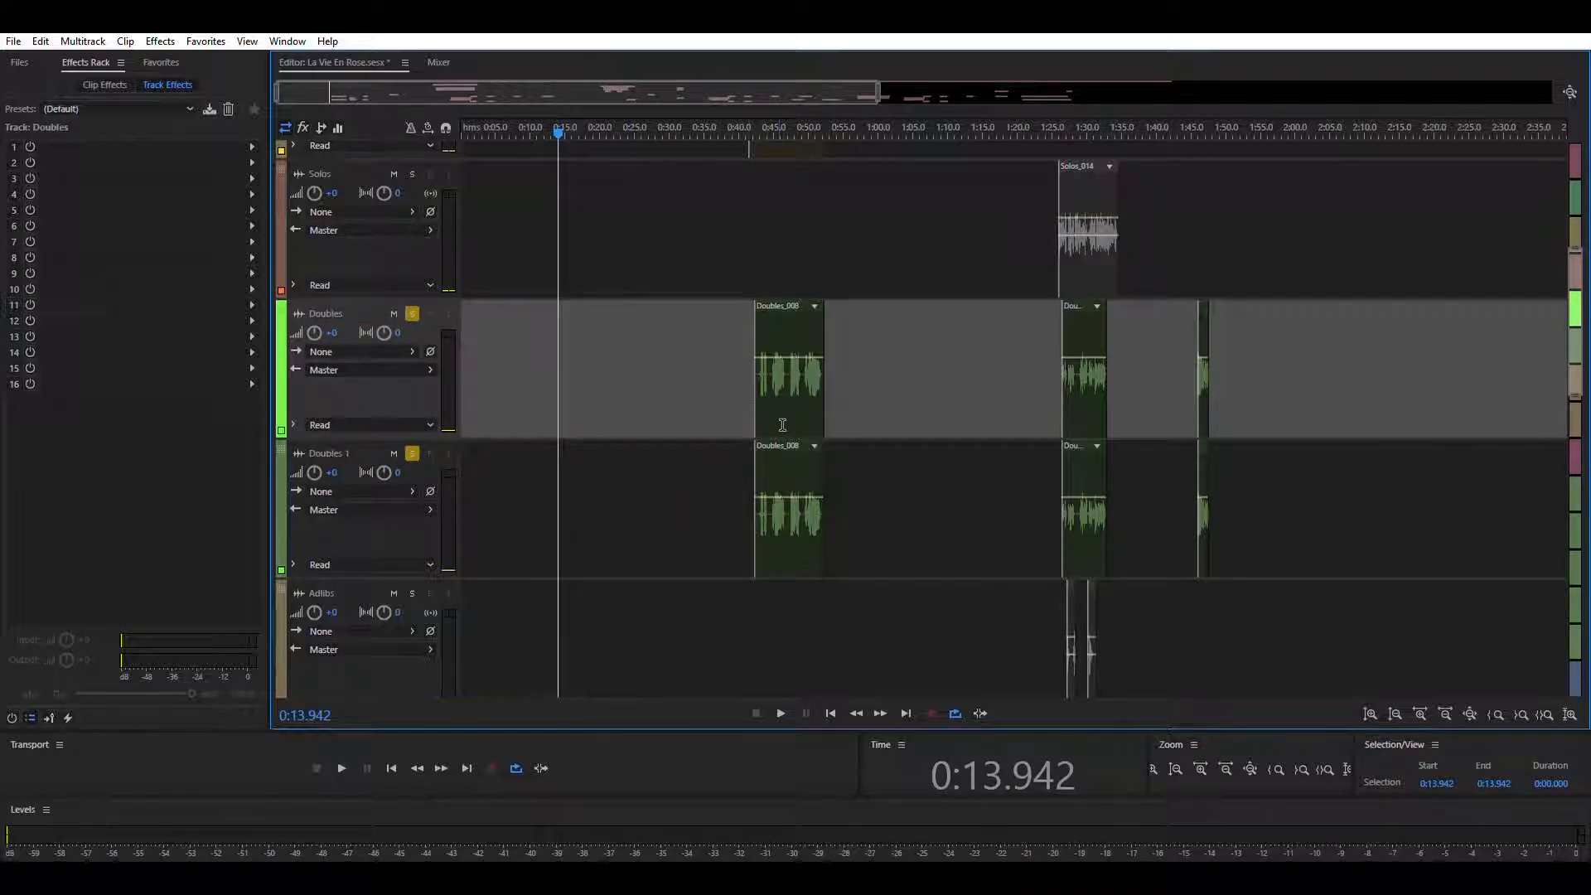
- Select the Doubles track's Doubles_008 clip over a range of about 0:41.8 to 0:53.3
left_click(741, 458)
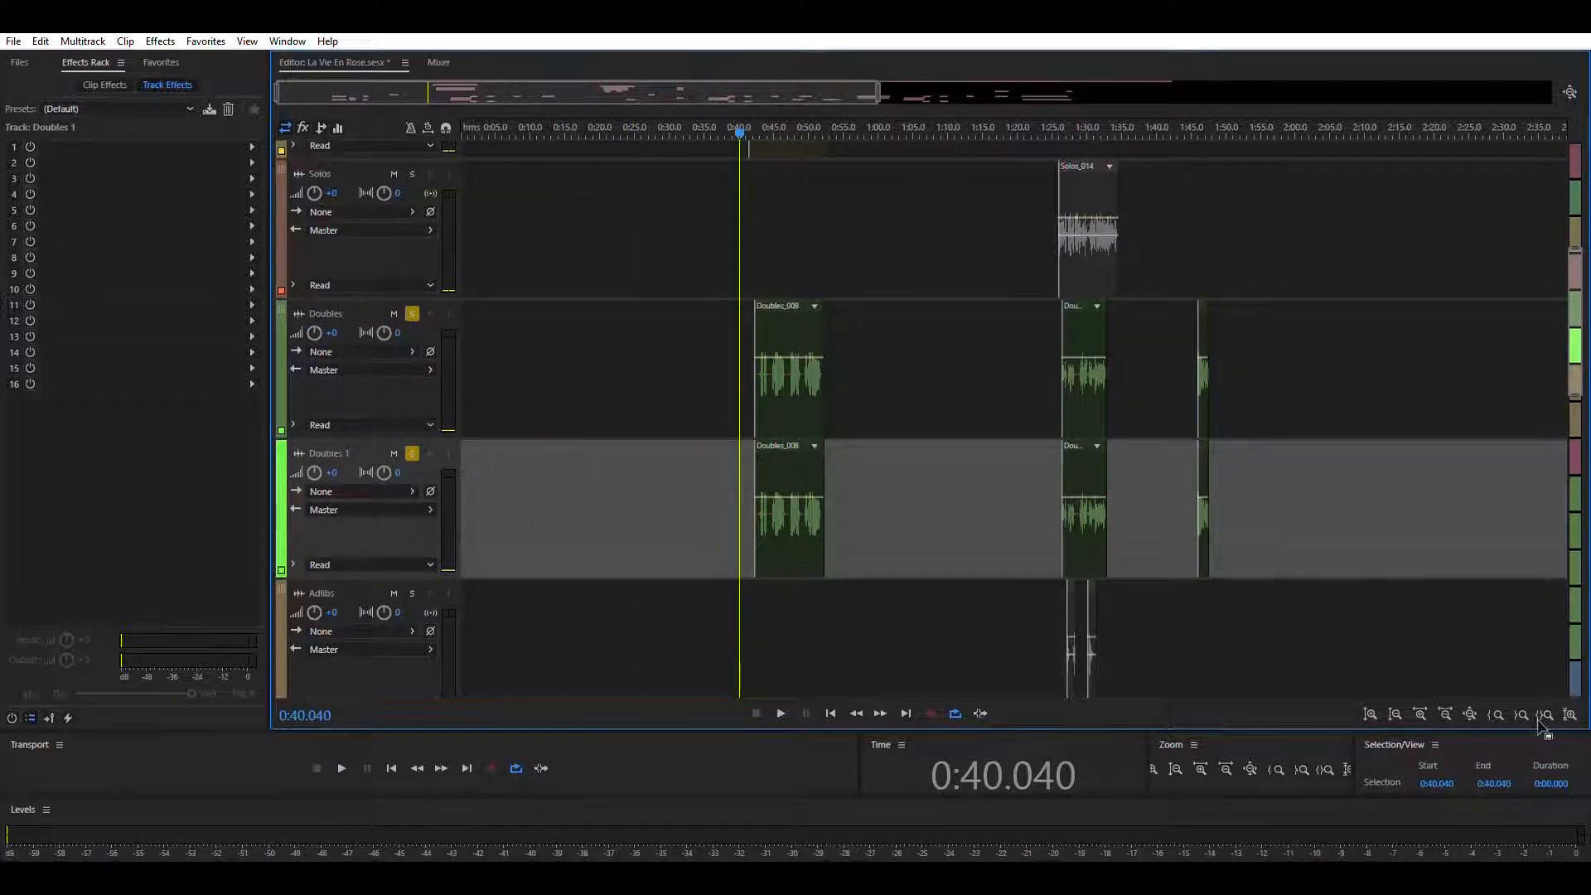
left_click(1420, 705)
left_click(1420, 704)
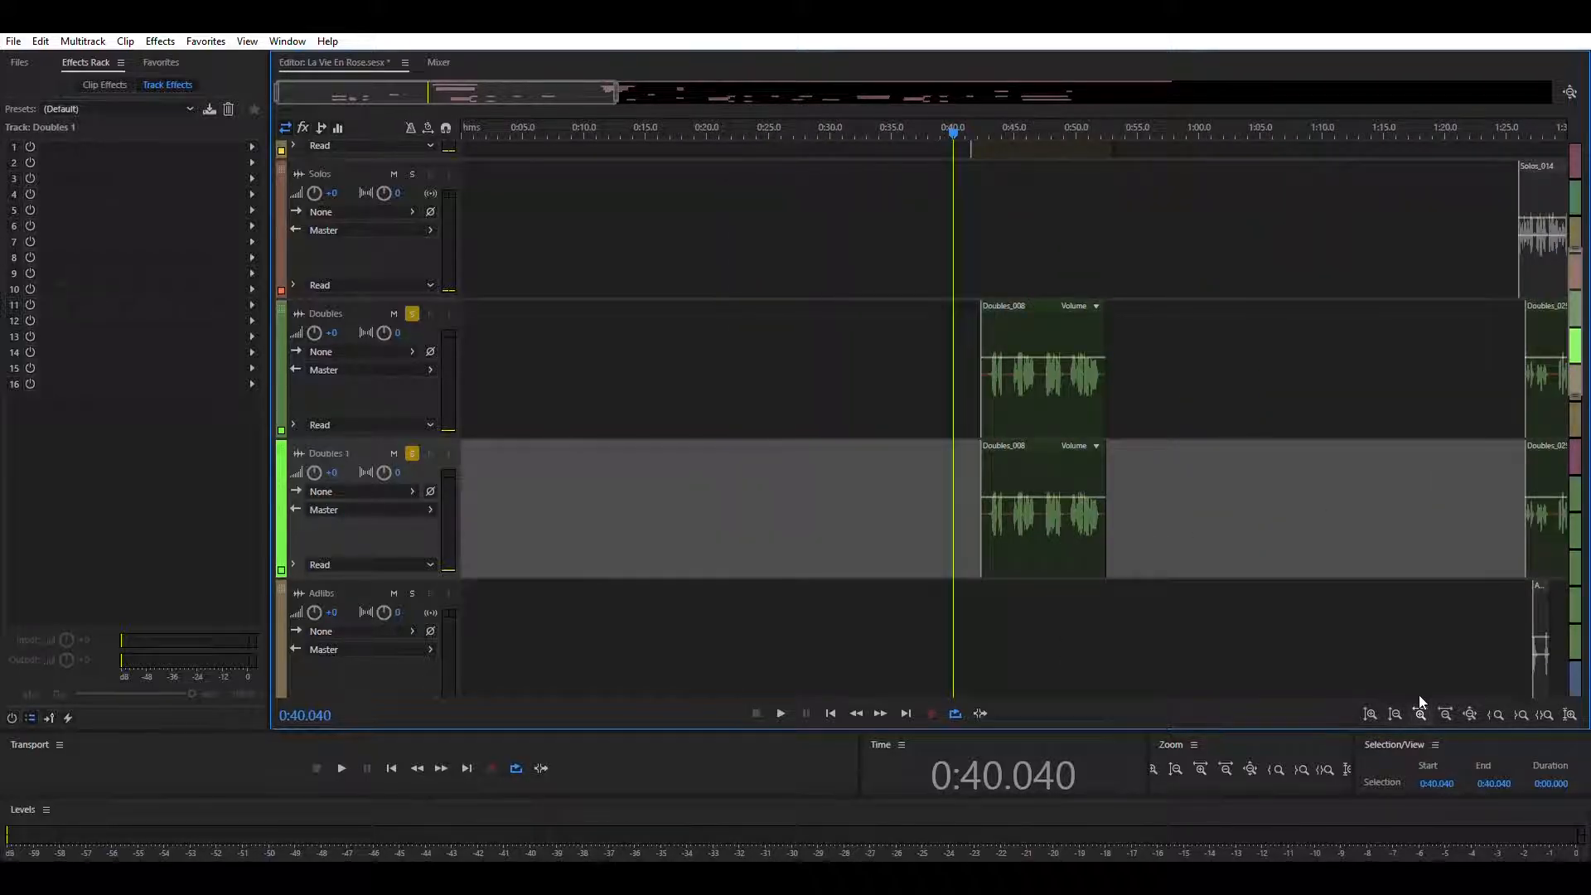
left_click(1420, 704)
left_click_drag(481, 92, 527, 92)
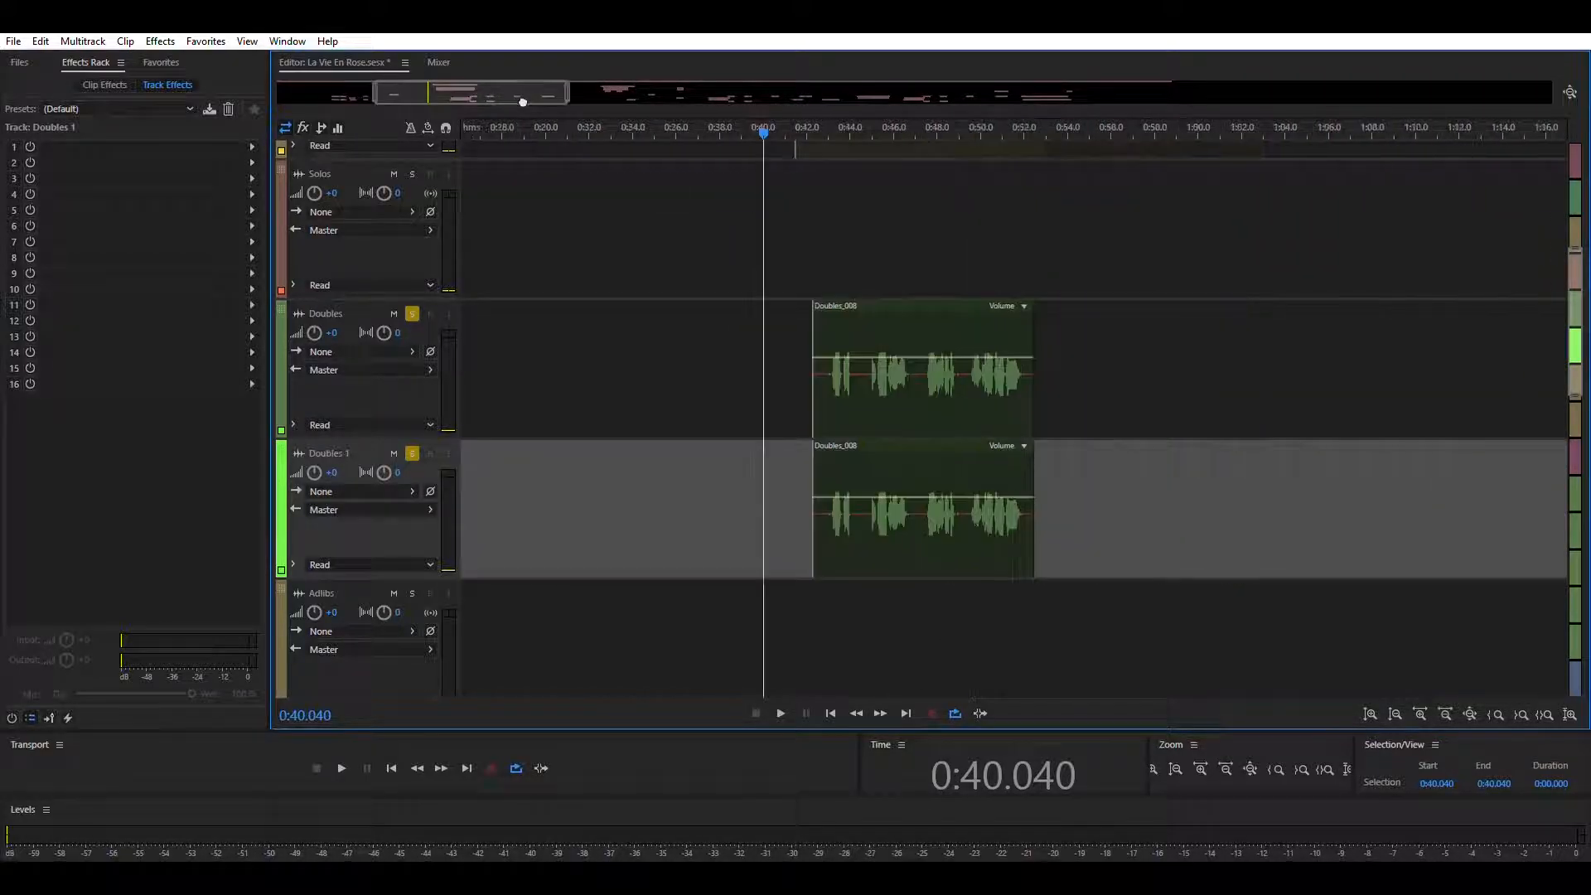
left_click_drag(801, 352, 1051, 401)
scroll(1060, 433, "up", 2)
scroll(1060, 432, "down", 4)
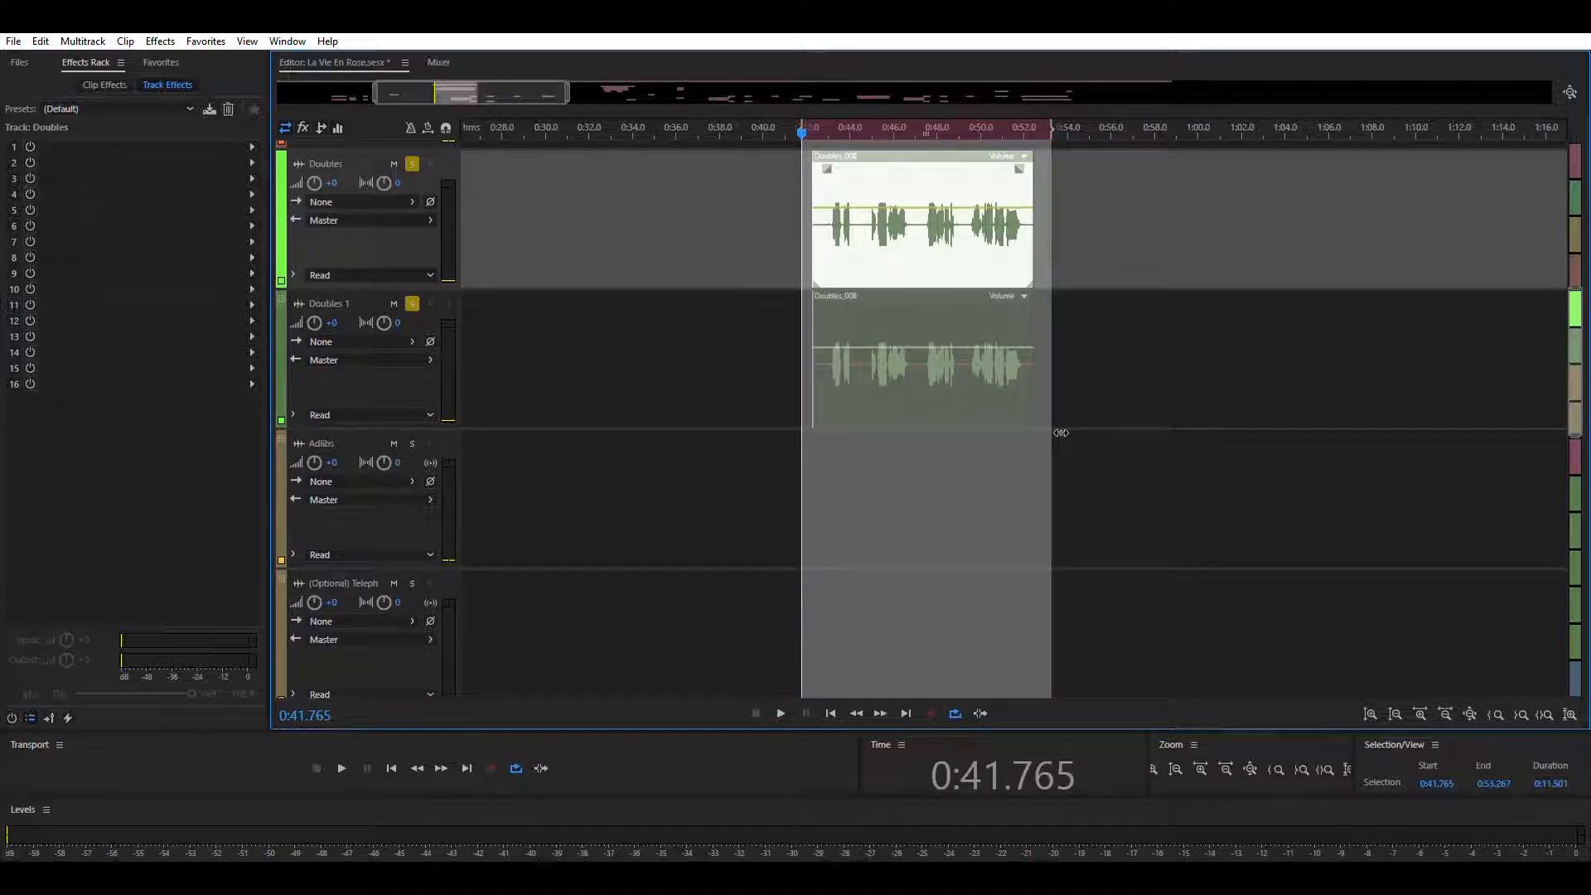
- Play the selected range with the upper Solos, Doubles and duplicate Doubles 1 tracks soloed, checking the level meters
scroll(1061, 433, "up", 2)
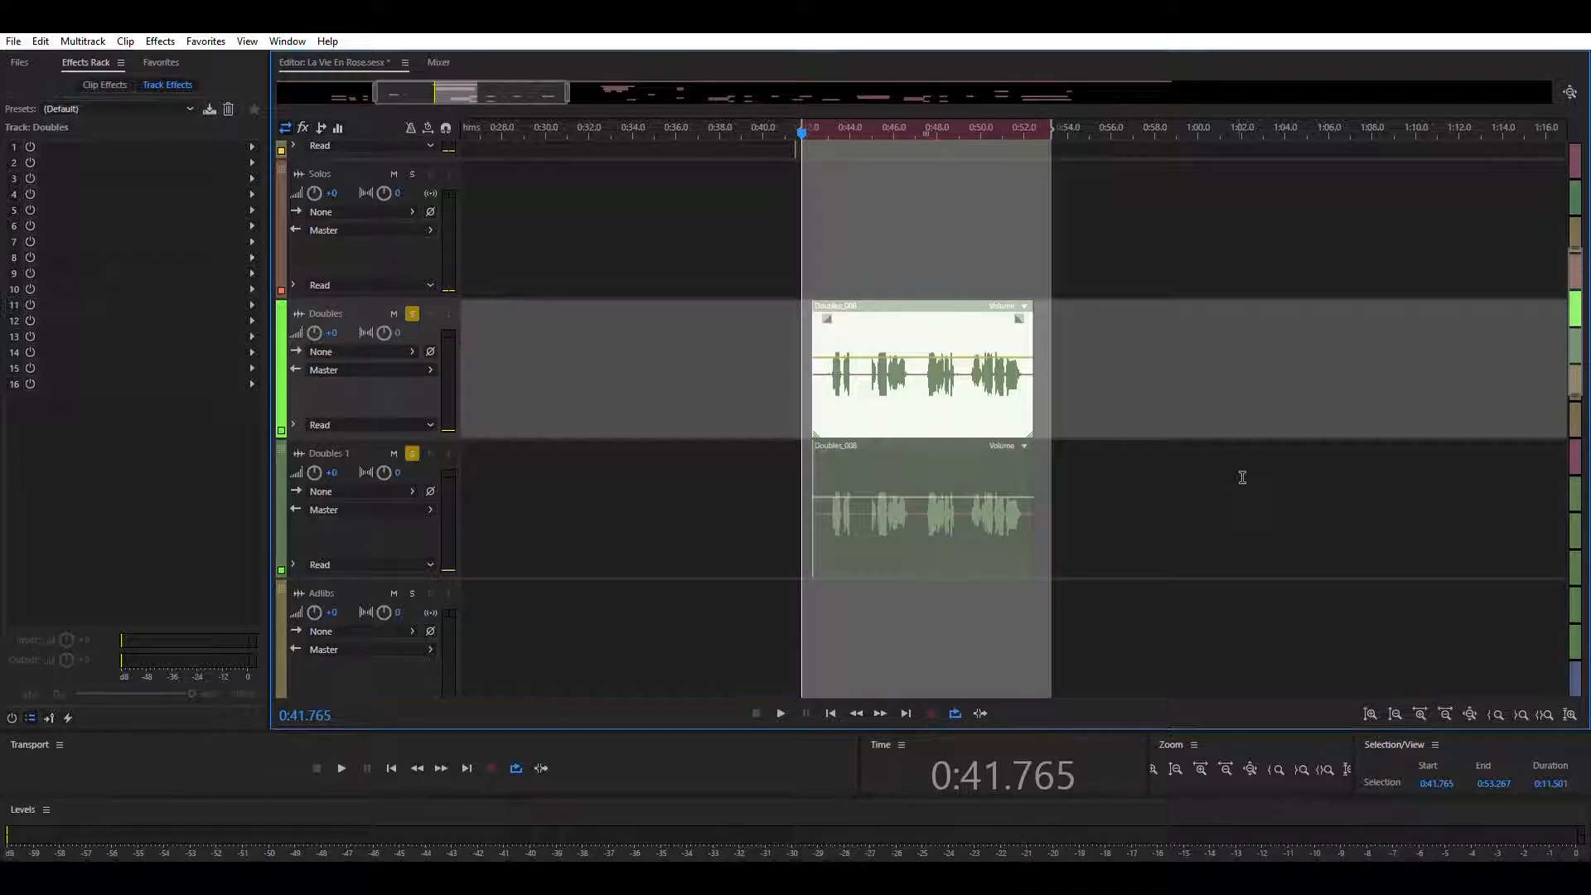
scroll(1239, 476, "up", 4)
scroll(1237, 473, "up", 3)
scroll(1234, 473, "down", 3)
key("space")
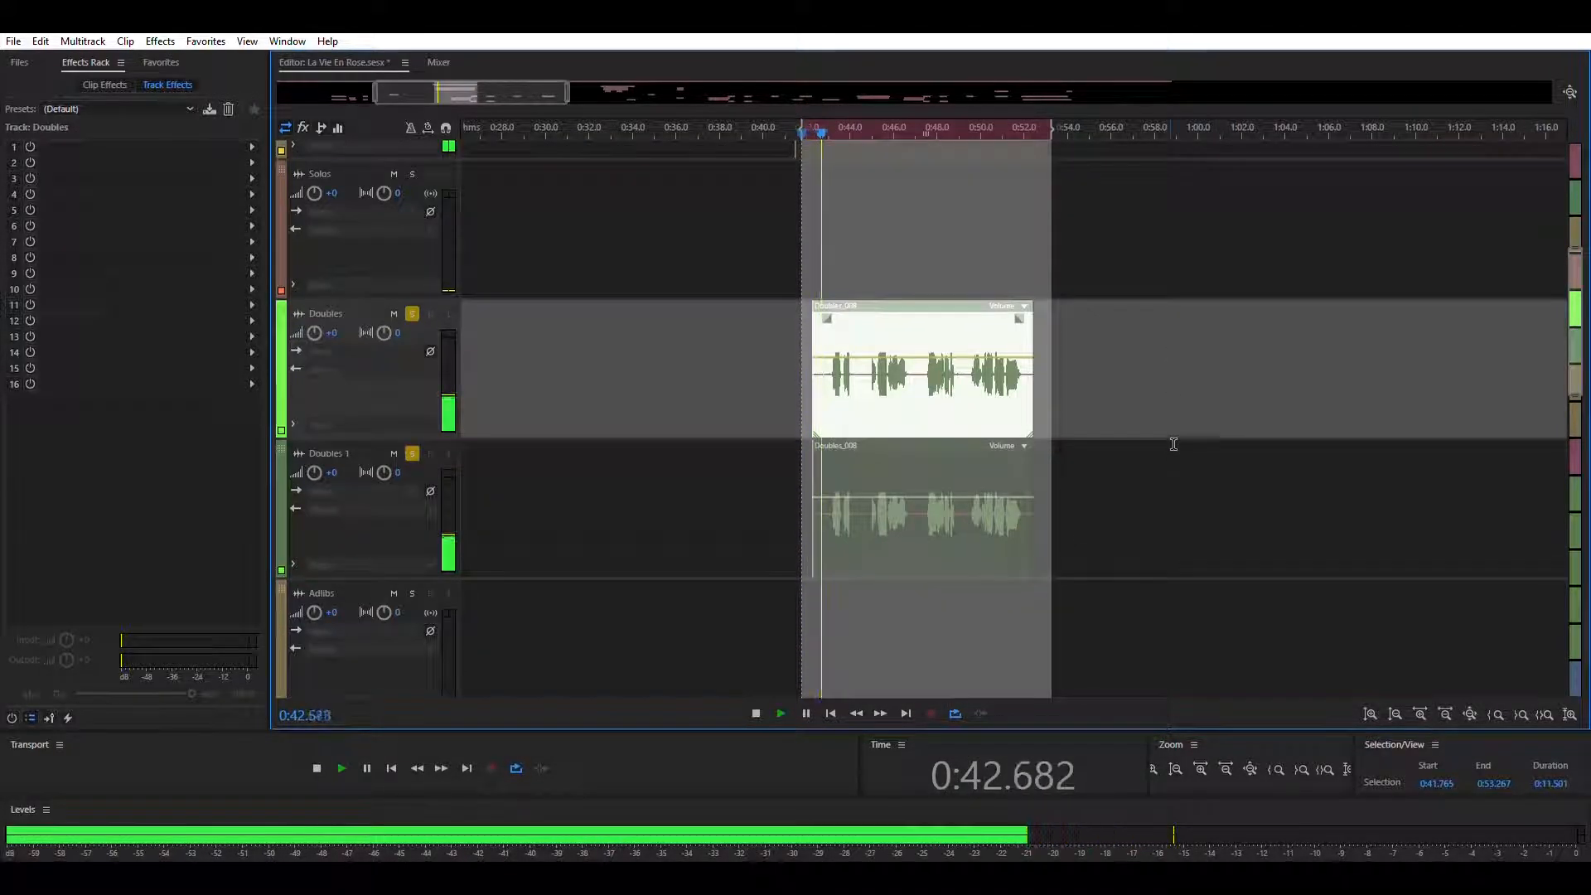
scroll(1172, 444, "down", 3)
scroll(1177, 437, "up", 3)
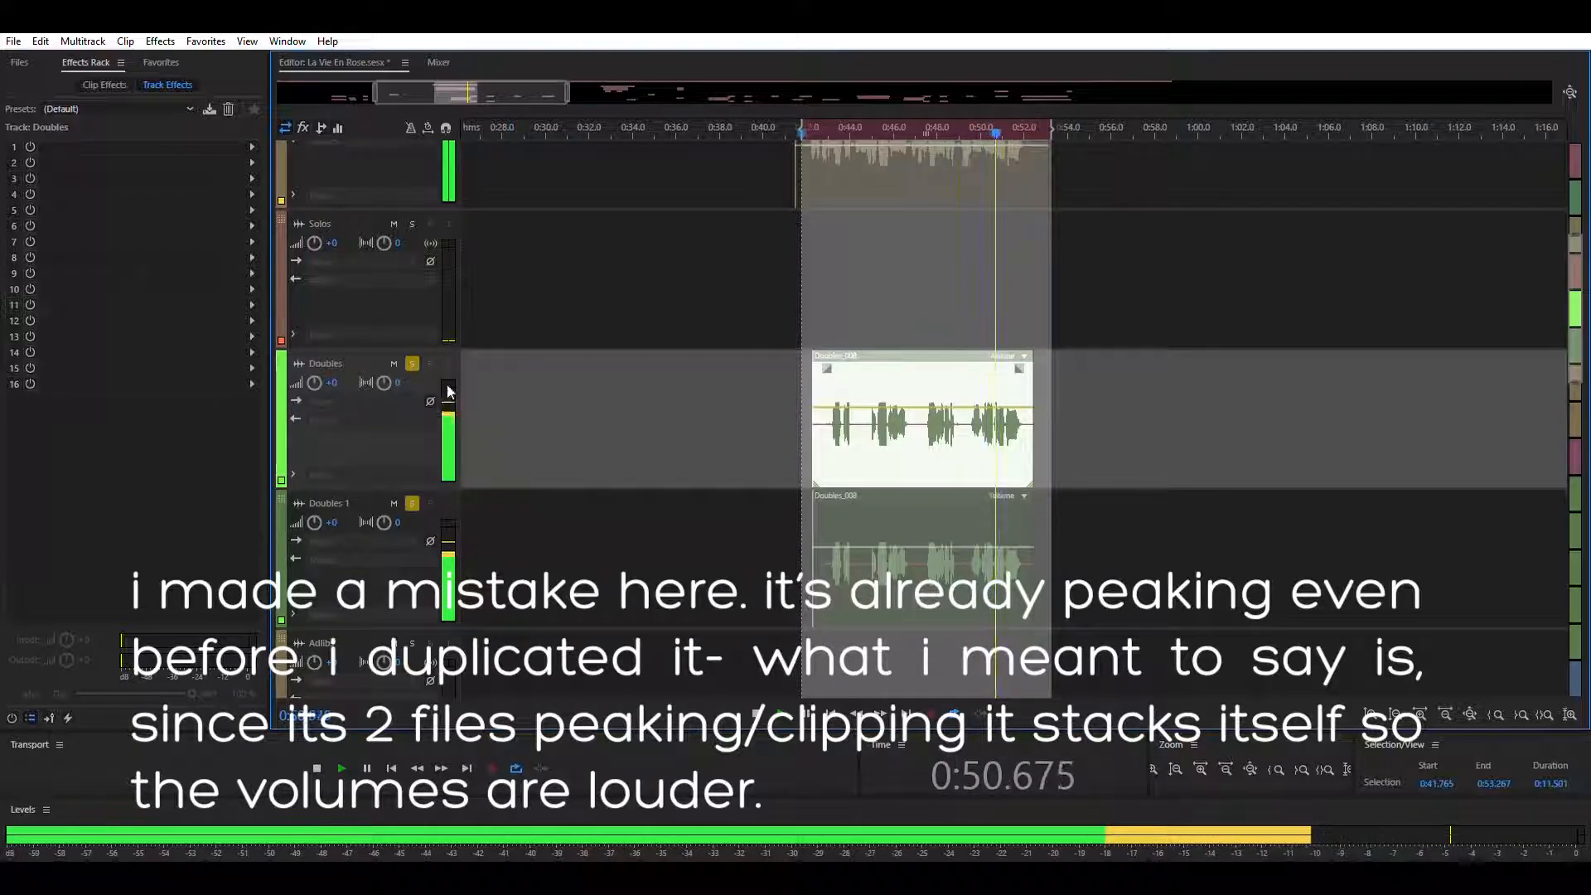
key("space")
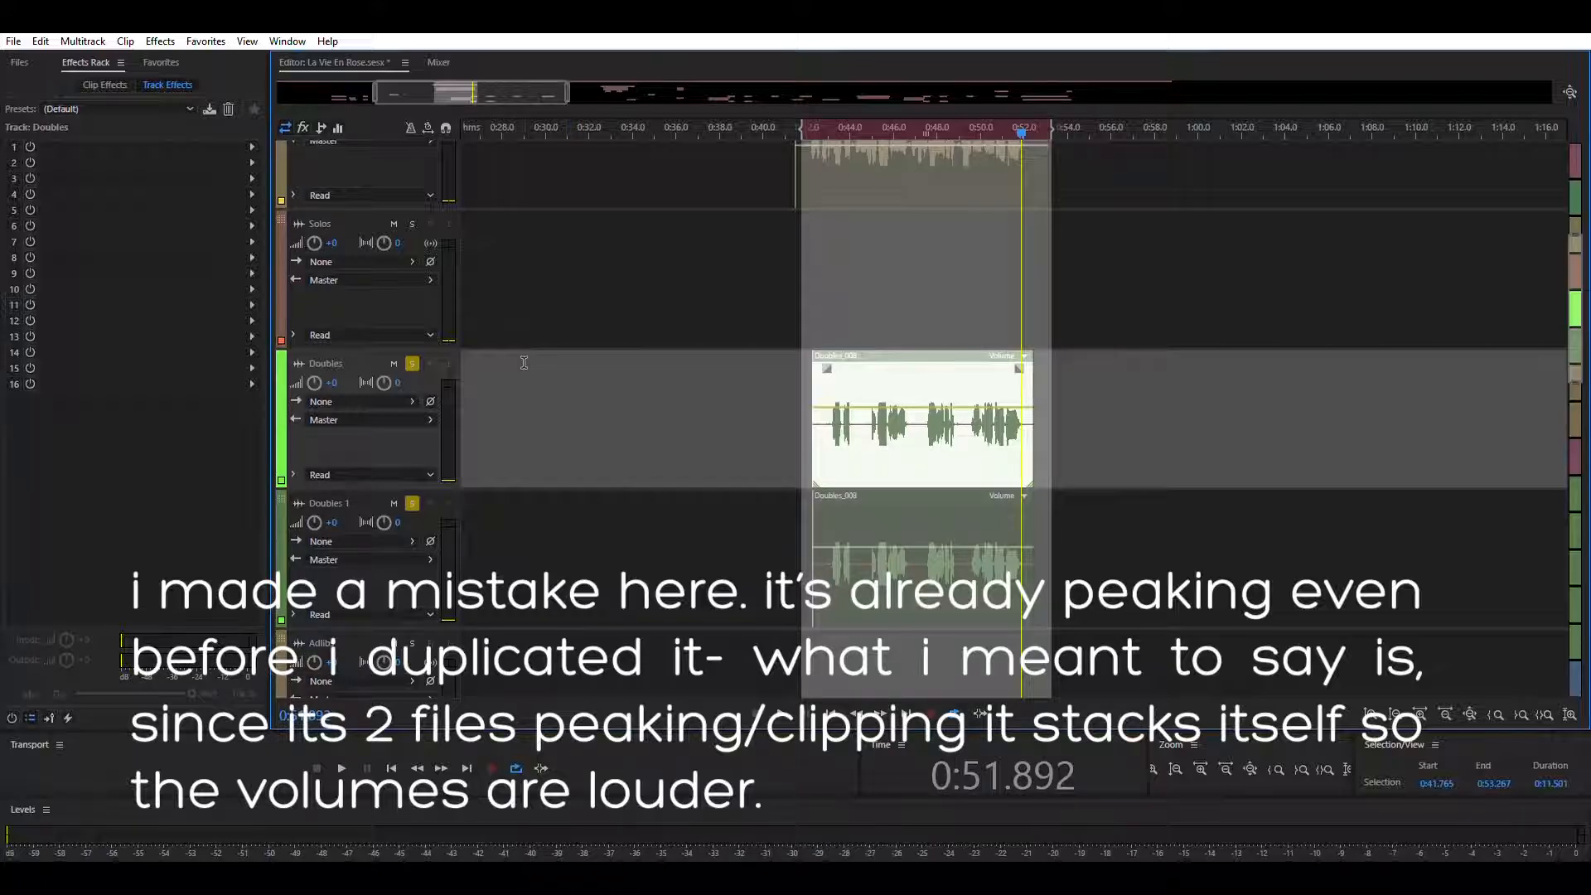
- Unsolo the Doubles track and play from about 0:43.3 to hear Doubles 1 with the upper Solos track
left_click(412, 363)
scroll(412, 360, "up", 3)
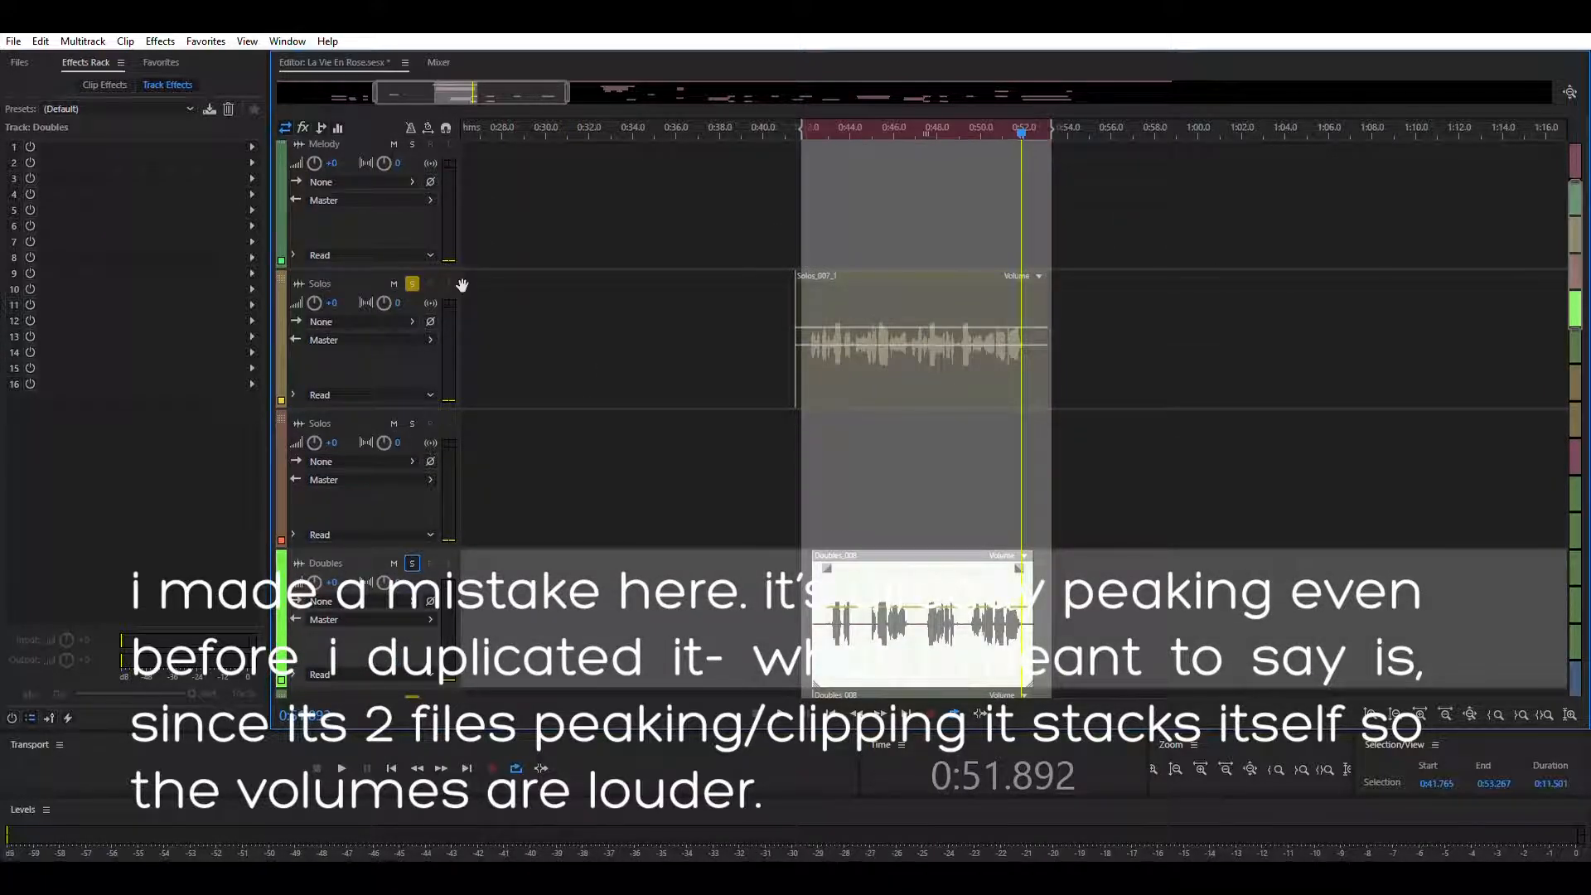
scroll(419, 265, "down", 3)
key("space")
left_click(838, 248)
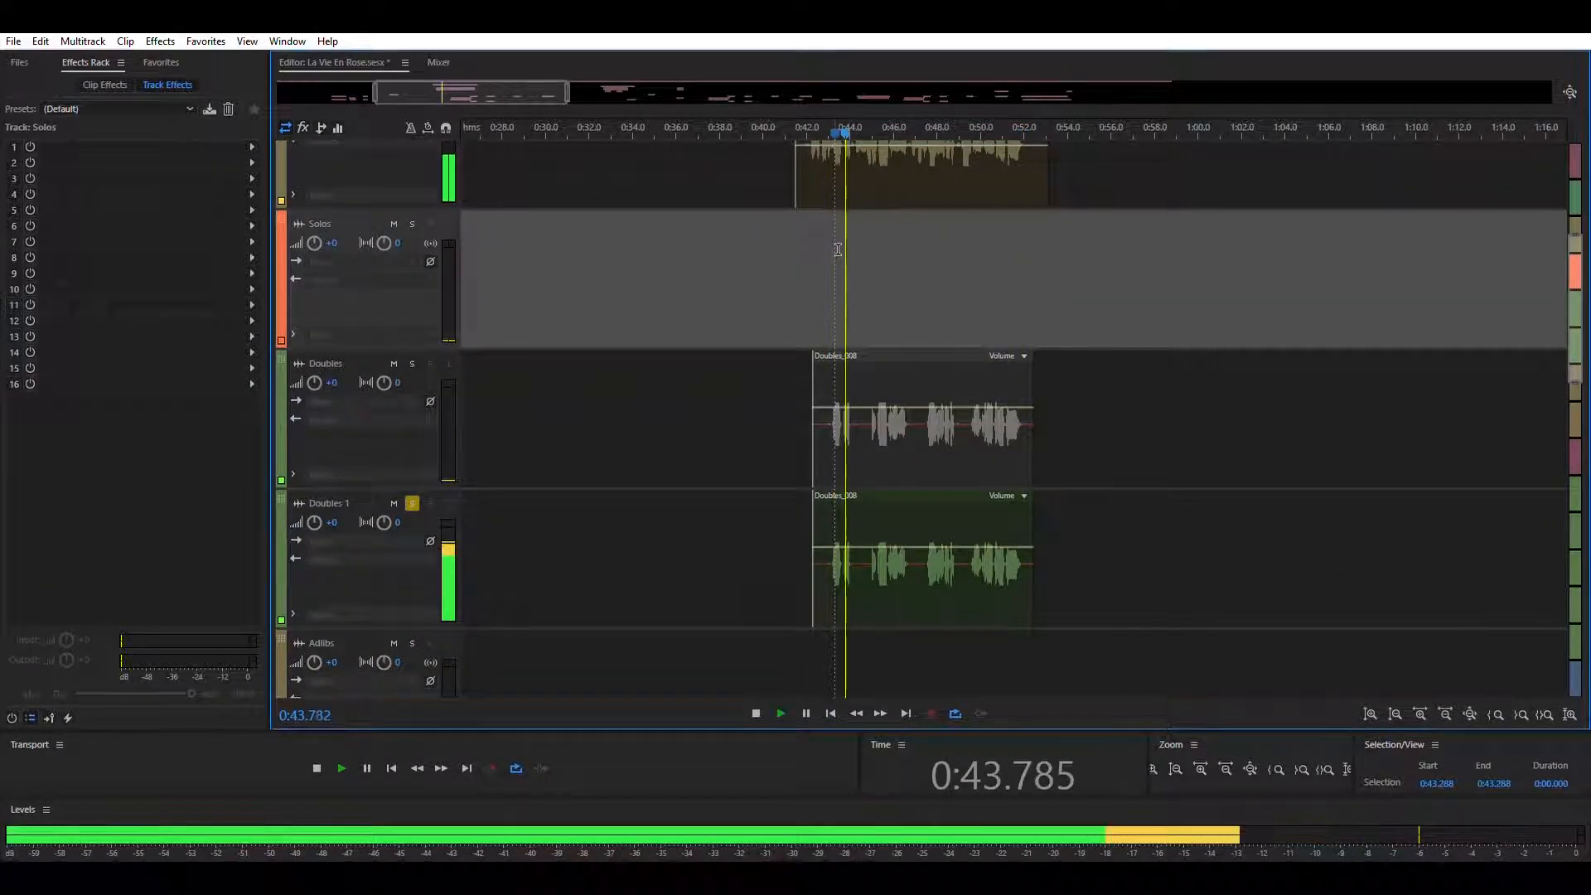
- Select both Doubles_008 clips over about 0:41.6 to 0:53.6, and play them with the Doubles track soloed again
left_click_drag(797, 375, 1059, 447)
key("space")
left_click(412, 363)
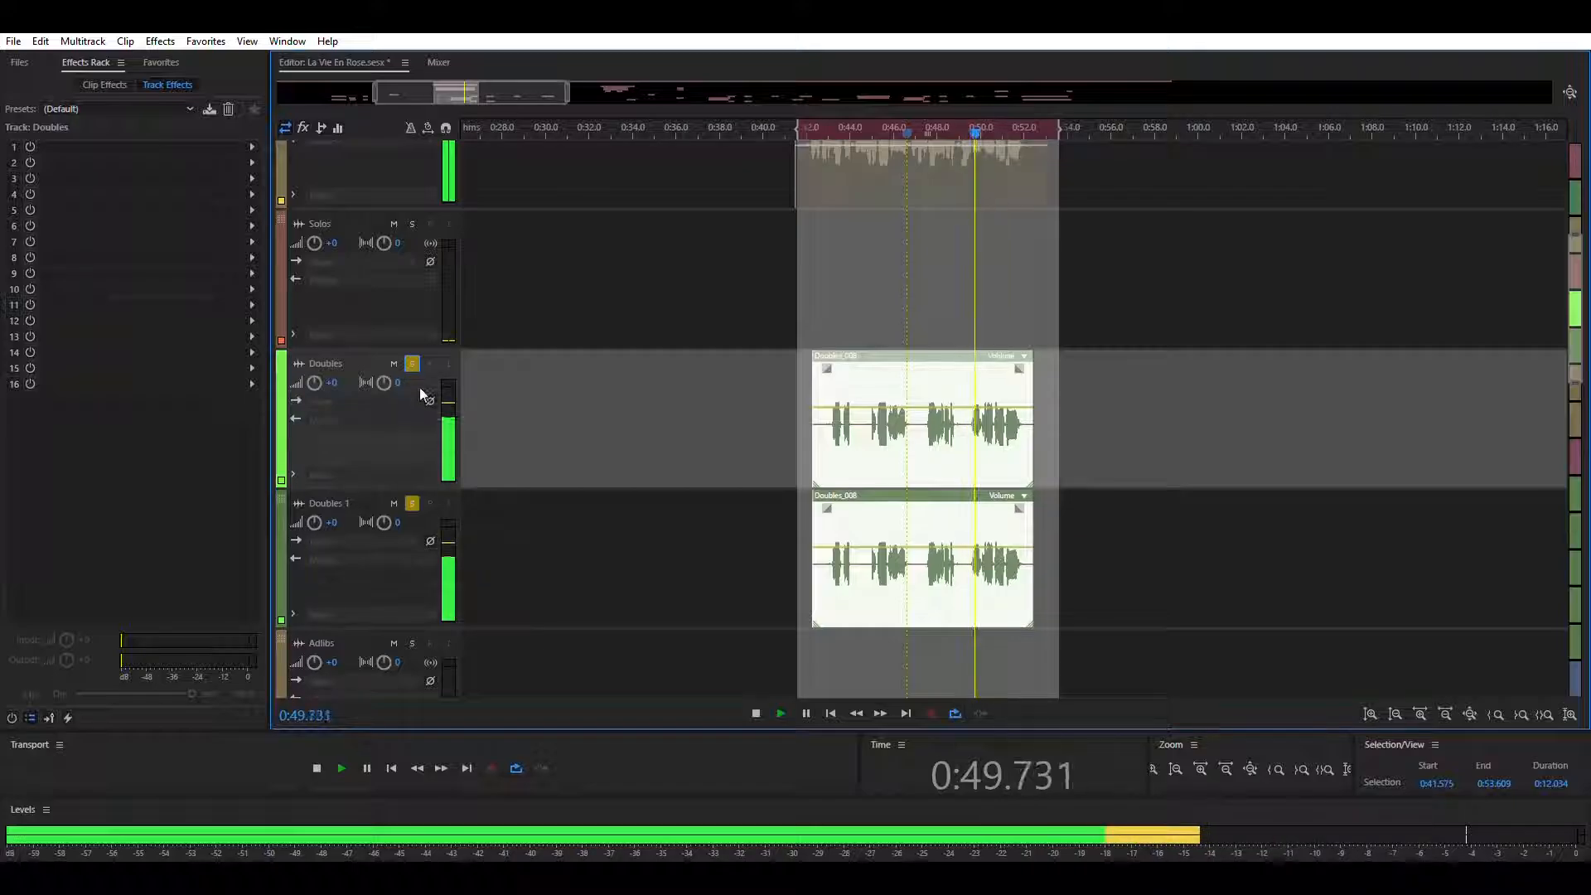
key("space")
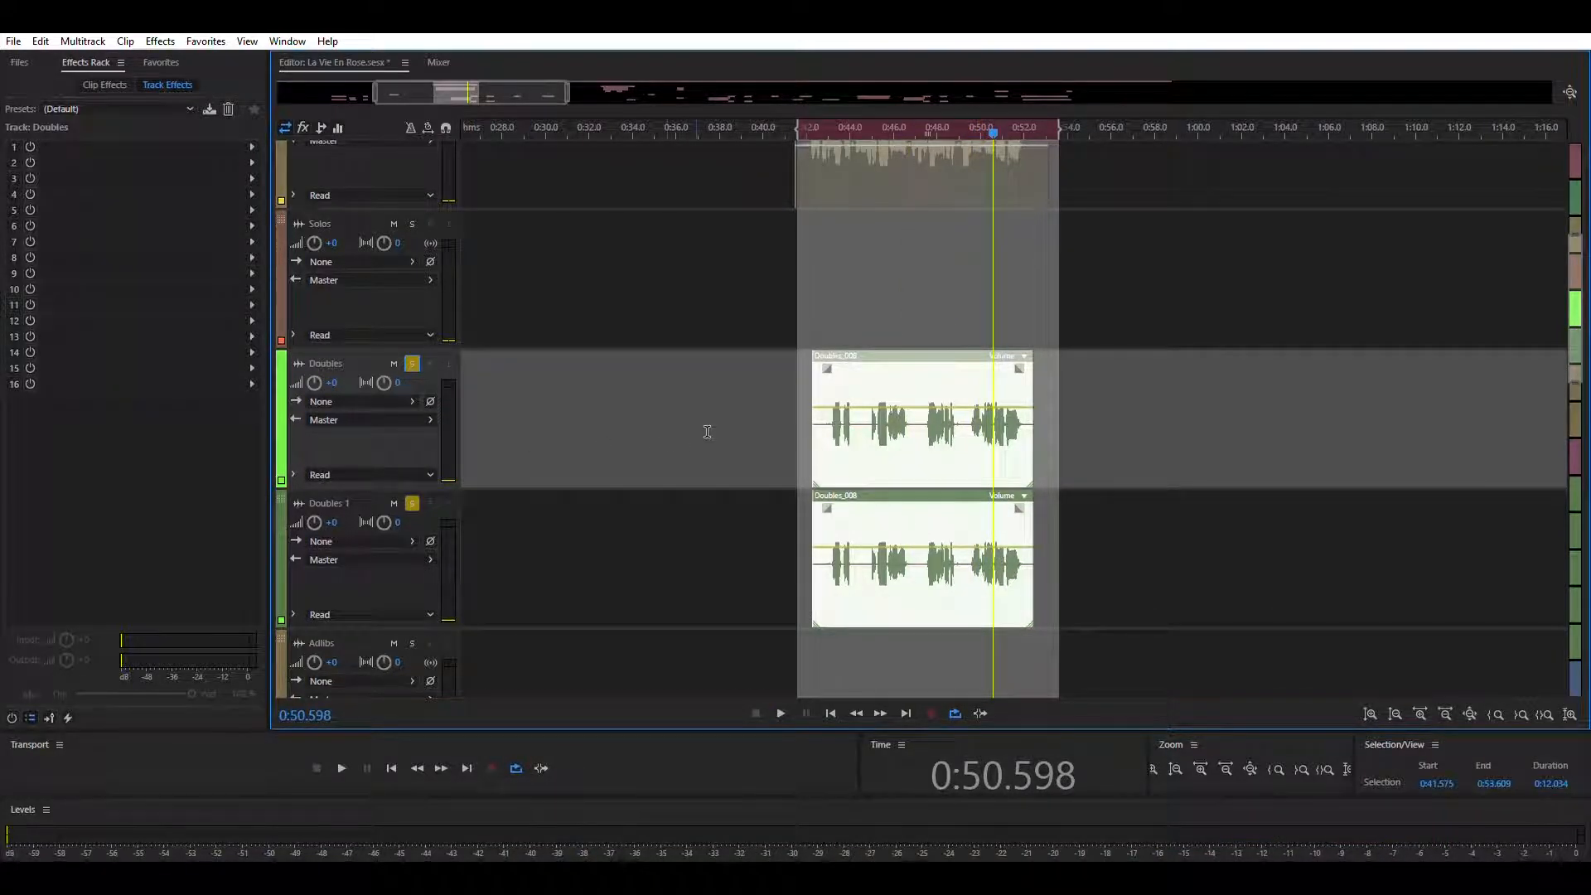
- Play briefly with Doubles and Doubles 1 muted instead of soloed, and unmute both tracks
left_click(412, 363)
left_click(393, 364)
left_click(412, 504)
left_click(394, 503)
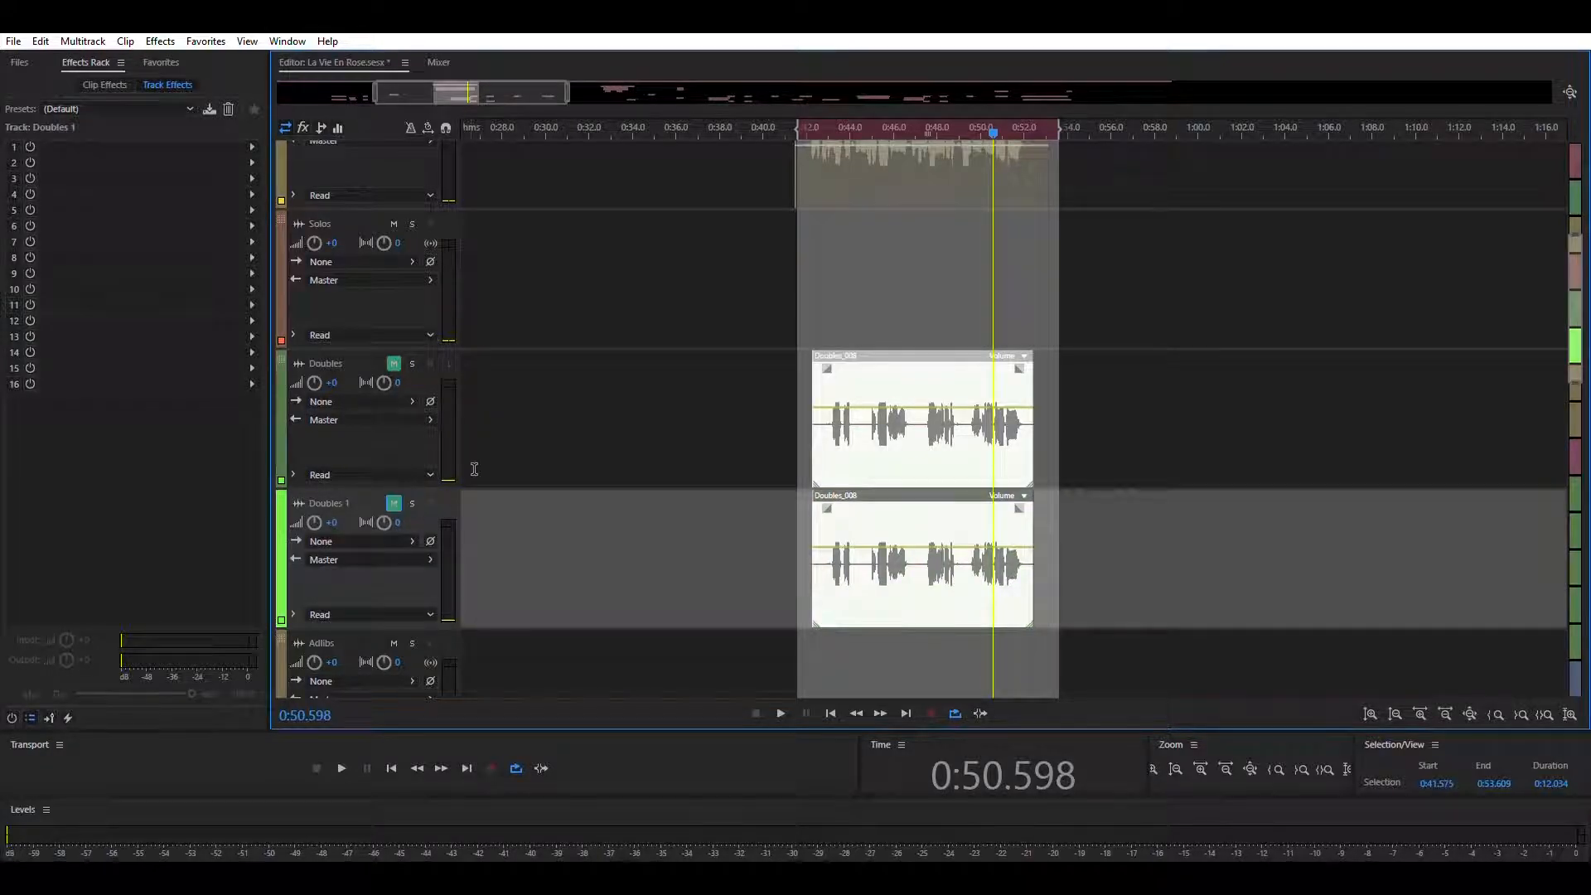
key("space")
key("space")
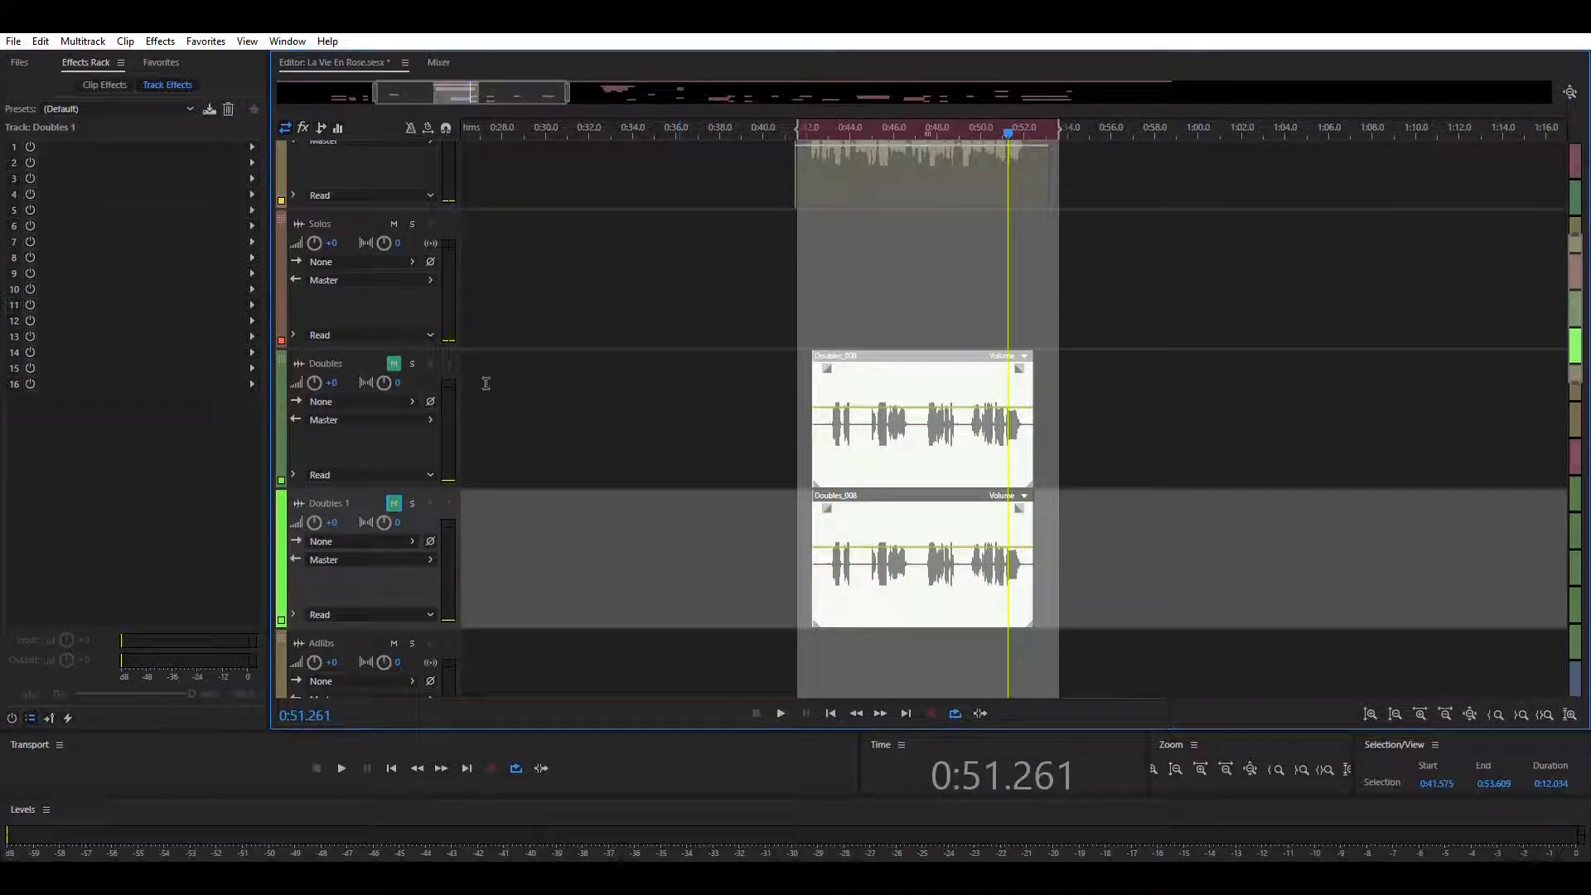
left_click(394, 363)
left_click(393, 503)
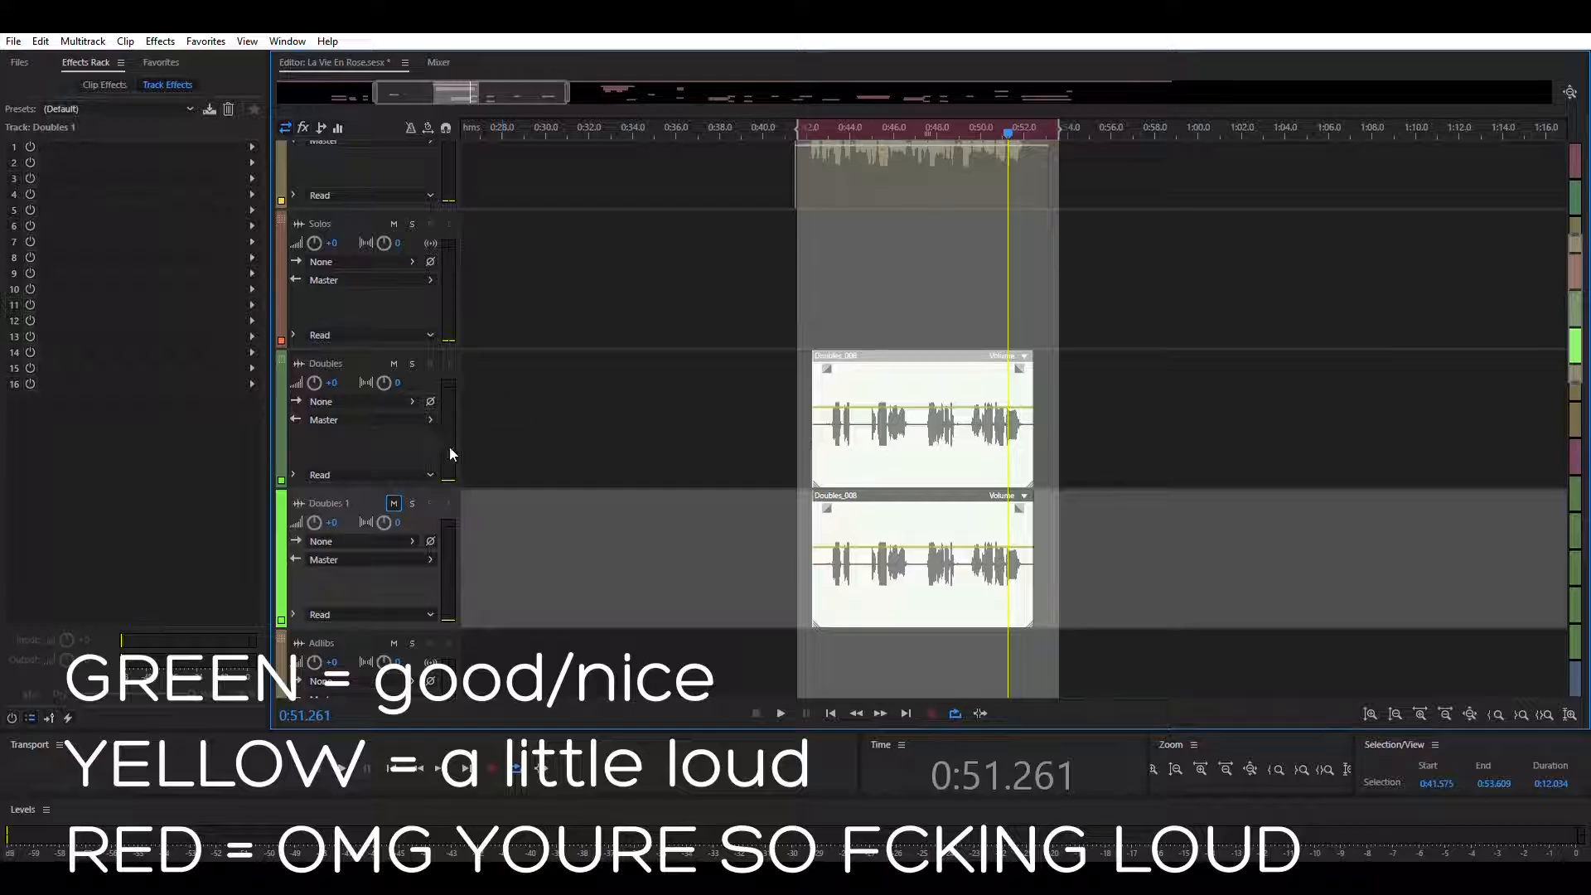
- Solo the Doubles and Doubles 1 tracks again, playing briefly with only Doubles restored first
left_click(412, 364)
left_click(412, 363)
key("space")
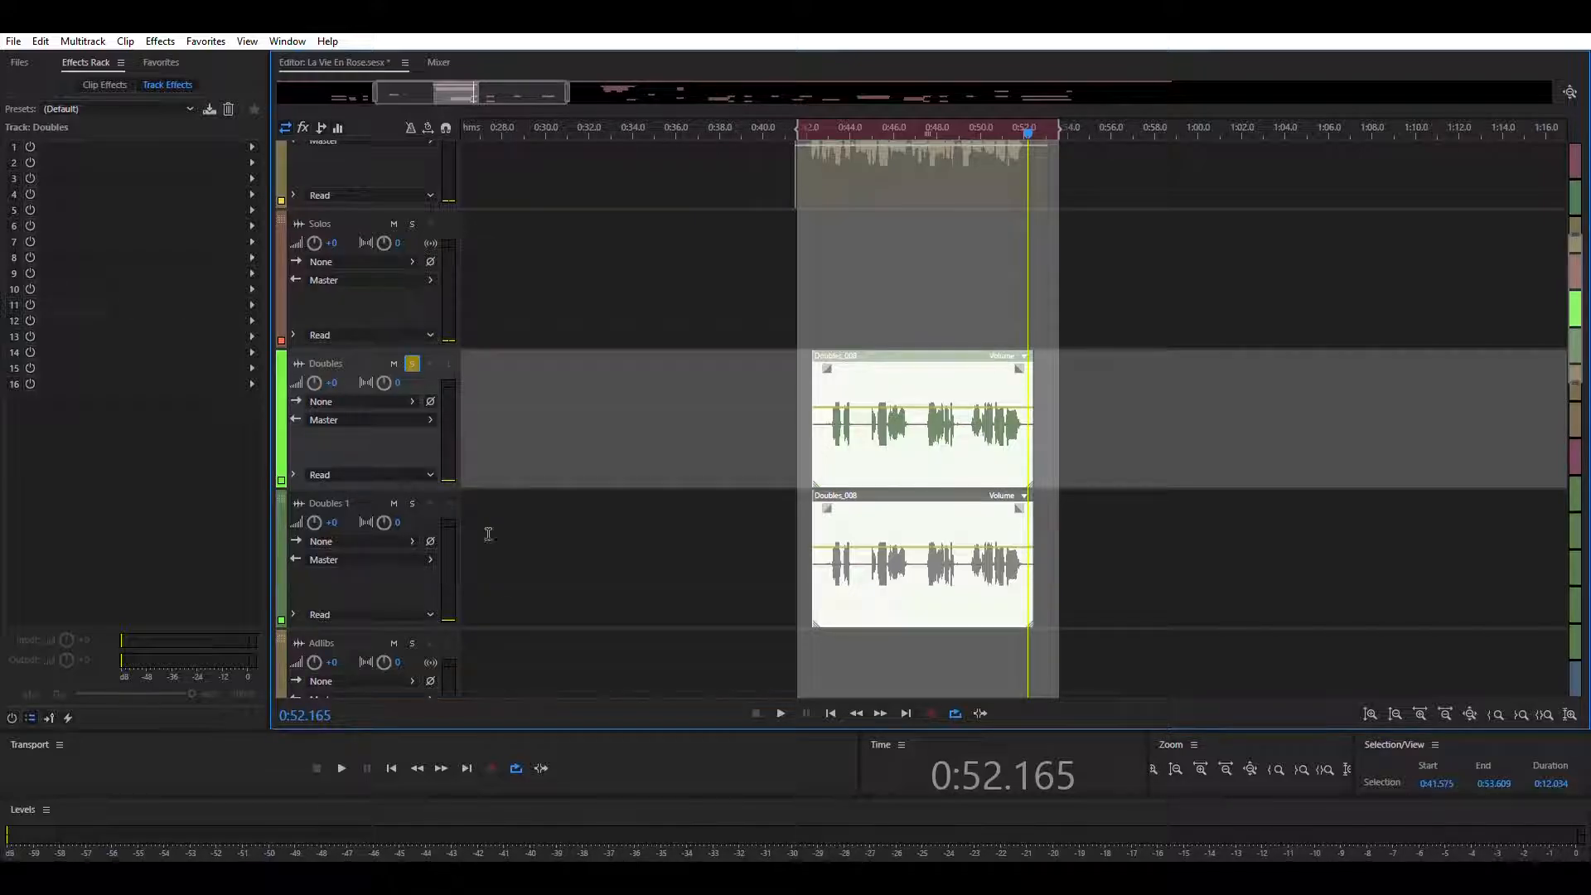
scroll(567, 370, "up", 2)
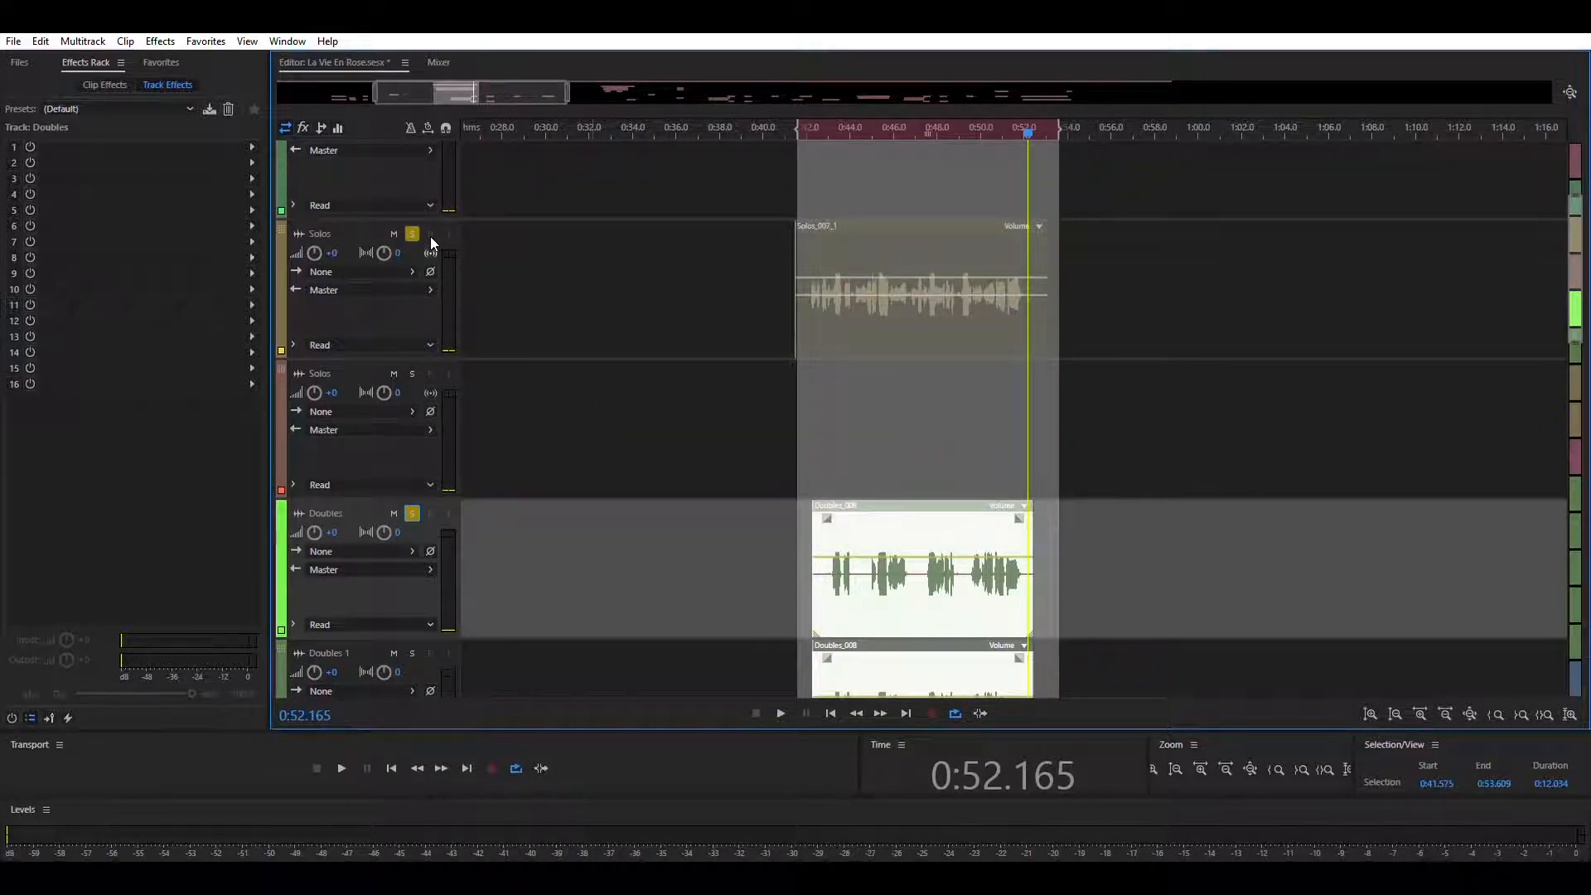
scroll(547, 597, "down", 2)
scroll(580, 596, "up", 3)
scroll(475, 580, "down", 2)
left_click(412, 553)
scroll(571, 535, "down", 2)
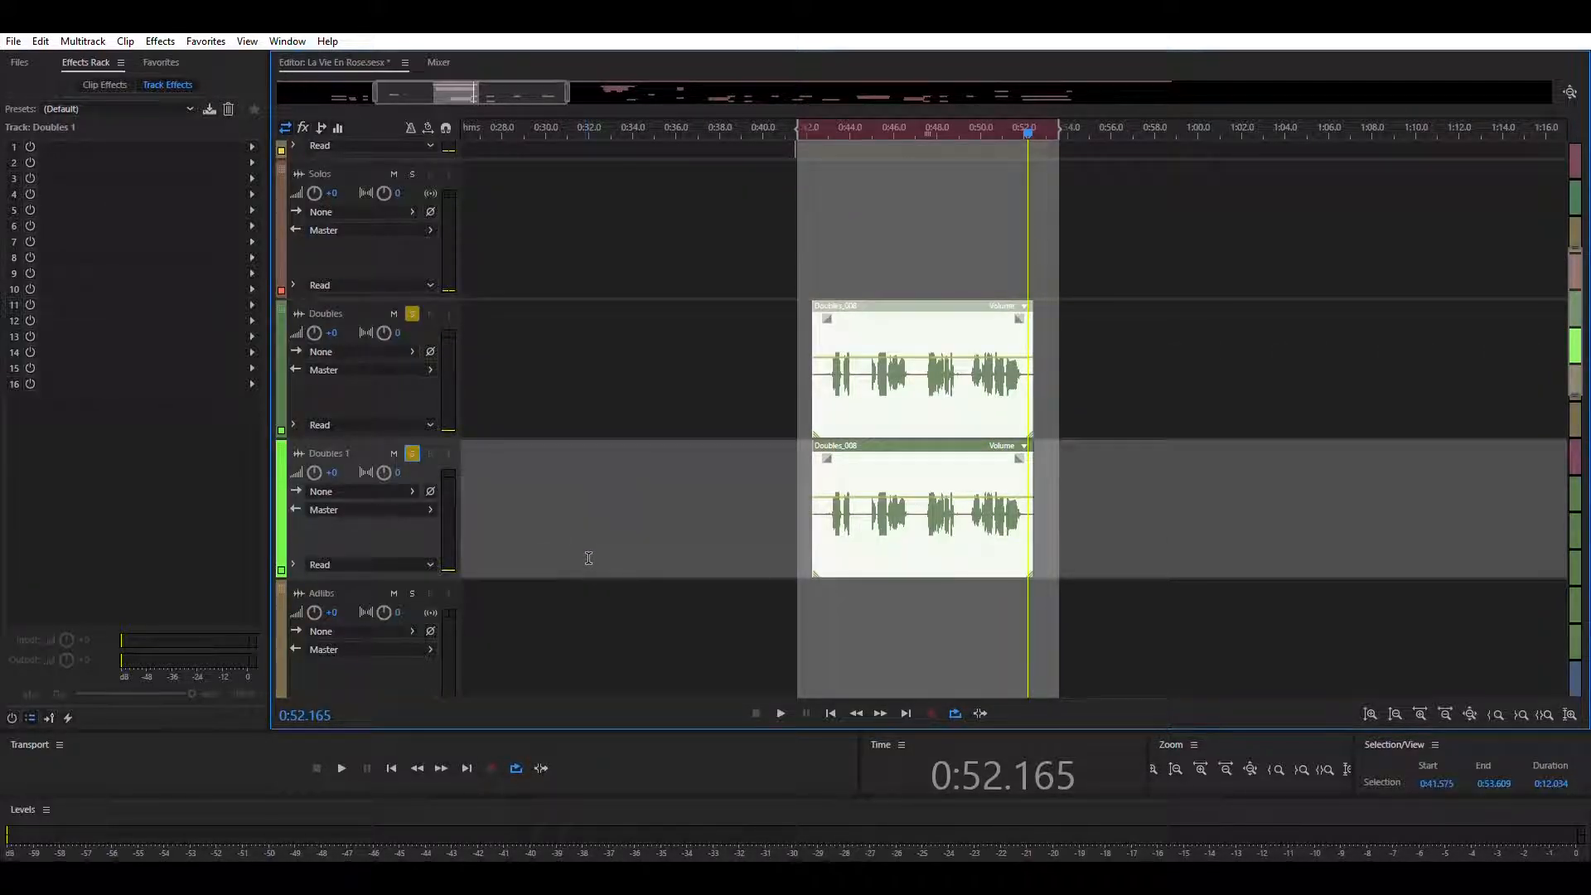
- Shorten the time selection so it ends at about 0:52.8
scroll(588, 555, "up", 3)
scroll(588, 546, "up", 3)
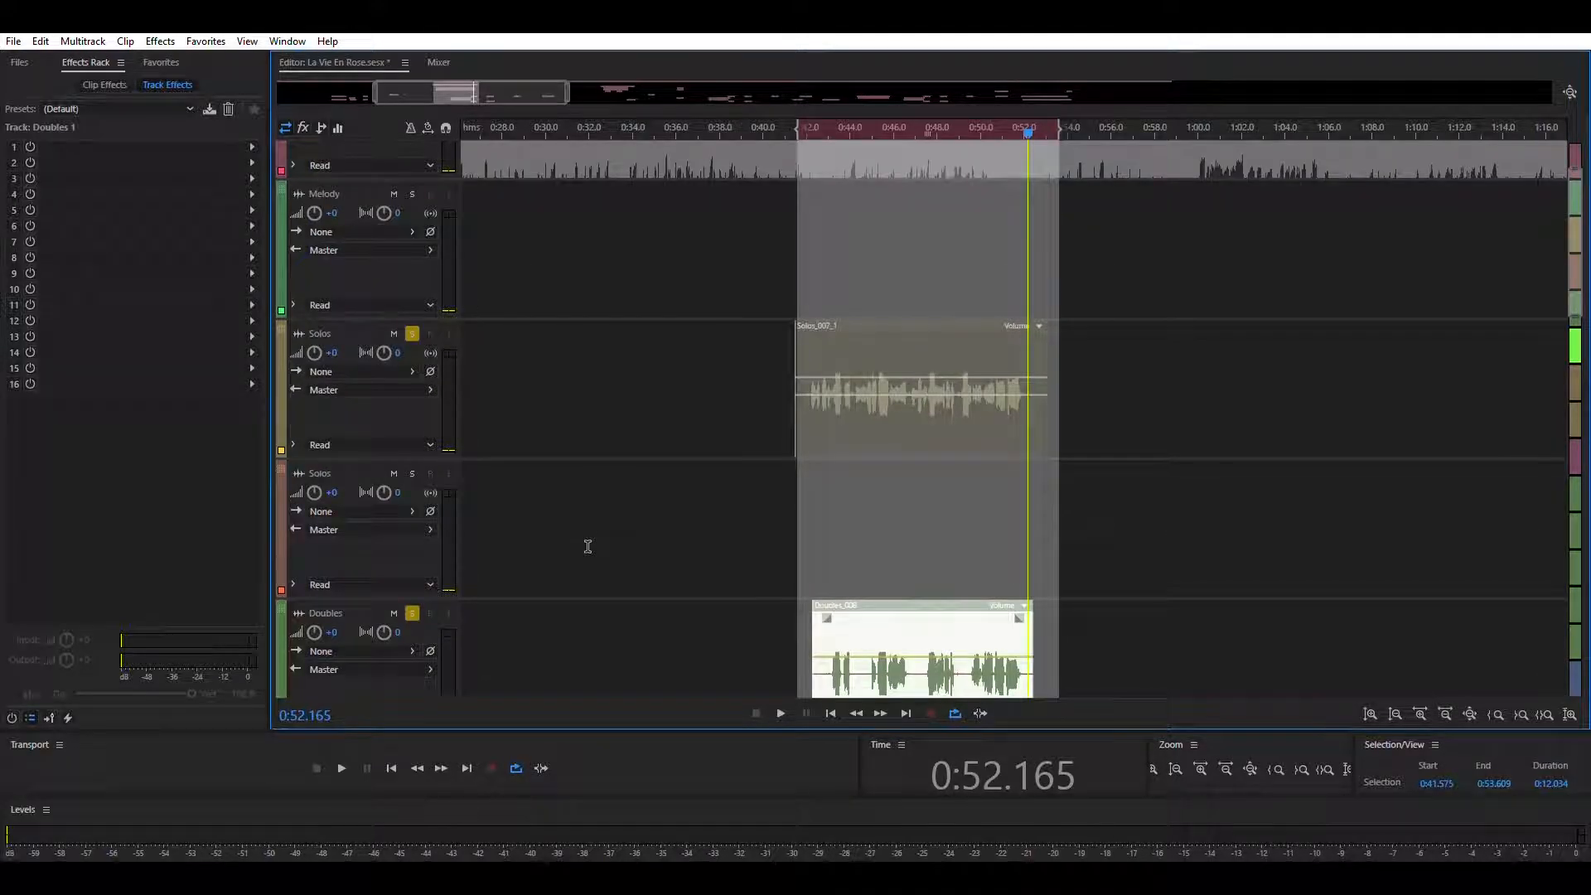
scroll(588, 544, "down", 2)
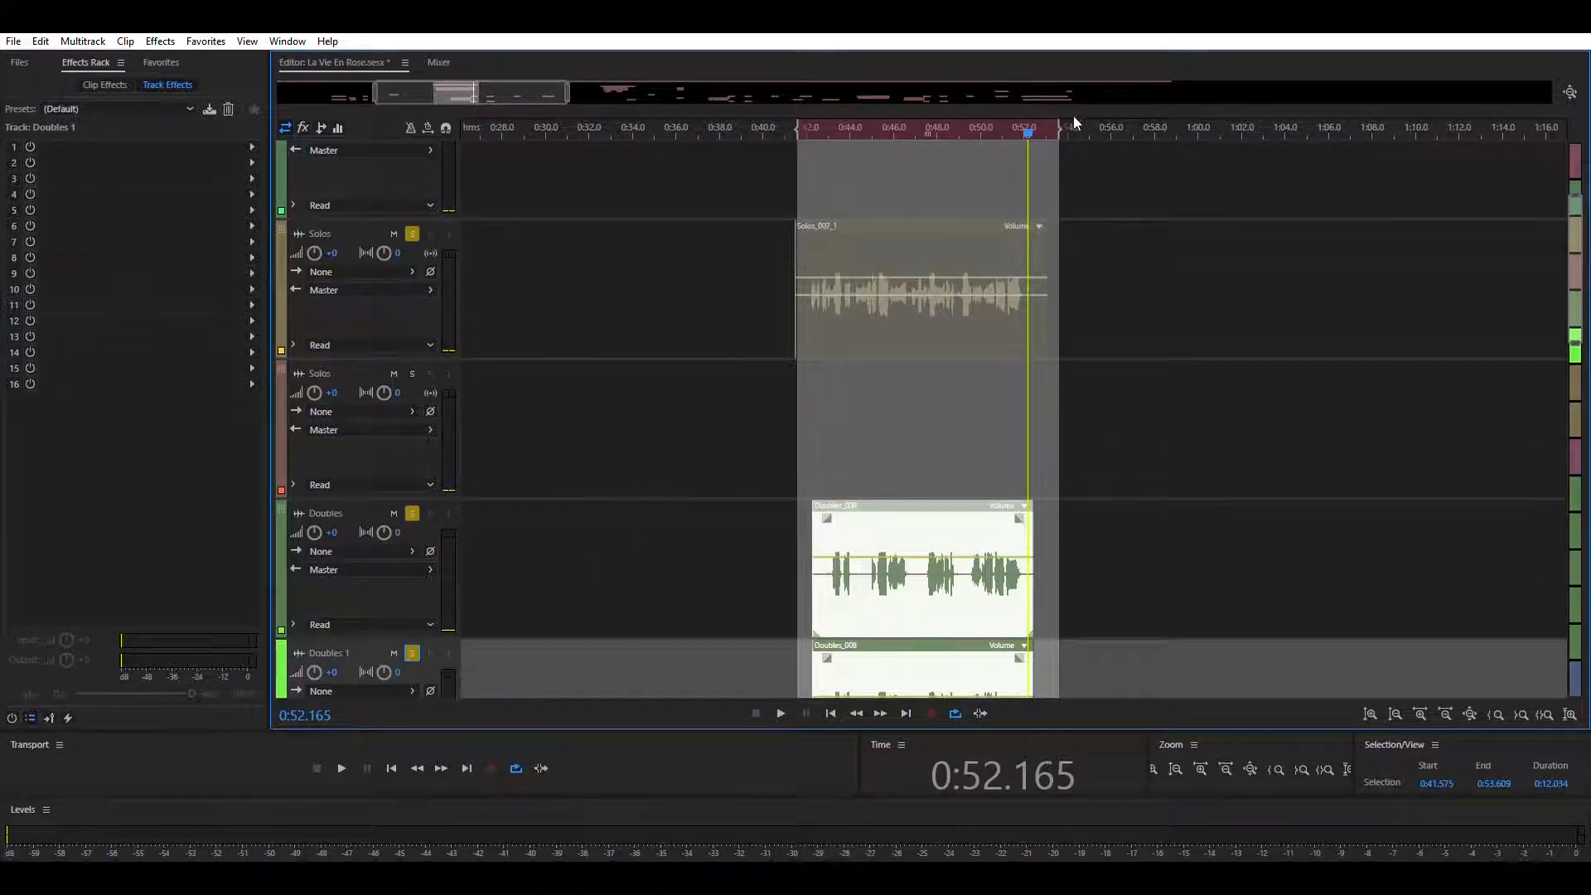
left_click_drag(1049, 116, 1050, 113)
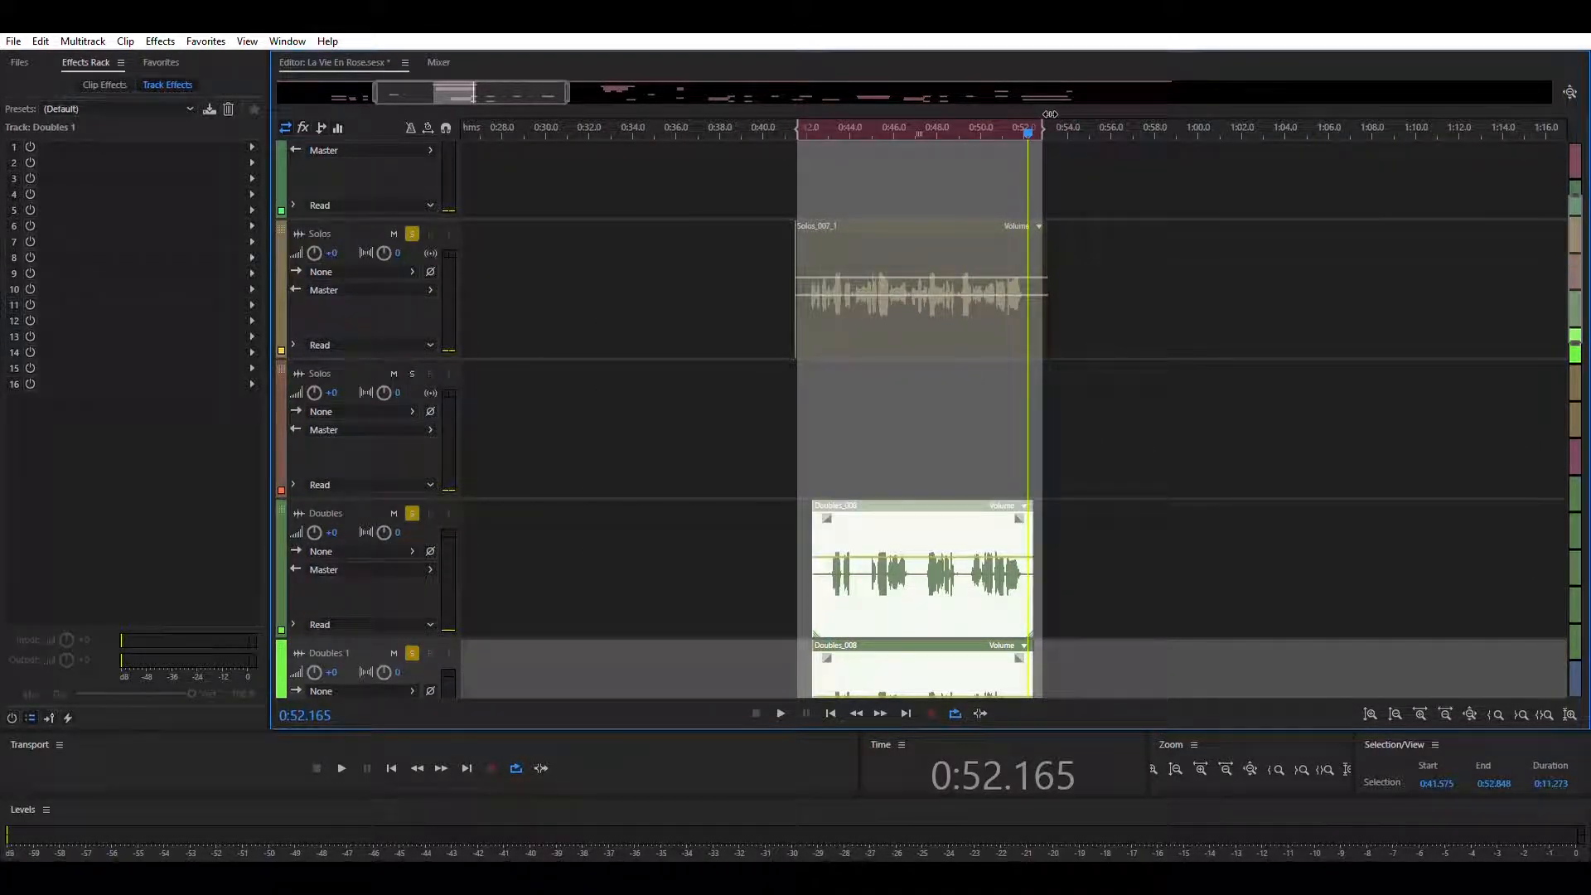
- Pan the Doubles track hard left at -100 and the Doubles 1 track hard right at 100
scroll(757, 341, "down", 2)
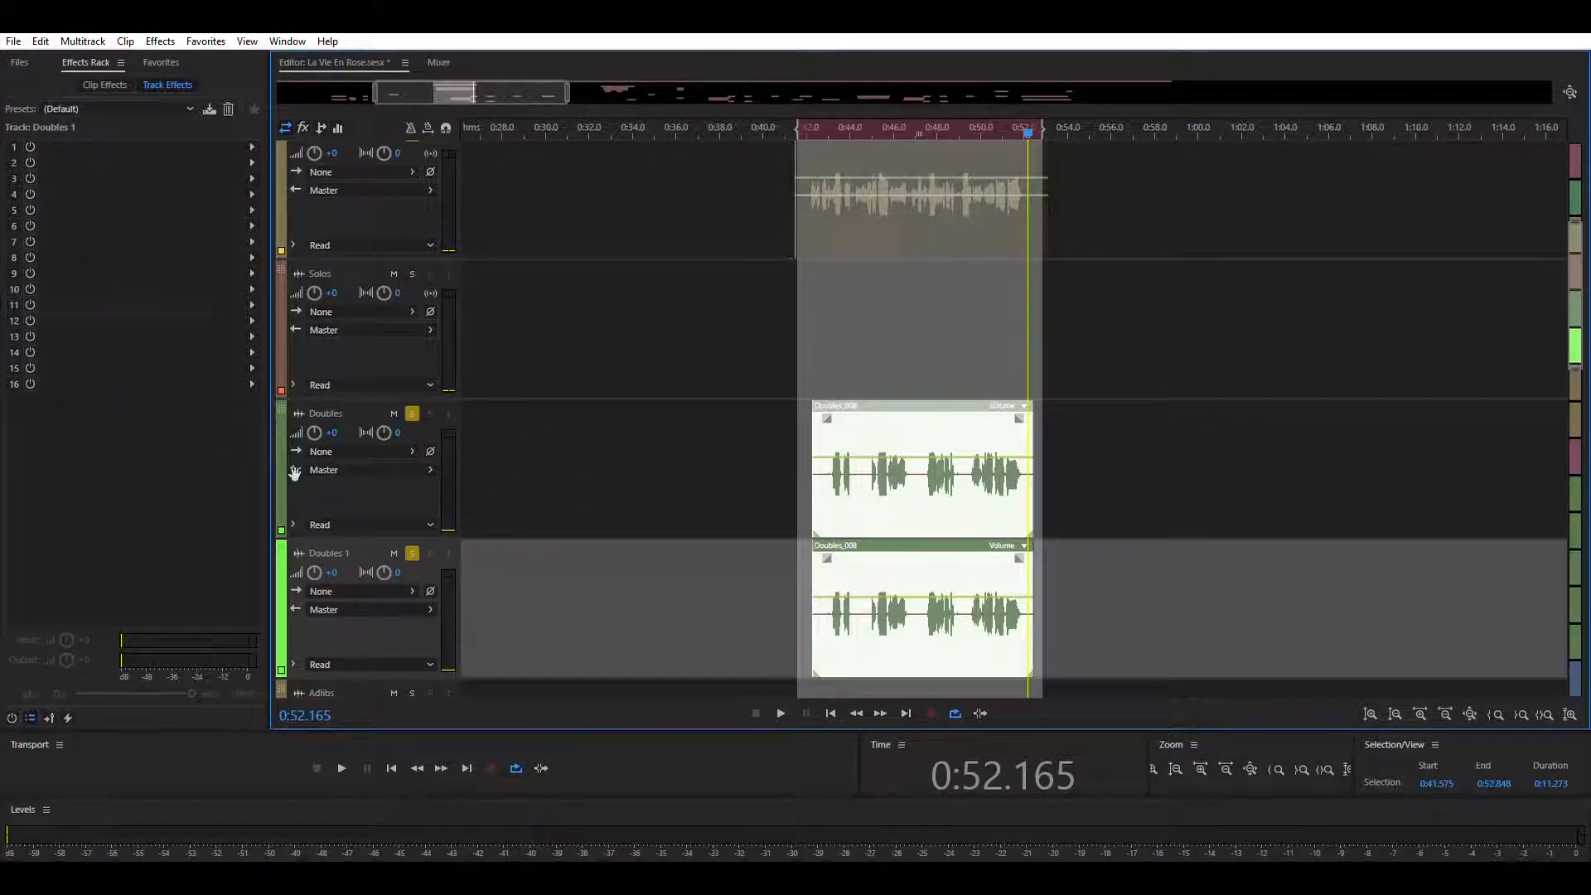
left_click(400, 419)
left_click(398, 432)
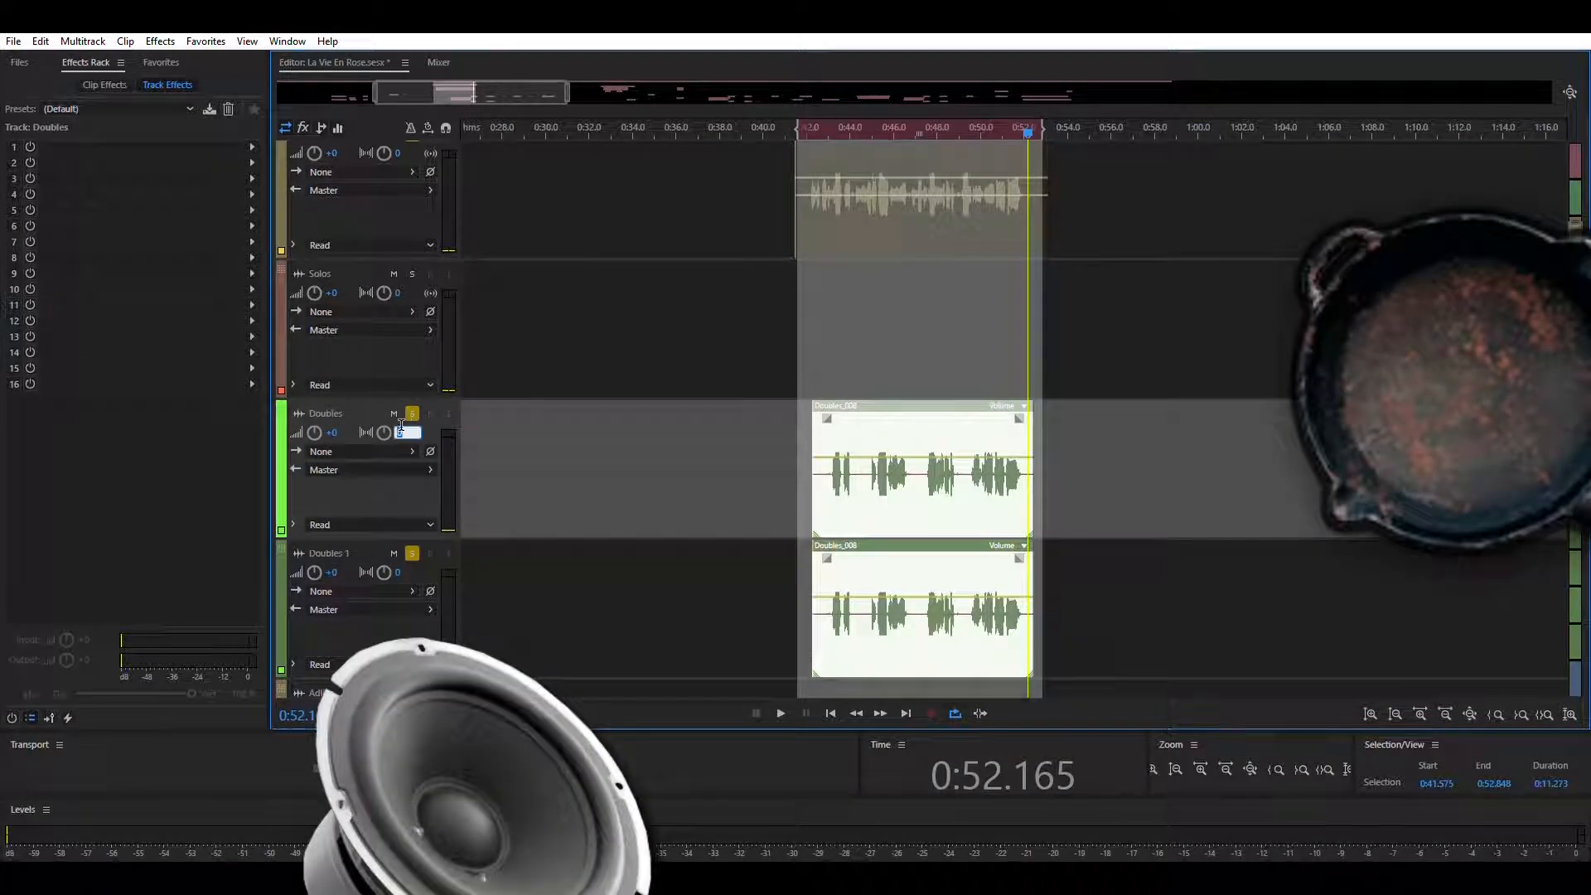
type("-100")
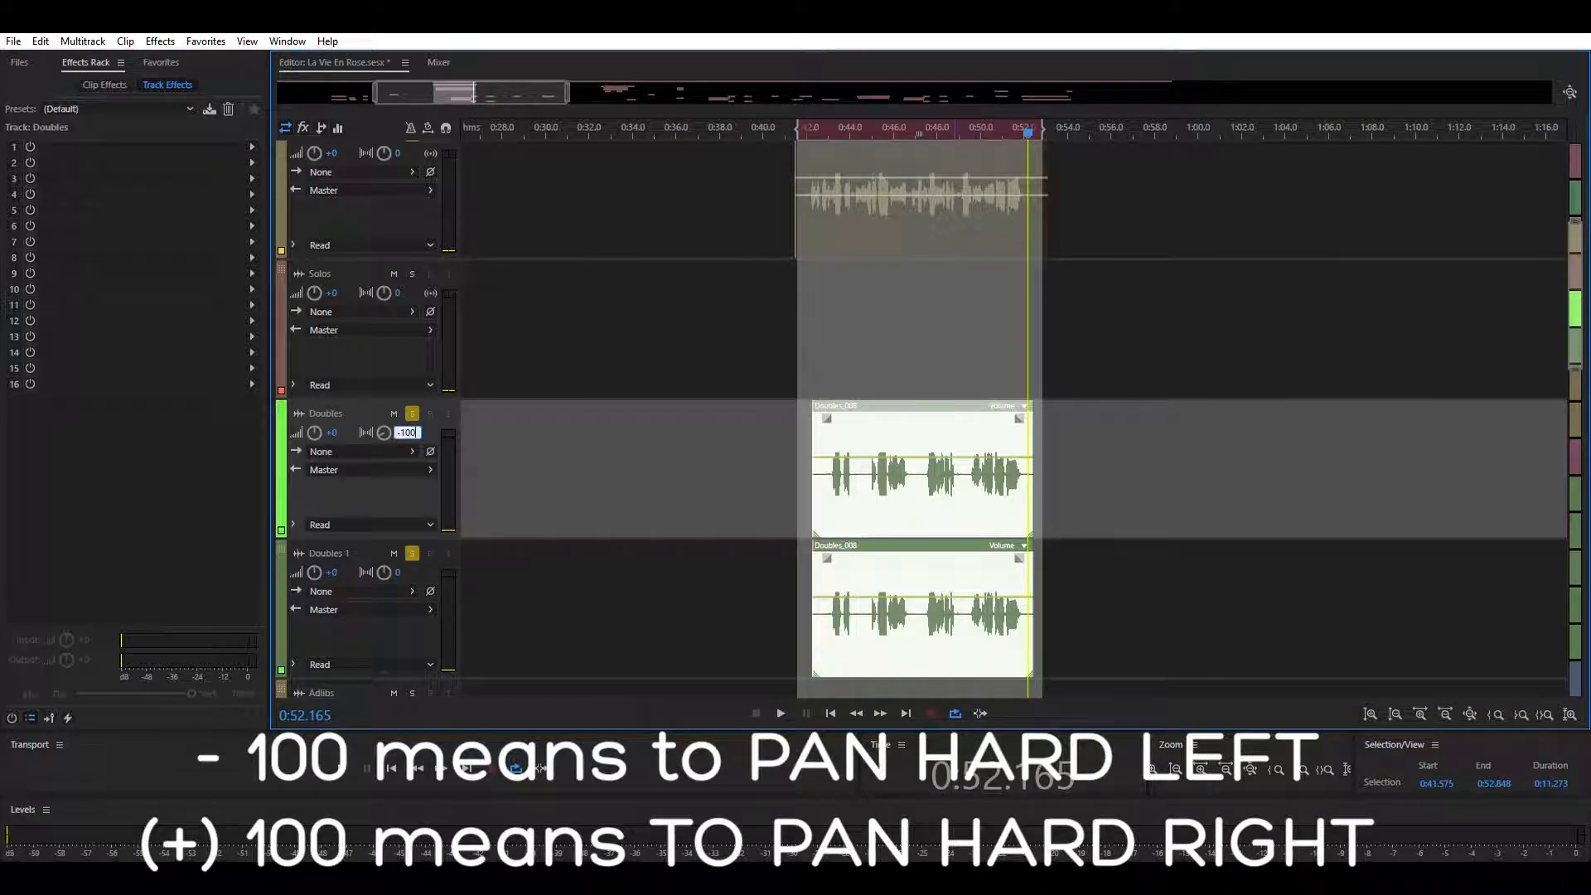
key("Return")
left_click(399, 572)
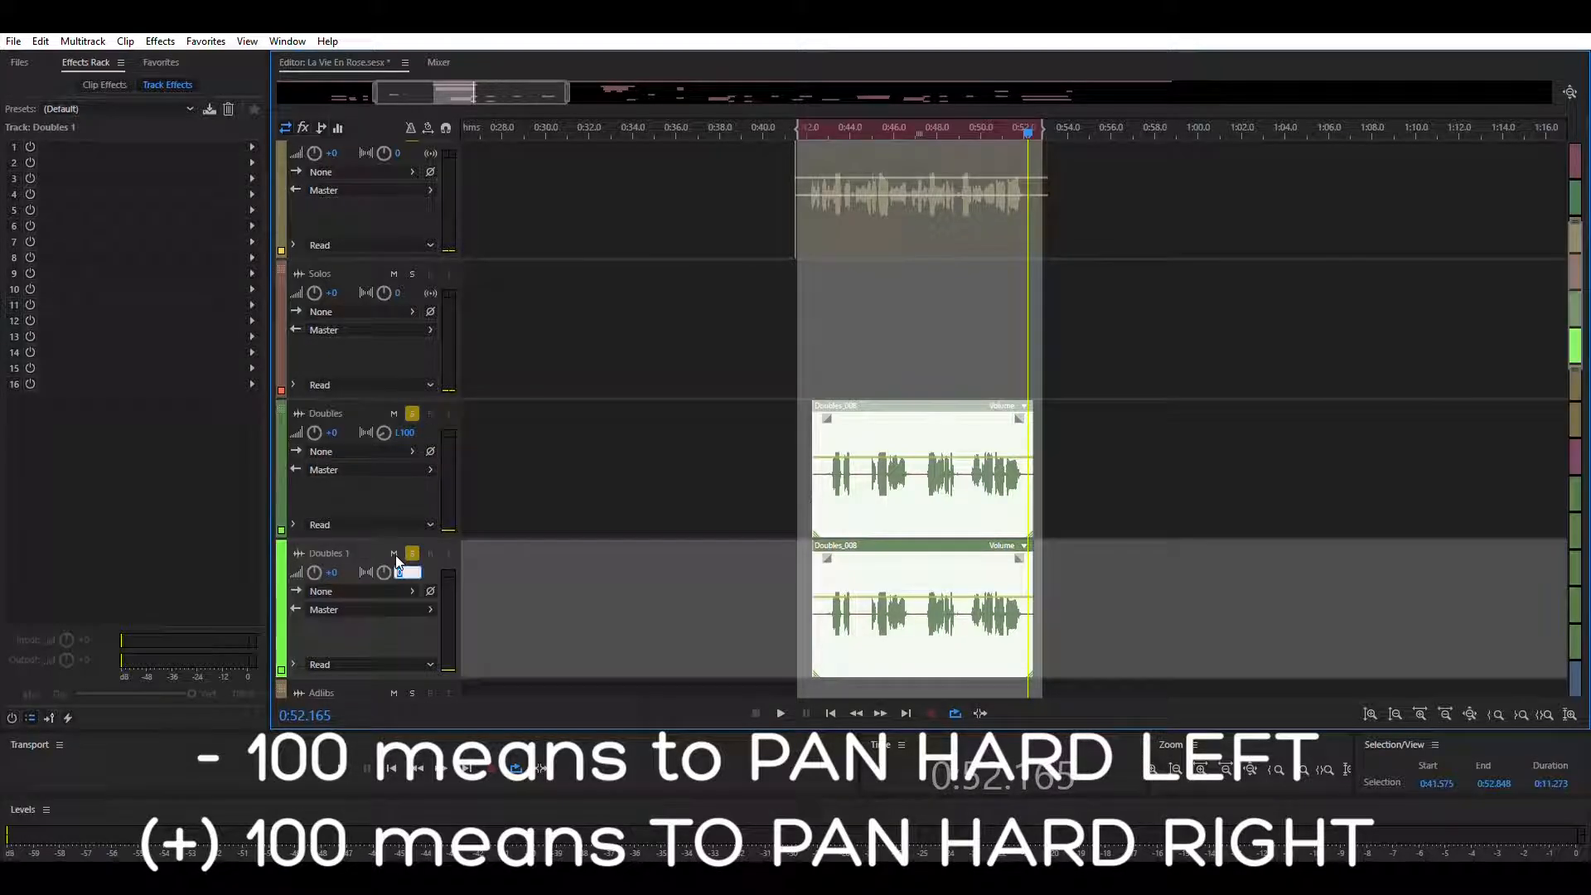
type("100")
key("Return")
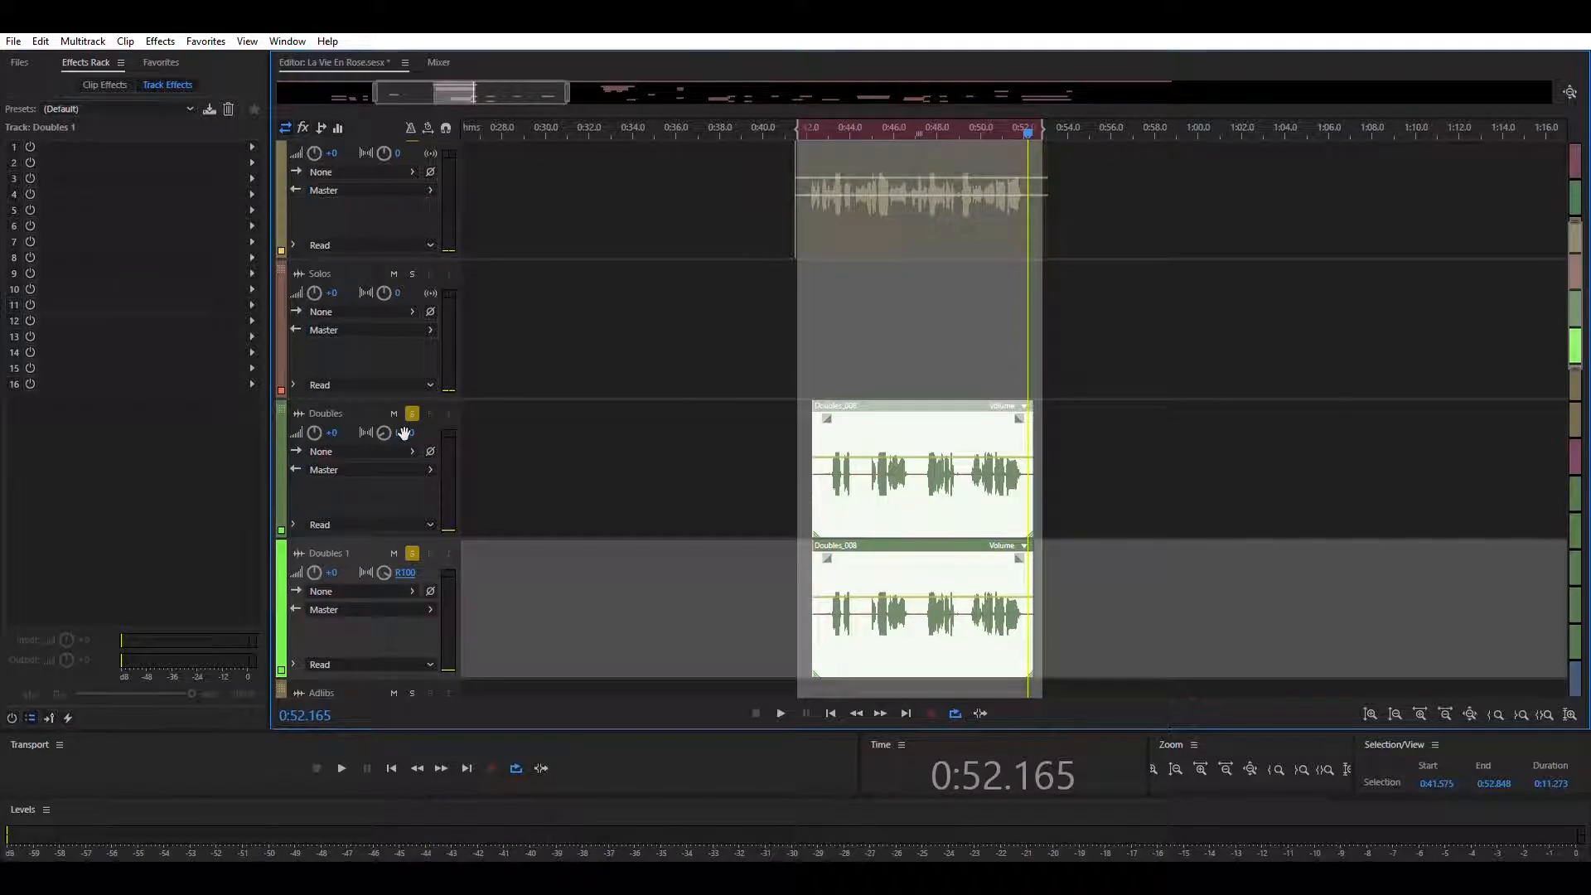
- Unsolo the Doubles 1 track and play briefly from about 0:41.9 with only the left-panned Doubles still soloed
left_click(412, 551)
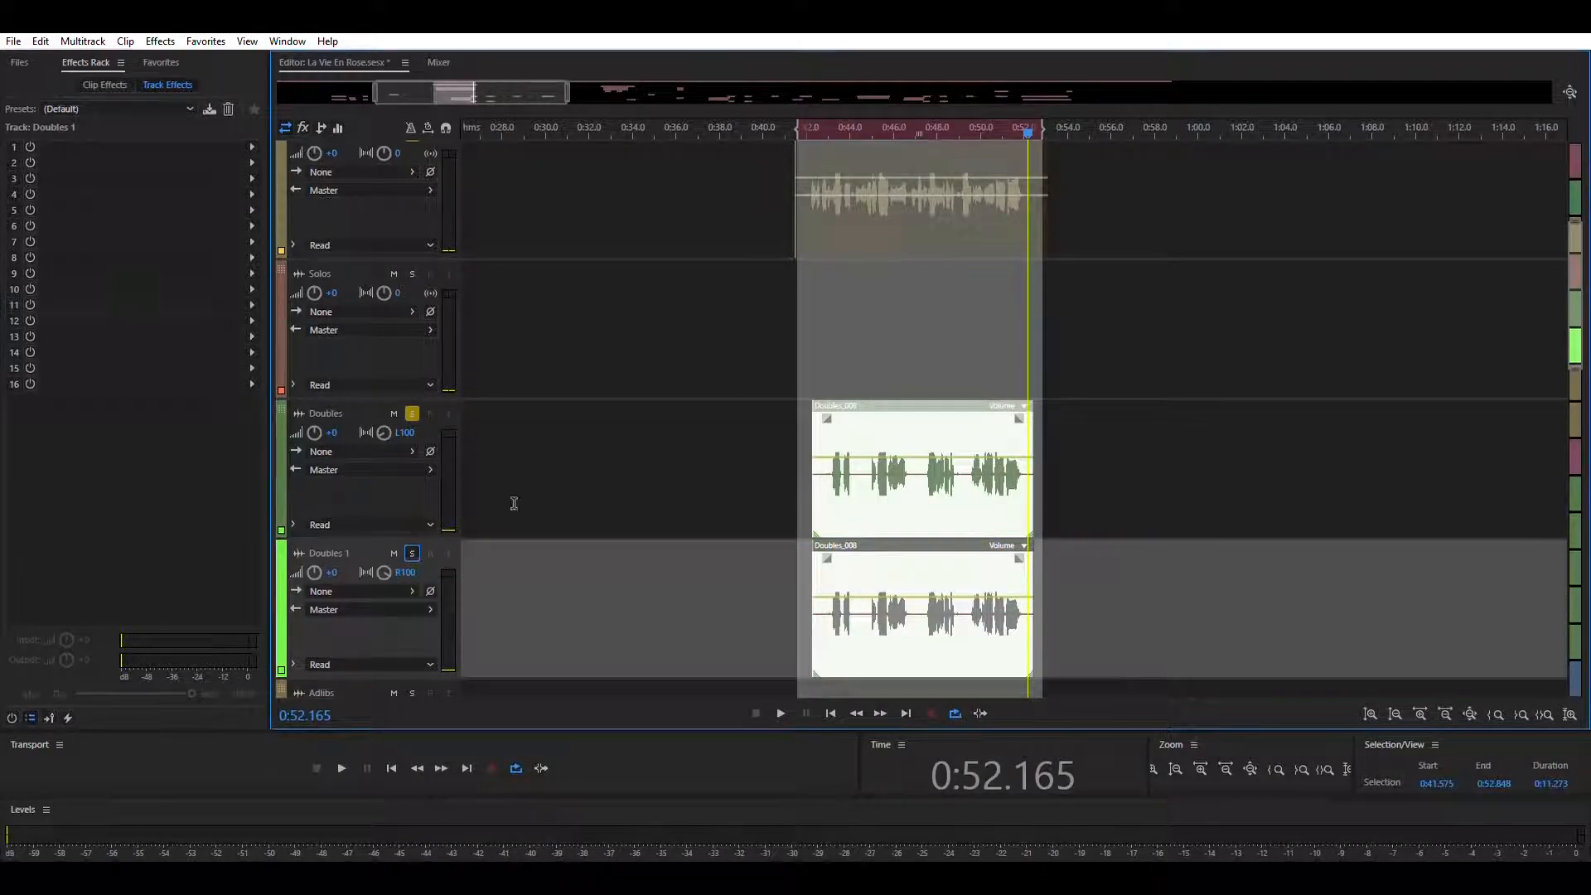
left_click(805, 126)
key("space")
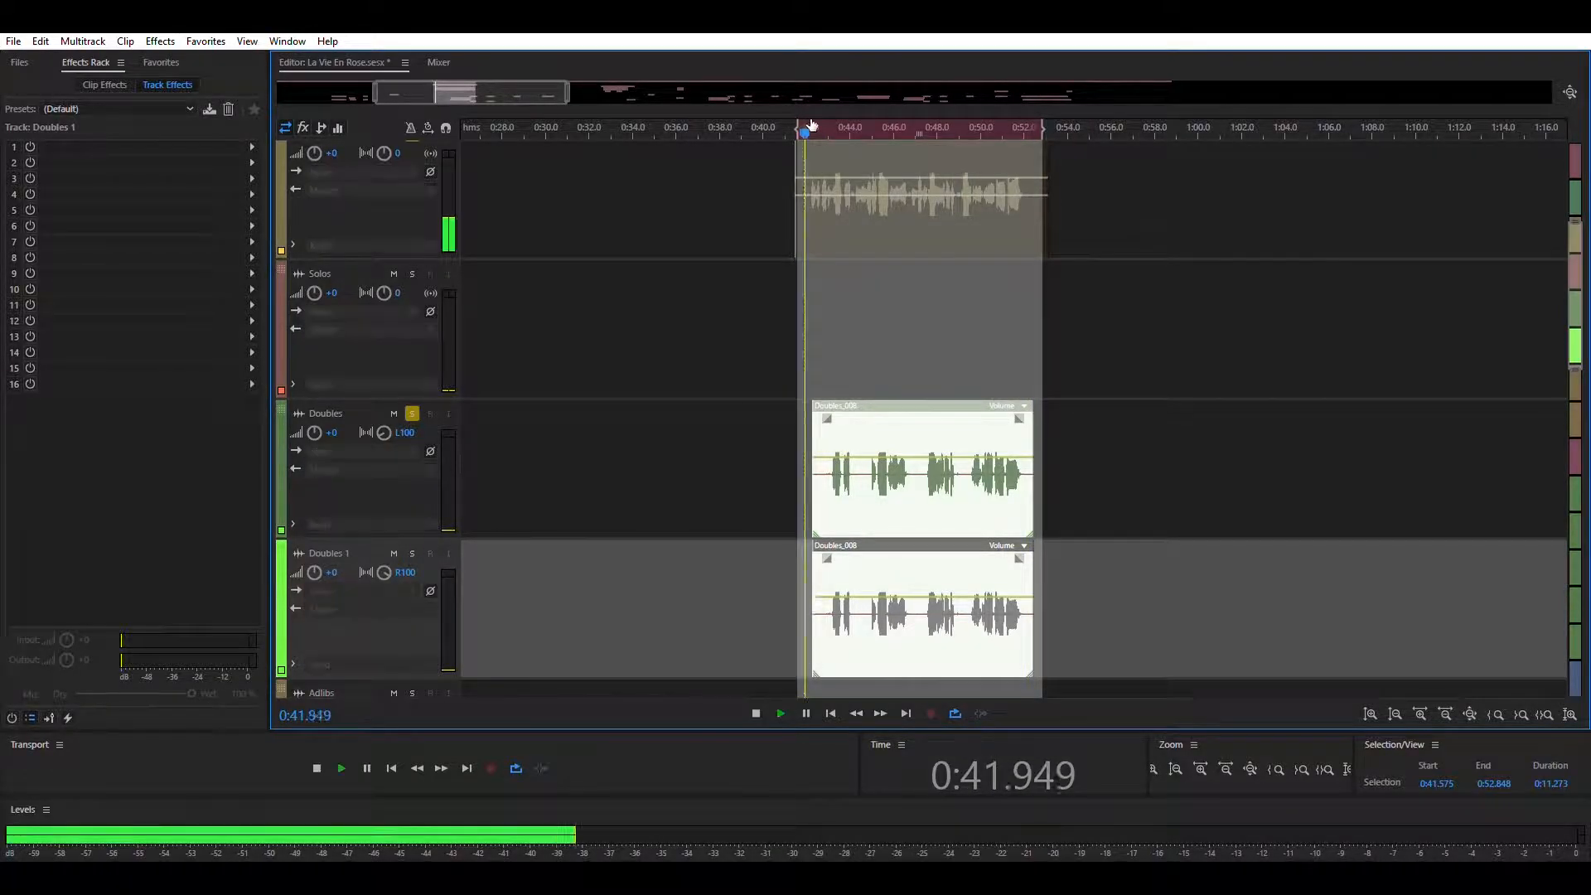
key("space")
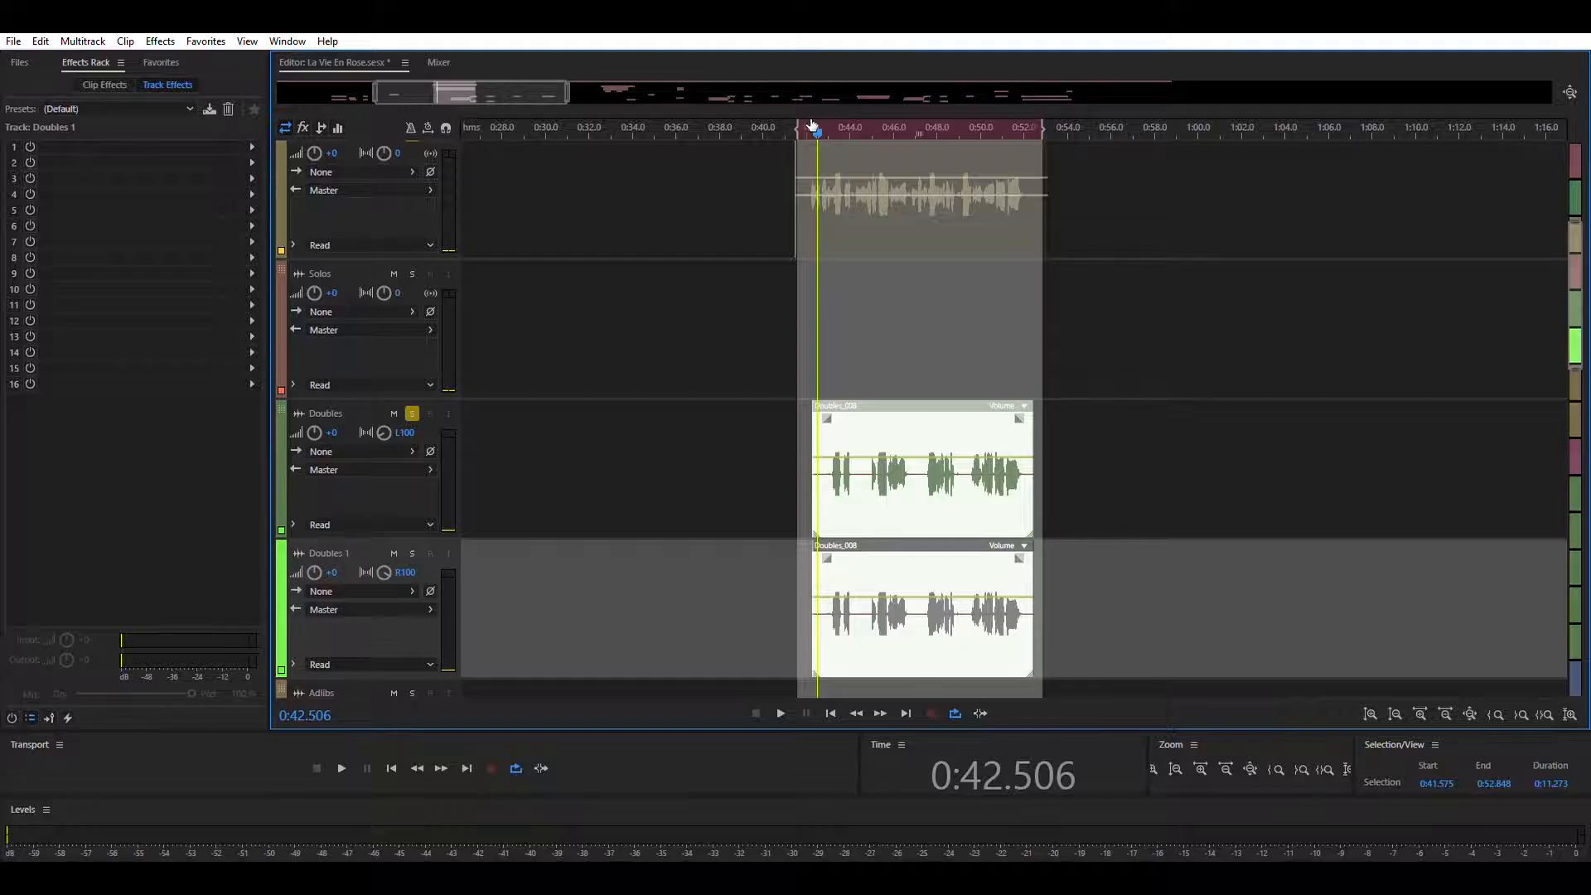
- Set the Doubles track's pan to 0 and start playback to hear it centred
scroll(685, 413, "down", 1)
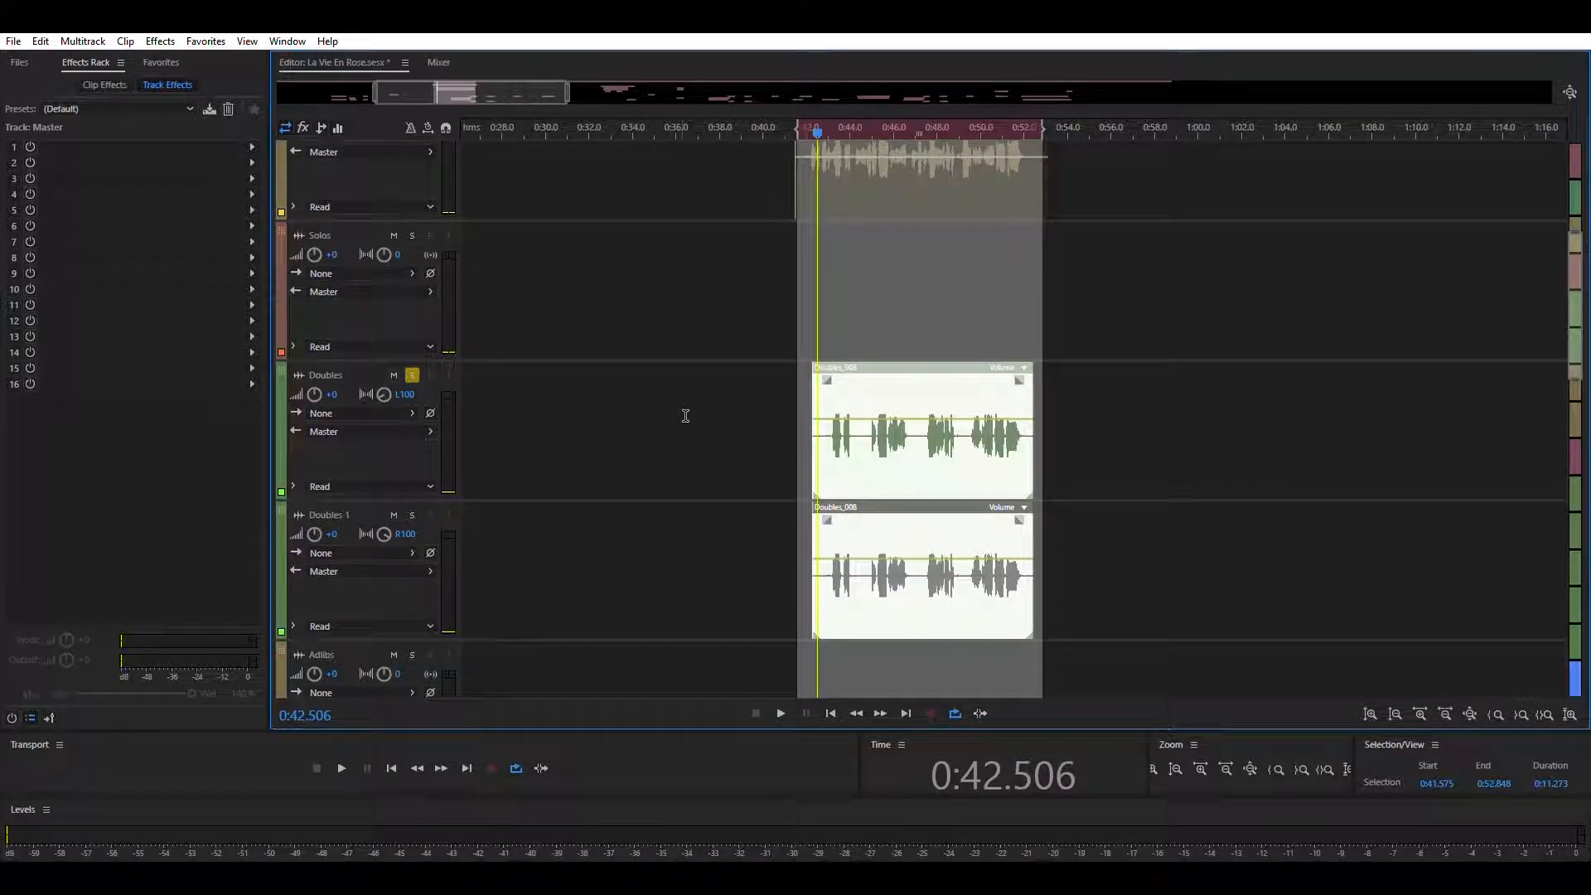
left_click(419, 395)
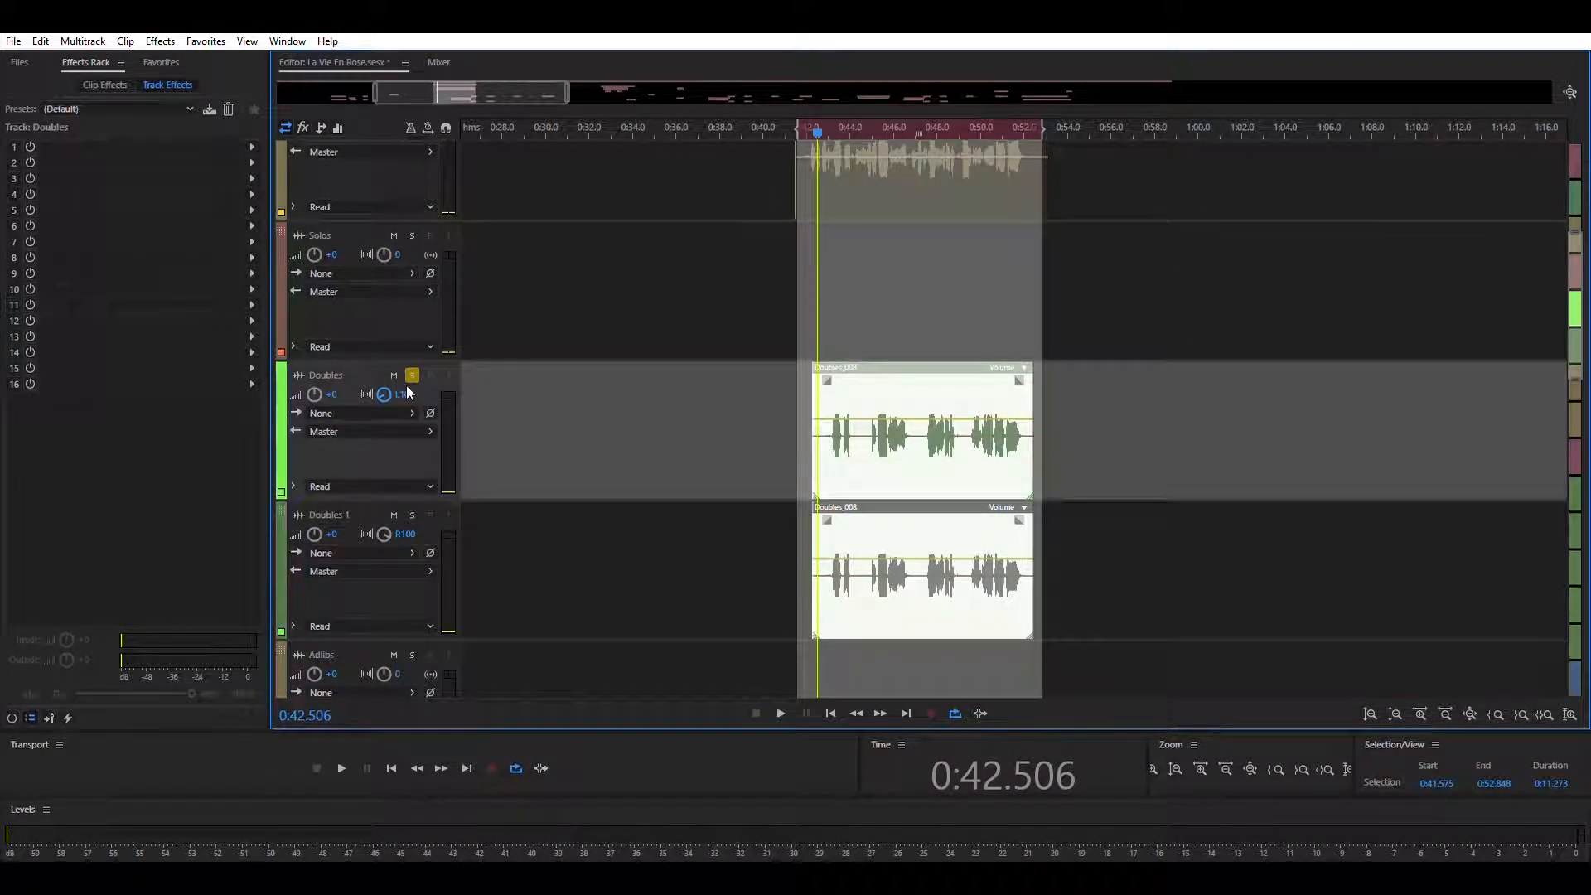
left_click(407, 393)
type("0")
key("Return")
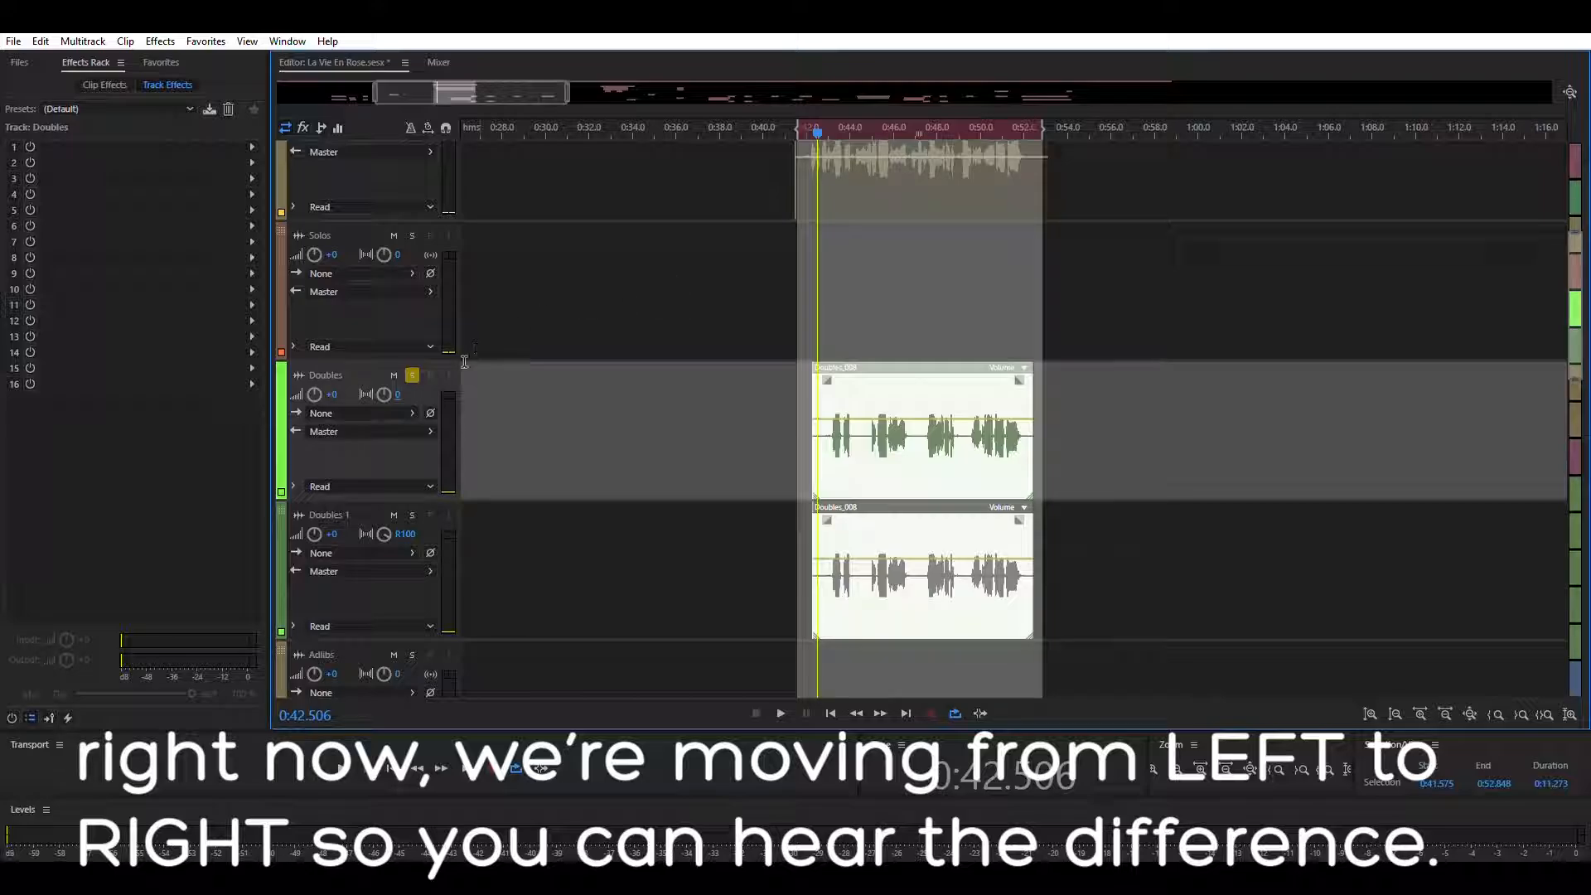
key("space")
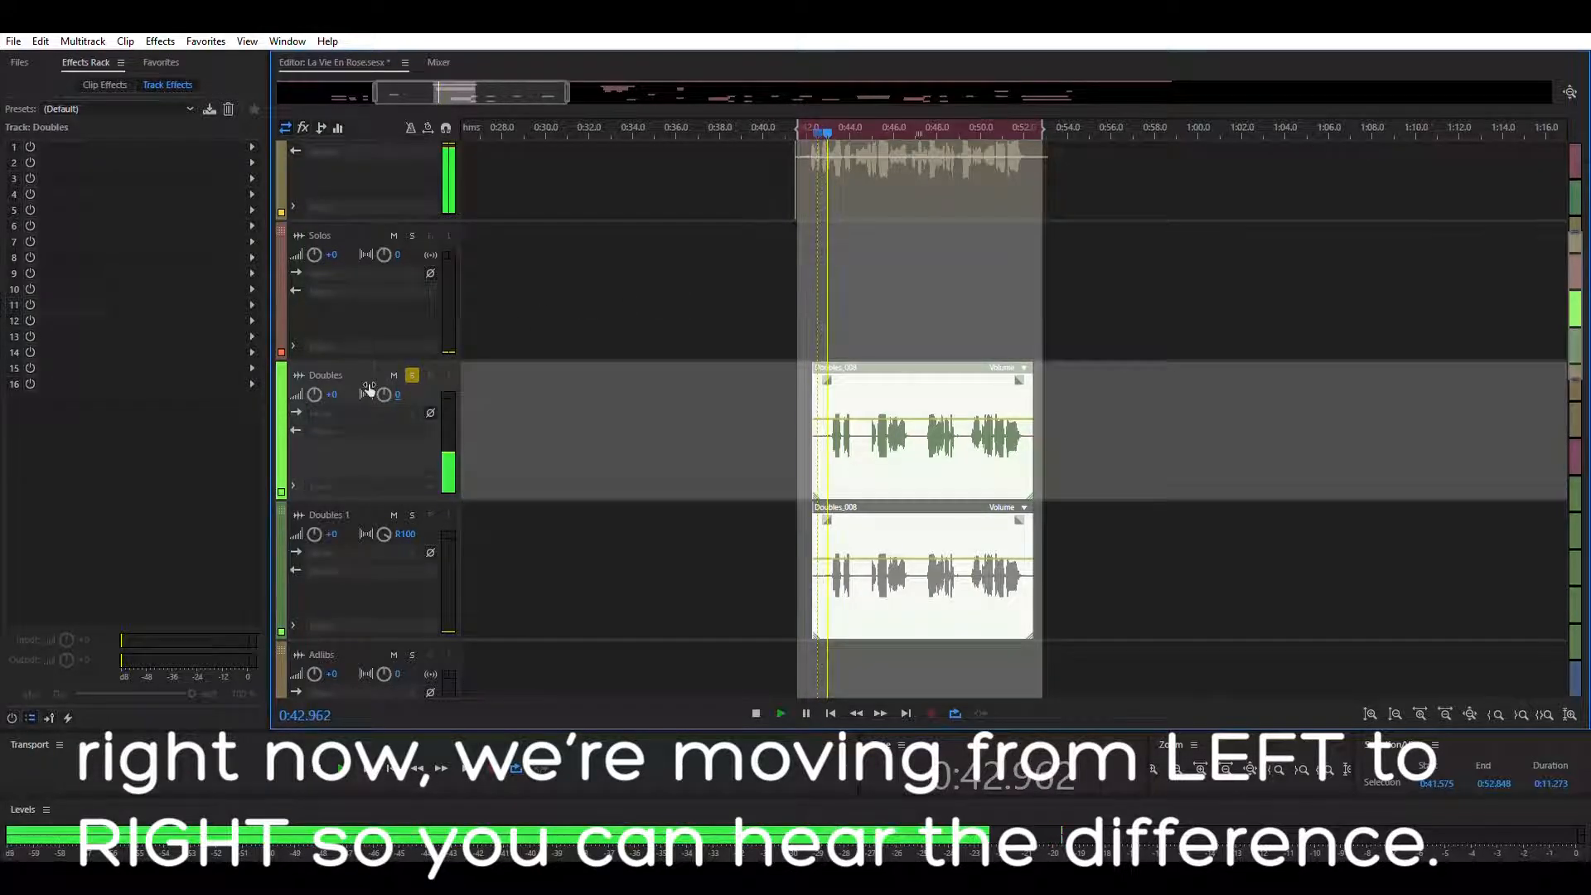
- Sweep the Doubles track's pan between left and right during playback, ending at L100, and stop
mouse_move(403, 389)
left_mouse_down()
mouse_move(360, 387)
mouse_move(416, 382)
left_mouse_up()
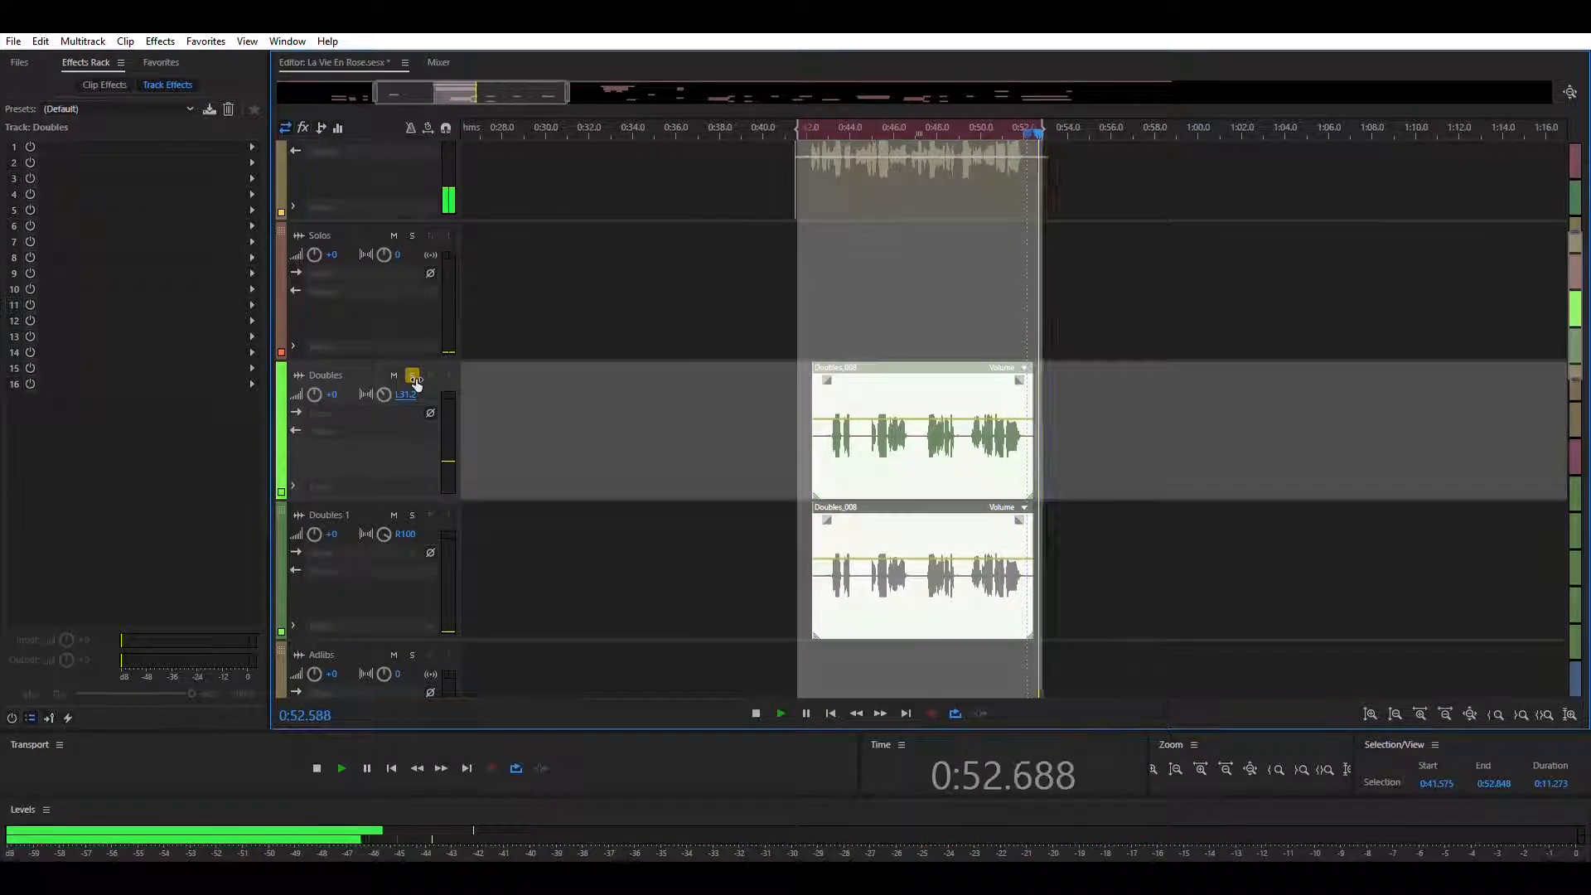
left_click_drag(401, 381, 280, 401)
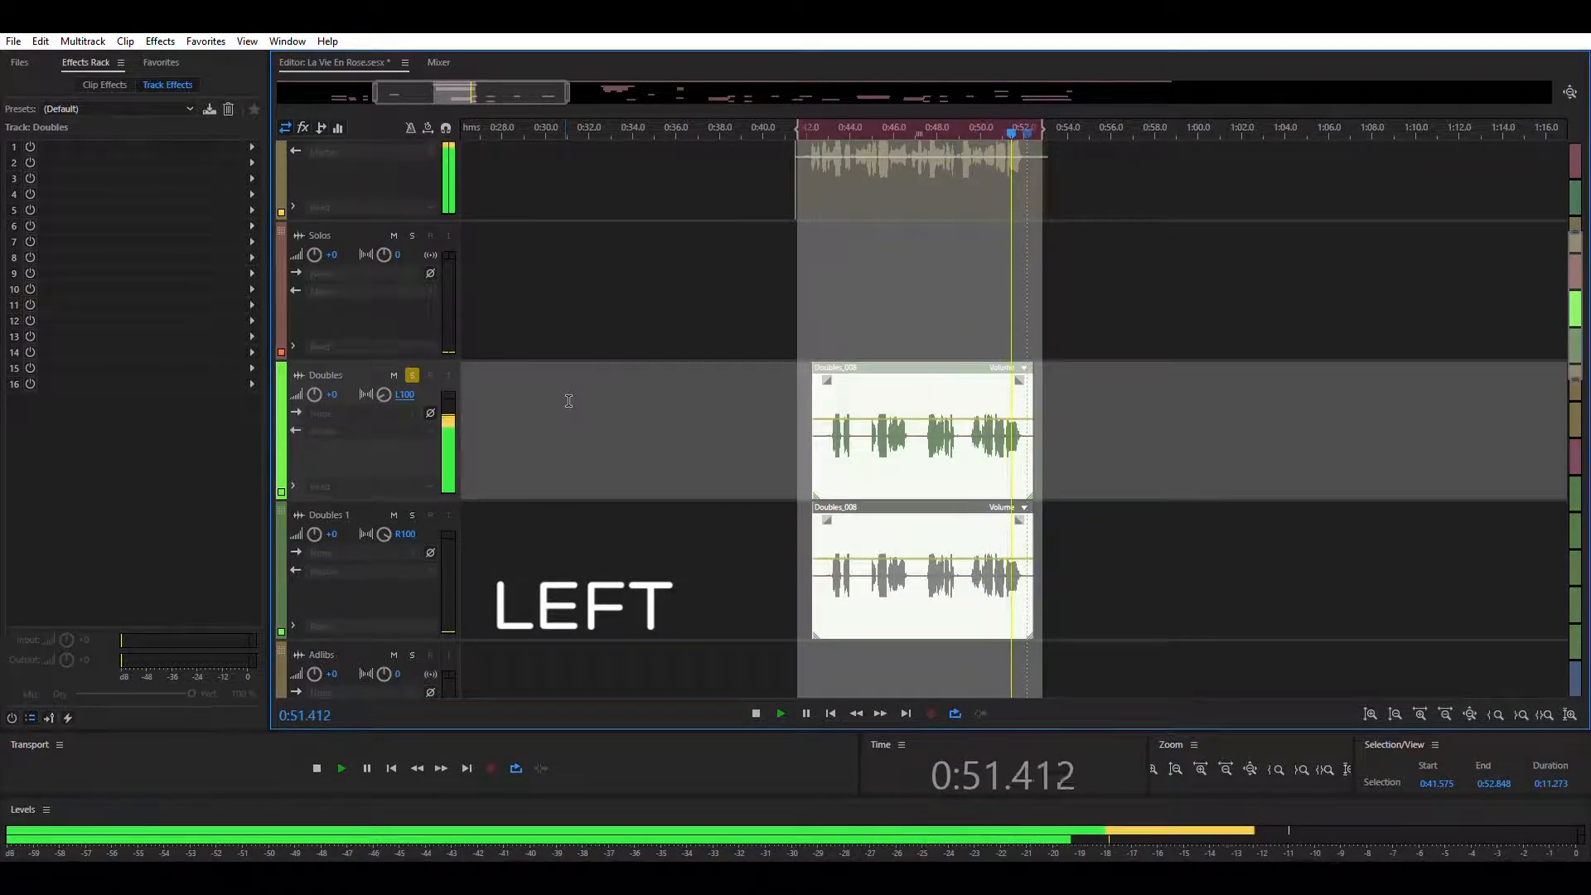
key("space")
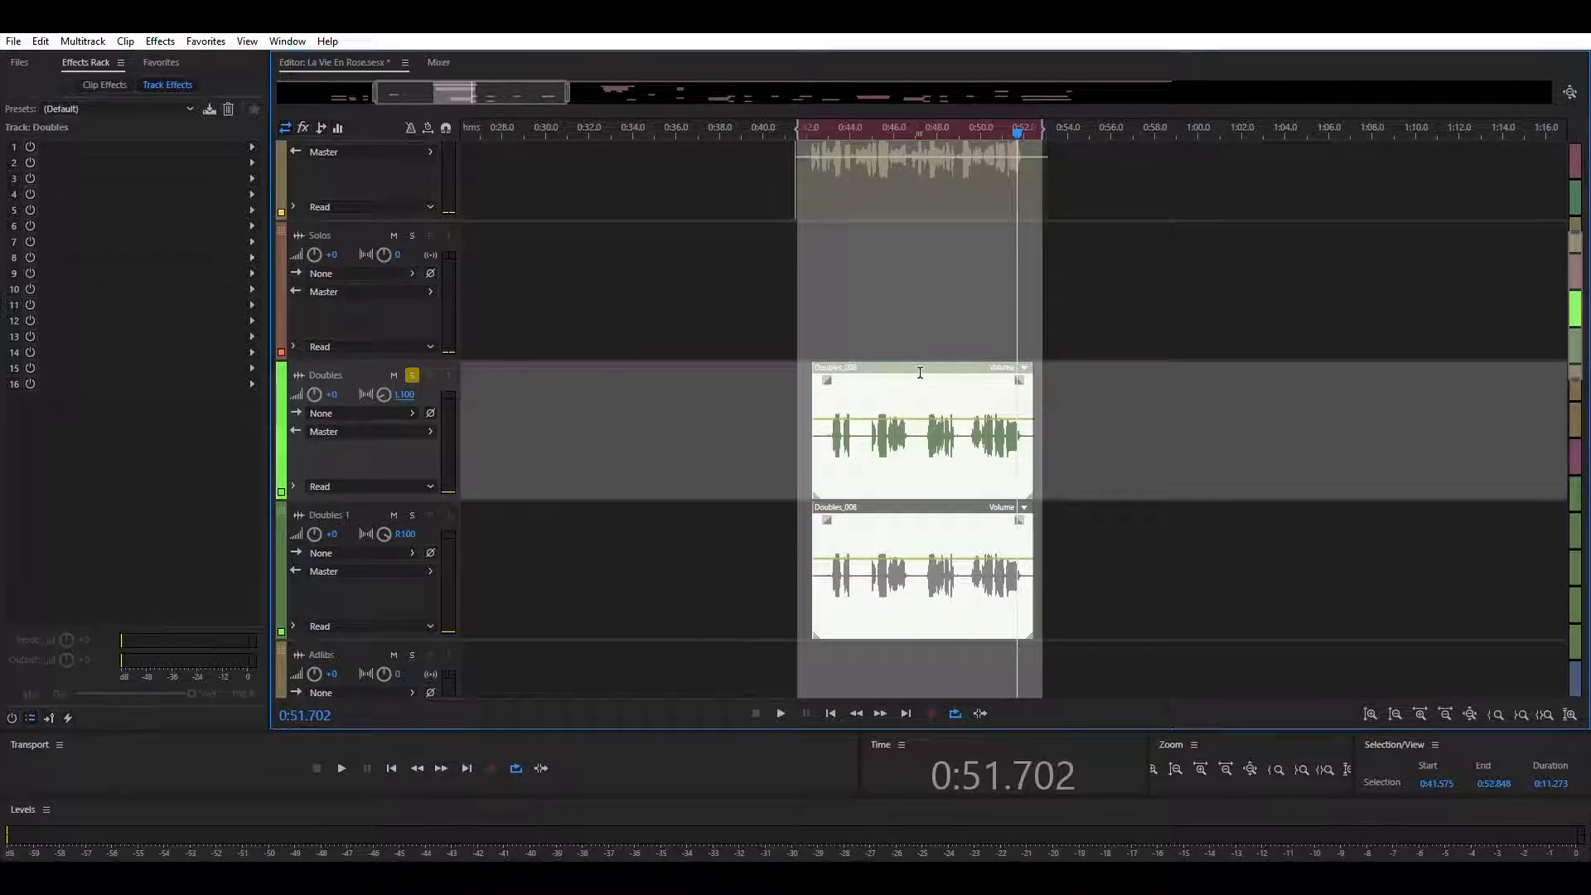
- Play the selection with Doubles hard left, and switch its pan to 100 during playback
left_click(406, 395)
key("space")
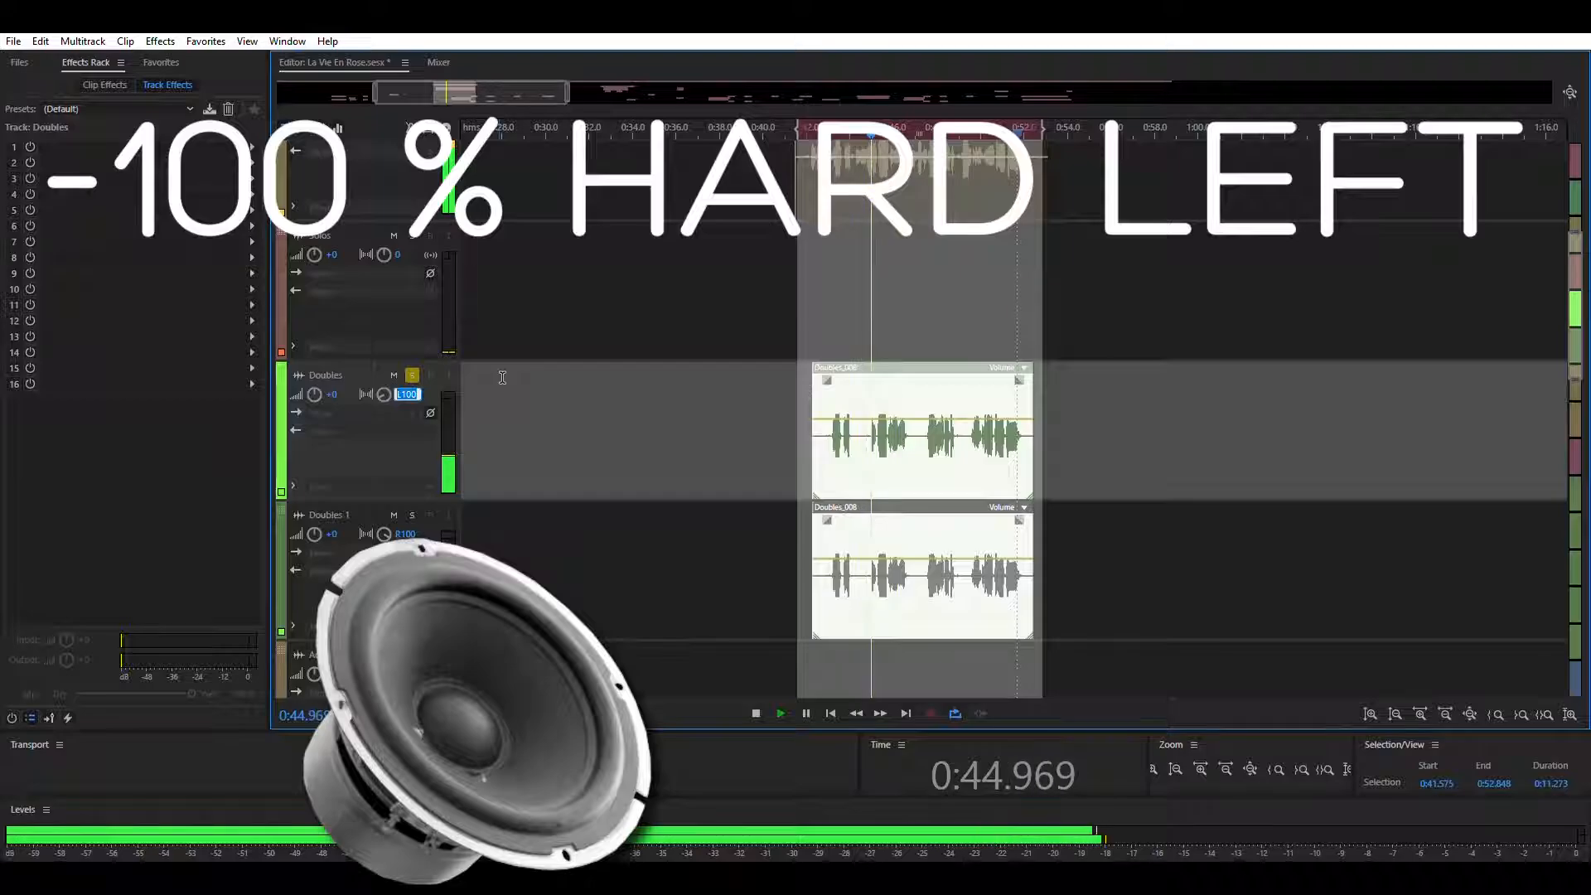
type("100")
key("Return")
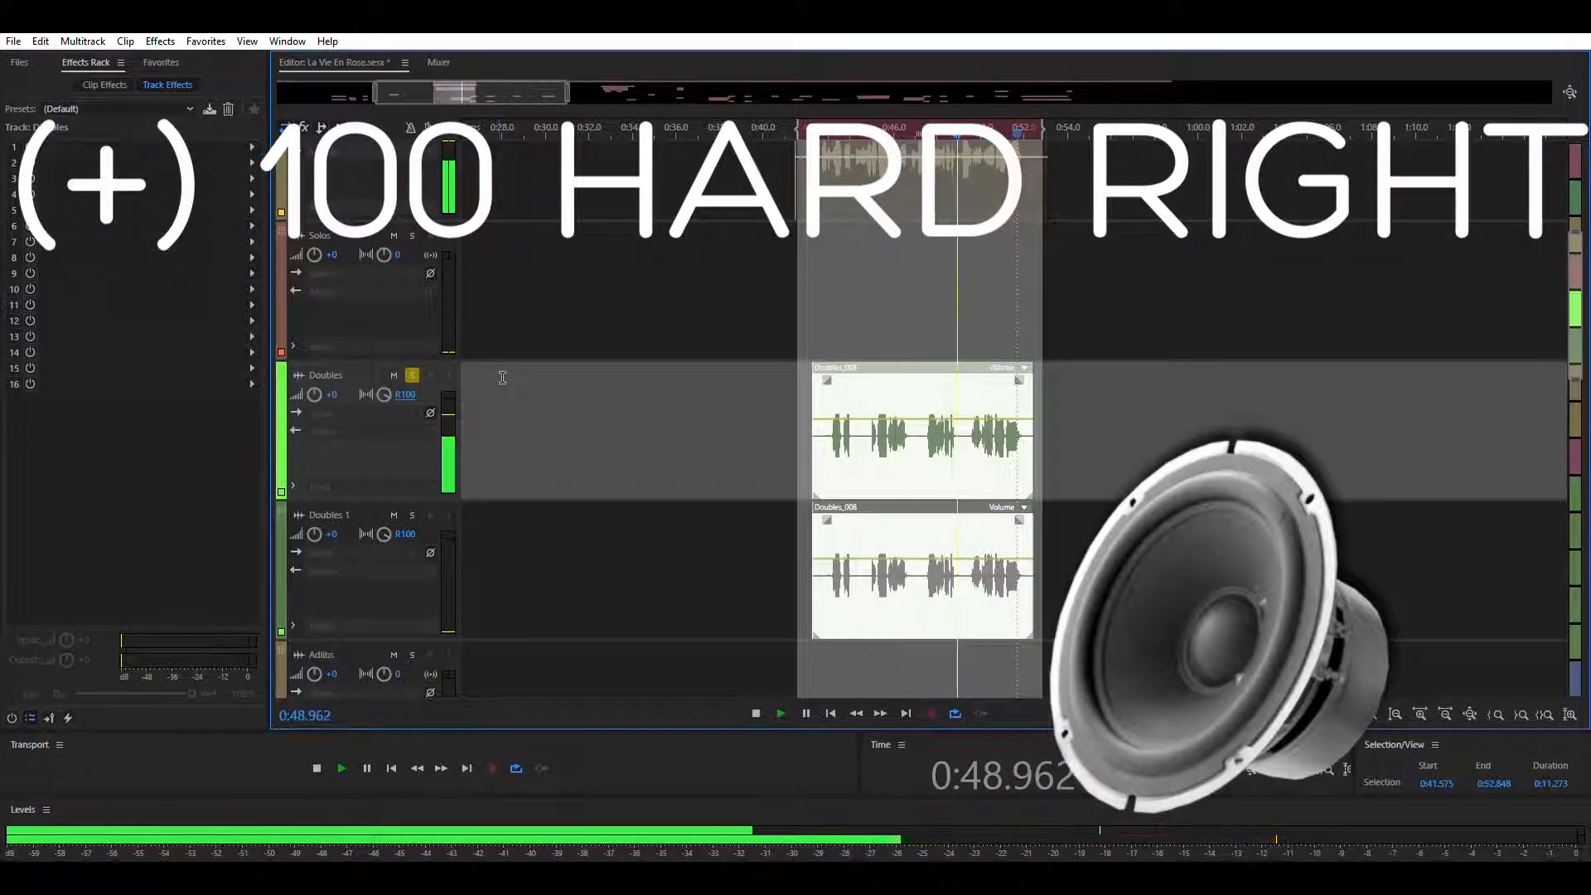
- Clear the Doubles pan back to 0, stop playback, and select about 0:41.5 to 0:52.8 on the Doubles track
left_click(415, 391)
key("BackSpace")
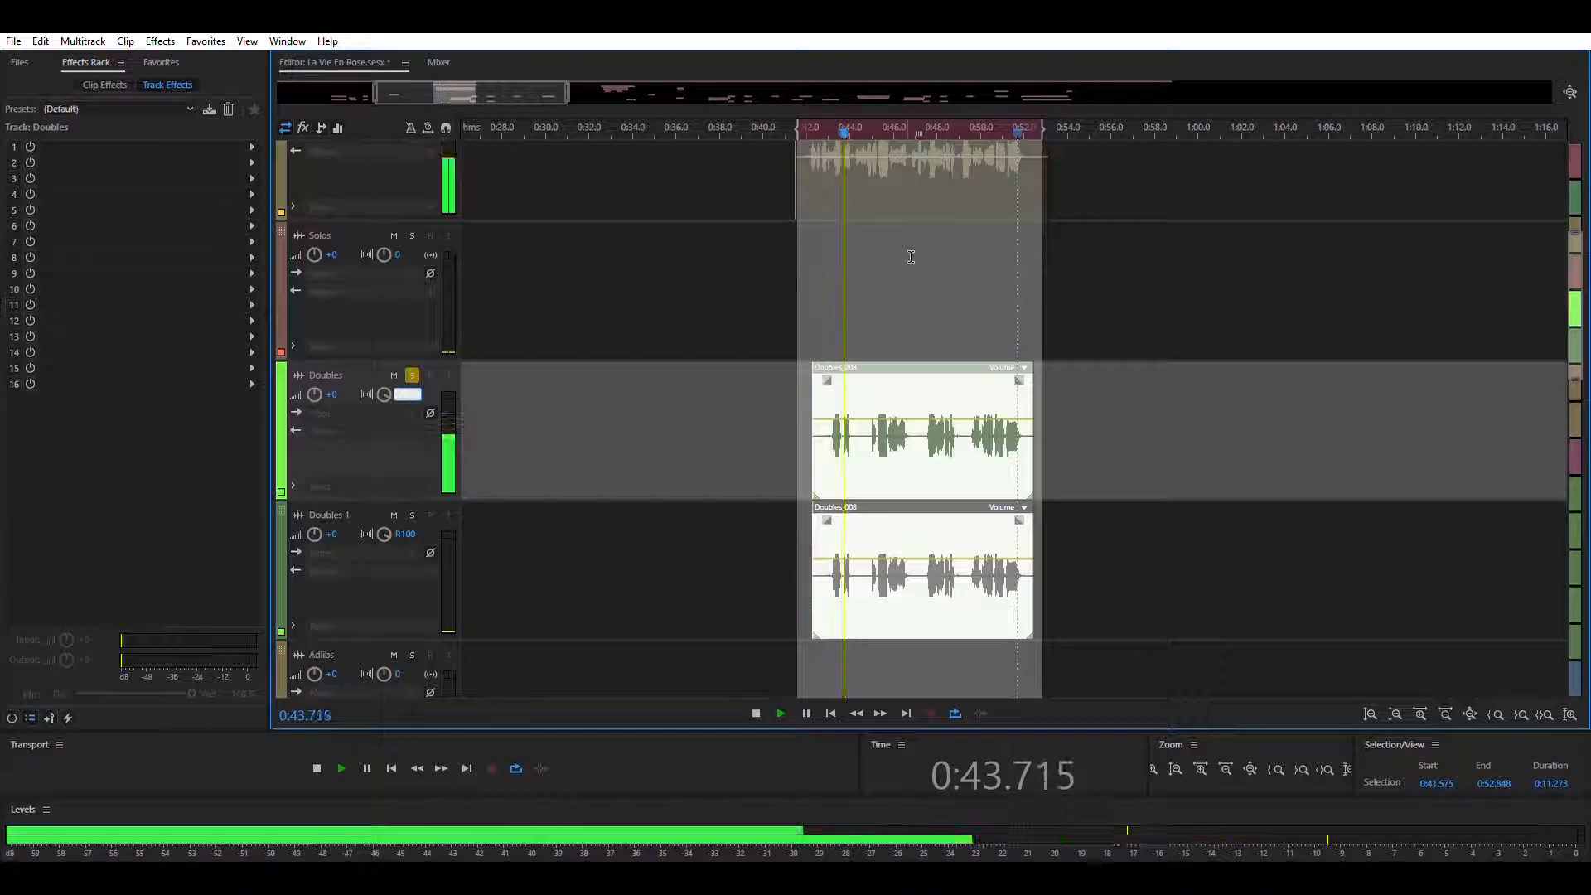
left_click(586, 415)
key("space")
left_click_drag(797, 385, 1032, 391)
- Solo the Doubles 1 track again and set the Doubles track's pan to -100
scroll(784, 327, "down", 1)
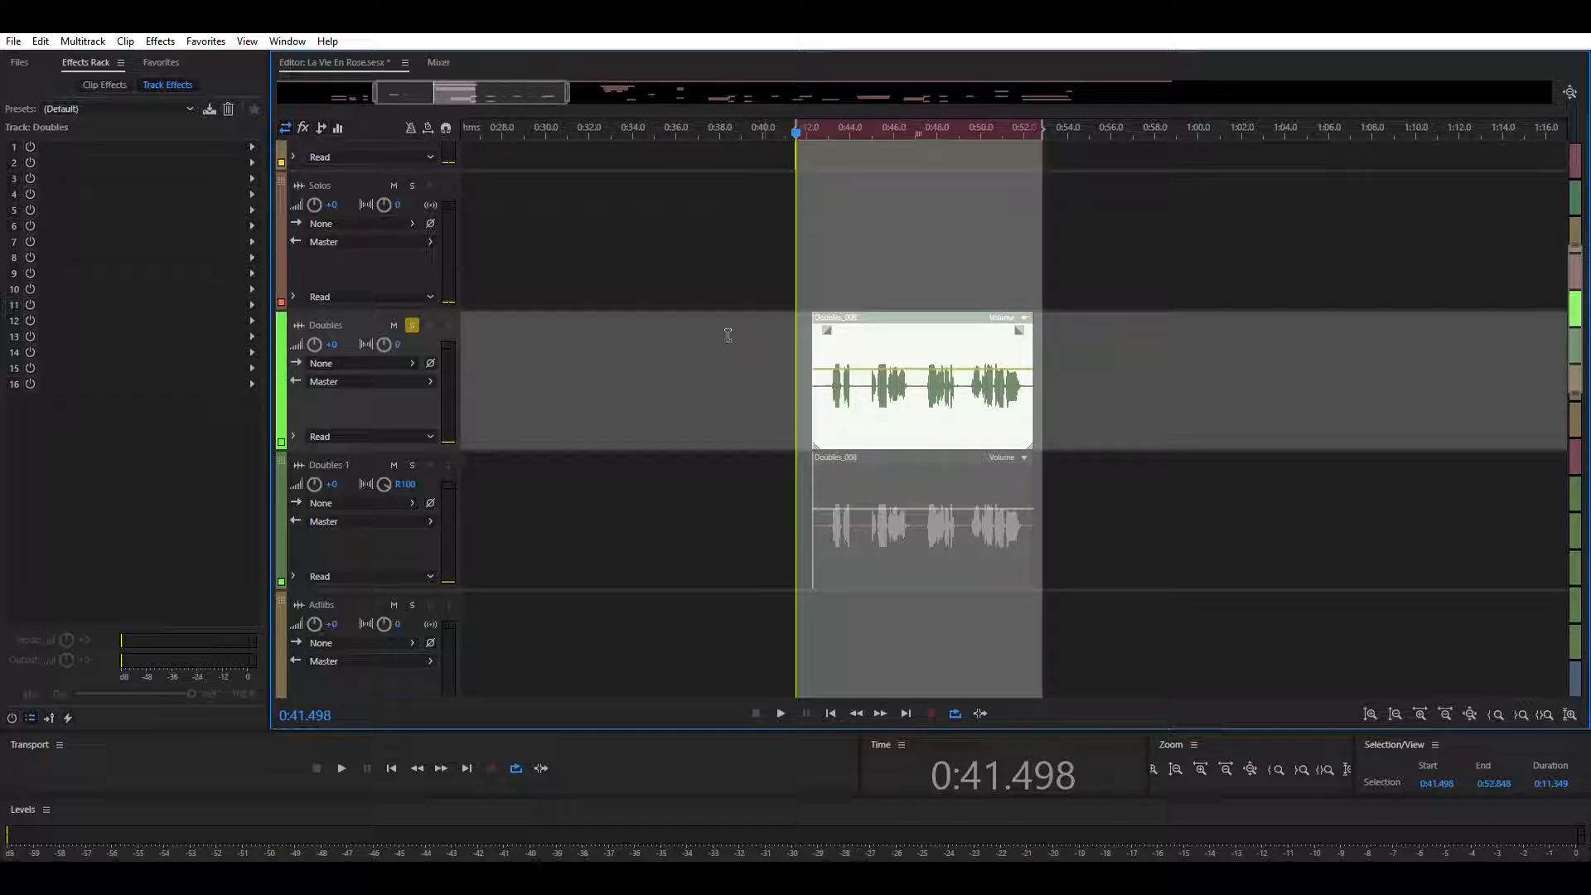
left_click(412, 465)
left_click(401, 344)
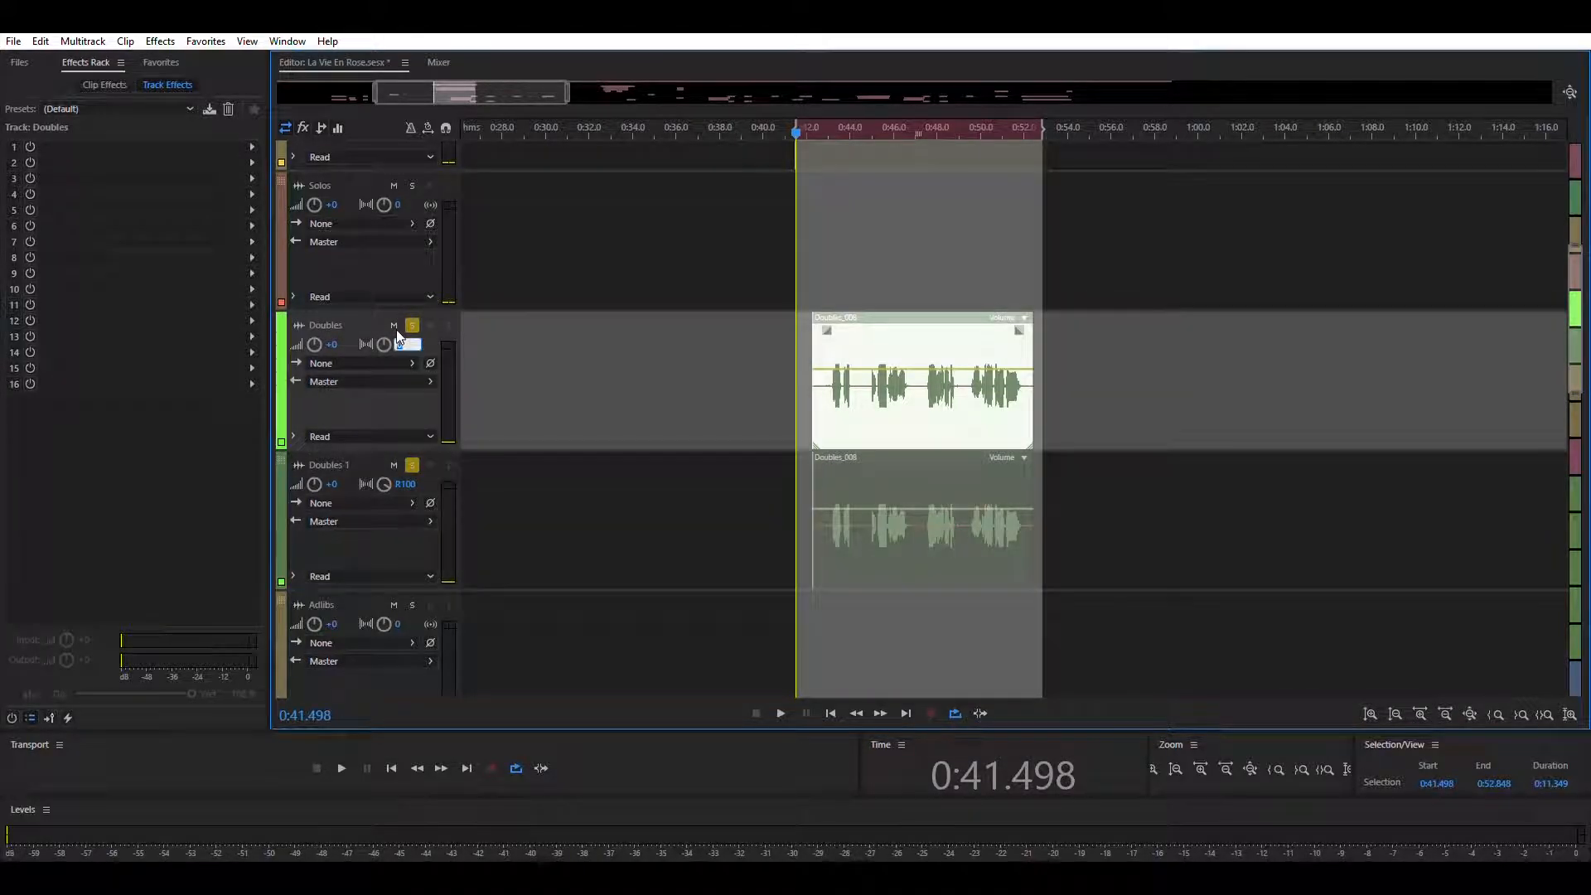
type("-100")
key("Return")
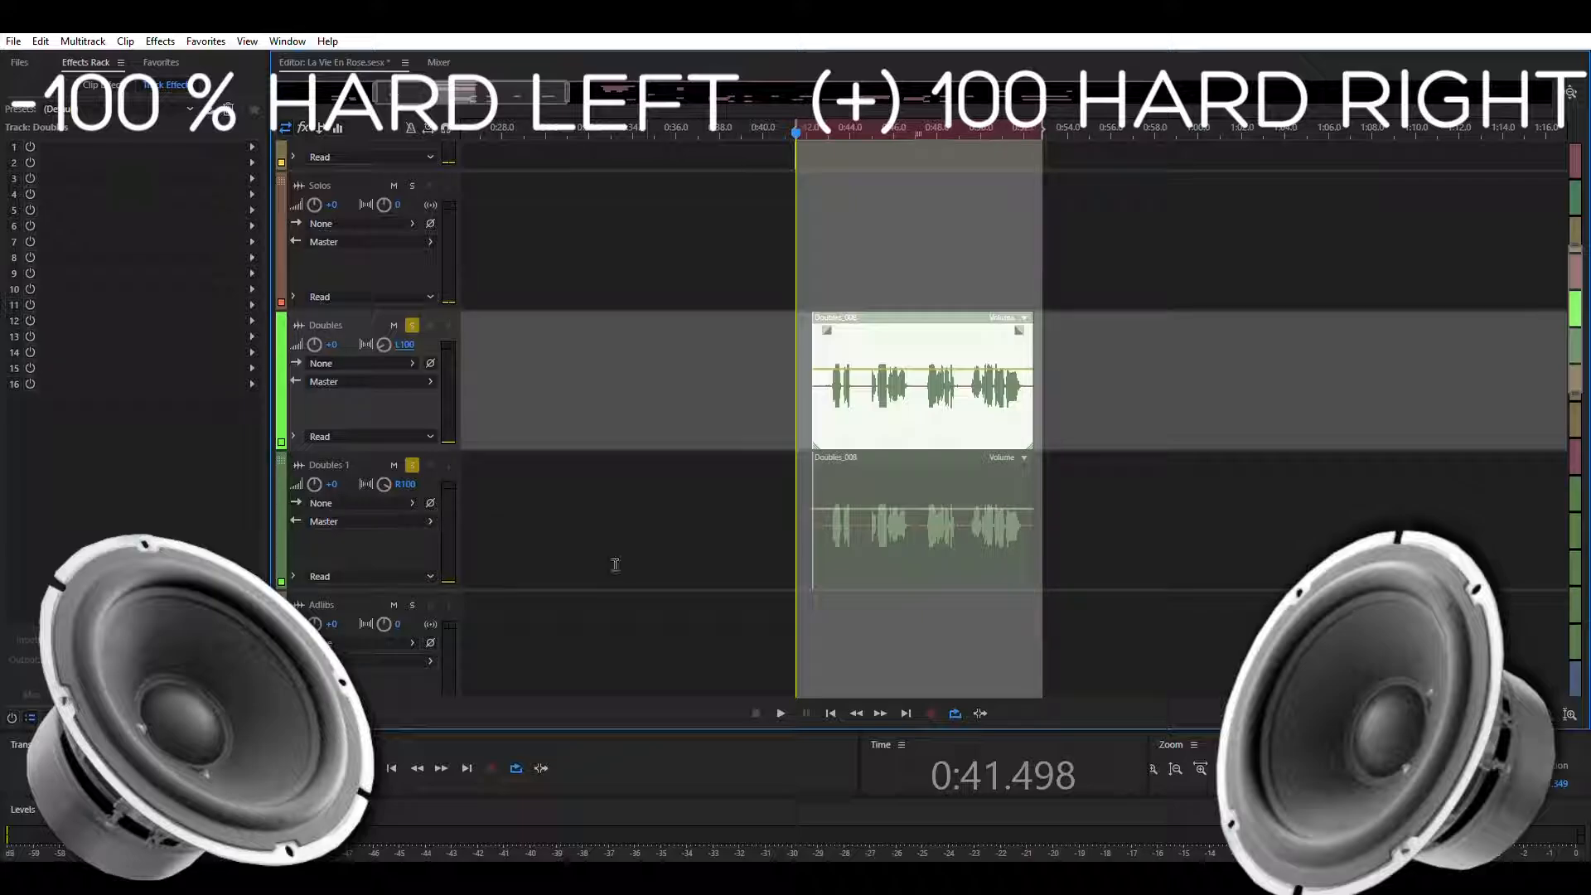
- Play the selected passage with the solo vocal and both hard-panned doubles, and stop near 0:51.8
scroll(895, 290, "up", 3)
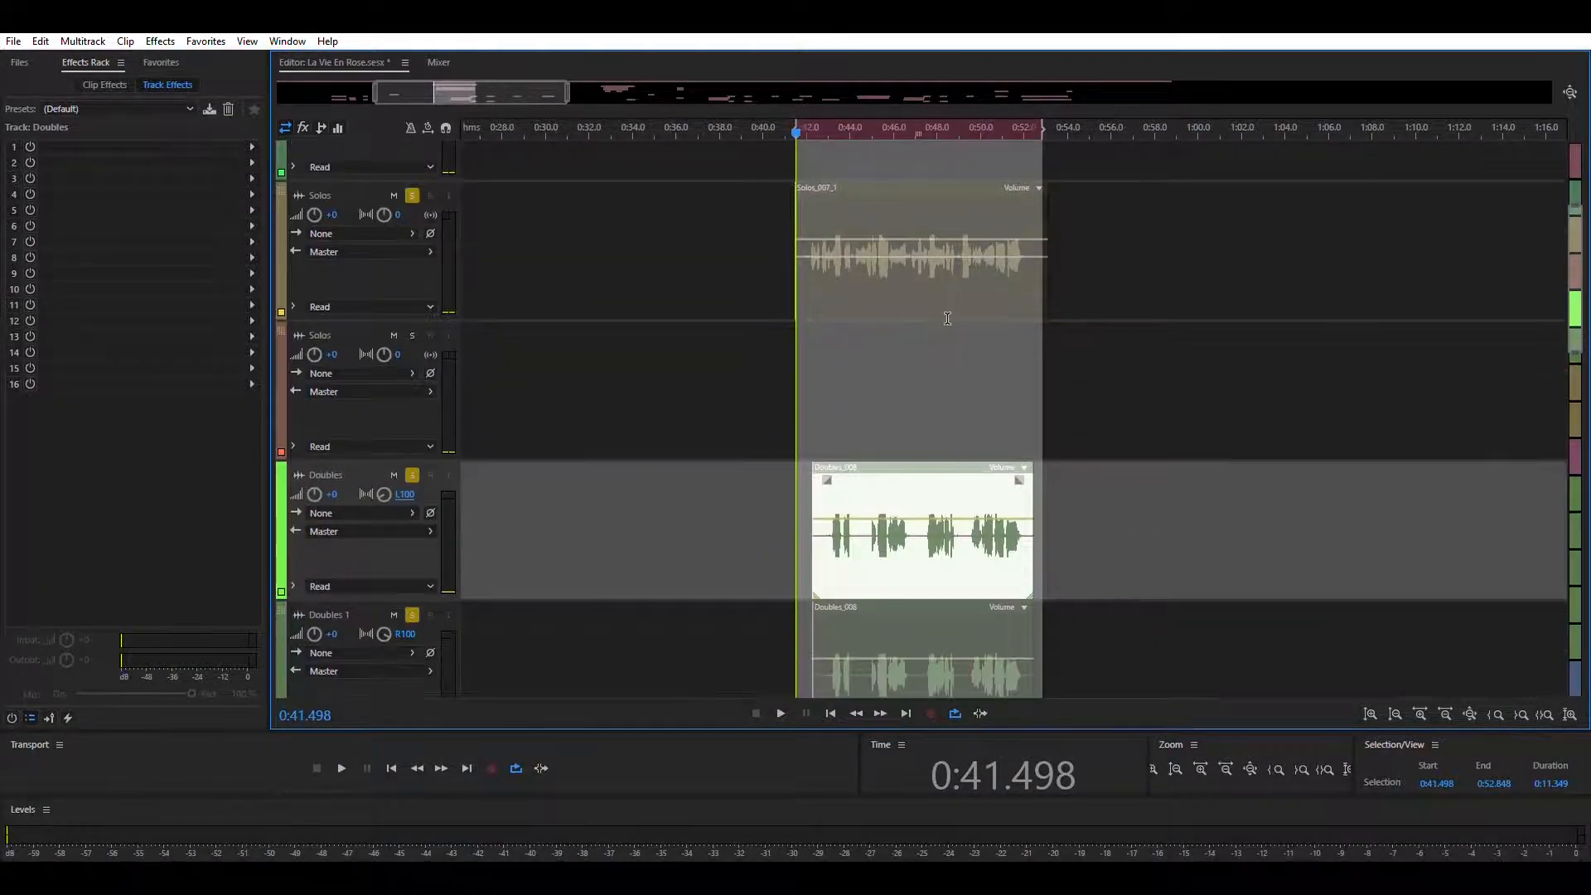
key("space")
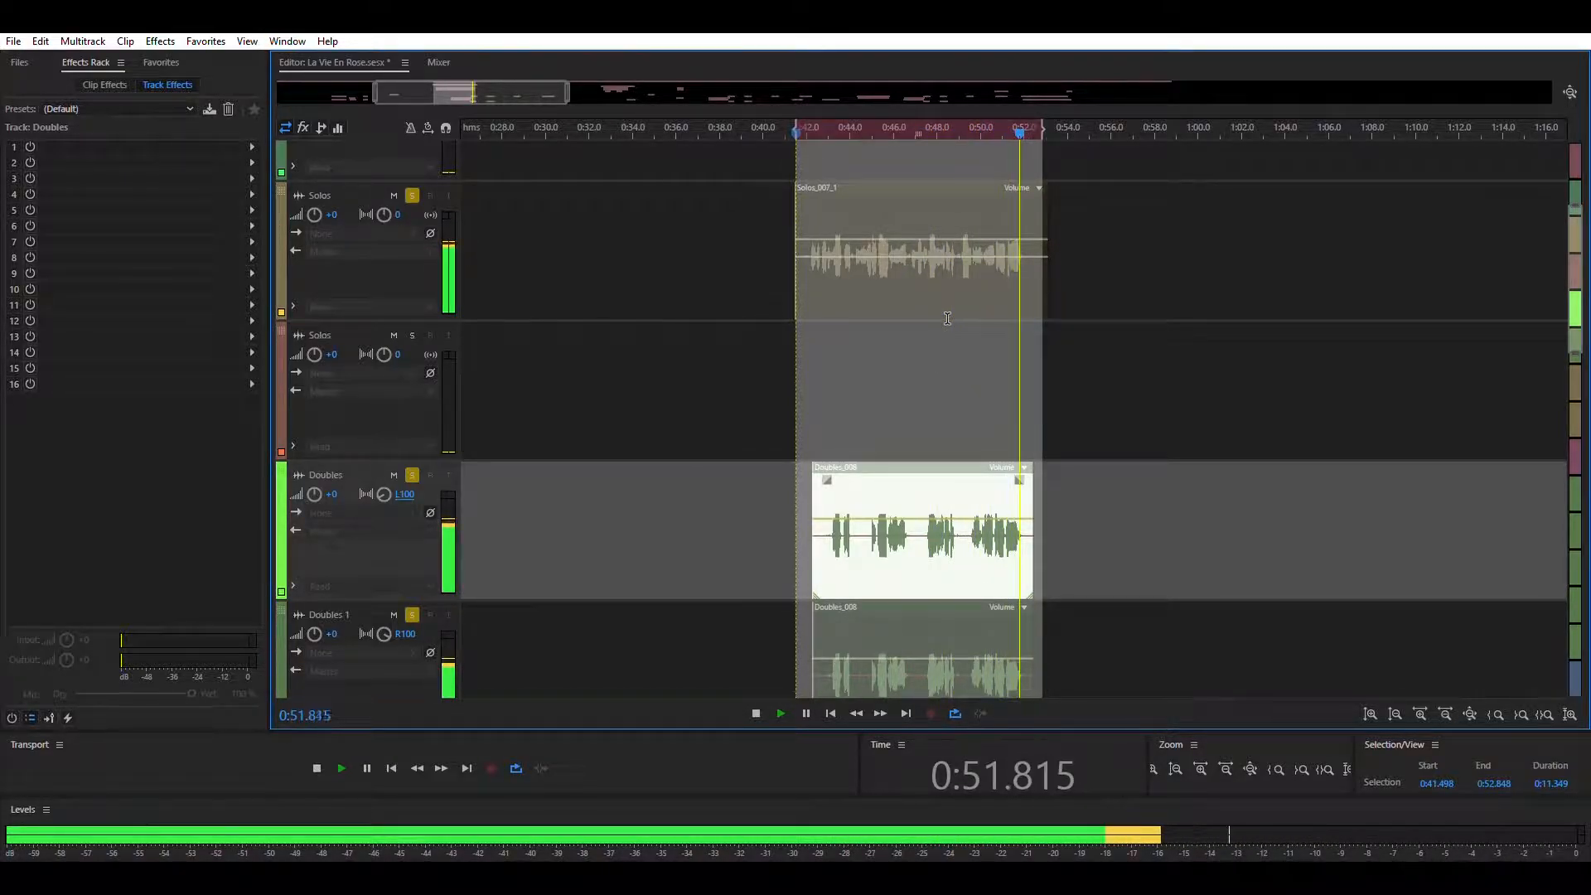
key("space")
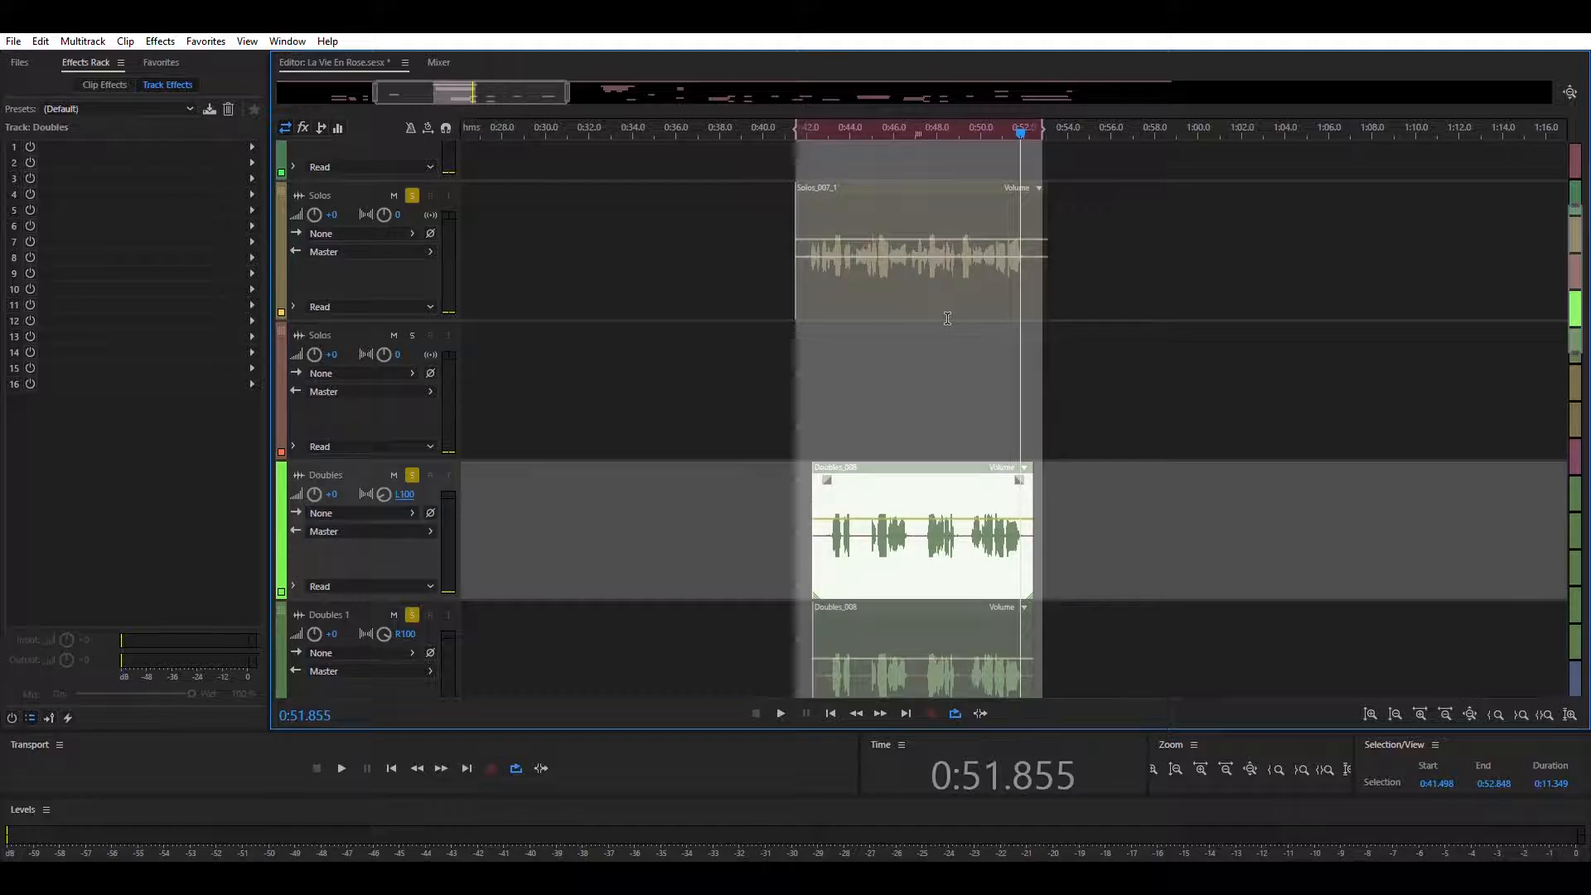
- Shift the Doubles_008 clip on Doubles 1 about 0.01 s later than its copy on Doubles, judging the offset around 0:45.1
left_click(1416, 701)
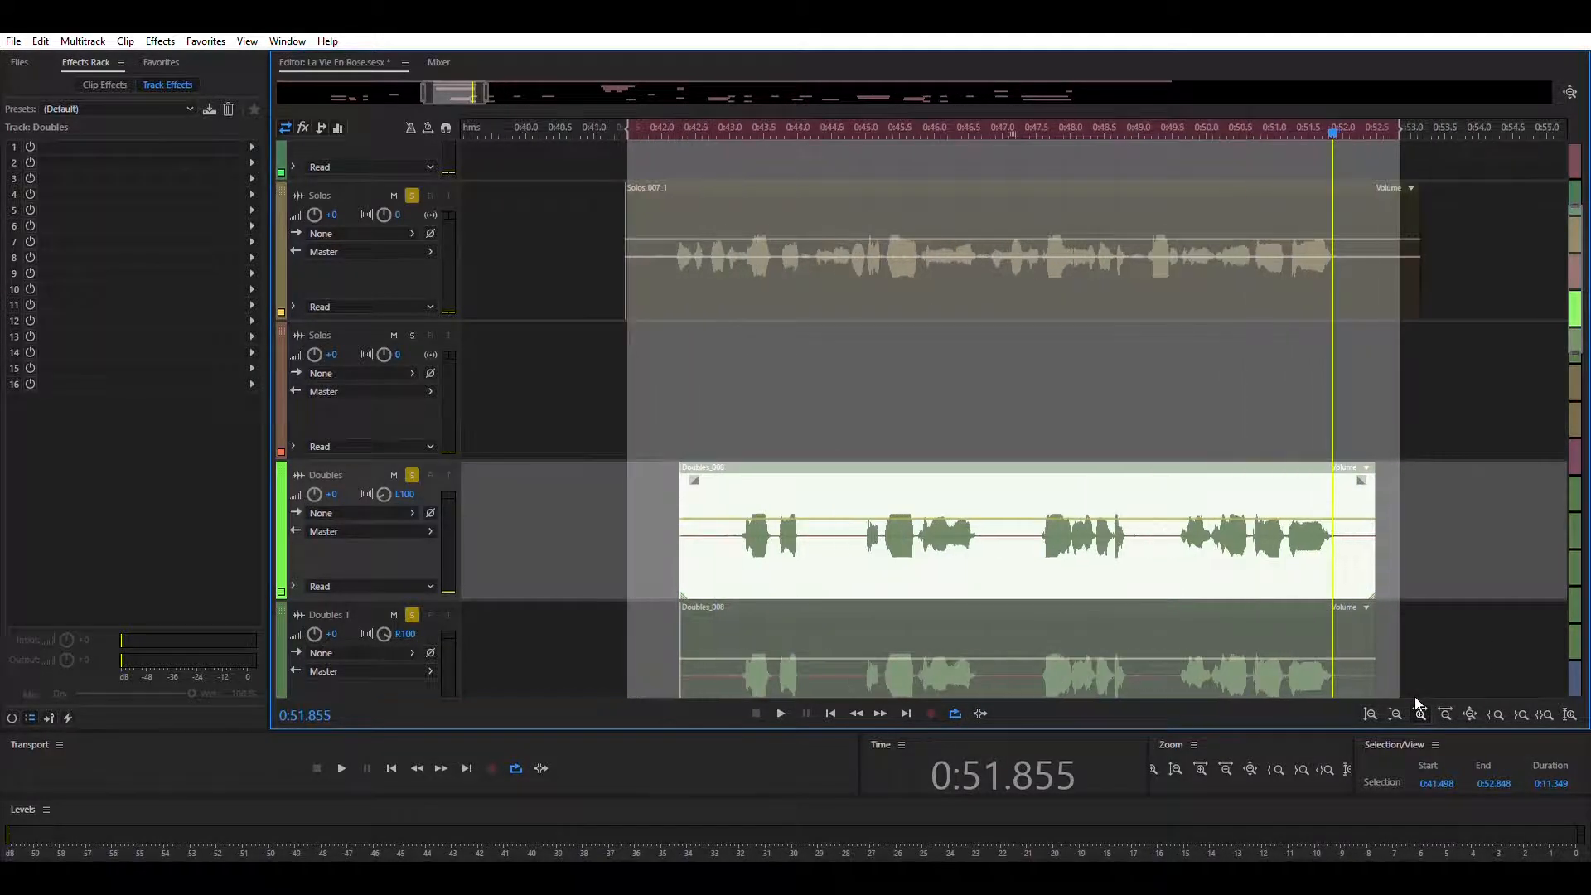
left_click(1415, 701)
left_click(580, 374)
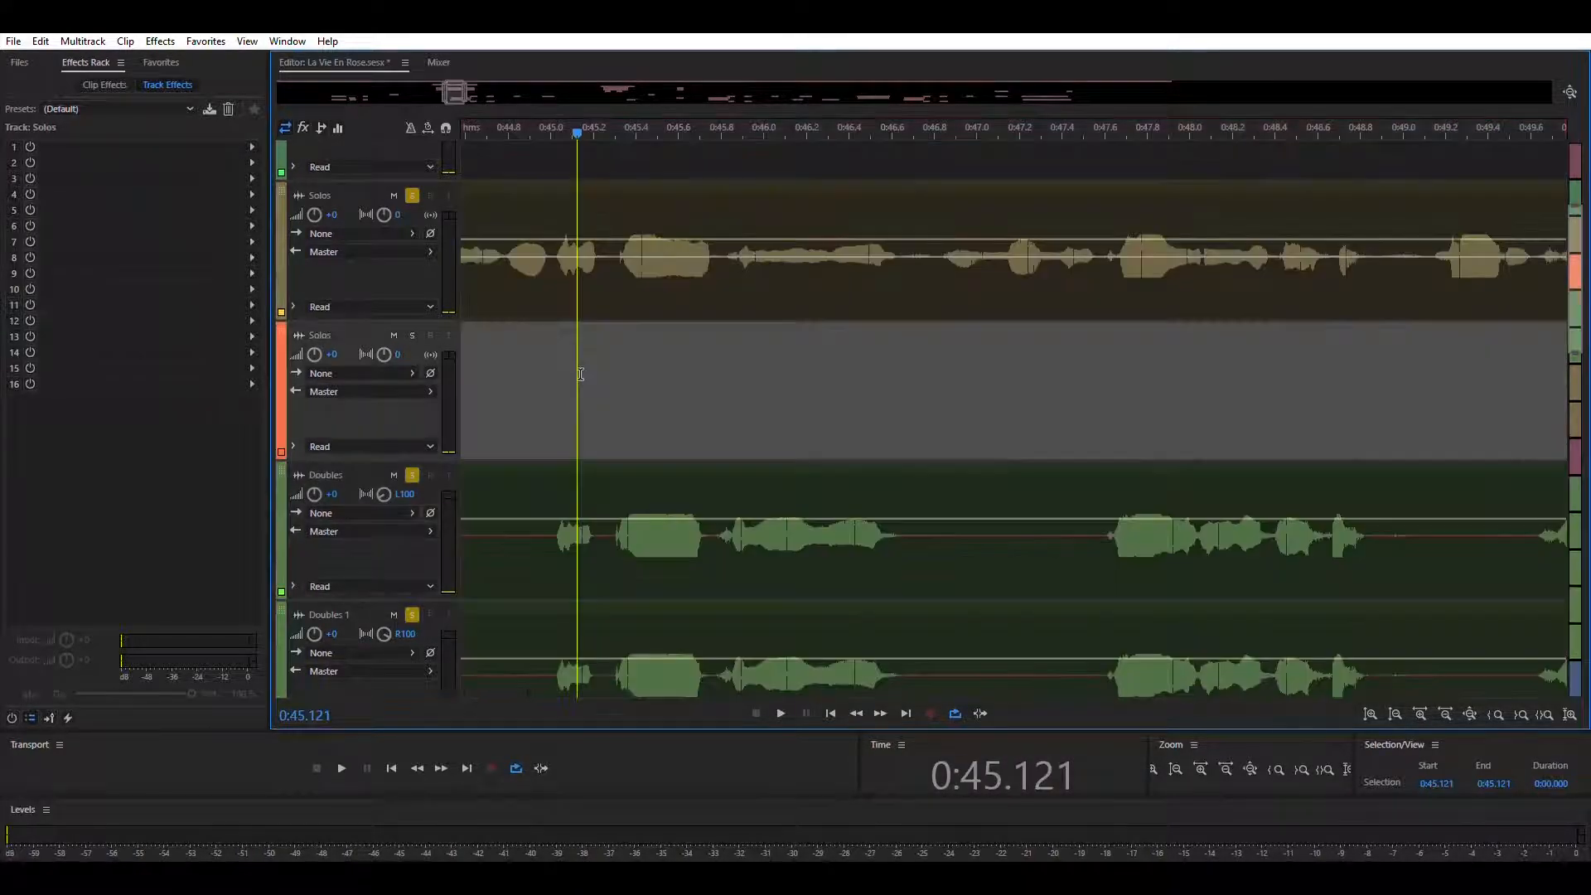
left_click(1422, 712)
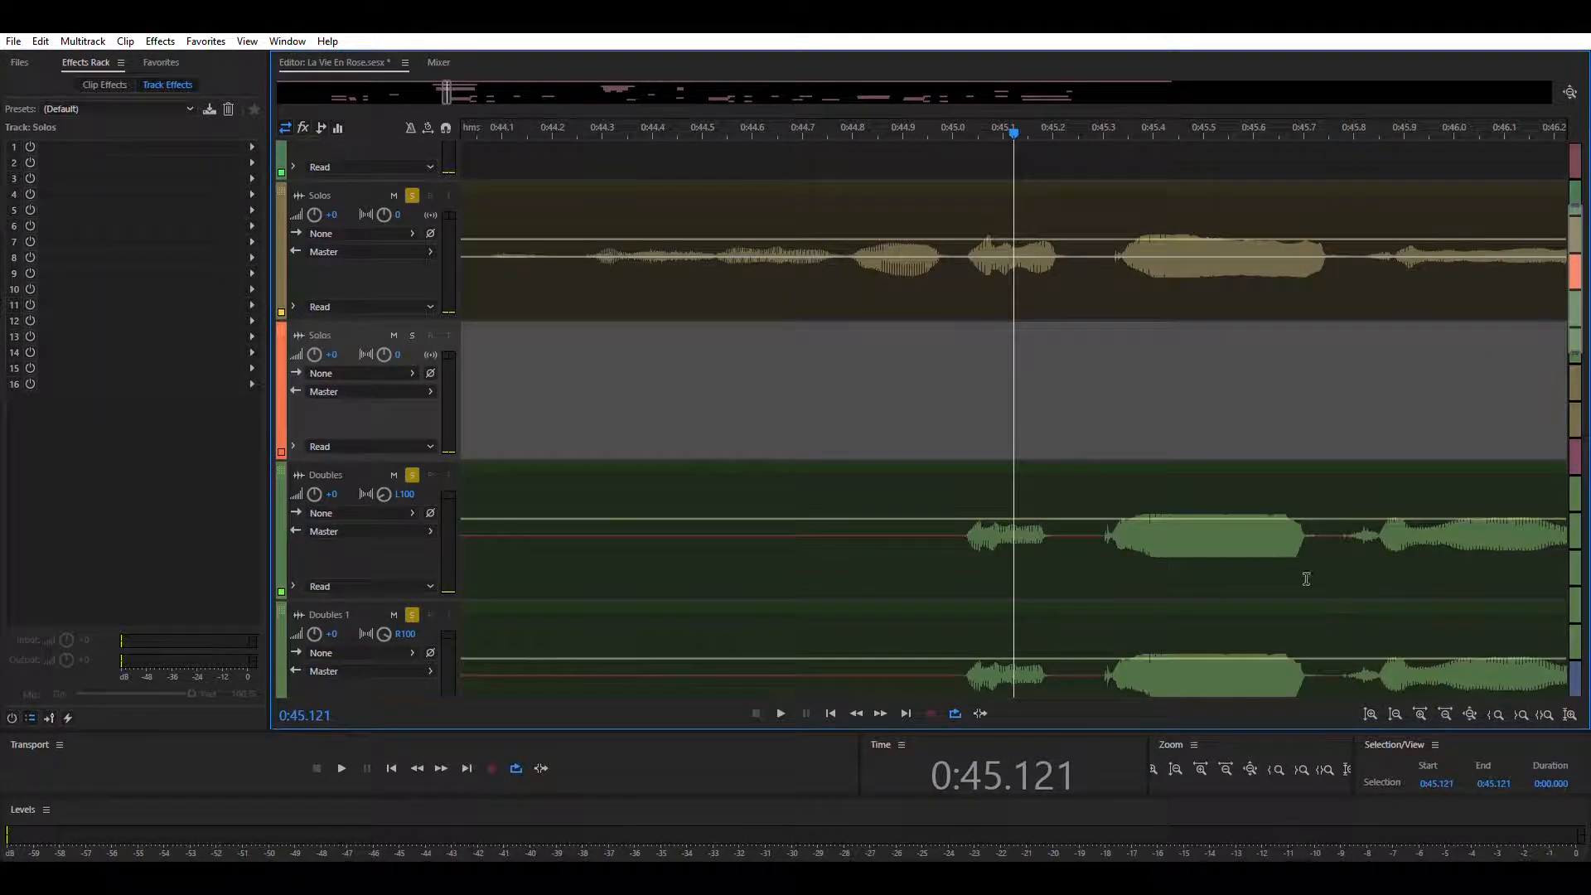
scroll(1306, 578, "down", 2)
left_click(1422, 708)
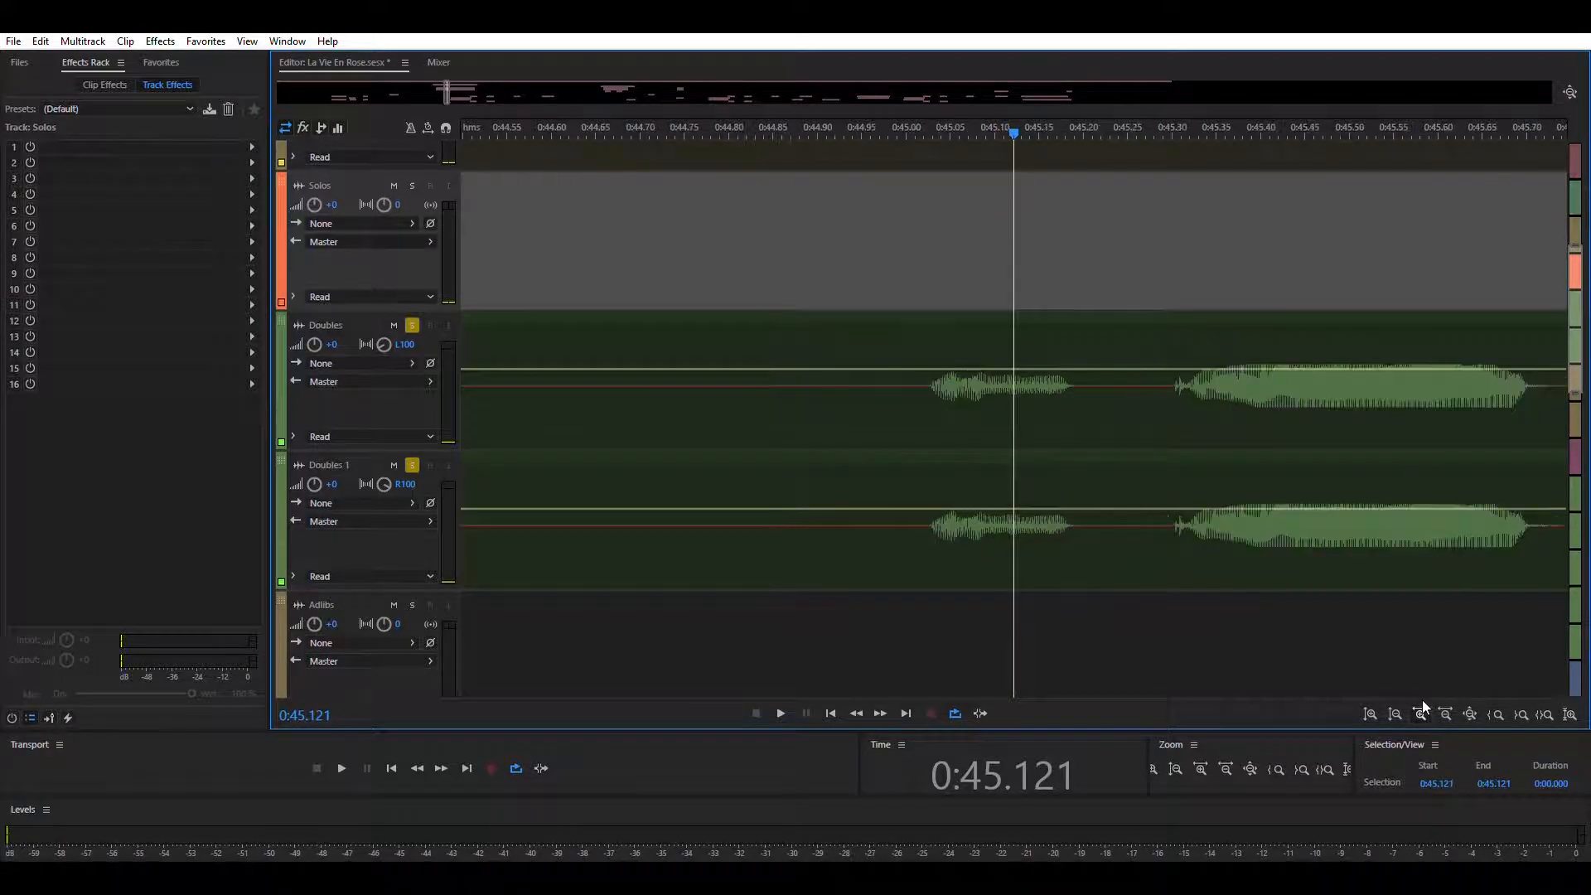
left_click(1045, 452)
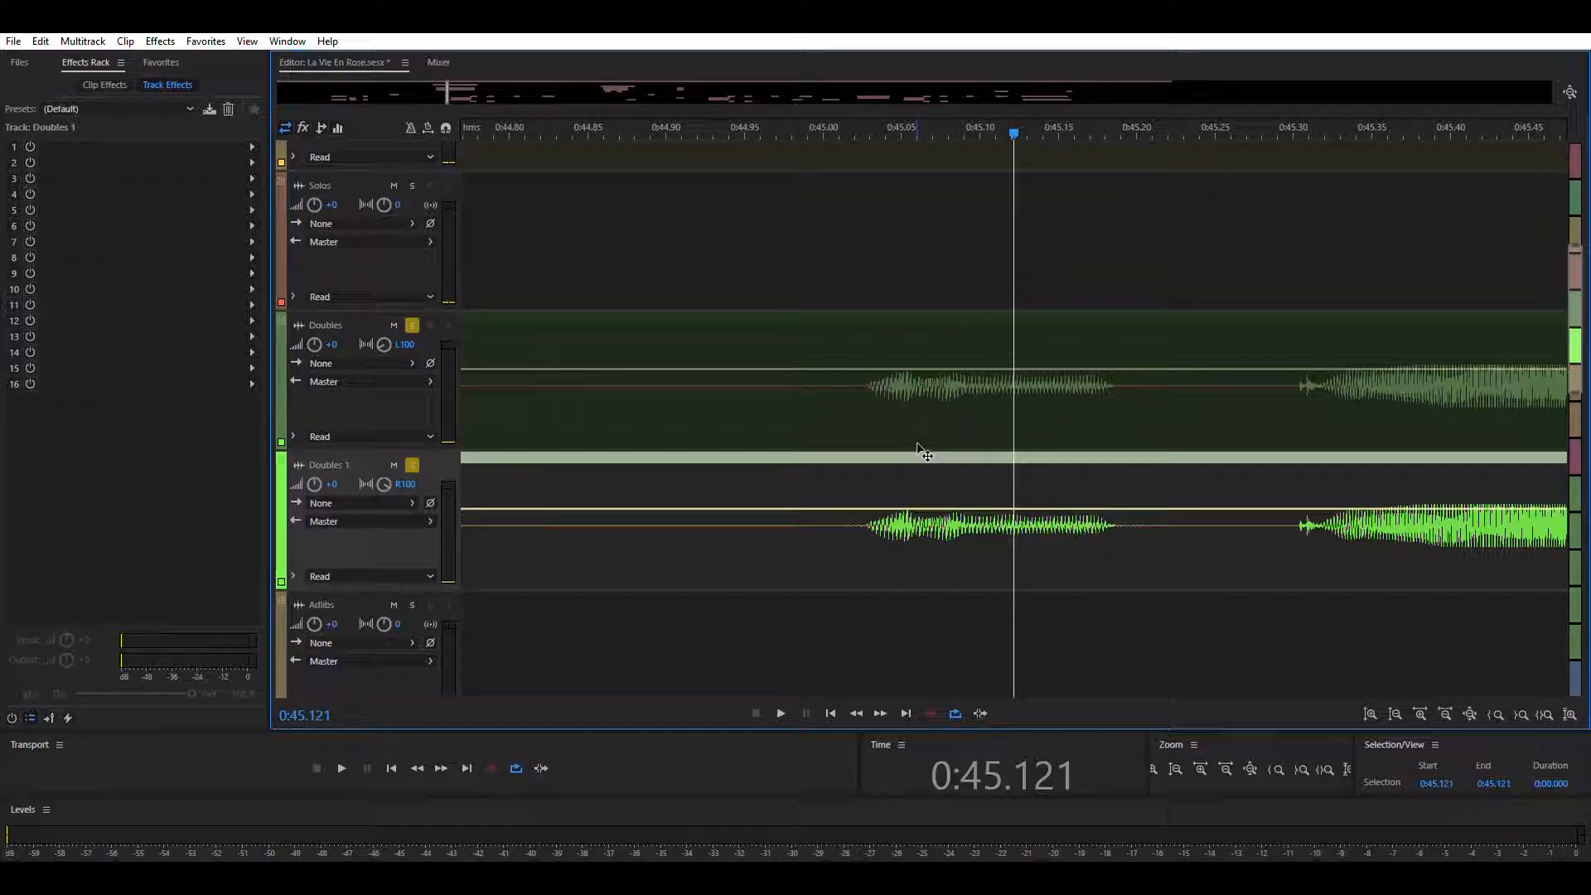
left_click_drag(925, 455, 941, 455)
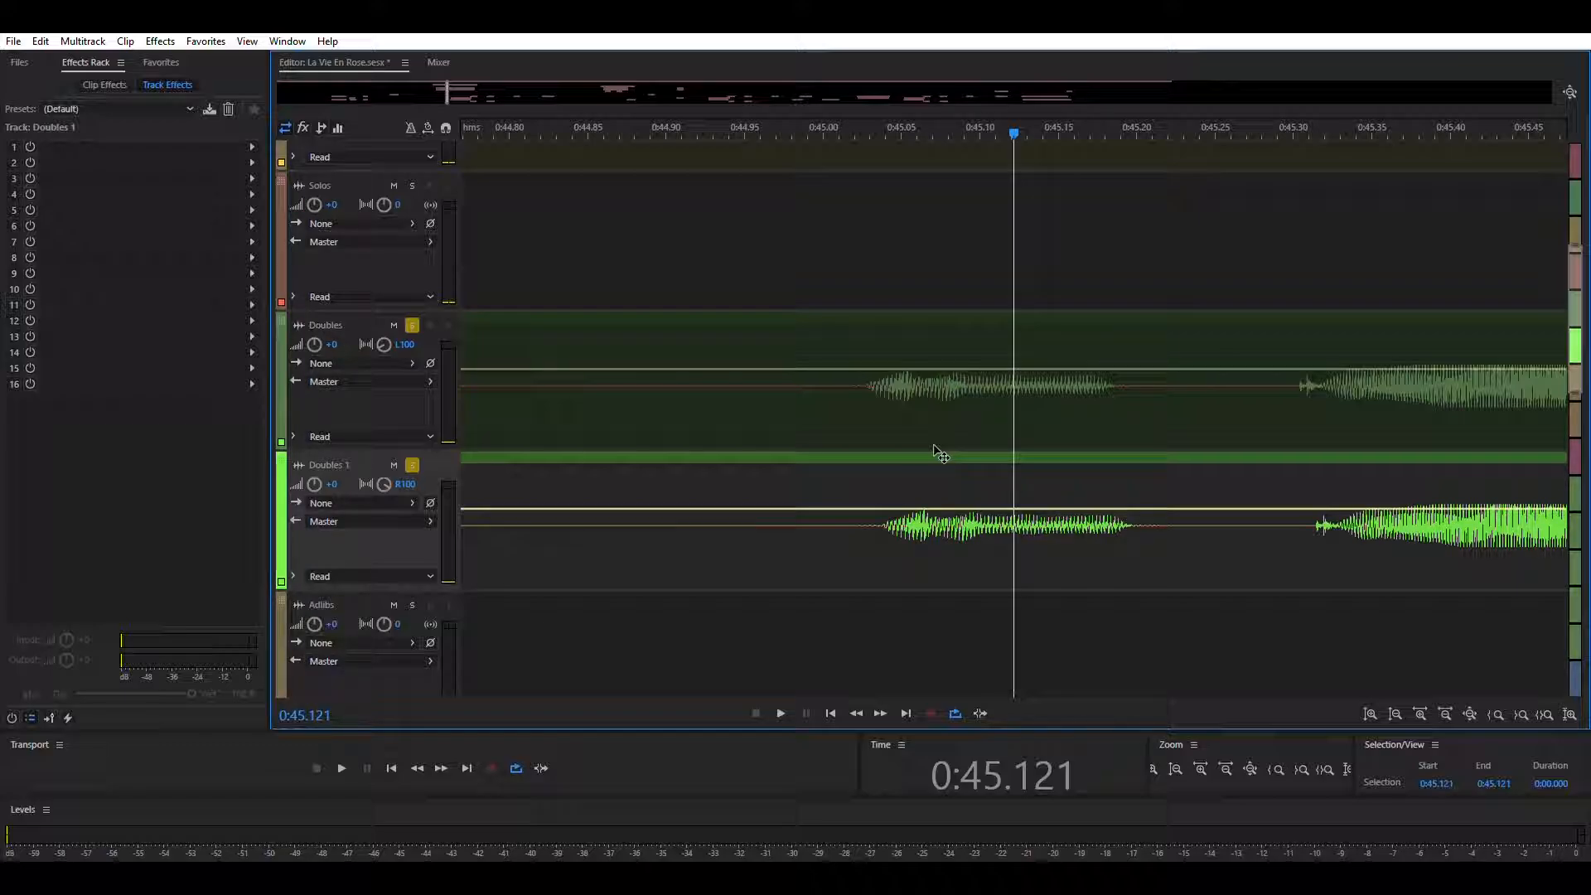
left_click(941, 455)
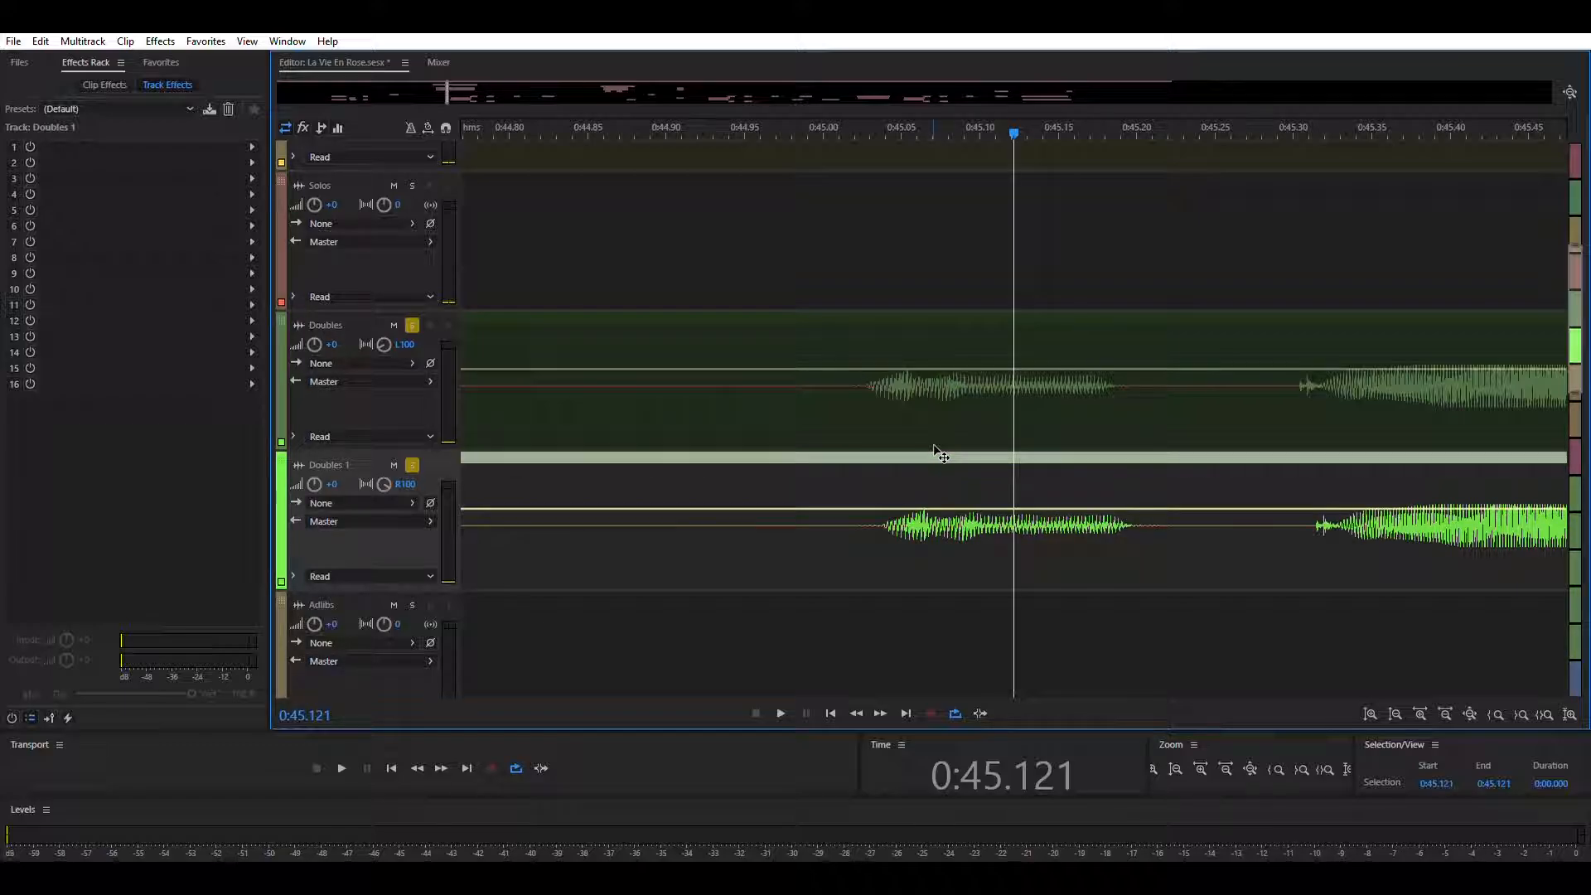
left_click_drag(817, 451, 821, 451)
- Zoom back out until both complete Doubles_008 clips are in view
left_click(1443, 710)
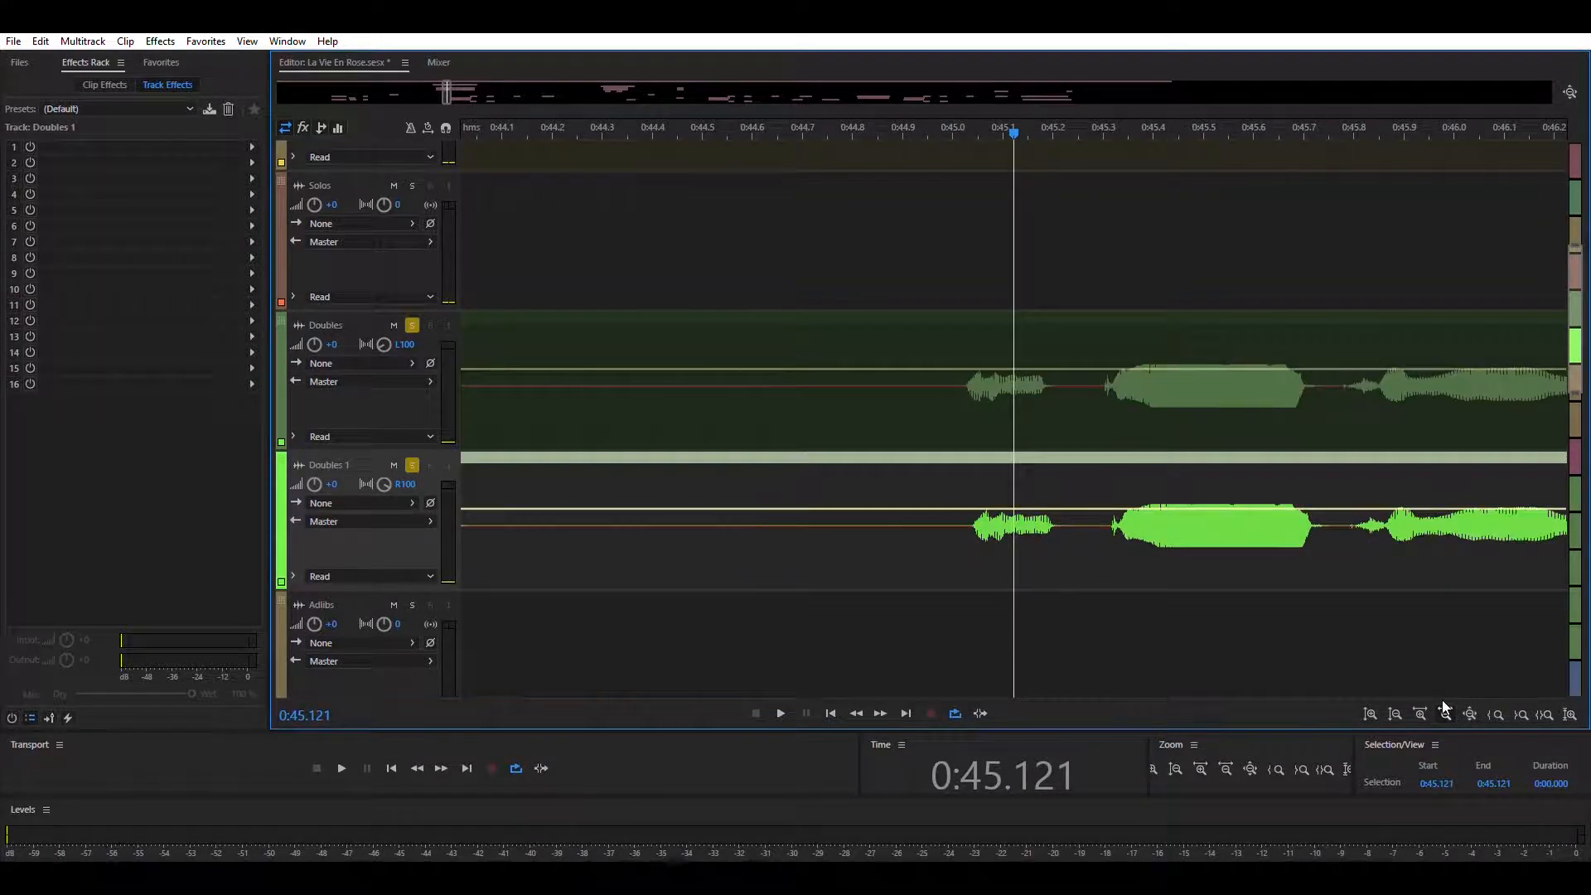
left_click(1442, 704)
left_click(1440, 704)
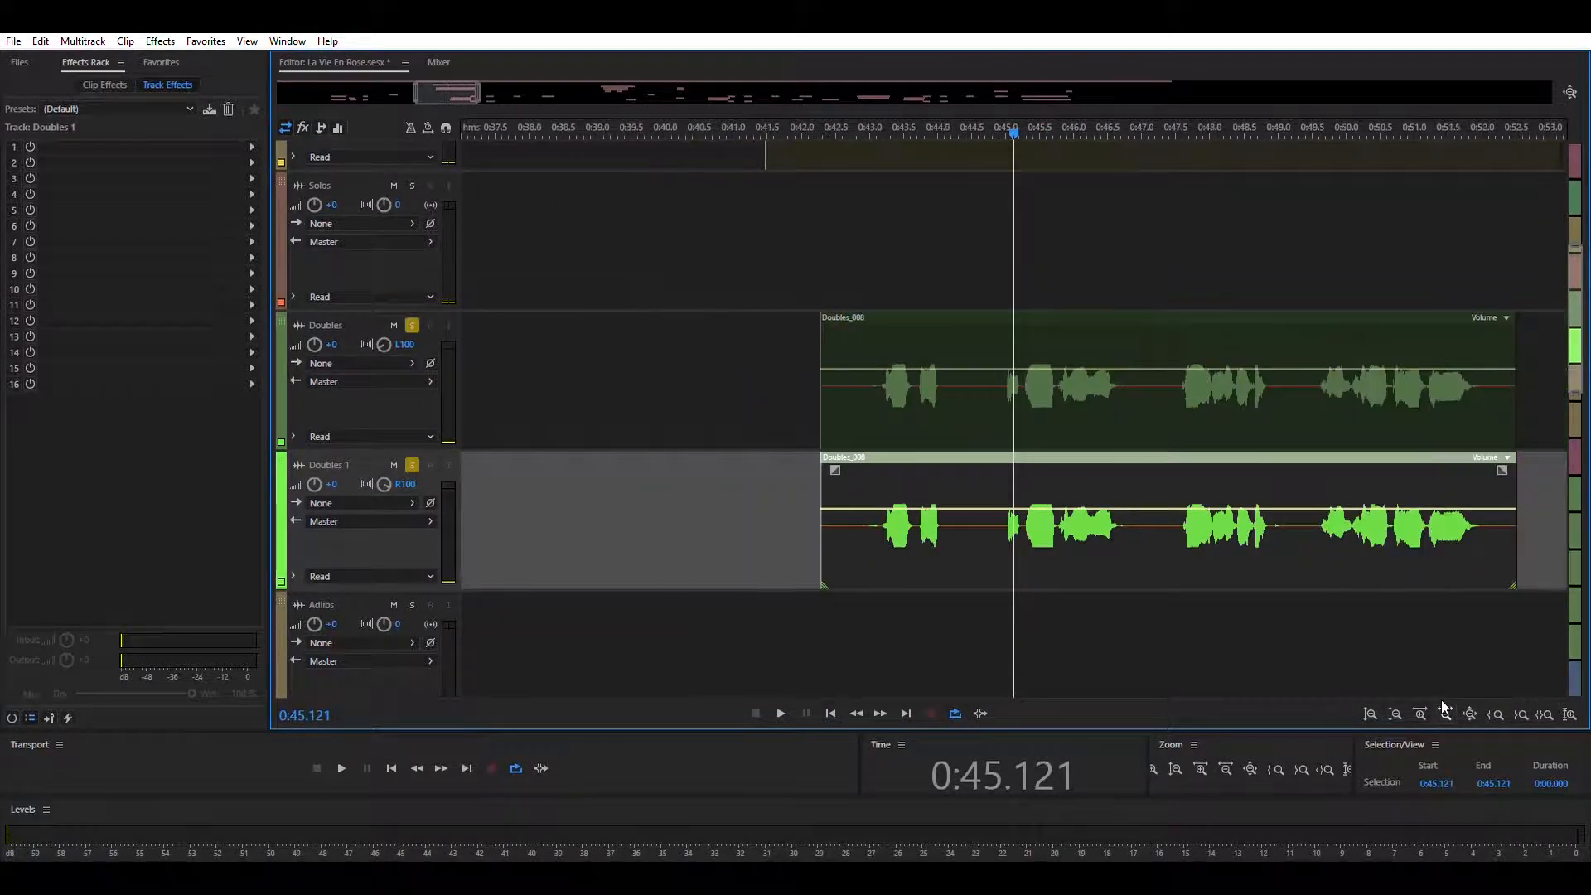
left_click(1442, 703)
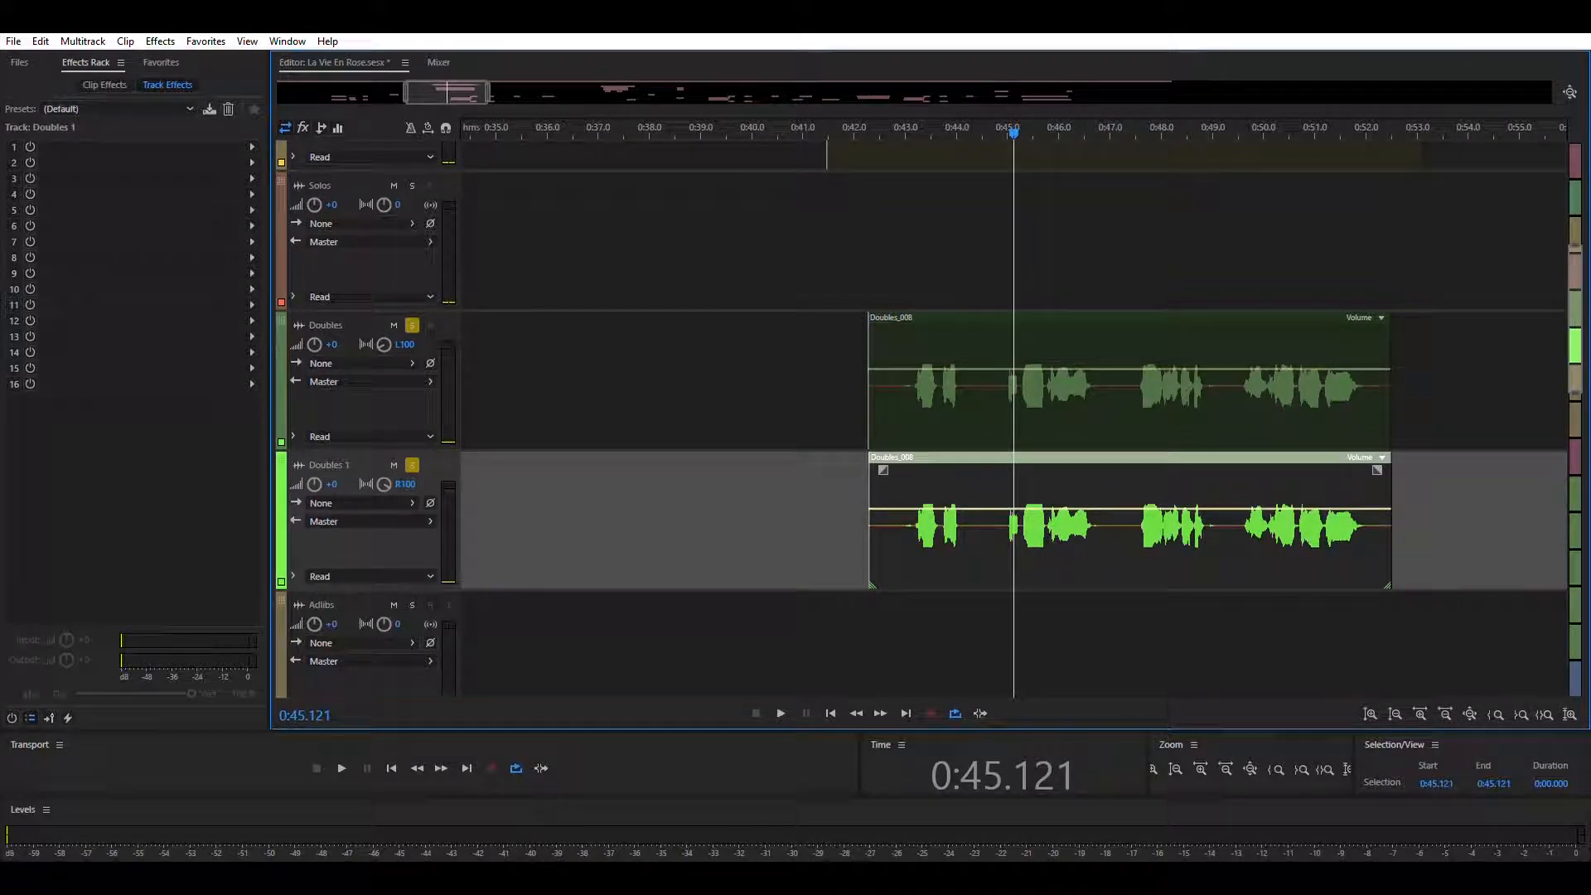
mouse_move(470, 87)
left_mouse_down()
mouse_move(510, 87)
mouse_move(495, 87)
left_mouse_up()
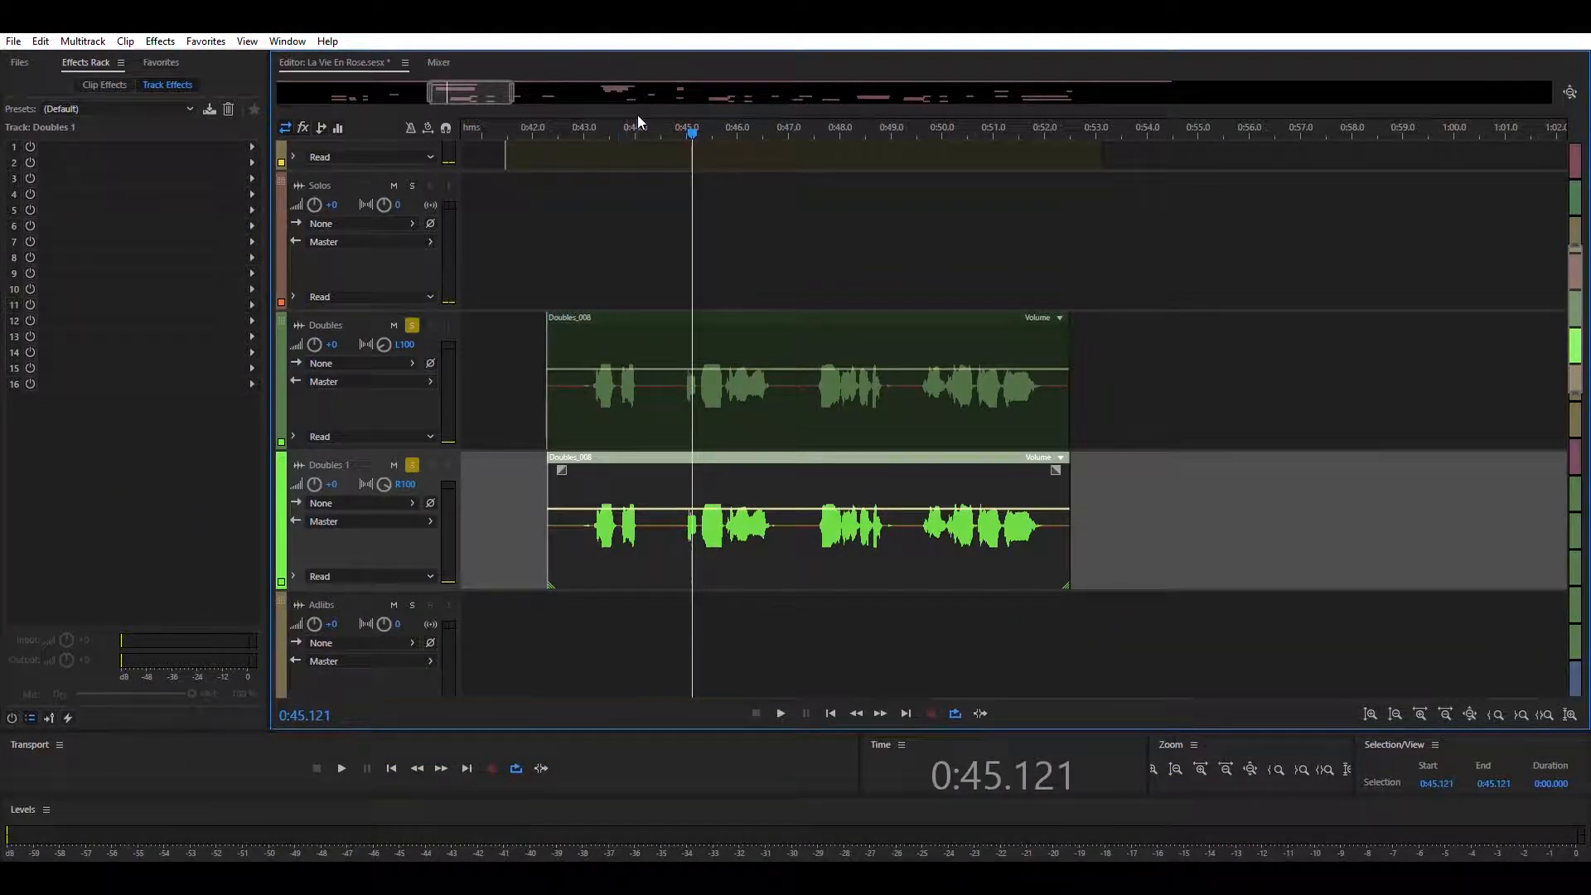
- Examine the offset between the two Doubles_008 clips around 0:45.1 against the solo vocal, selecting 0:44.168 to 0:46.394 for the comparison
left_click(1419, 696)
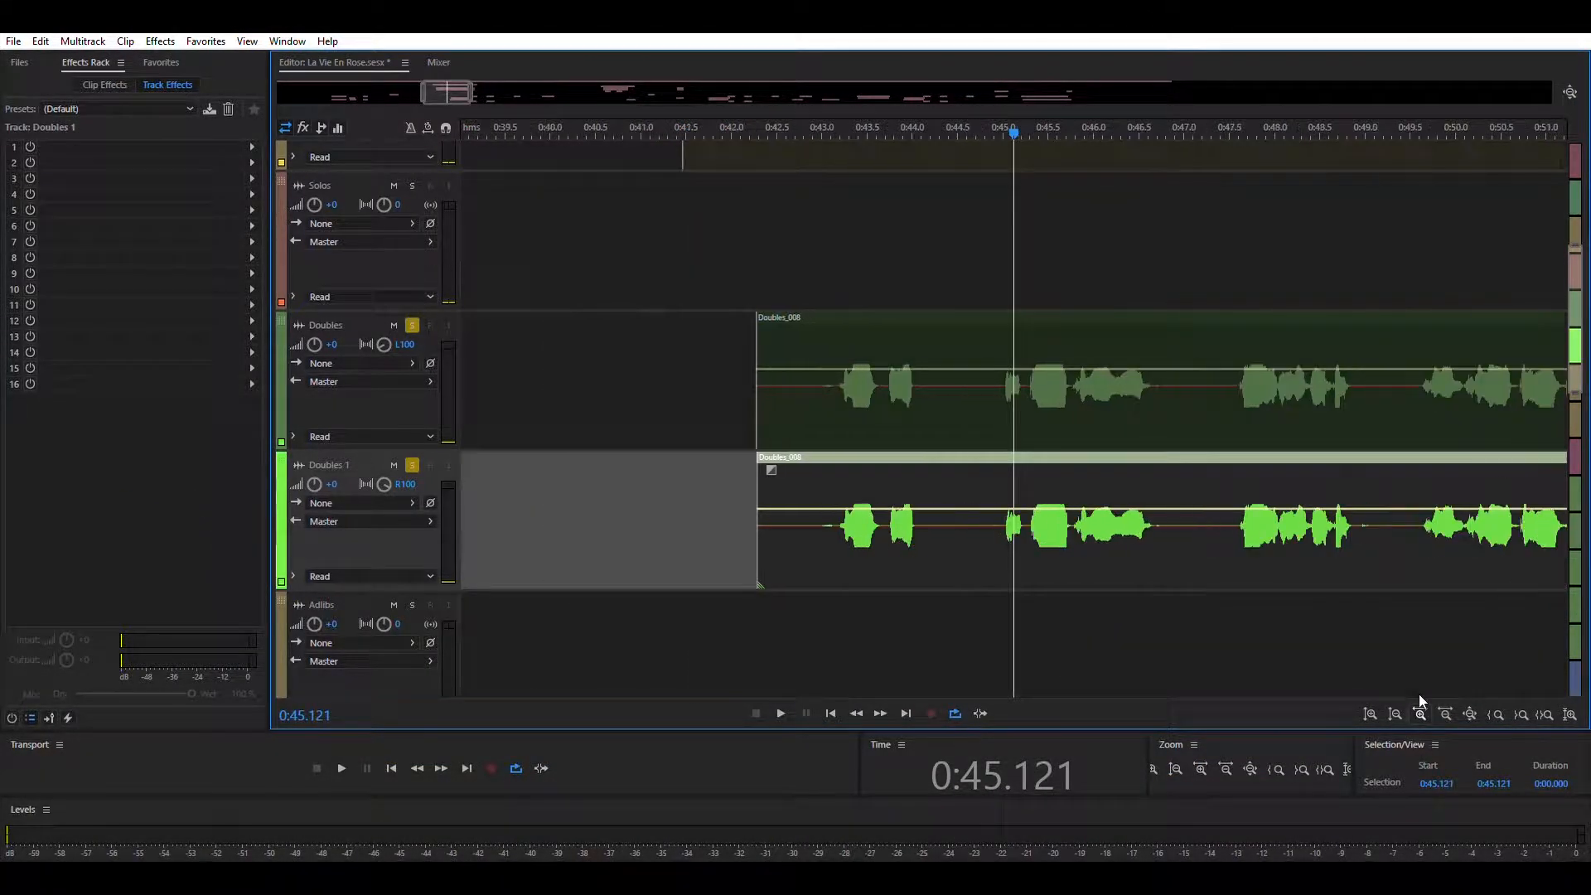
left_click(1419, 696)
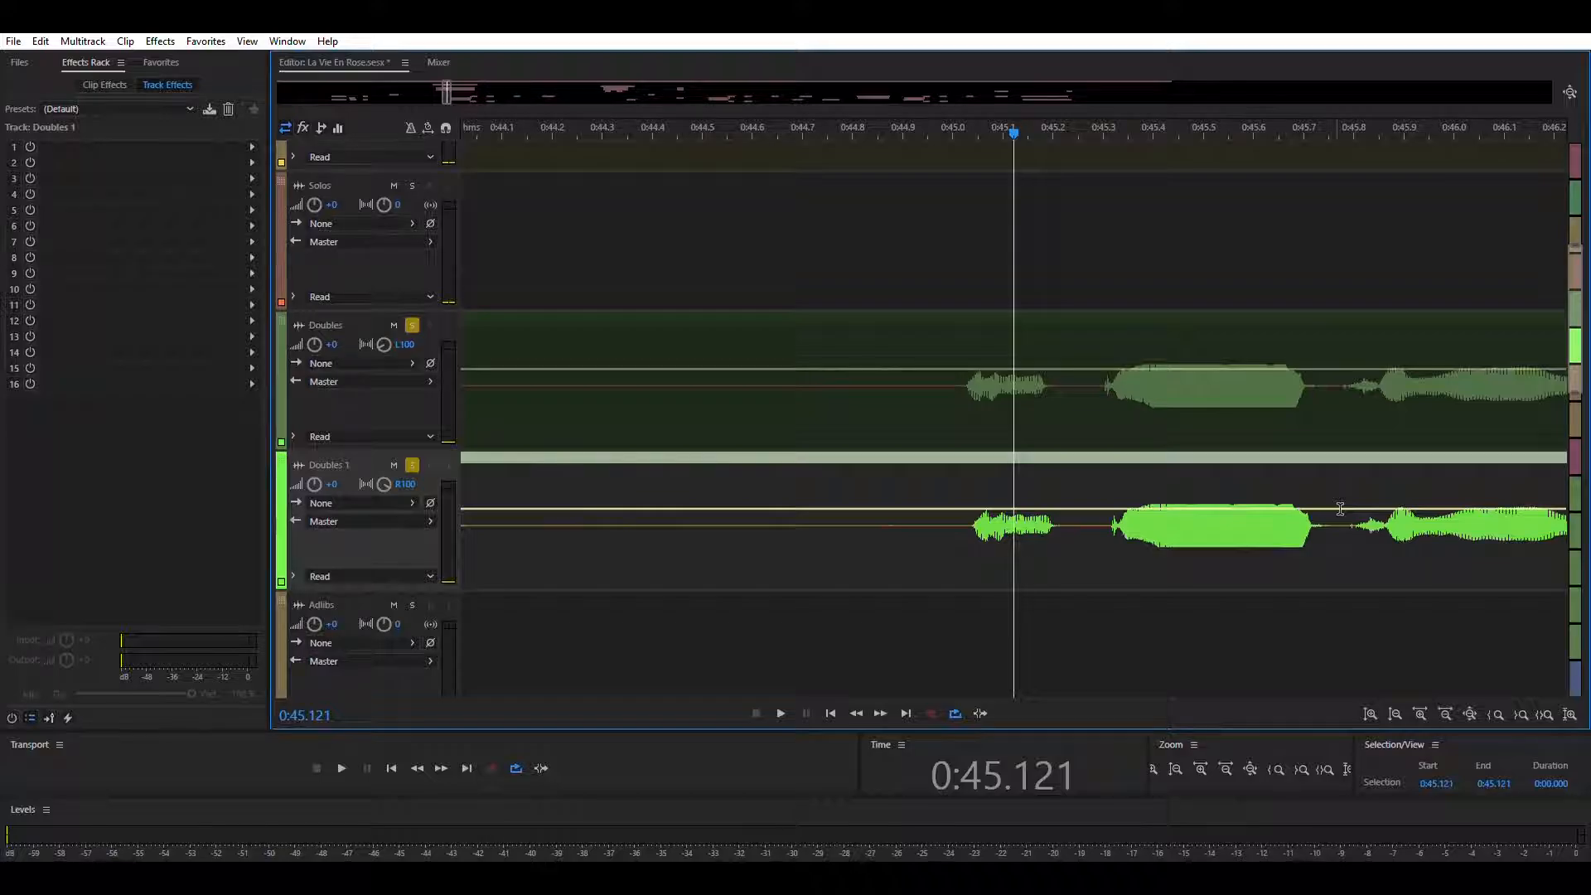
scroll(1340, 514, "up", 3)
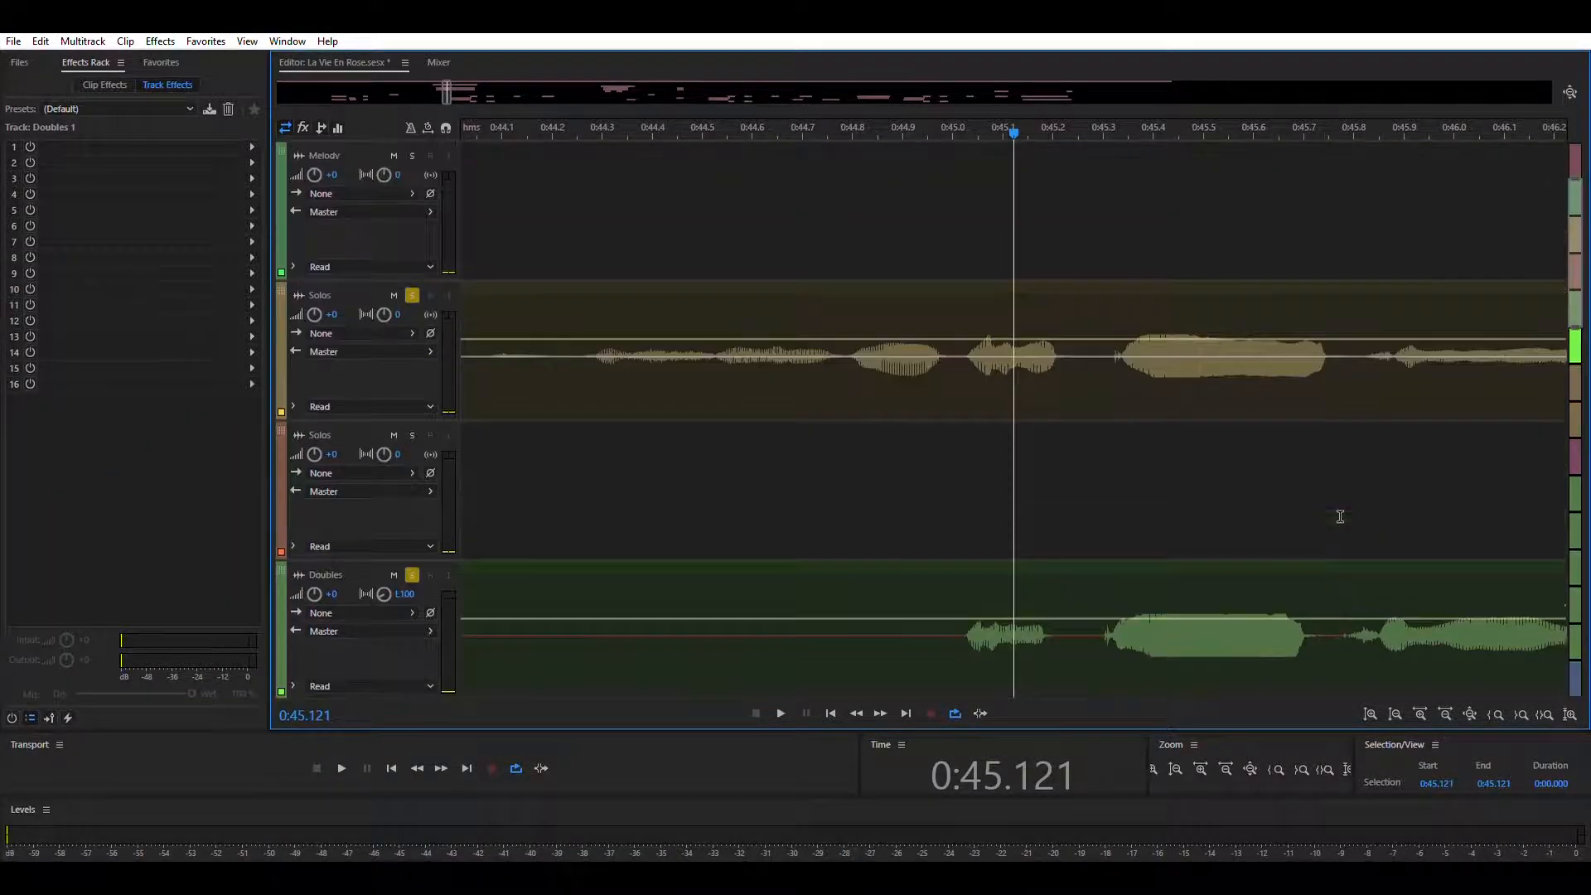
left_click(619, 297)
left_click_drag(537, 320, 1546, 315)
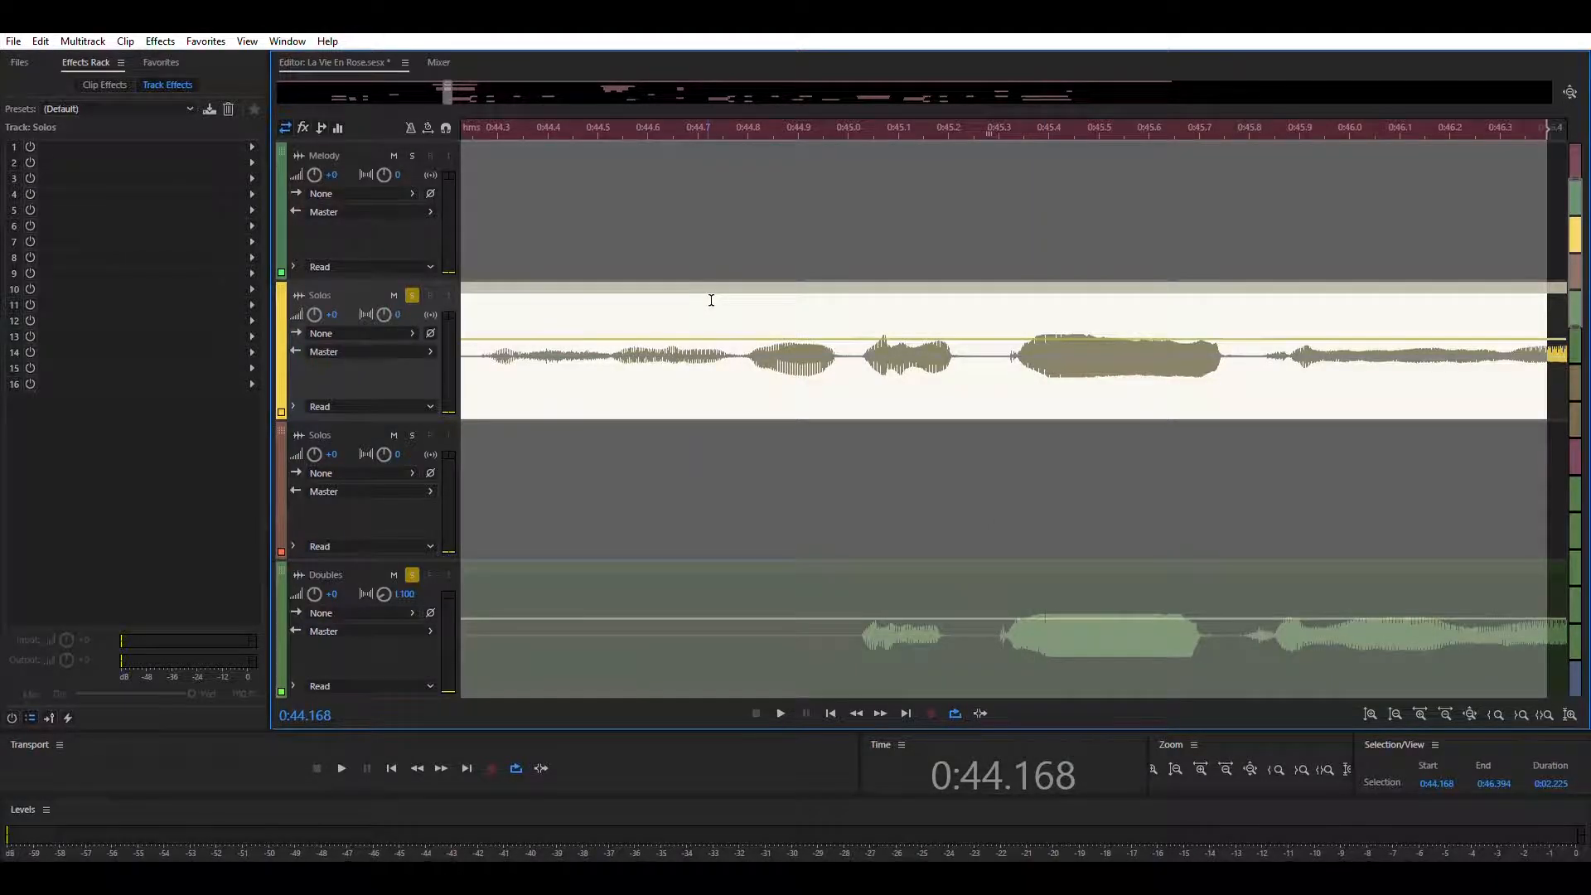
scroll(721, 305, "down", 5)
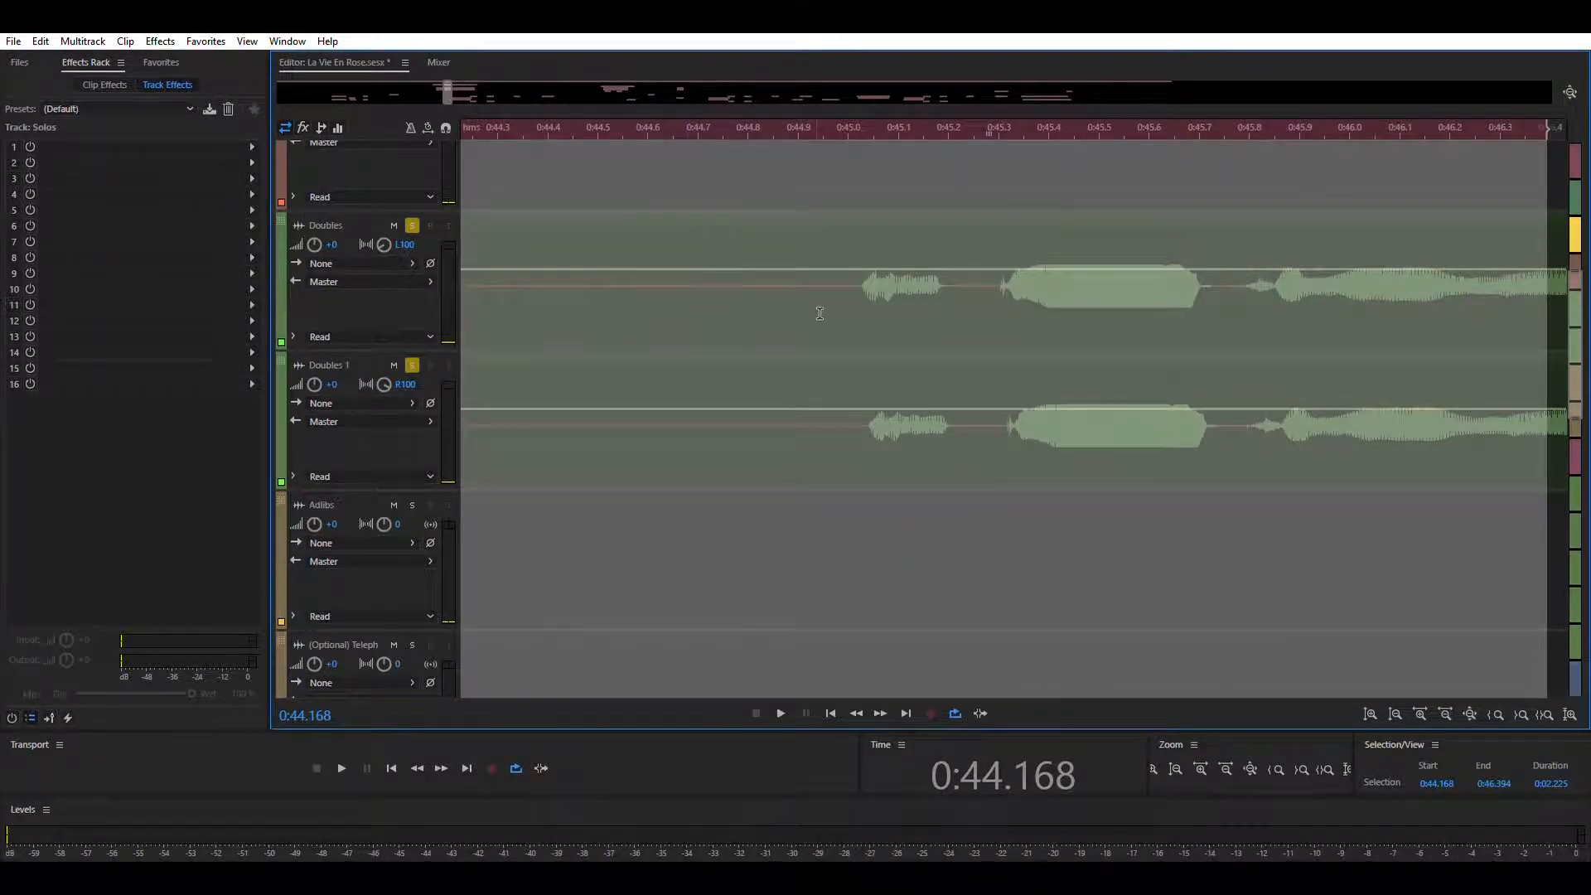
left_click(819, 313)
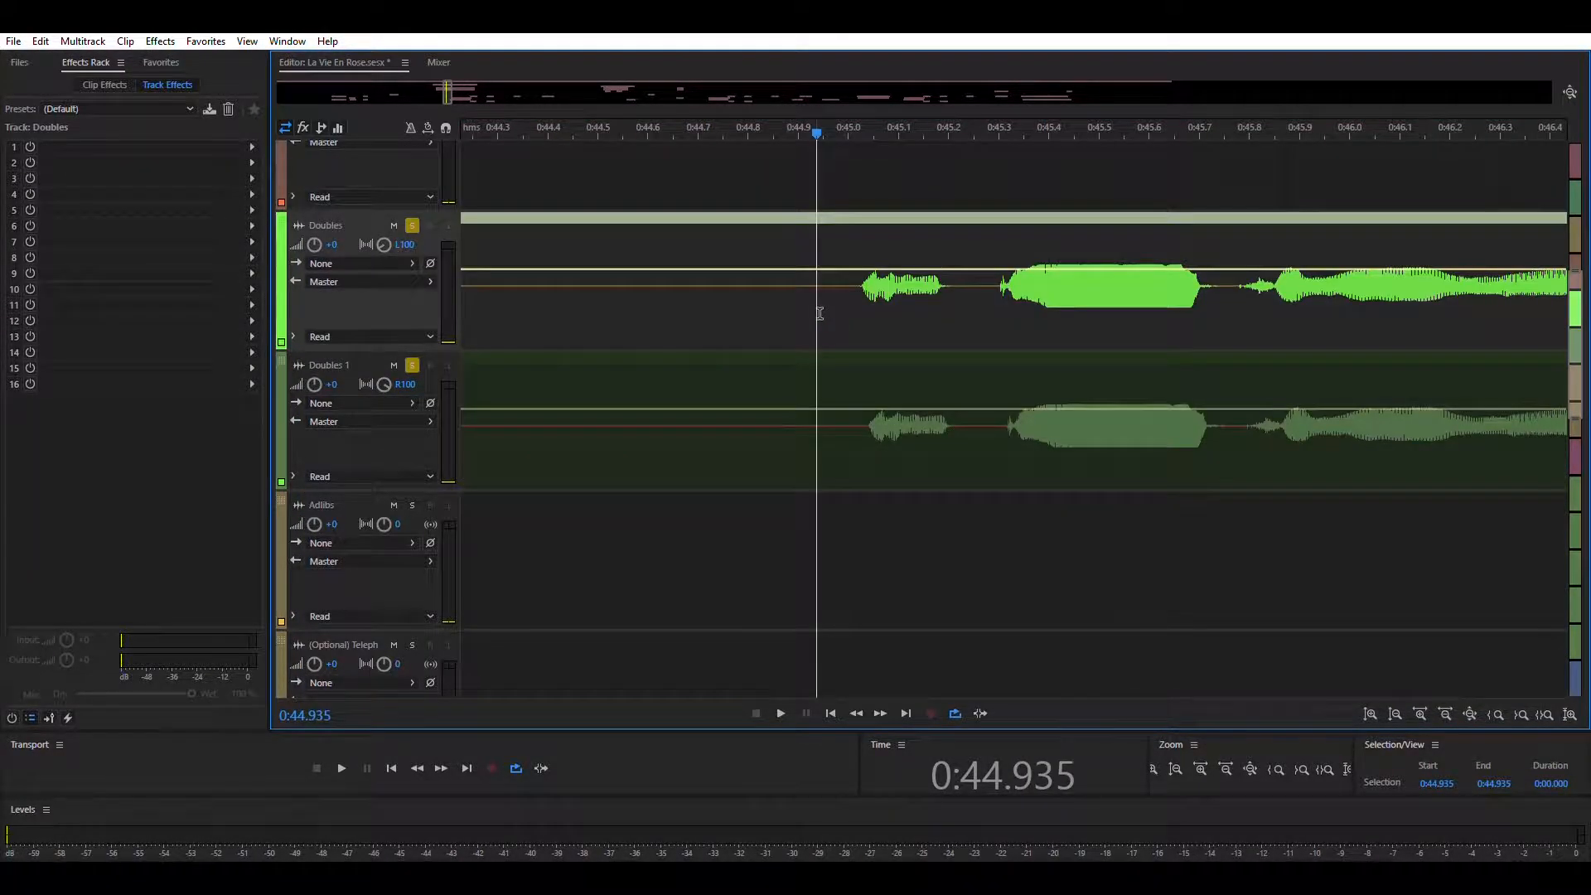
- Select the doubles passage from 0:42.375 to 0:52.325 and play it with the solo vocal
left_click(1443, 713)
left_click(1443, 713)
left_click(1443, 713)
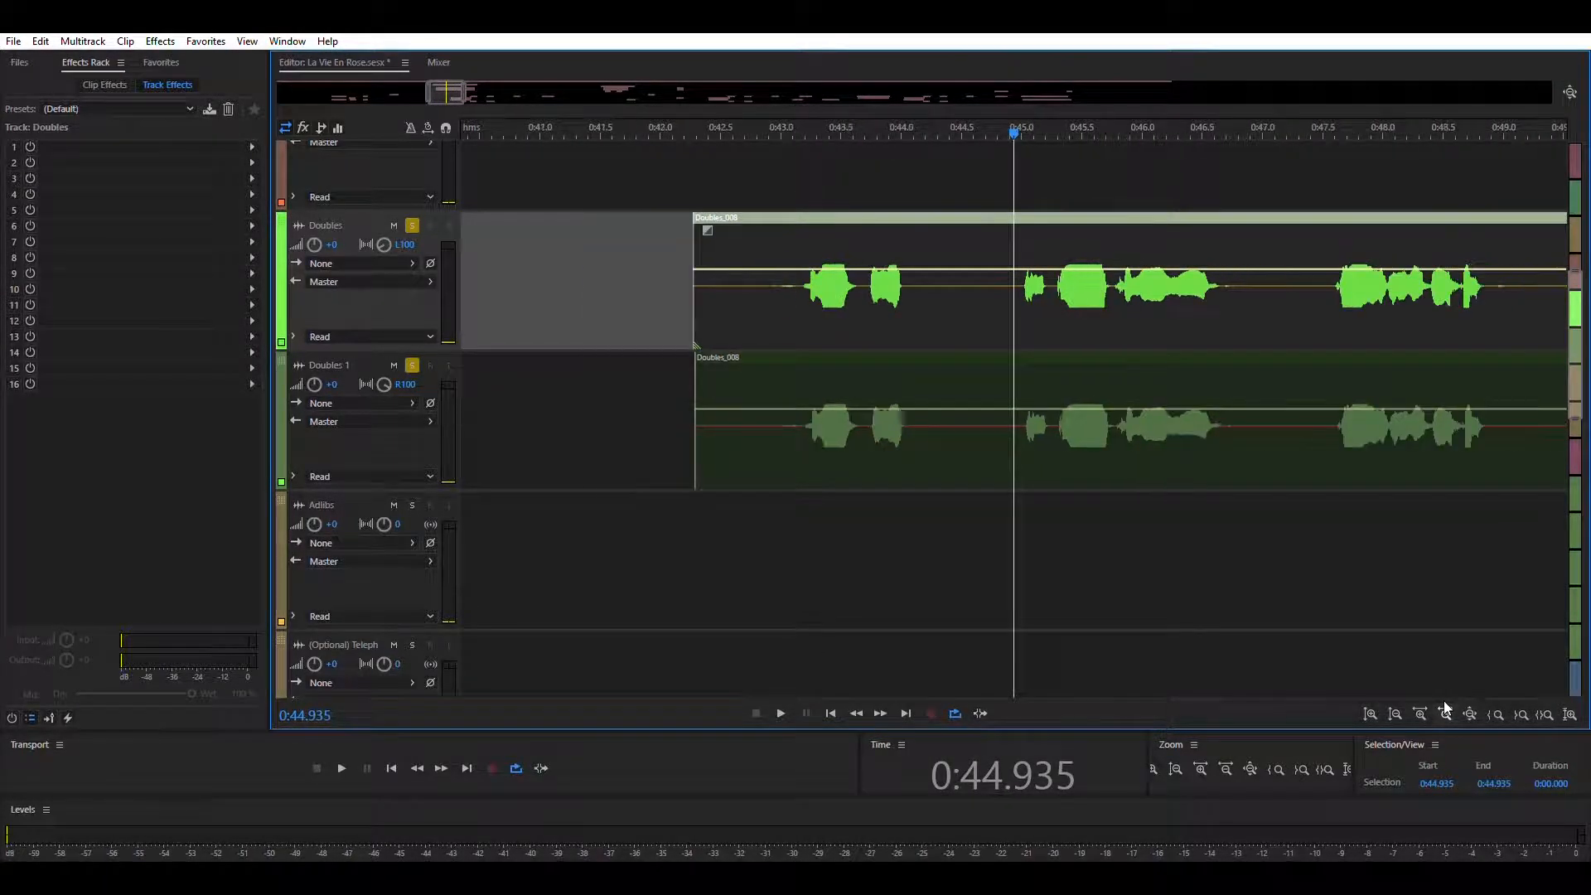
left_click(1443, 712)
left_click_drag(447, 90, 511, 90)
scroll(674, 277, "up", 4)
scroll(673, 278, "down", 2)
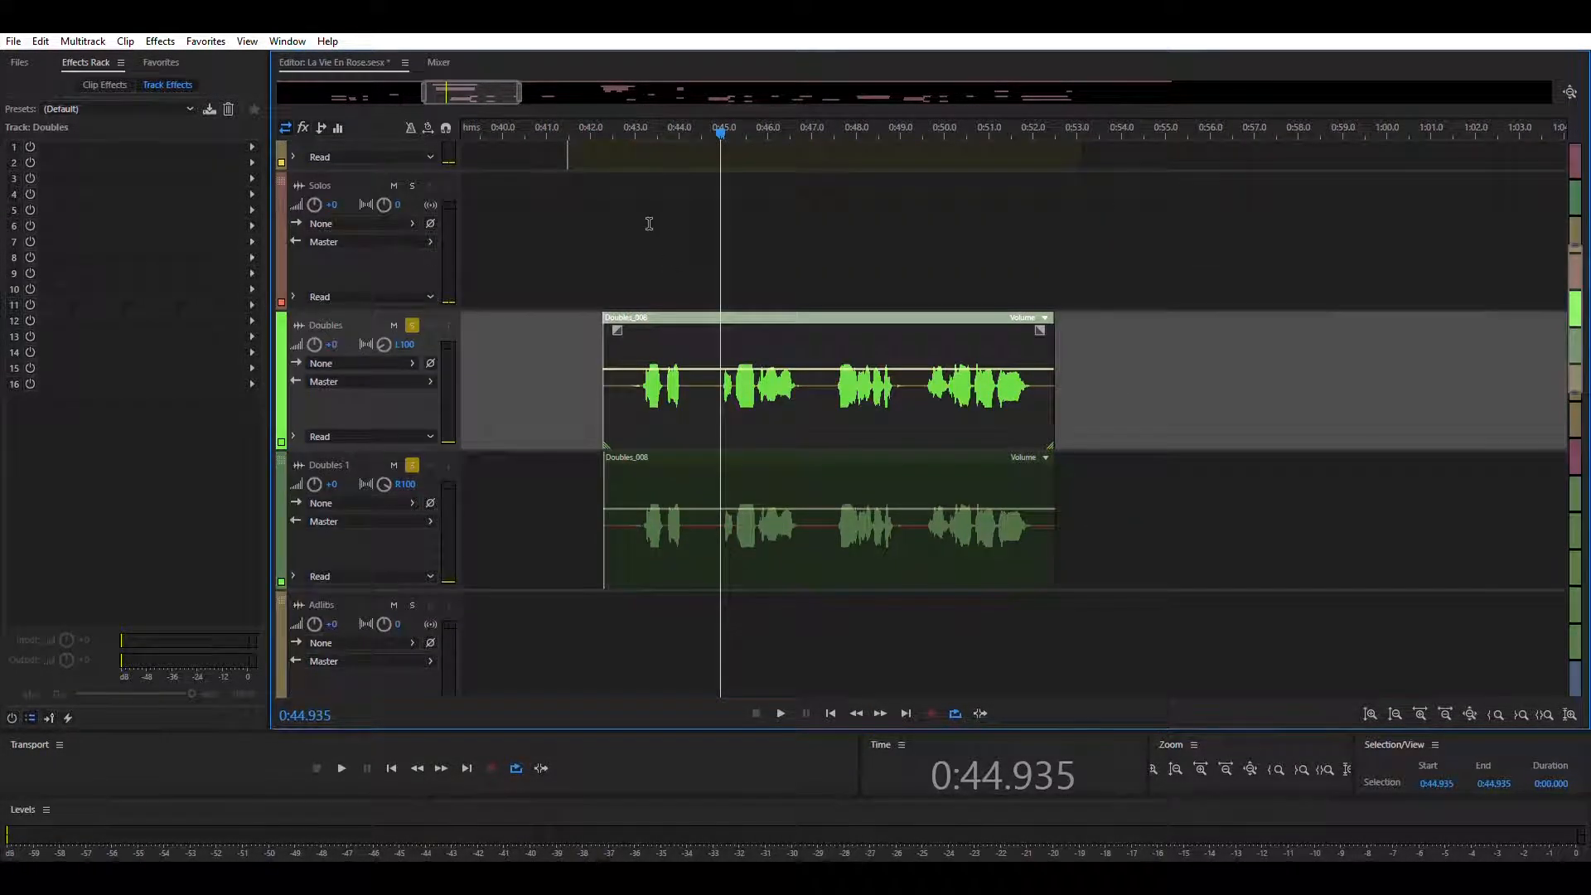
left_click_drag(607, 241, 1048, 252)
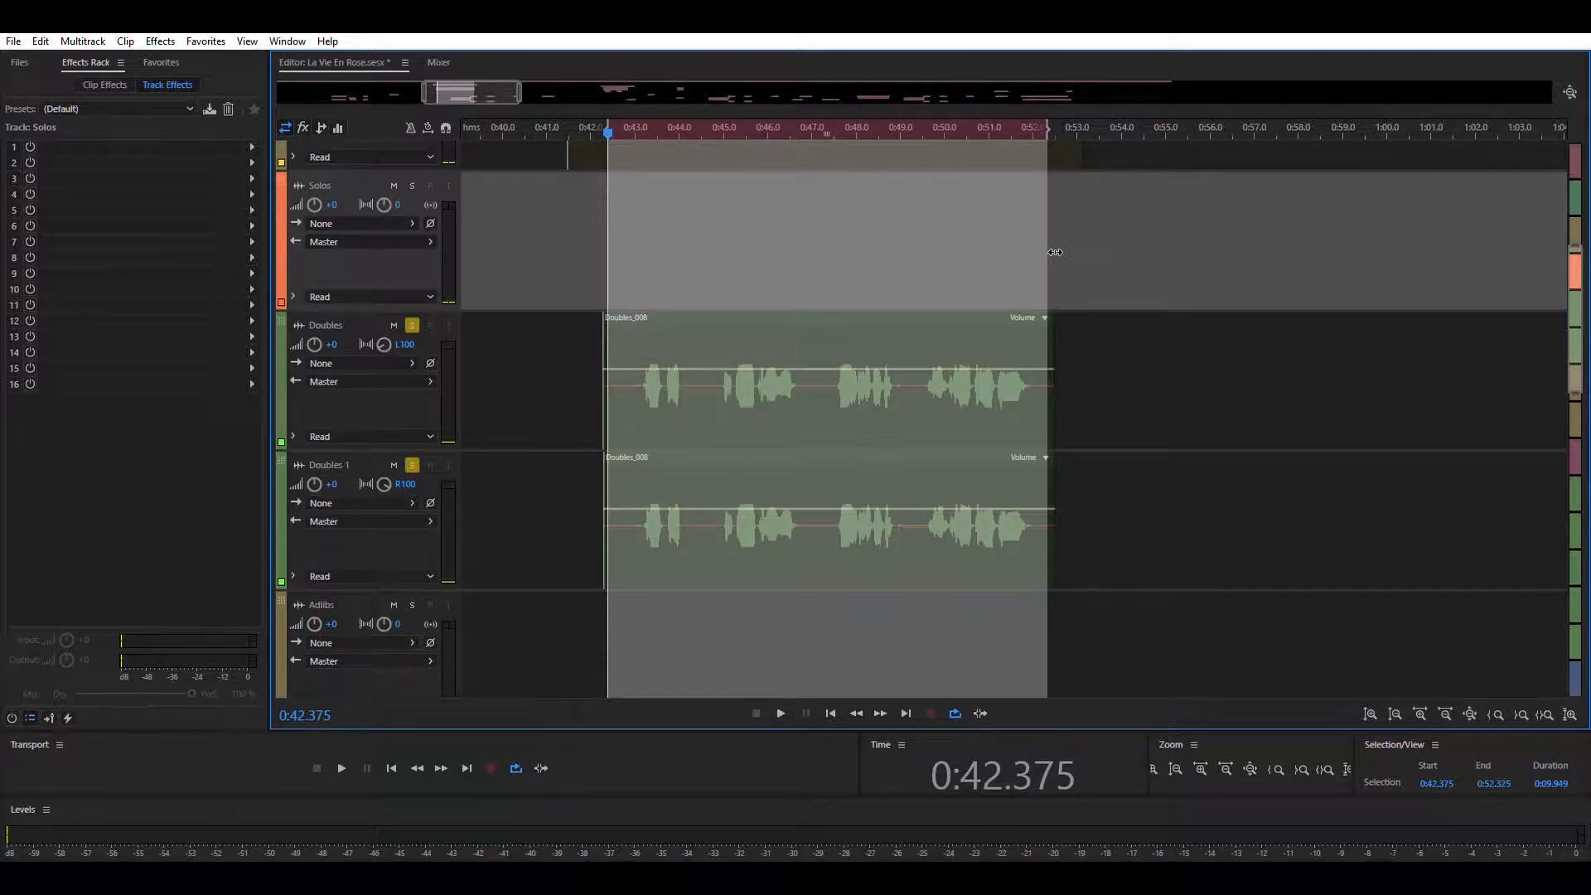
key("space")
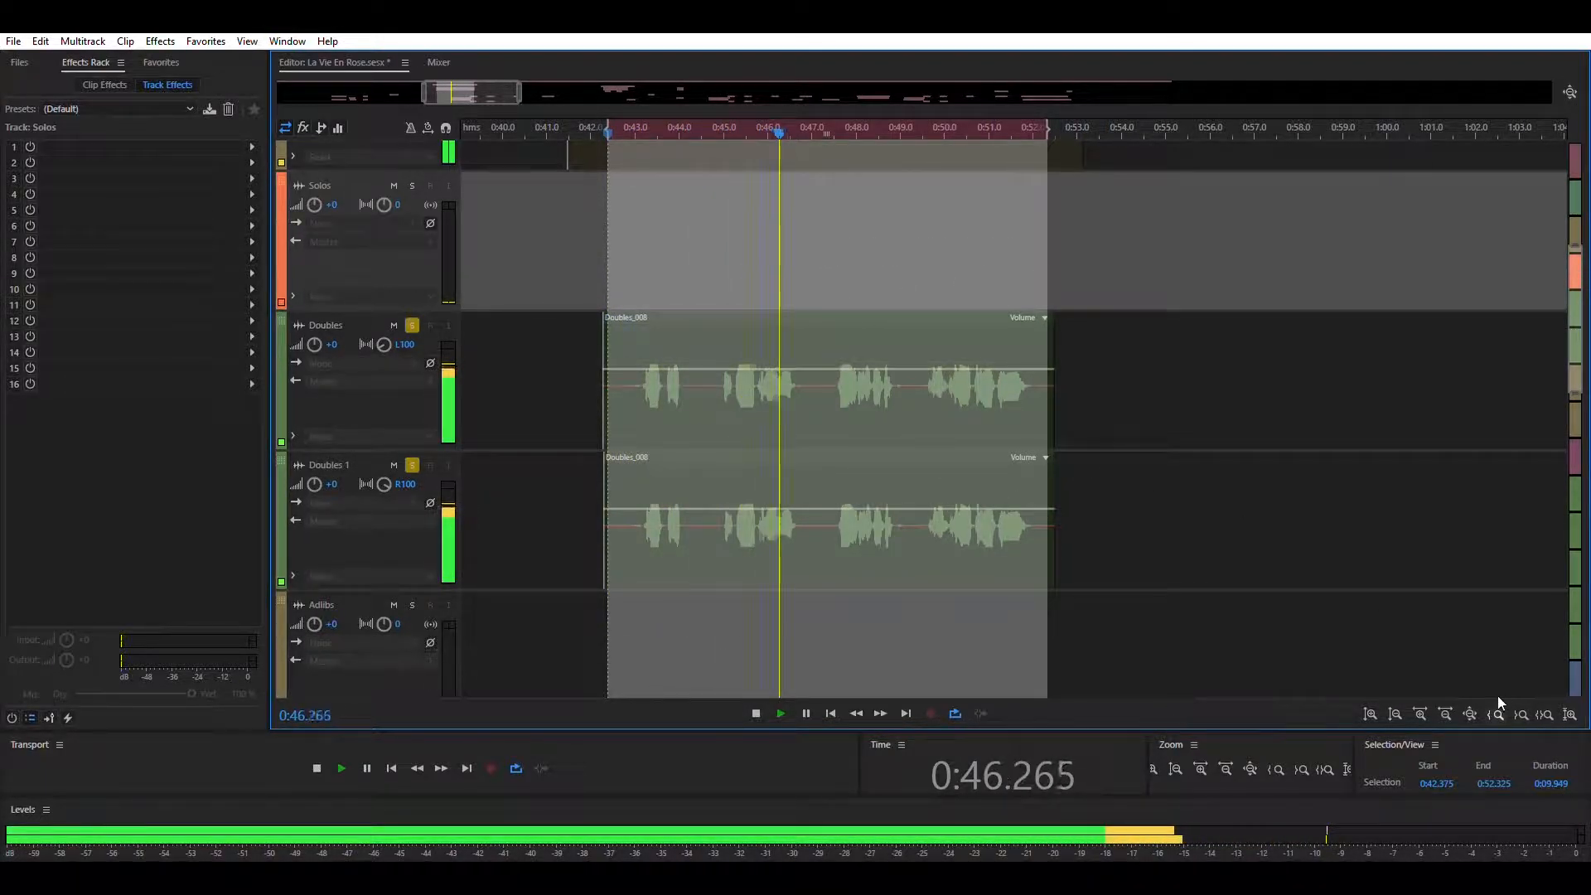
- Move the Doubles_008 clip on Doubles 1 slightly earlier, to about 0.006 s behind its copy on Doubles
left_click(1418, 713)
left_click(1418, 713)
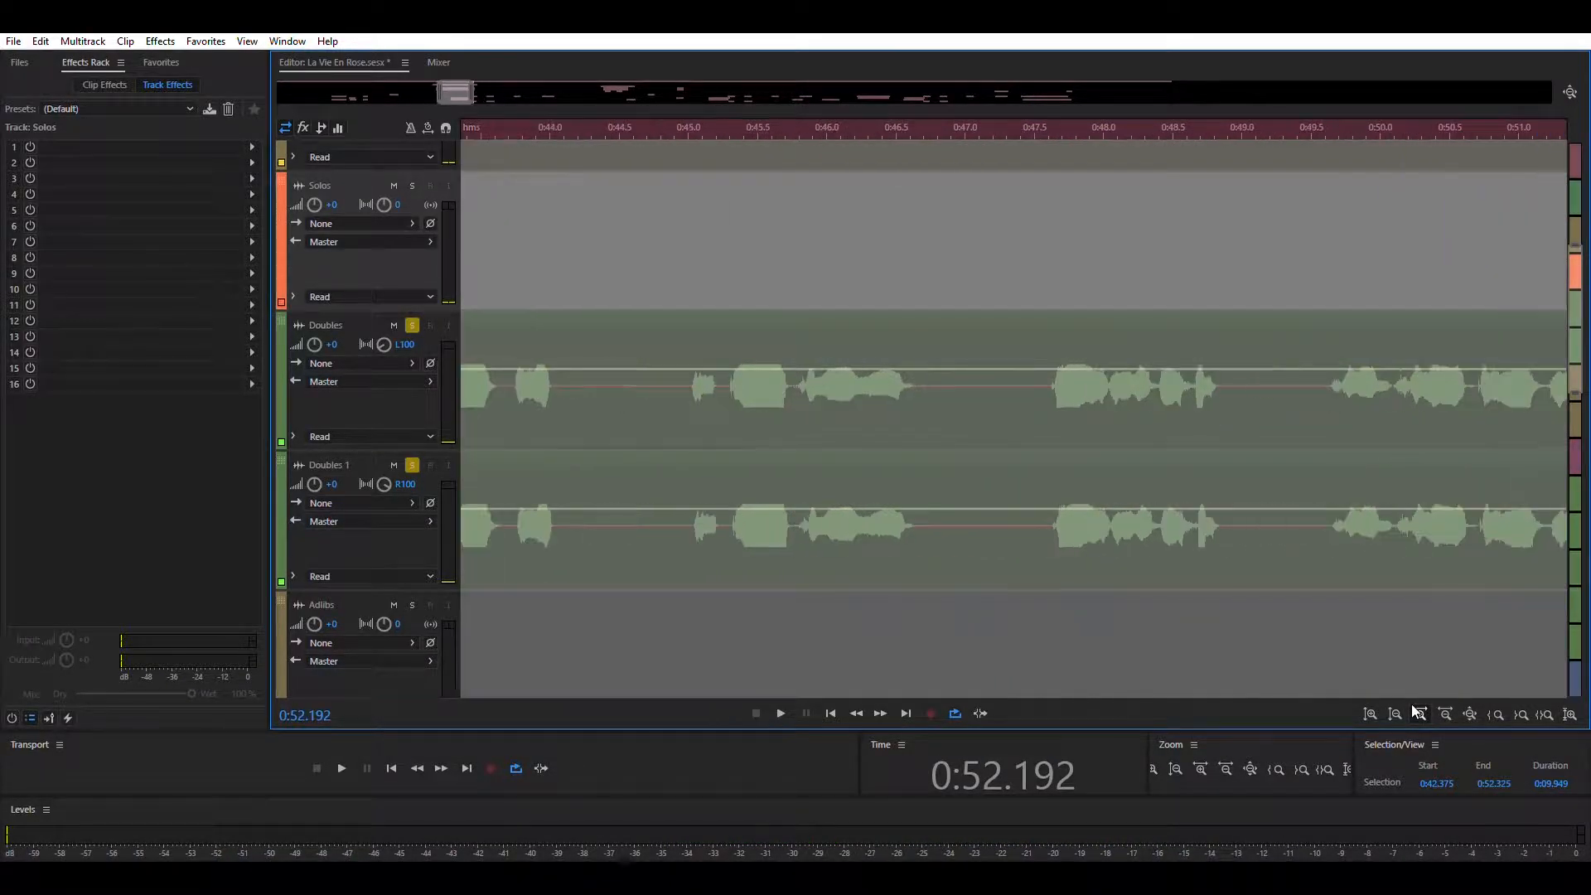
left_click(1418, 713)
left_click(1418, 713)
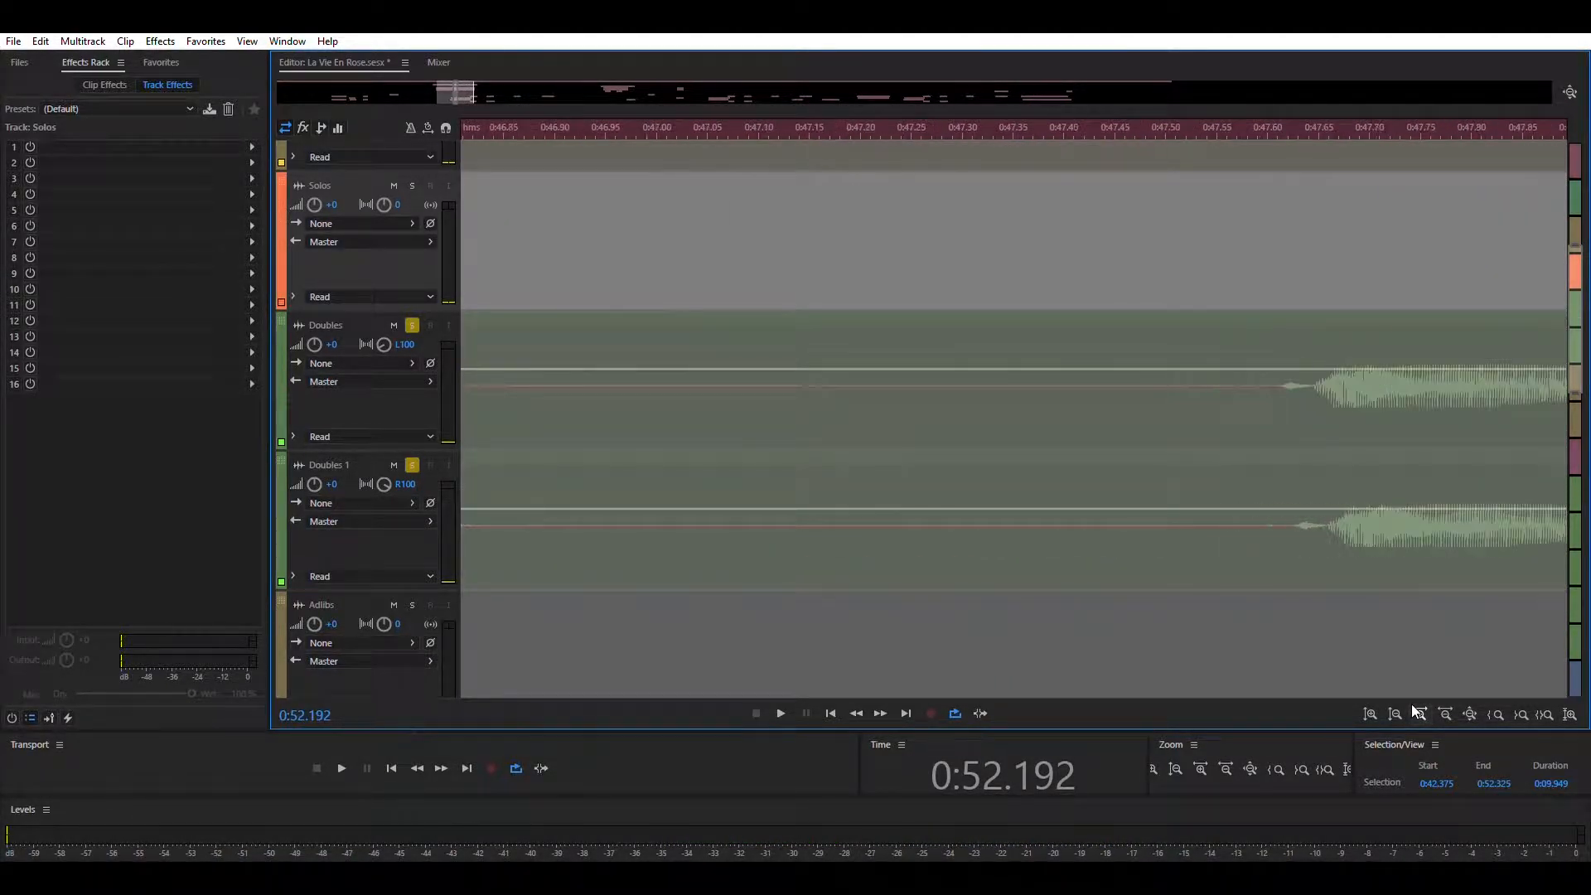
left_click(1498, 452)
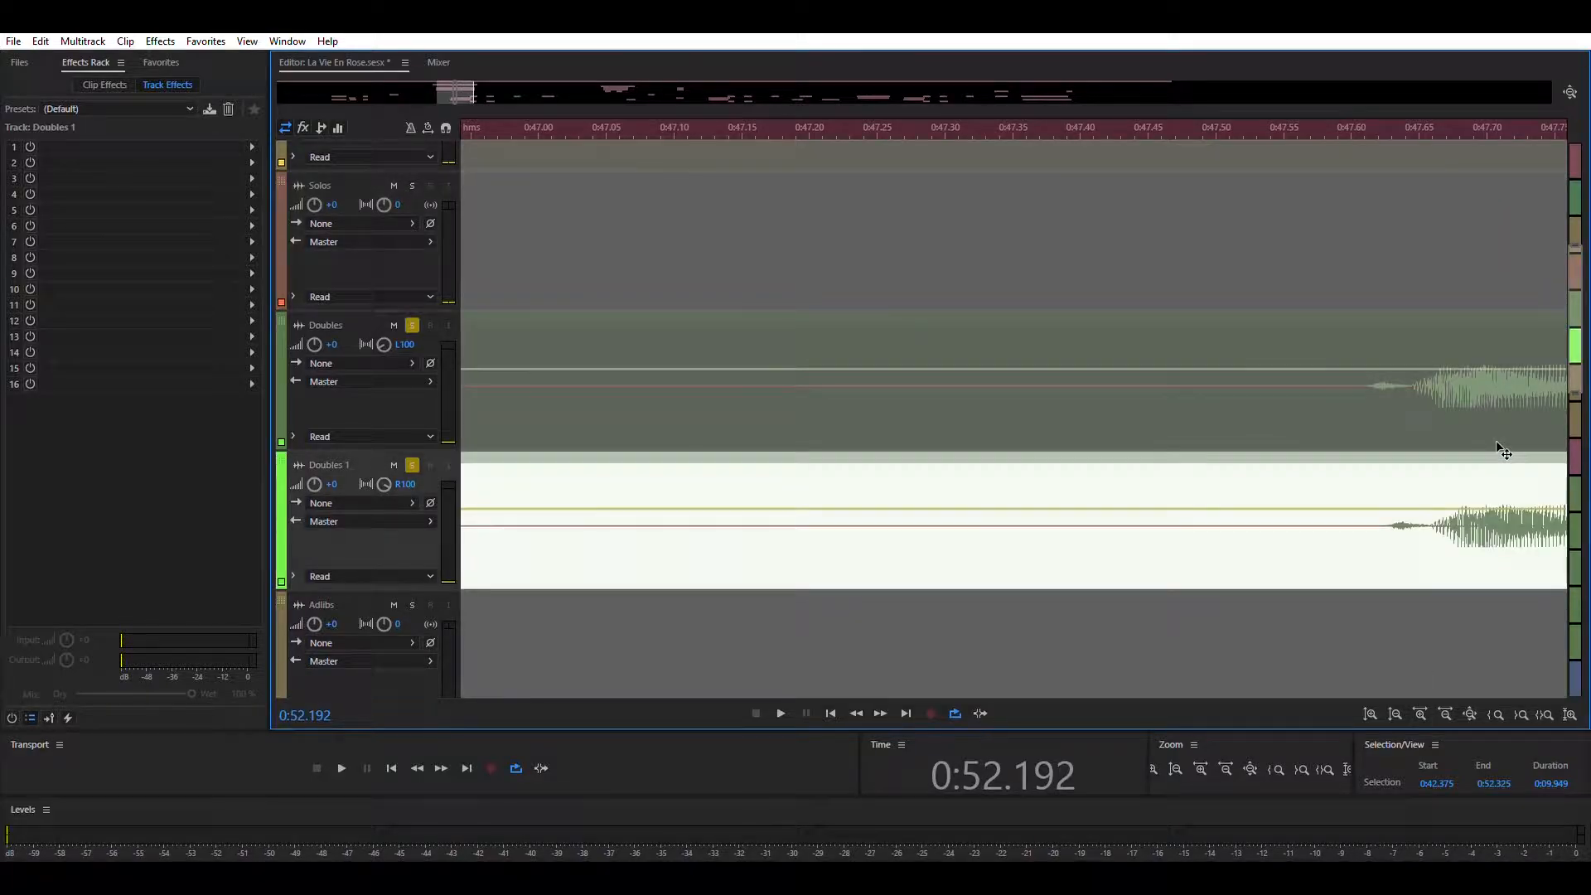
left_click_drag(1496, 440, 1485, 441)
- Play the selected passage from 0:42.375 with the tighter offset, inspect the waveforms up close, and stop near 0:46.6
left_click(1450, 708)
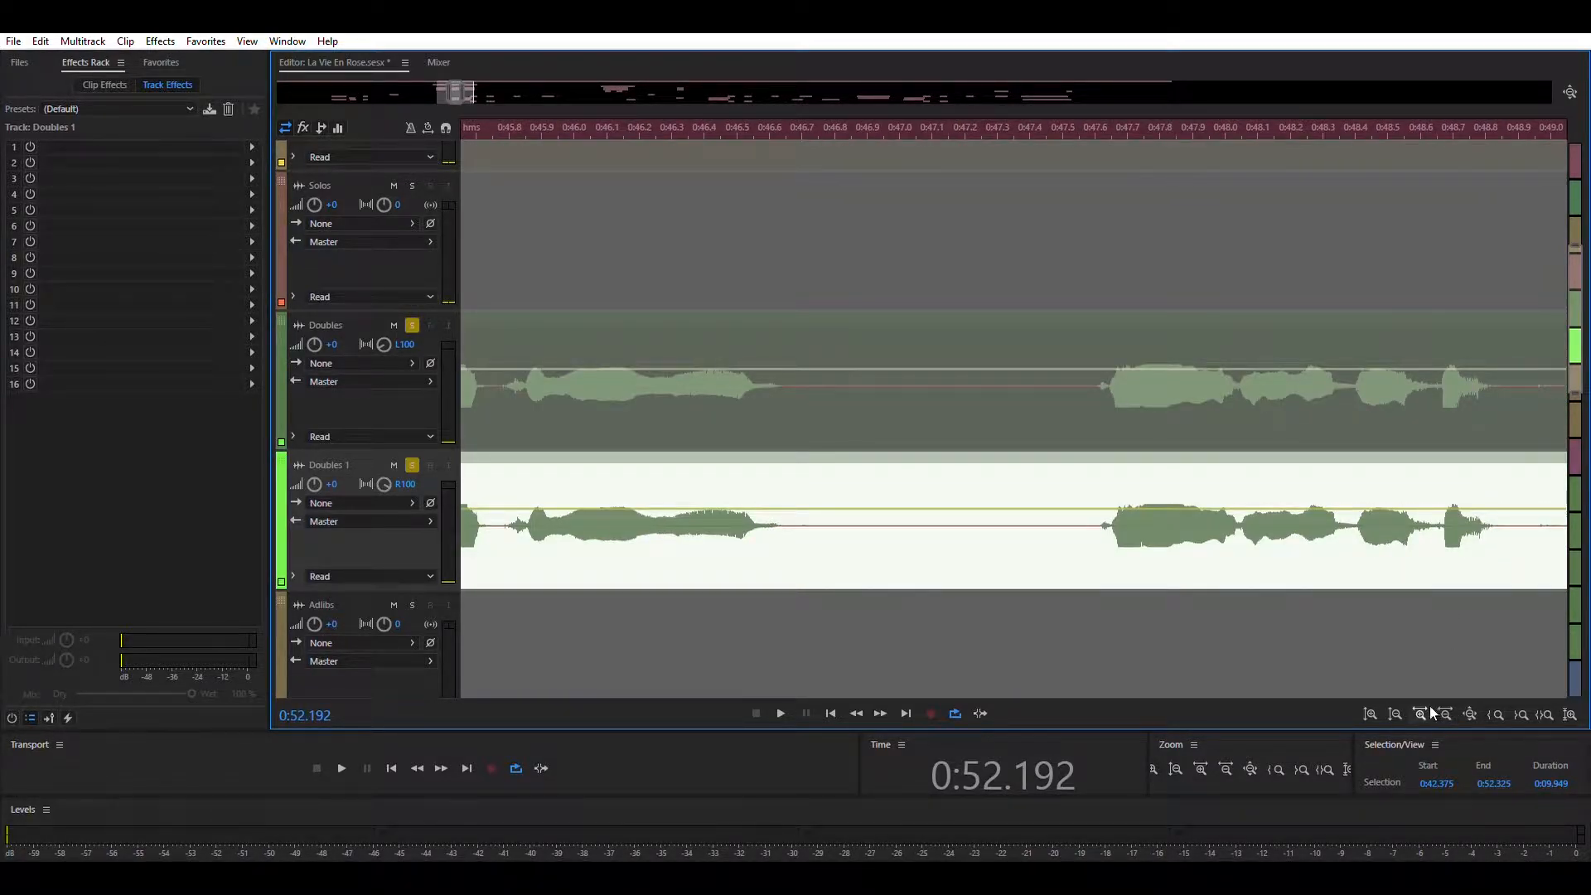
left_click(1446, 711)
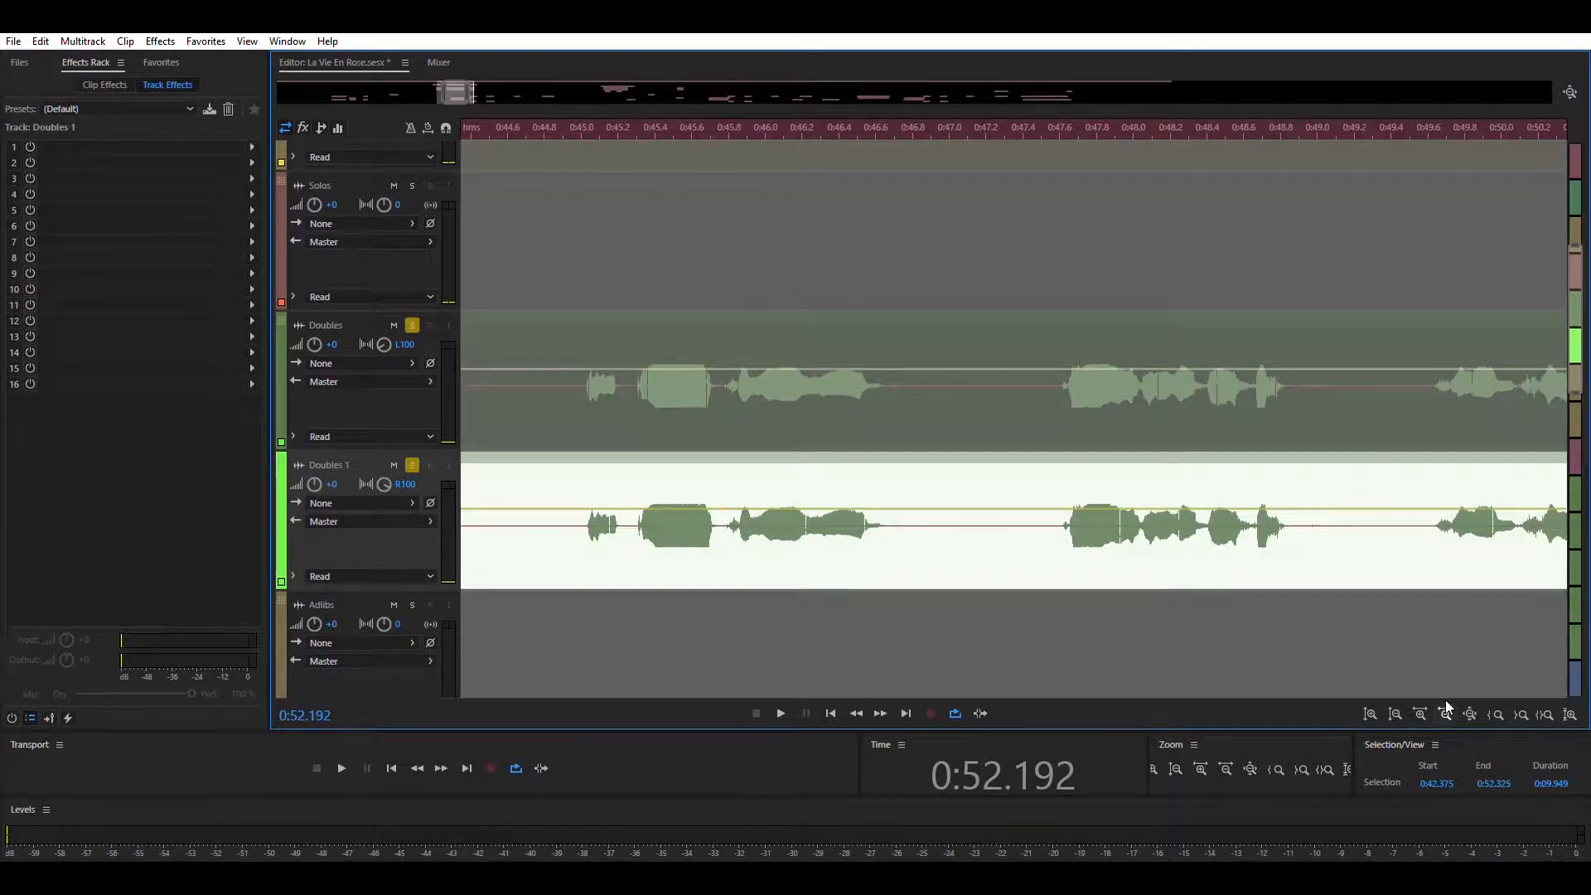
key("space")
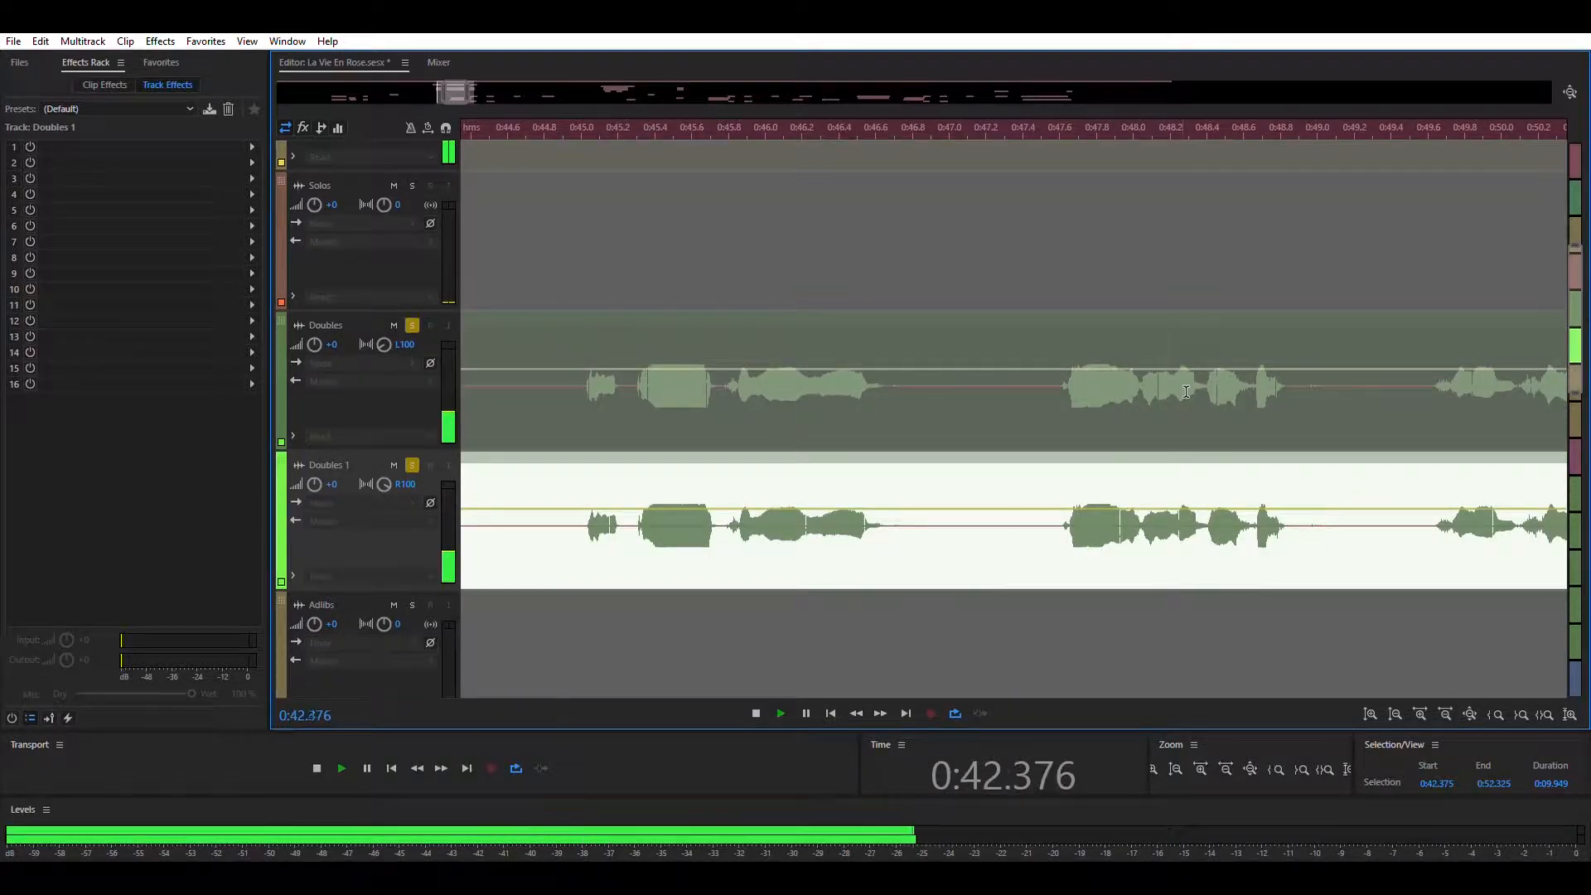
left_click(1423, 711)
left_click(1422, 711)
left_click(1422, 711)
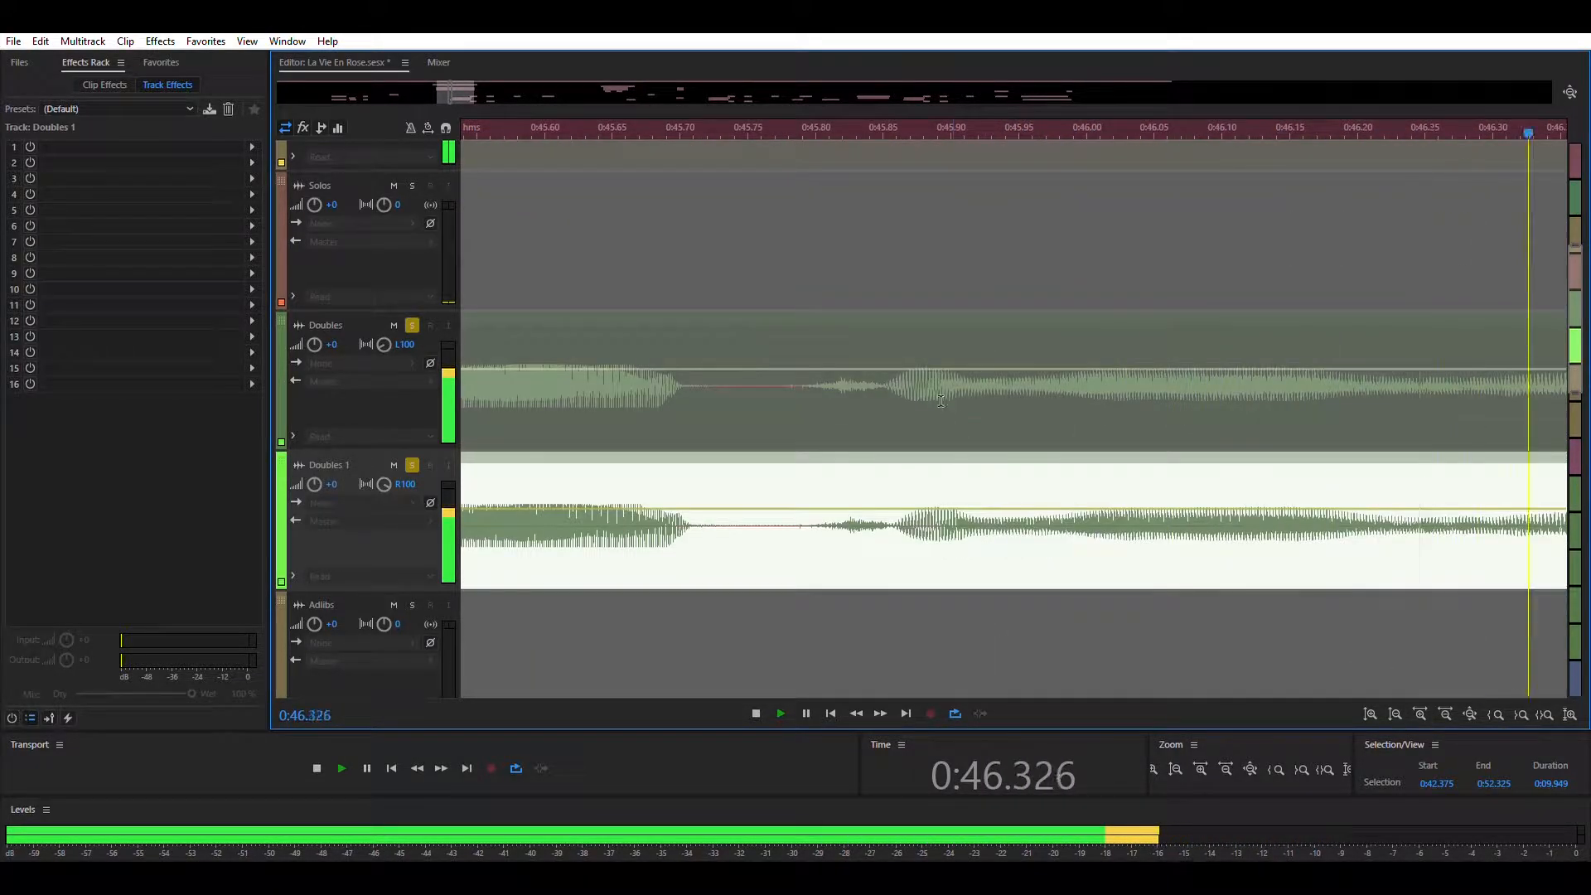
key("space")
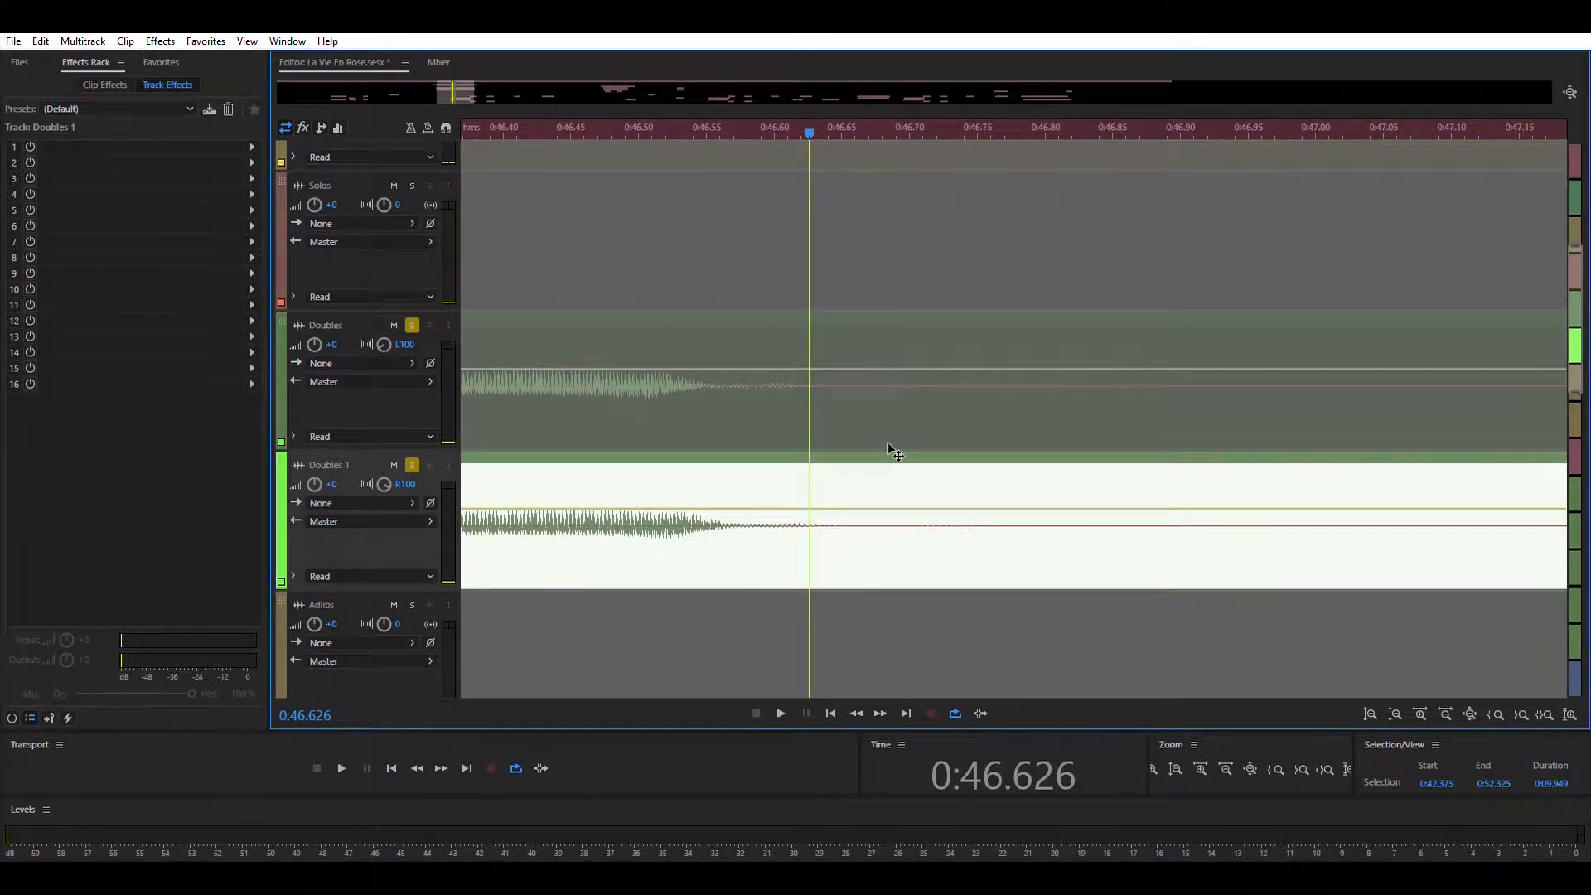
- Try a wider offset during playback, shifting the Doubles clip about 0.01 s earlier and the Doubles 1 clip about 0.01 s later
key("space")
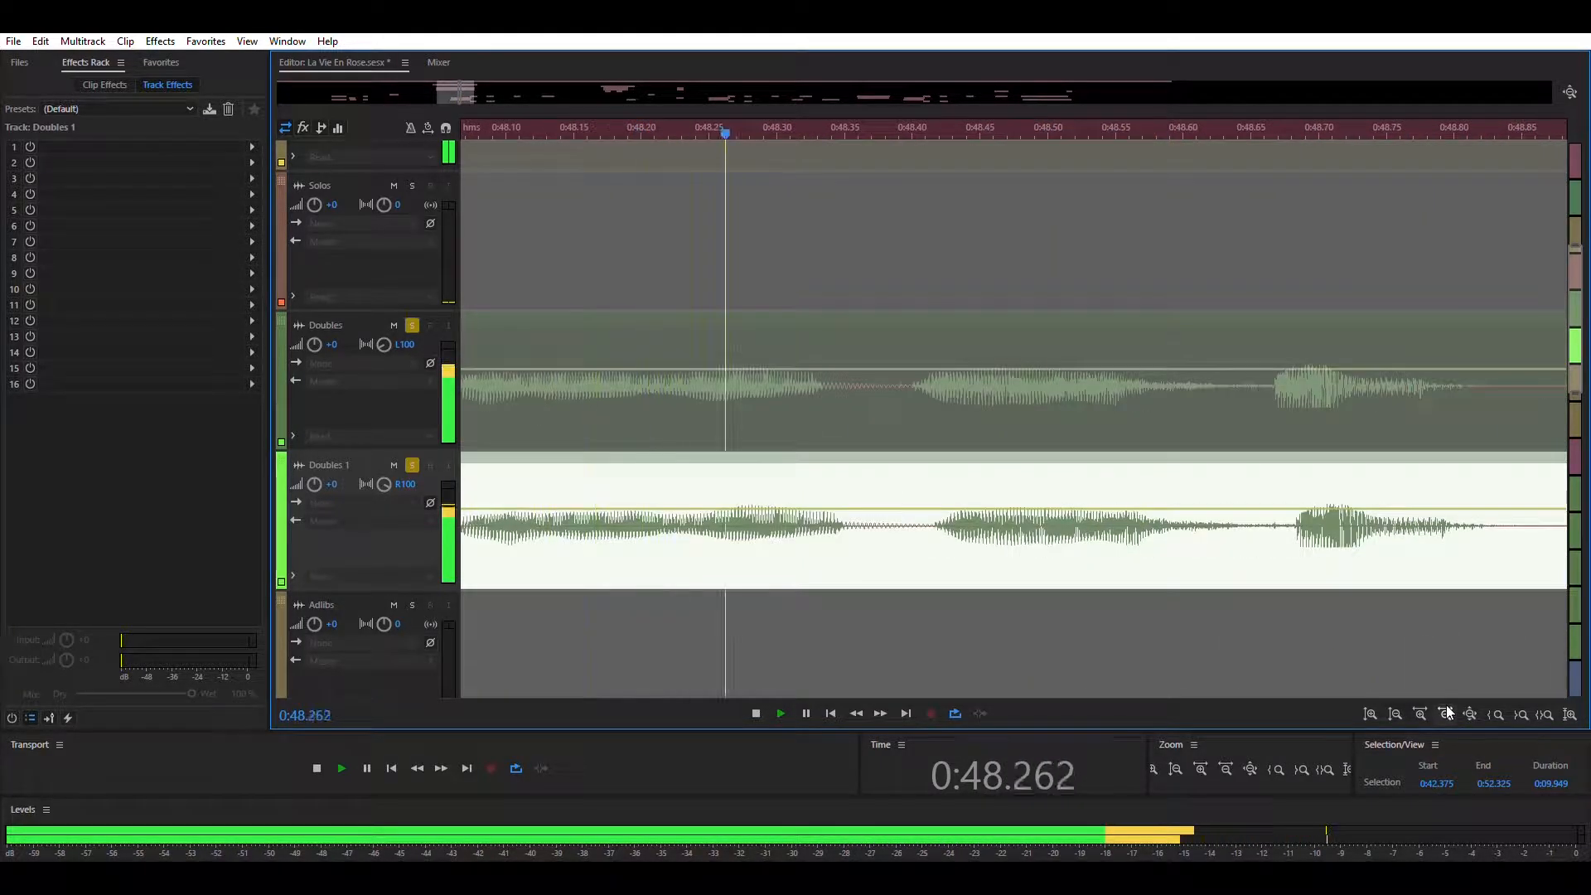
key("space")
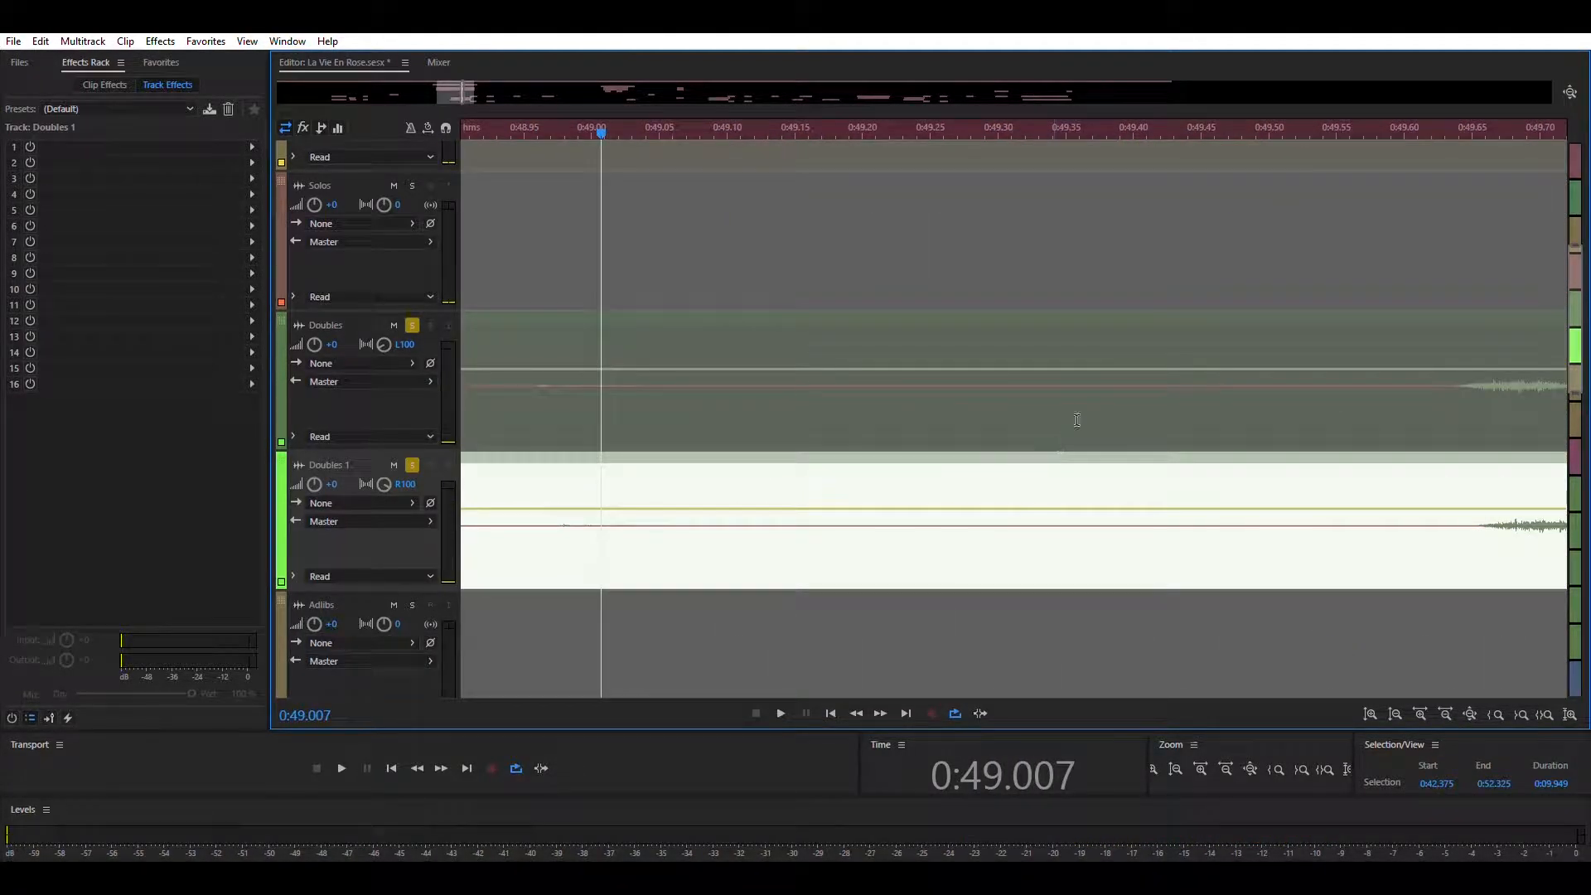
left_click(1156, 312)
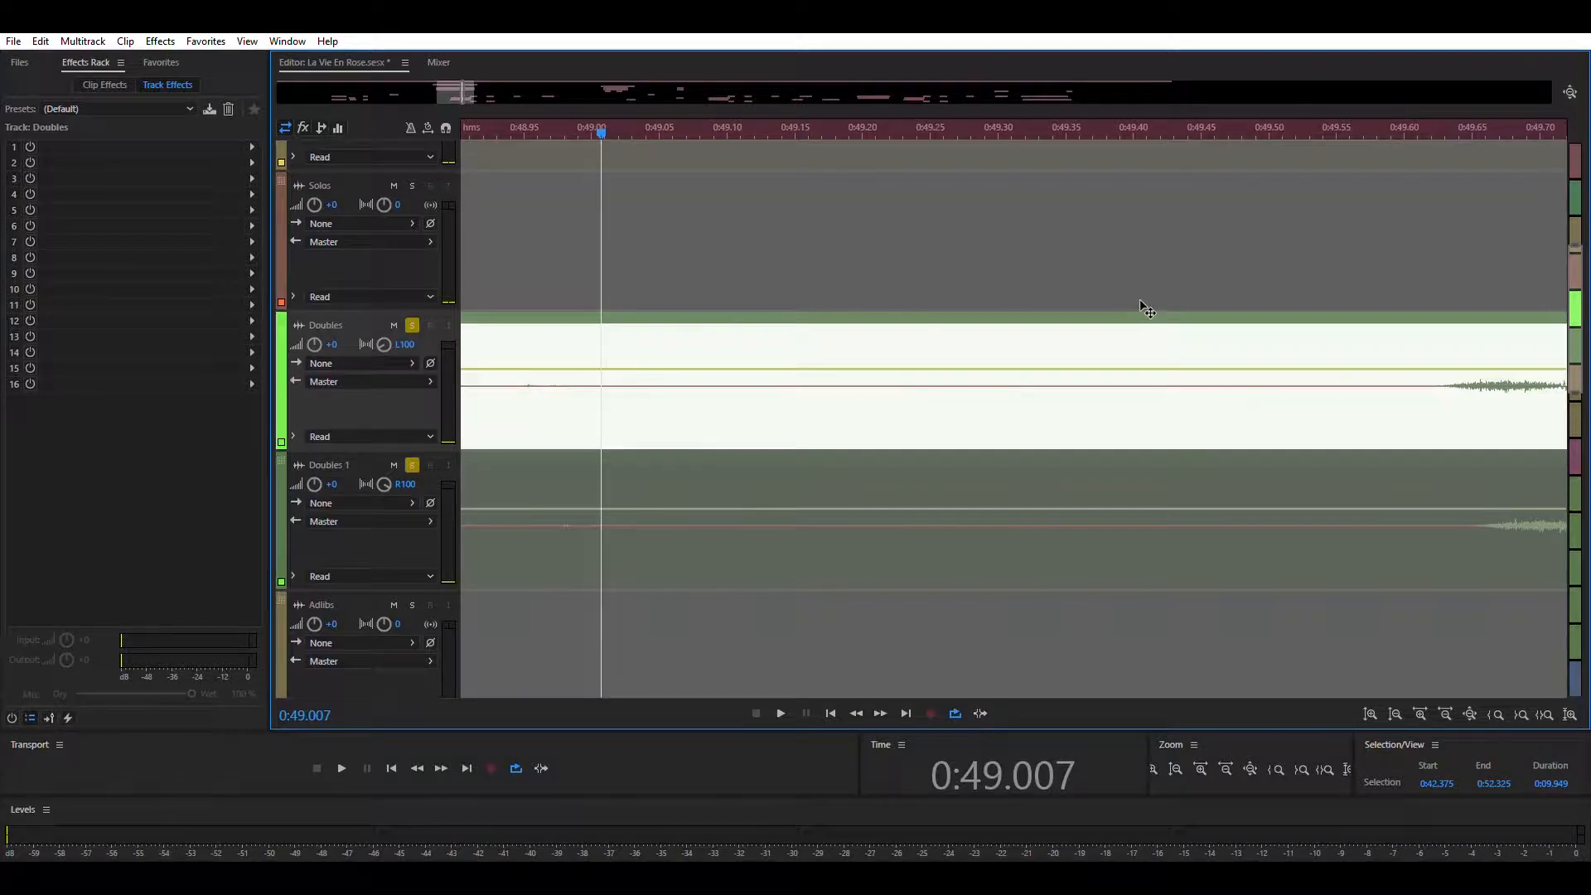
key("space")
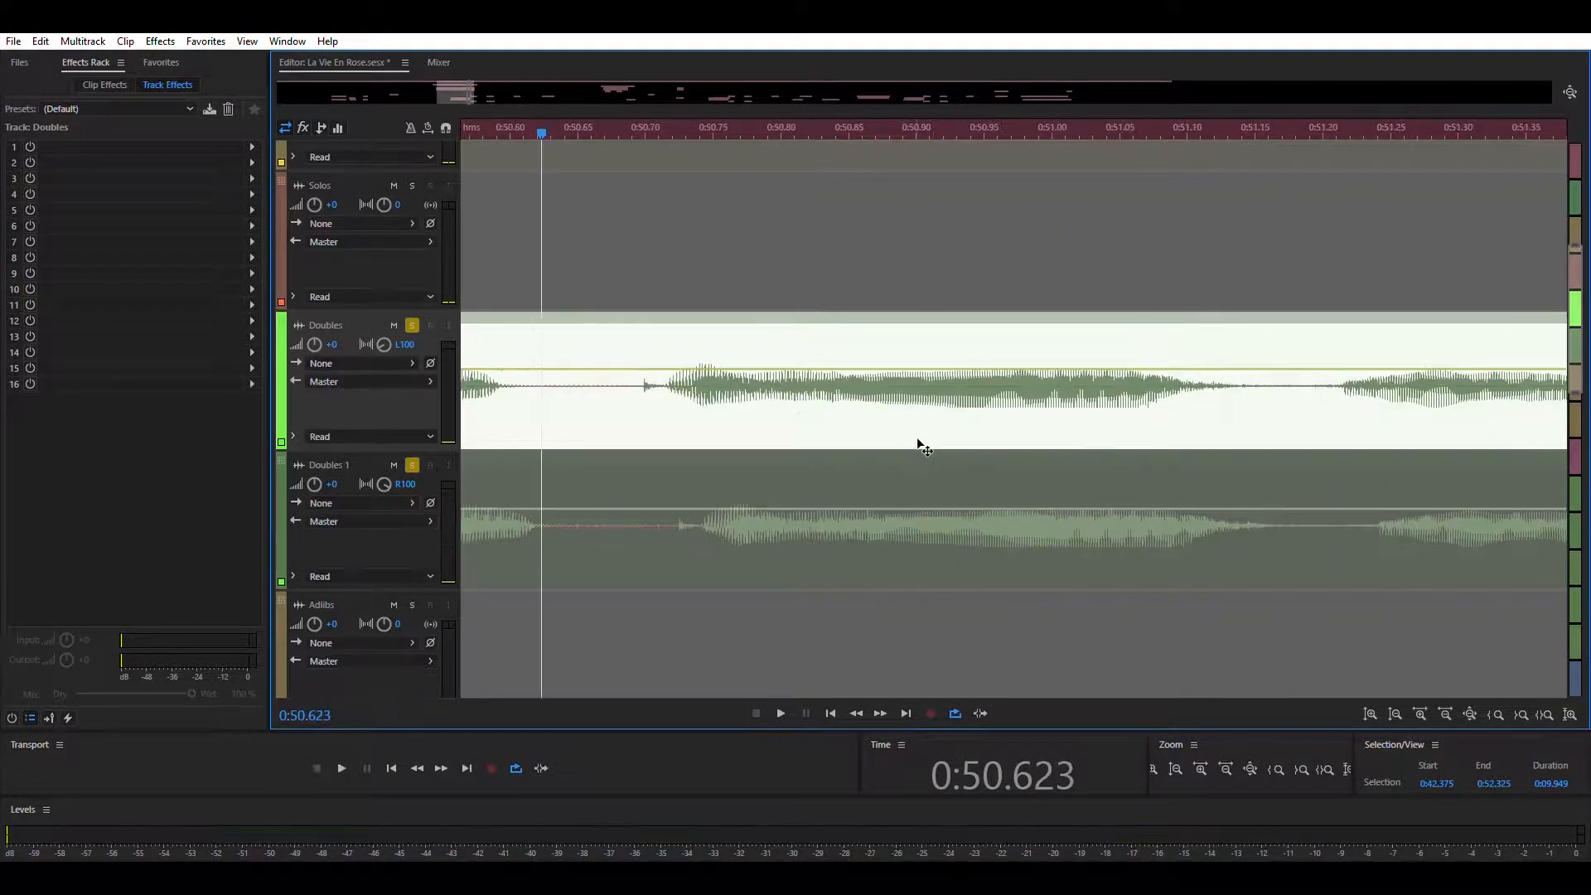
left_click(930, 454)
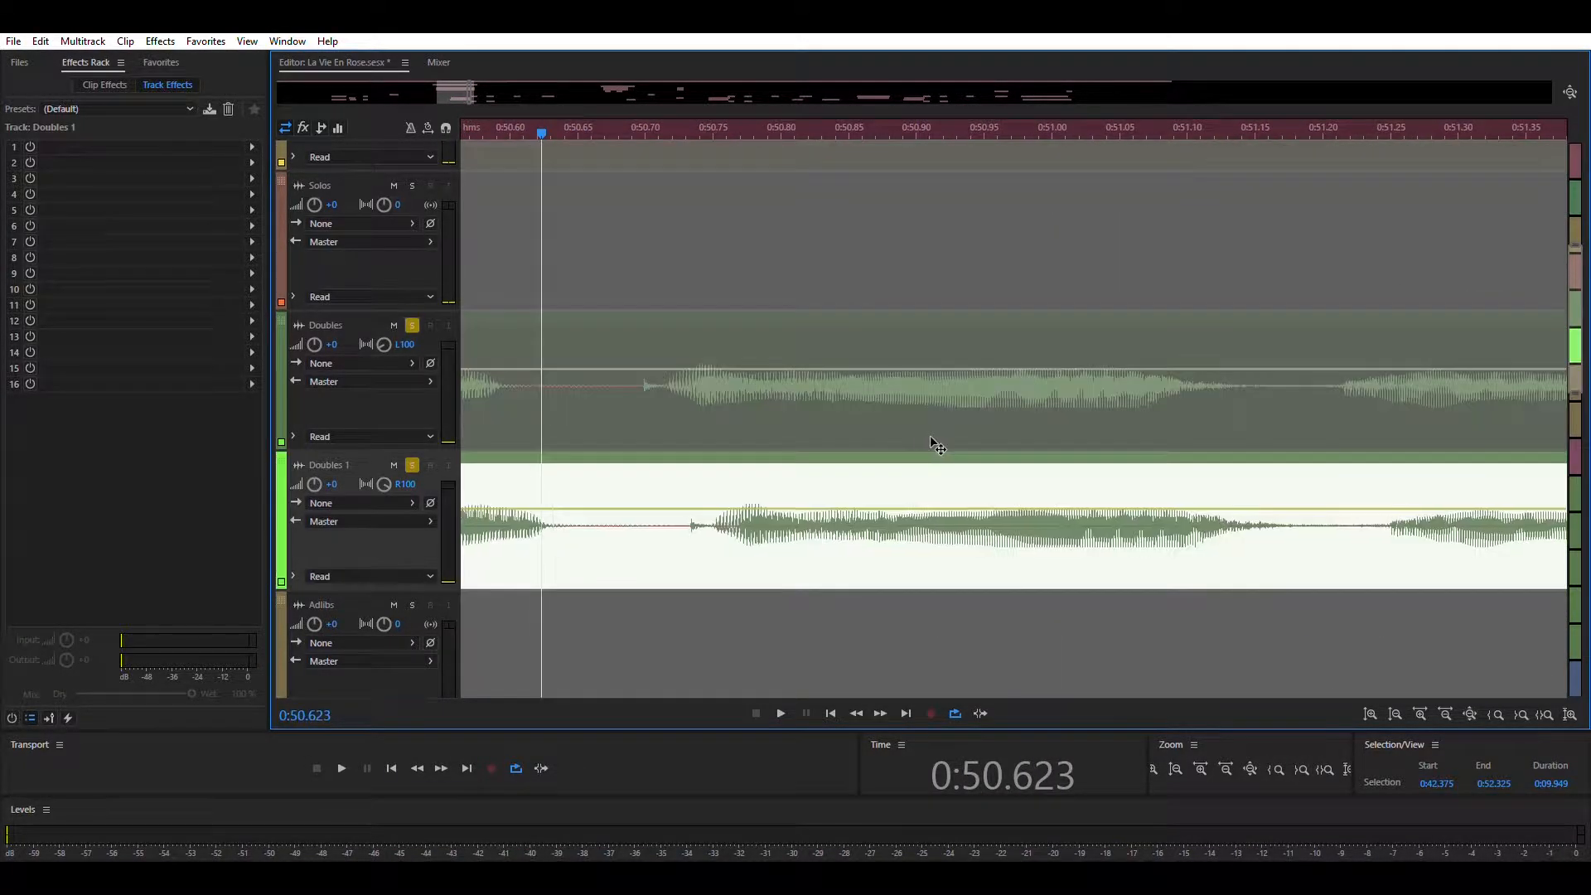
key("space")
- Place the playhead at 0:50.700 and examine the offset between the two Doubles clips there
left_click(1447, 711)
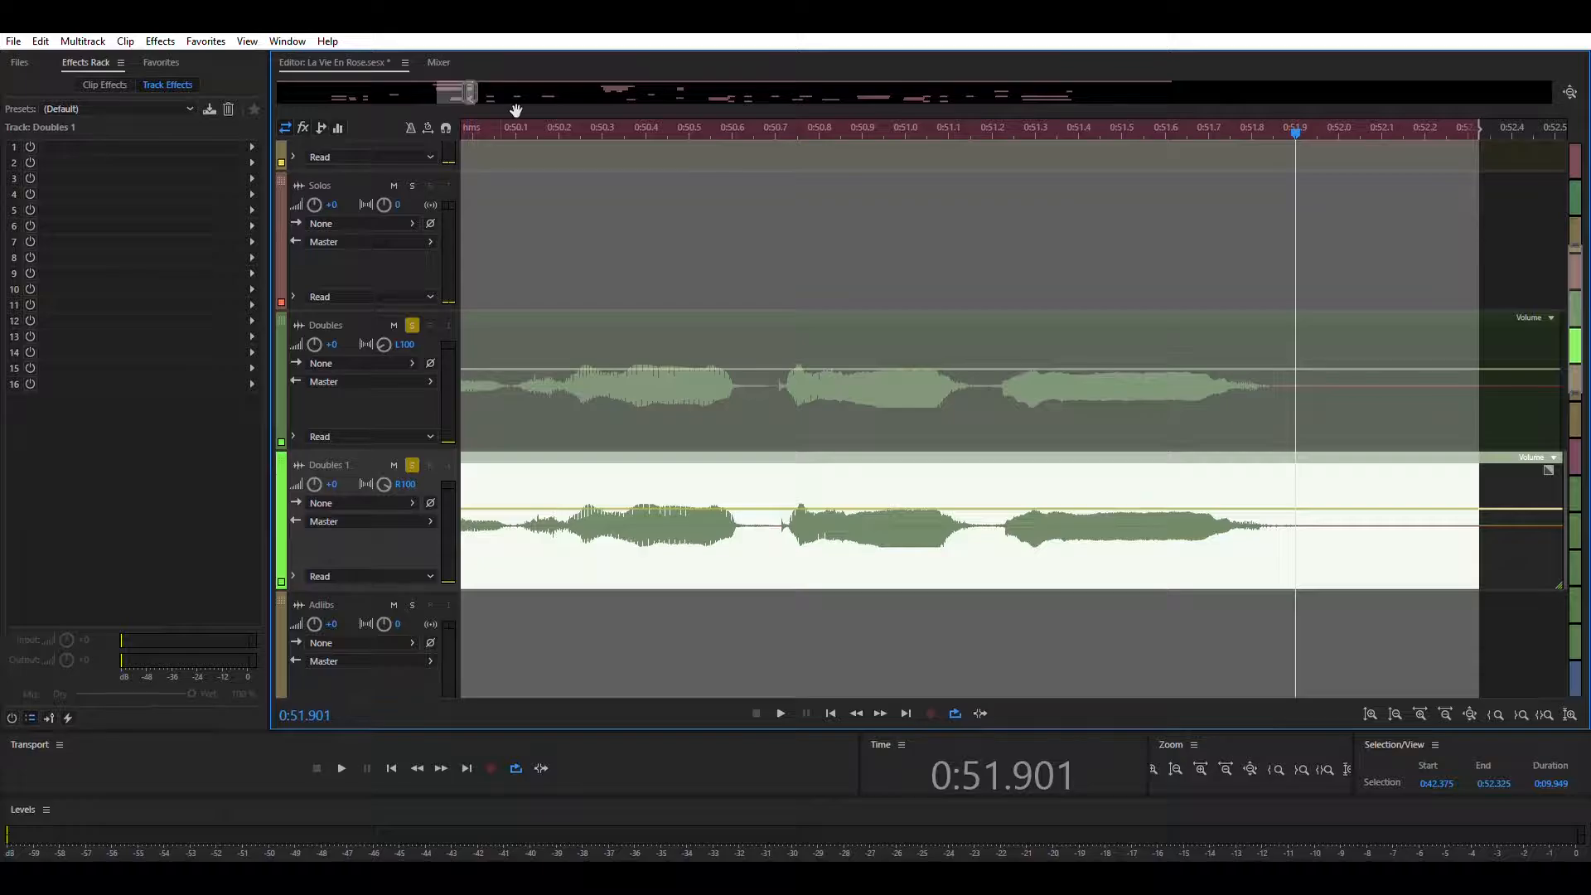
left_click(776, 261)
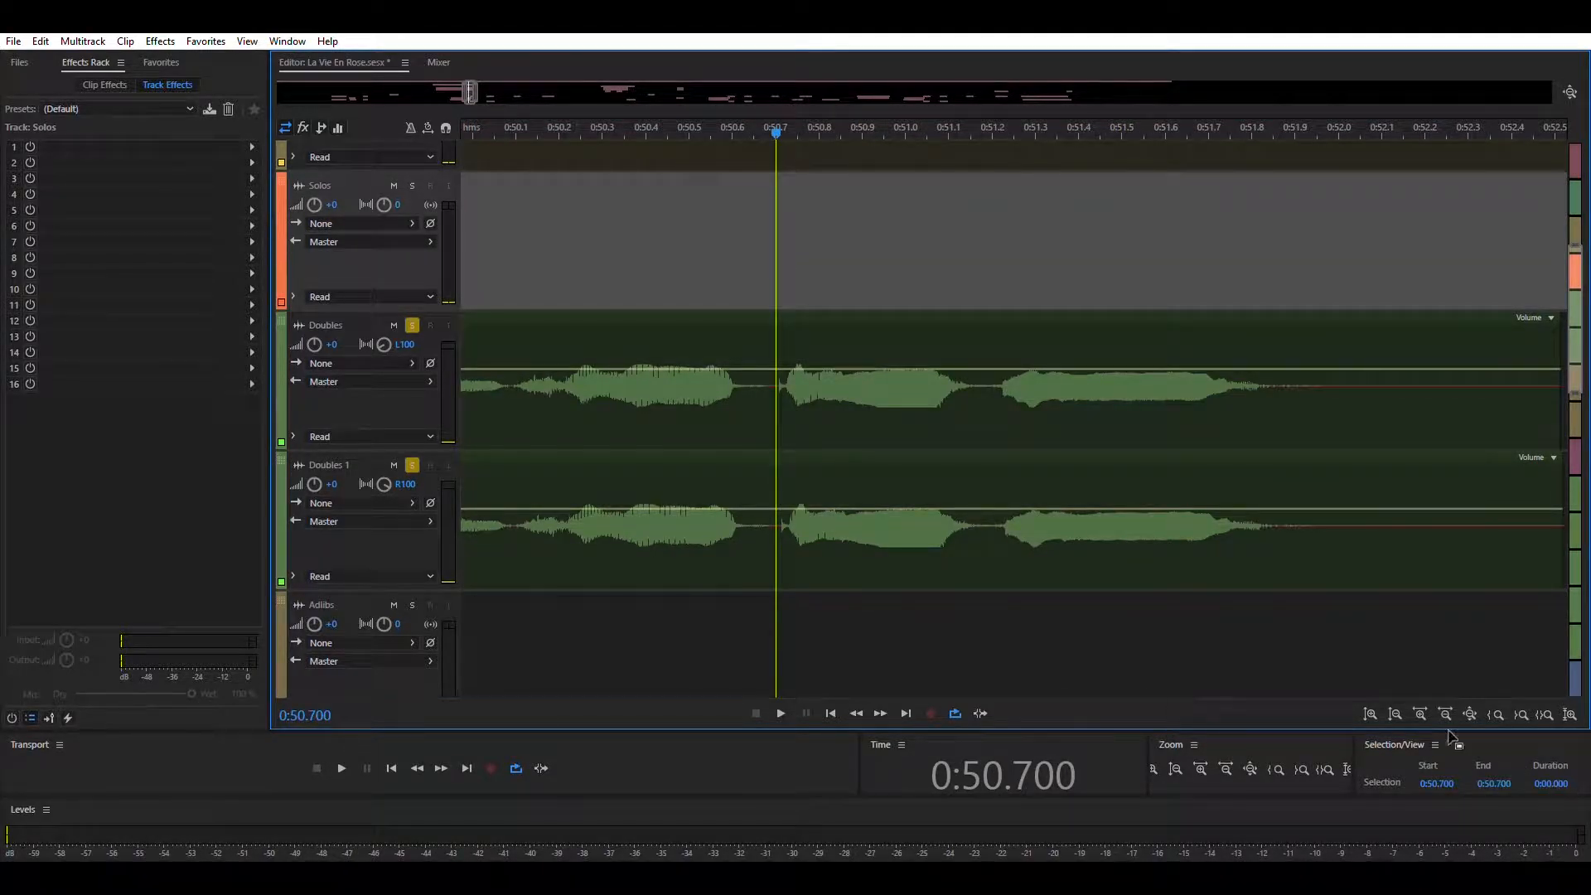
left_click(1420, 713)
left_click(1420, 713)
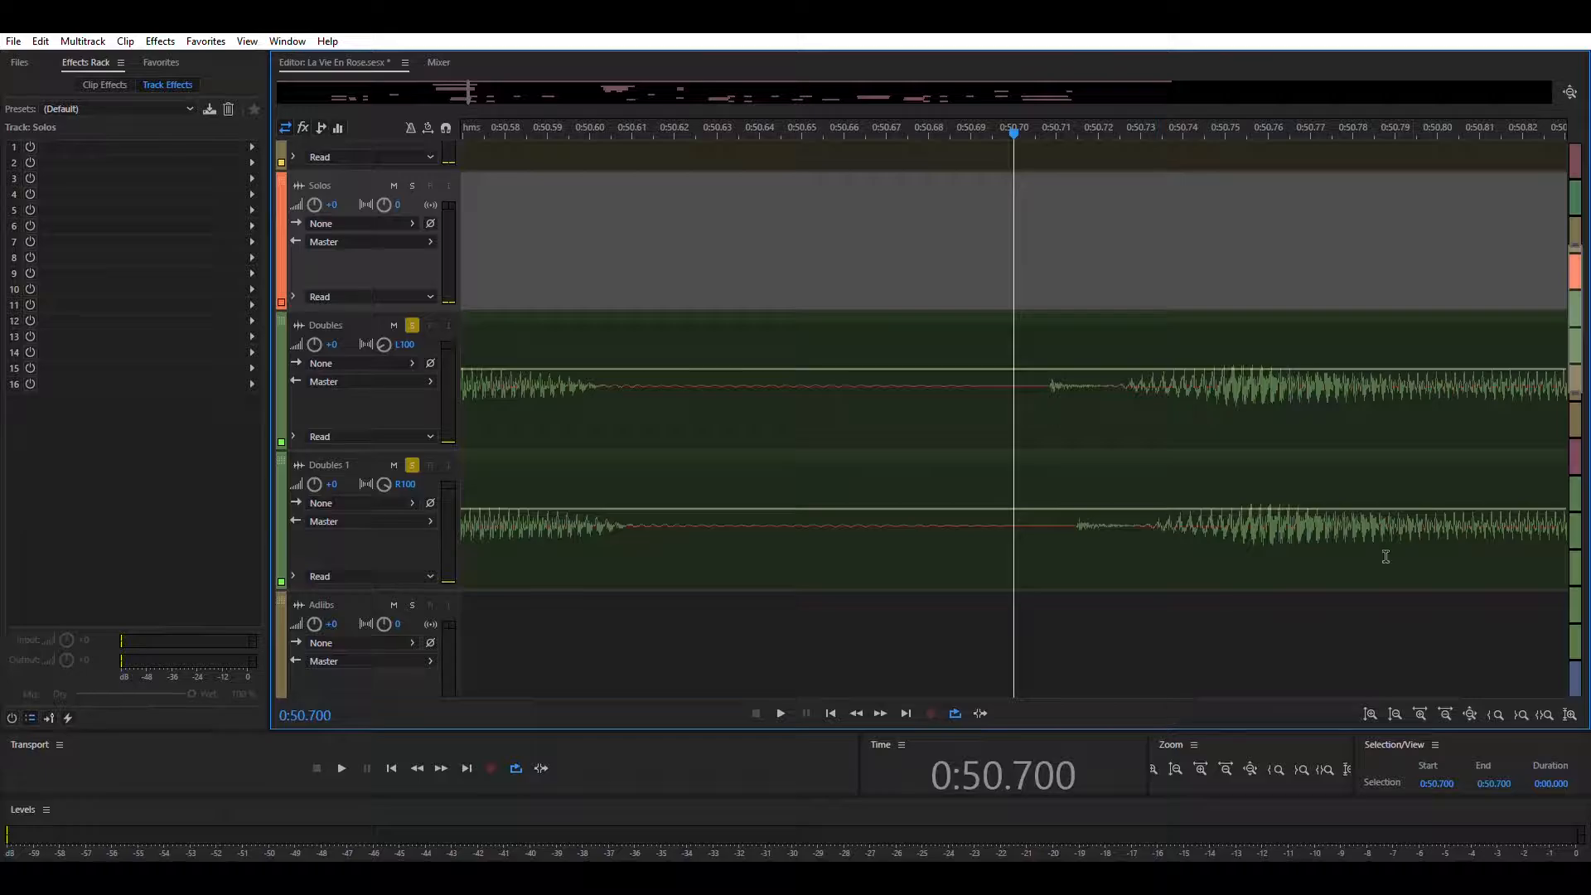
- Bring both complete Doubles_008 clips into view and play them with the solo vocal from 0:42.197, stopping near 0:44.2
key("space")
left_click(1447, 711)
left_click(1449, 701)
left_click(1449, 701)
left_click(1449, 701)
left_click(1449, 701)
key("space")
left_click_drag(469, 92, 423, 92)
left_click(682, 238)
key("space")
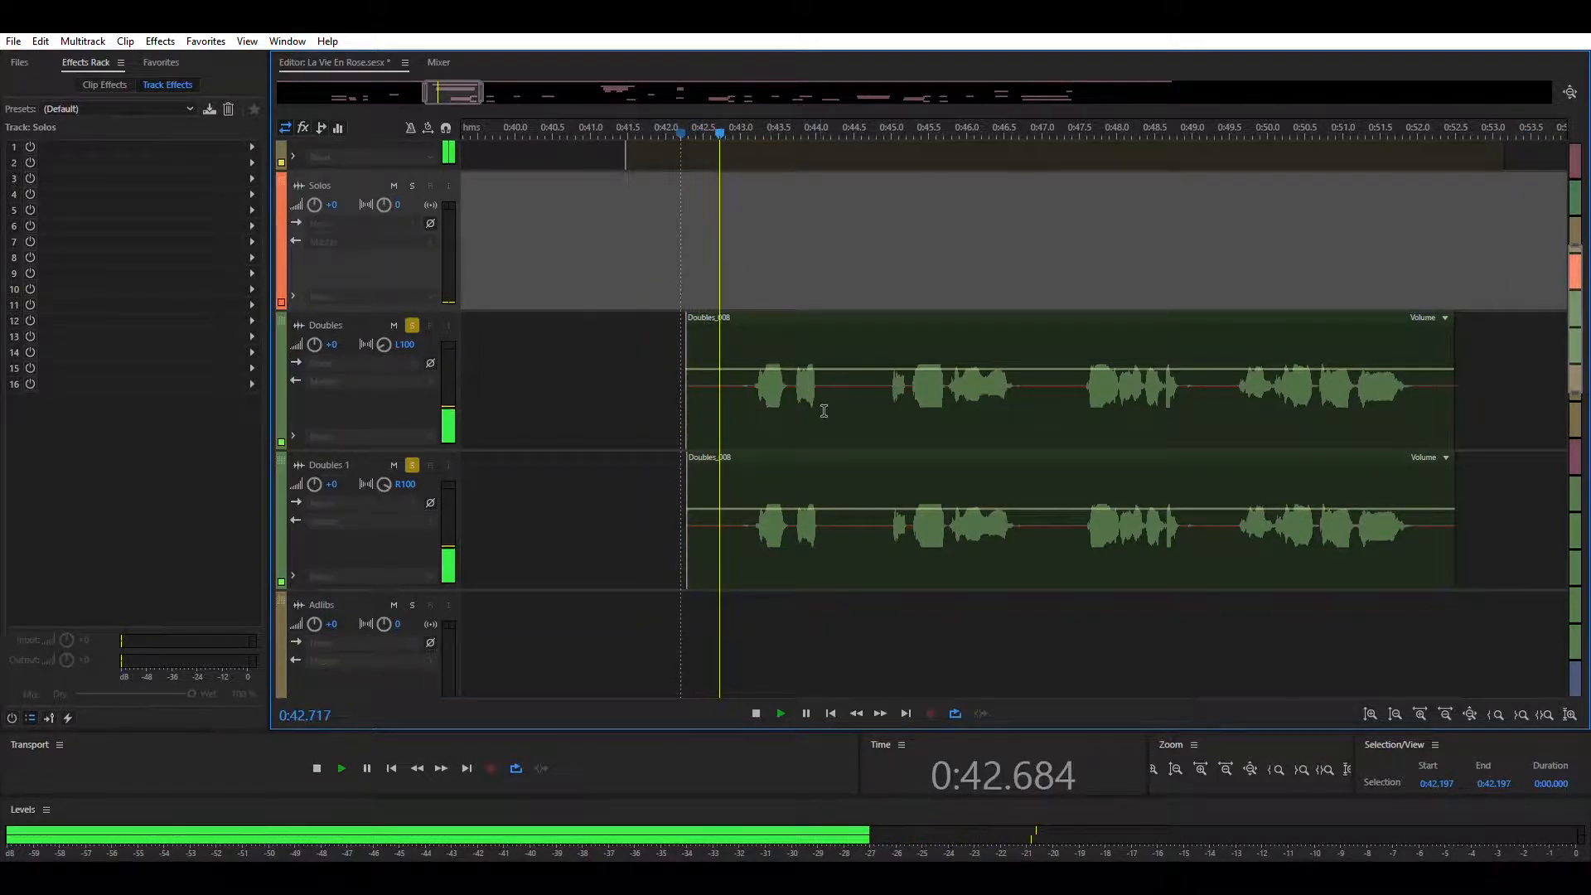
key("space")
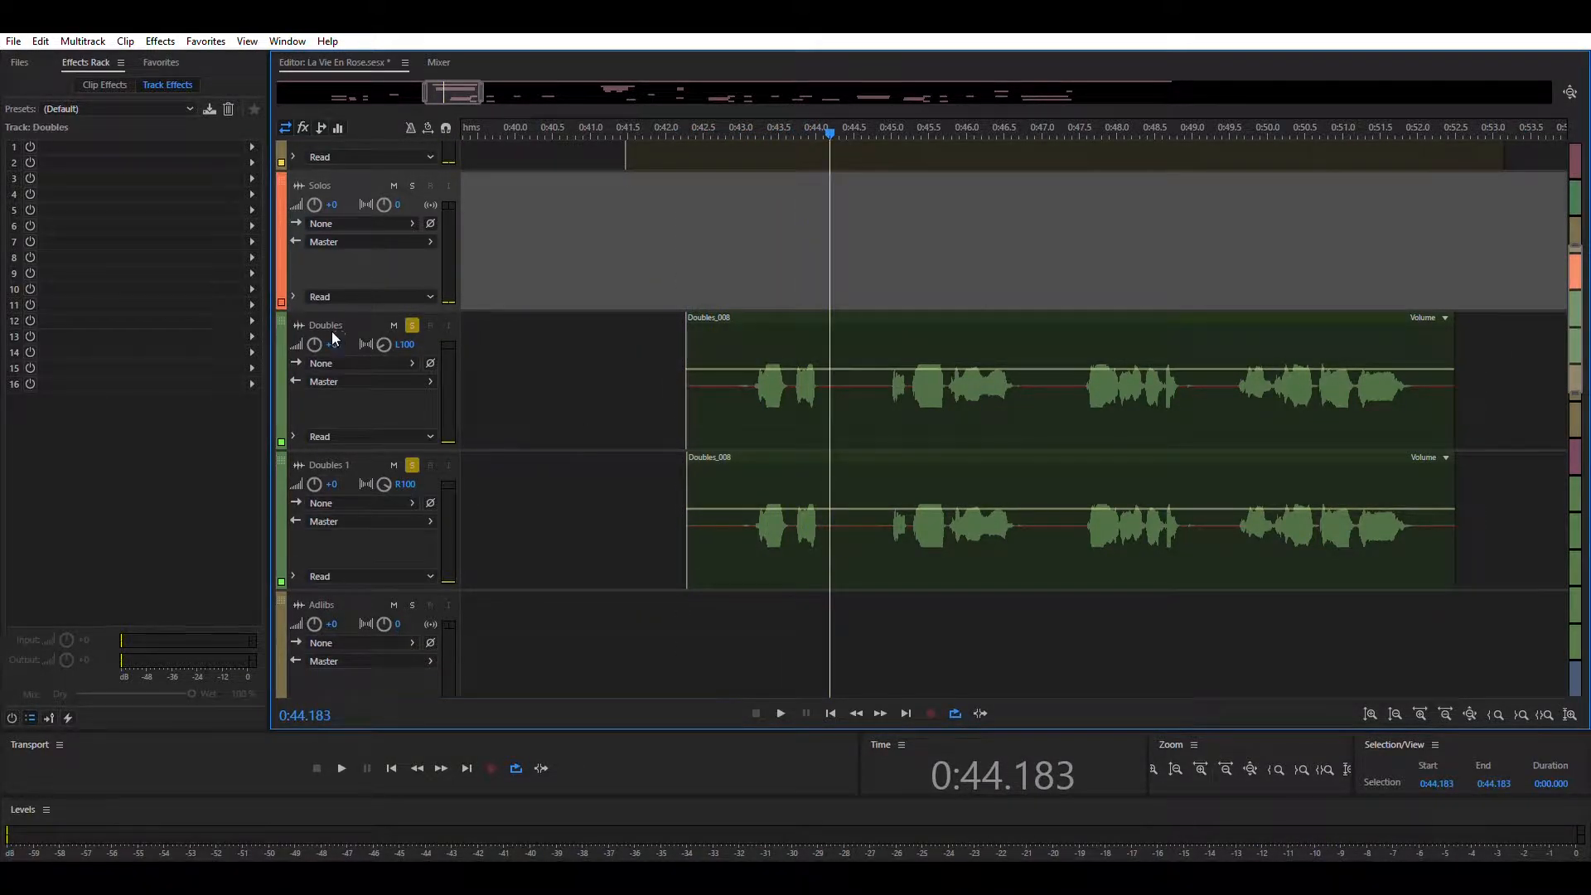
- Set the Doubles track's volume to -2 and play from 0:42.737
left_click(335, 342)
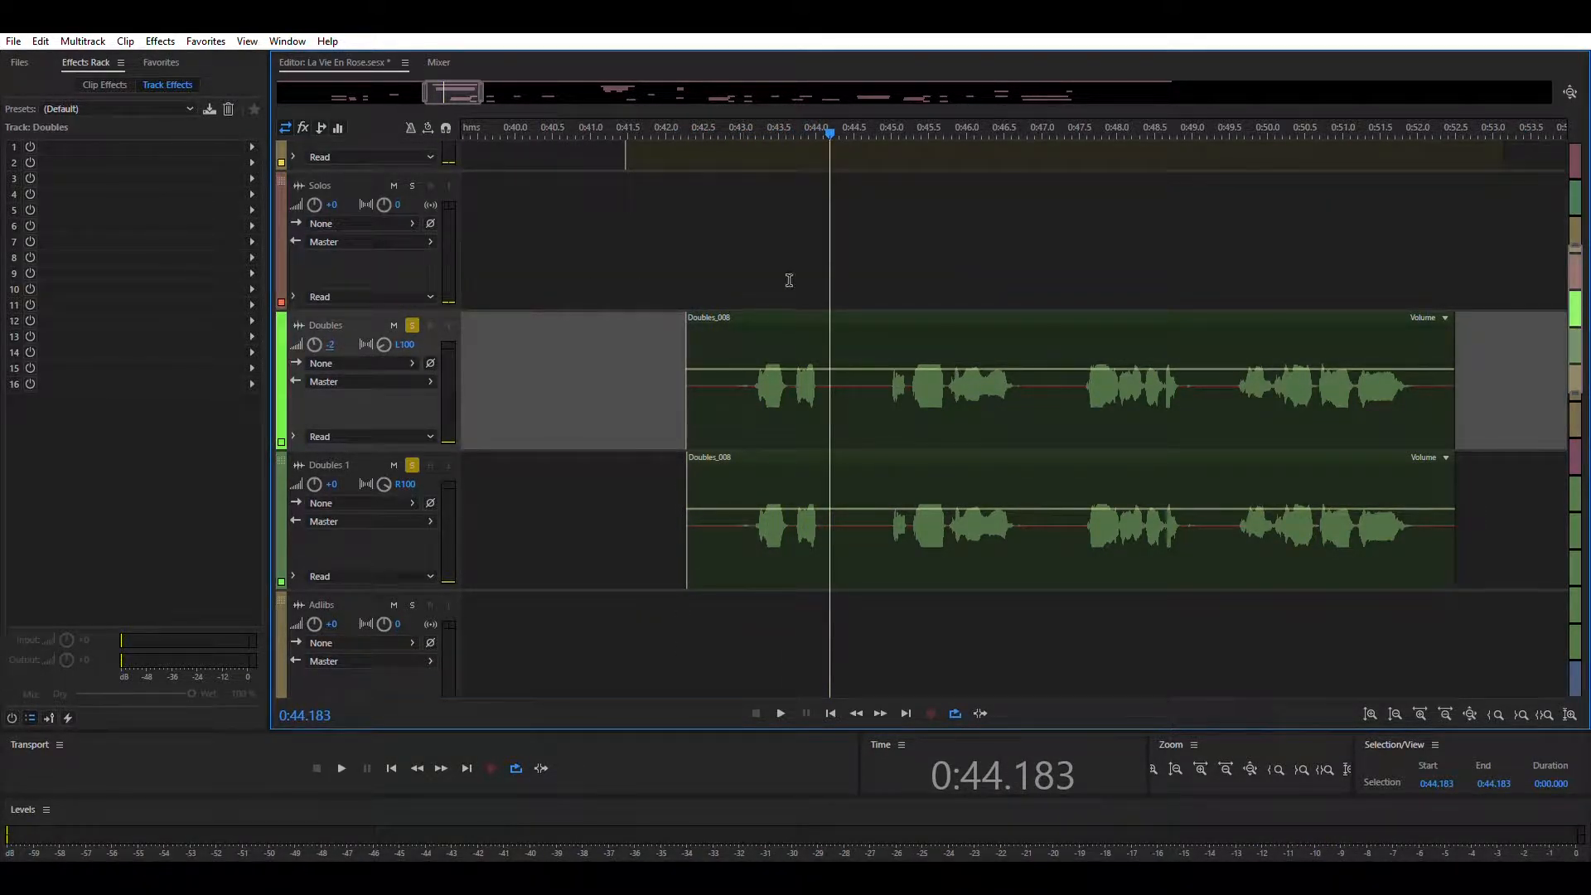
left_click(722, 252)
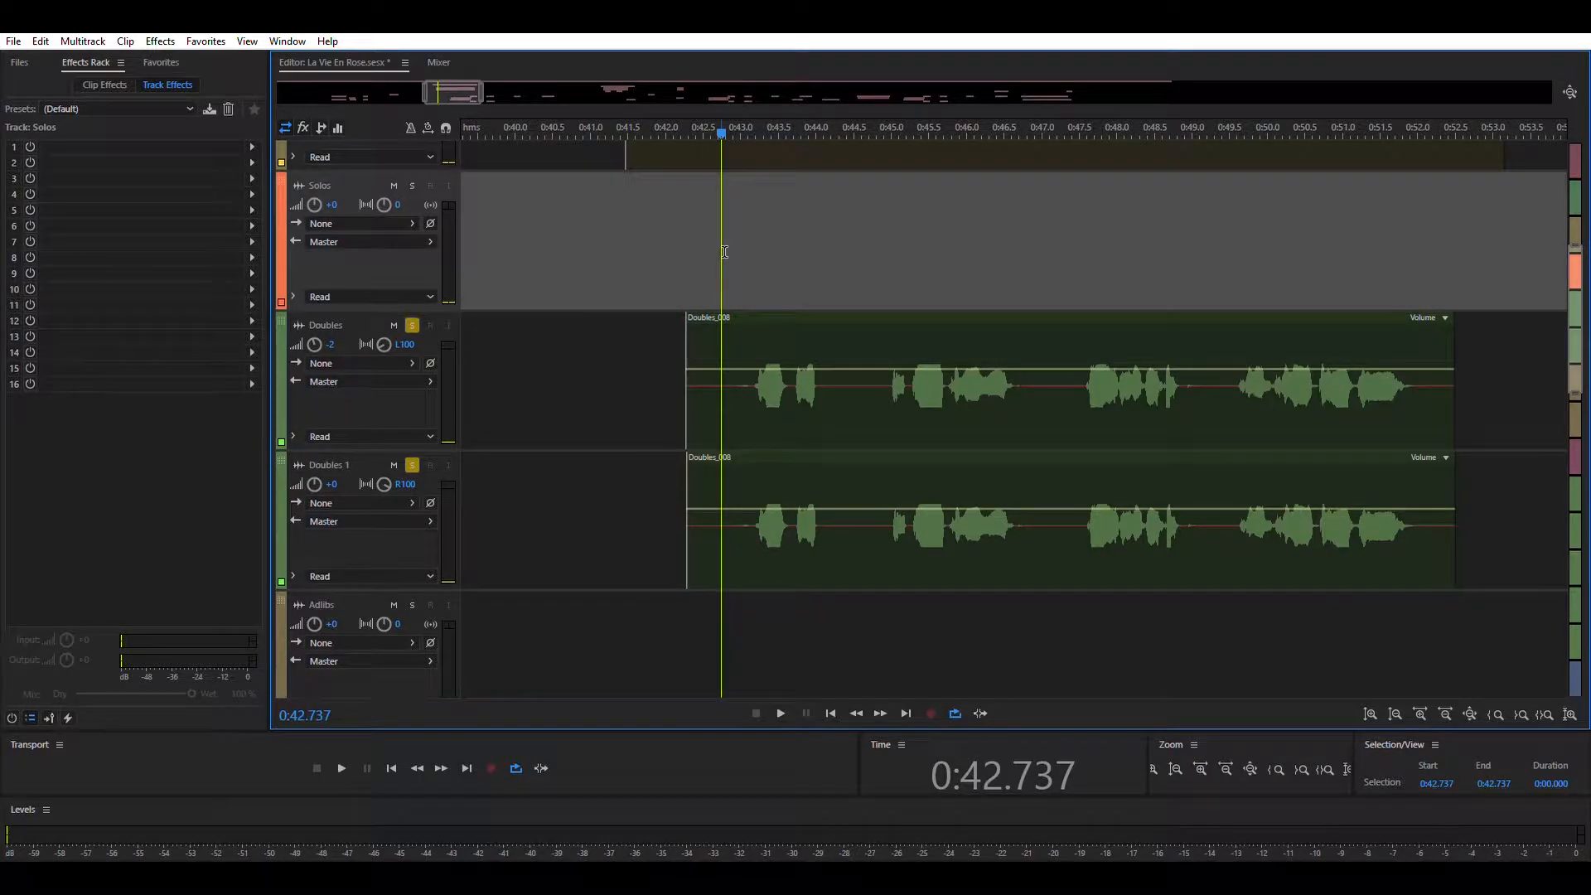
key("space")
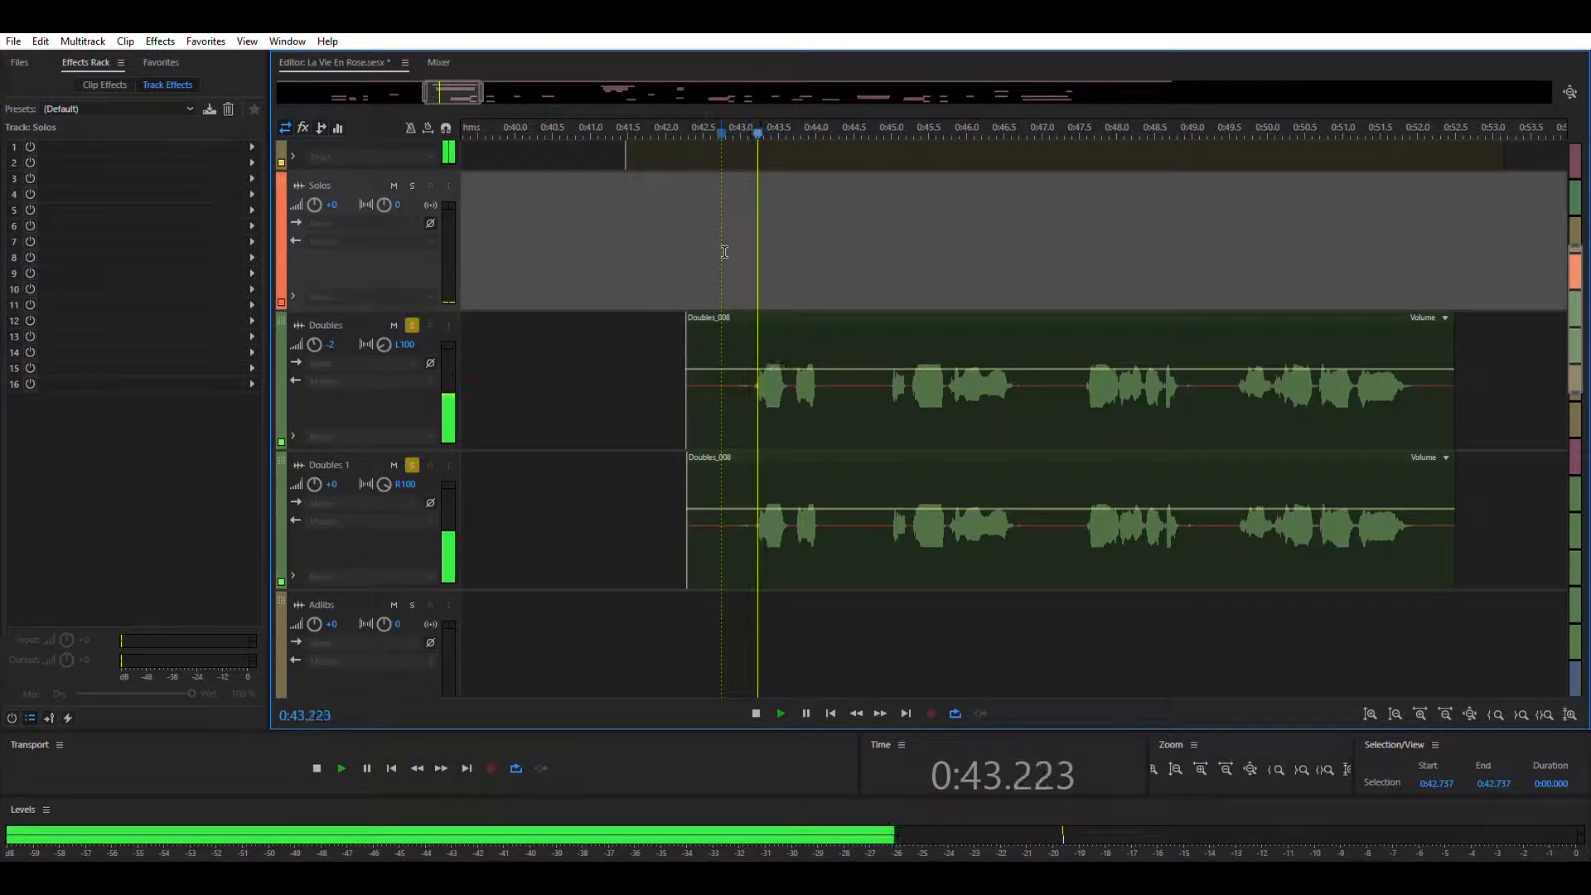
- Set the Doubles track's volume to -1 and return the playhead to 0:42.616 for another listen
left_click(335, 345)
type("-1")
key("Return")
left_click(739, 256)
left_click(713, 255)
key("space")
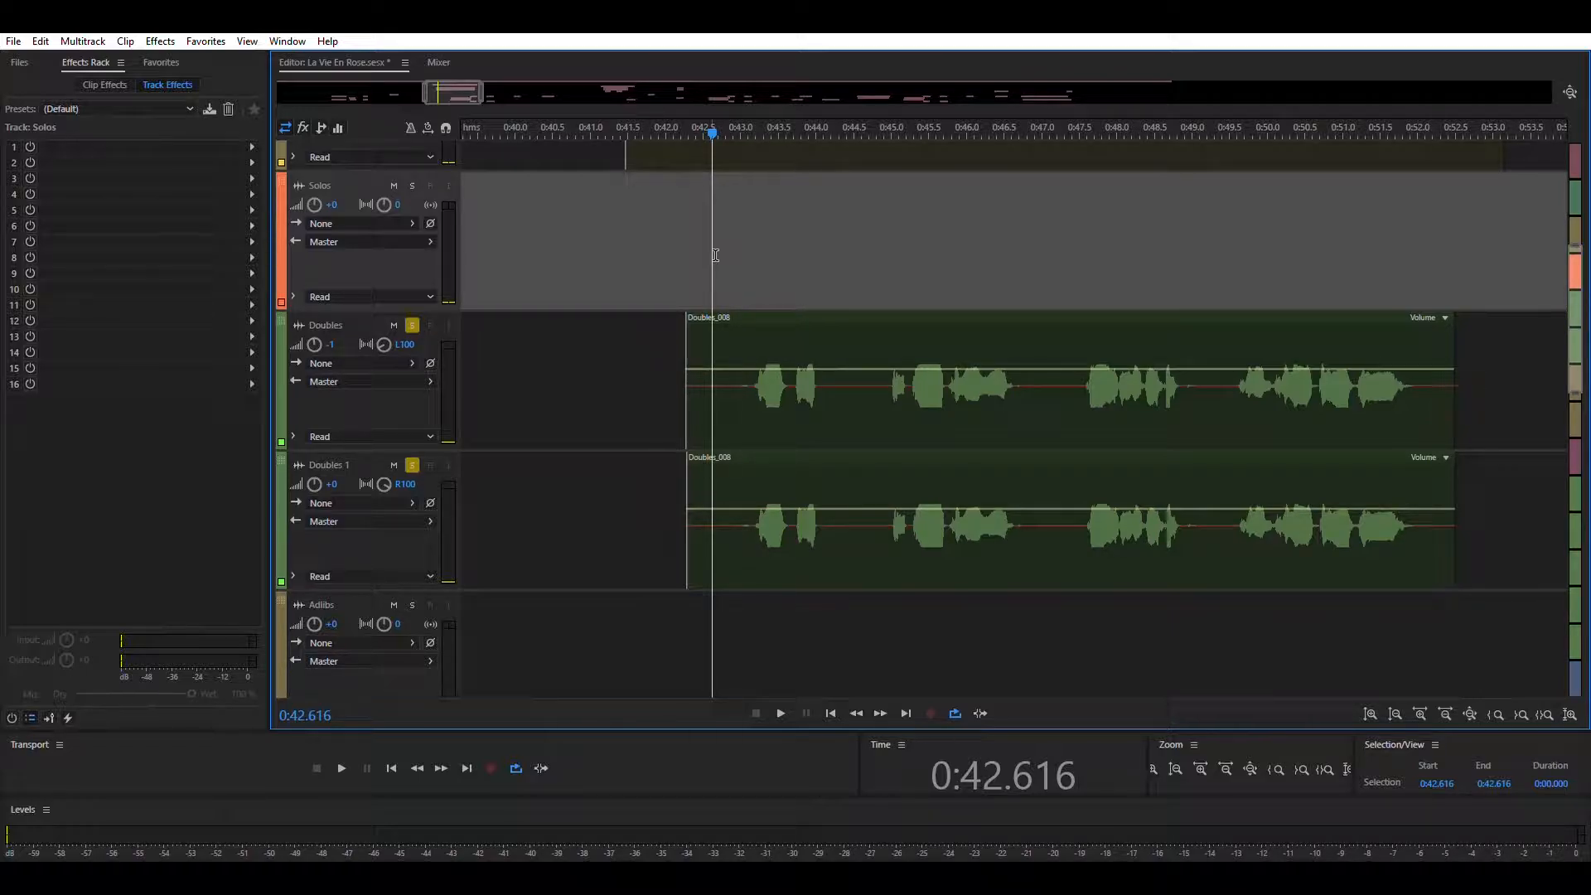
- Unsolo the upper Solos track and play only the two panned doubles from 0:42.616
scroll(715, 255, "up", 3)
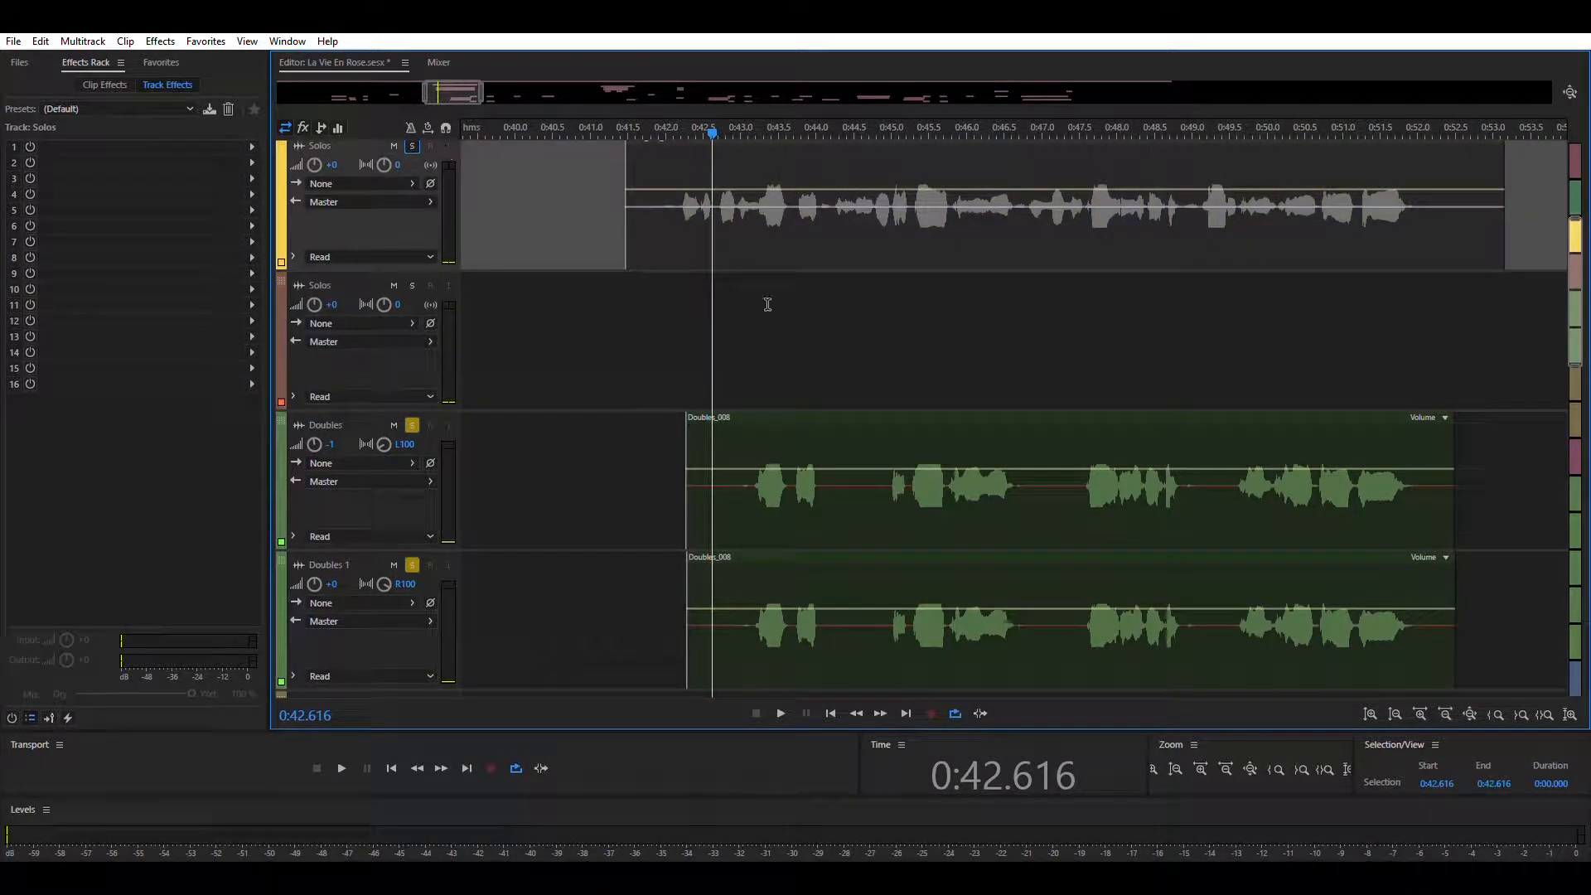
key("space")
scroll(865, 318, "down", 3)
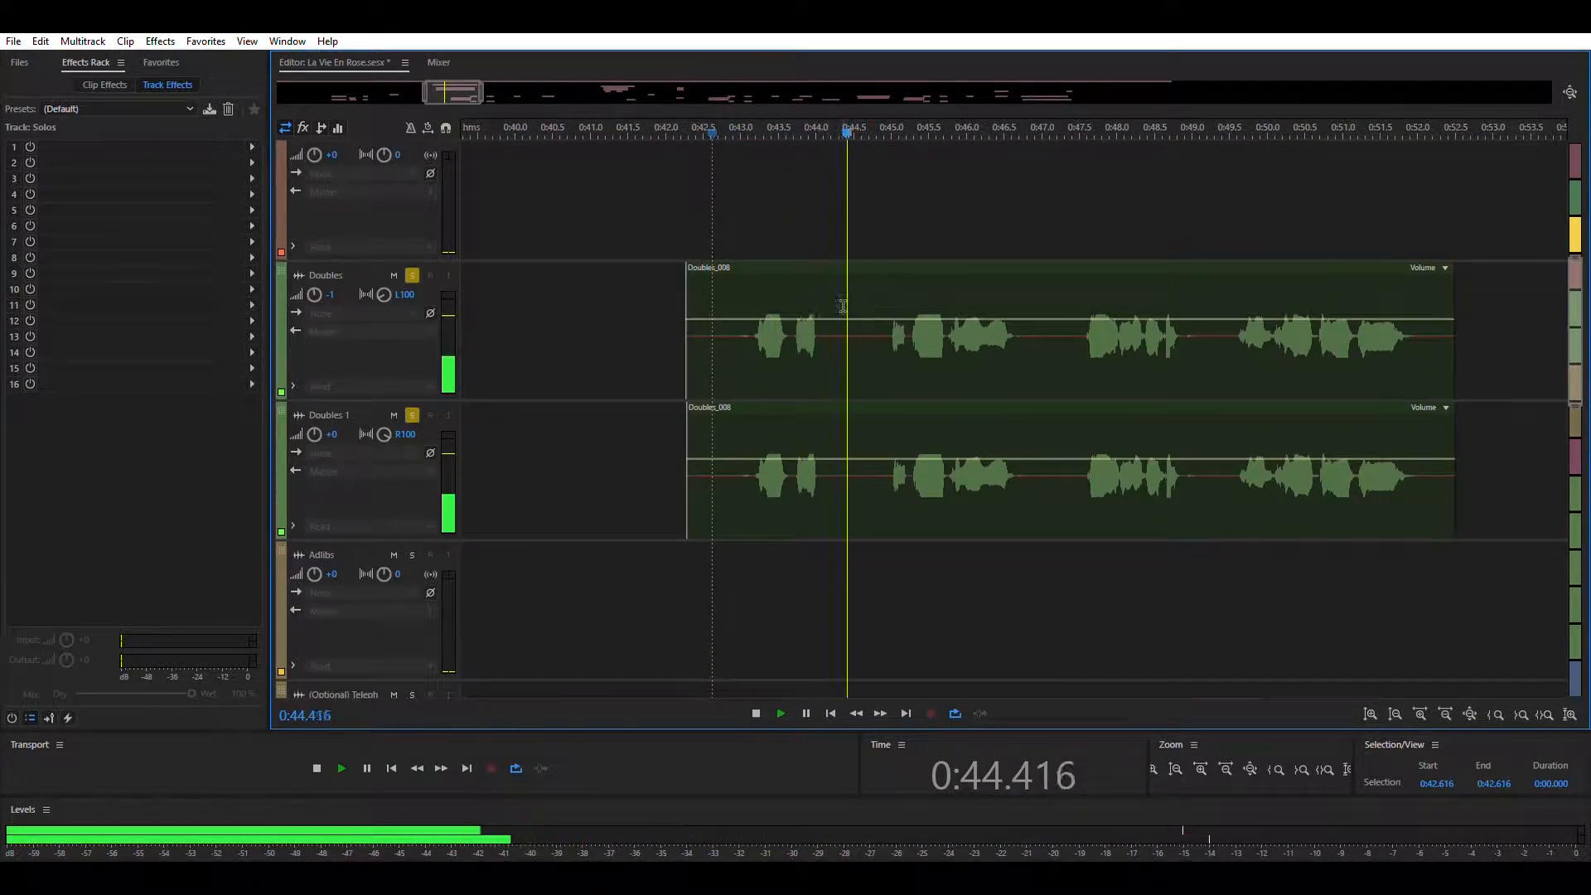
- Try the Doubles track's volume at 0 during playback and return it to -1
left_click(338, 294)
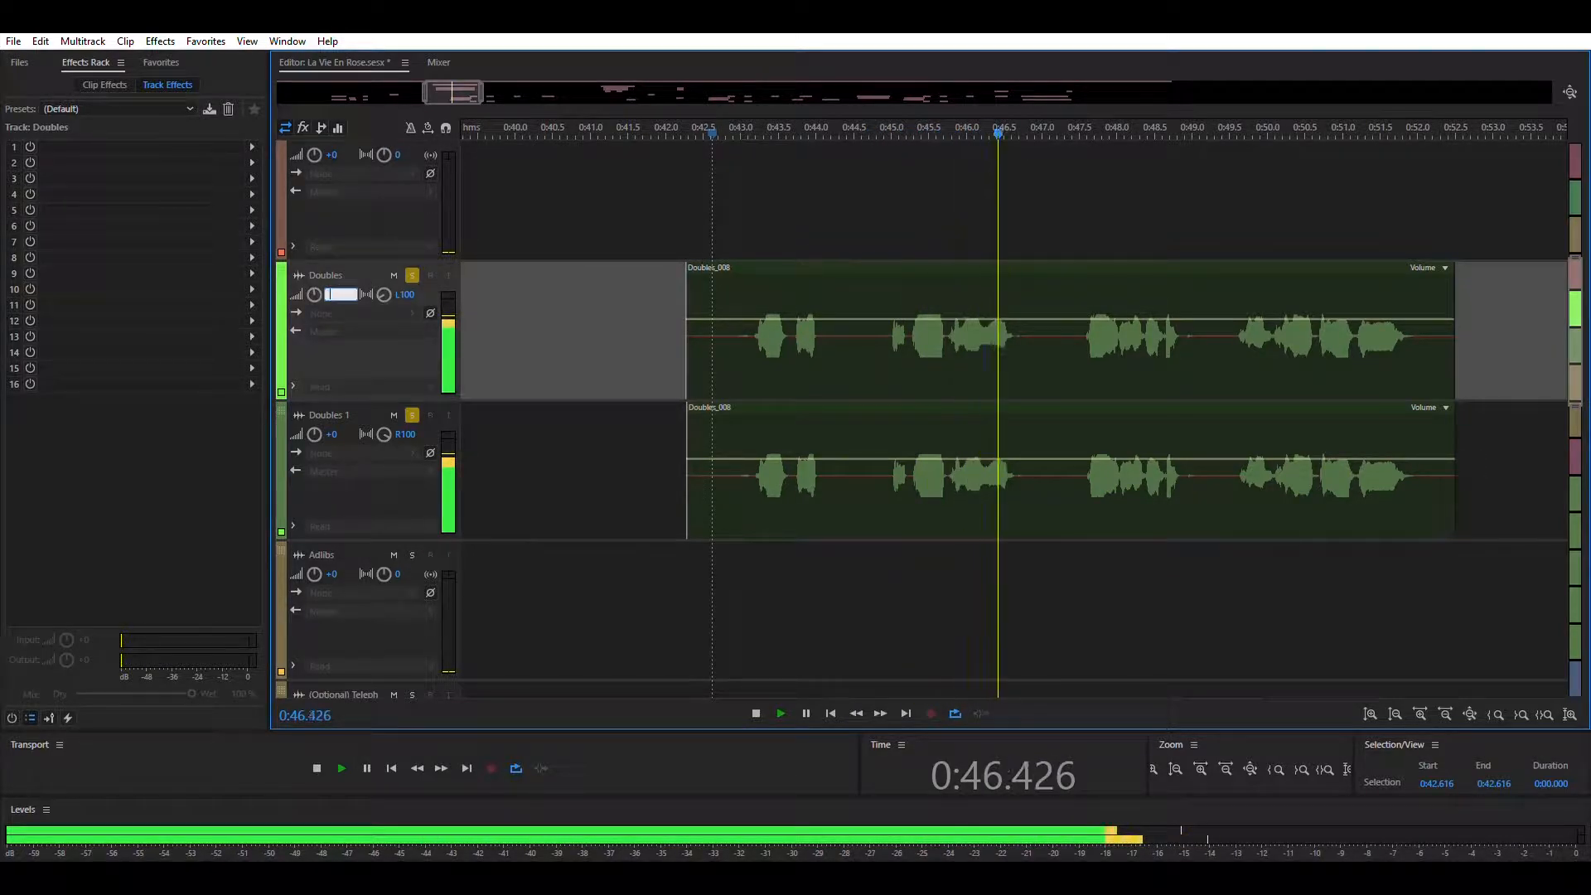
type("0")
key("Return")
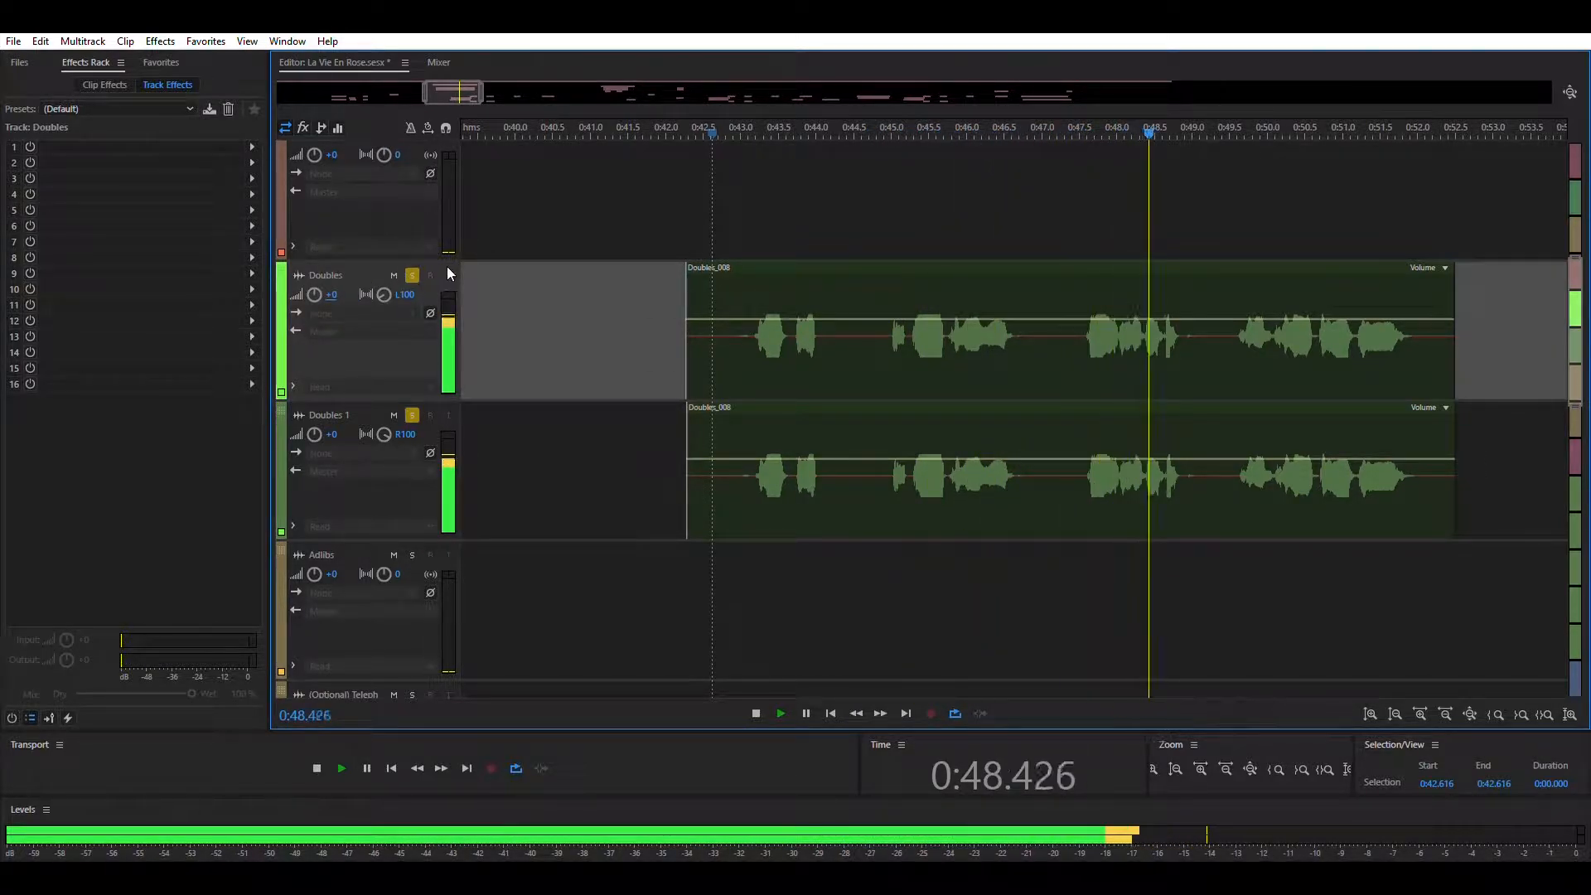
left_click(338, 290)
type("-1")
key("Return")
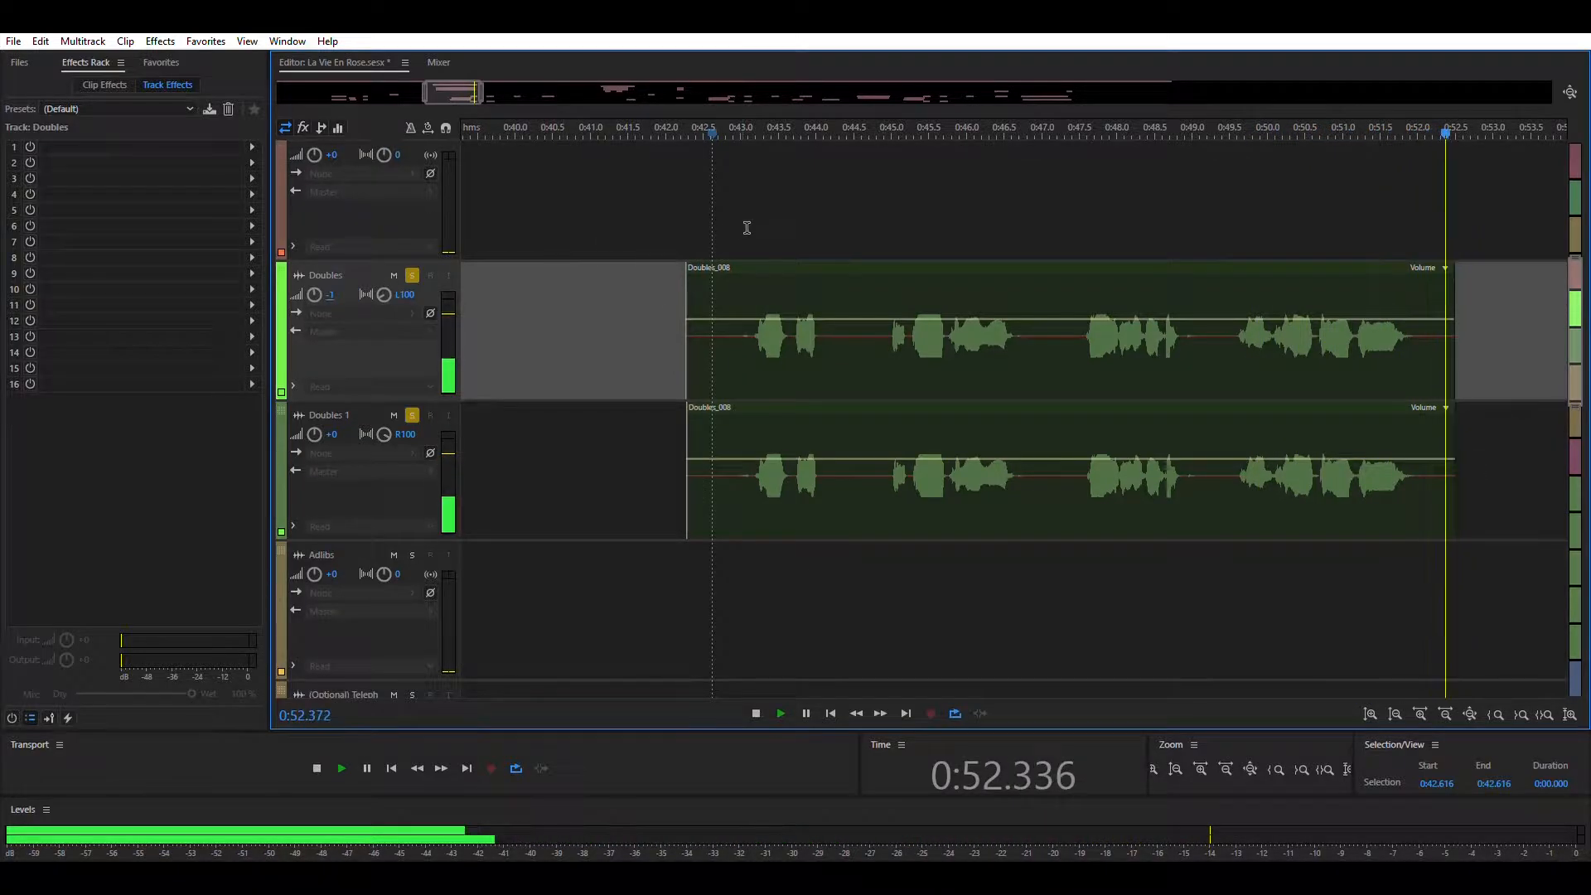
- Replay the panned doubles from 0:42.902 and try the Doubles track's volume at -2
key("space")
left_click(735, 213)
key("space")
left_click(335, 275)
left_click(337, 294)
type("-2")
key("Return")
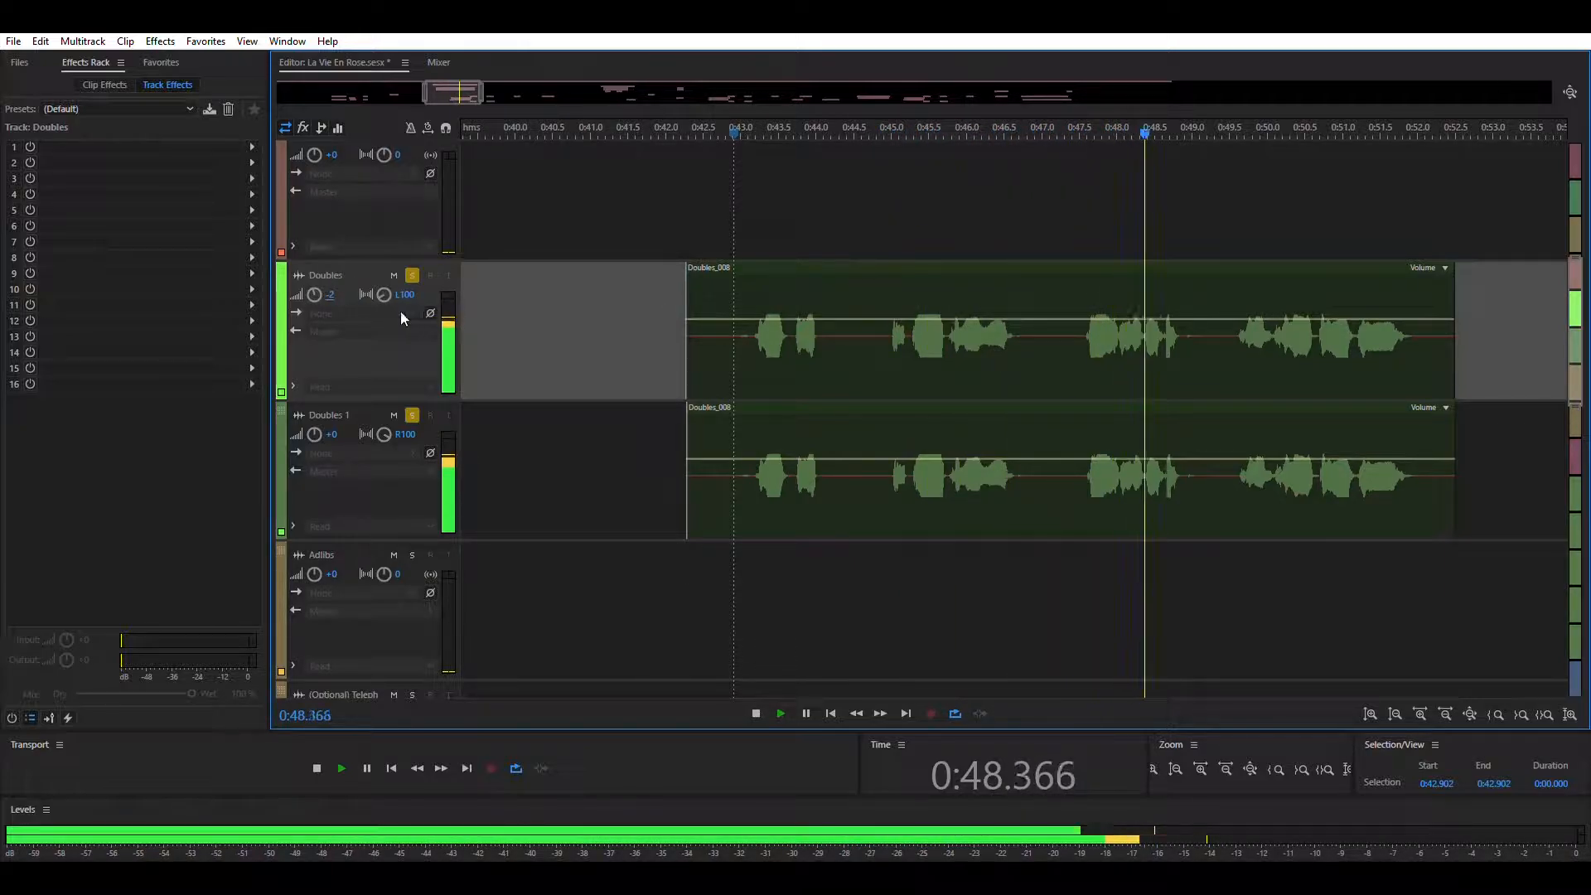
- Stop playback and set the Doubles track's volume back to -1
left_click(883, 285)
key("space")
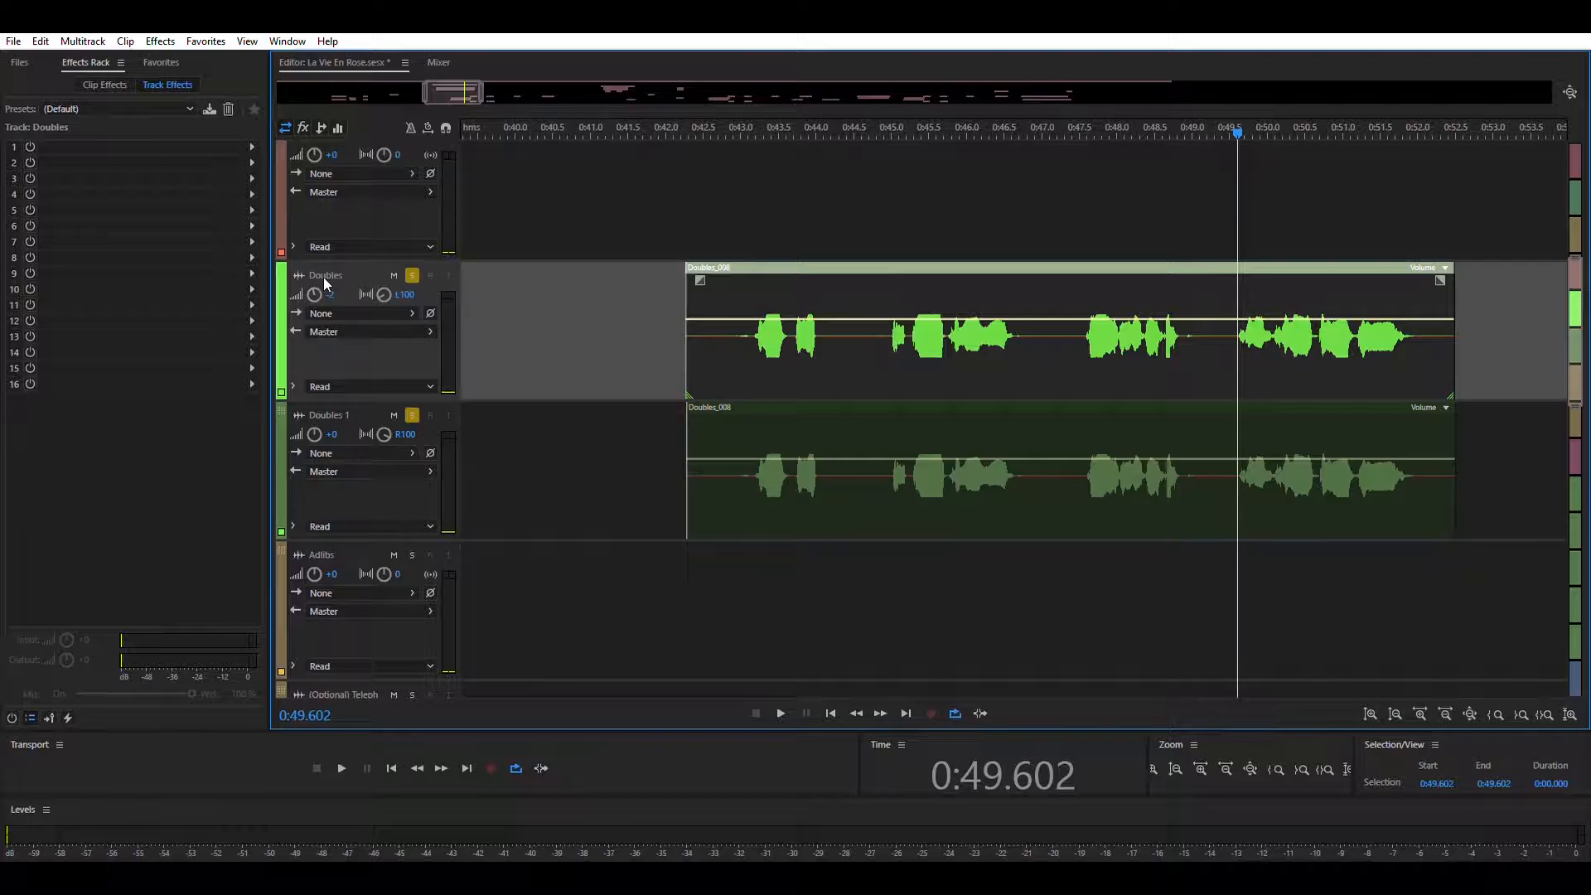
left_click(343, 288)
type("-1")
key("Return")
- Shift the Doubles 1 clip very slightly later, checking closely near 0:44.114, and play the doubles from 0:43.676
left_click(825, 217)
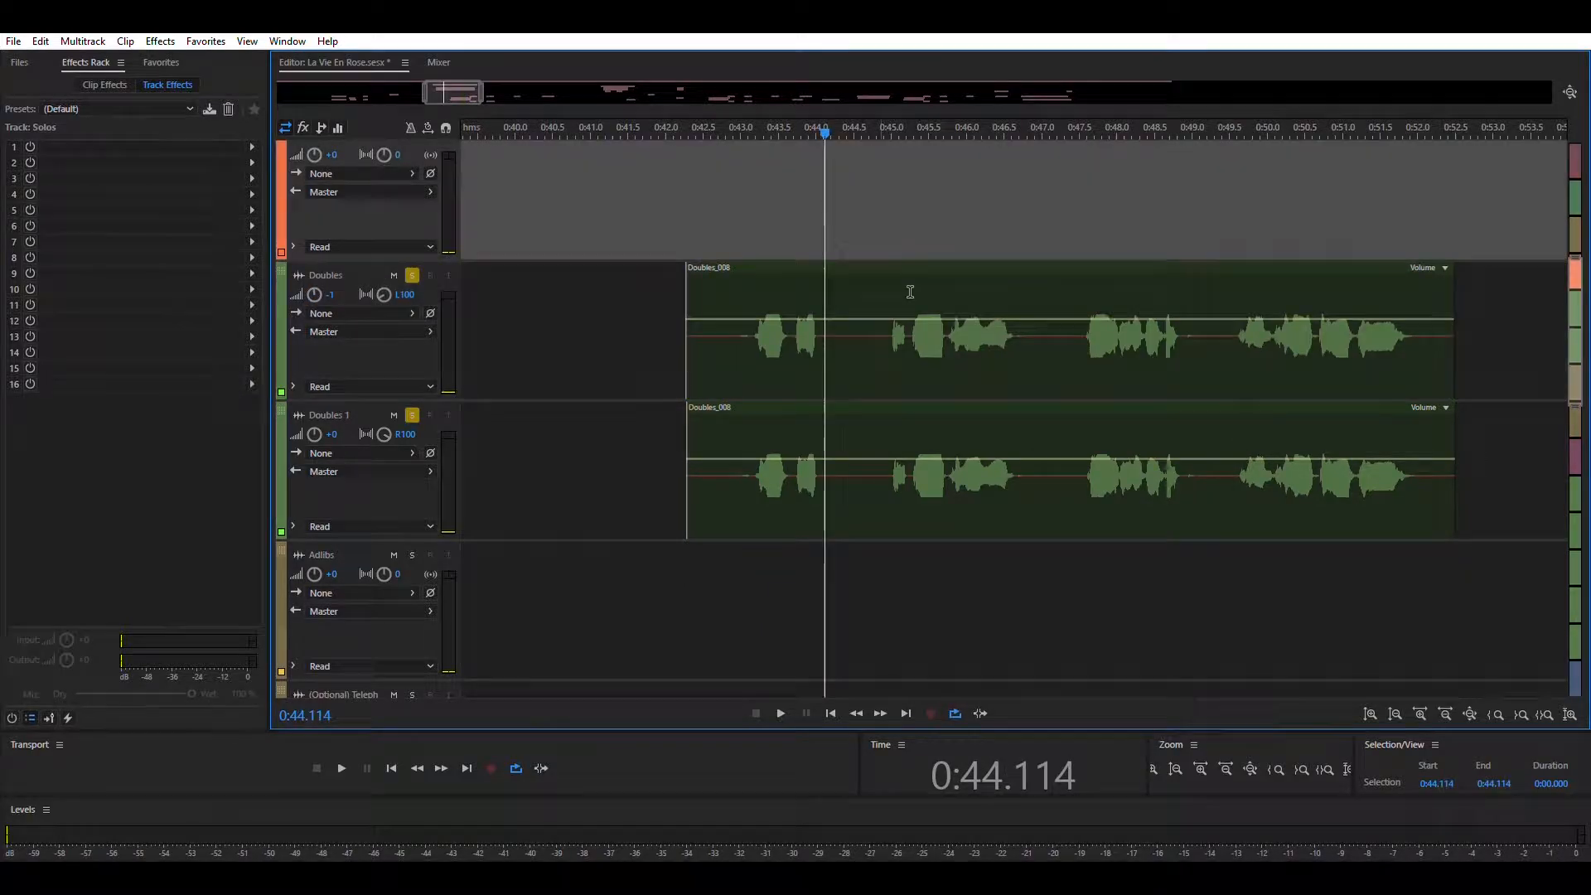
left_click(1419, 713)
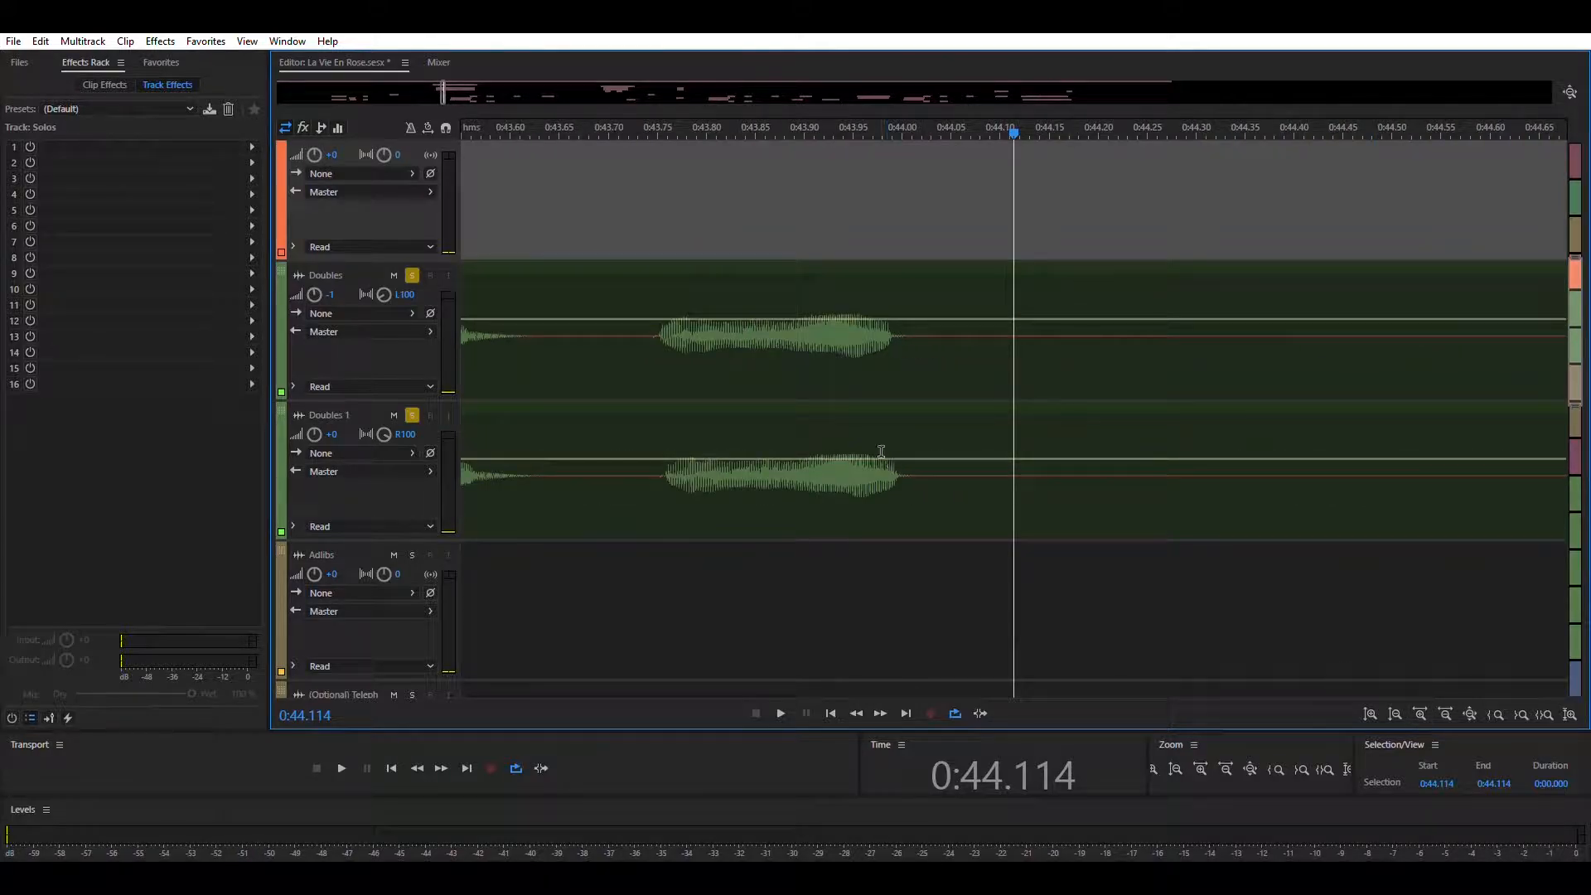
left_click(795, 405)
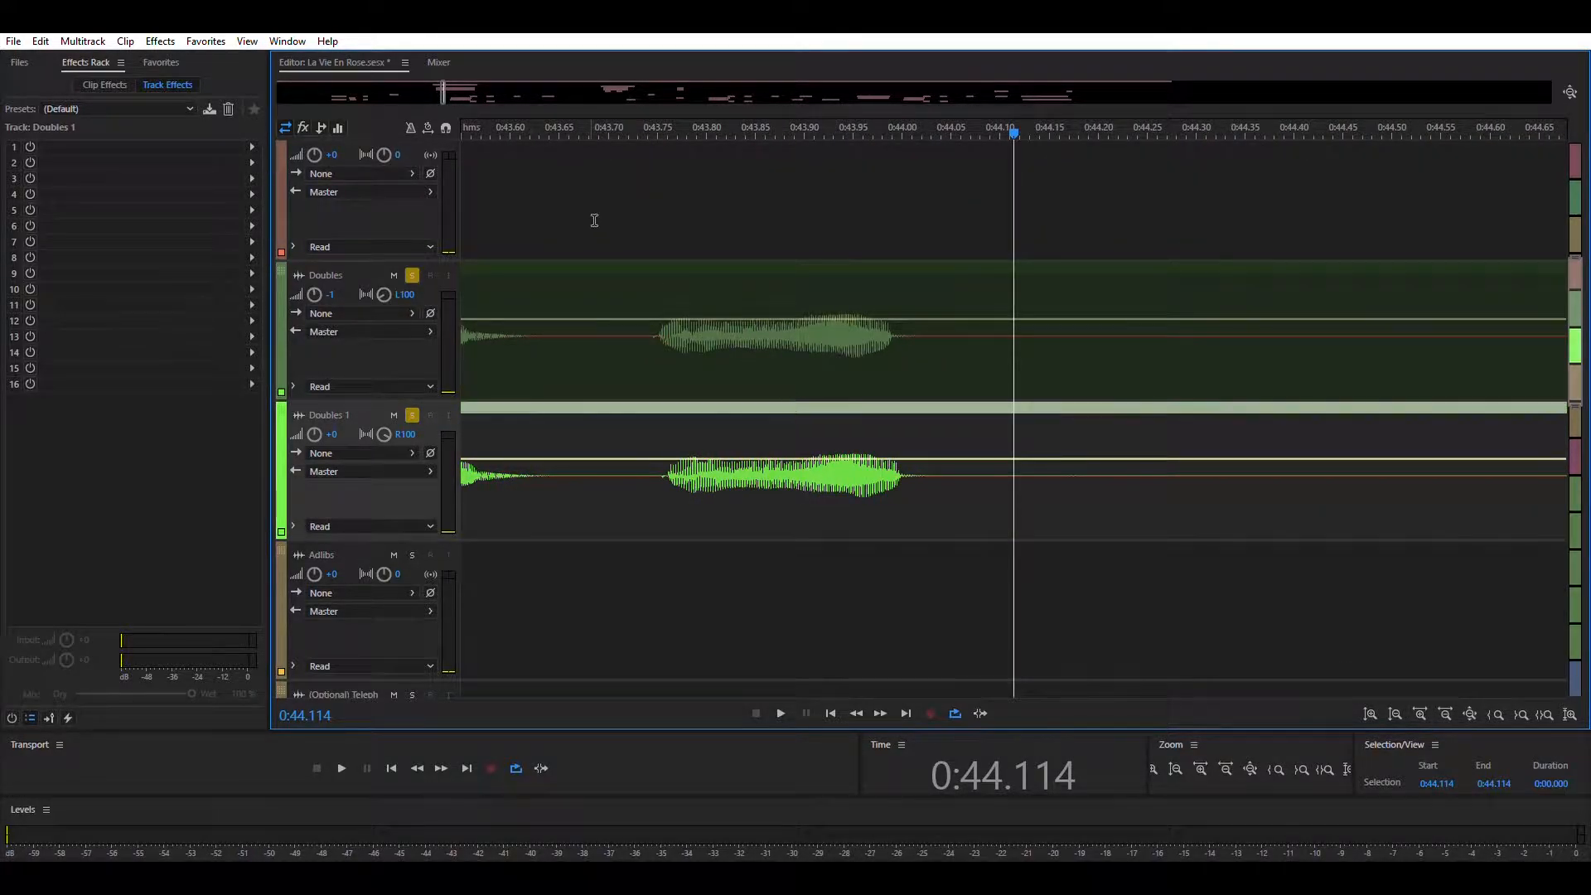
left_click(586, 203)
key("space")
left_click(1445, 713)
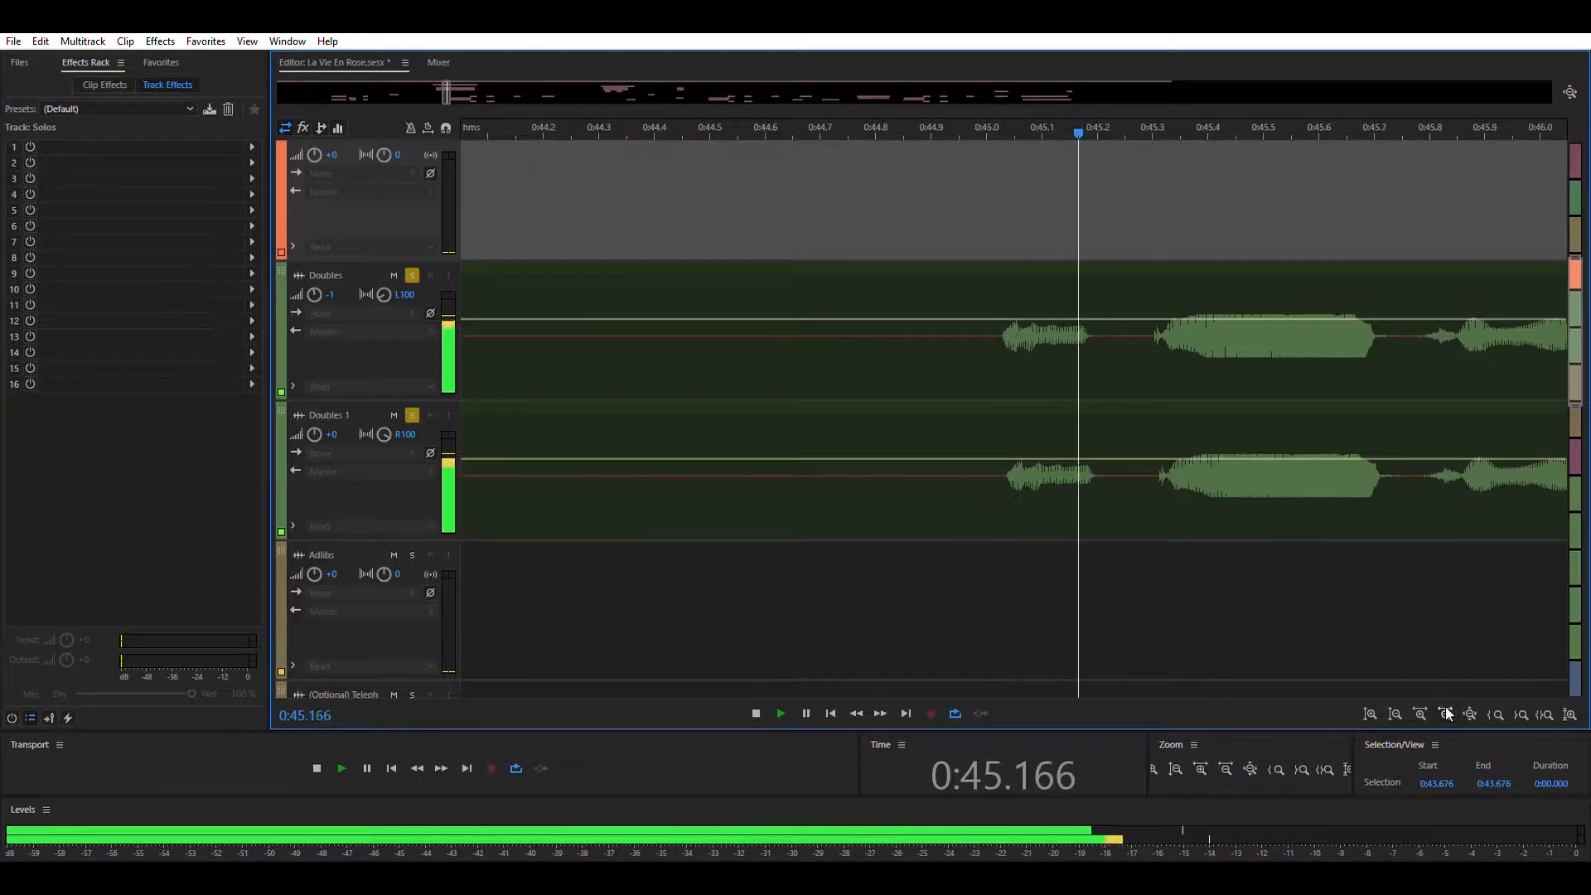
key("space")
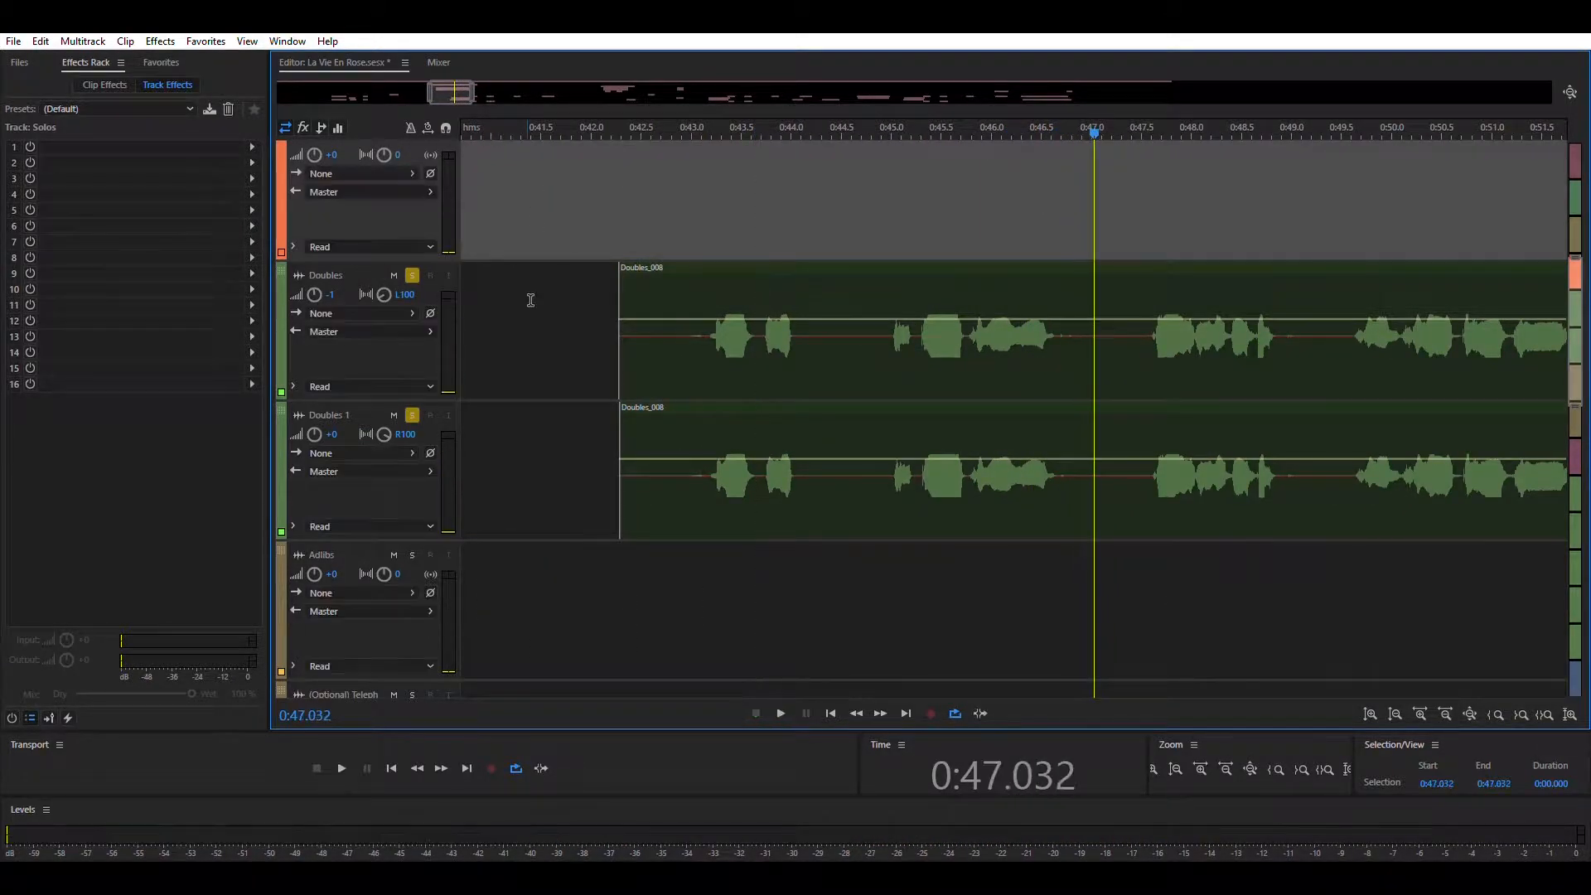
- Solo the upper Solos track and play it with both doubles from 0:42.220 to the phrase's end near 0:51.9
scroll(580, 331, "up", 3)
left_click(412, 196)
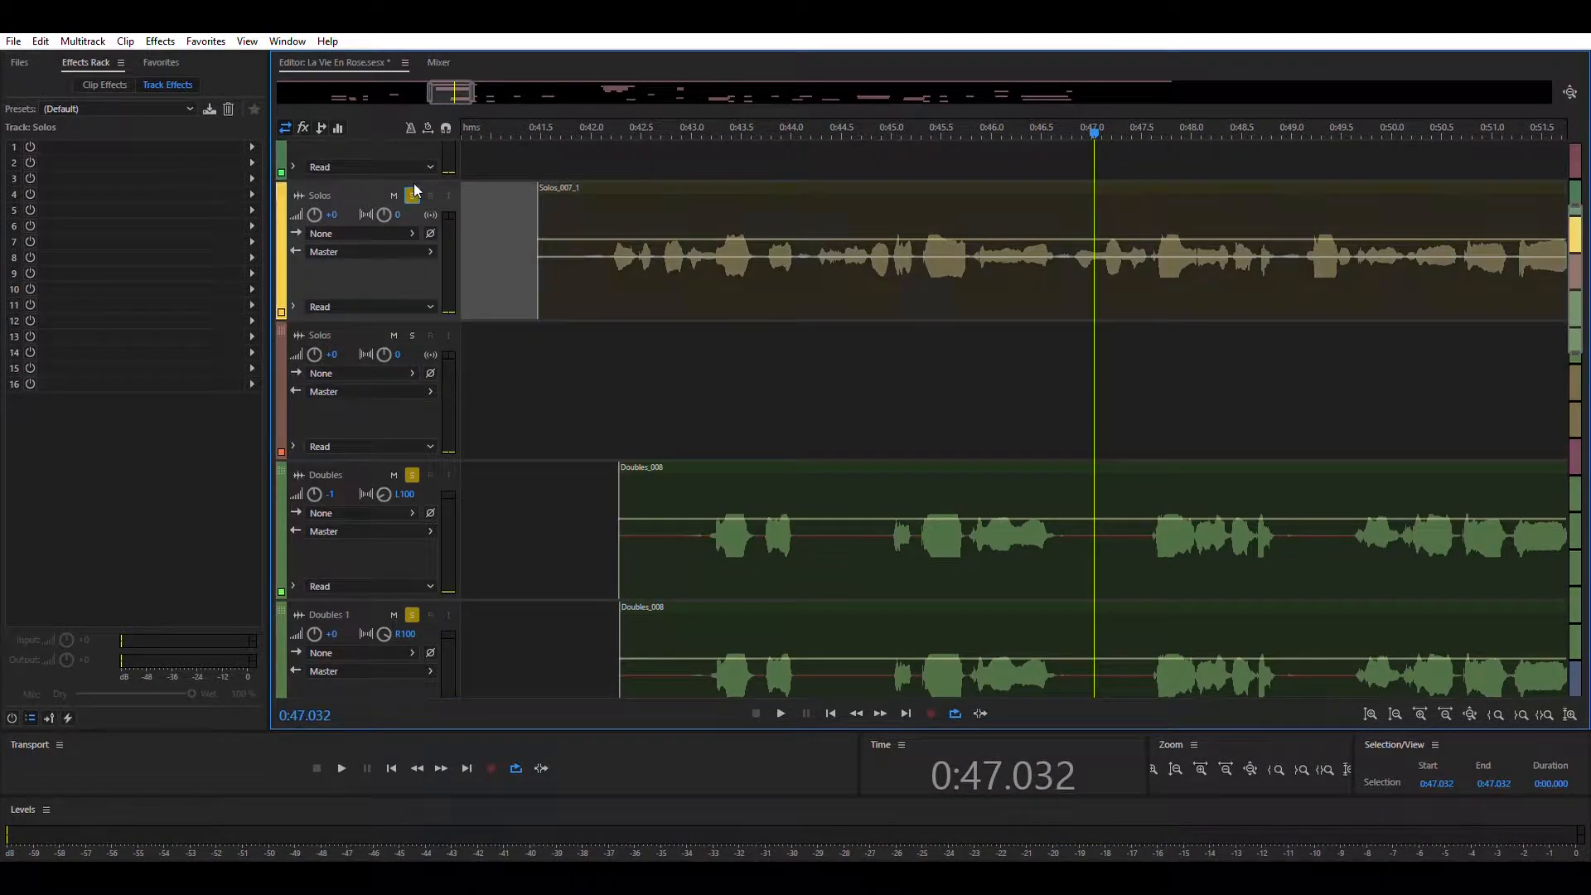
left_click(616, 319)
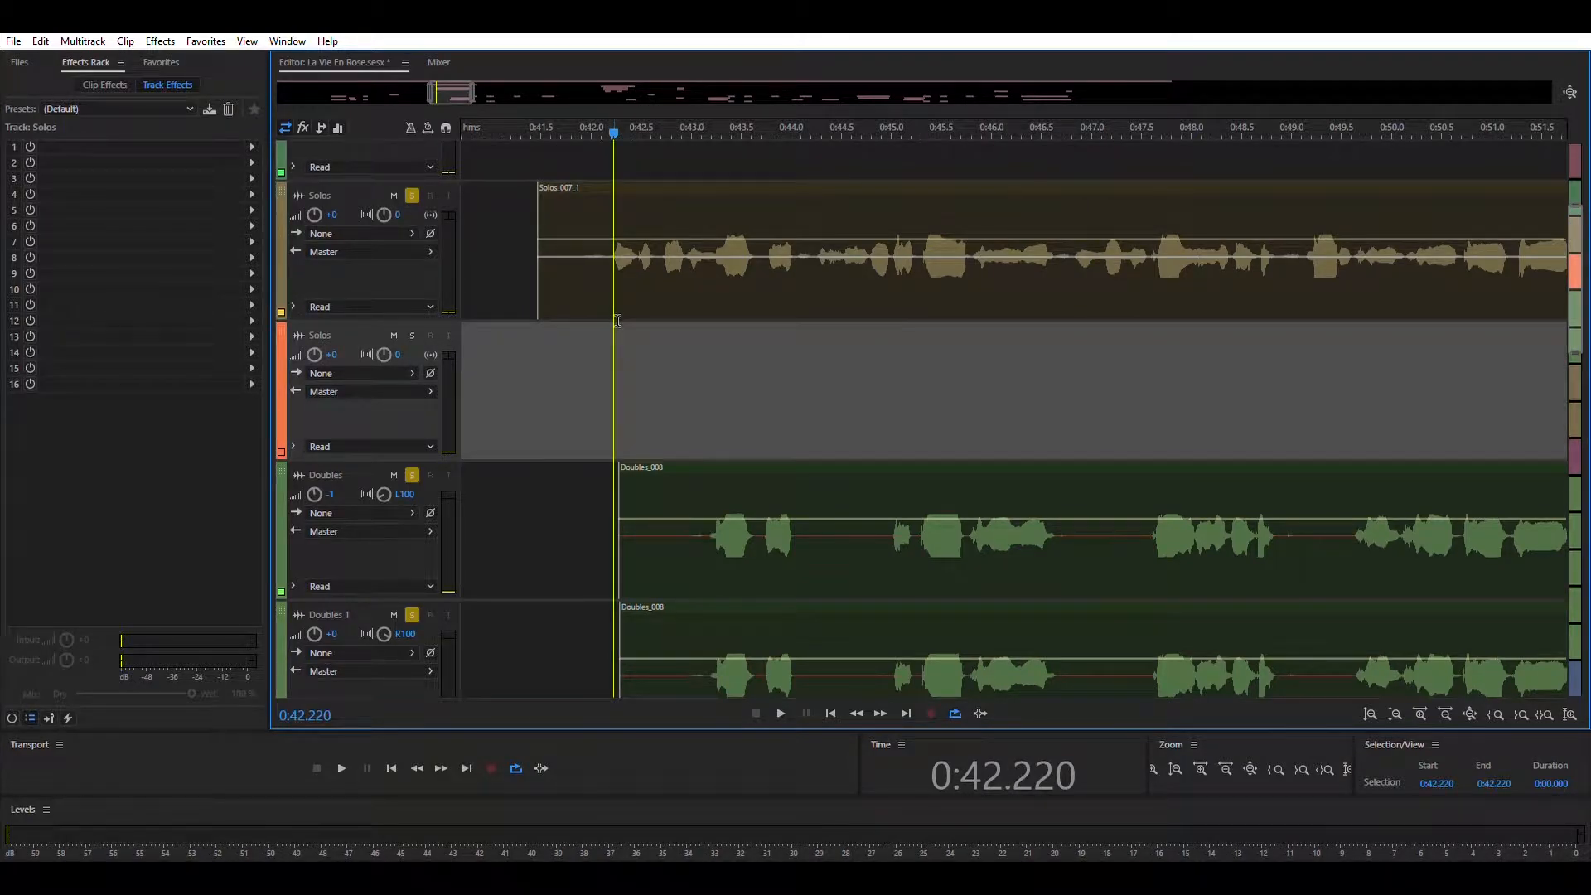
key("space")
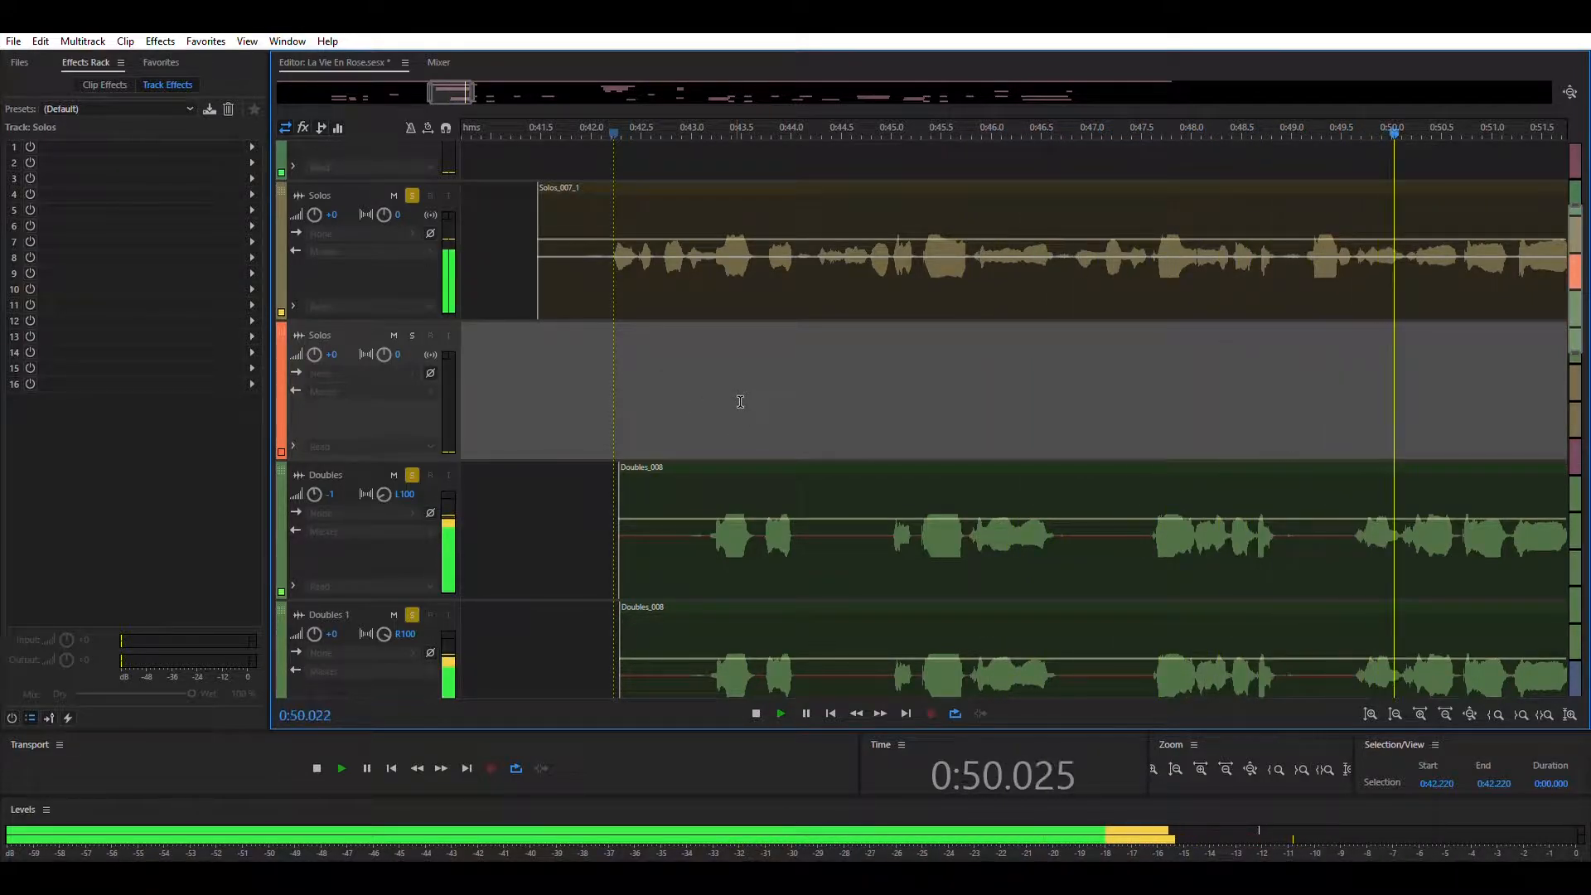
key("space")
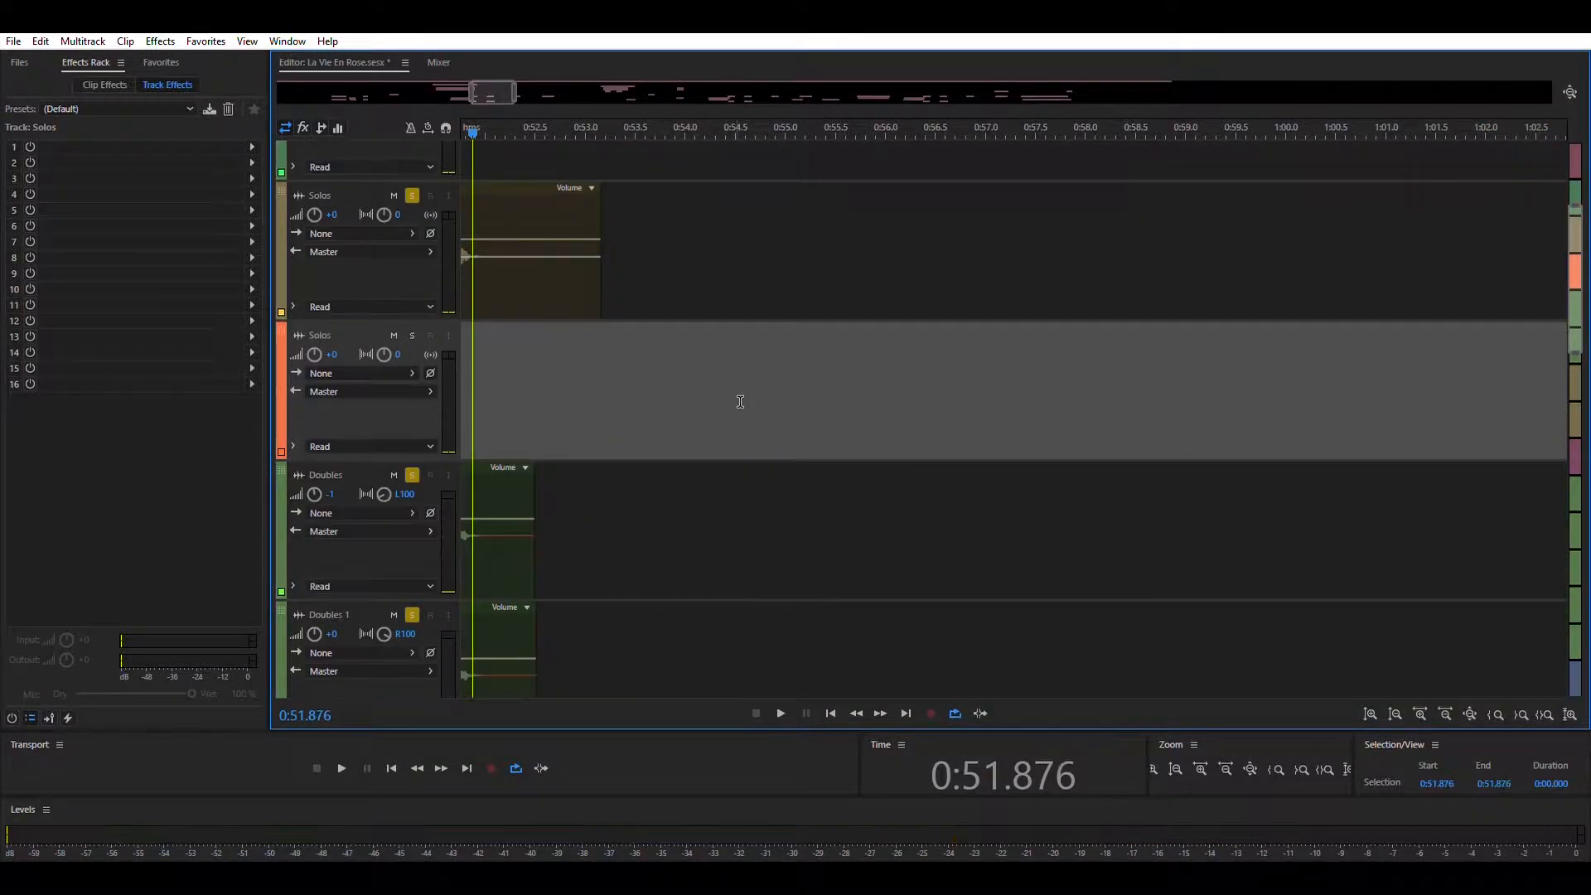
- Trim the Solos_007_1 clip's end to 0:51.876 and its start to about 0:41.8, close to the vocal
left_click_drag(515, 92, 585, 79)
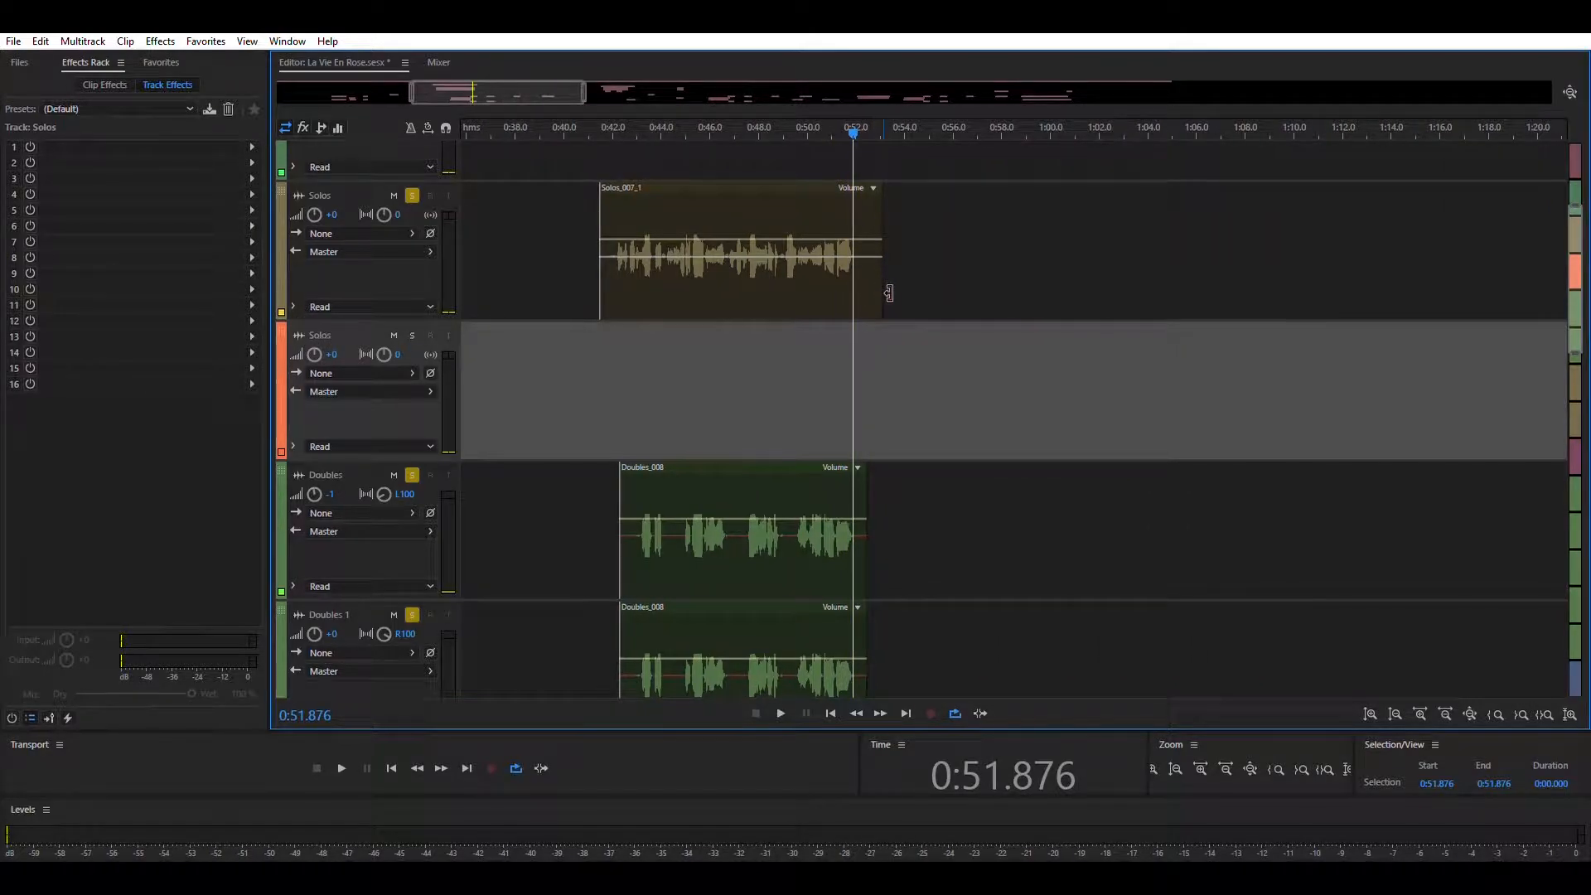
left_click_drag(888, 292, 853, 292)
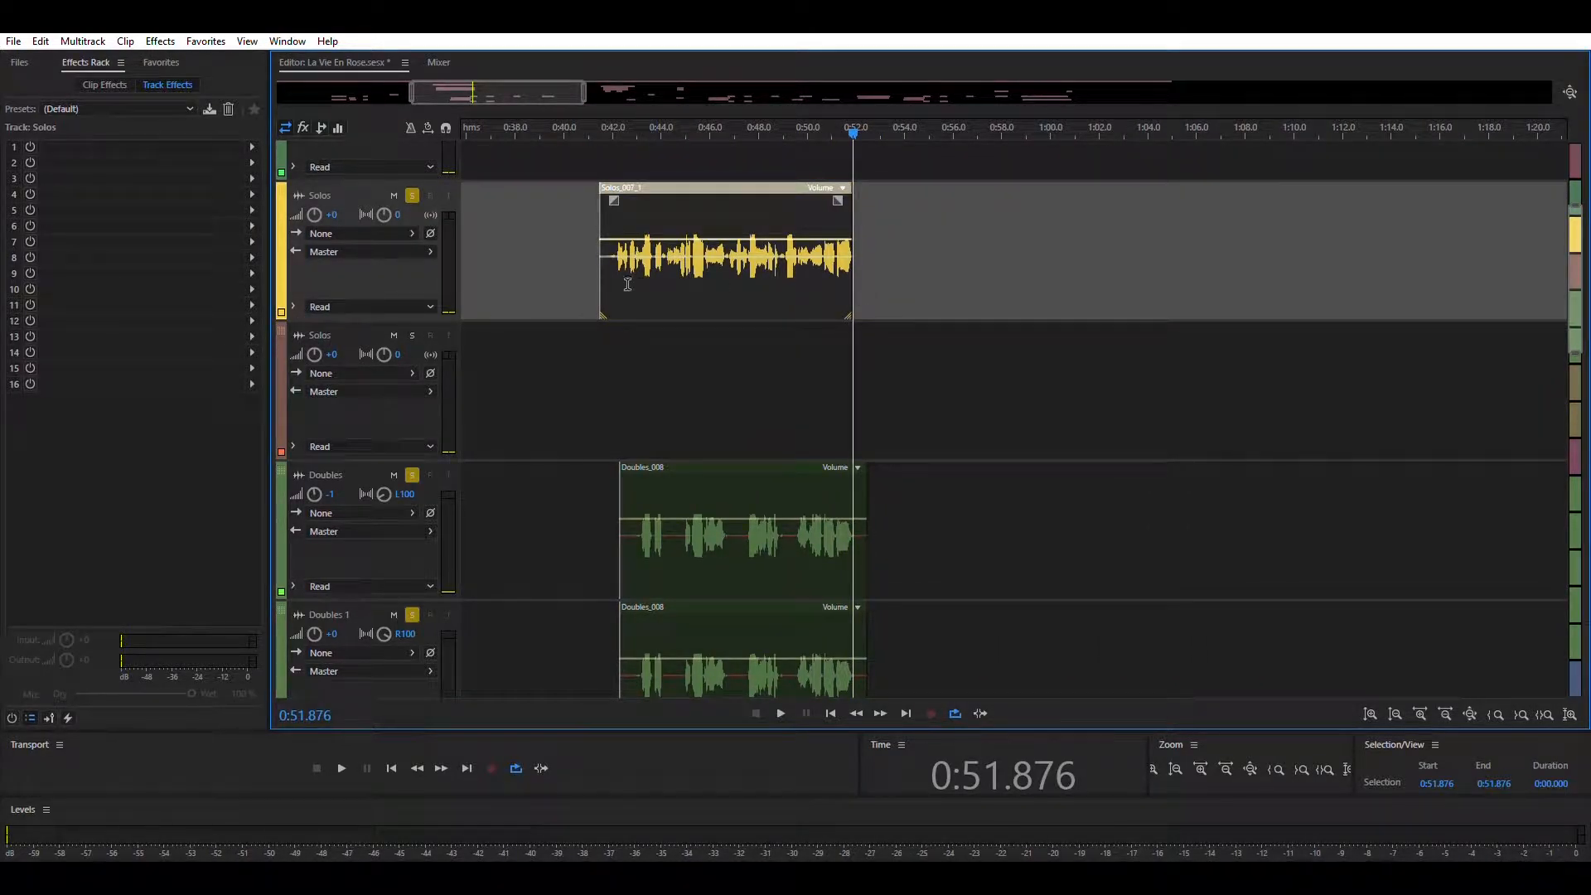
left_click_drag(600, 284, 608, 284)
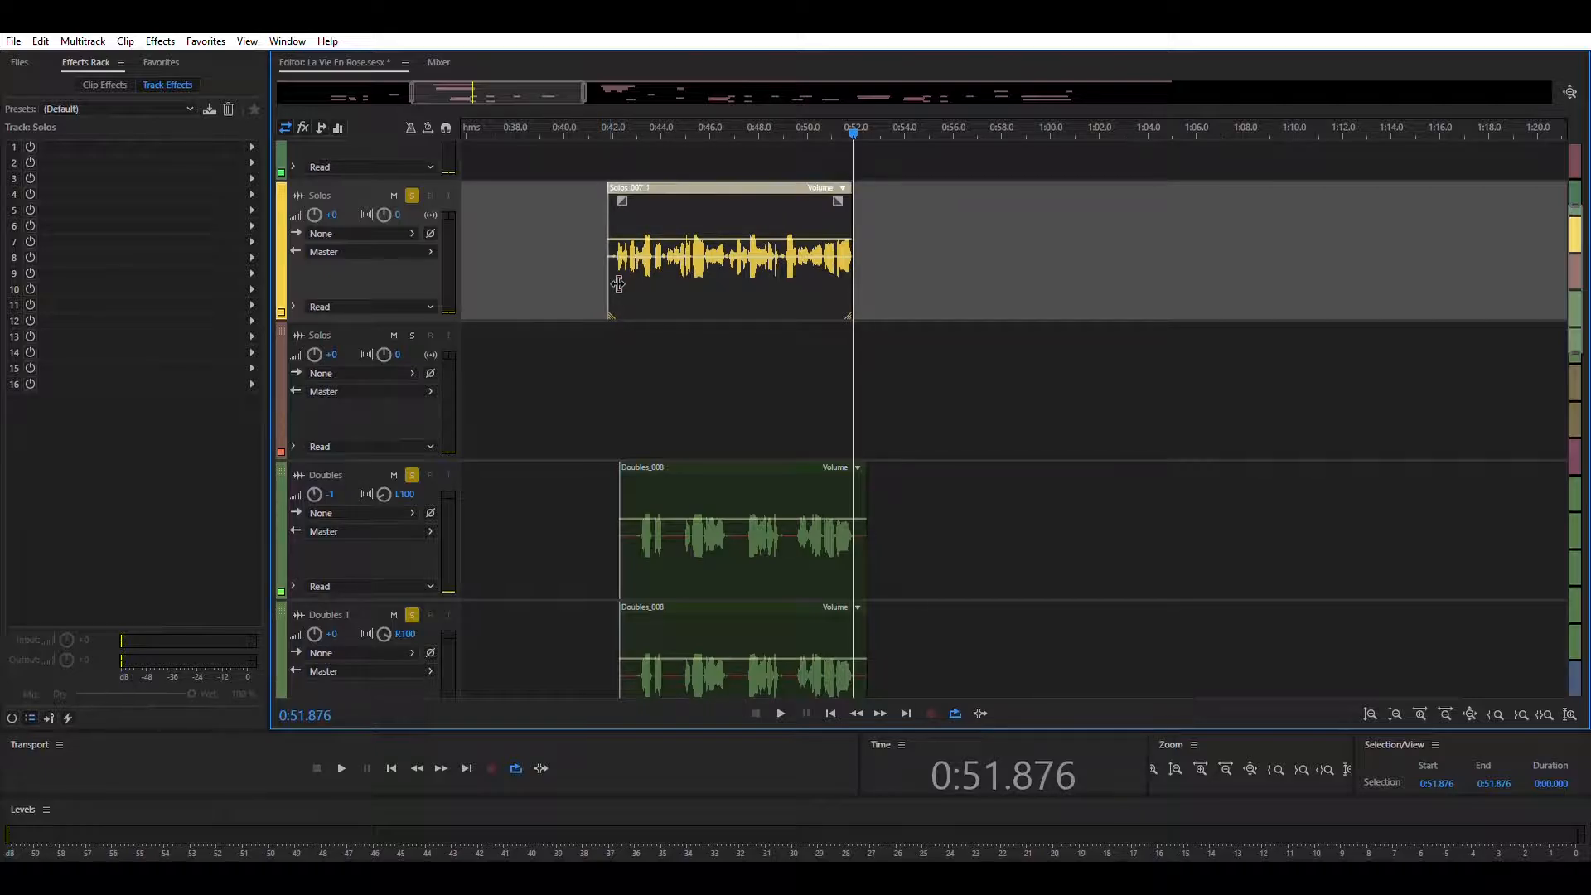
- Examine how the trimmed Solos_007_1 clip lines up with the two Doubles_008 clips beneath it
scroll(654, 330, "down", 4)
scroll(548, 241, "up", 2)
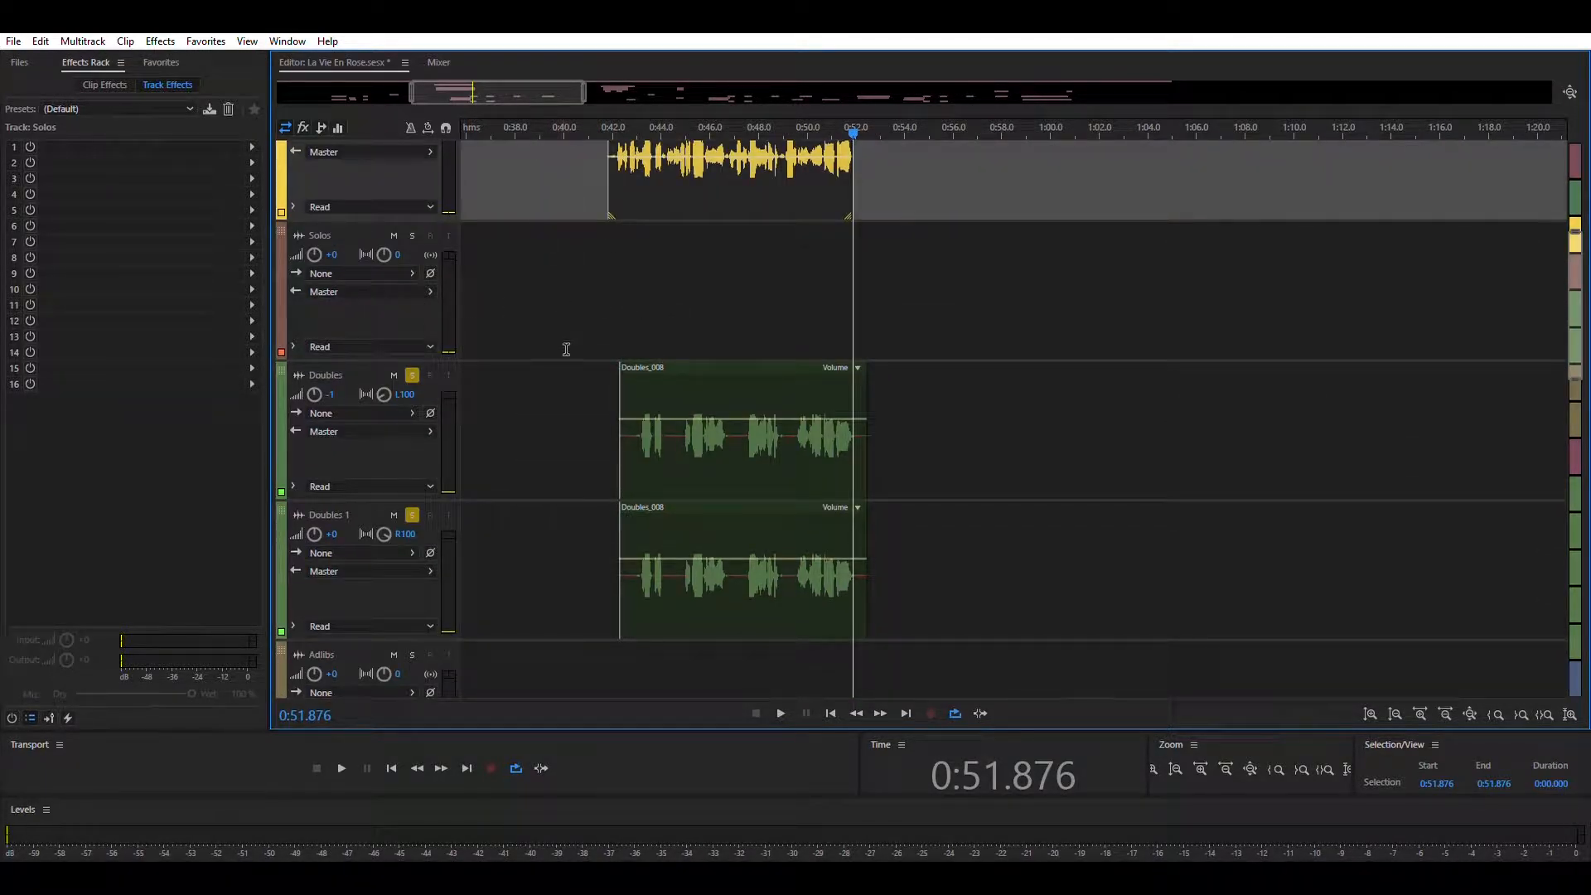
scroll(572, 373, "up", 3)
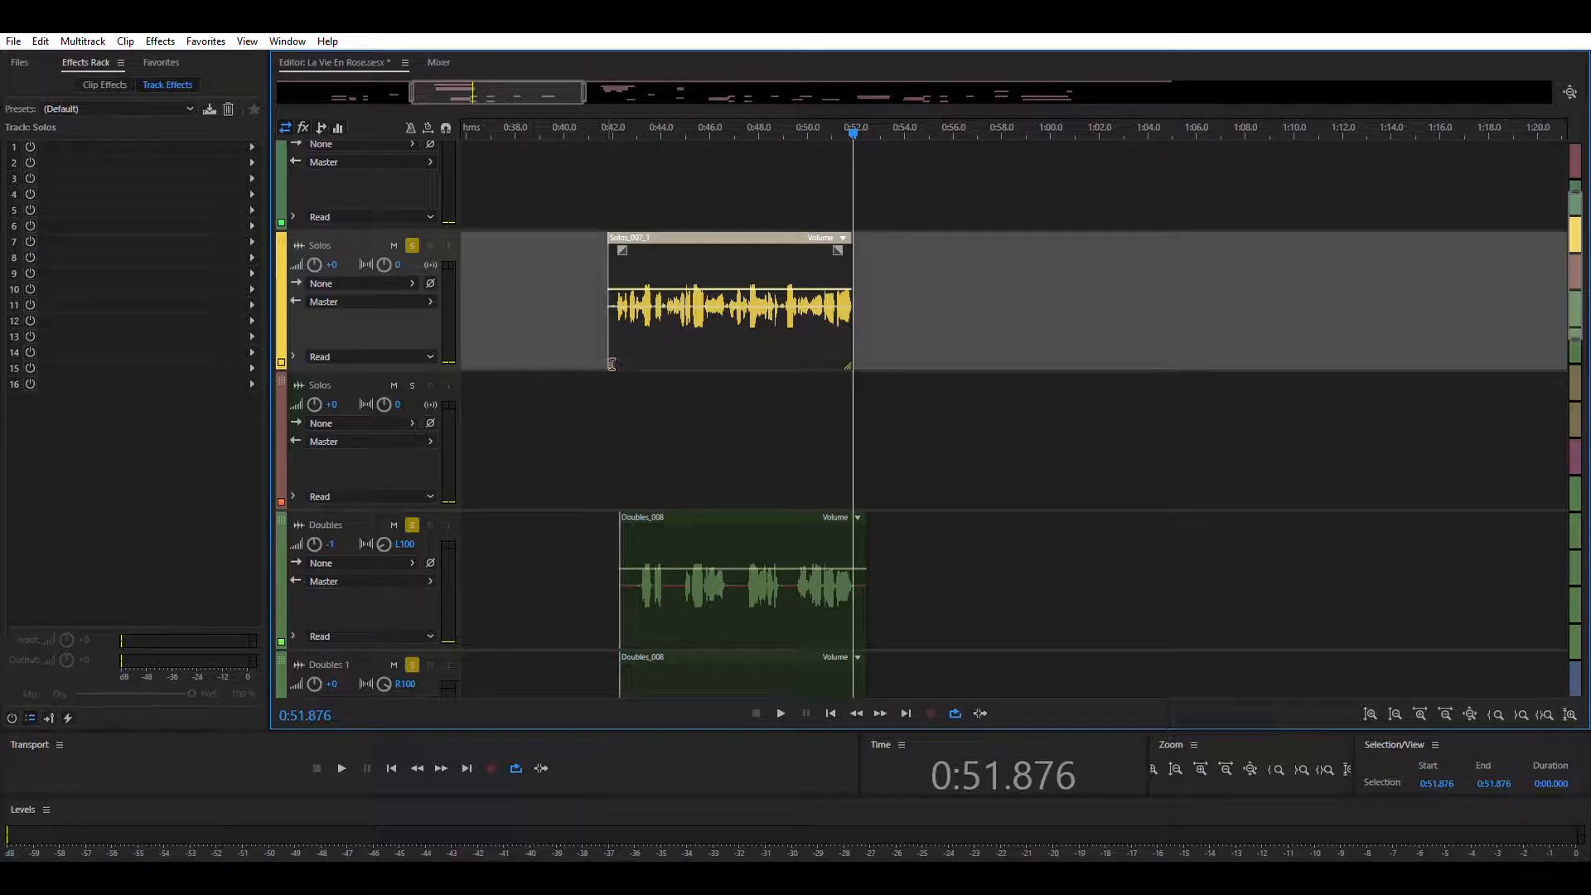
left_click_drag(556, 88, 528, 88)
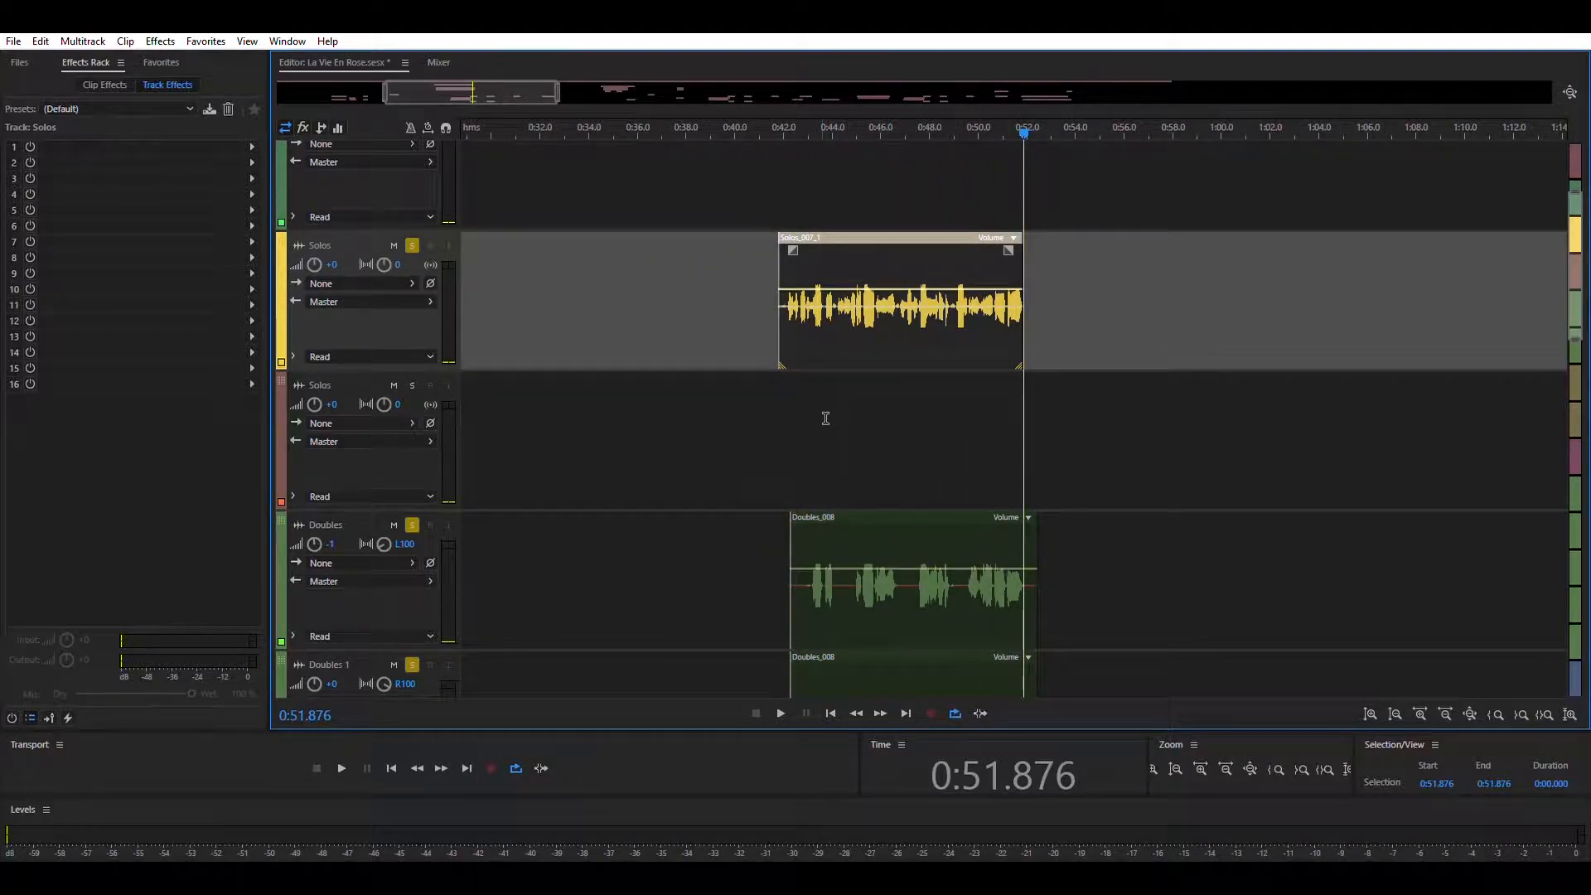
scroll(821, 412, "down", 2)
scroll(857, 365, "up", 2)
scroll(764, 376, "down", 2)
scroll(692, 309, "up", 2)
left_click_drag(757, 390, 748, 396)
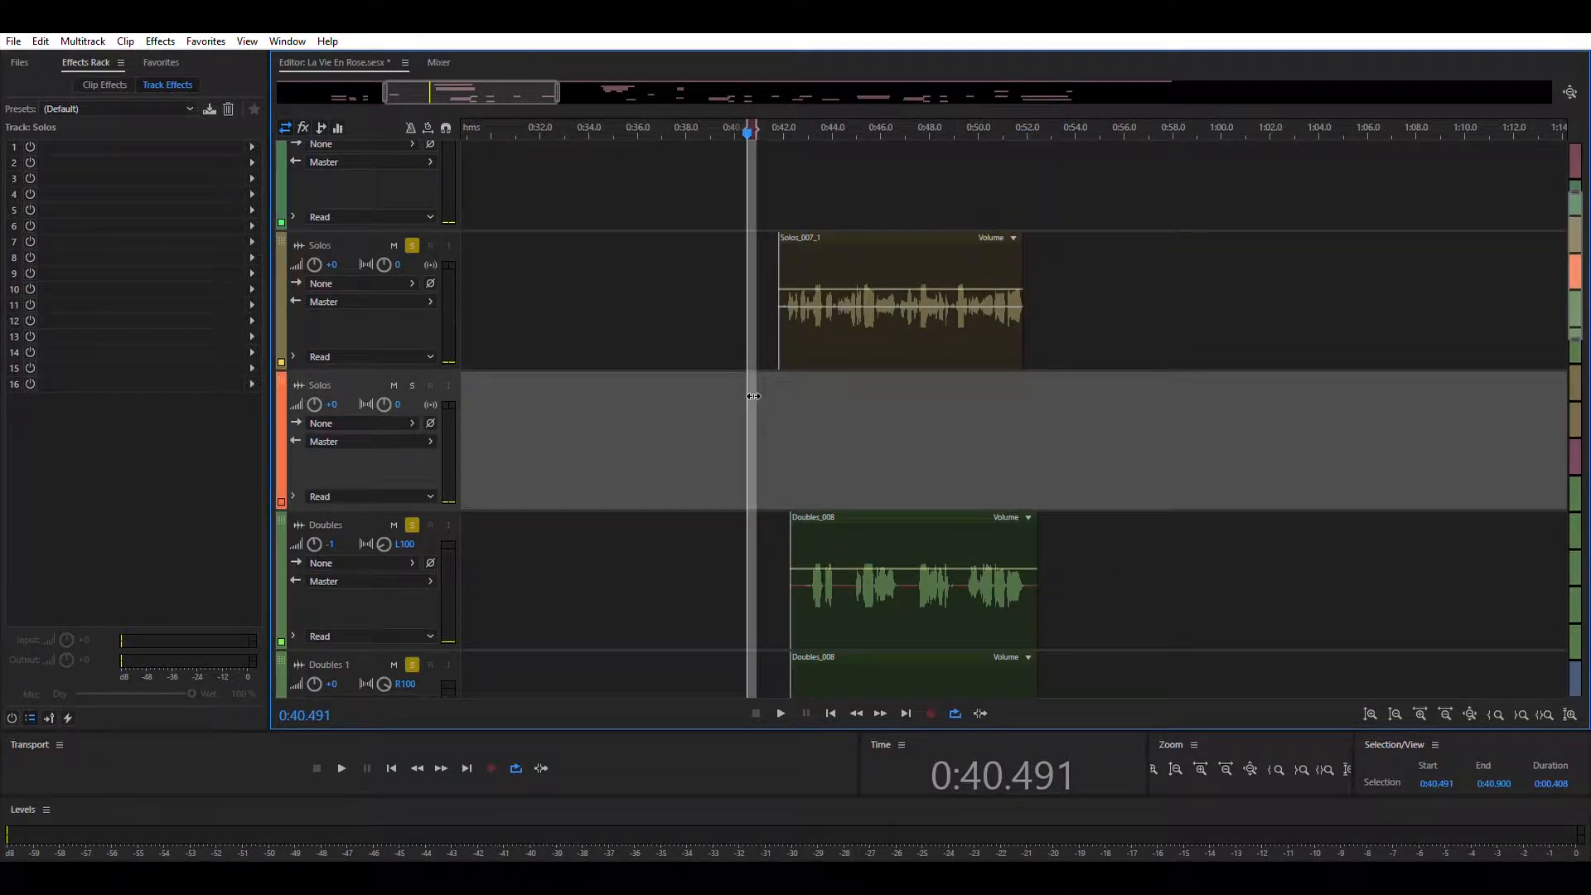
- Place the playhead at 0:41.921 and unsolo the Doubles and Doubles 1 tracks
left_click(782, 396)
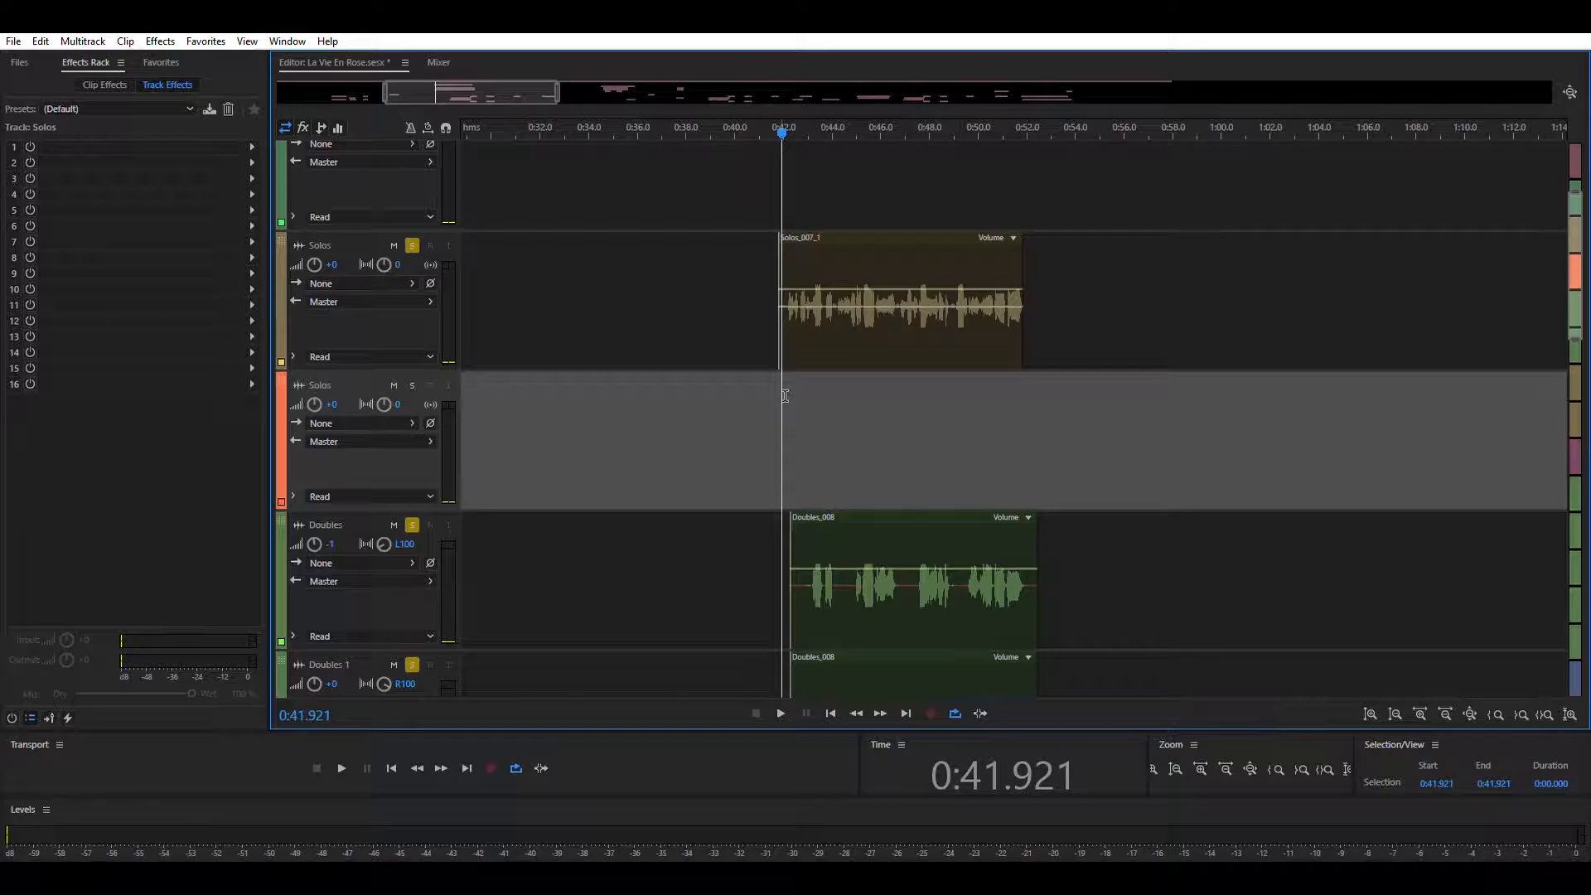
scroll(784, 395, "down", 8)
scroll(467, 458, "up", 7)
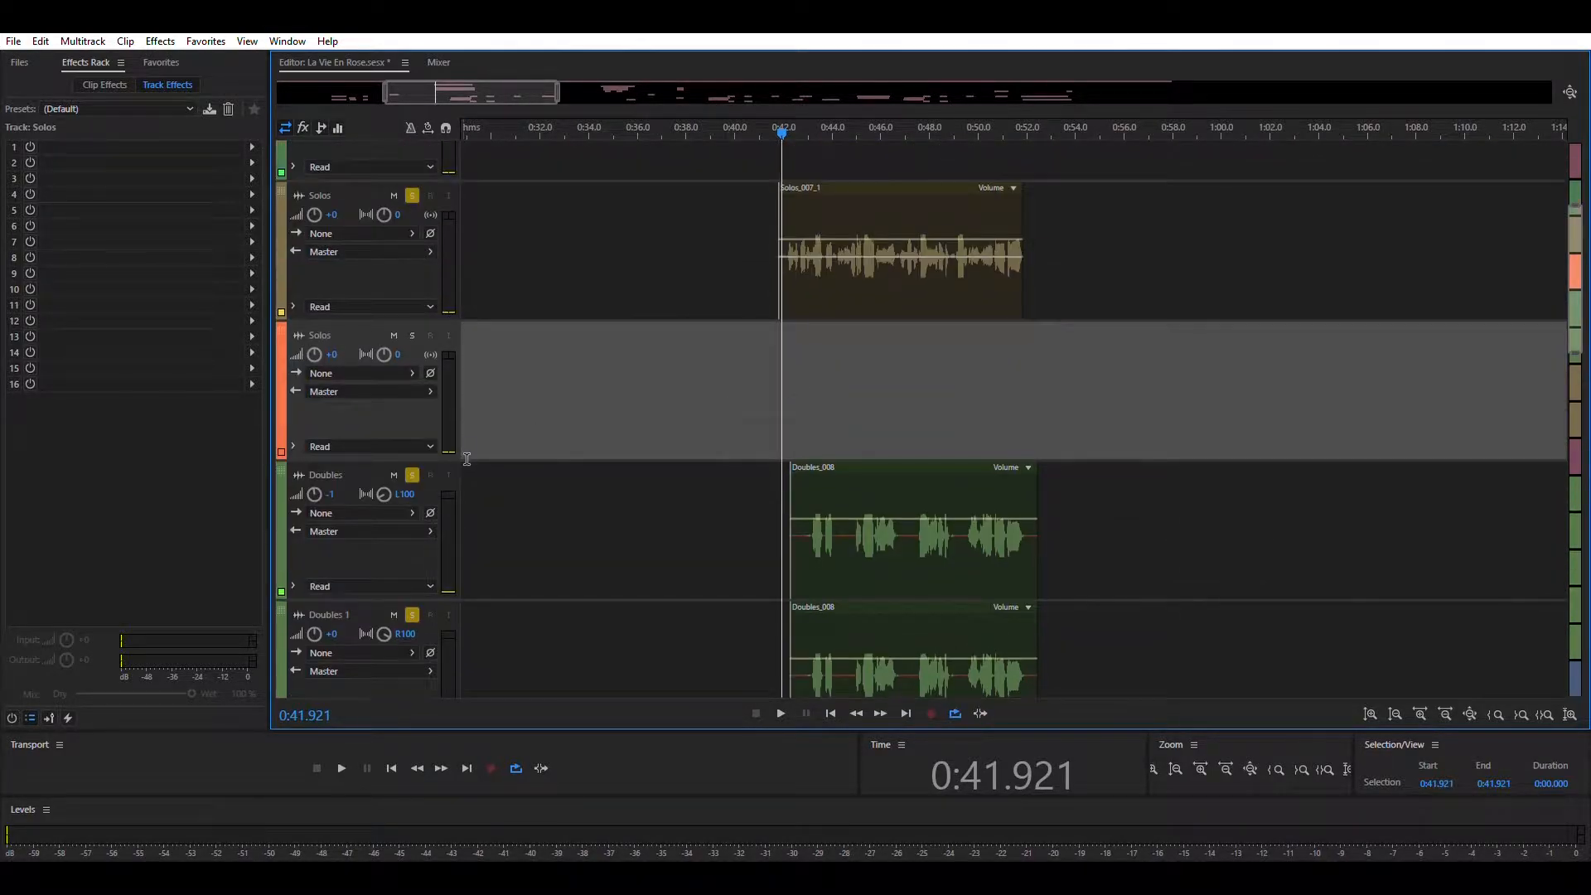
left_click(412, 474)
left_click(412, 614)
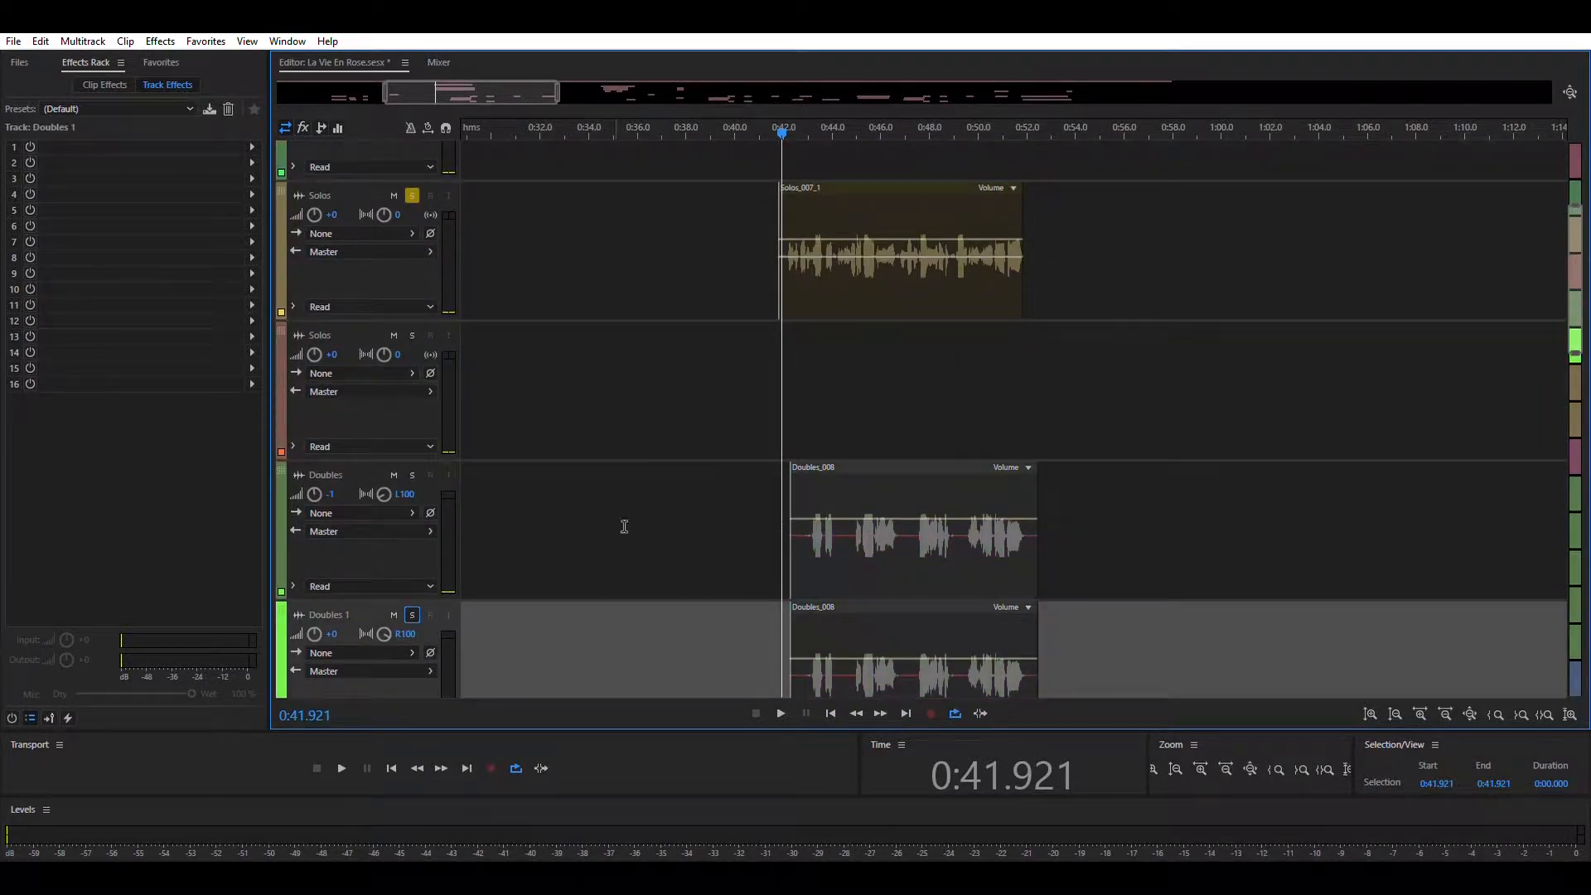
- Solo the High Harmonies and Low Harmonies tracks and play them from 0:41.921 until their clips end
scroll(907, 485, "down", 3)
scroll(906, 477, "down", 15)
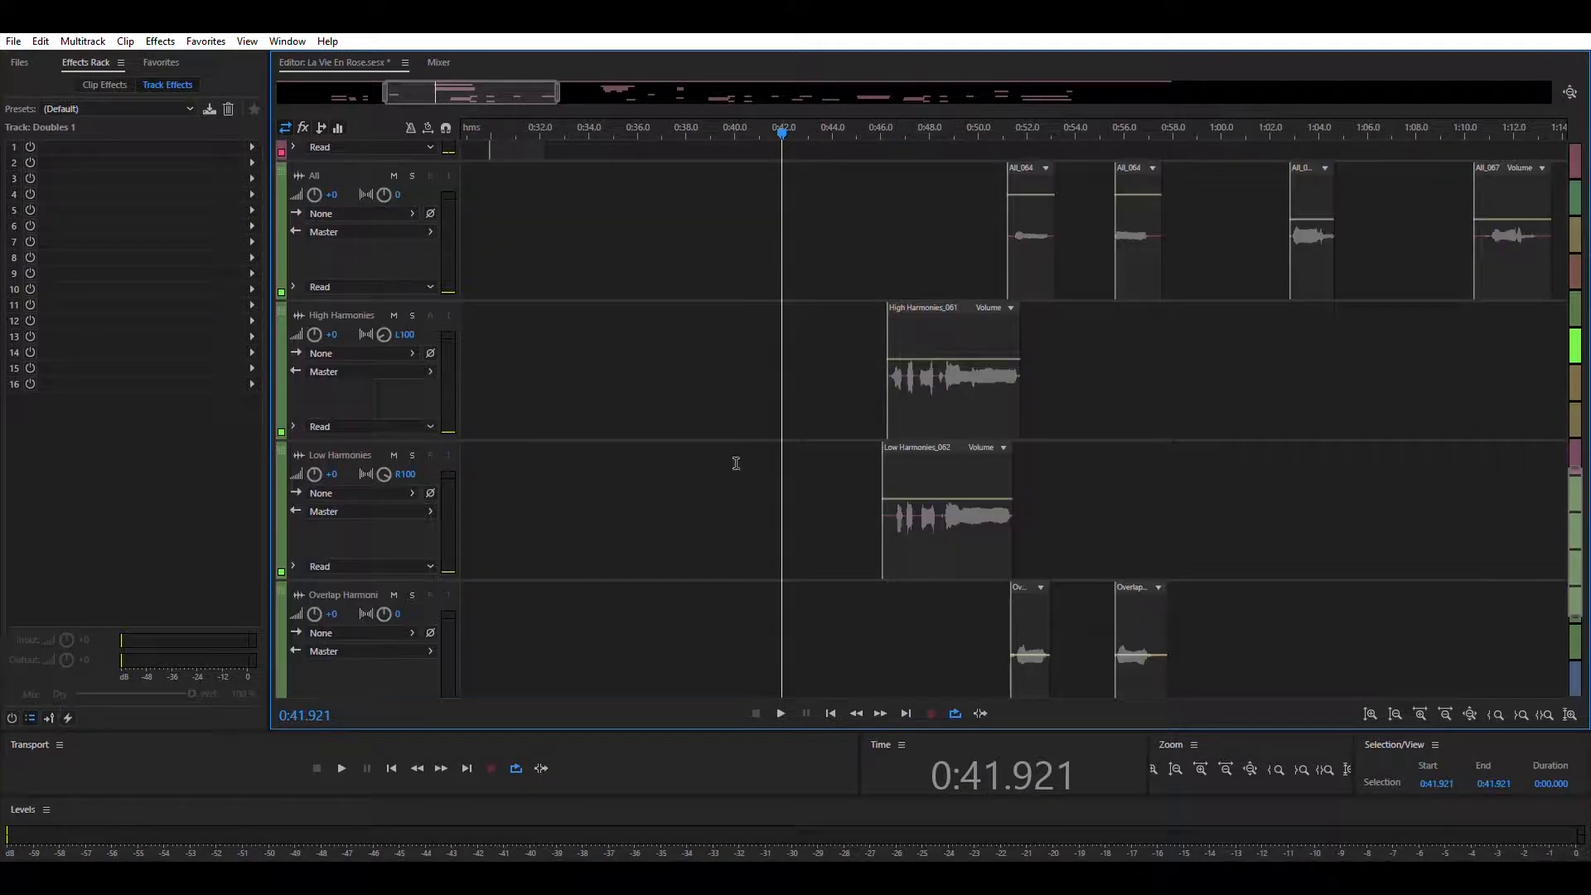
left_click(412, 315)
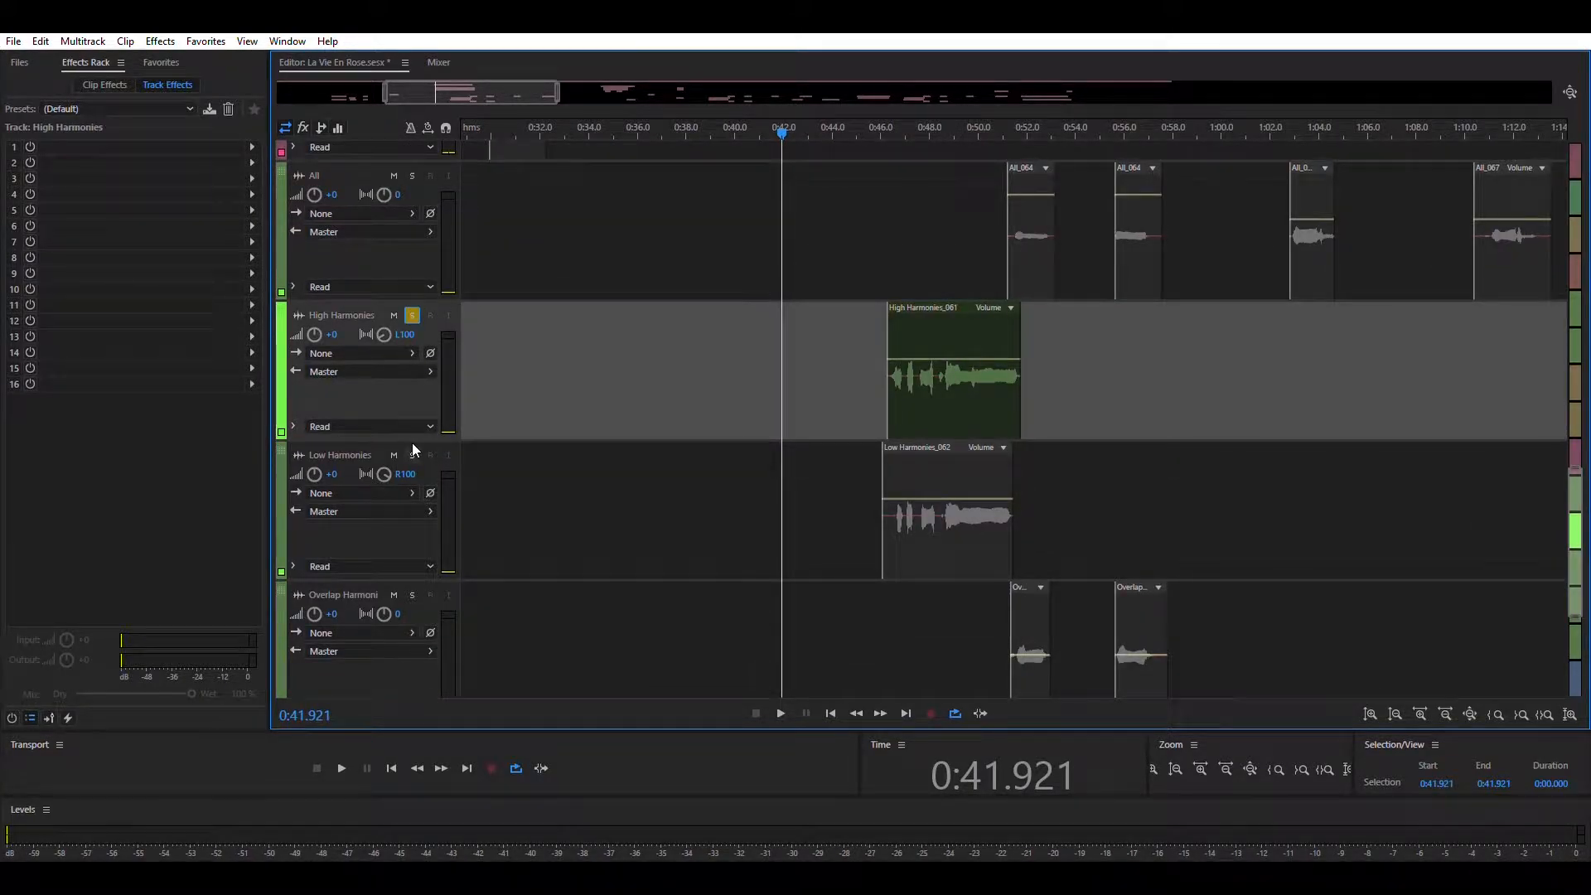
left_click(412, 455)
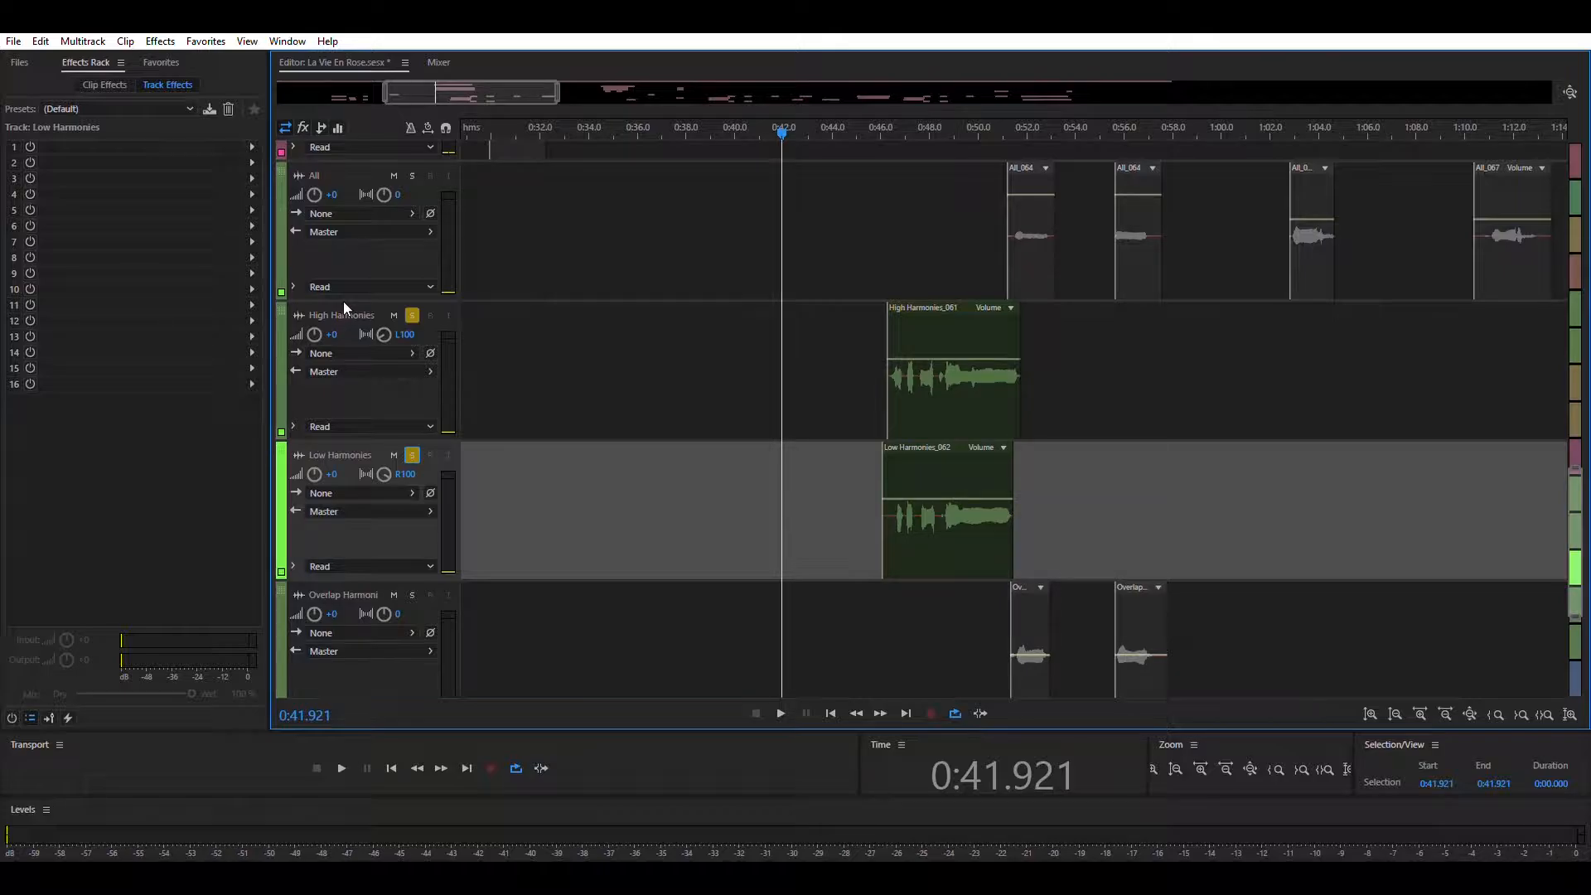
scroll(924, 426, "down", 2)
scroll(916, 415, "up", 2)
key("space")
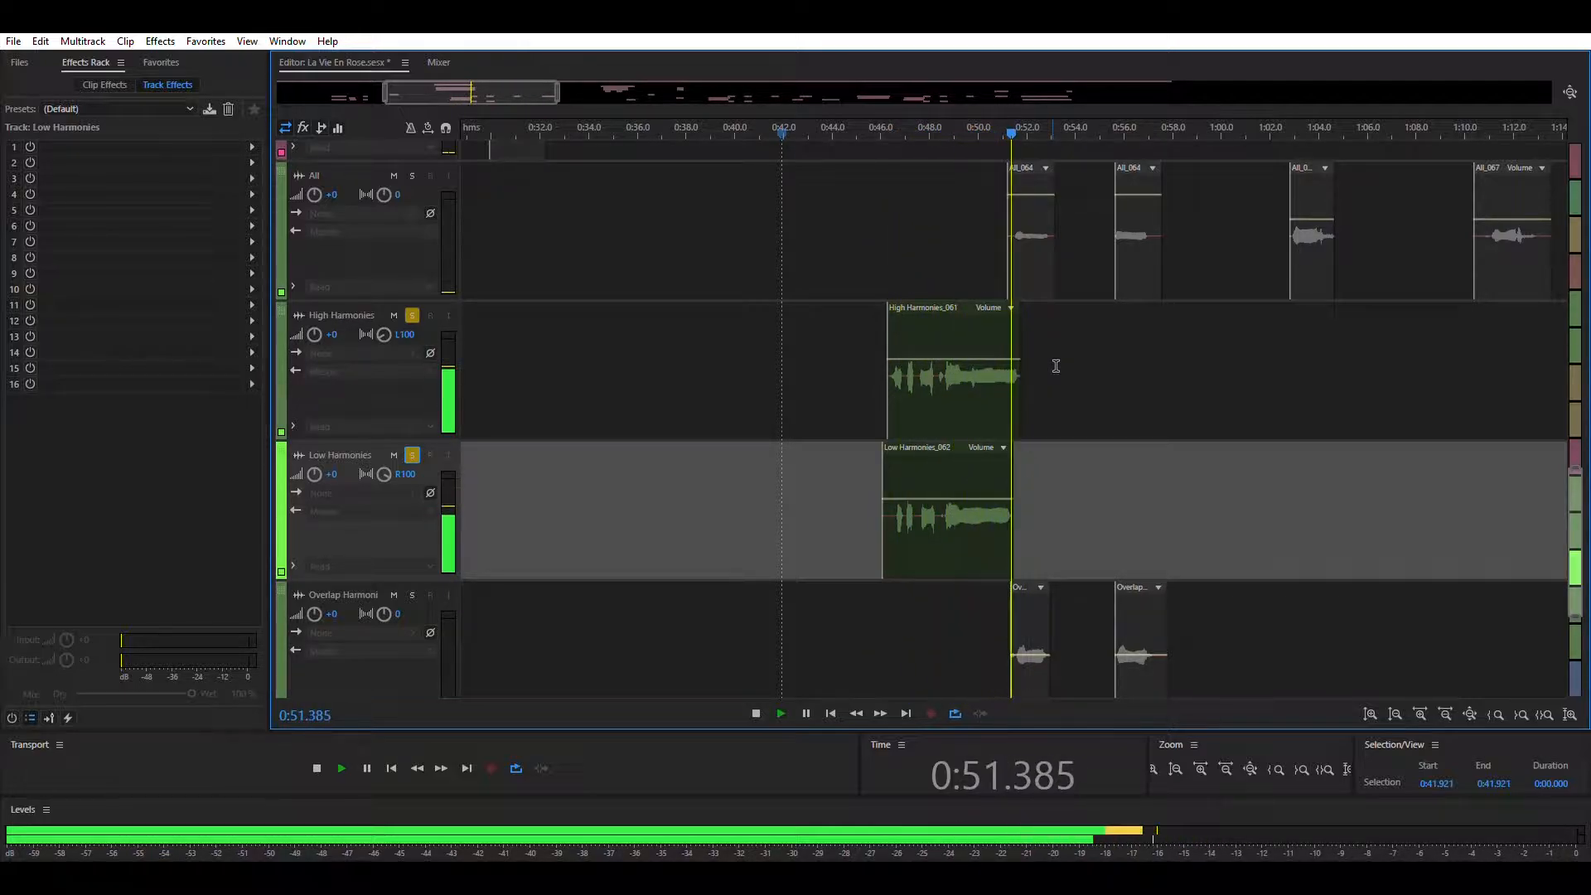
key("space")
- Replay the high and low harmonies from 0:46.041, where the Low Harmonies_062 clip starts
left_click(820, 343)
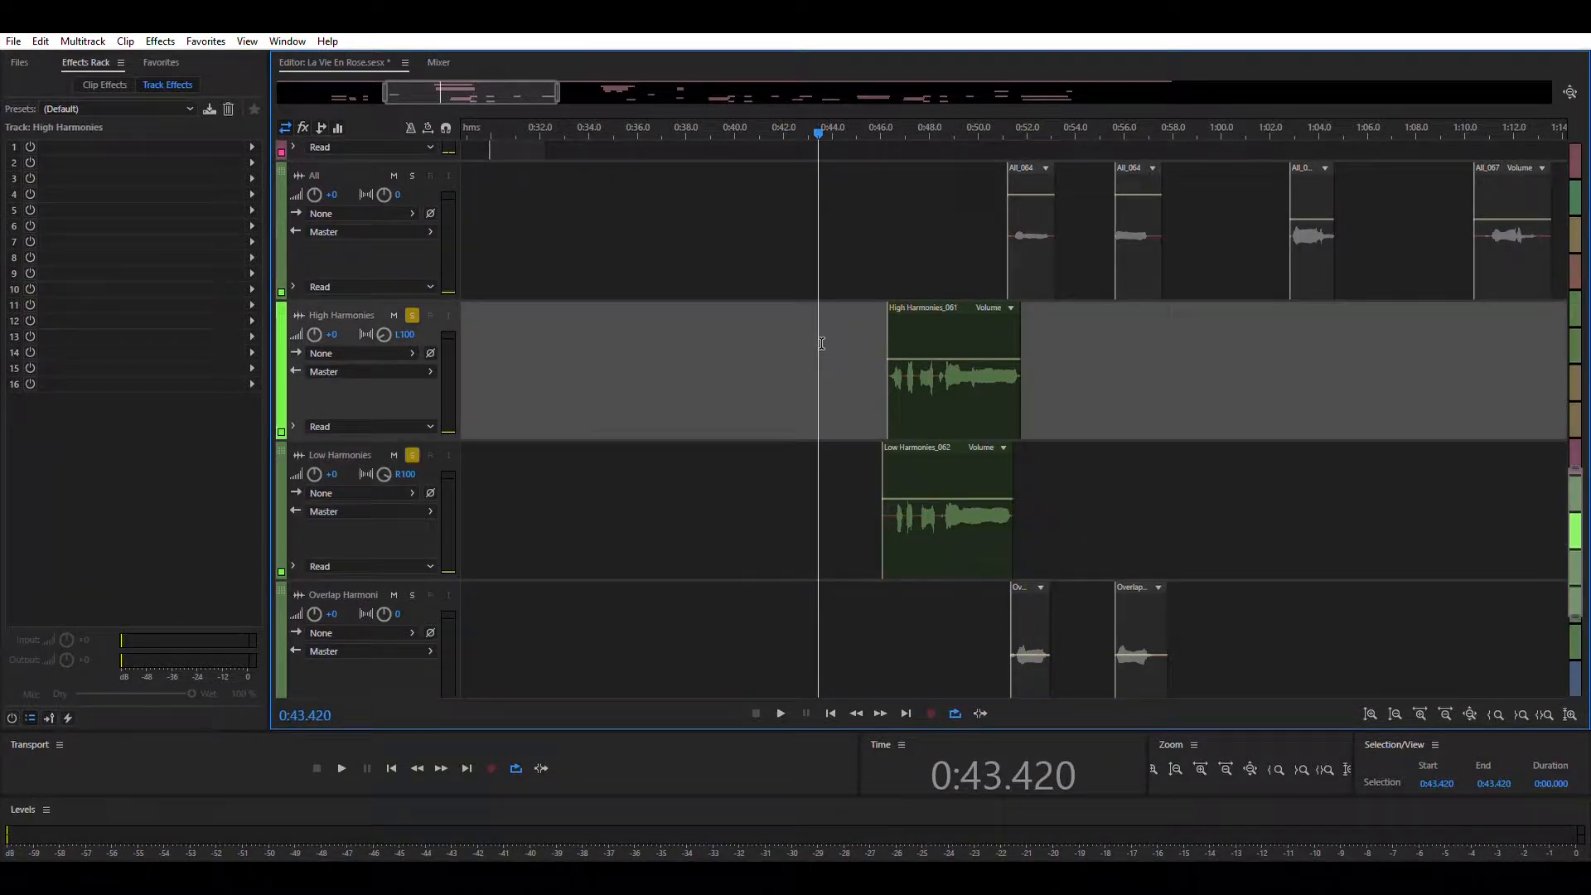
left_click(775, 348)
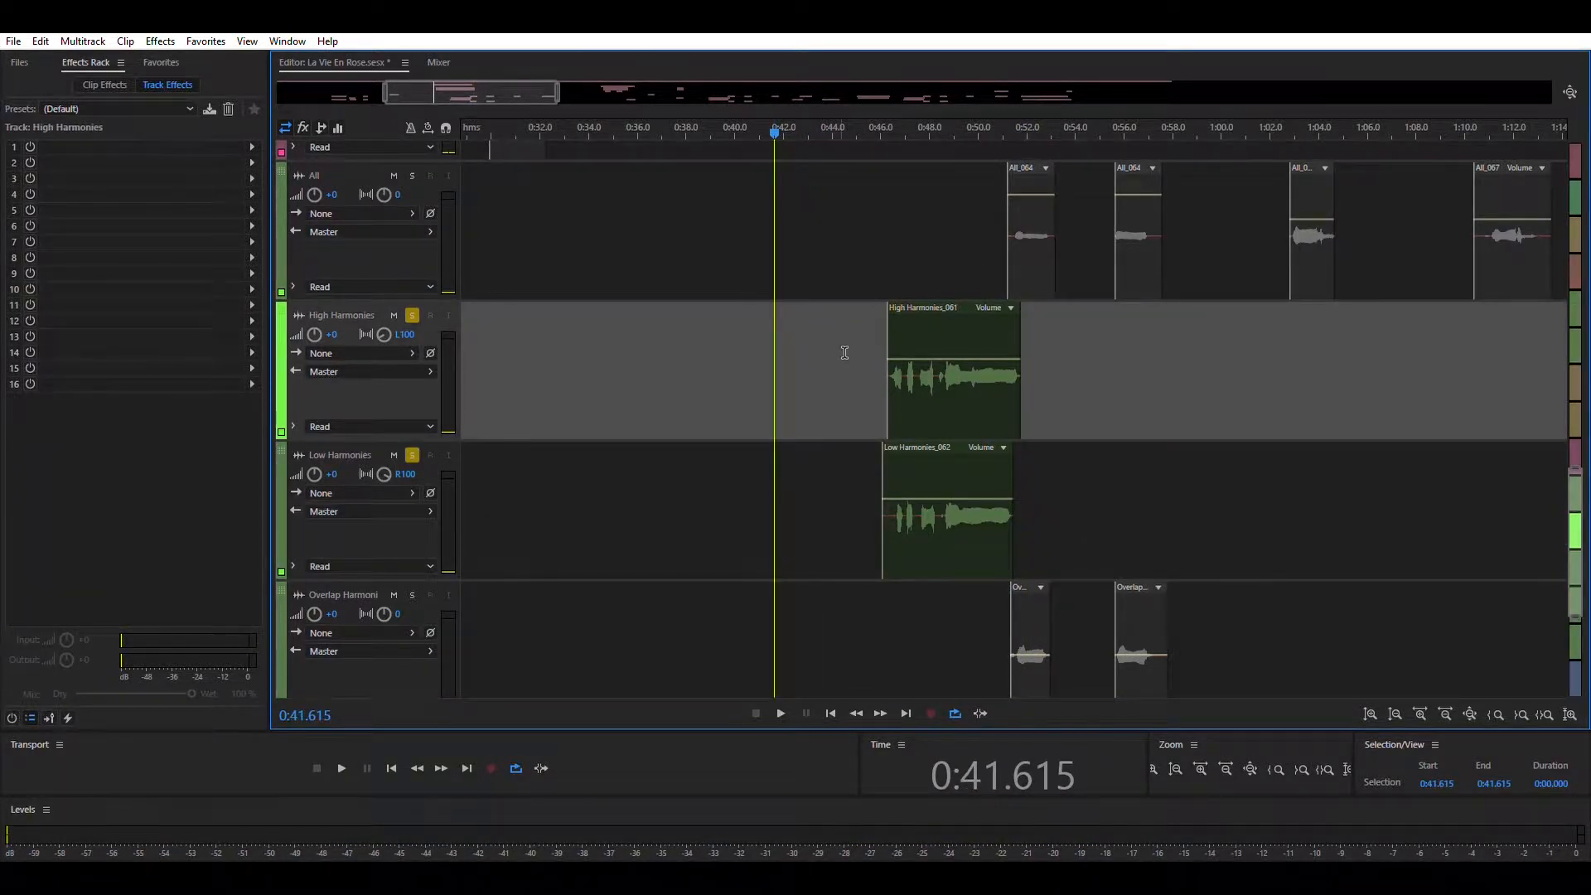
scroll(842, 351, "down", 4)
left_click(883, 416)
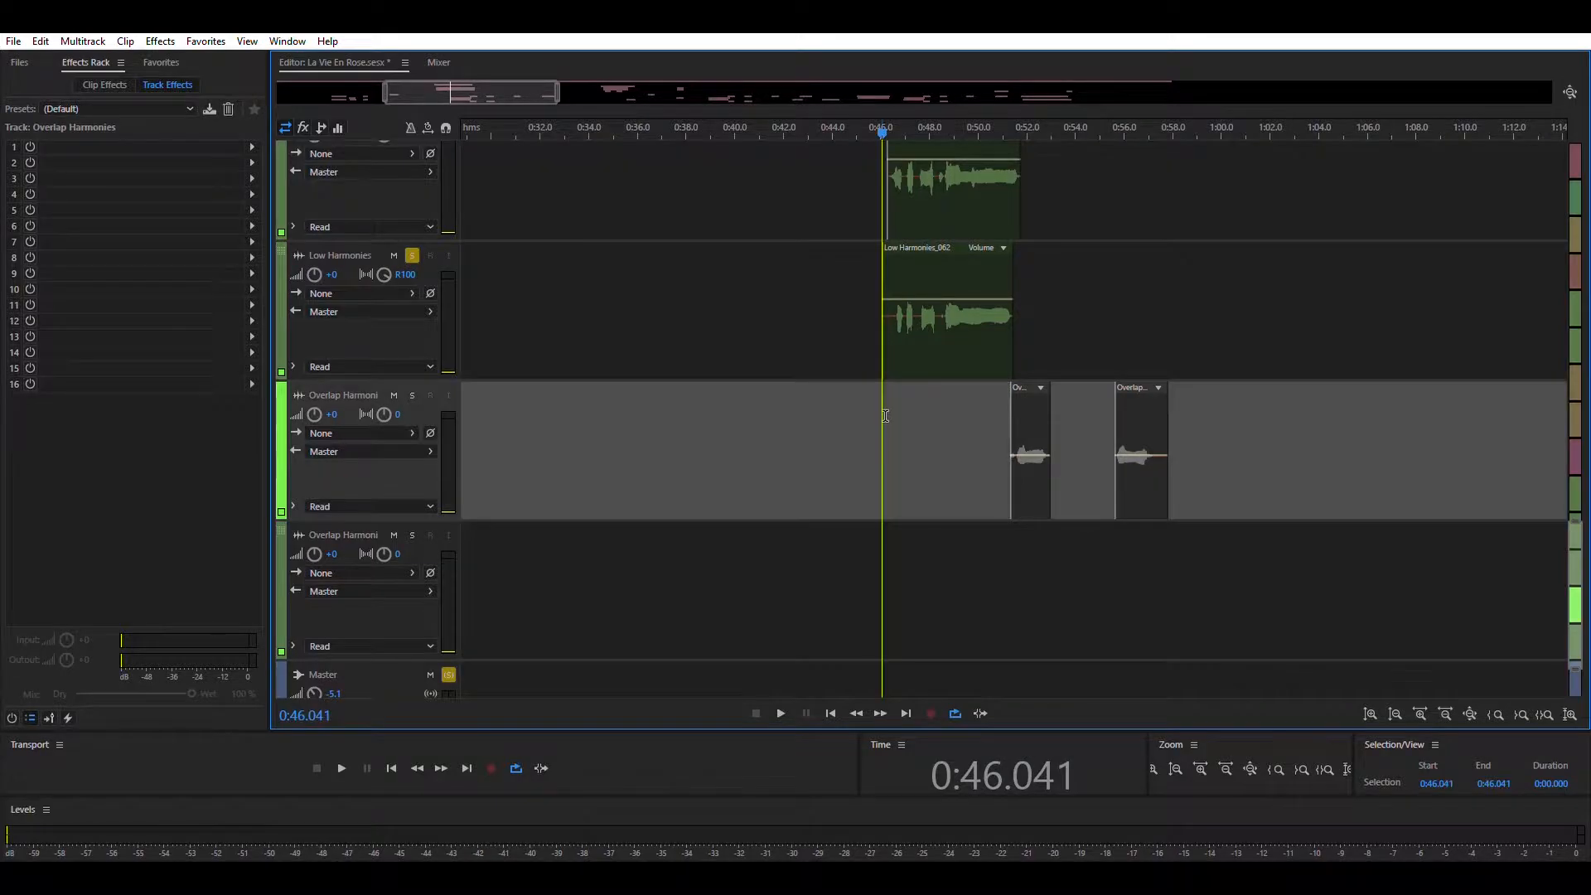
key("space")
scroll(782, 361, "up", 4)
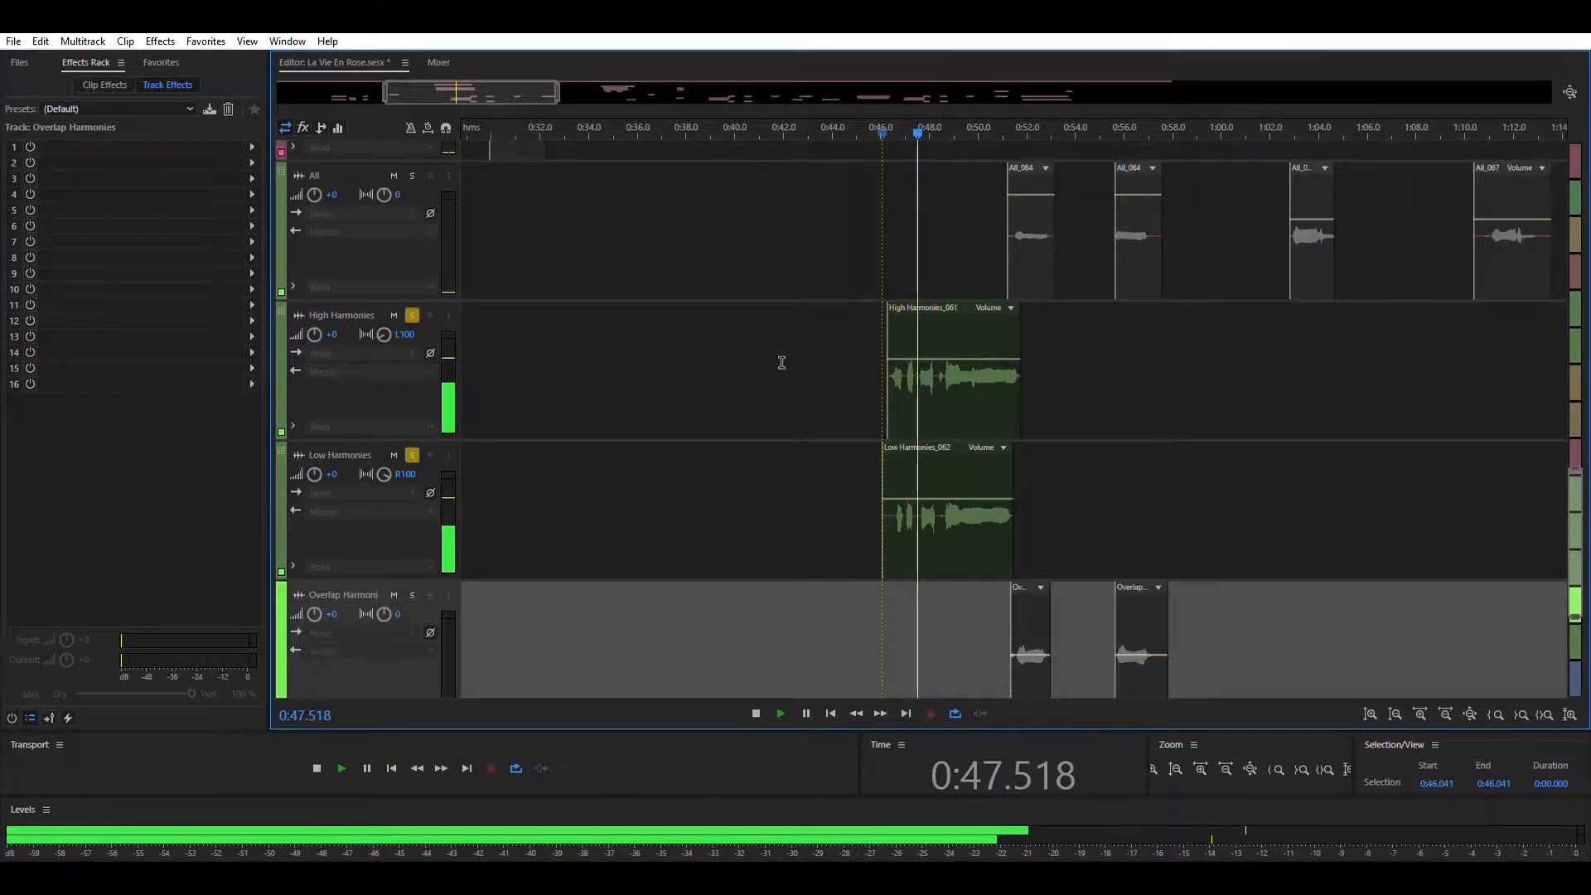
- Try shifting the Low Harmonies_062 clip about 0.05 s later against the High Harmonies_061 clip
left_click(807, 305)
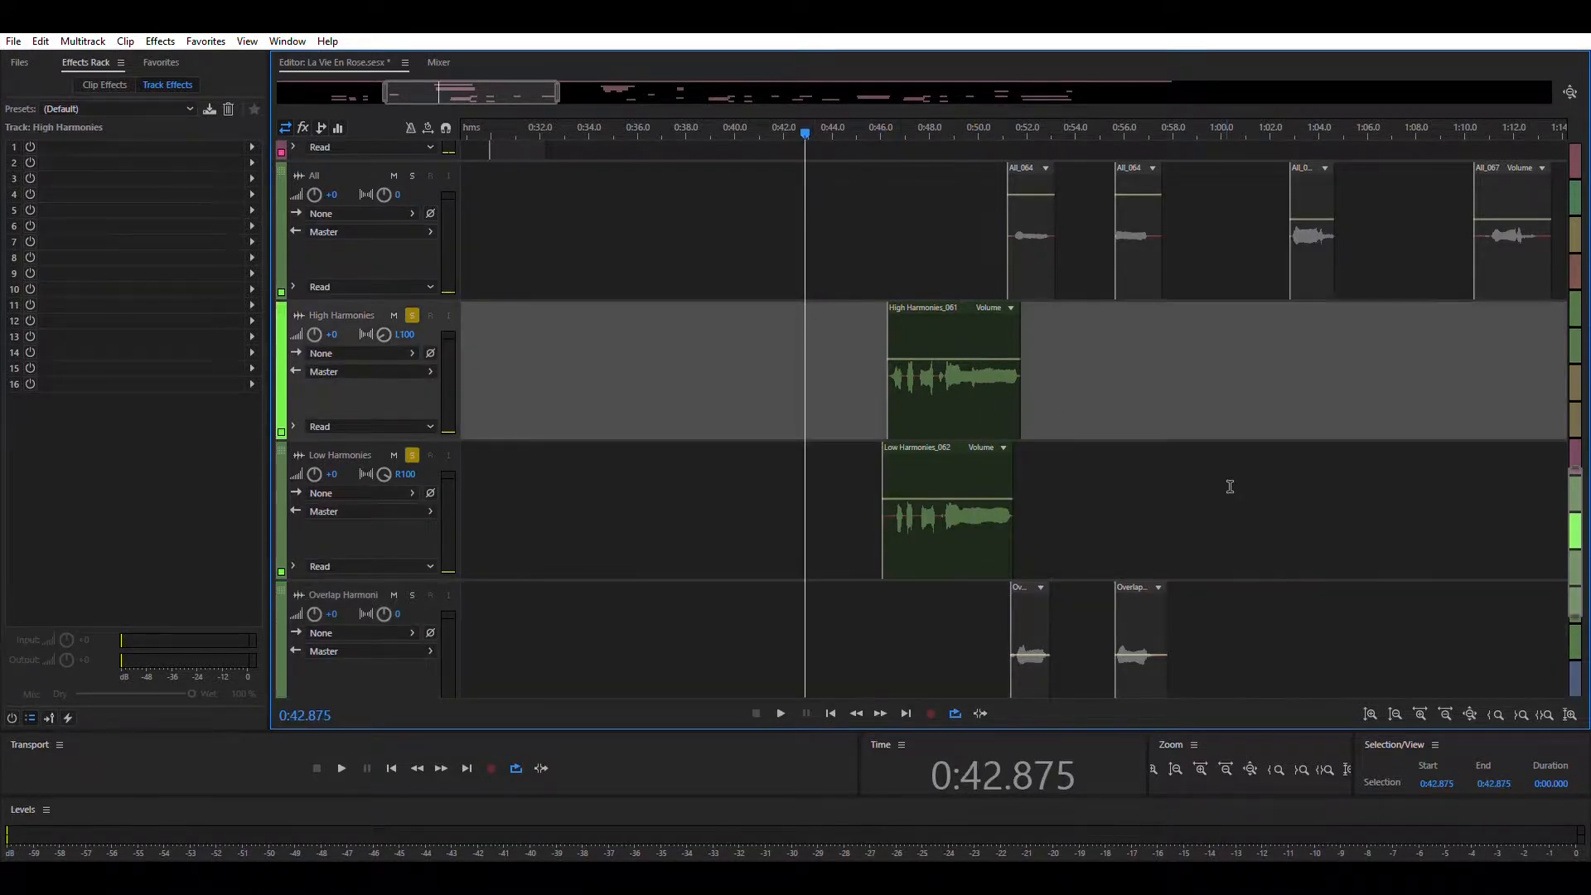
left_click(1425, 701)
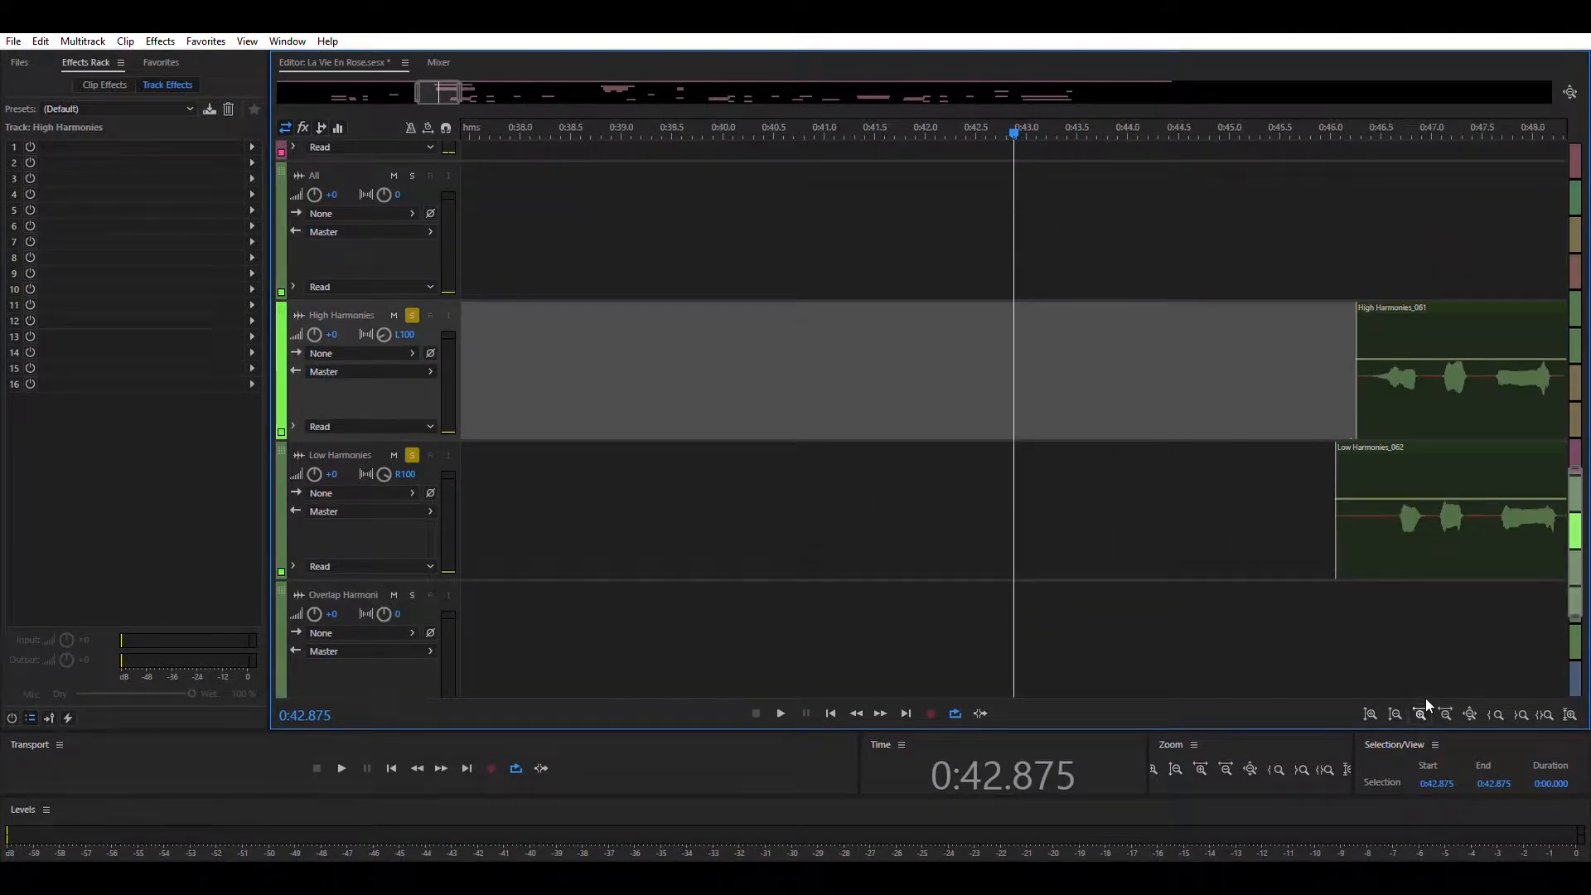
left_click_drag(446, 86, 466, 86)
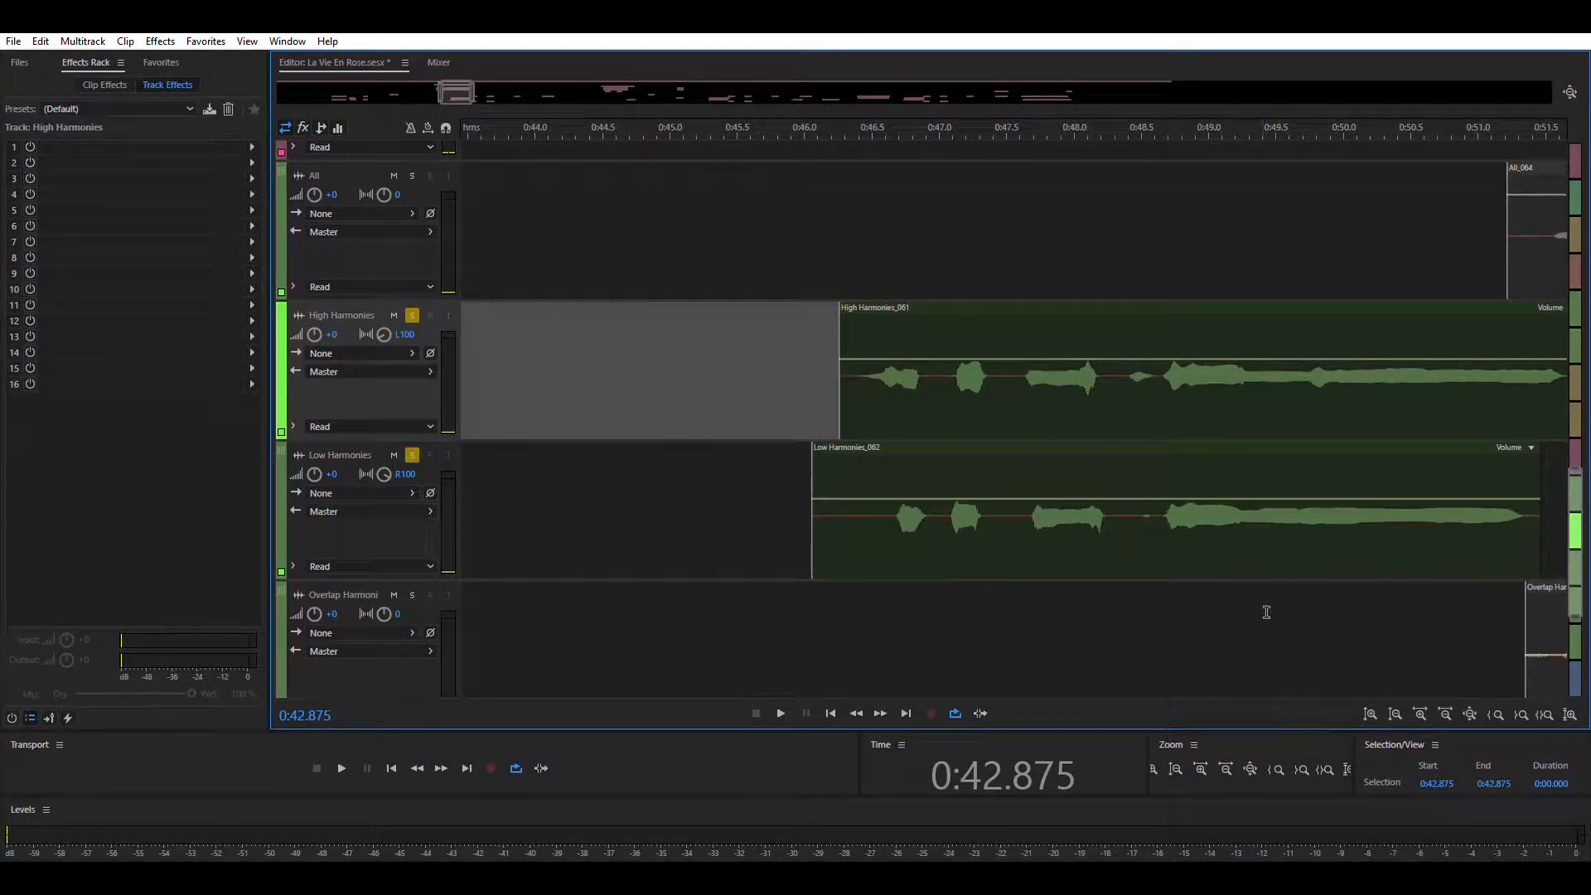
left_click(1420, 693)
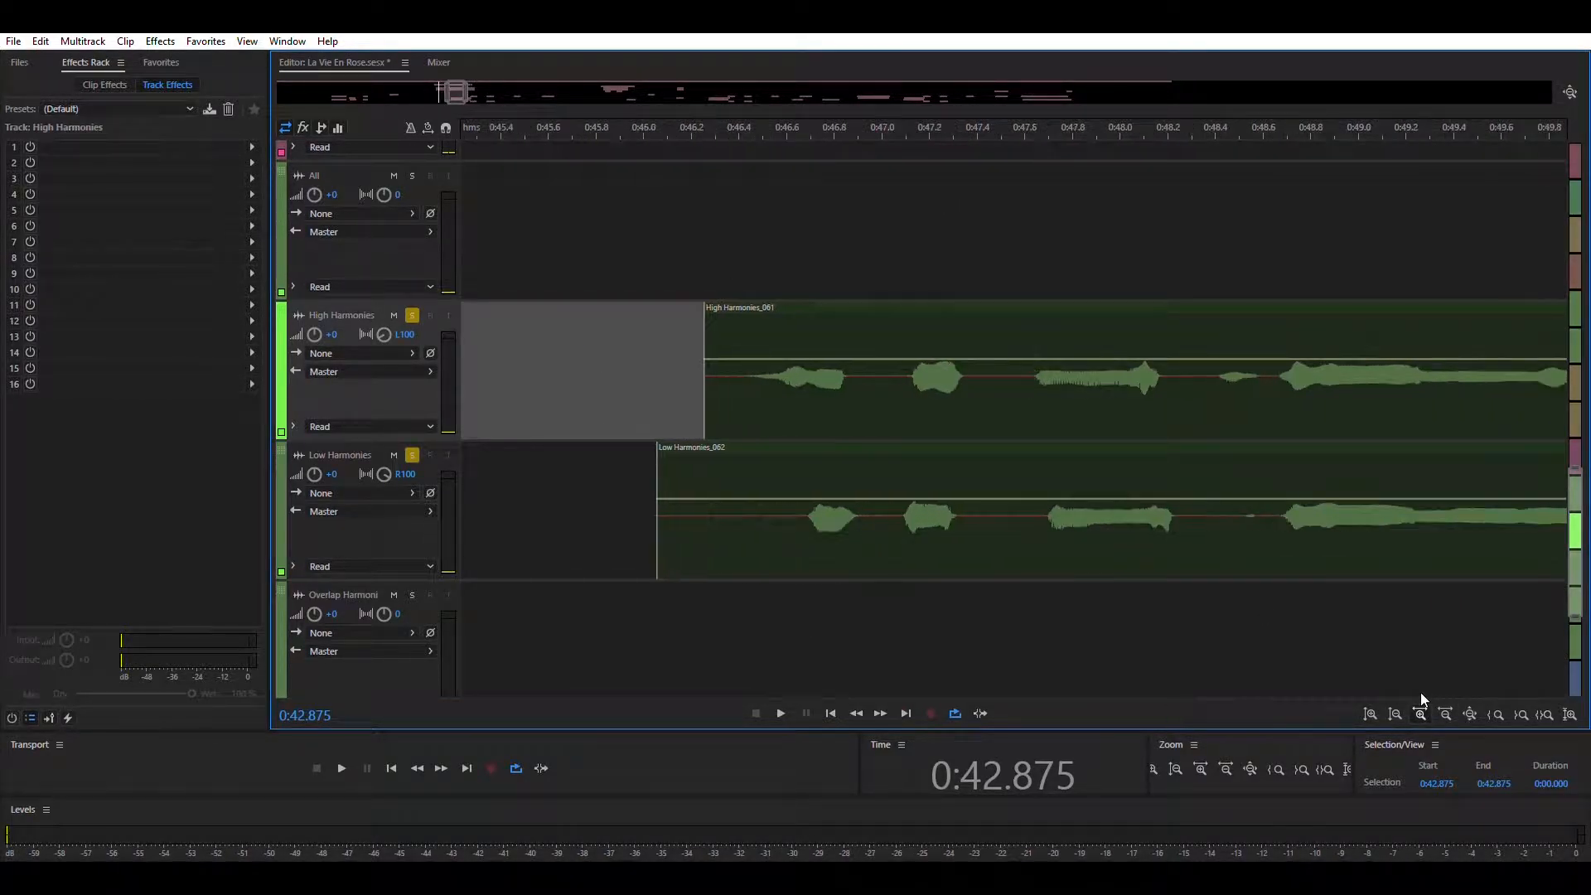
left_click(1046, 443)
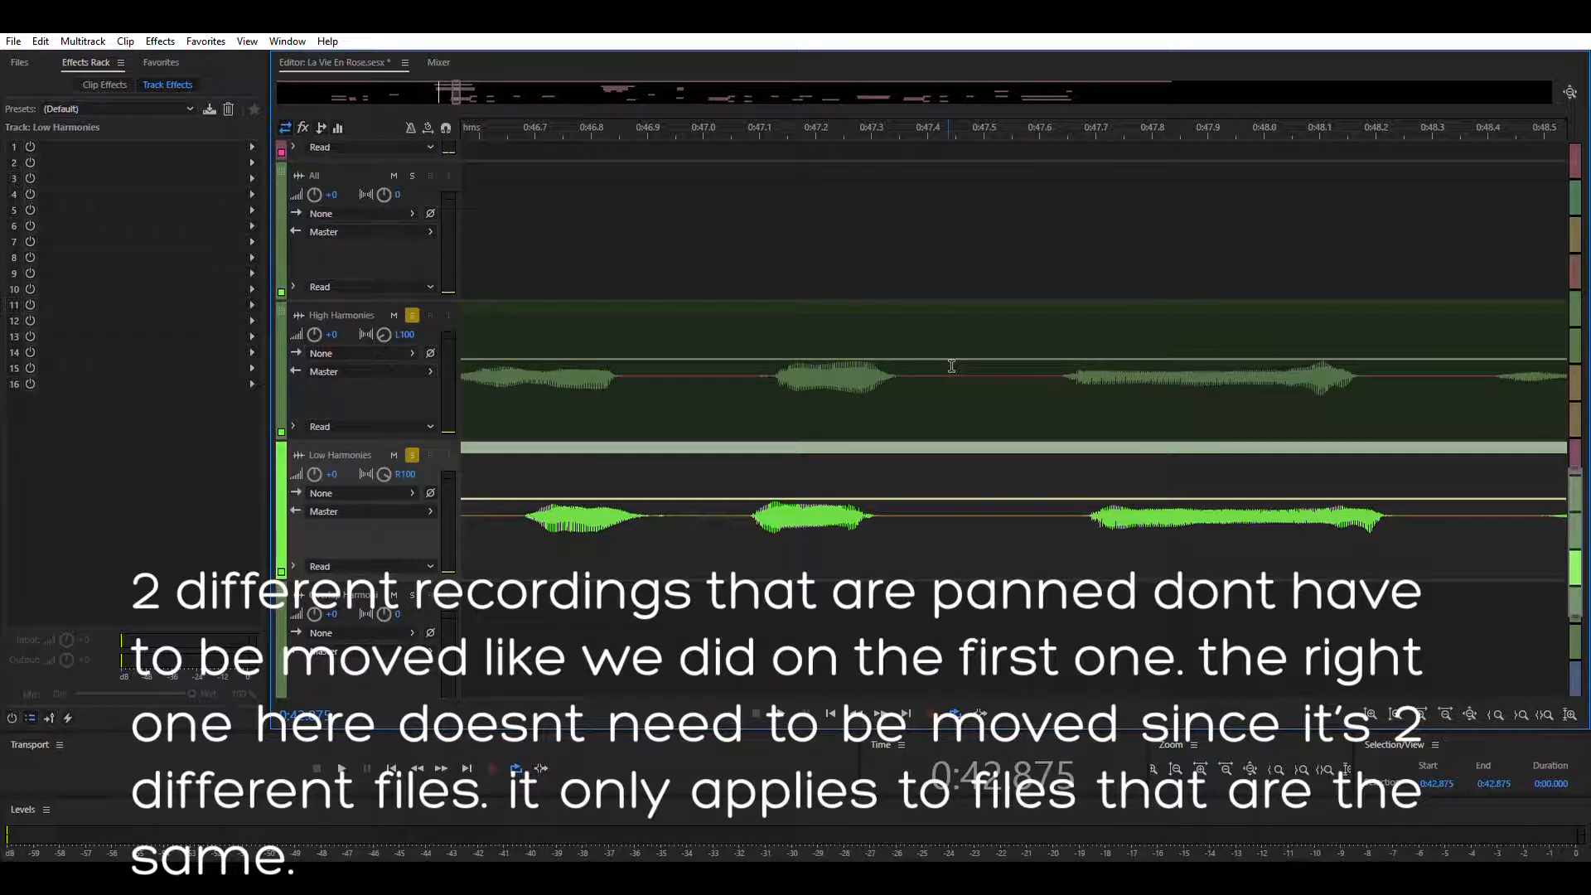
left_click_drag(918, 442, 948, 441)
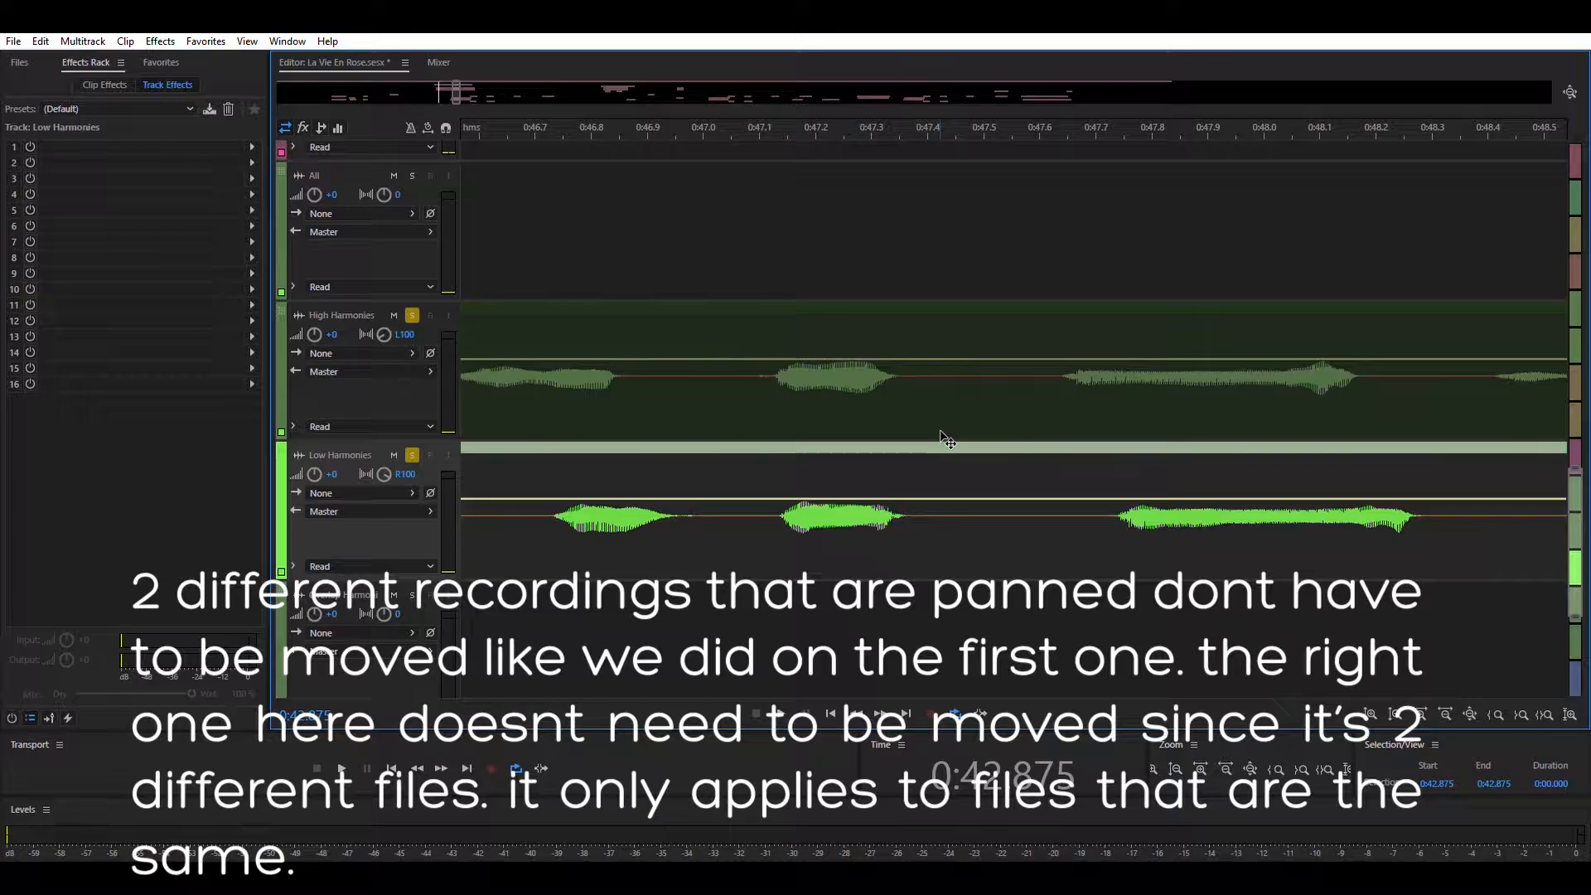
- Play the shifted harmonies from 0:46.663 and undo the Low Harmonies_062 clip move
left_click(515, 213)
key("space")
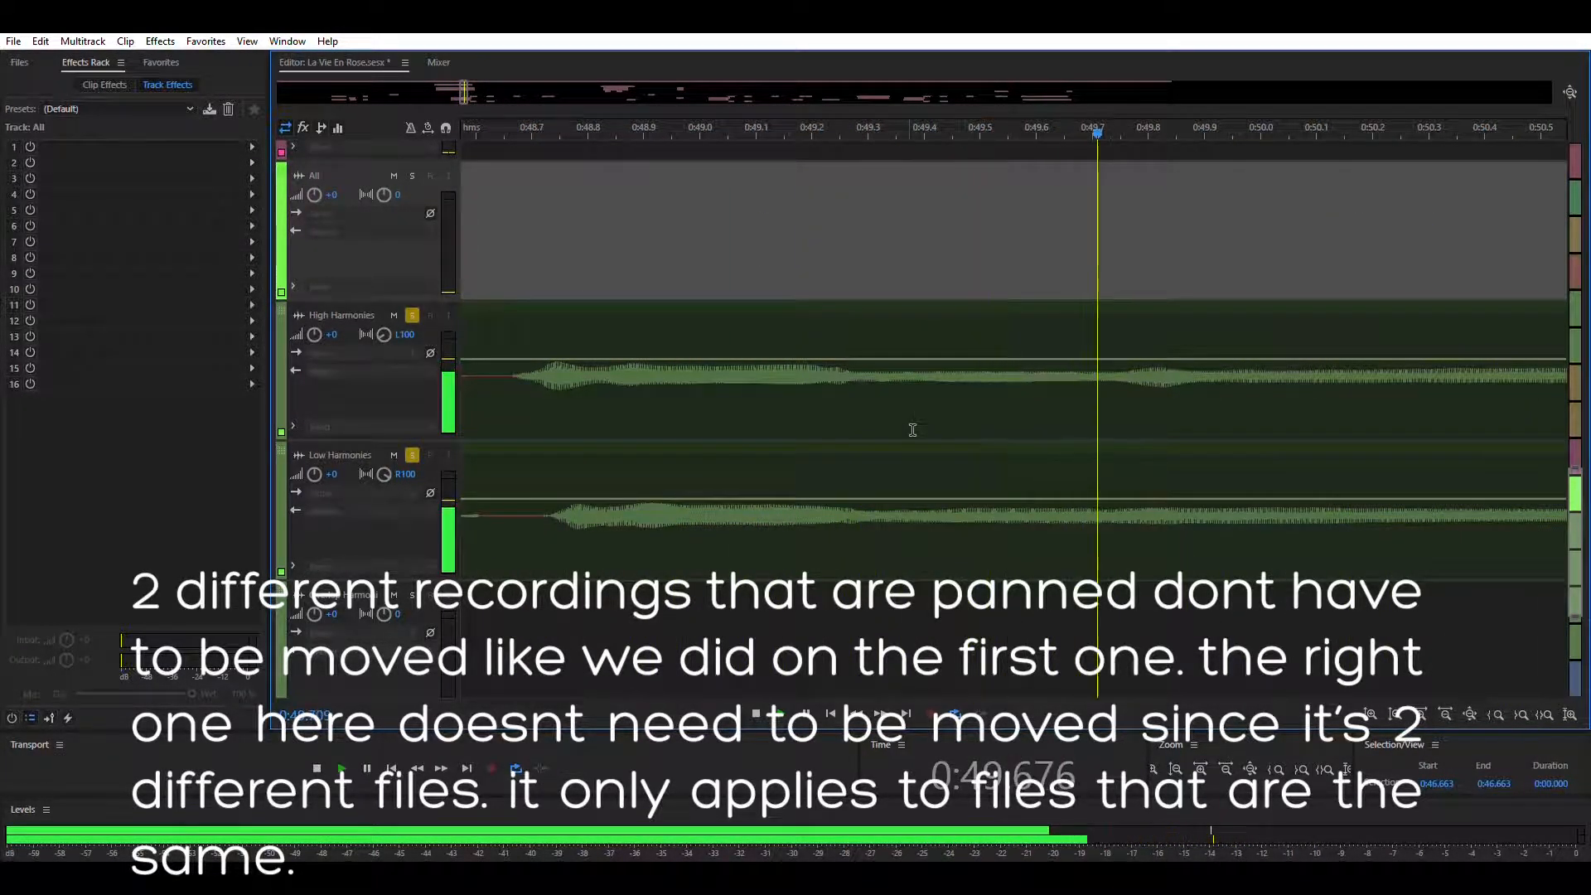
key("space")
key("ctrl+z")
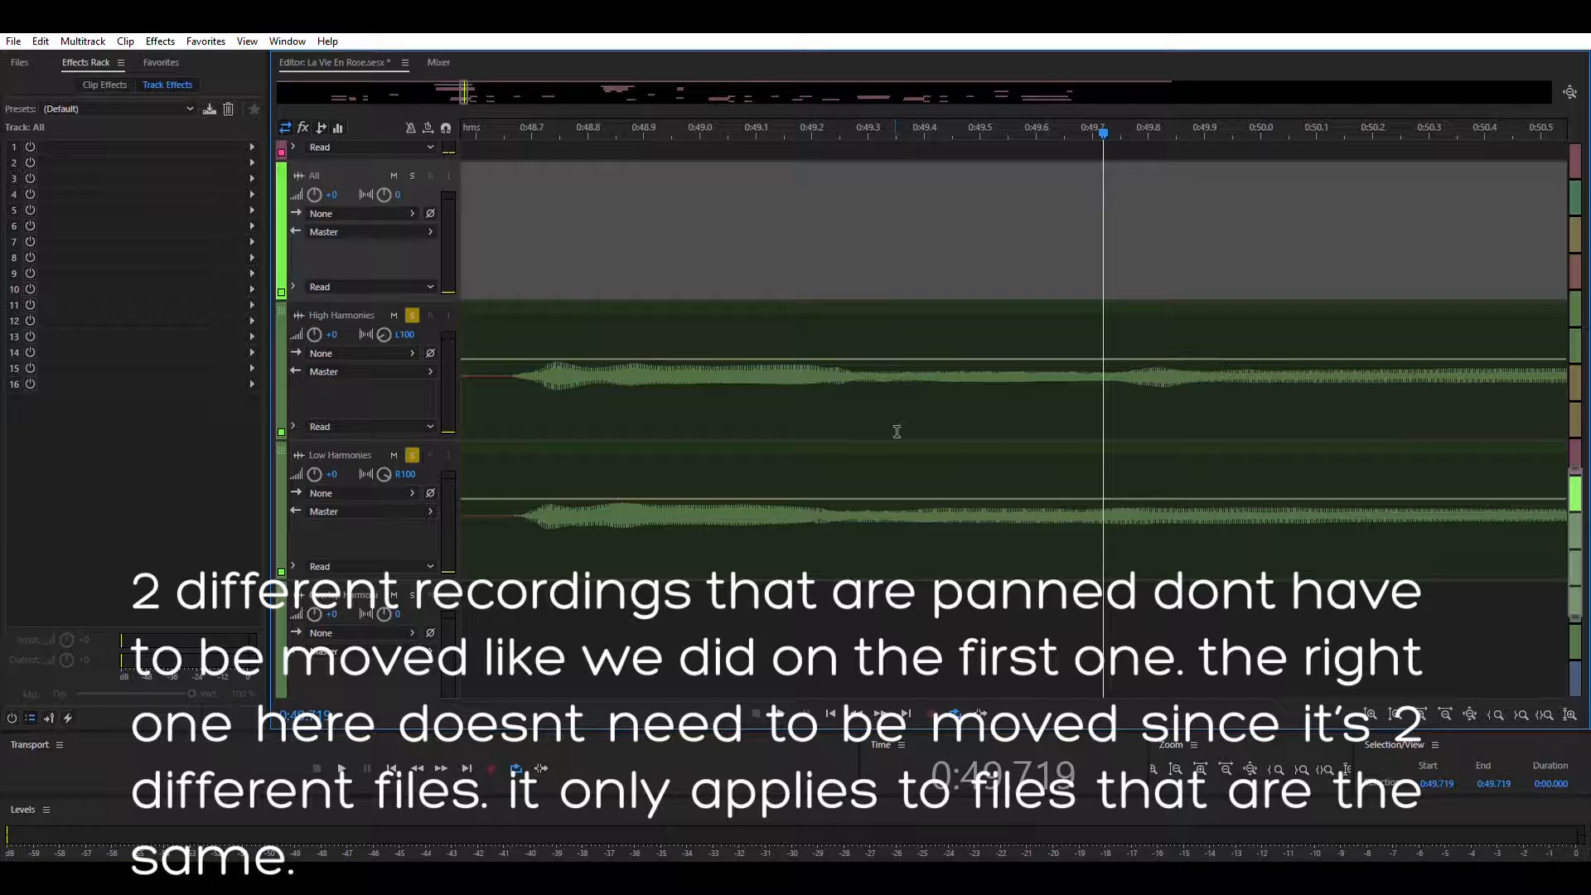
- Play the high and low harmonies together from 0:45.154 until about 0:50.5
left_click(1449, 706)
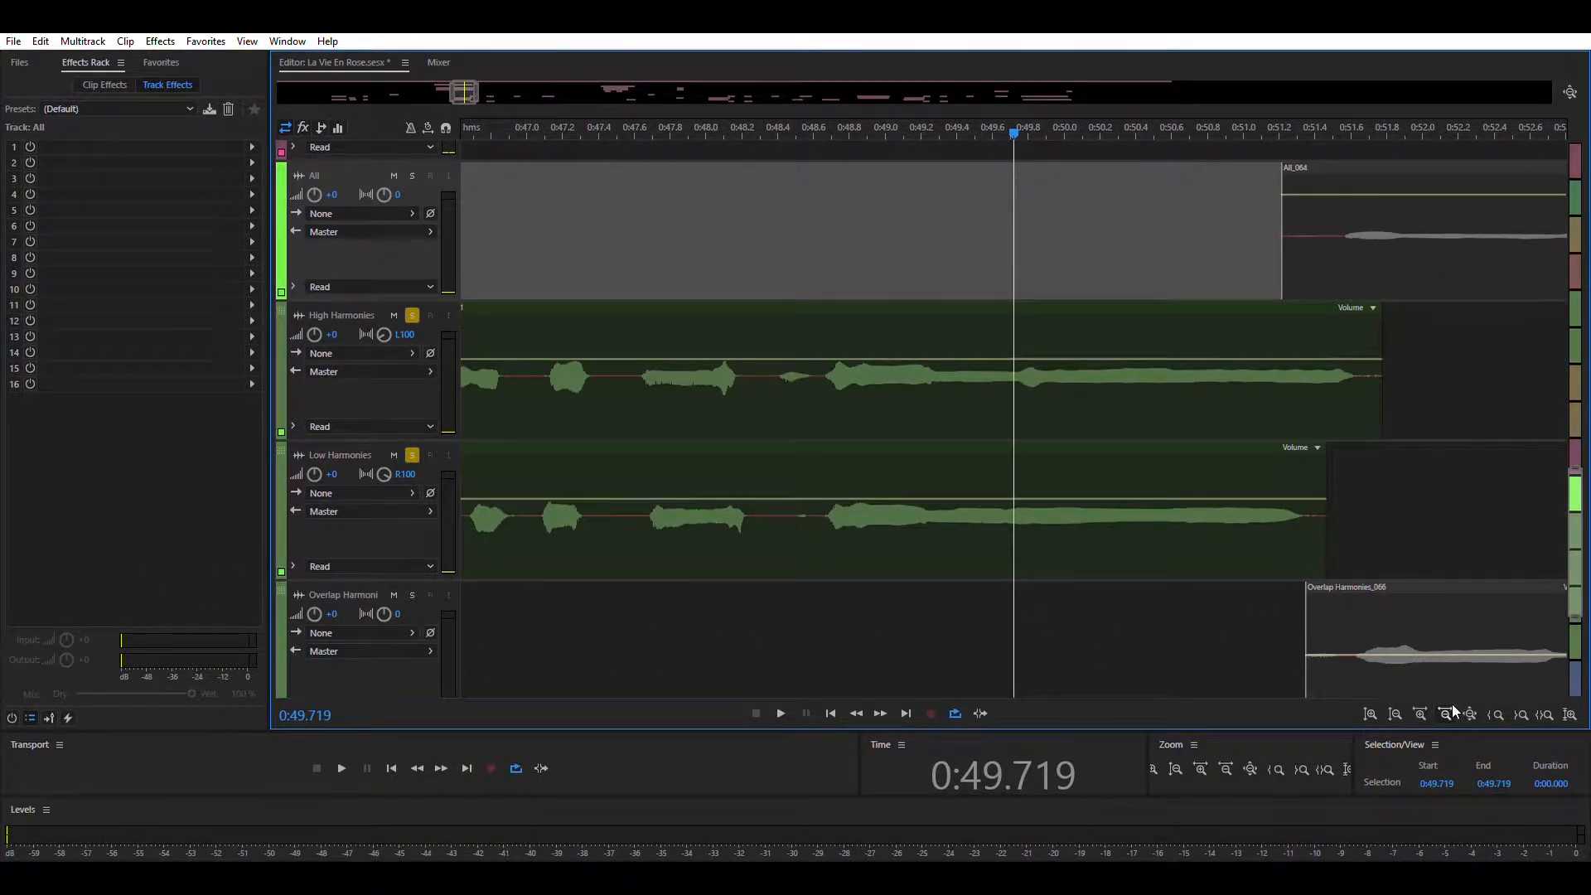
left_click(1452, 704)
left_click(668, 305)
key("space")
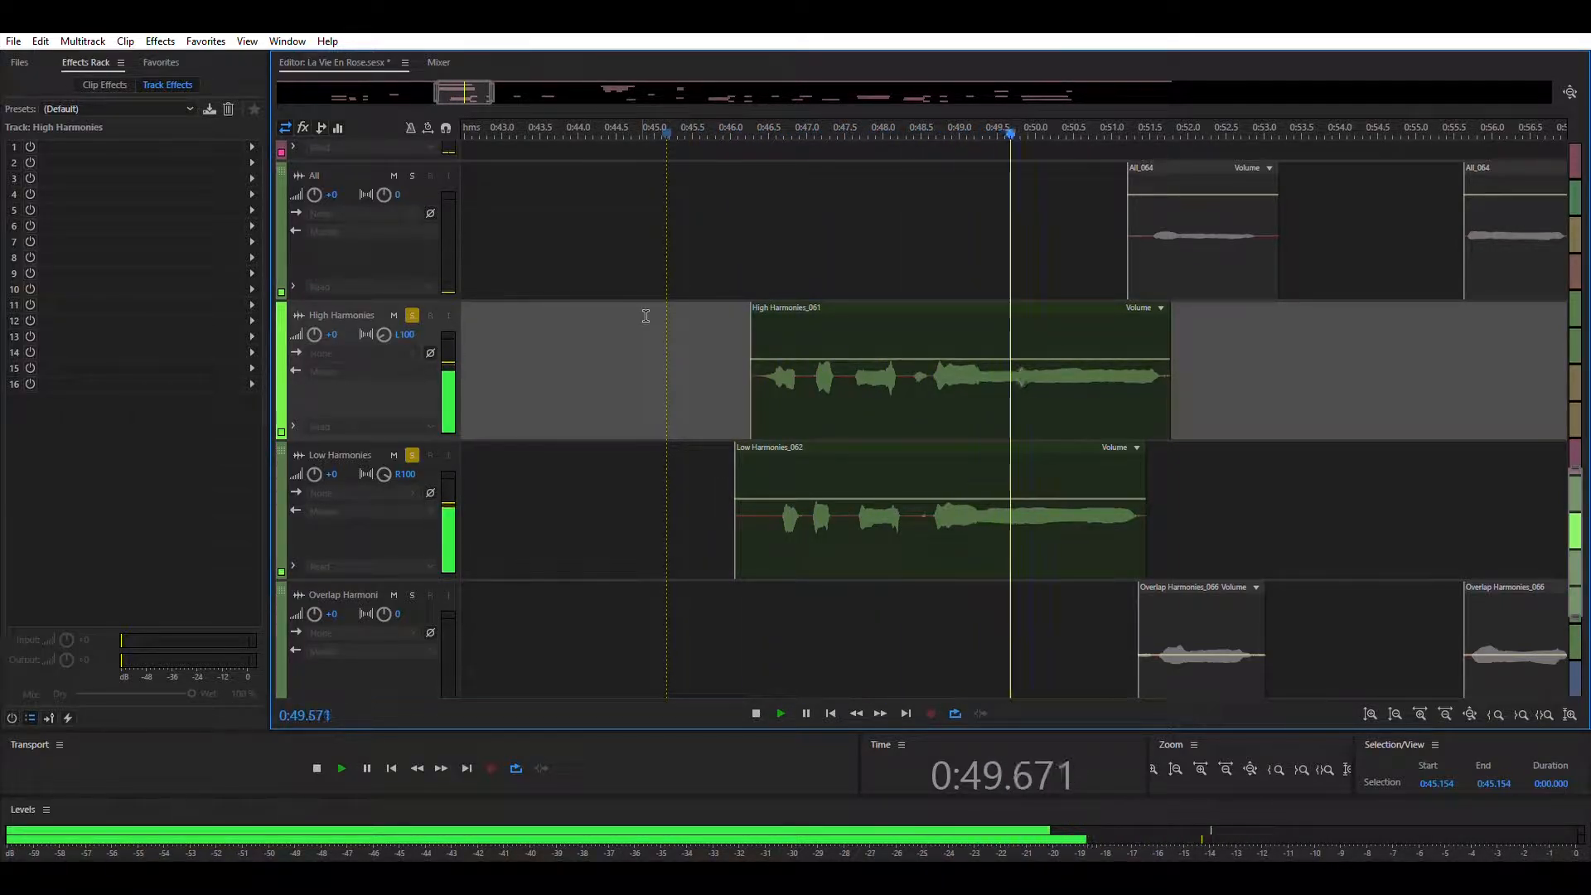
key("space")
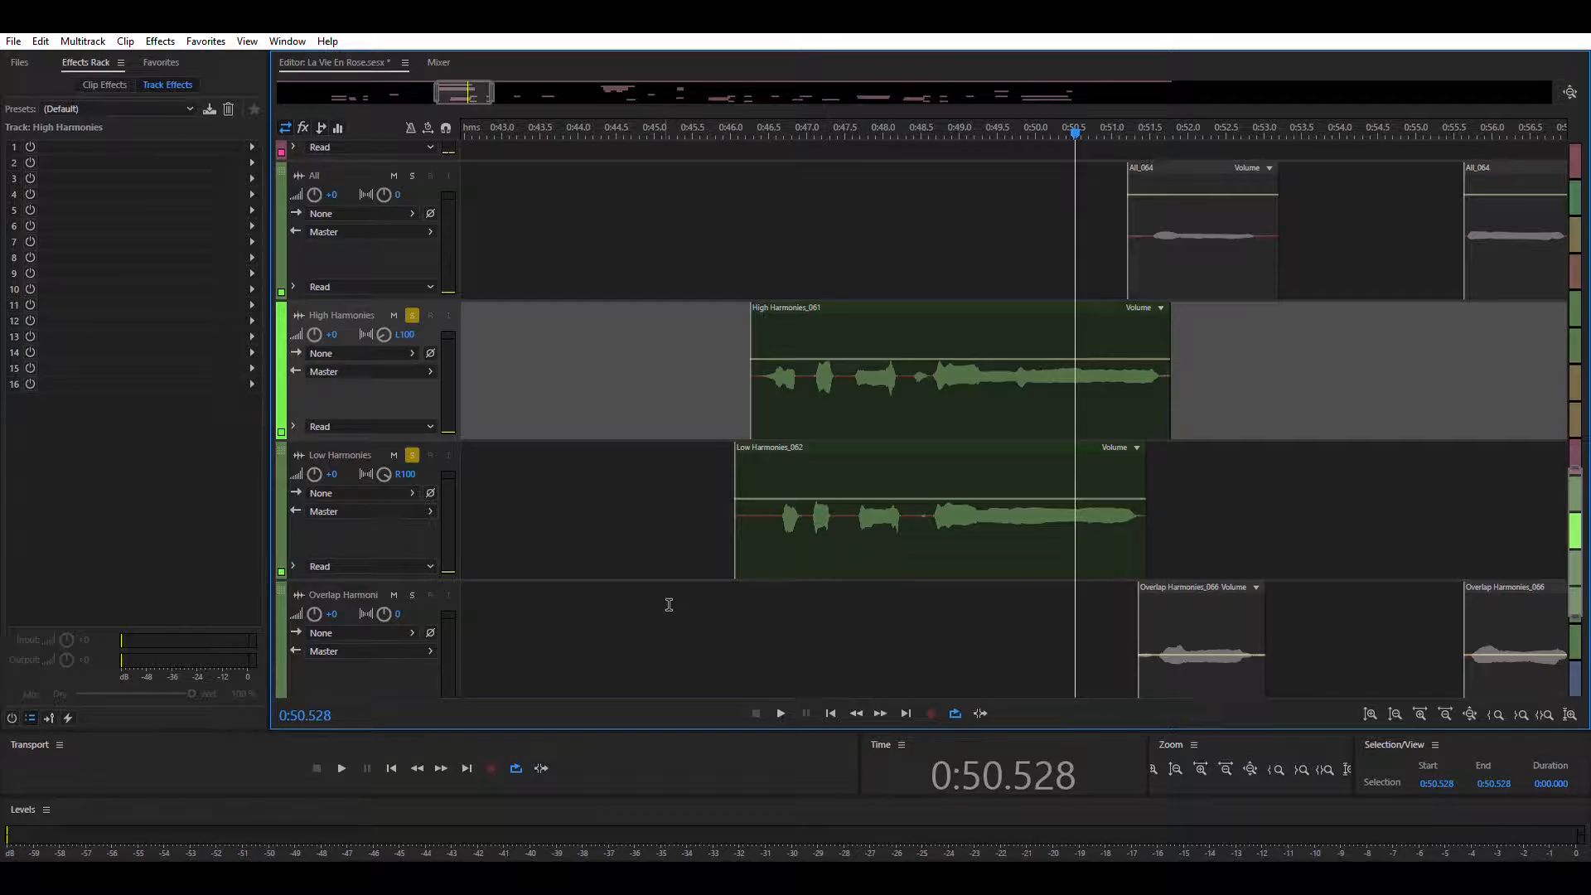
- Solo the Doubles and Doubles 1 tracks in addition to the already soloed harmonies
scroll(804, 593, "up", 2)
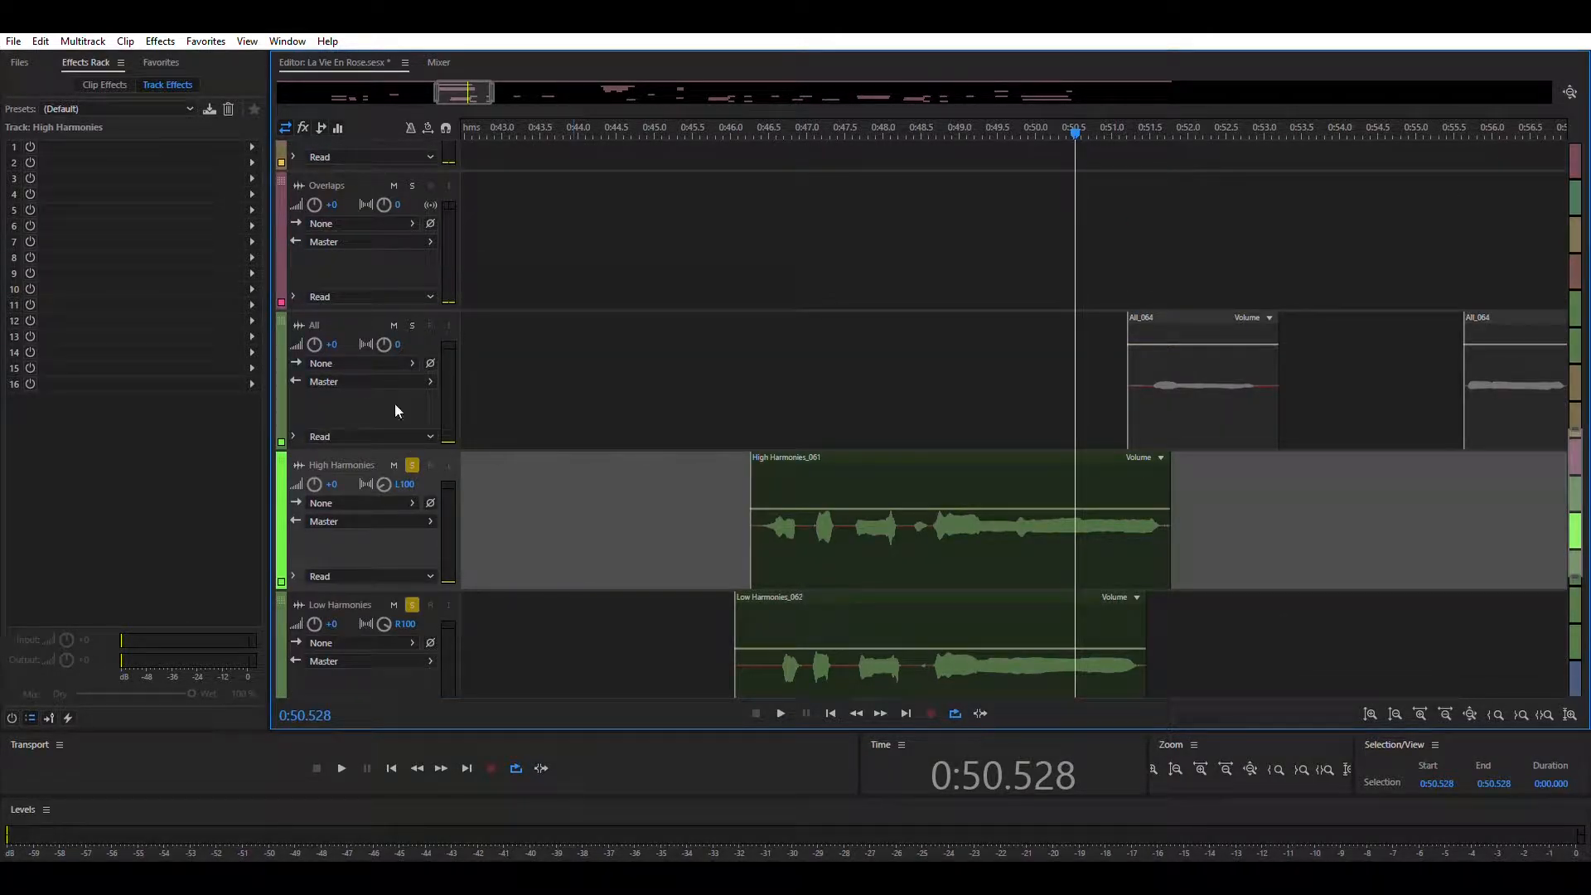
scroll(760, 547, "up", 9)
scroll(729, 322, "down", 2)
scroll(331, 167, "up", 2)
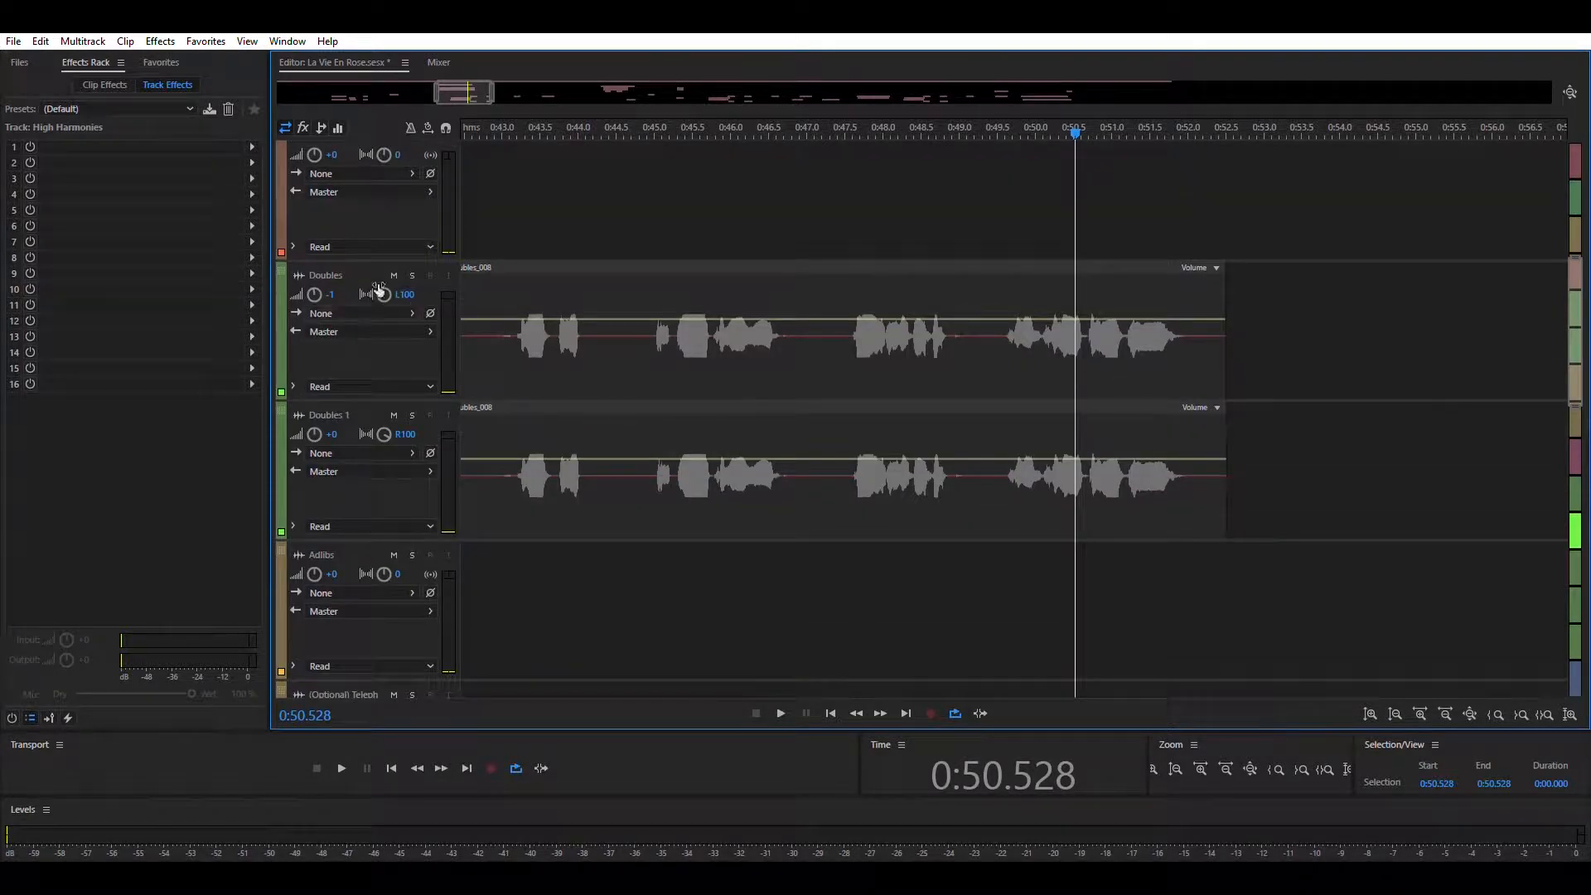
left_click(411, 275)
left_click(412, 415)
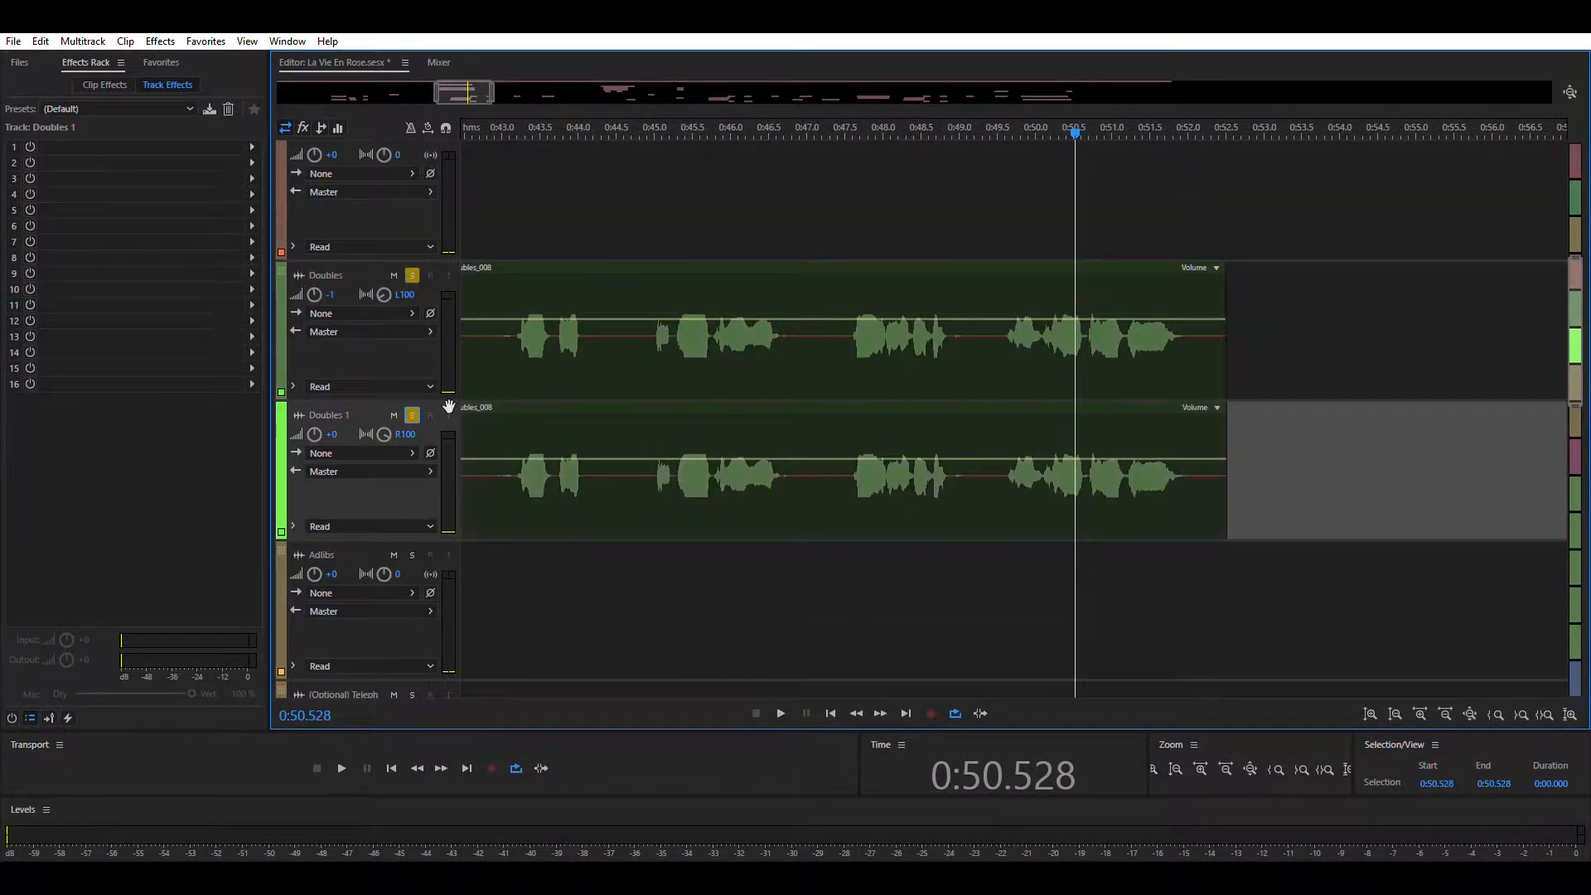
left_click_drag(468, 97, 456, 98)
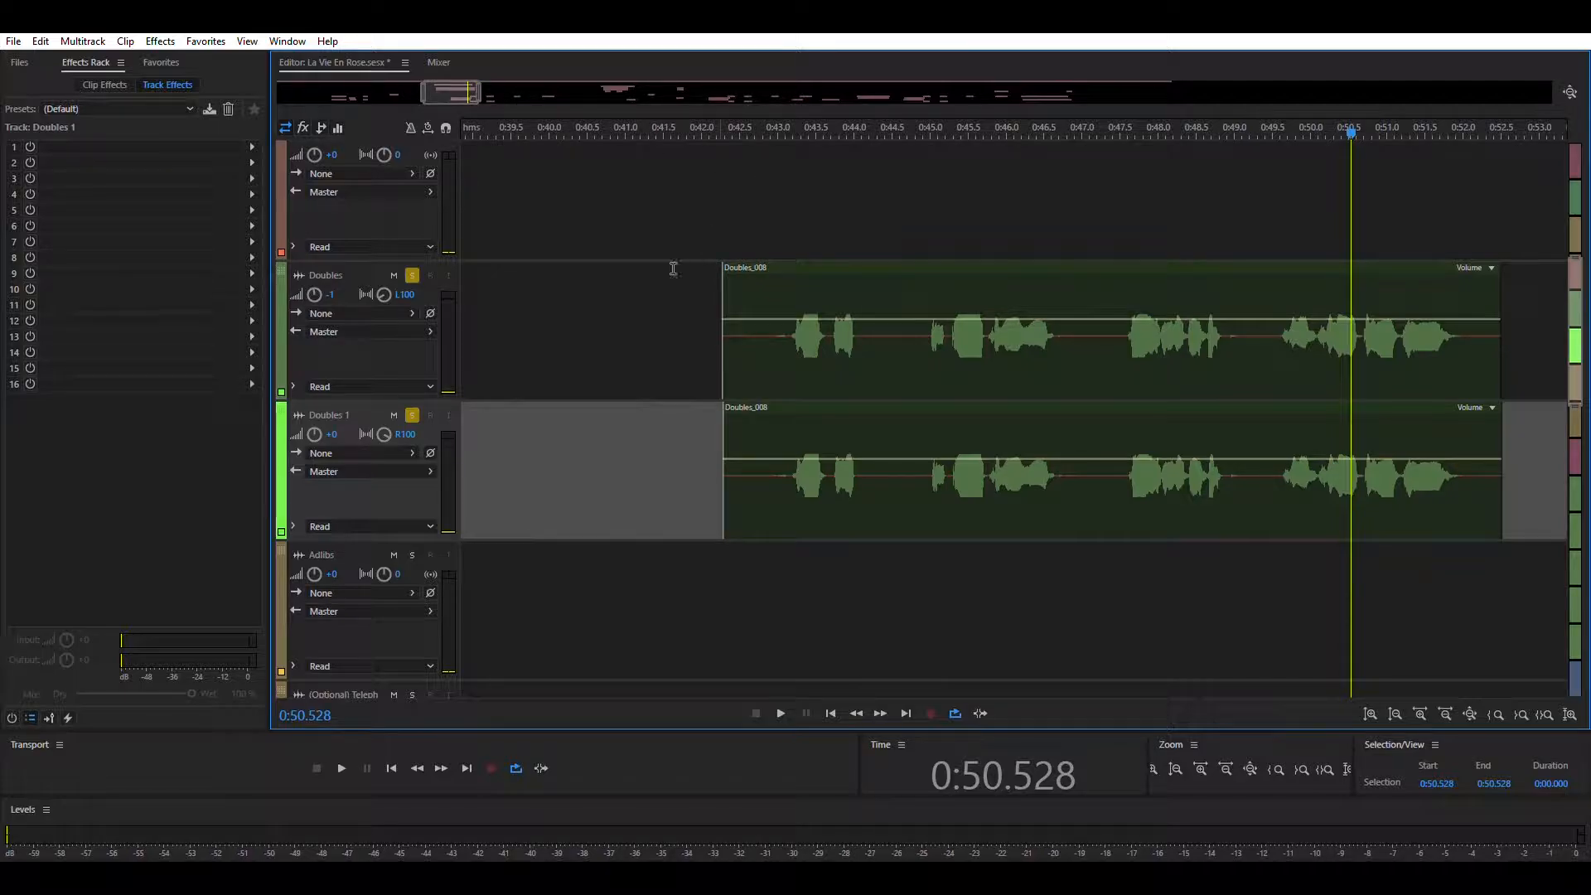
- Examine where the high and low harmony clips sit relative to the Solos_007_1 and Doubles_008 clips
scroll(663, 305, "down", 4)
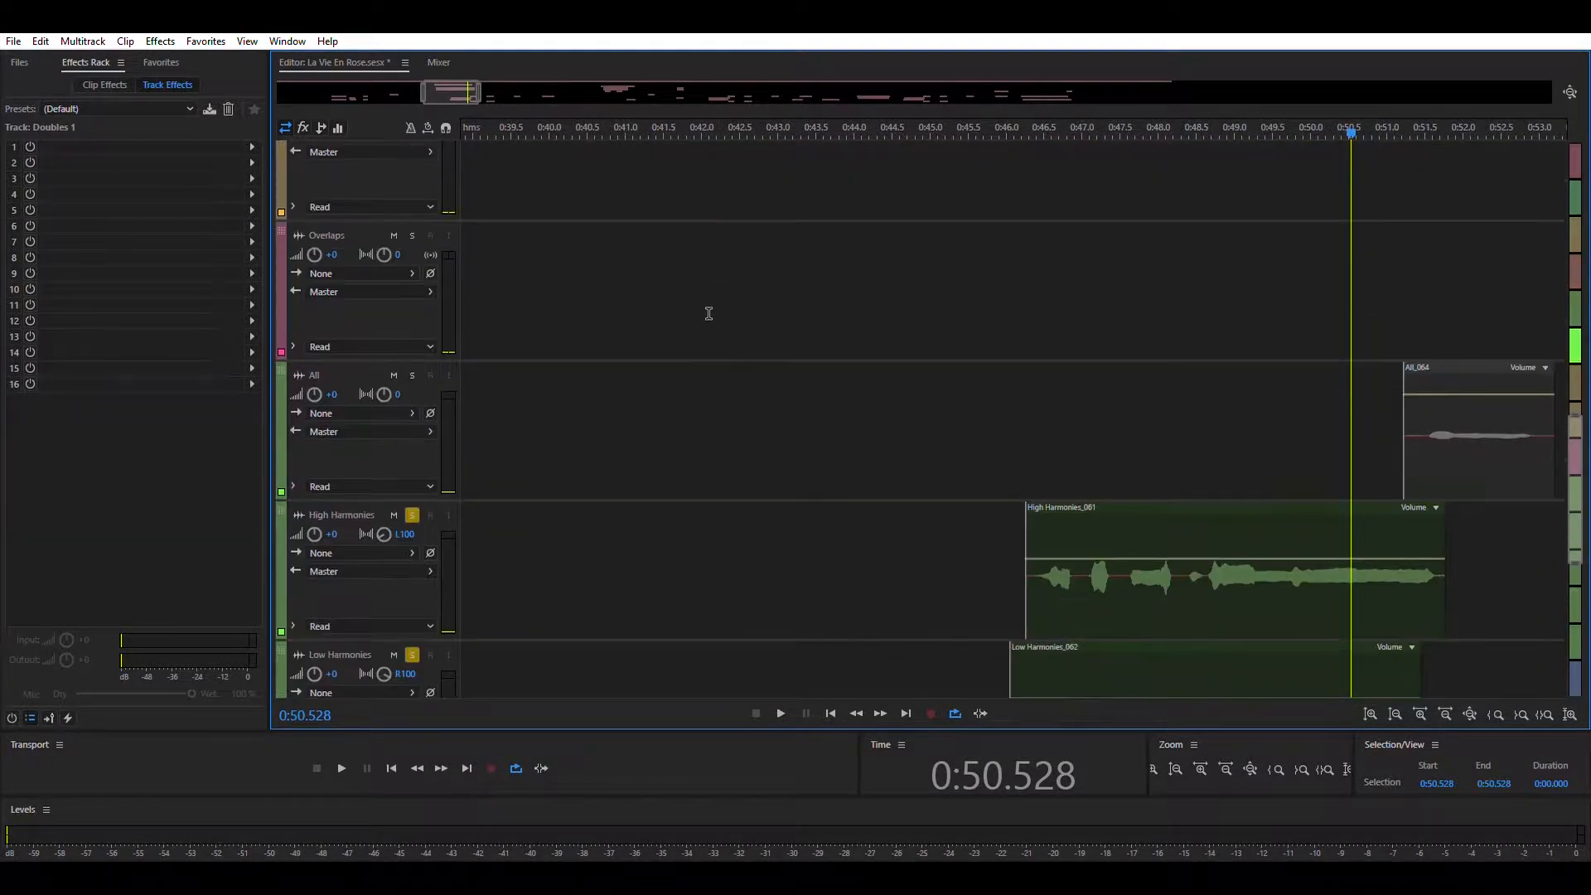
scroll(708, 313, "down", 2)
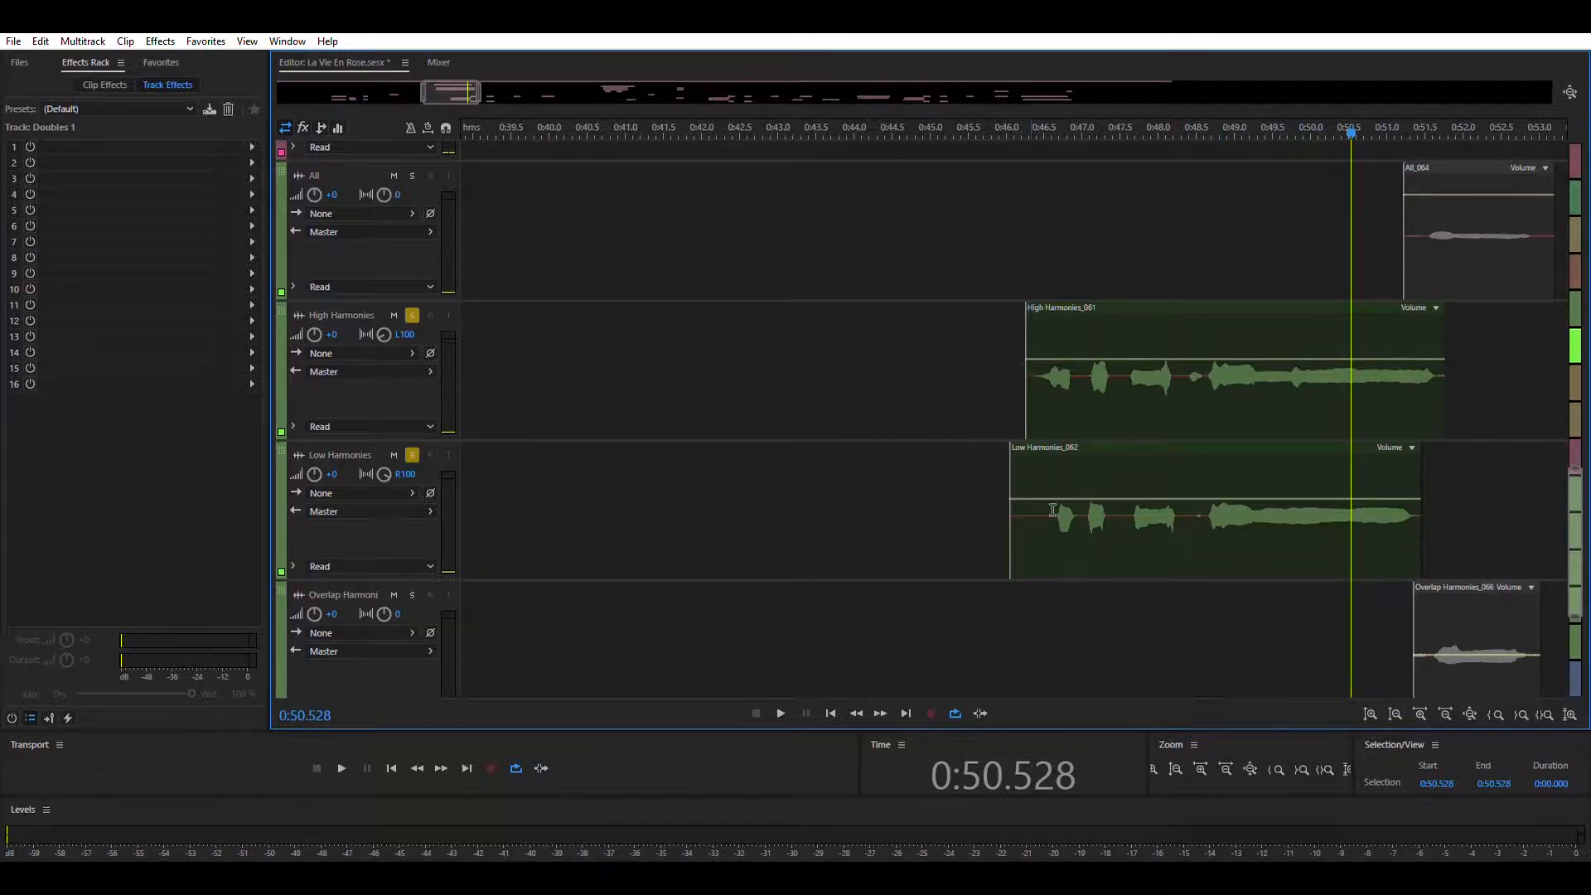
scroll(986, 456, "up", 5)
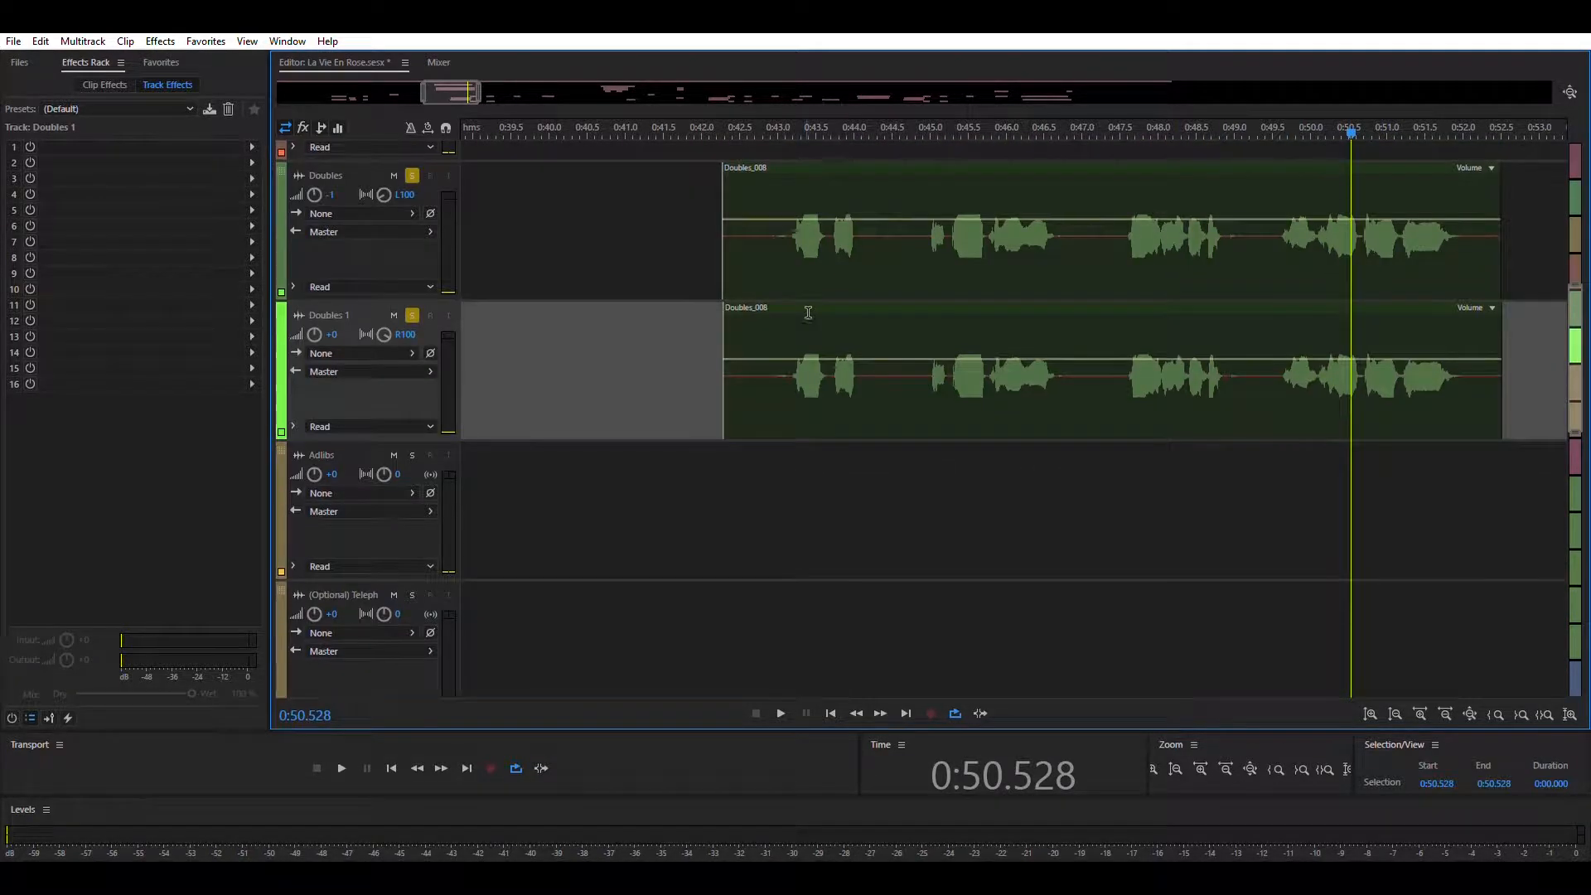
scroll(829, 331, "up", 2)
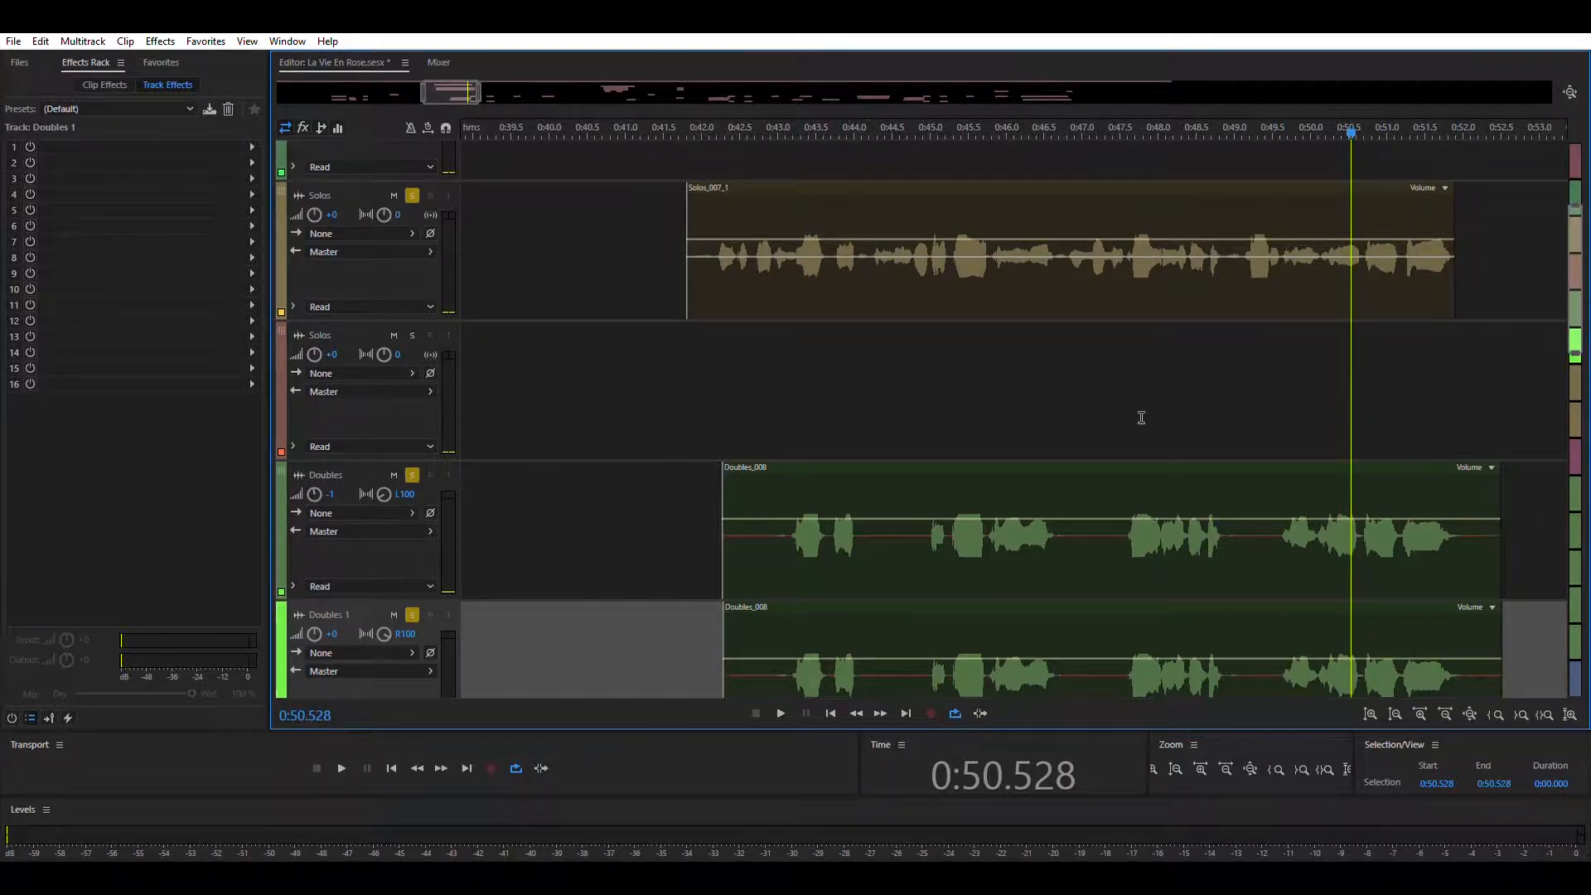
scroll(807, 439, "down", 6)
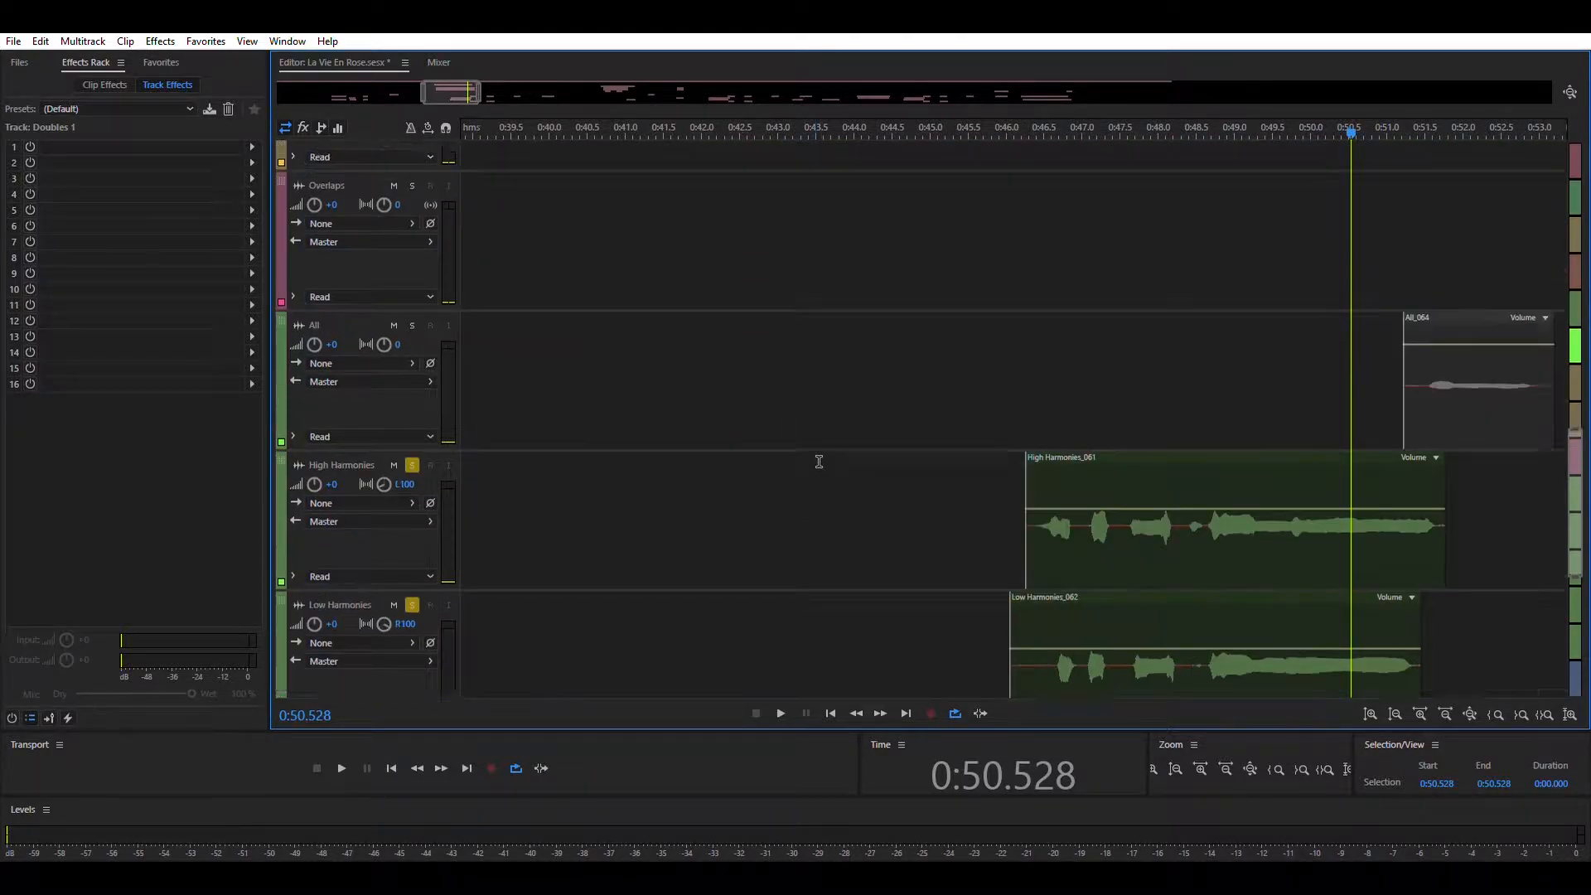
scroll(819, 462, "down", 2)
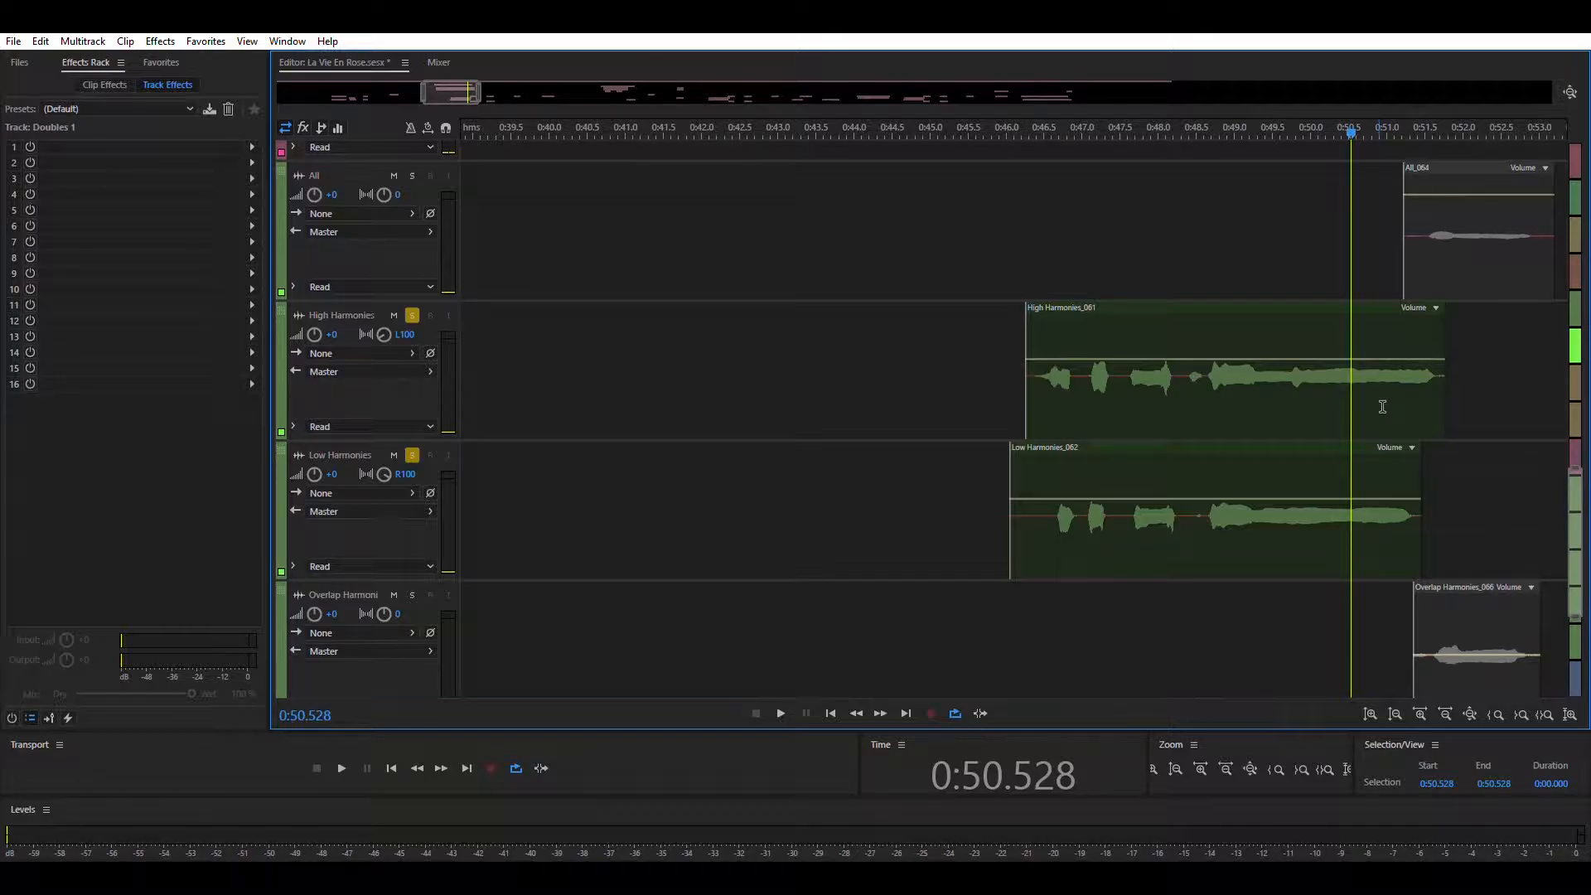
scroll(1383, 406, "up", 3)
scroll(1389, 379, "down", 3)
scroll(1041, 366, "up", 7)
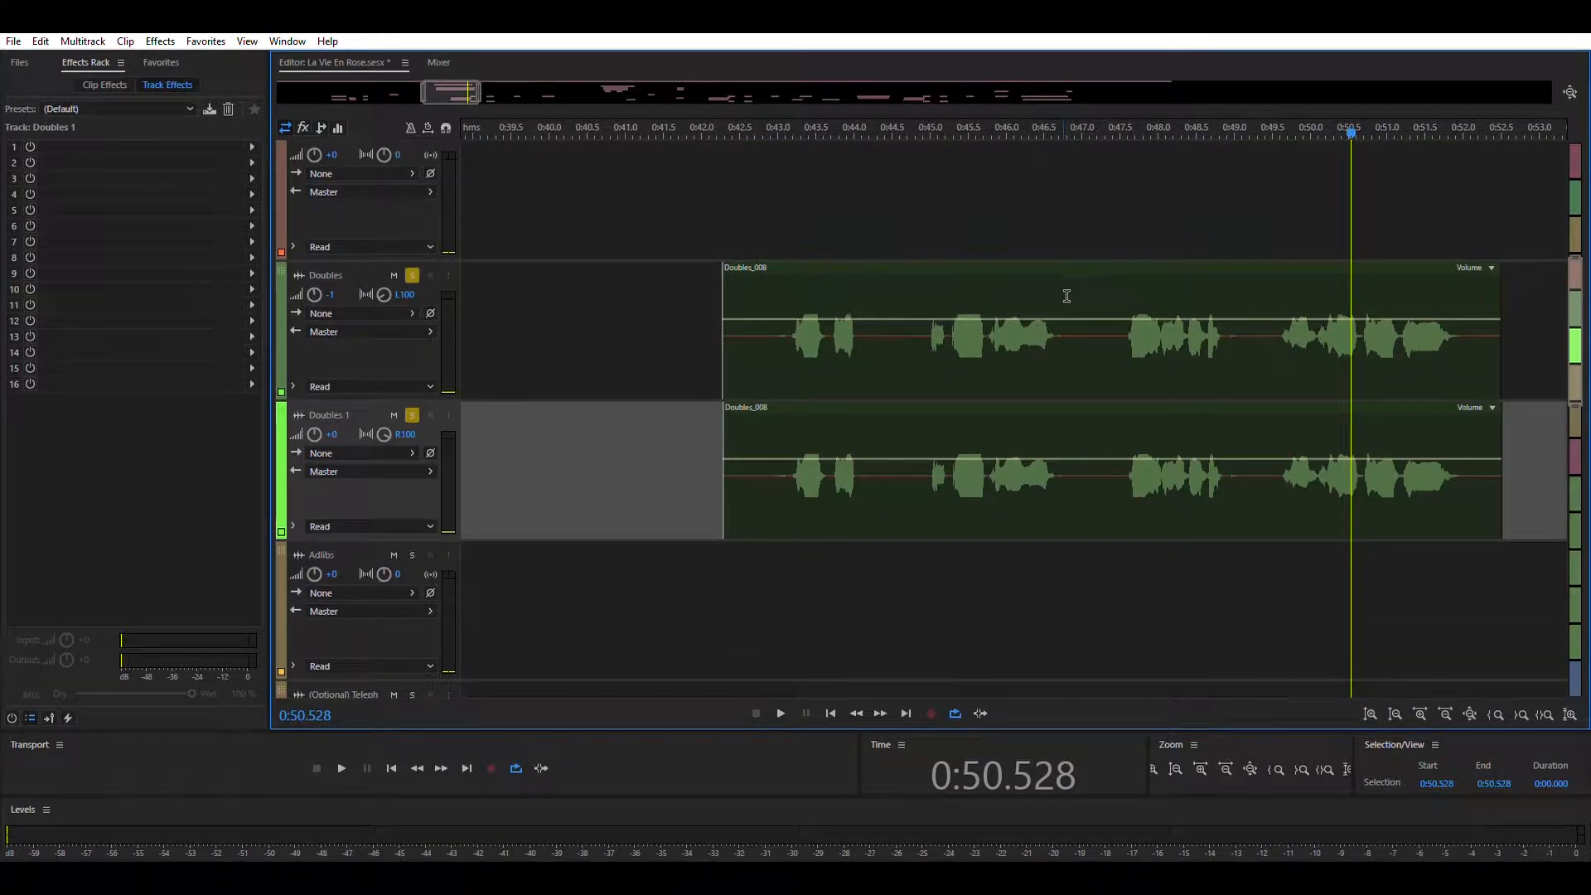
- Mark the time range 0:42.778 to 0:52.114 and compare the solo, doubles and harmony clips within it
left_click_drag(762, 194, 1472, 248)
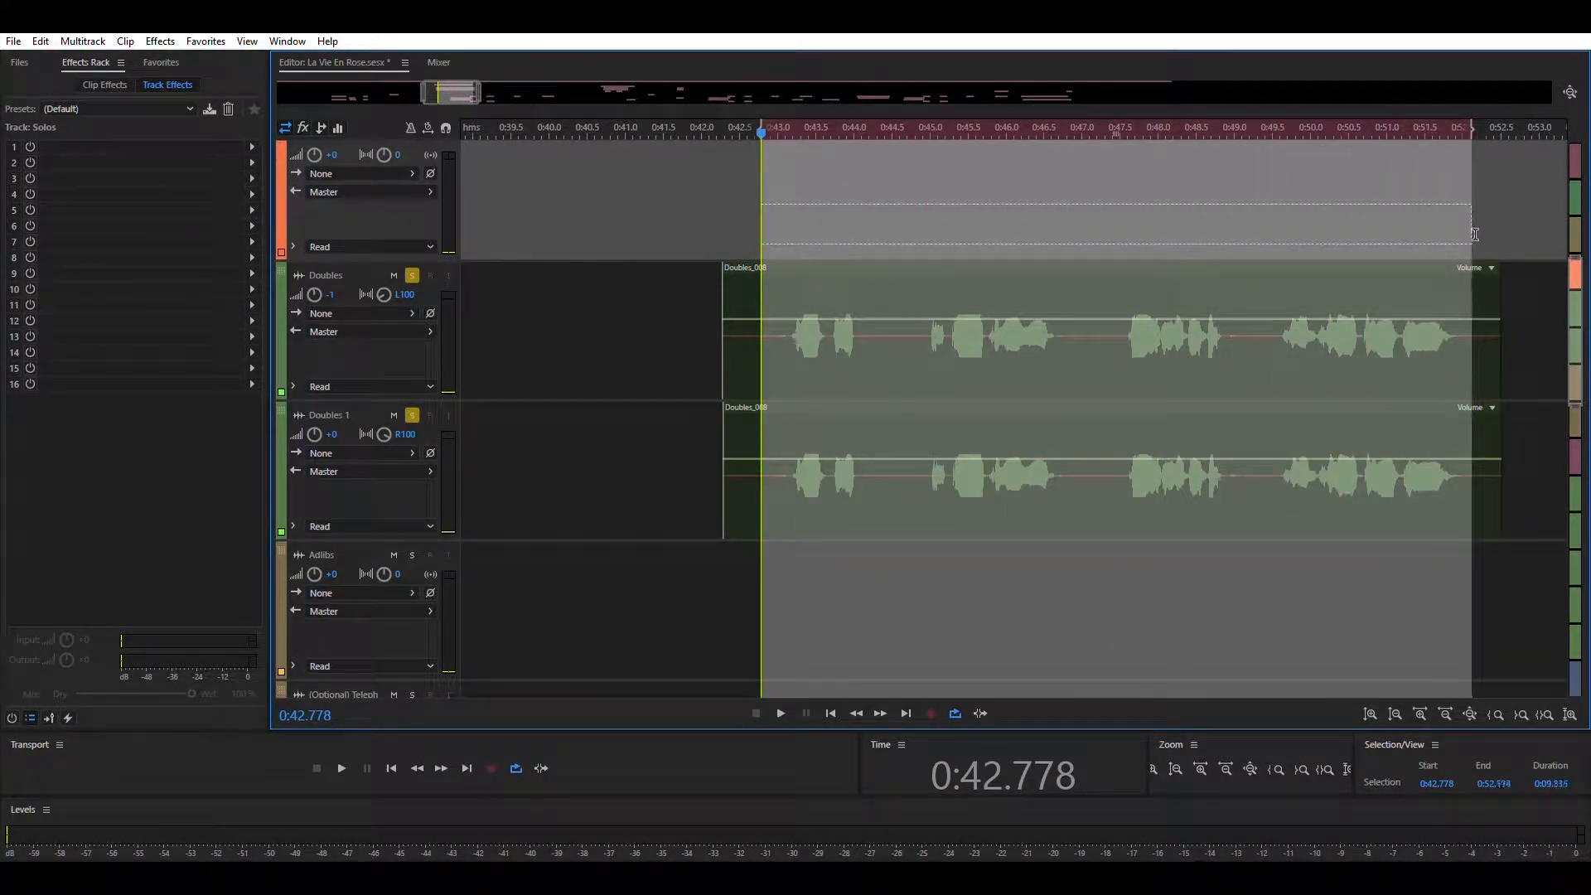
scroll(1132, 448, "down", 2)
scroll(1137, 447, "down", 6)
scroll(1131, 426, "up", 8)
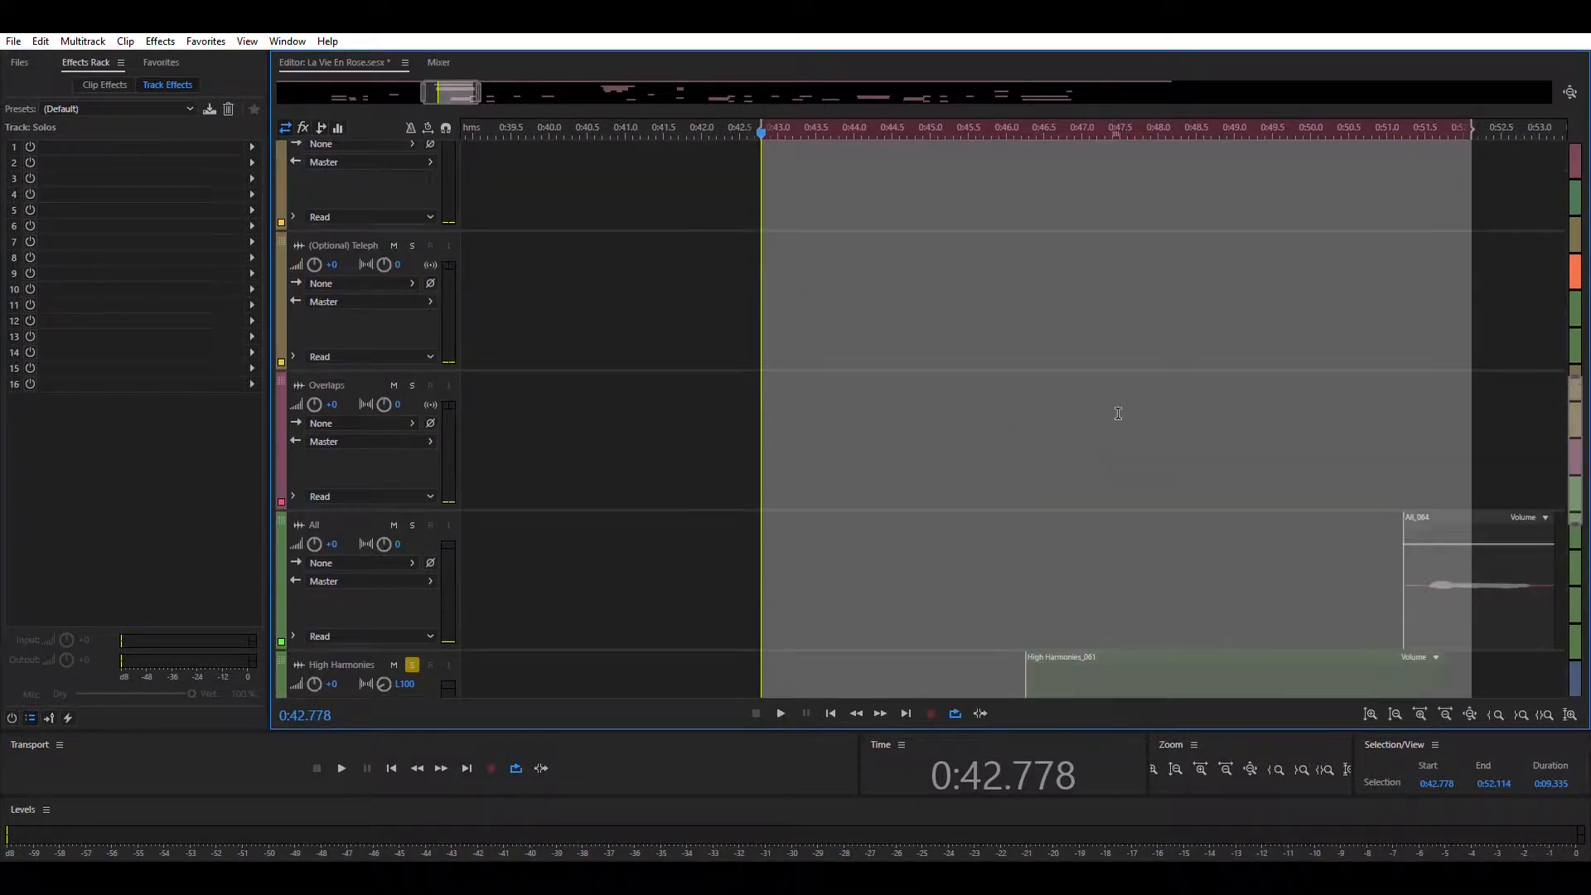
scroll(1111, 399, "up", 2)
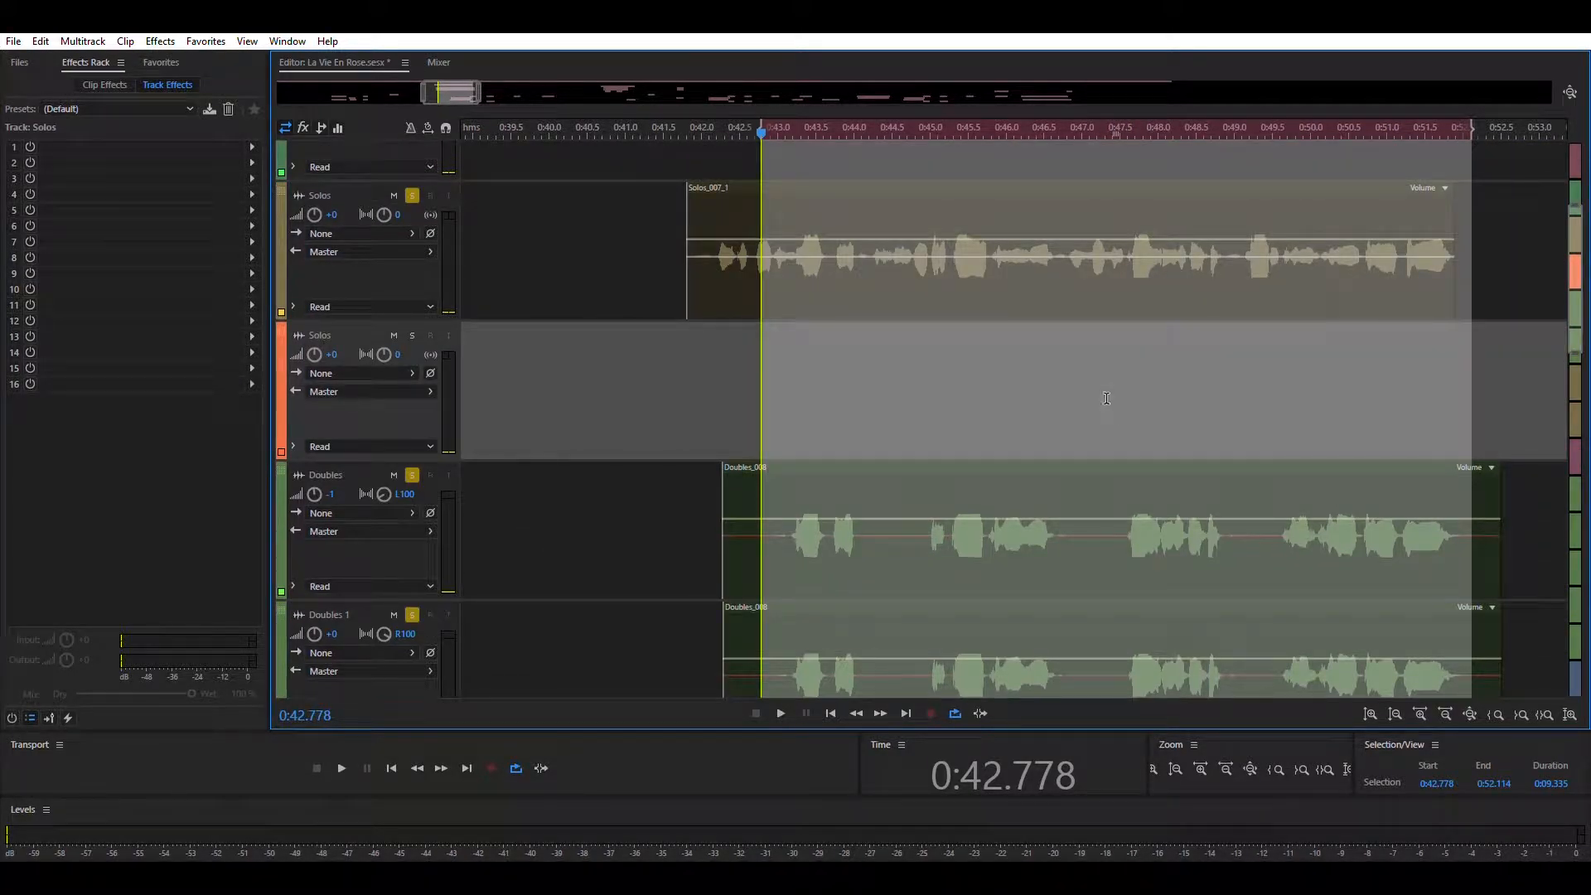
scroll(1111, 399, "down", 1)
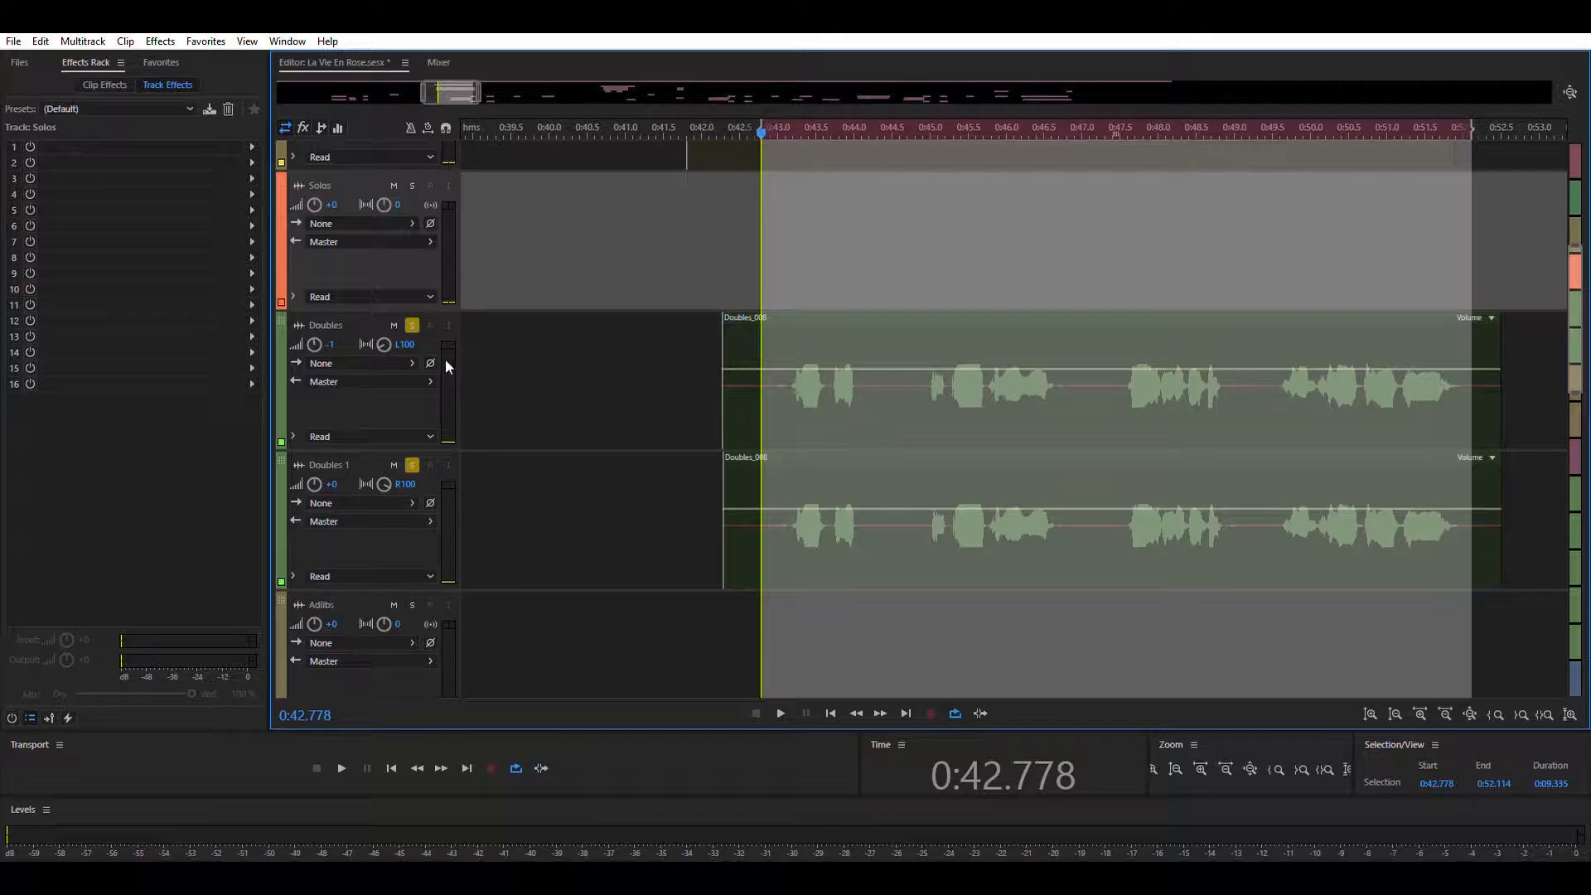
scroll(870, 522, "down", 4)
scroll(917, 471, "down", 2)
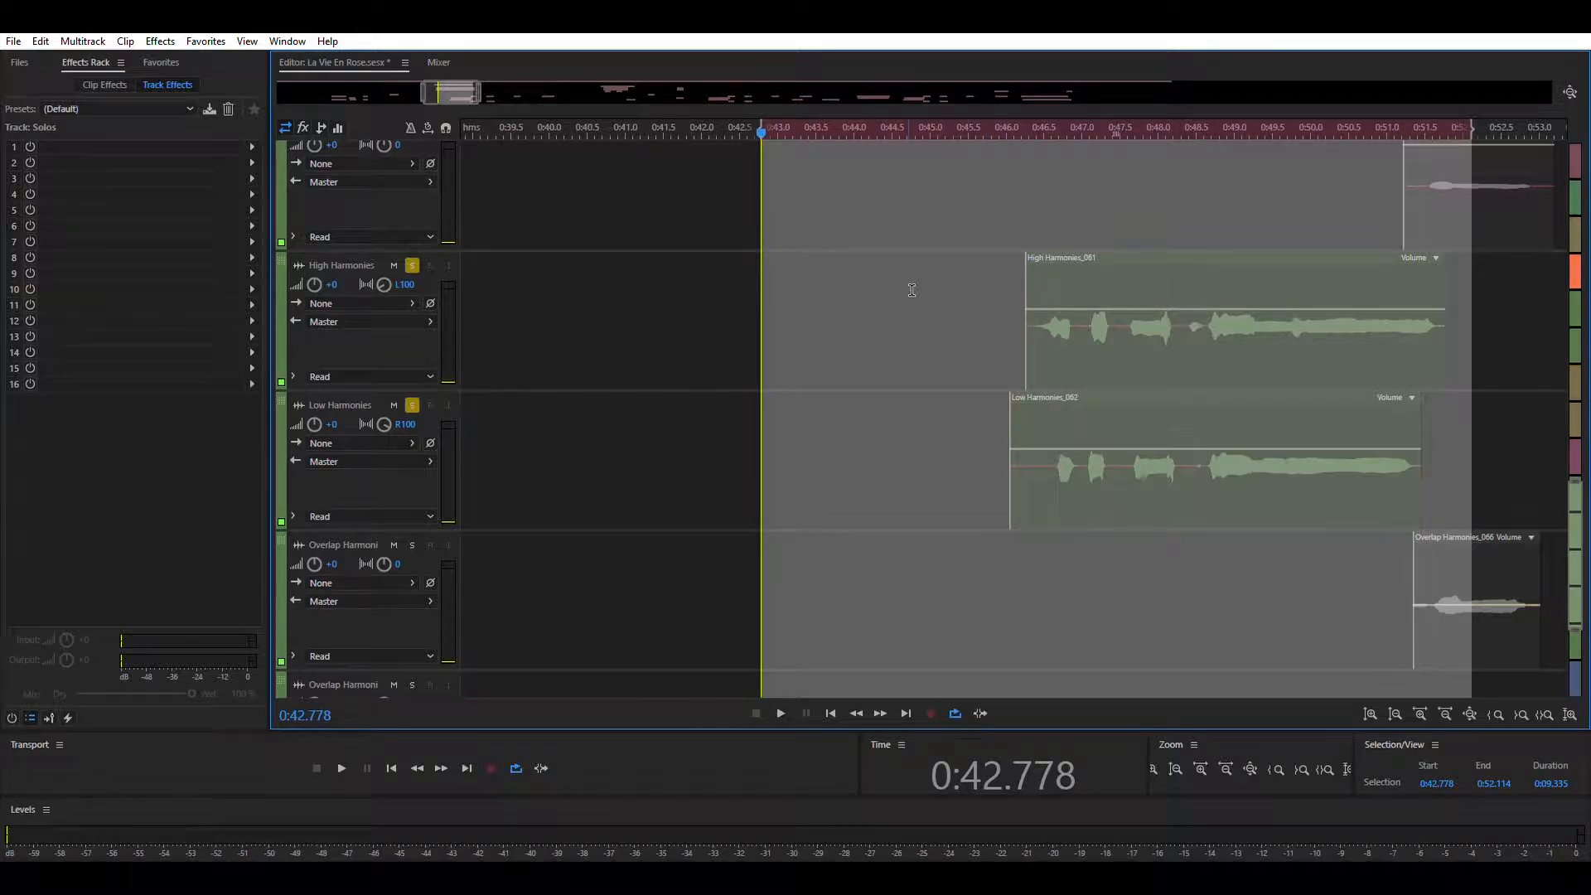
scroll(912, 290, "up", 10)
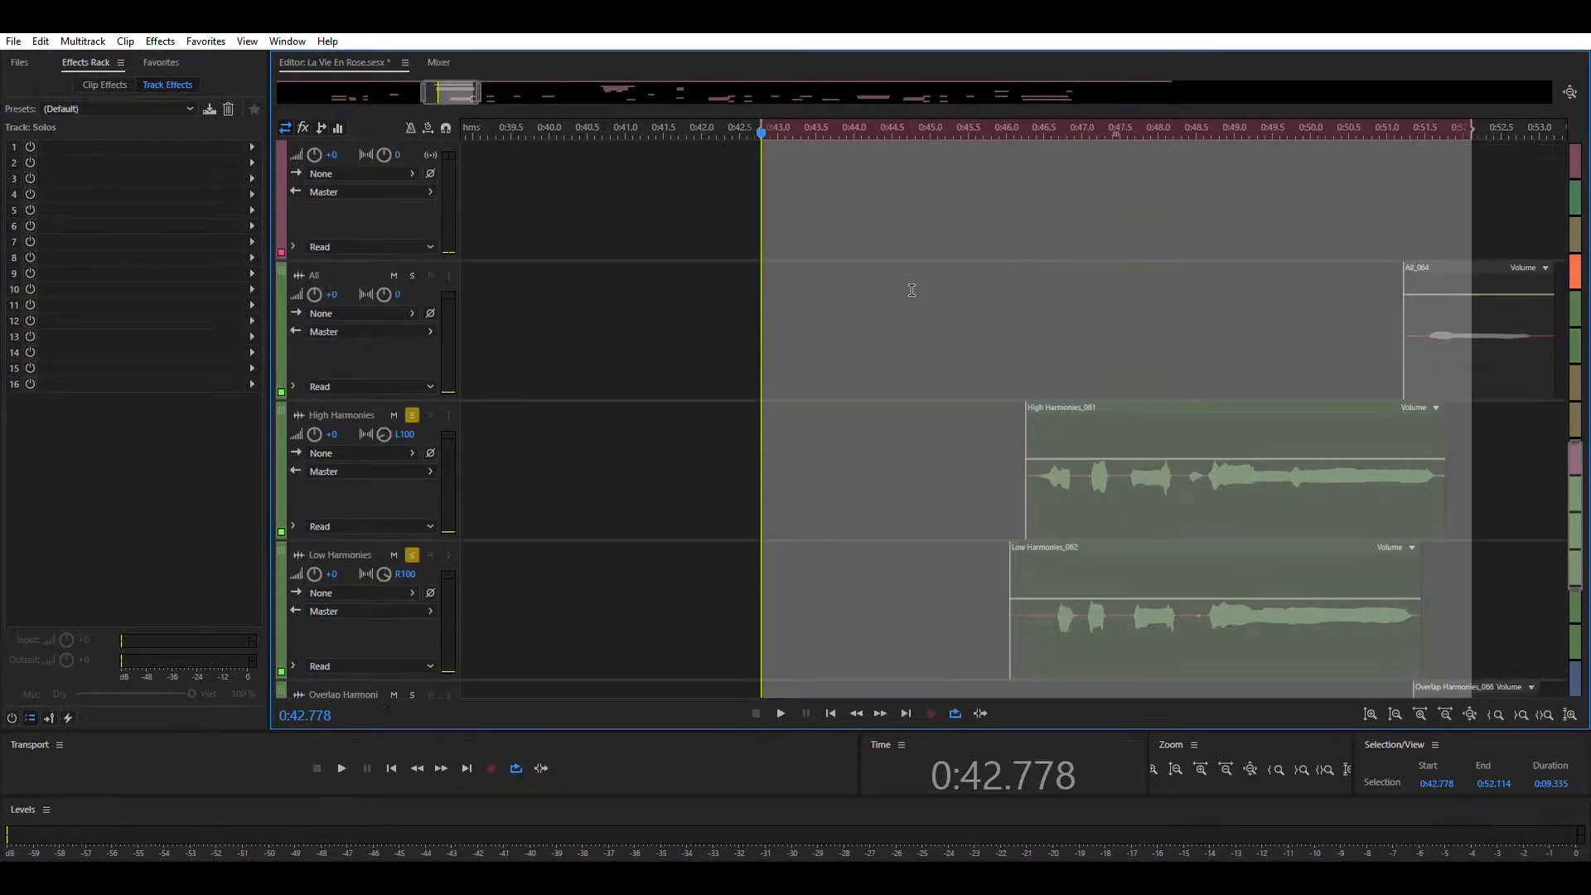
scroll(914, 288, "up", 3)
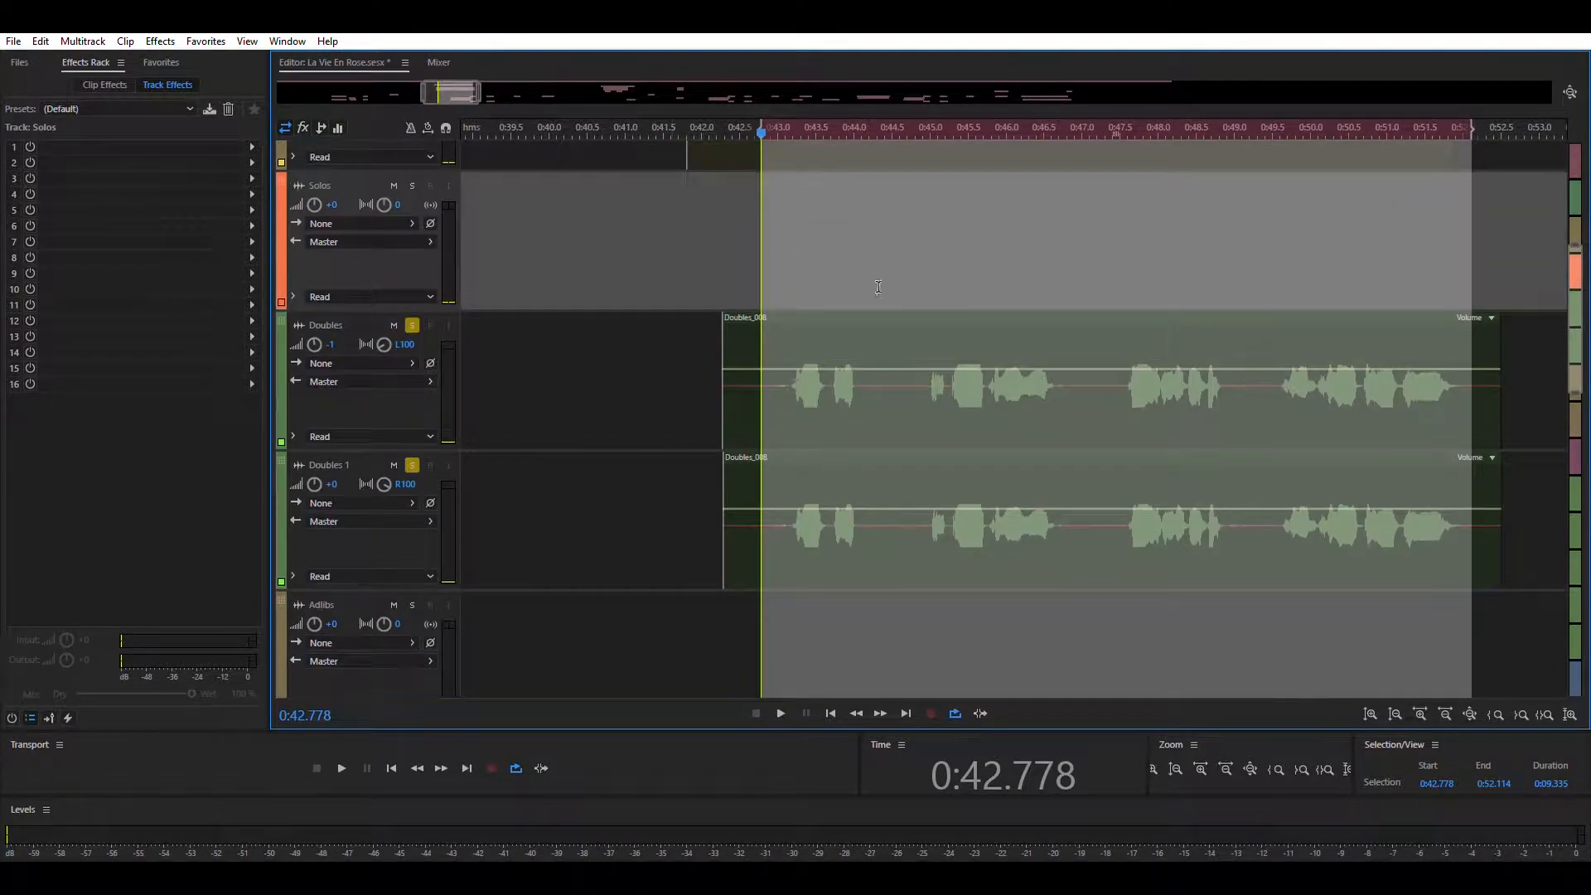
- Select the range 0:42.027 to 0:52.408 and play the soloed Solos, Doubles and harmonies tracks together
scroll(401, 319, "down", 5)
scroll(413, 323, "up", 5)
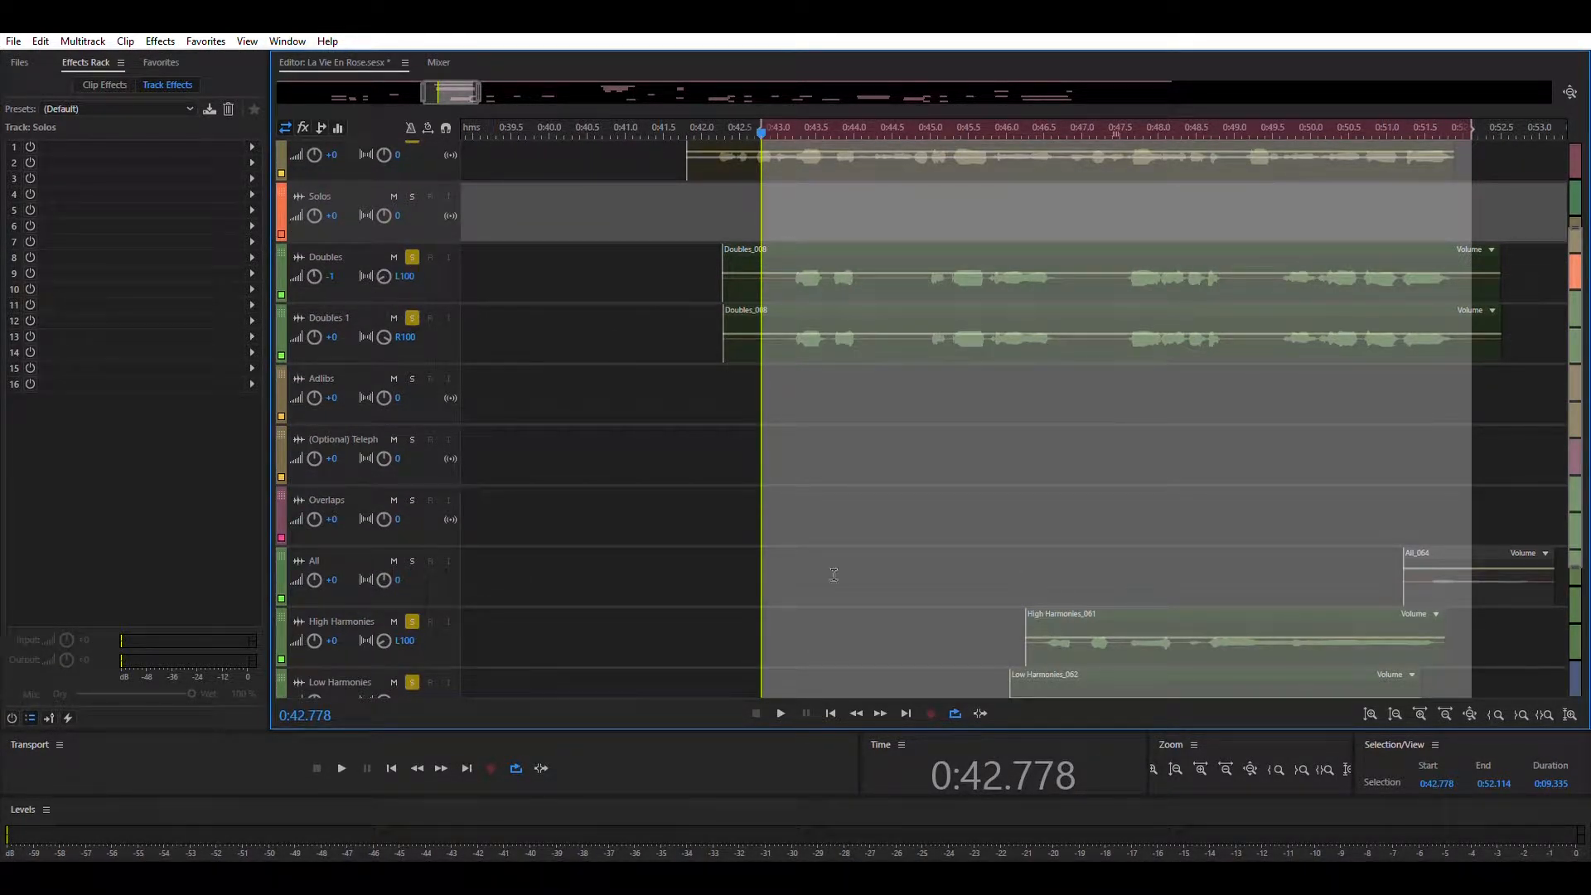
left_click_drag(1584, 232, 1584, 198)
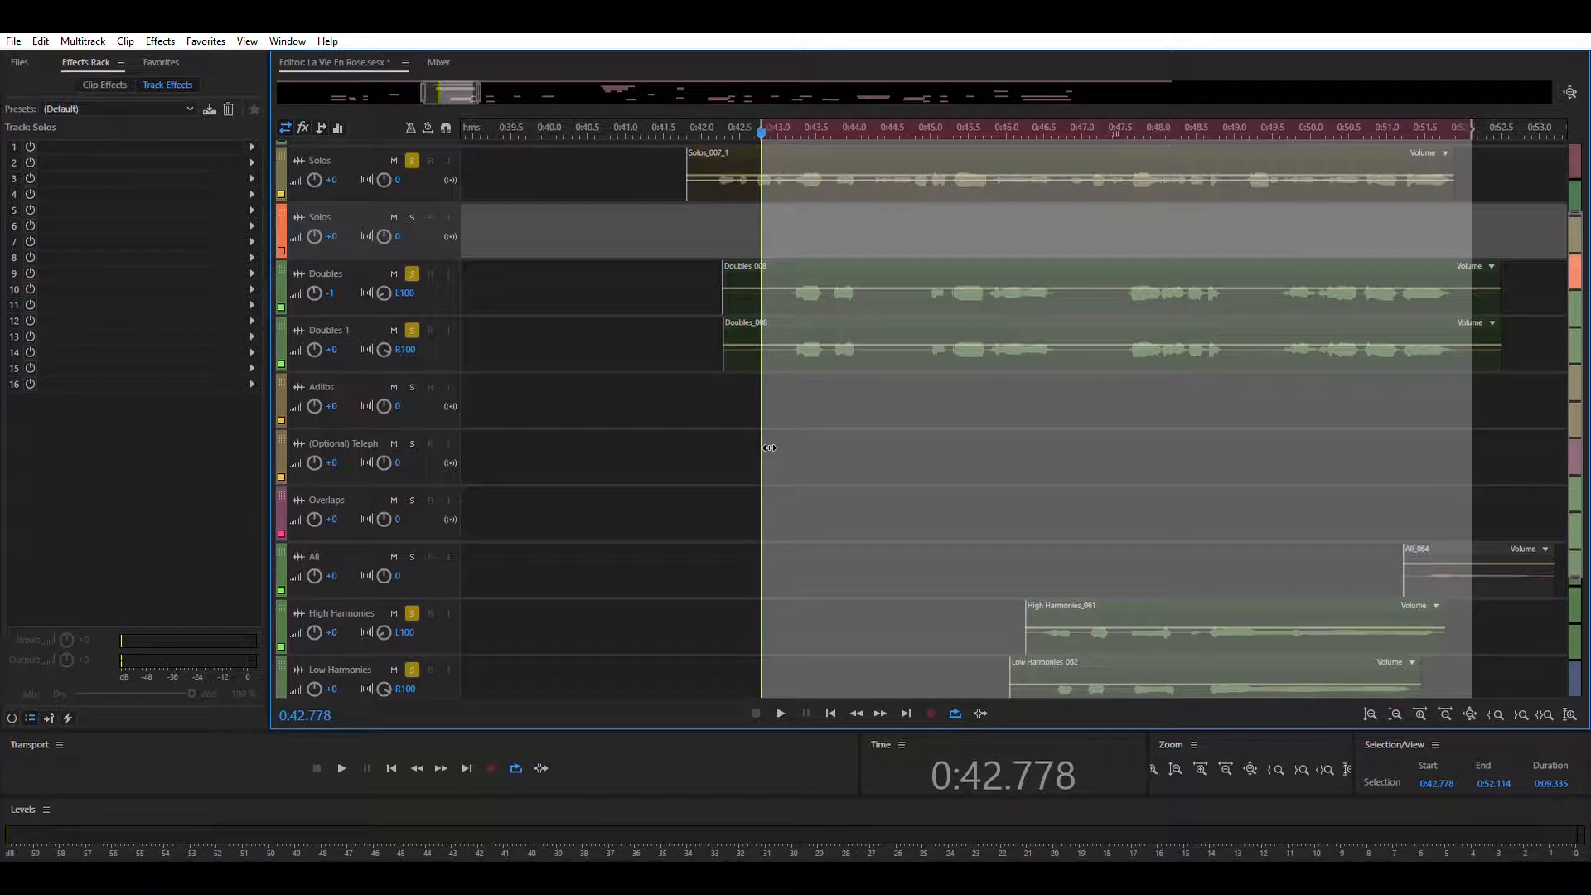
left_click_drag(705, 218, 1494, 399)
key("space")
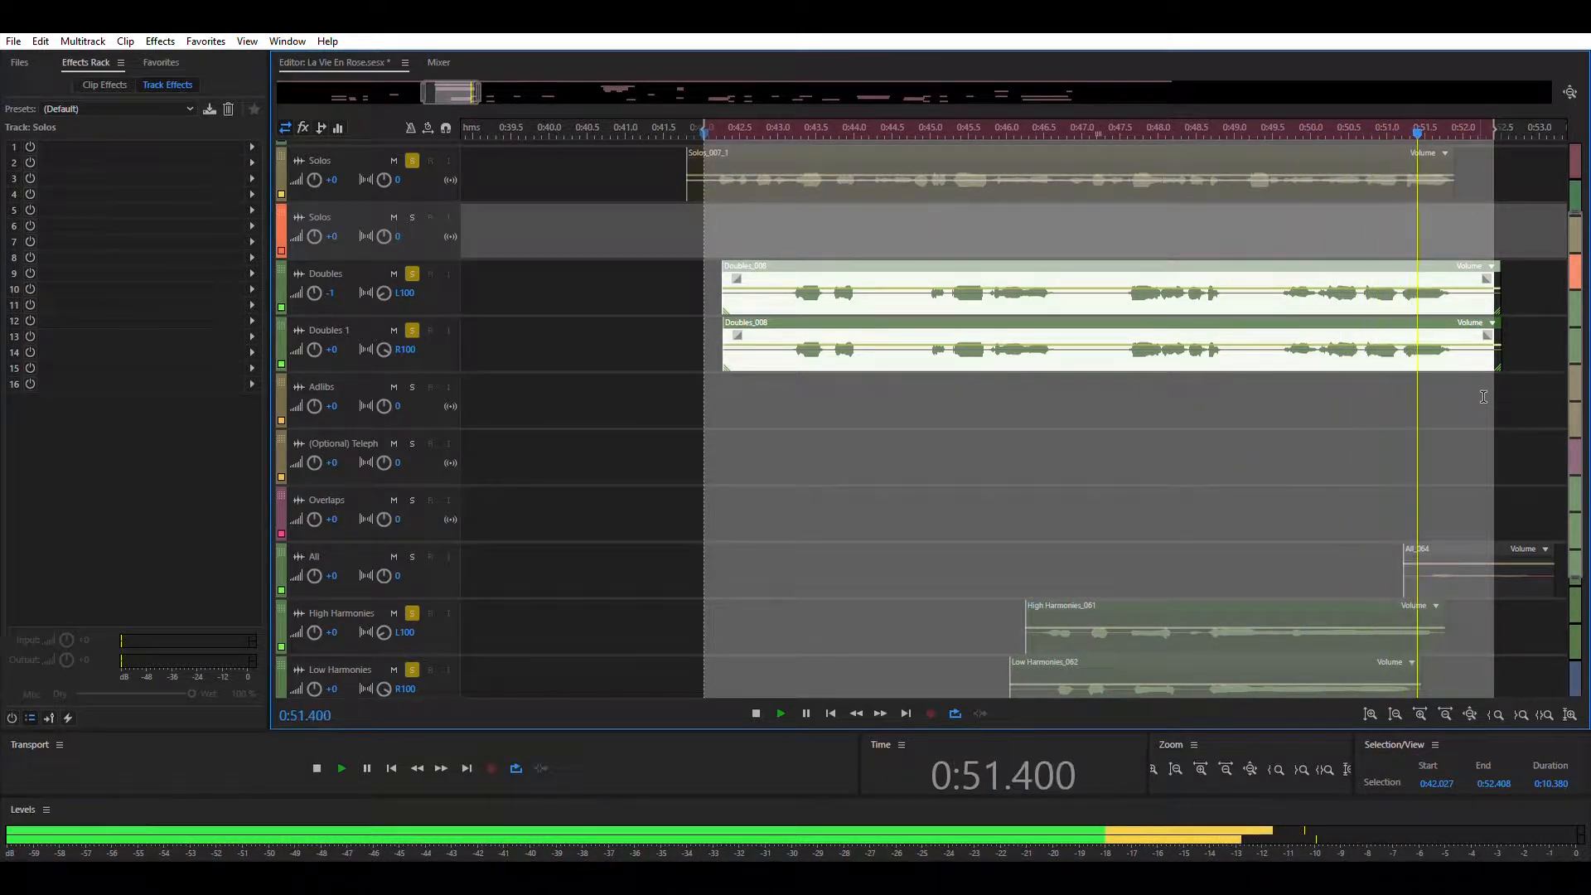
key("space")
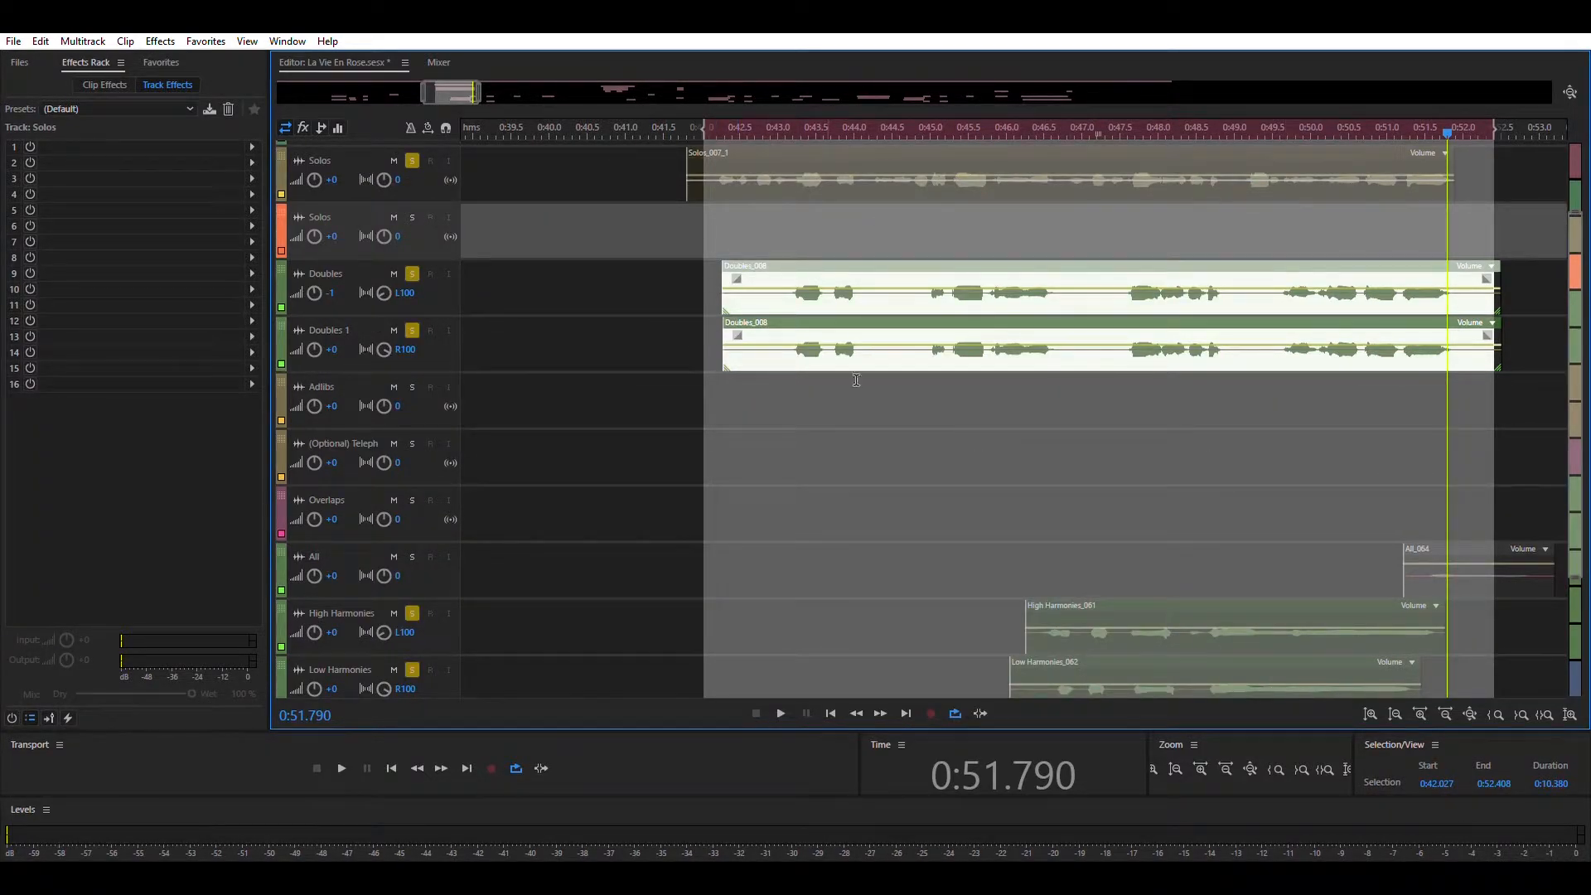
- Select the time range from 0:41.516 to 0:46.685 across the opening of the solo and doubles clips
left_click(1110, 370)
left_click_drag(1106, 396, 870, 390)
left_click(801, 398)
left_click_drag(665, 377, 1059, 375)
- Unsolo the High Harmonies and Low Harmonies tracks and play the solo with its doubles over the selected range
left_click(412, 613)
left_click(411, 669)
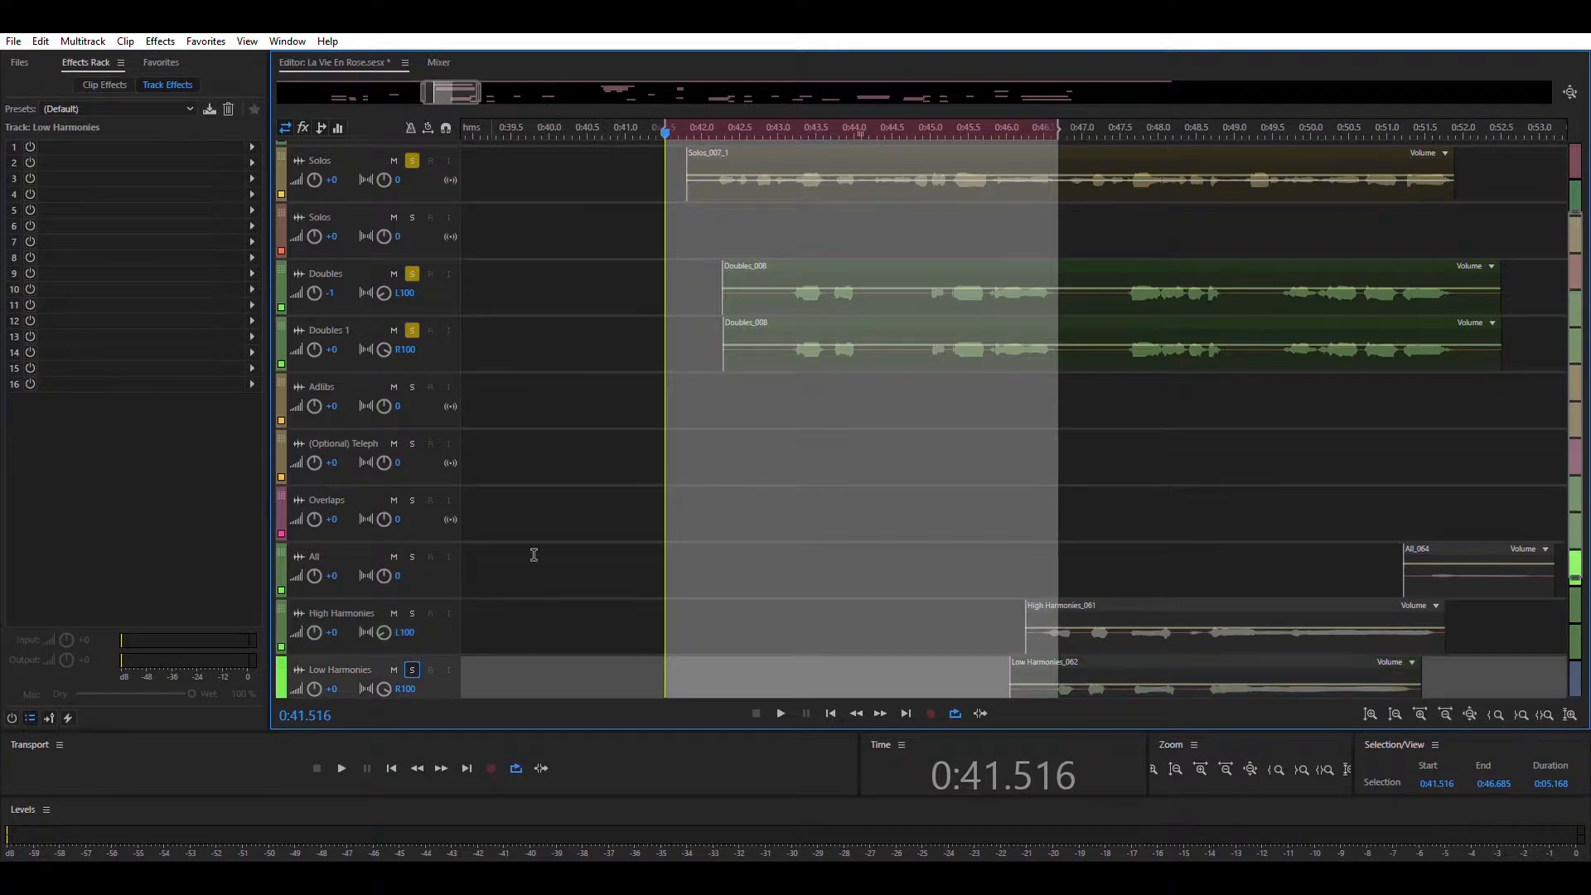
key("space")
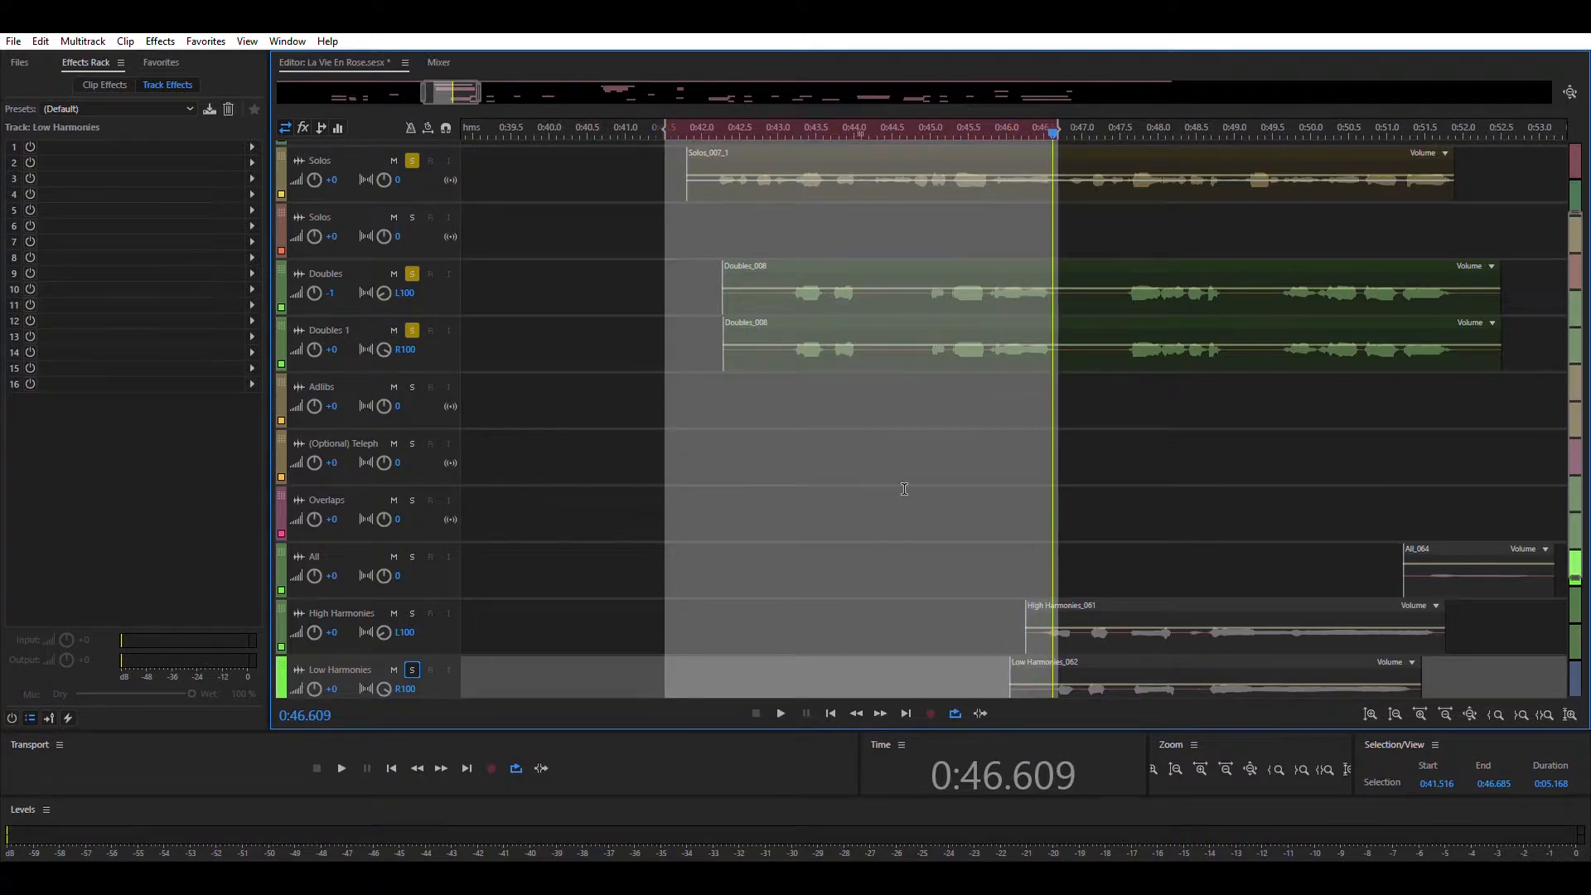
- Solo the High Harmonies and Low Harmonies tracks and play them with the soloed Solos and Doubles from 0:44.737
left_click(412, 613)
left_click(412, 670)
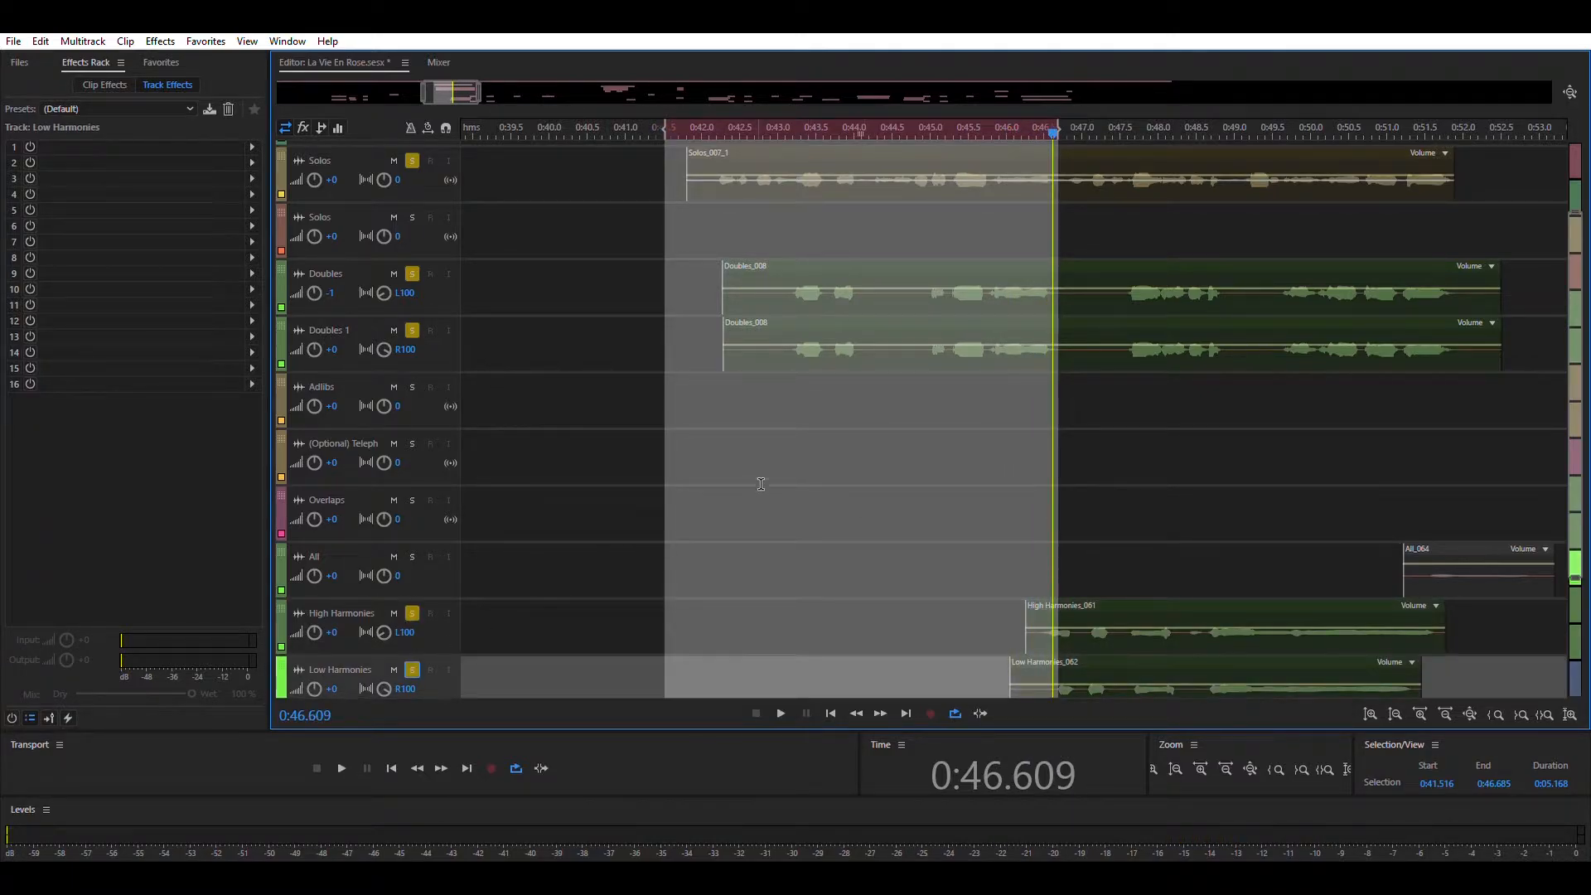
left_click(911, 386)
key("space")
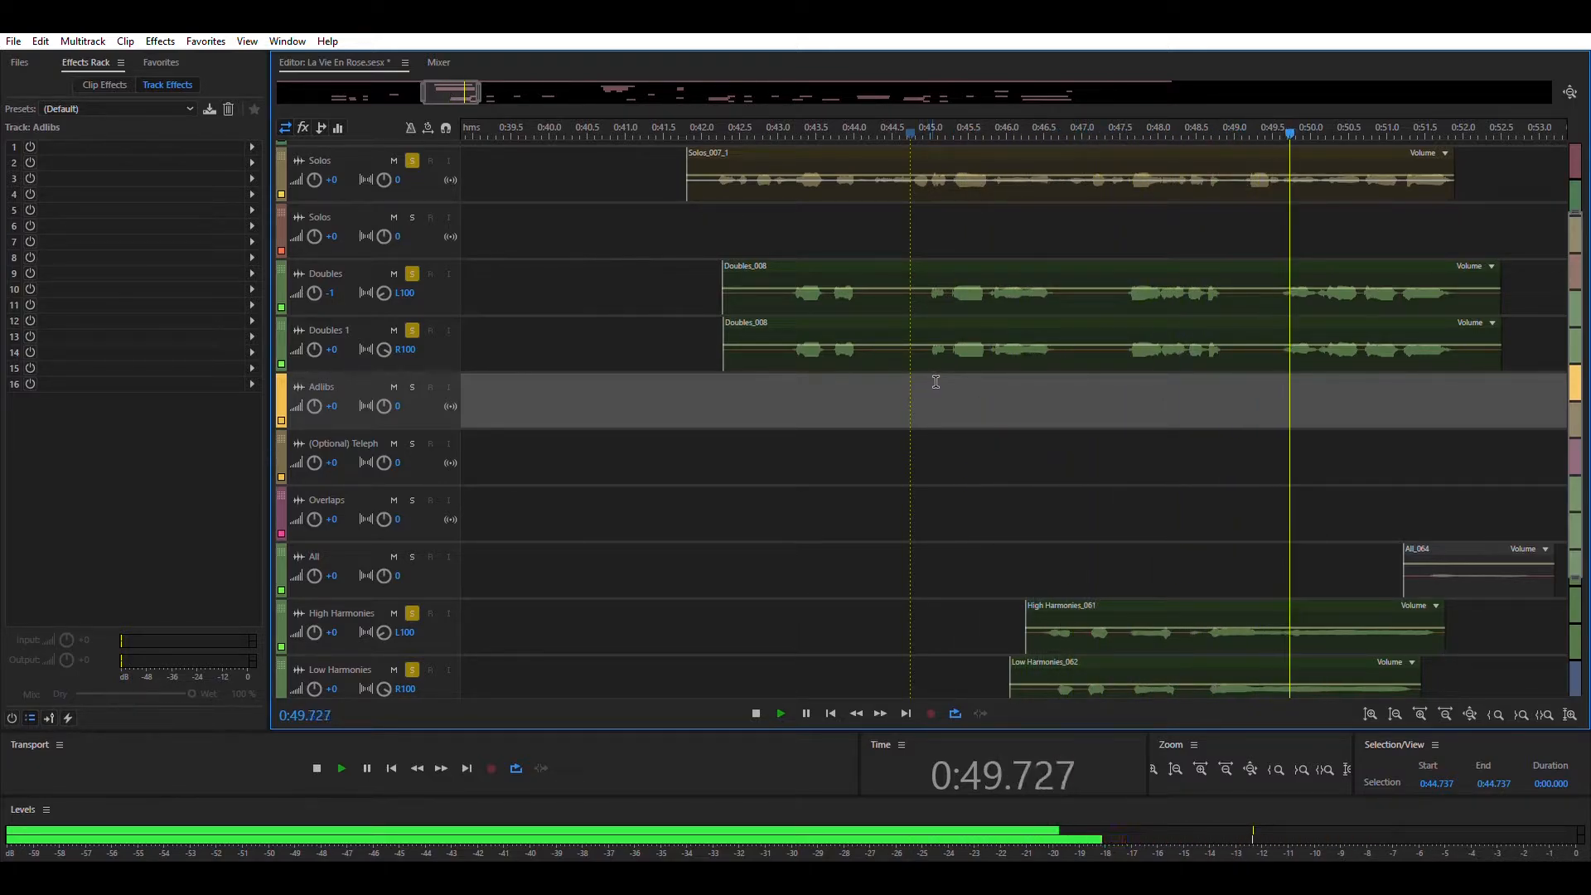
key("space")
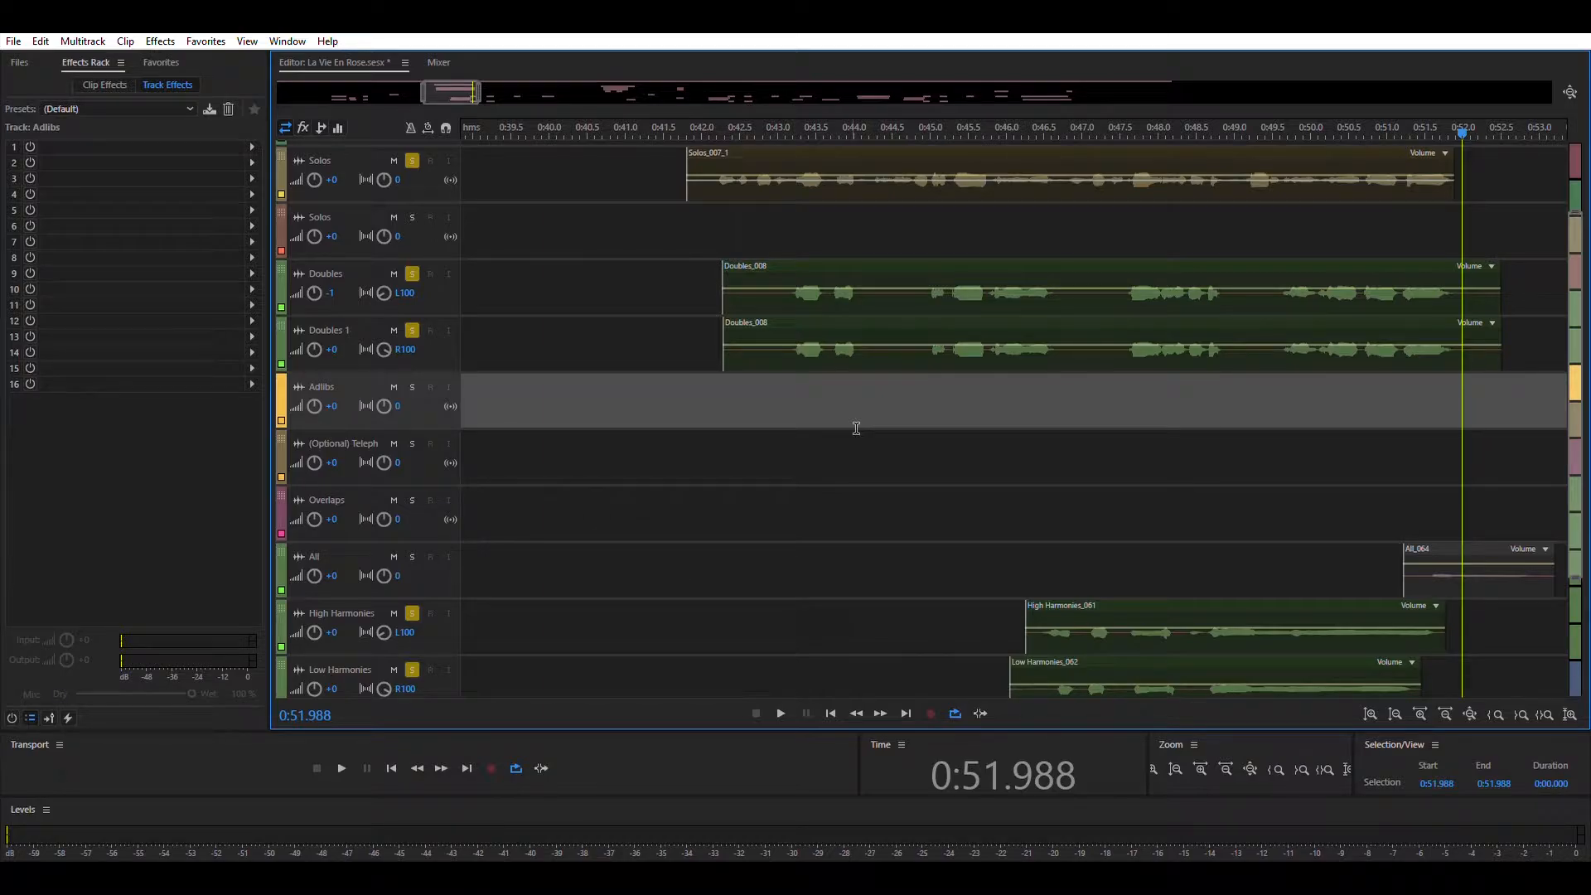
- Unsolo the harmonies, doubles and Solos tracks, and mute the Music track
left_click_drag(480, 84, 725, 88)
scroll(709, 410, "down", 3)
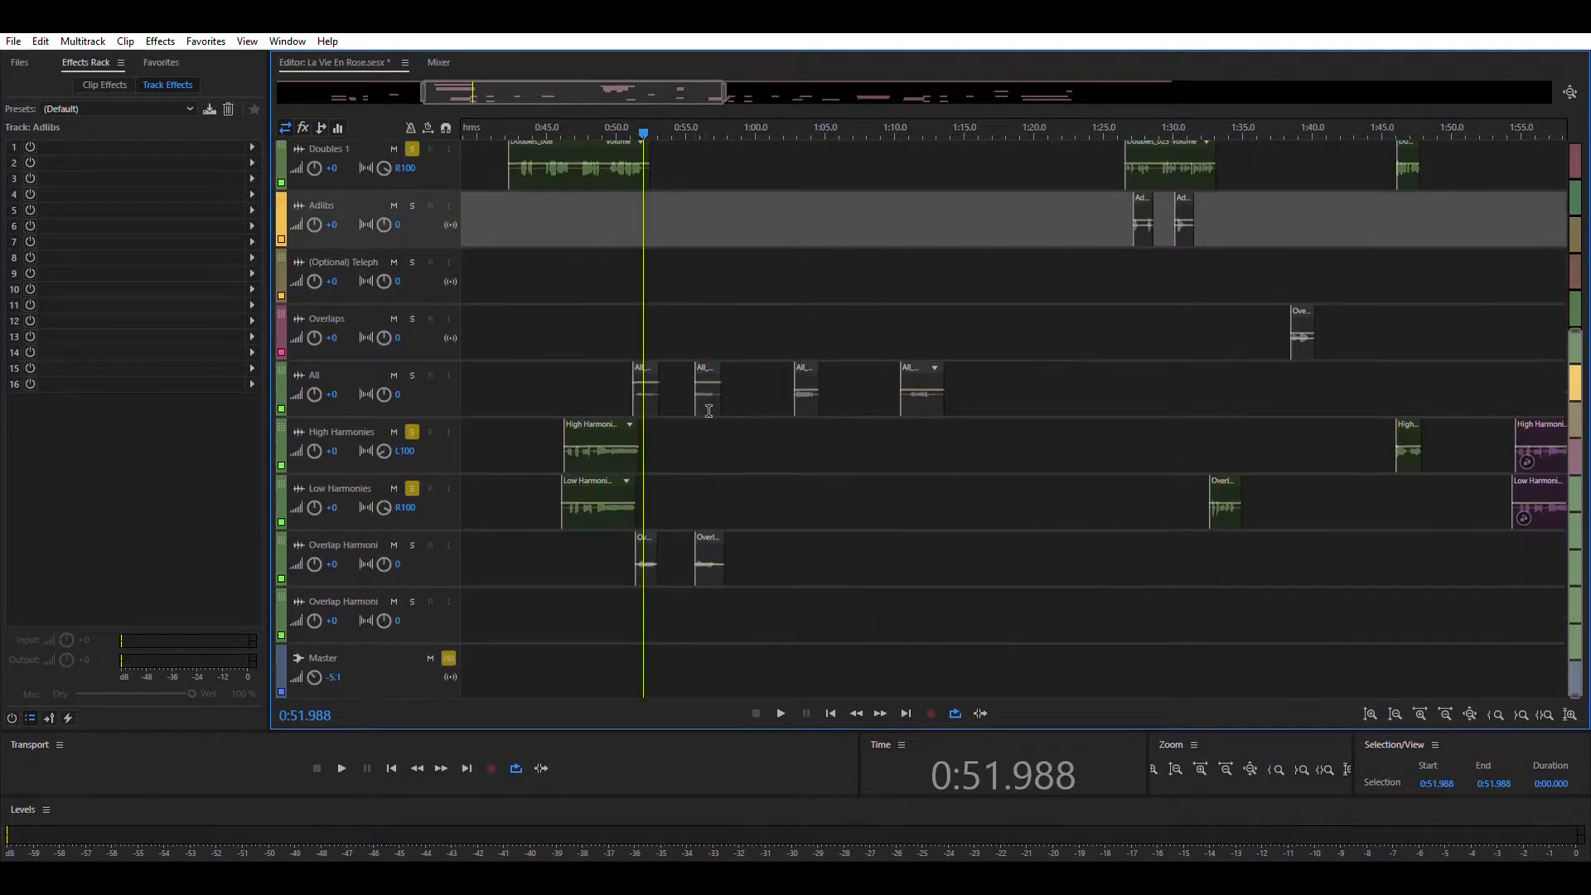
left_click(412, 487)
left_click(412, 432)
scroll(406, 327, "up", 3)
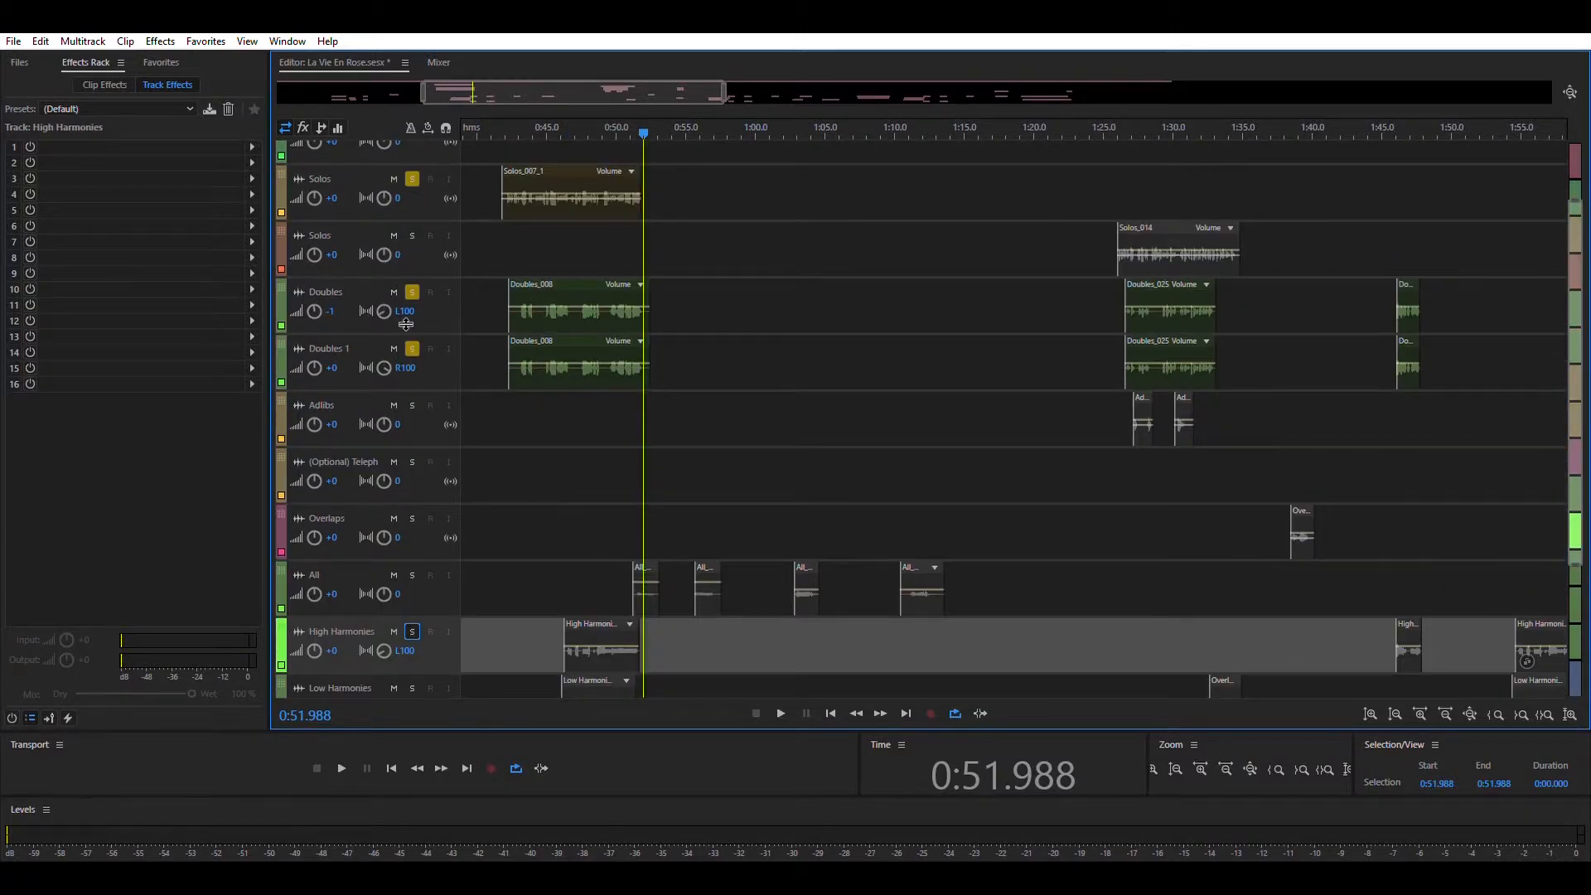
left_click(412, 334)
left_click(412, 293)
left_click(413, 349)
scroll(704, 433, "up", 2)
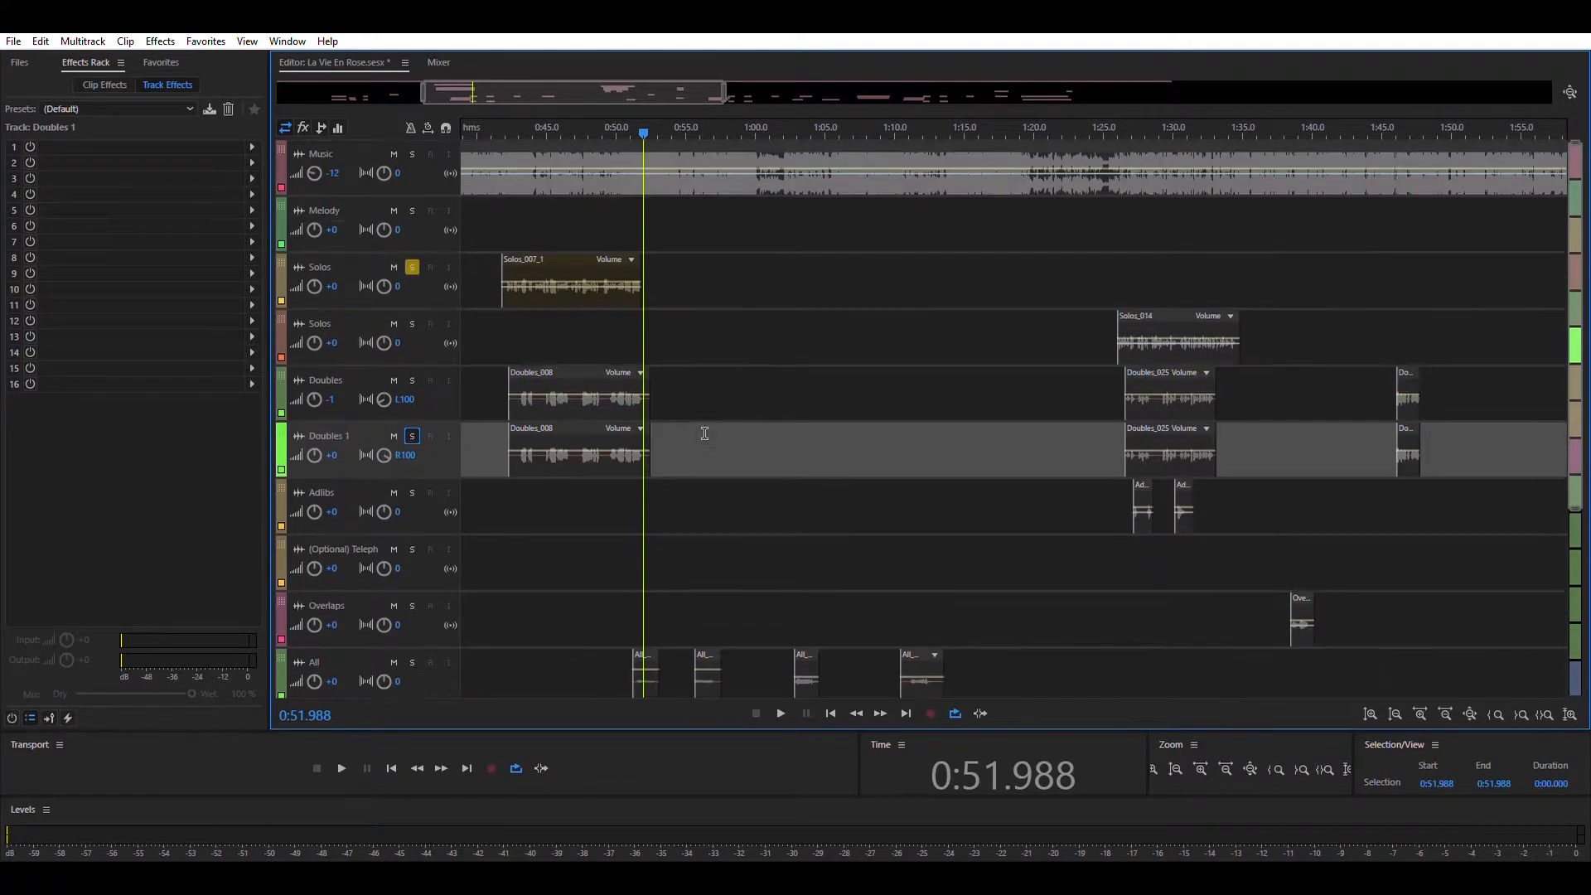
left_click(412, 267)
left_click(394, 154)
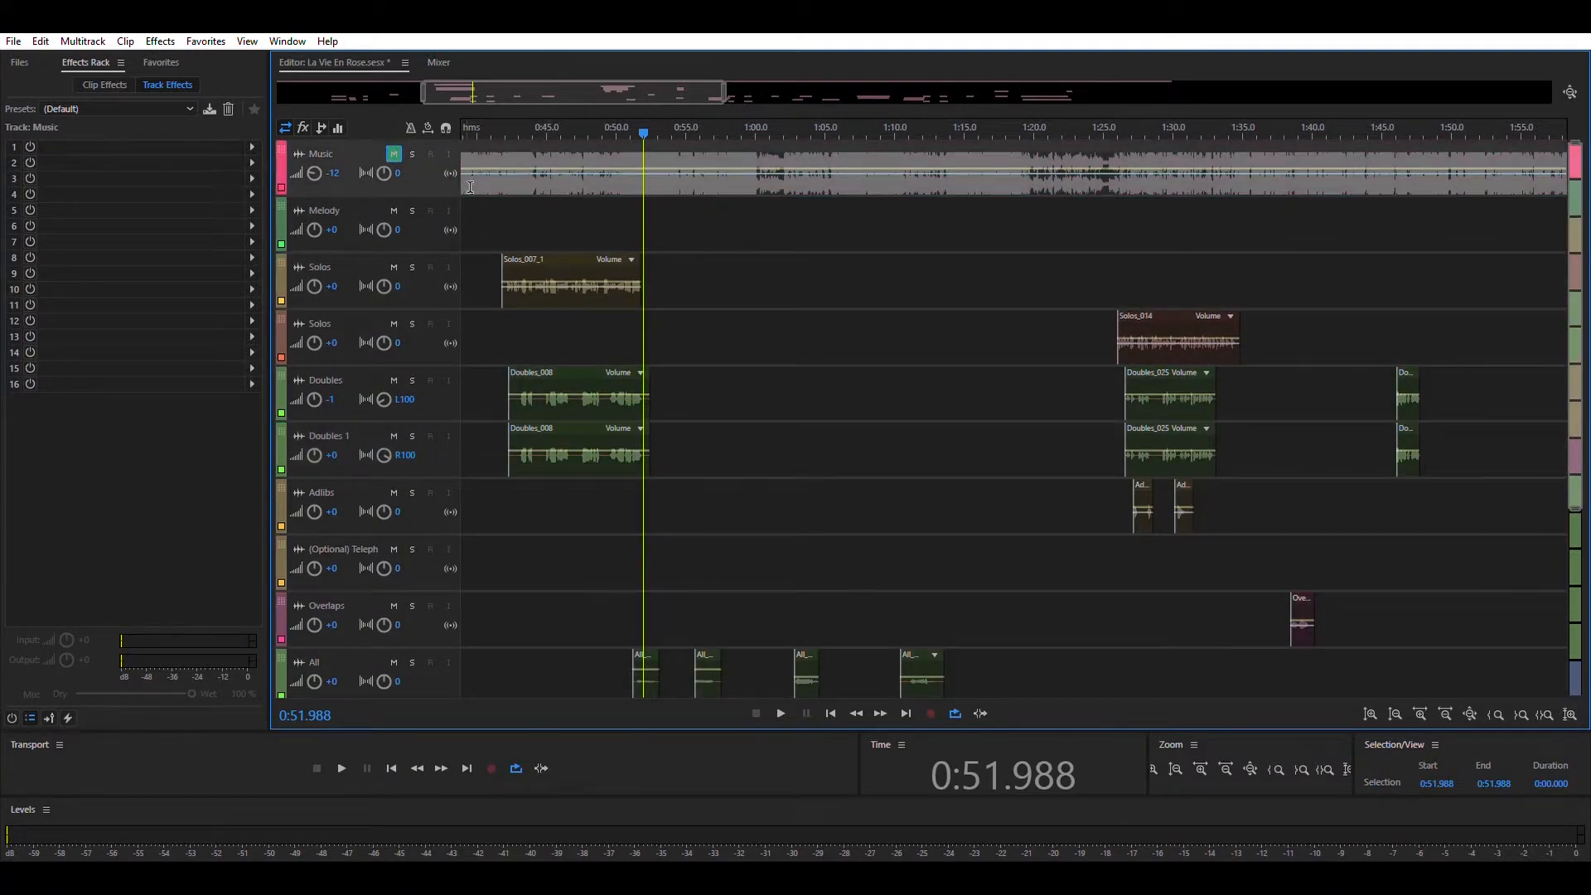
- Play the All track's clip with the overlap harmony beneath it, starting from 0:50.918
scroll(1148, 375, "down", 5)
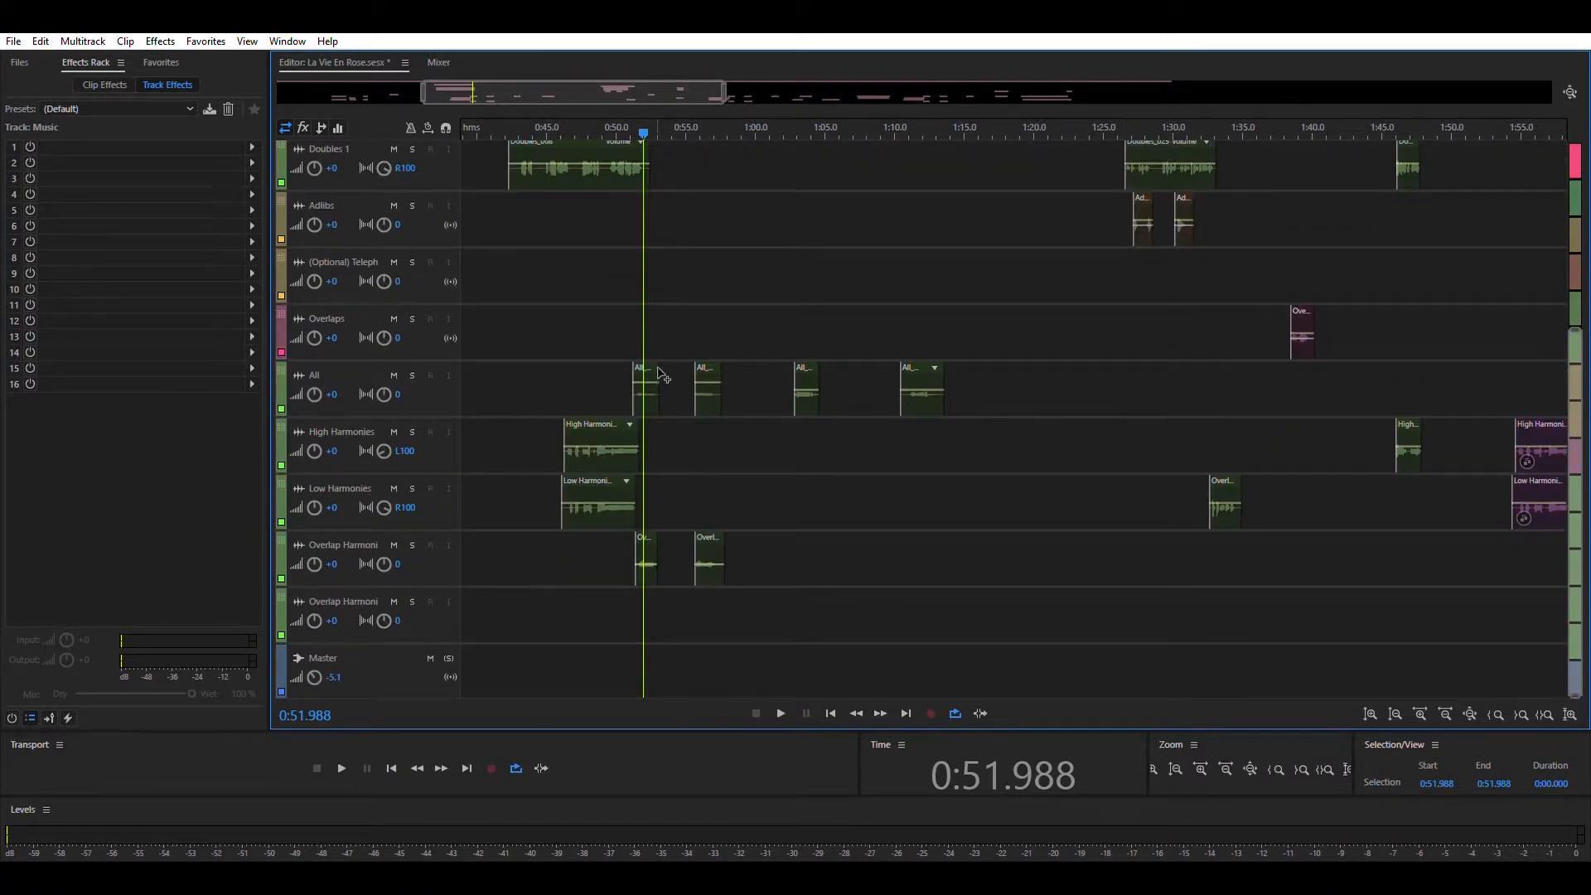
left_click(630, 371)
key("space")
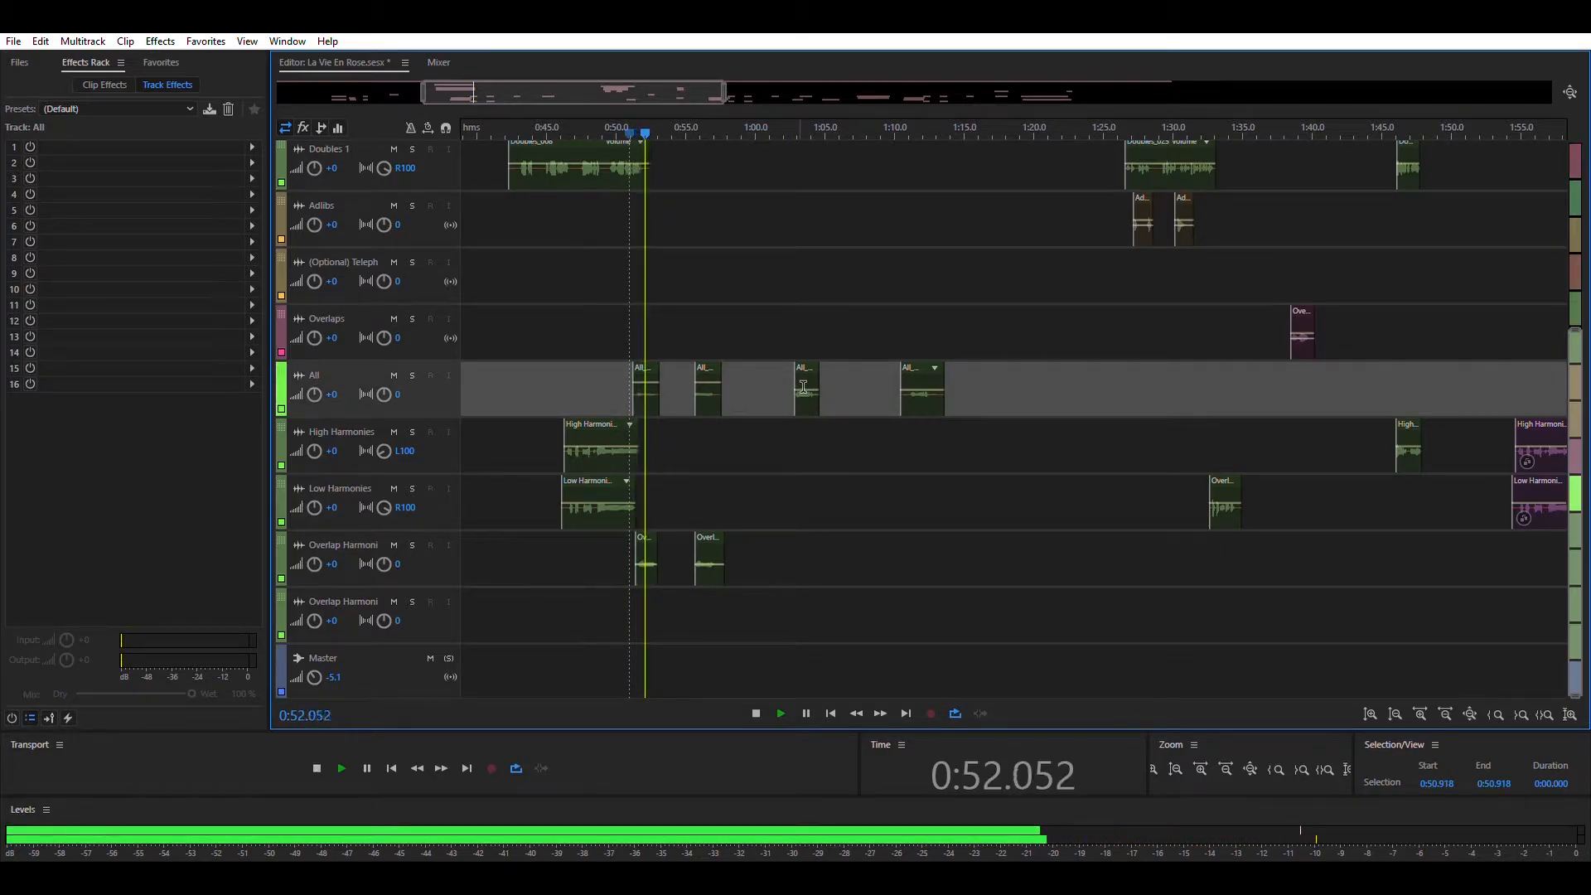
key("space")
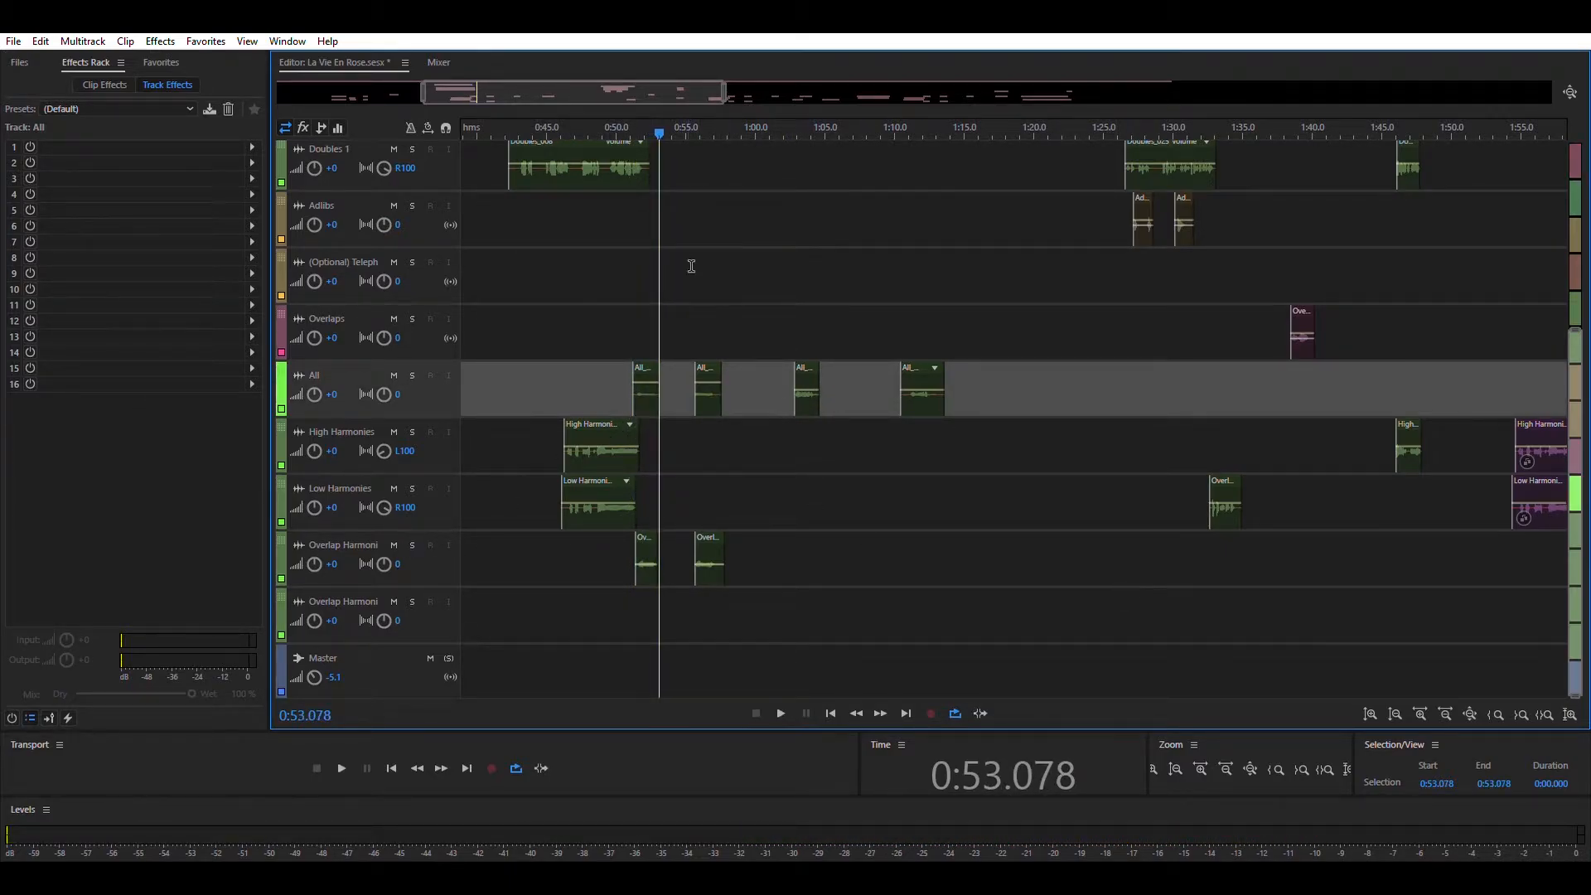
- Play the session's first All and Low Harmonies clips together from 0:14.339
left_click_drag(656, 92, 513, 93)
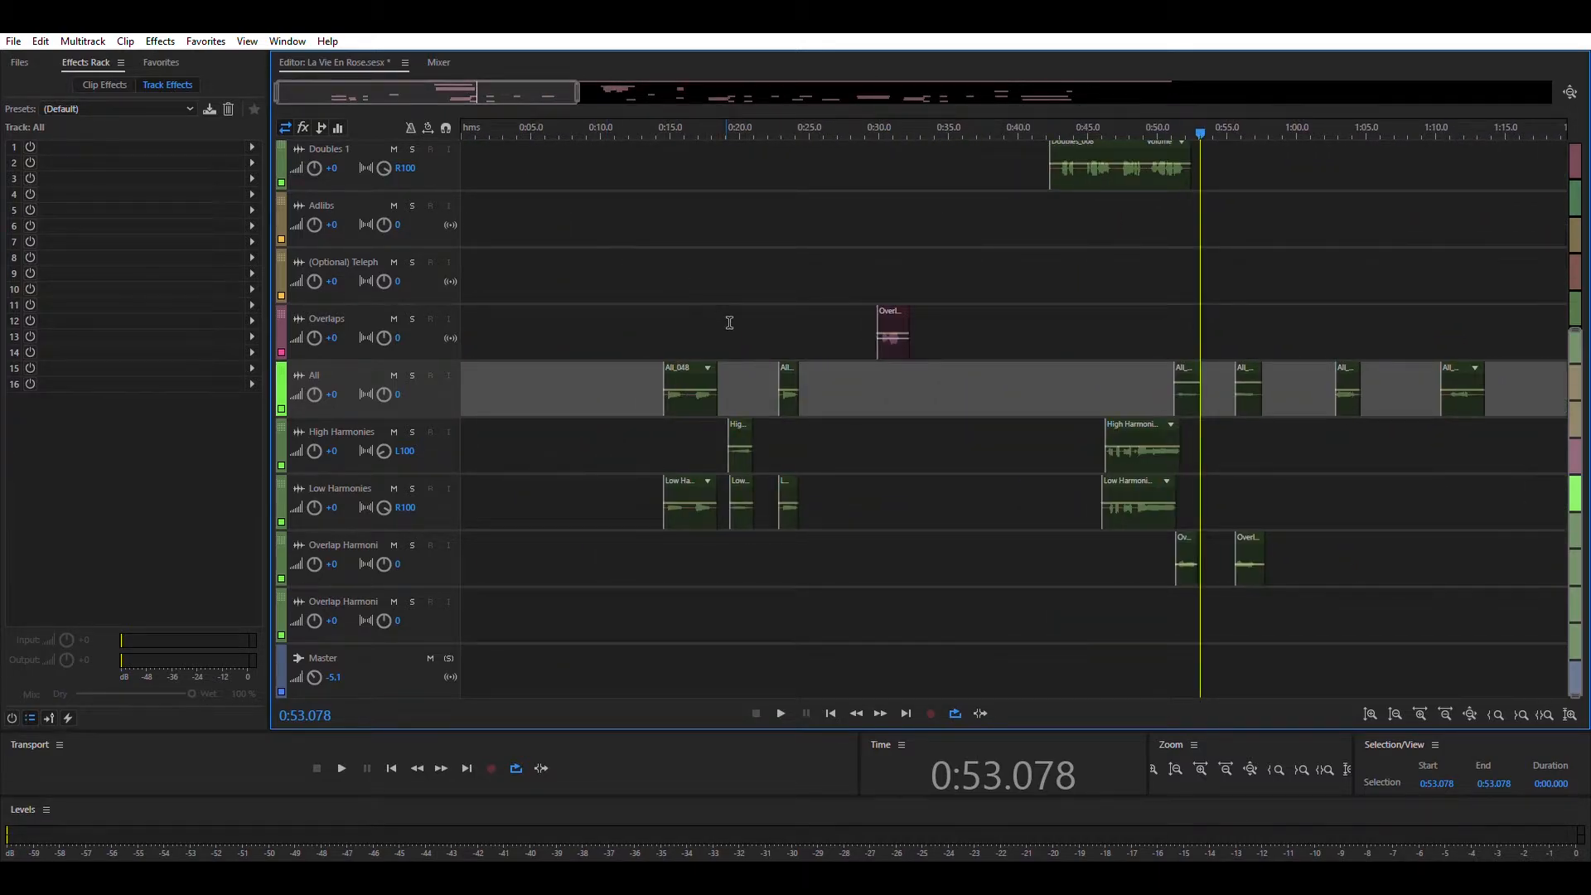
left_click(663, 320)
key("space")
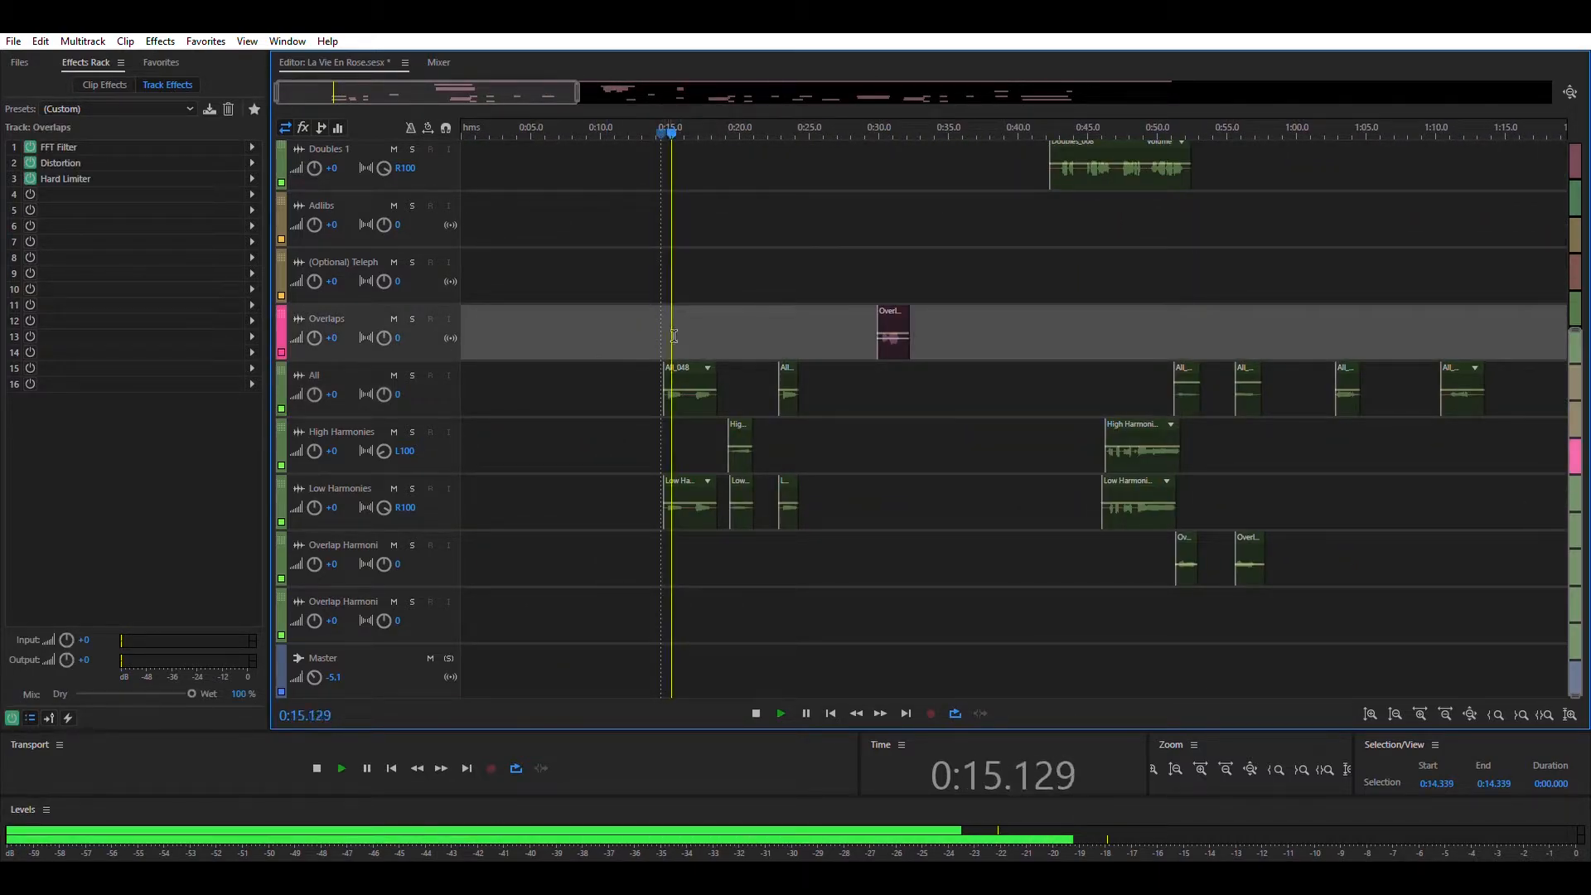
key("space")
- Try moving the first two All clips onto the High Harmonies track, play the result, and undo both moves
left_click_drag(696, 383, 696, 441)
left_click_drag(794, 388, 794, 444)
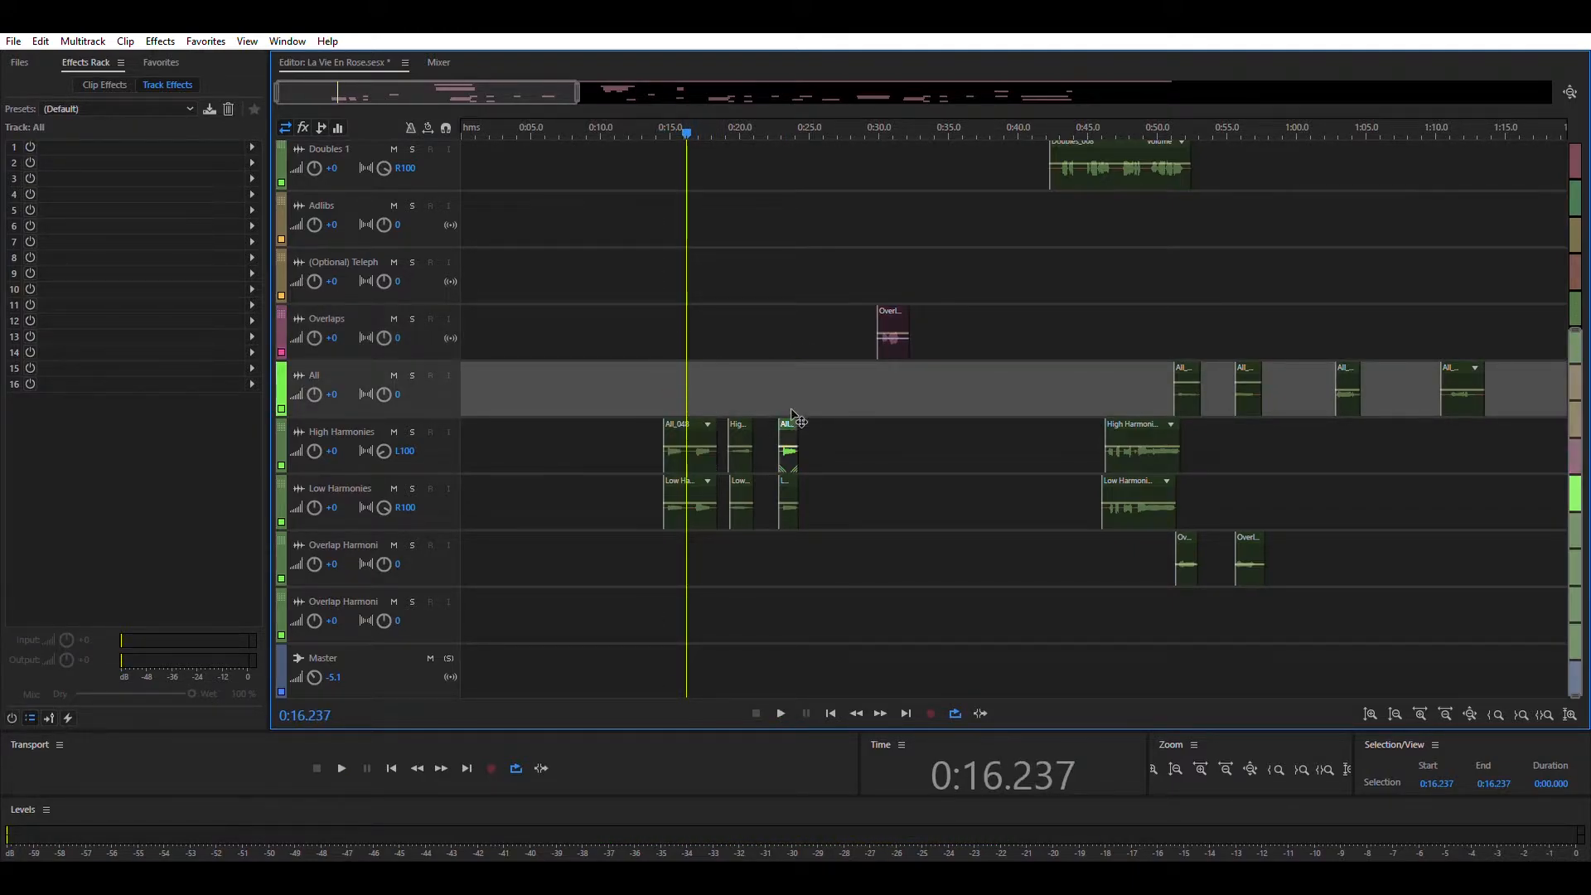
left_click(674, 387)
key("space")
scroll(657, 387, "up", 3)
scroll(672, 410, "down", 3)
key("space")
key("ctrl+z")
key("ctrl+z")
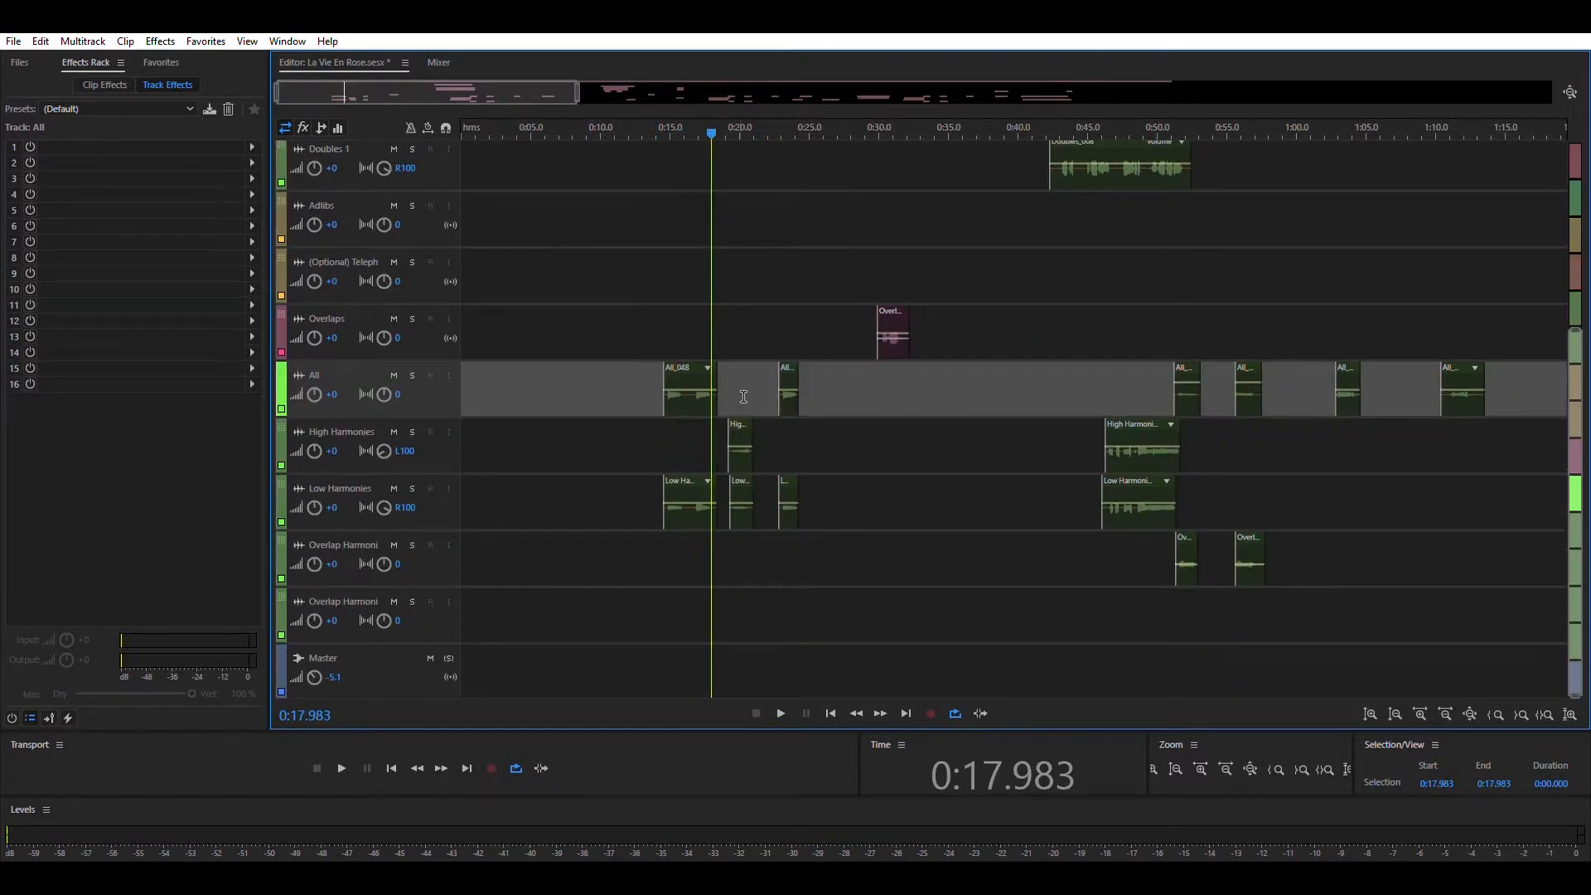
- Select the first two All clips, then the three Low Harmonies clips between 0:09.401 and 0:29.929, and clear the selection
left_click_drag(614, 377, 855, 382)
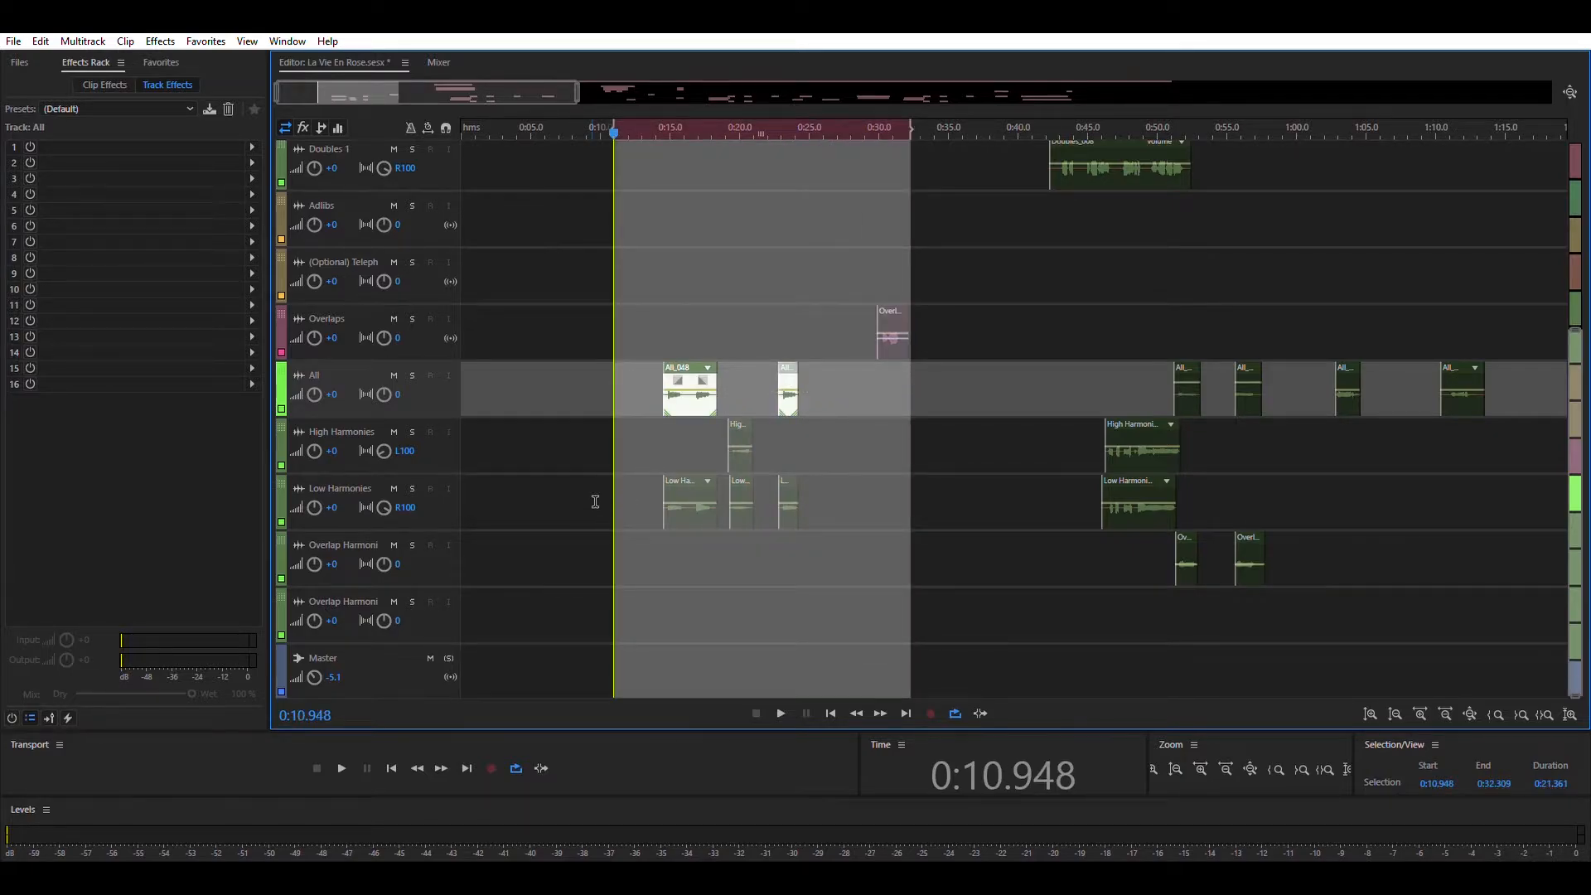
left_click_drag(594, 502, 878, 500)
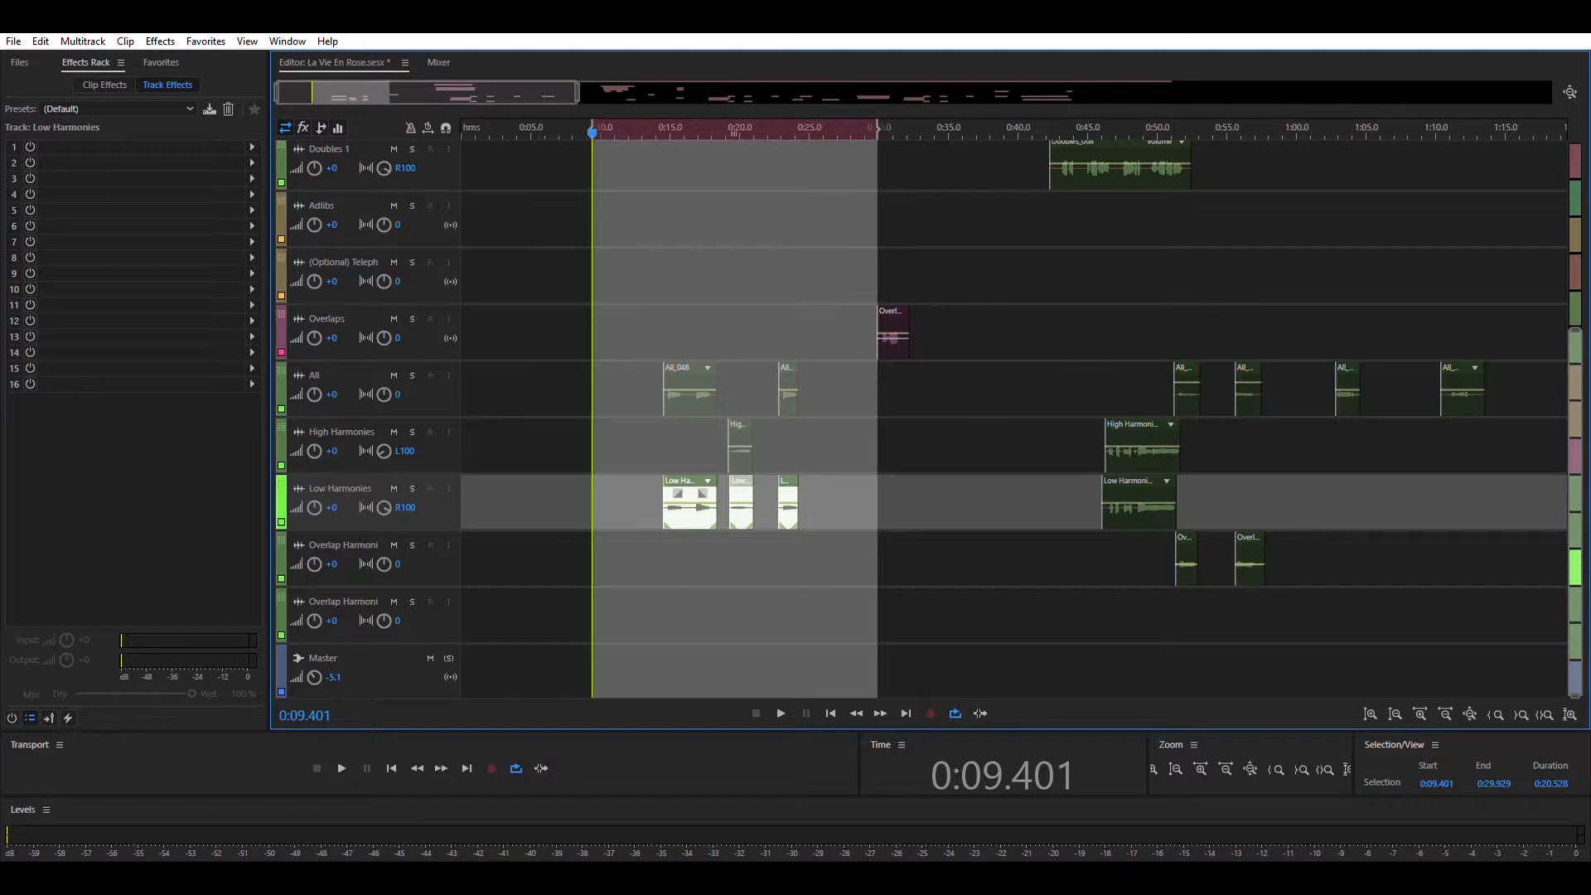
left_click(843, 253)
- Select both Doubles_008 clips over the range 0:39.868 to 0:55.933, review the tracks around them, and clear the selection
left_click_drag(551, 91, 594, 85)
scroll(653, 309, "up", 5)
scroll(874, 448, "down", 3)
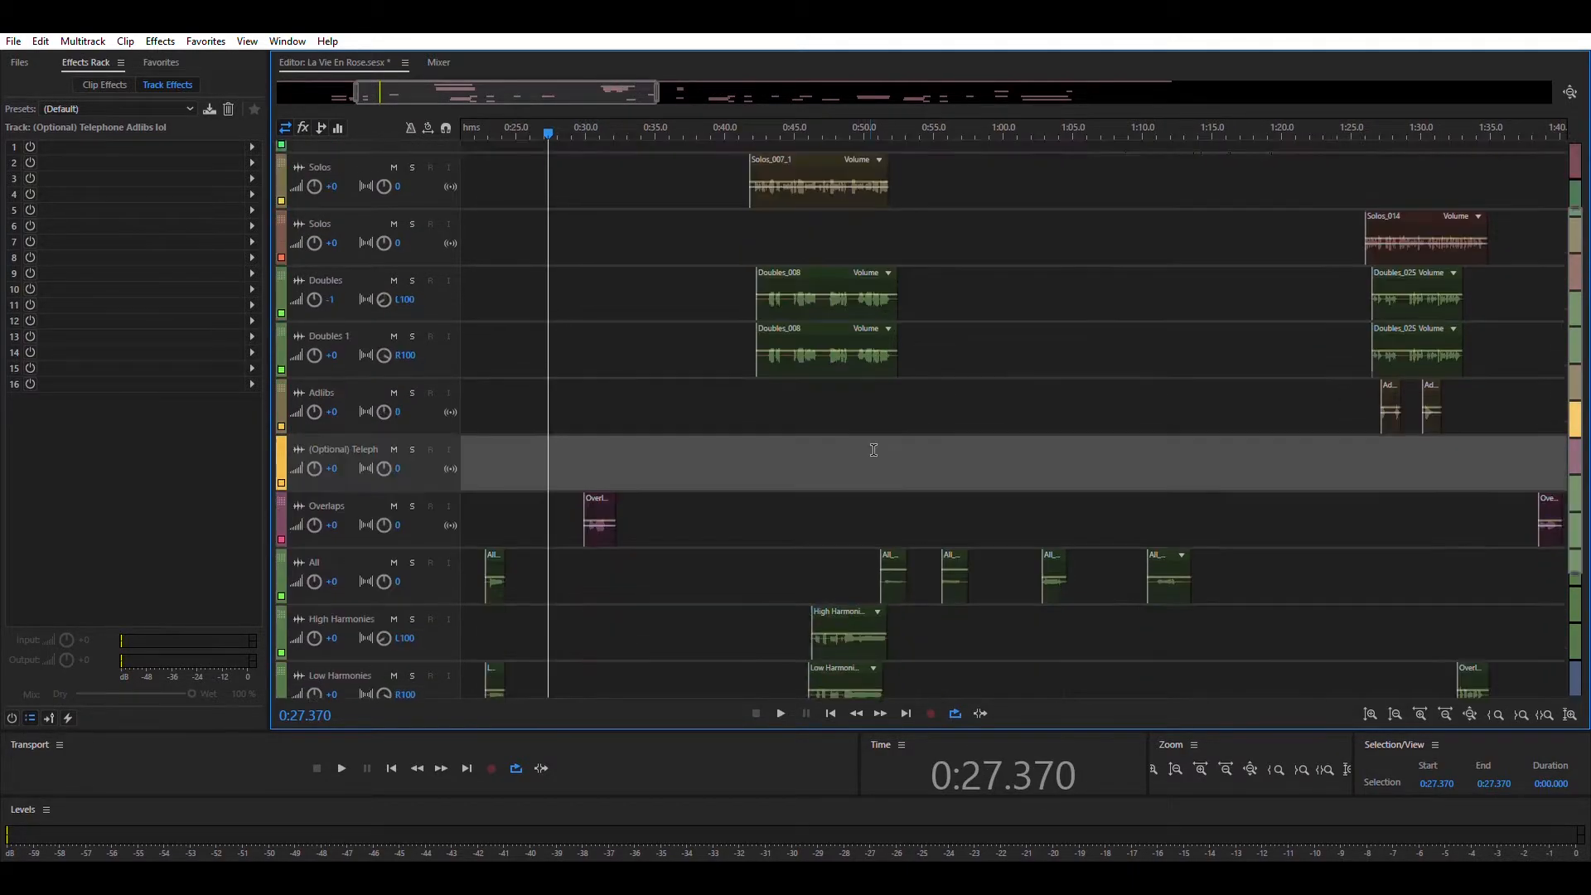
left_click_drag(724, 234, 946, 356)
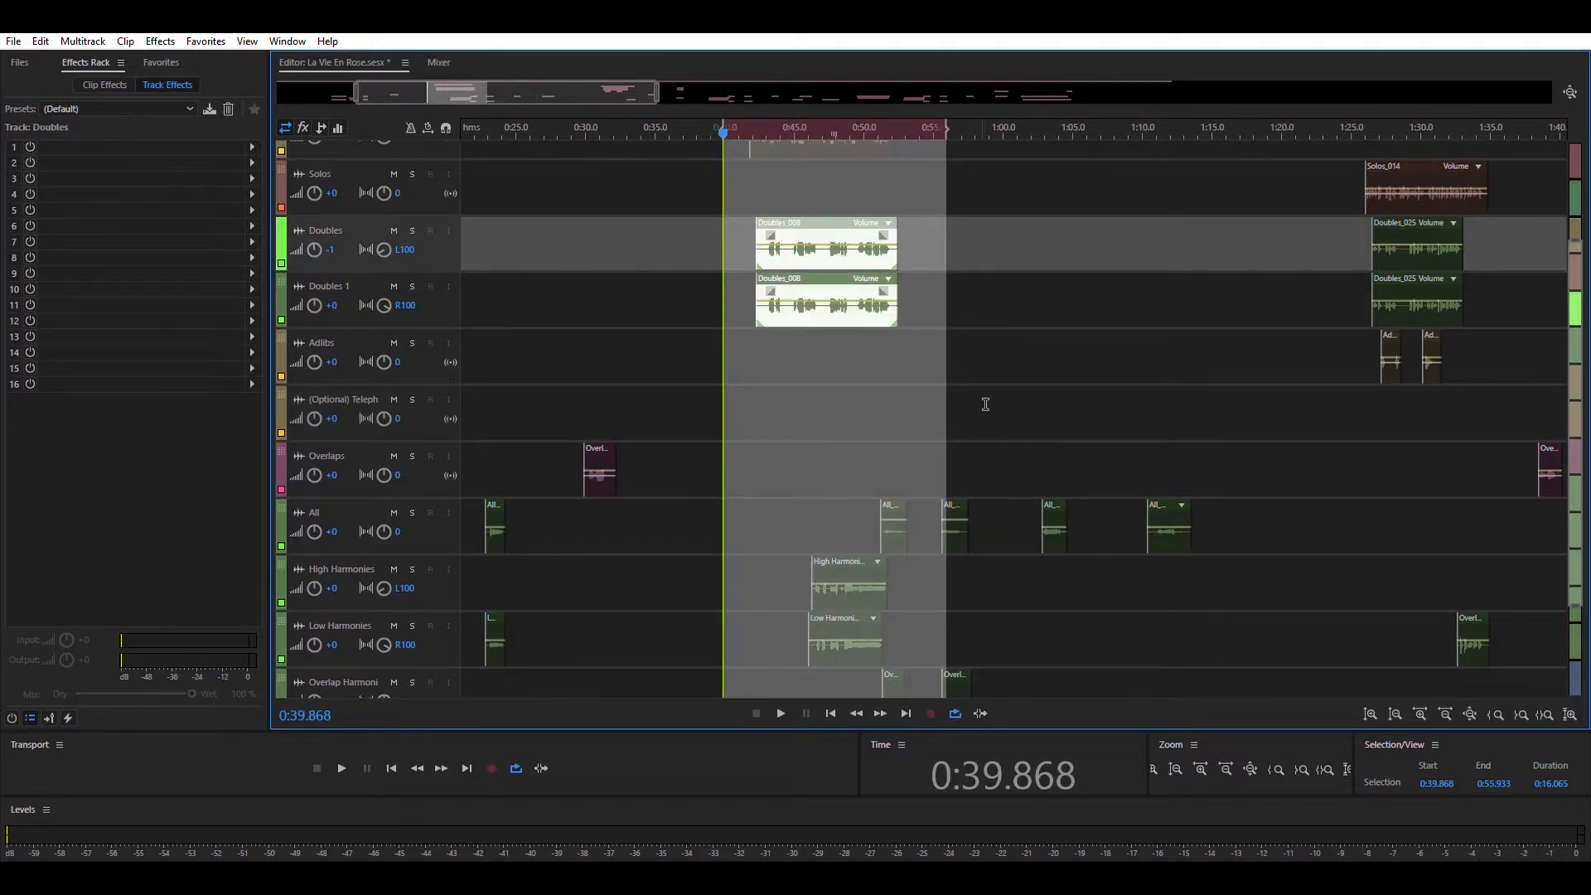
scroll(949, 331, "down", 3)
scroll(953, 307, "up", 4)
left_click(684, 262)
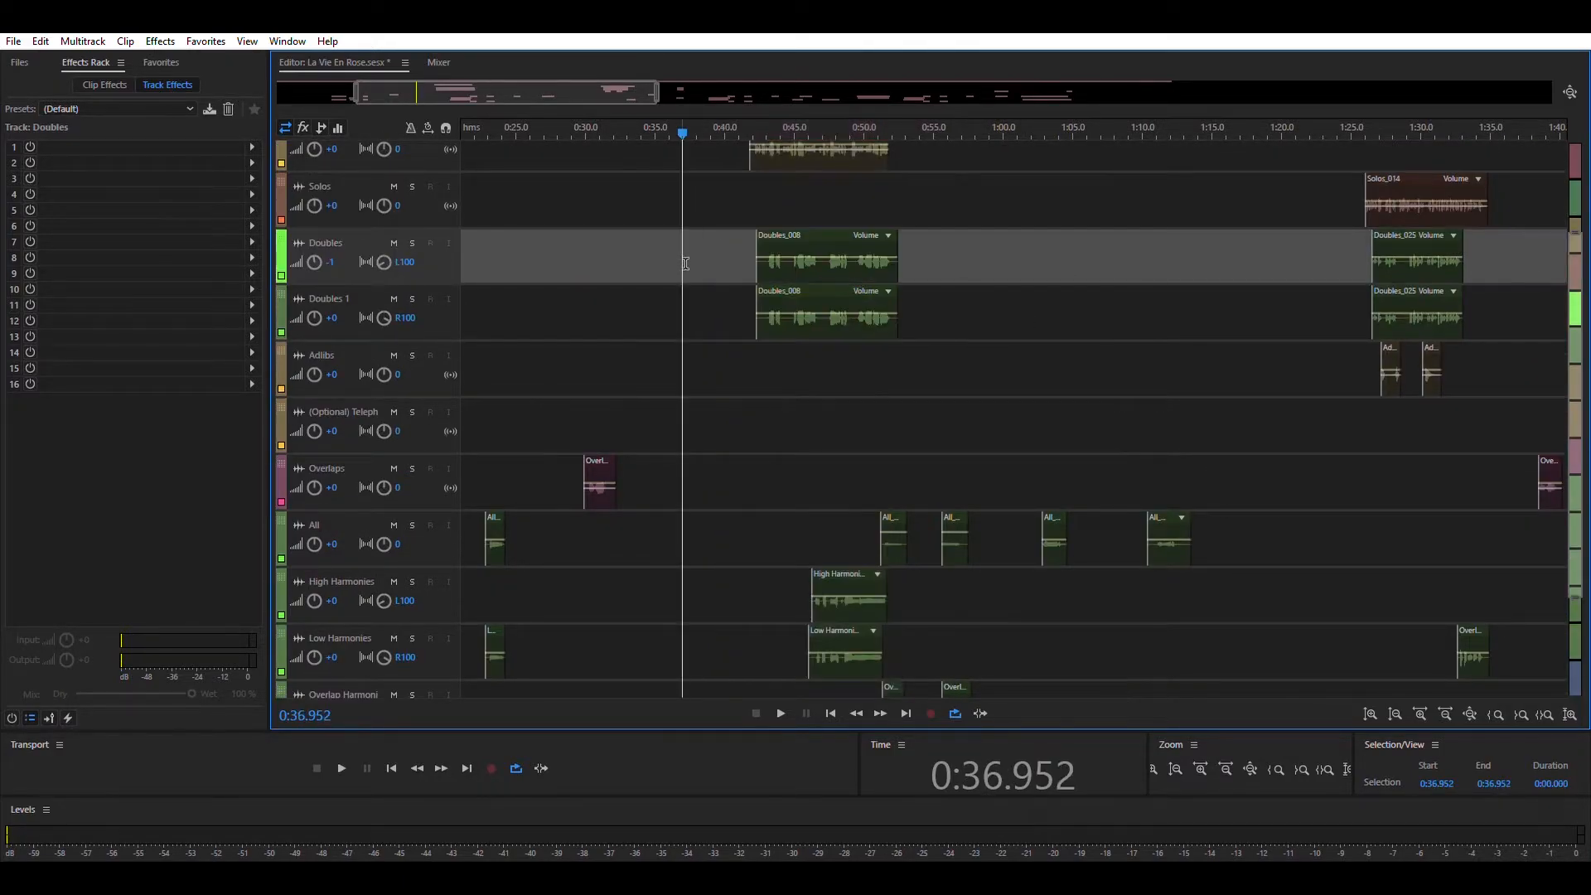
- Select the paired High and Low Harmonies clips over 0:43.854 to 0:56.588, compare them with the doubles, and clear the selection
scroll(780, 546, "down", 3)
left_click_drag(779, 453, 955, 497)
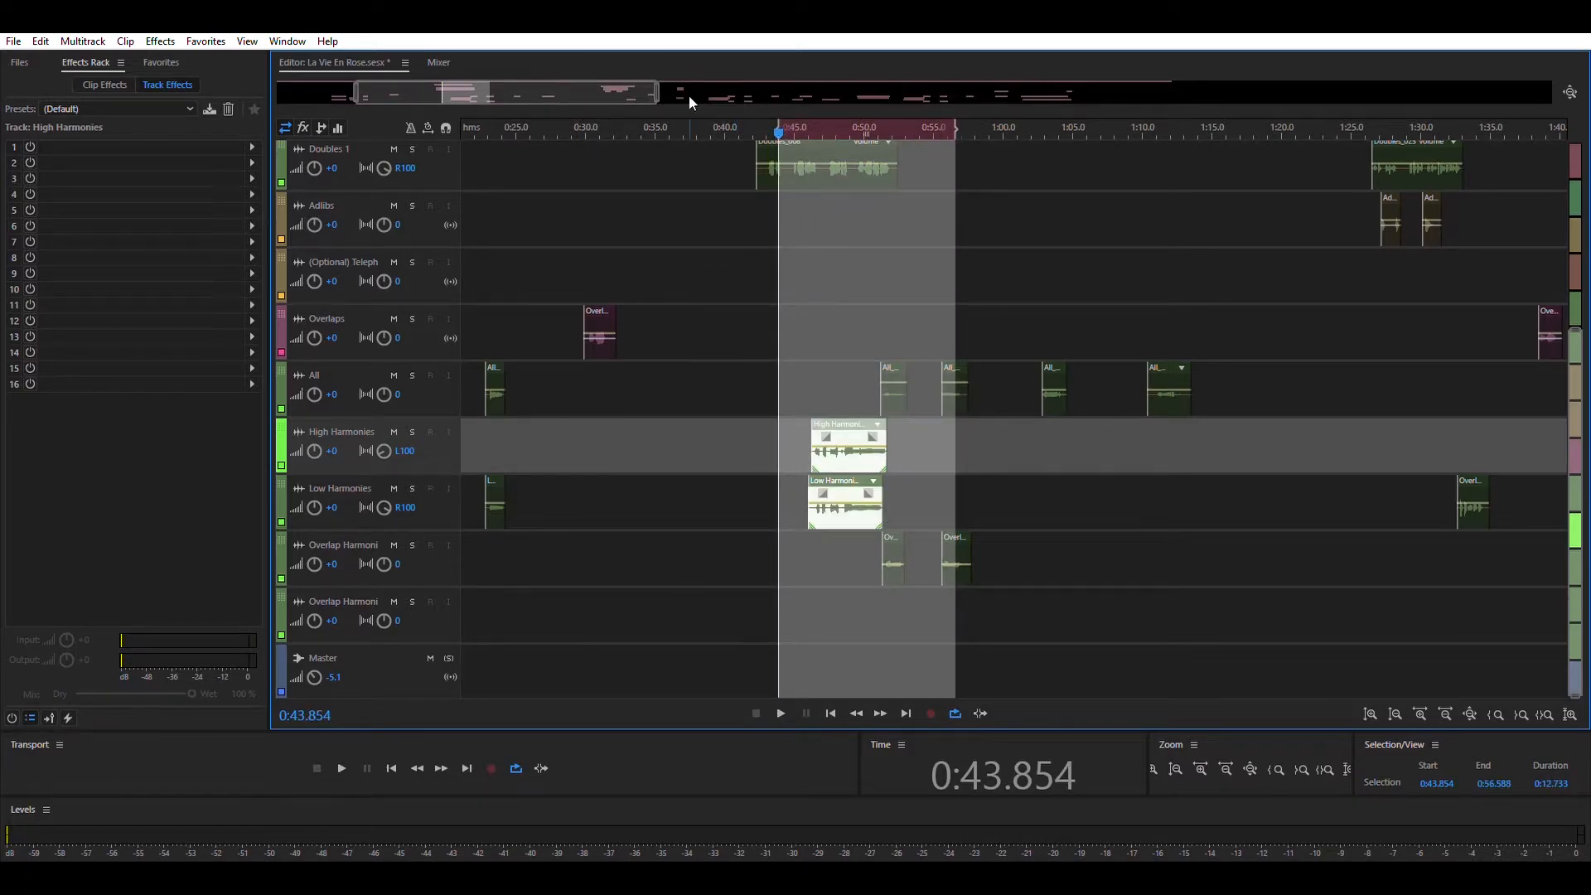
left_click_drag(642, 86, 629, 82)
scroll(872, 250, "up", 4)
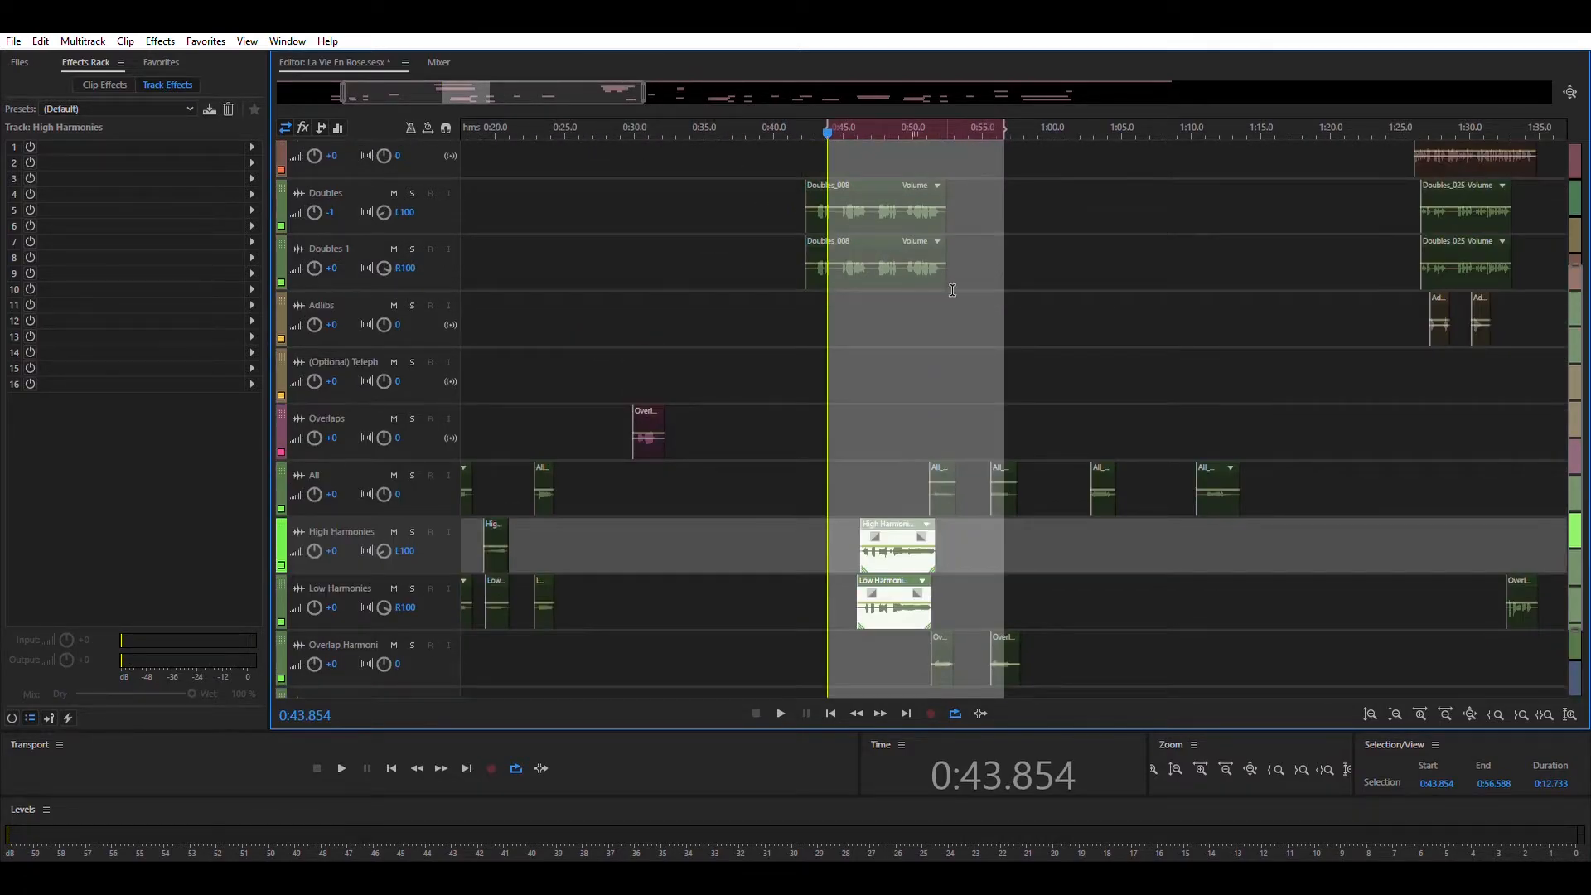
scroll(821, 425, "down", 4)
left_click(821, 425)
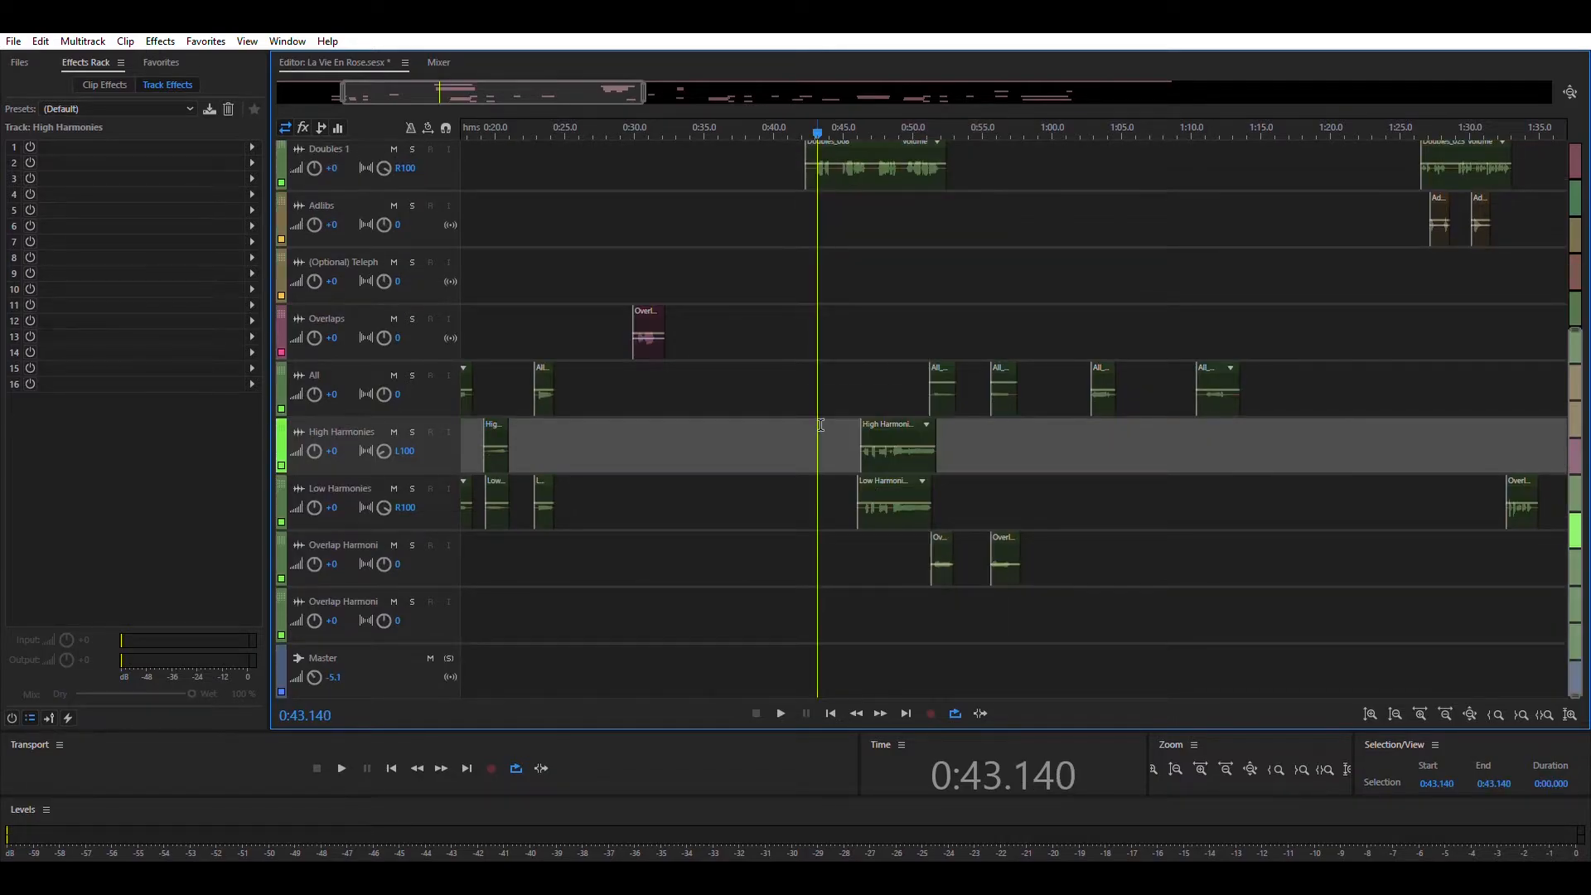
- Play the purple High and Low Harmonies clips from 1:54.378
left_click_drag(638, 91, 778, 91)
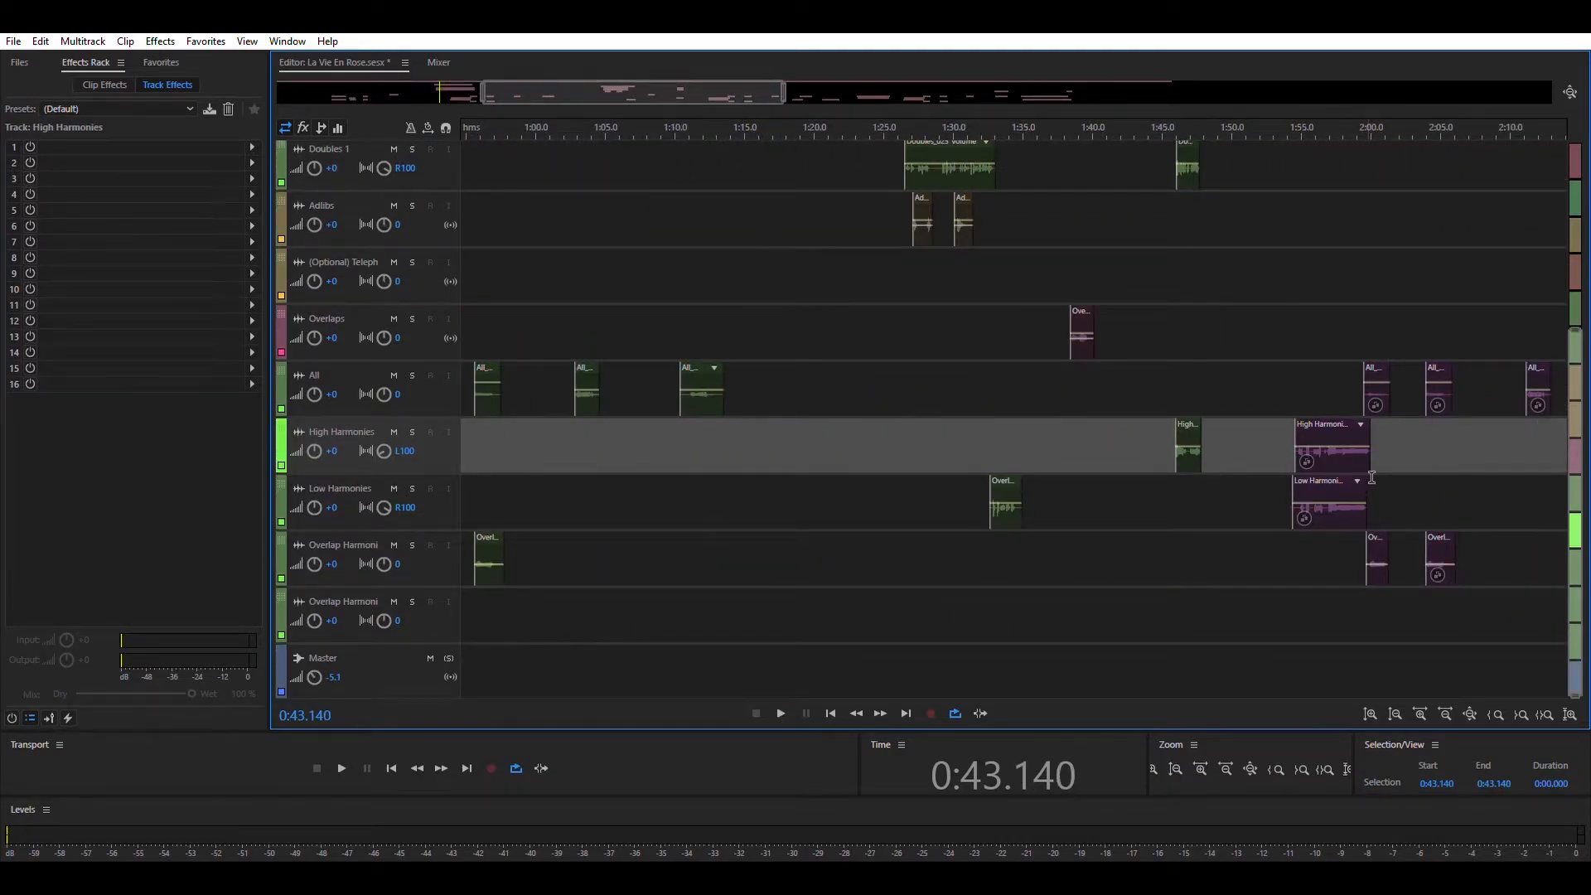
left_click(1296, 372)
key("space")
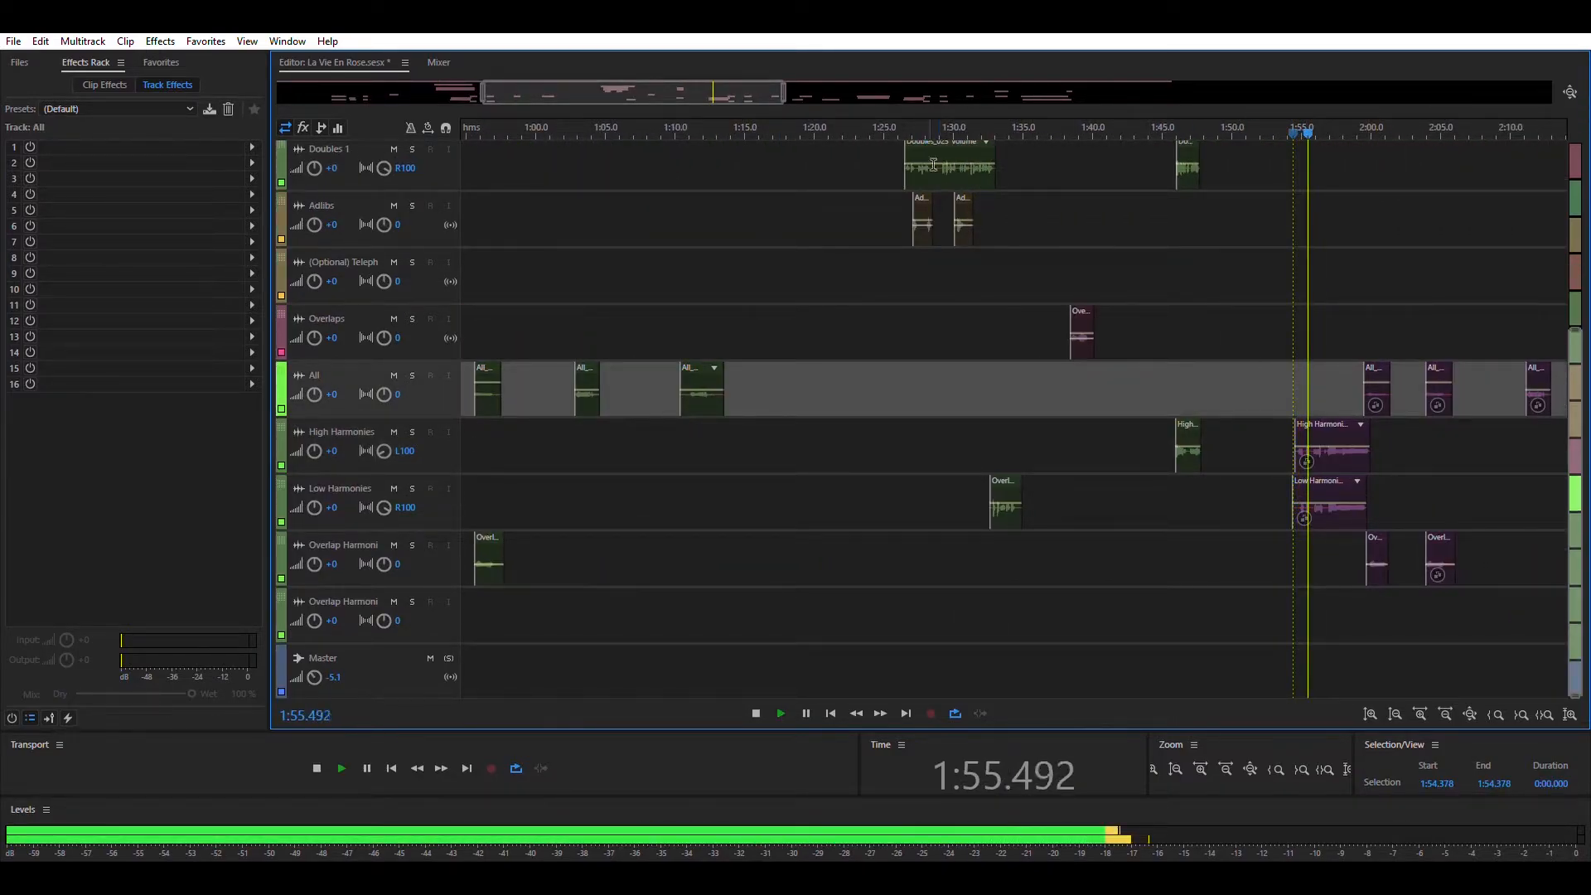
left_click_drag(766, 92, 685, 92)
key("space")
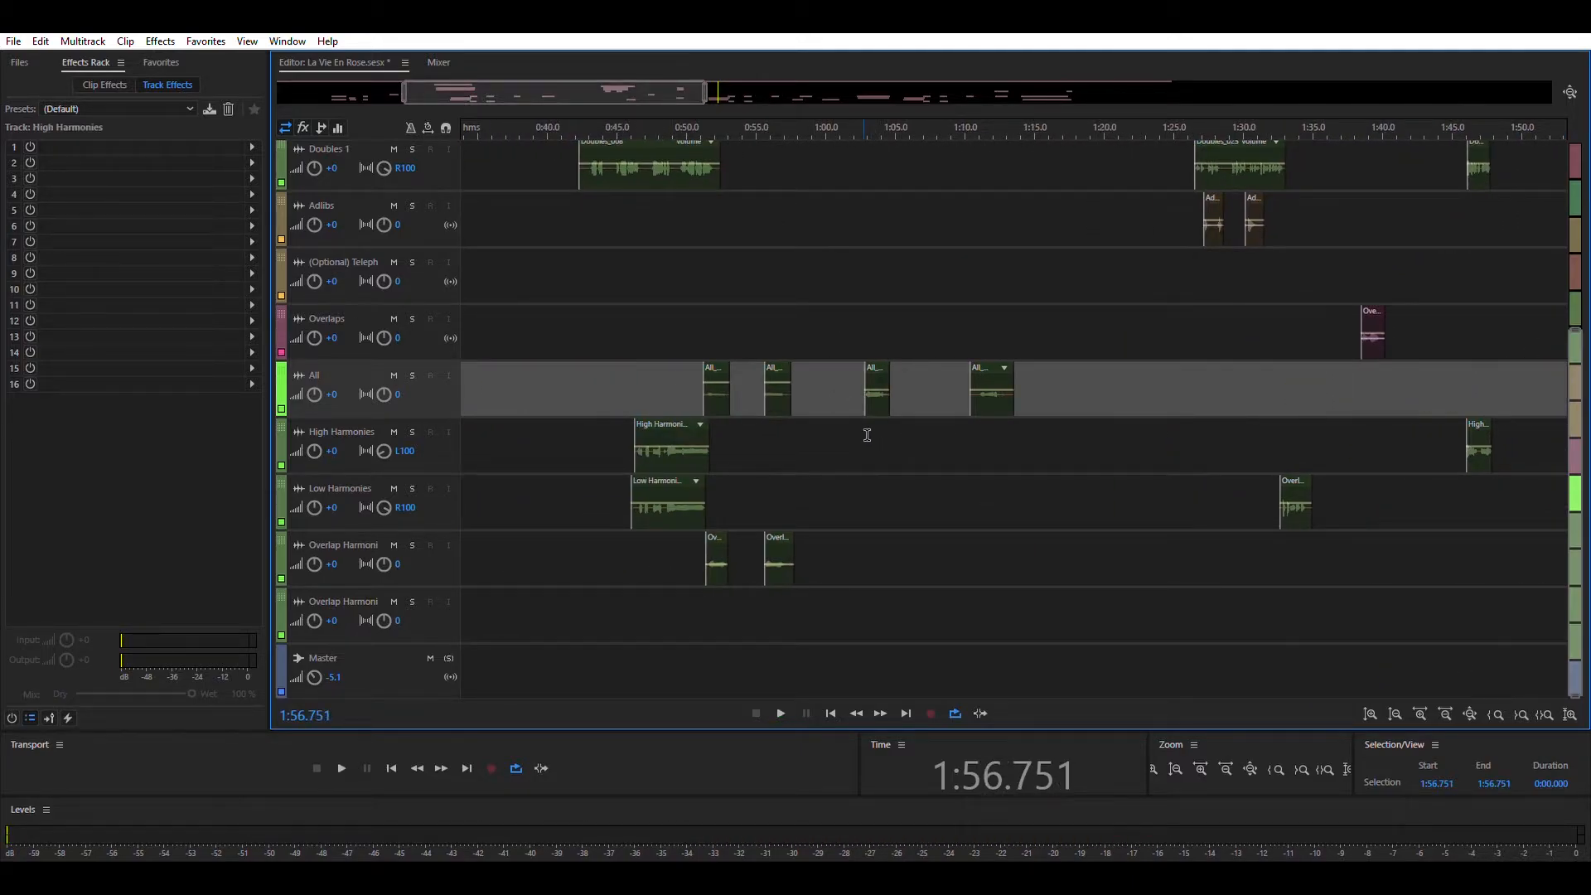
- Play the All track's standalone clip from 1:02.710
left_click(865, 435)
key("space")
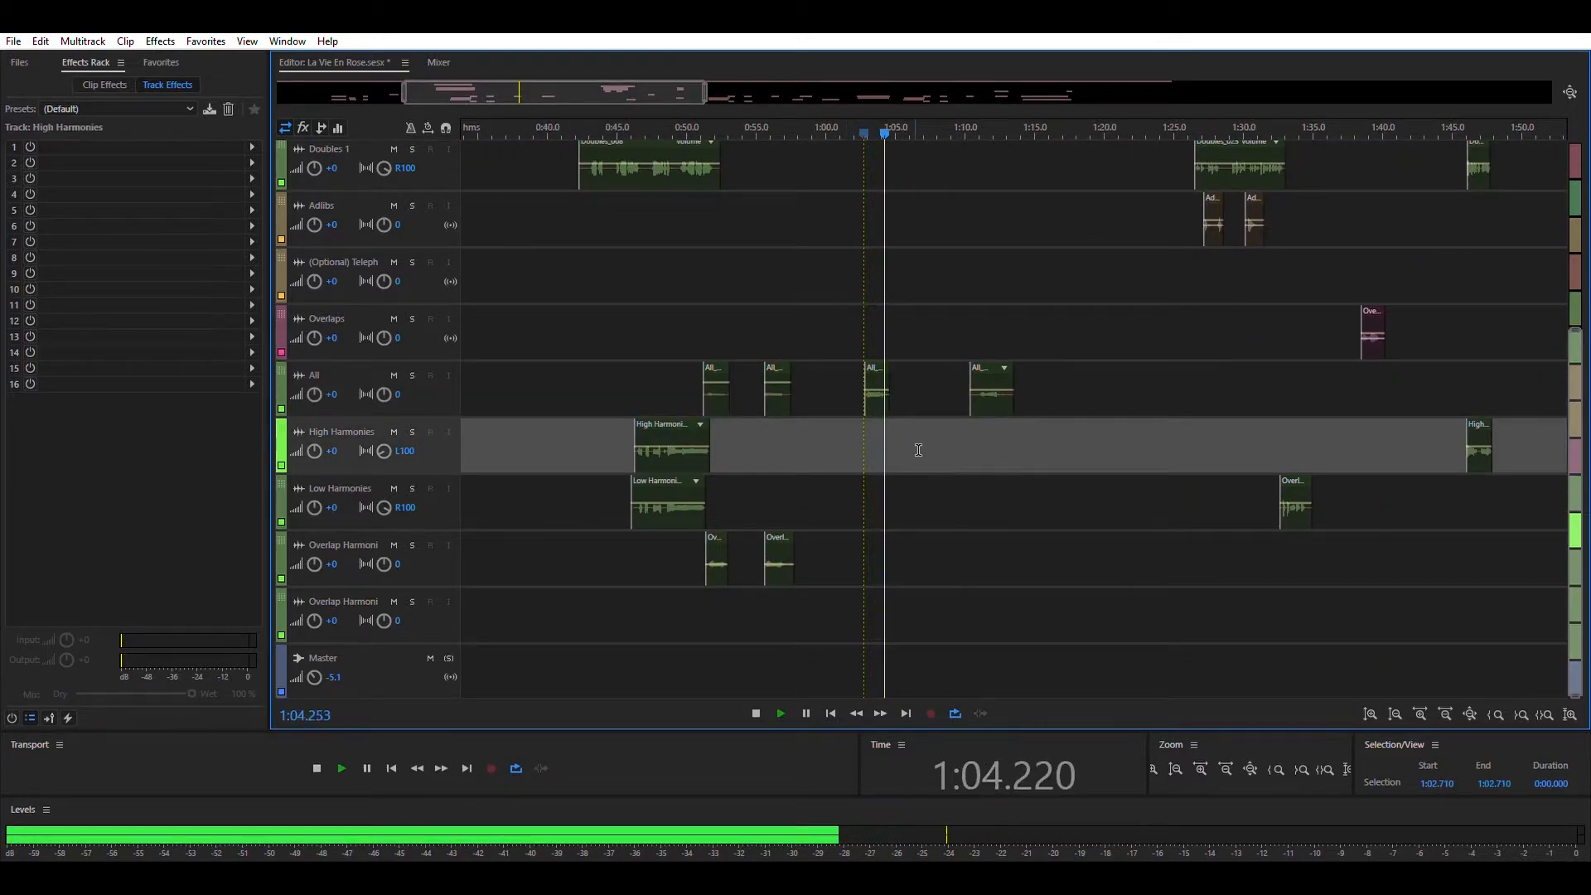
key("space")
- Select the High and Low Harmonies clips from 0:45.038 to 0:52.297 and compare them with the solo and doubles above
left_click(621, 425)
left_click_drag(621, 425, 722, 514)
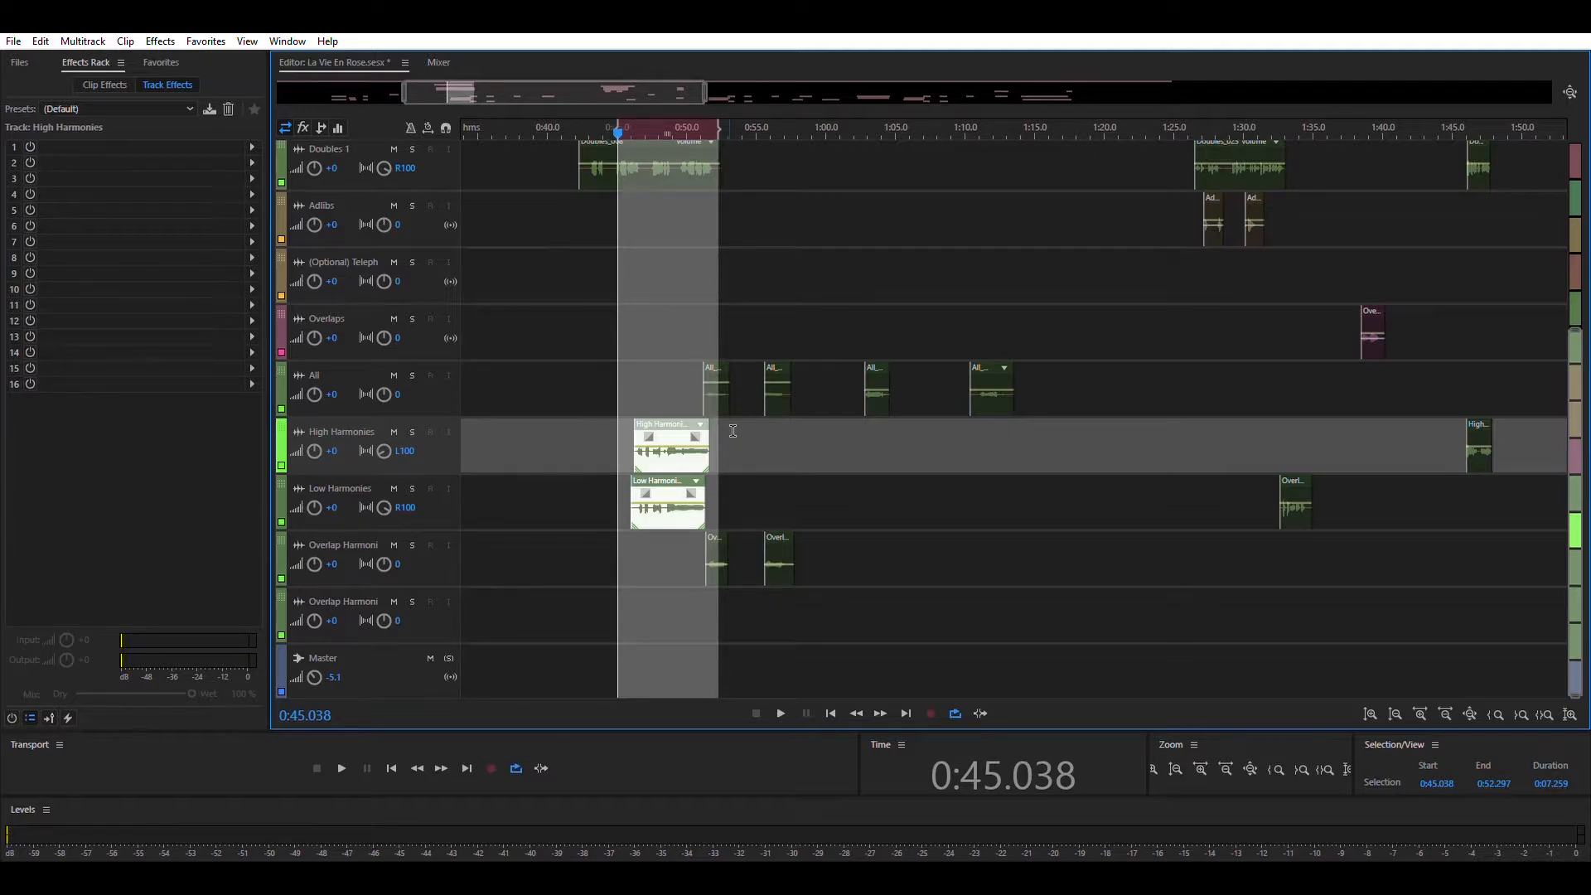
scroll(736, 430, "up", 6)
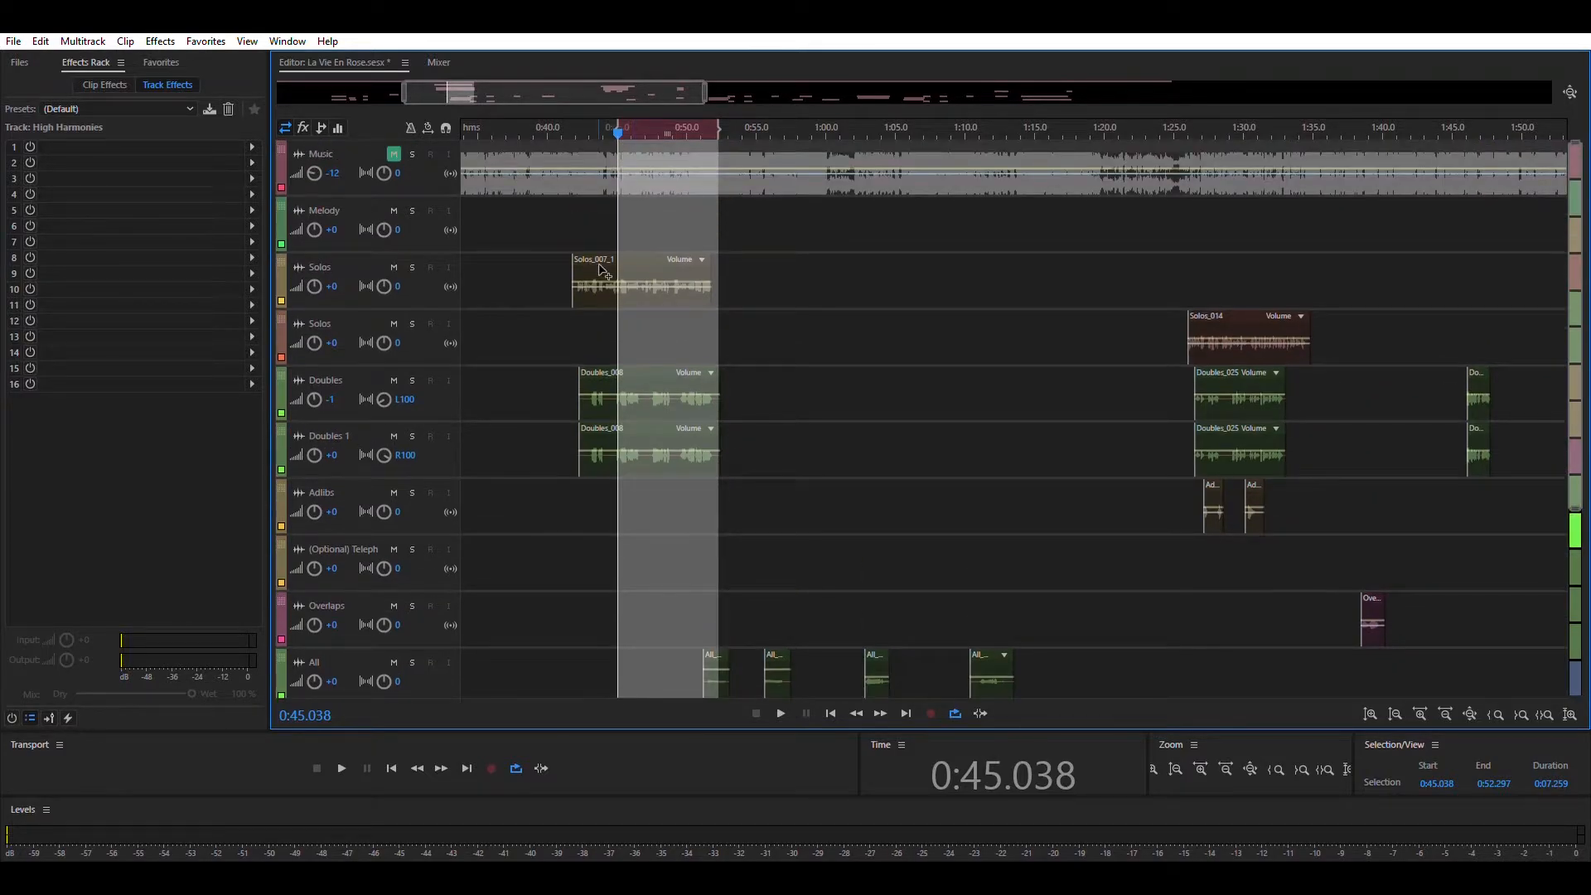
scroll(771, 431, "down", 4)
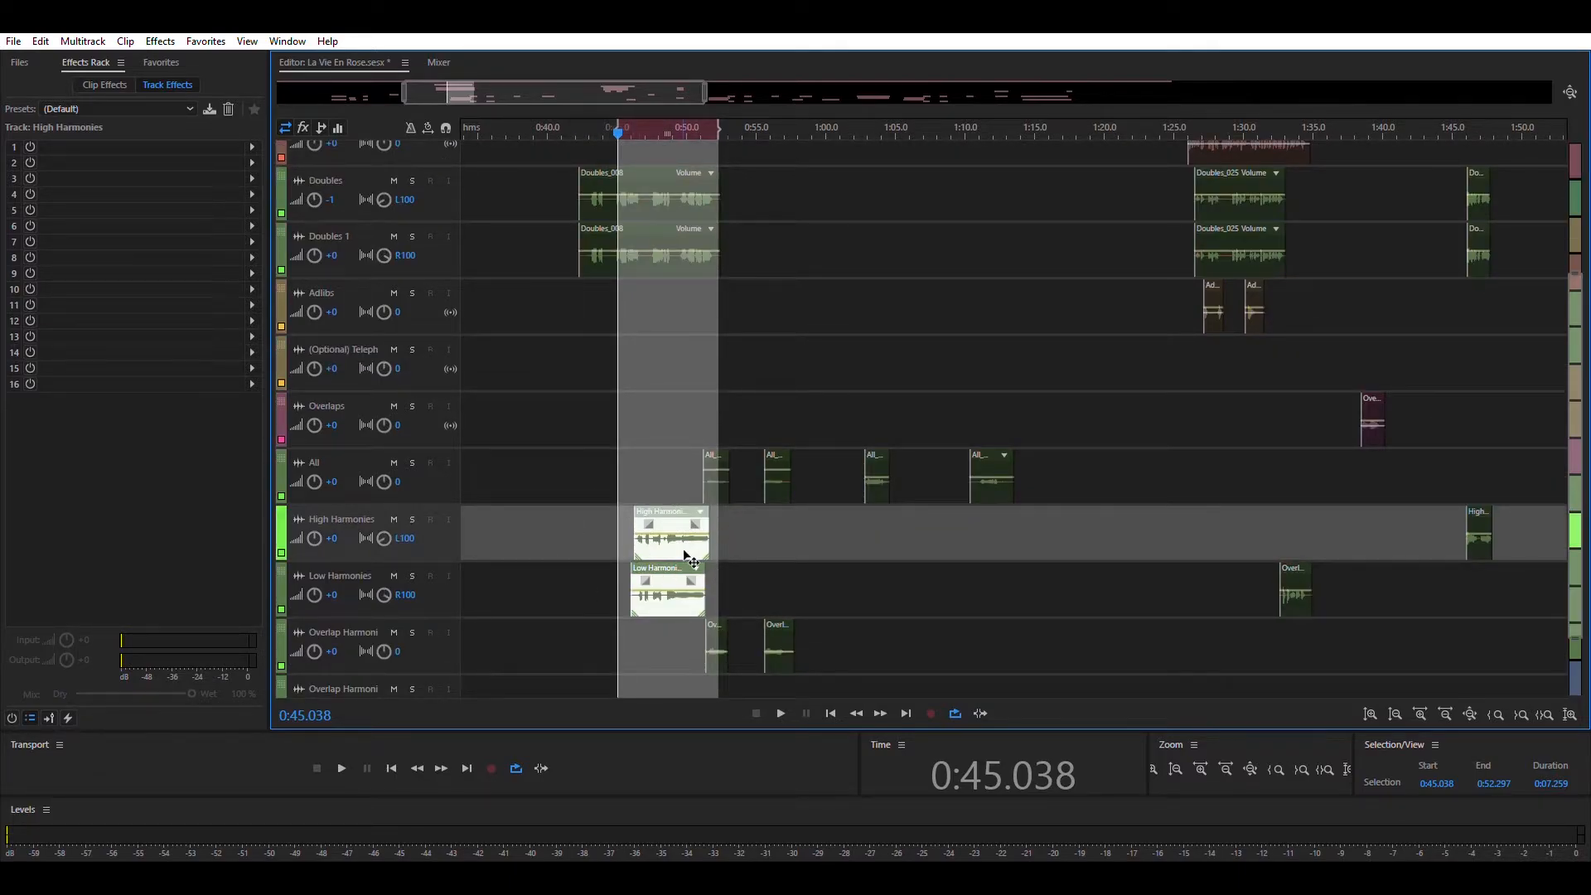
scroll(692, 562, "up", 5)
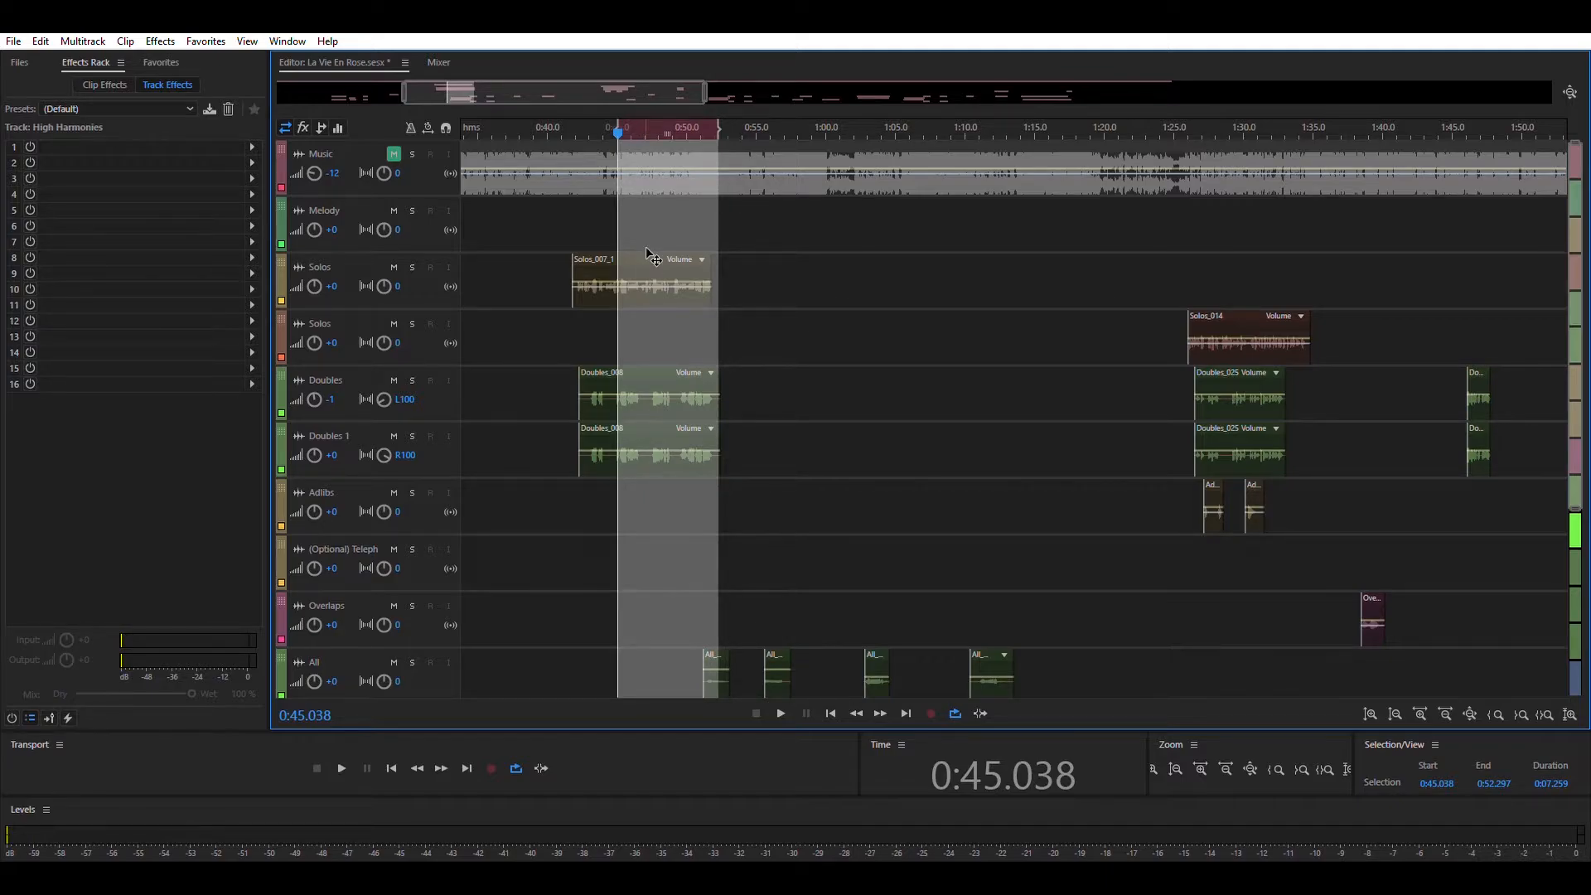
scroll(722, 471, "down", 5)
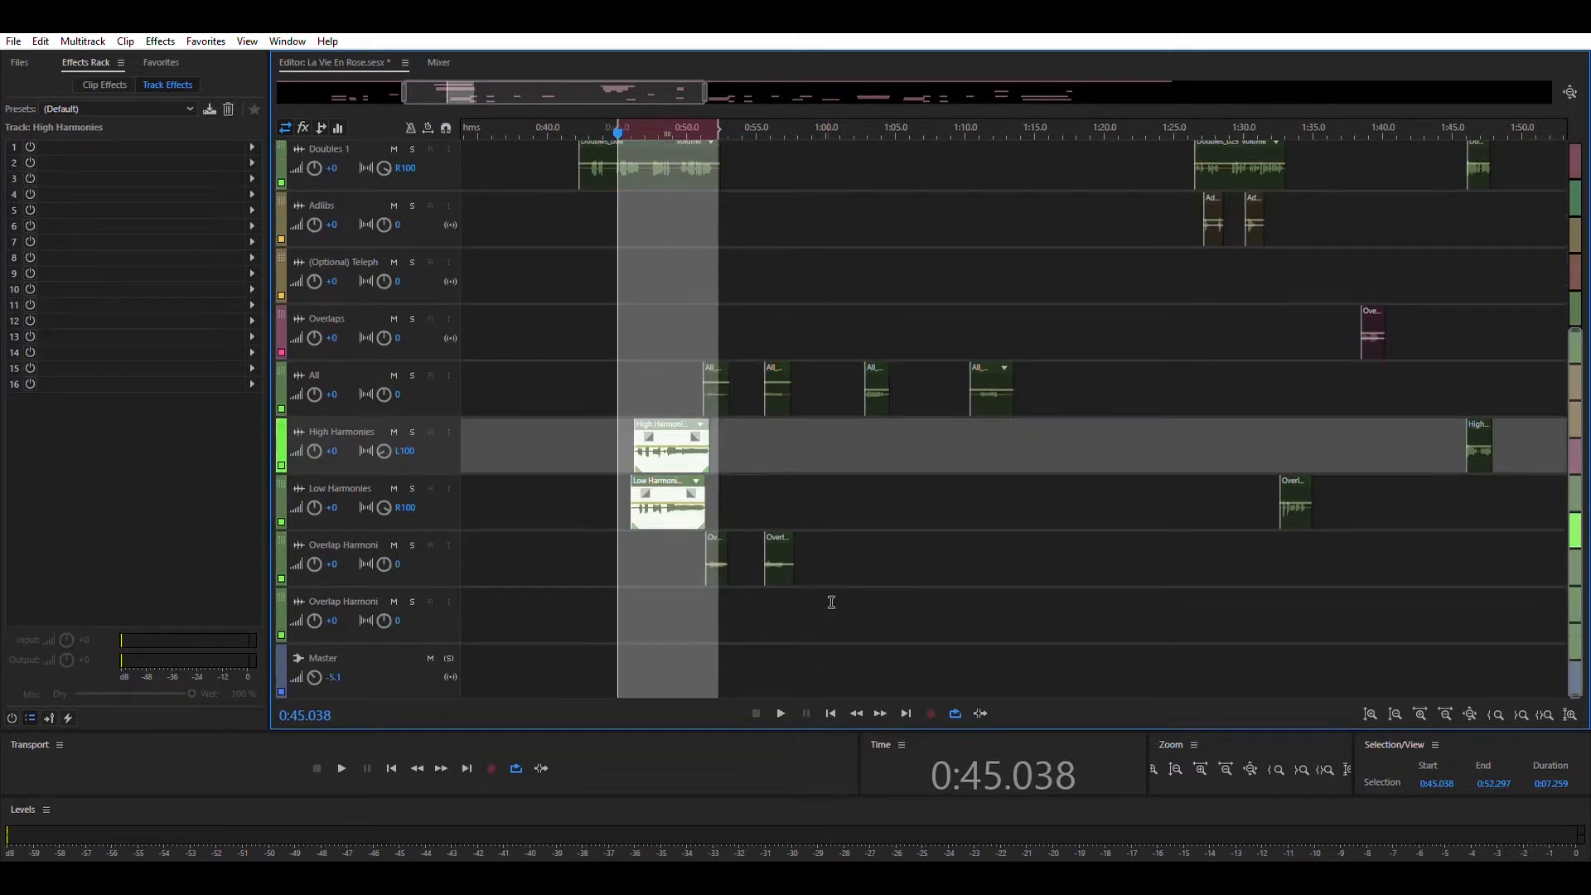
- Play the section with Solos_014, both Doubles_025 clips and the adlibs from 1:25.660
mouse_move(681, 92)
left_mouse_down()
mouse_move(822, 93)
mouse_move(708, 92)
left_mouse_up()
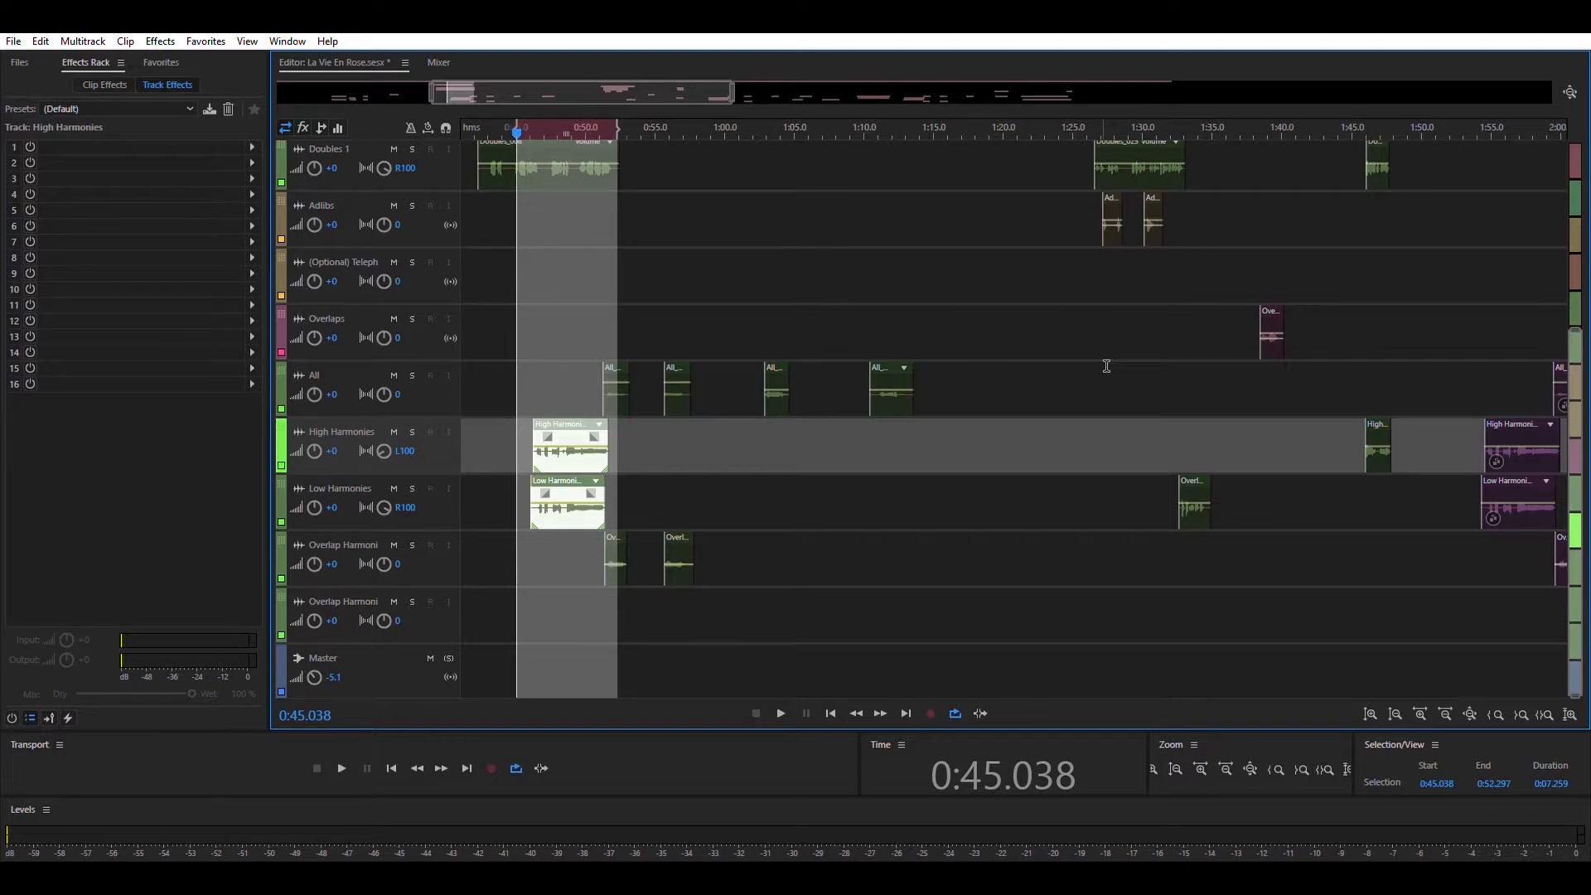
scroll(1176, 300, "up", 4)
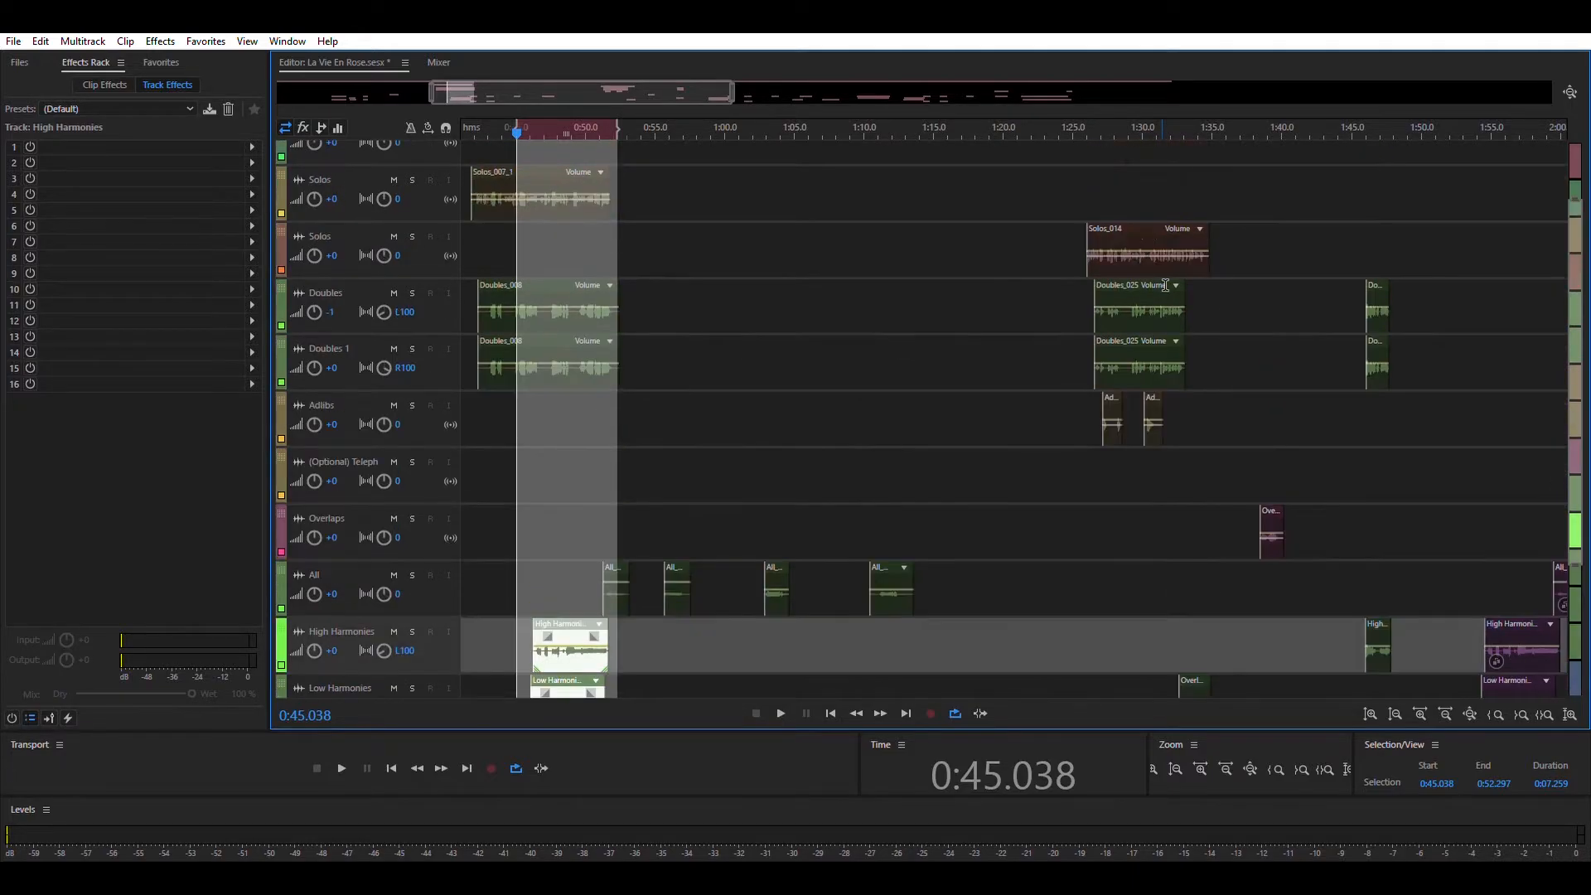
left_click(1086, 396)
key("space")
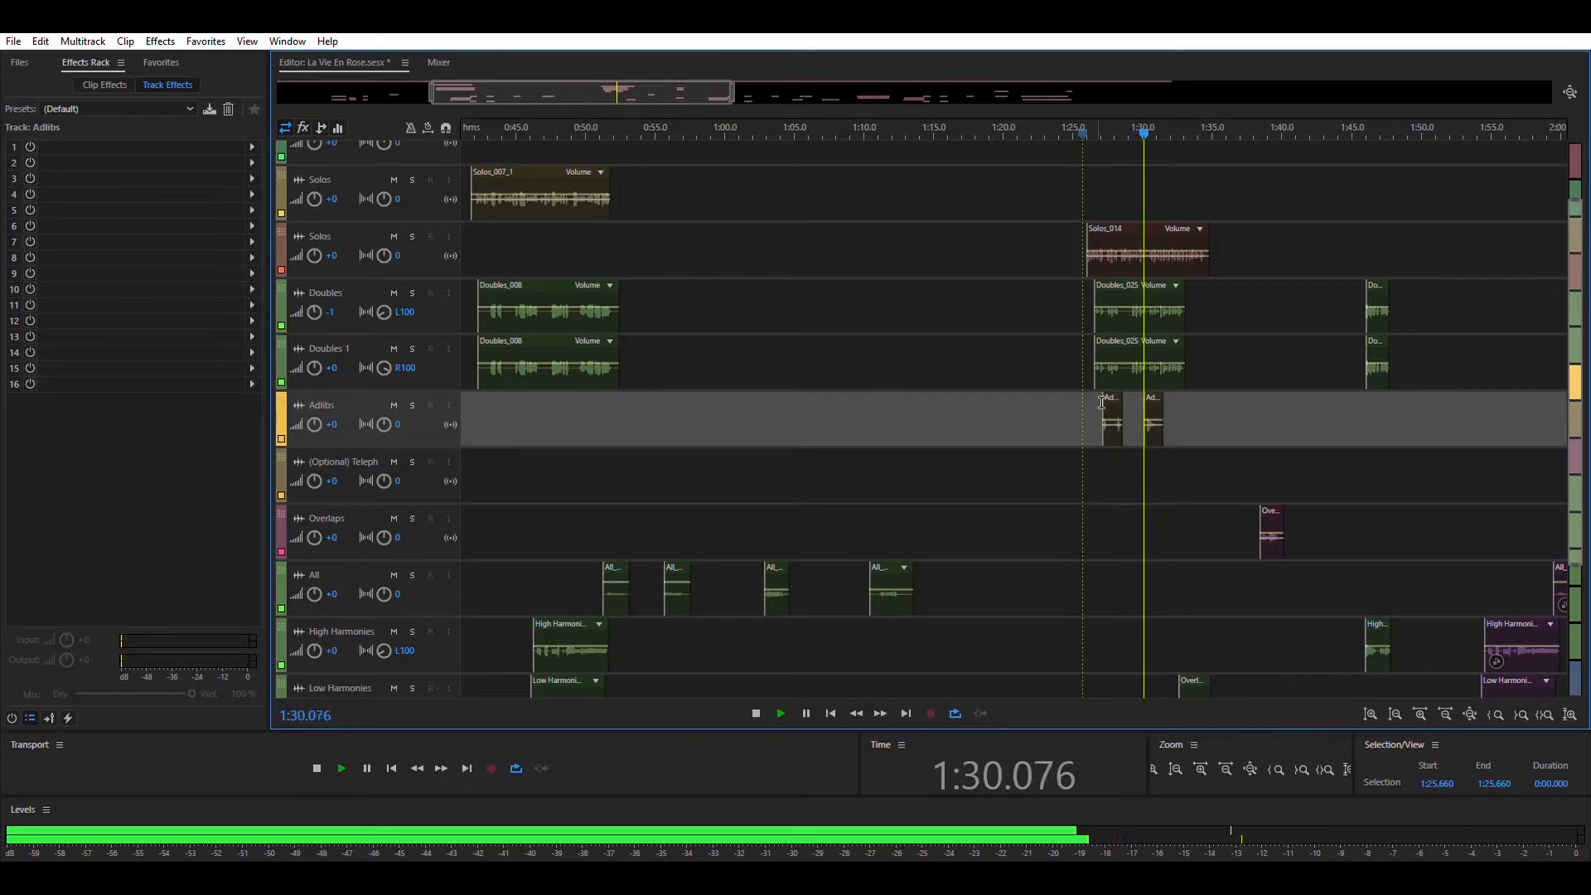
key("space")
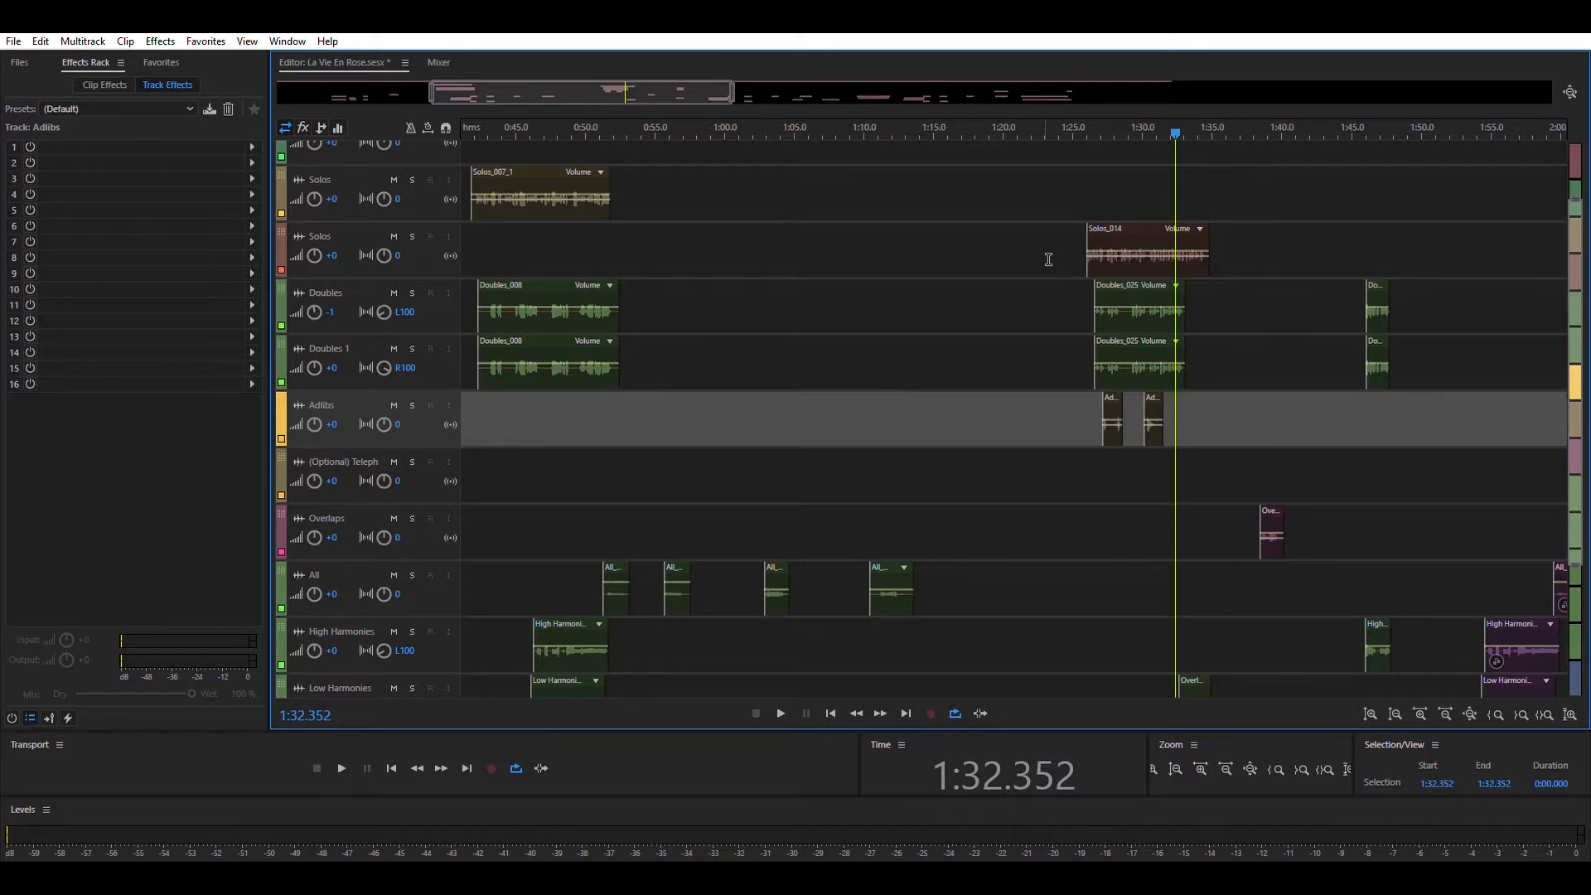
- Select the Solos_014, Doubles_025 and adlib clips between about 1:24 and 1:36 to compare how they are layered
left_click_drag(1086, 402, 1226, 265)
left_click(1240, 286)
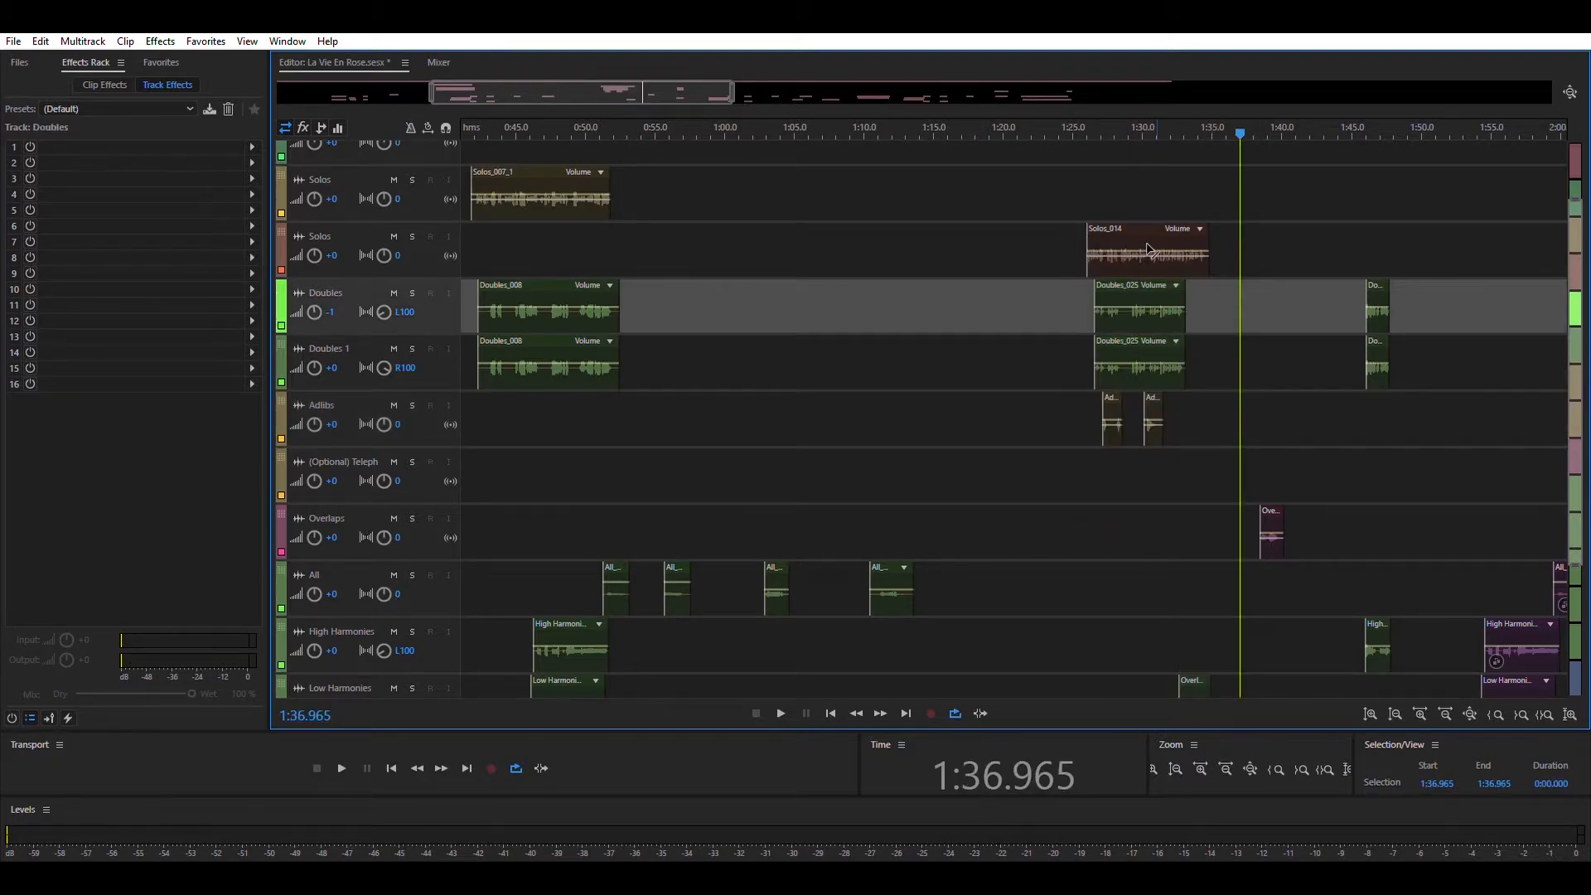
left_click_drag(1063, 296, 1220, 369)
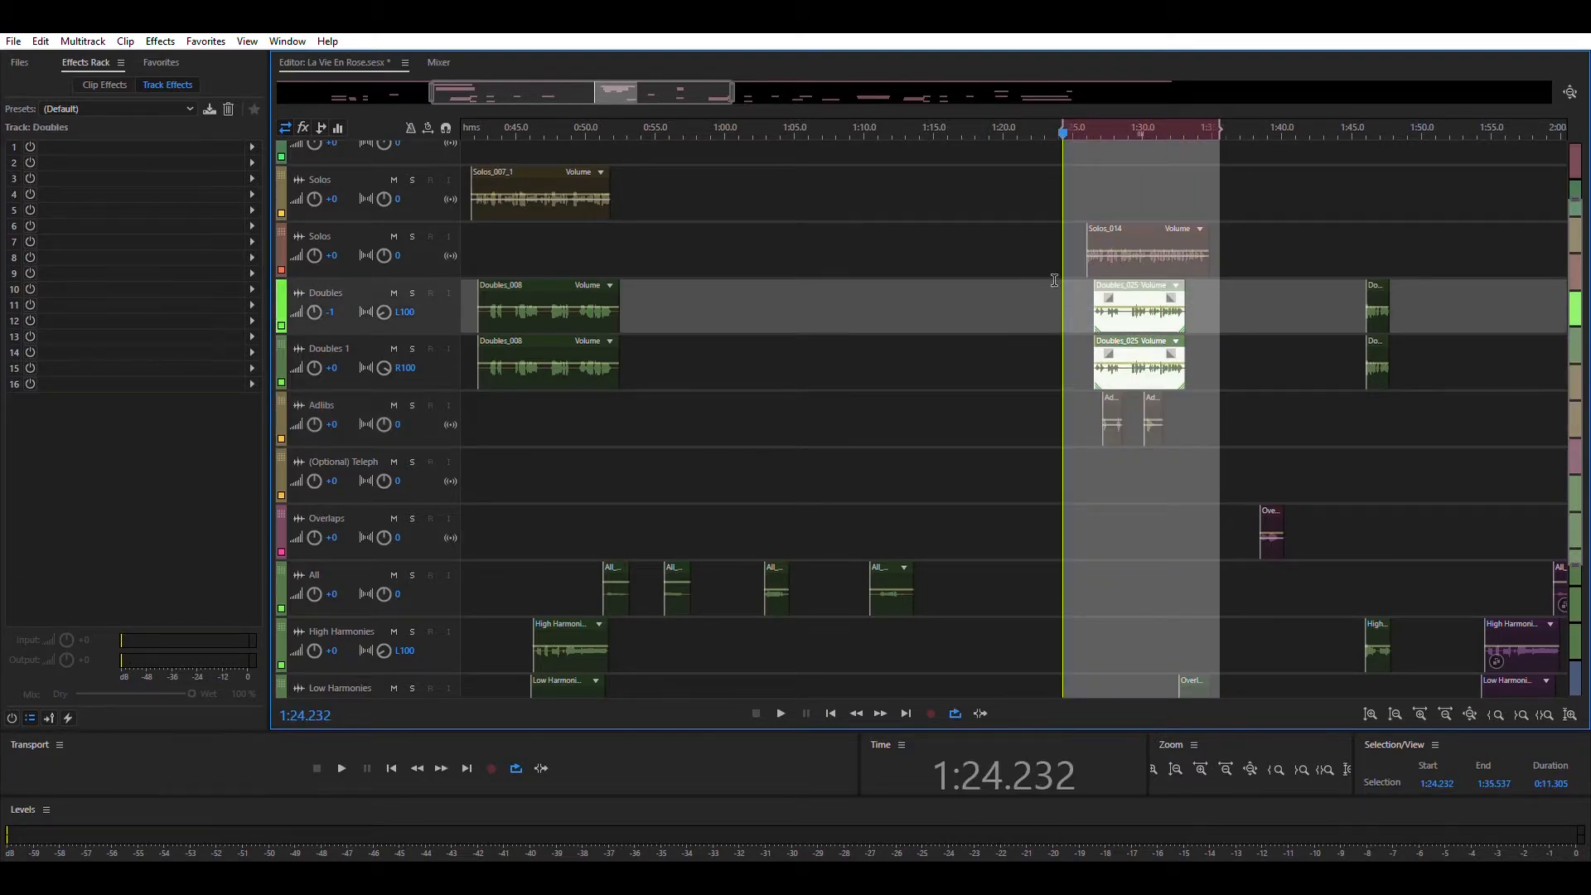
left_click(1036, 274)
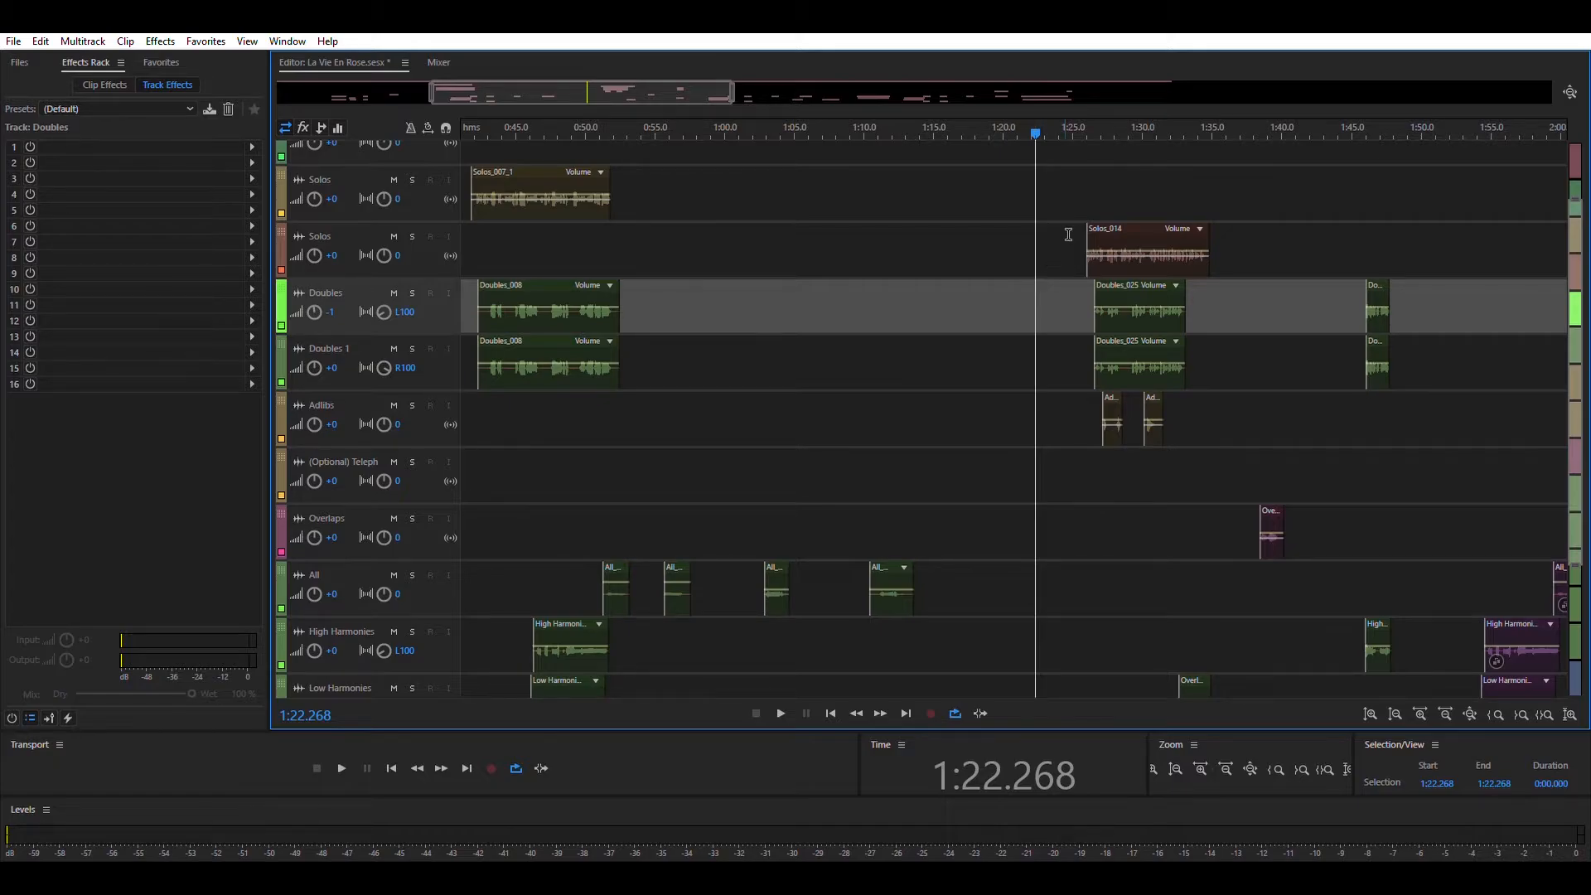
left_click_drag(1065, 236, 1236, 330)
left_click_drag(1232, 413, 1078, 411)
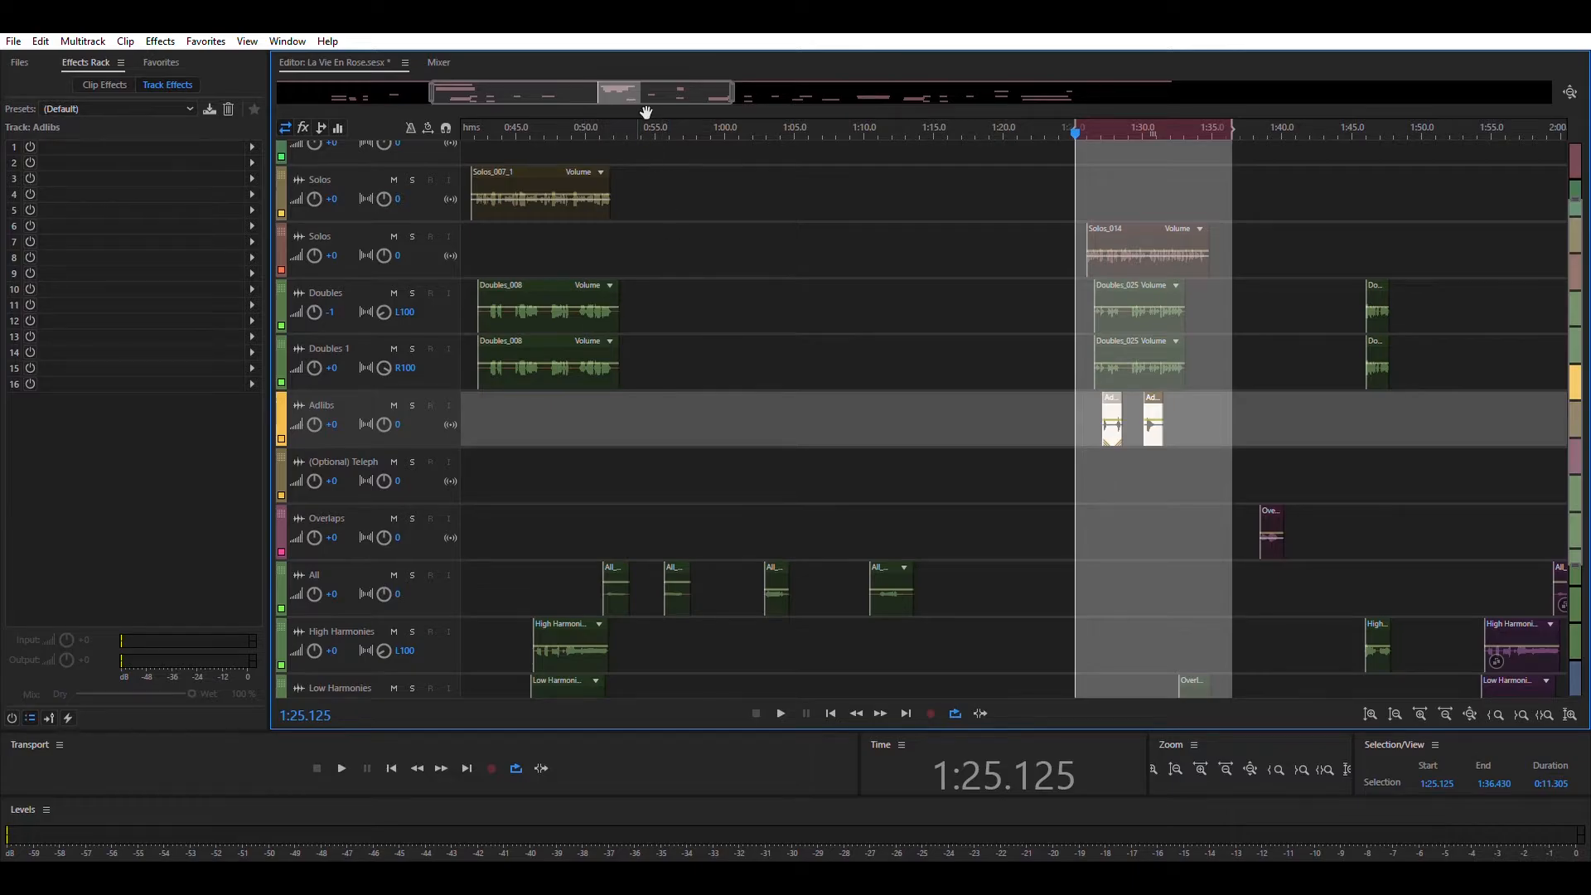
- Add the Stereo Expander effect to the Adlibs track
left_click_drag(678, 81, 628, 90)
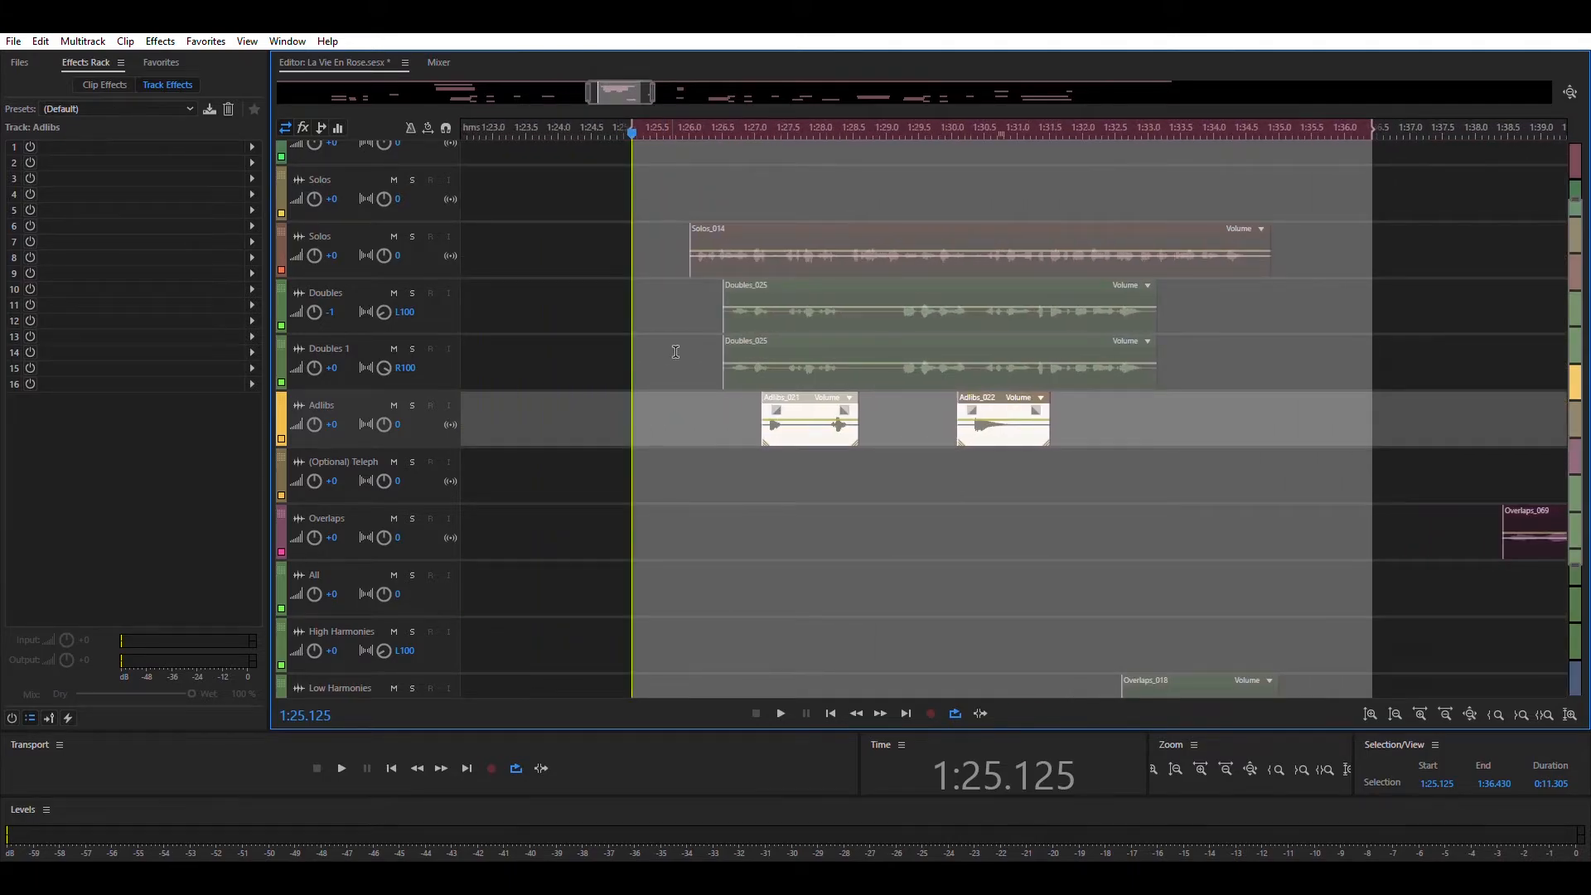
left_click(676, 402)
left_click(262, 128)
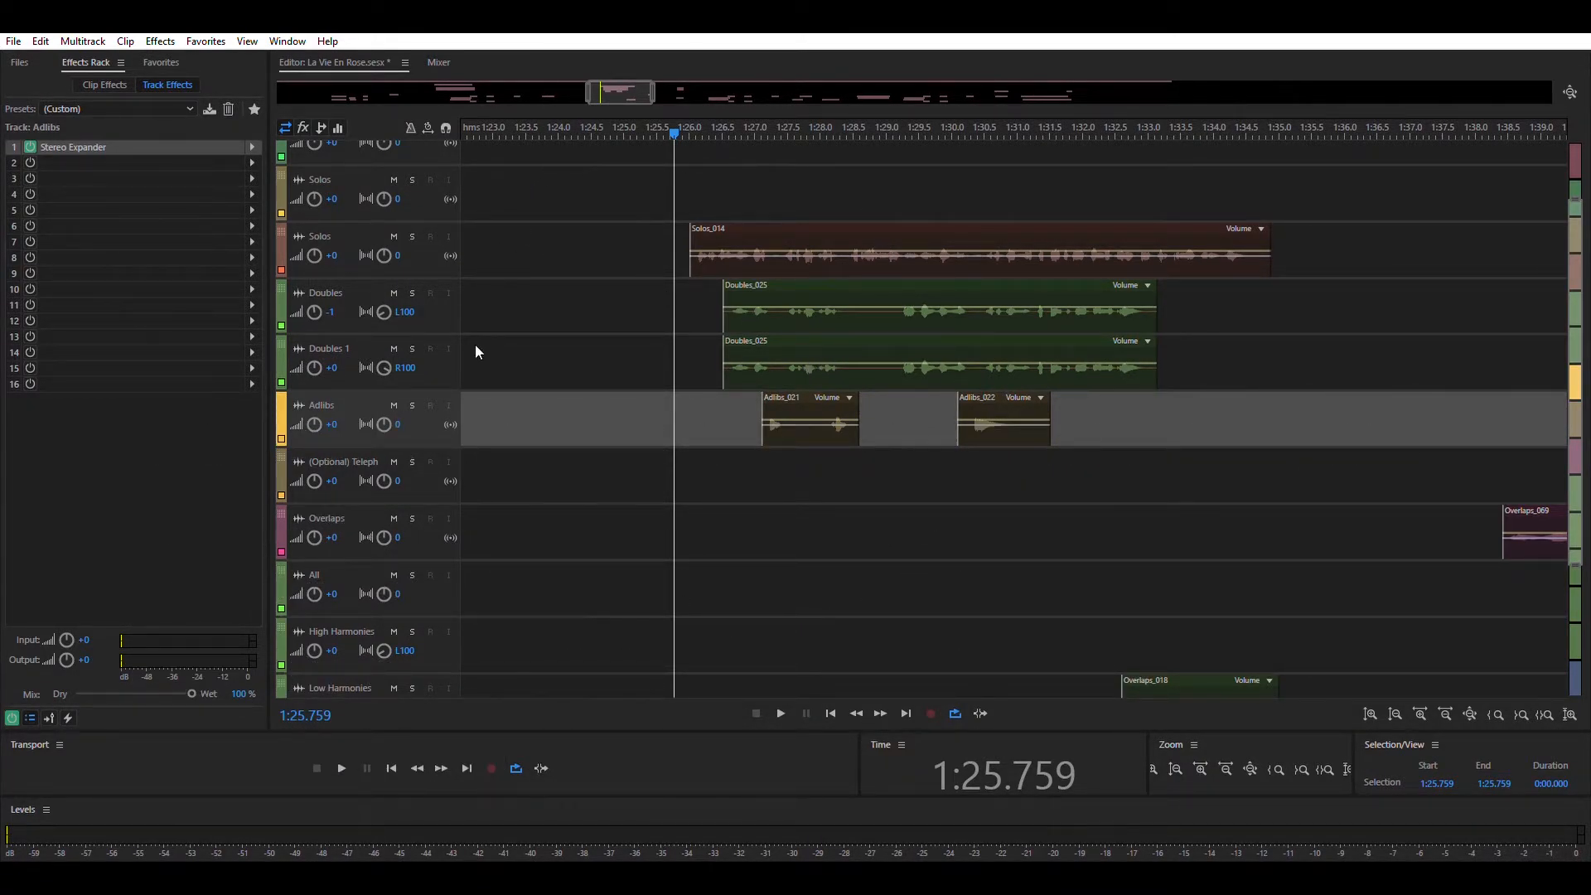
- Play the adlibs with the solo and doubles from 1:26.417 to hear the Stereo Expander
left_click(718, 405)
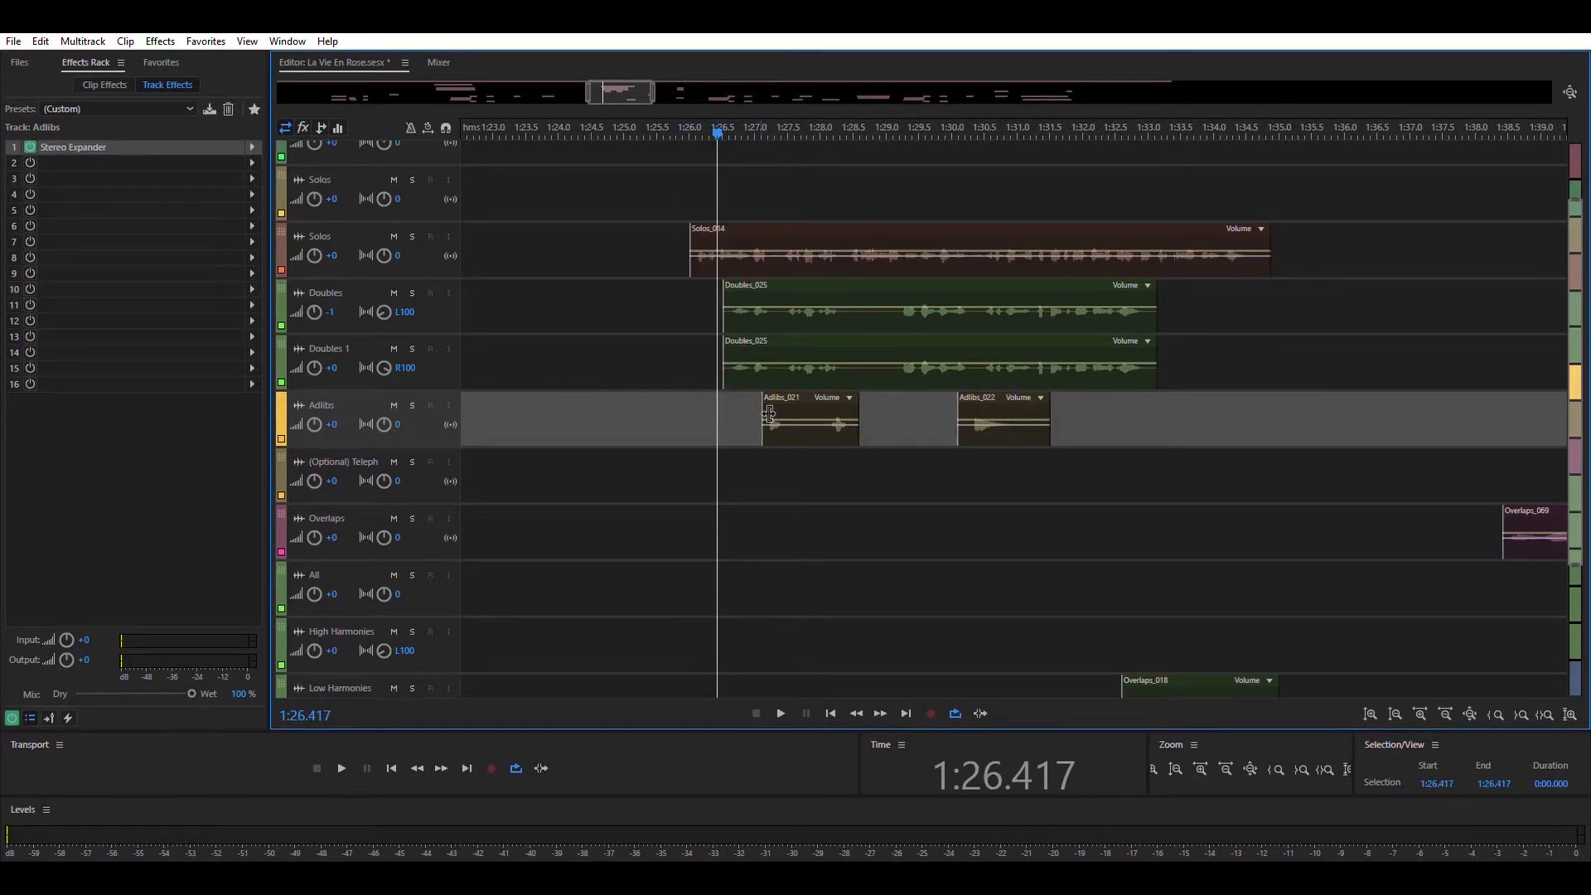
key("space")
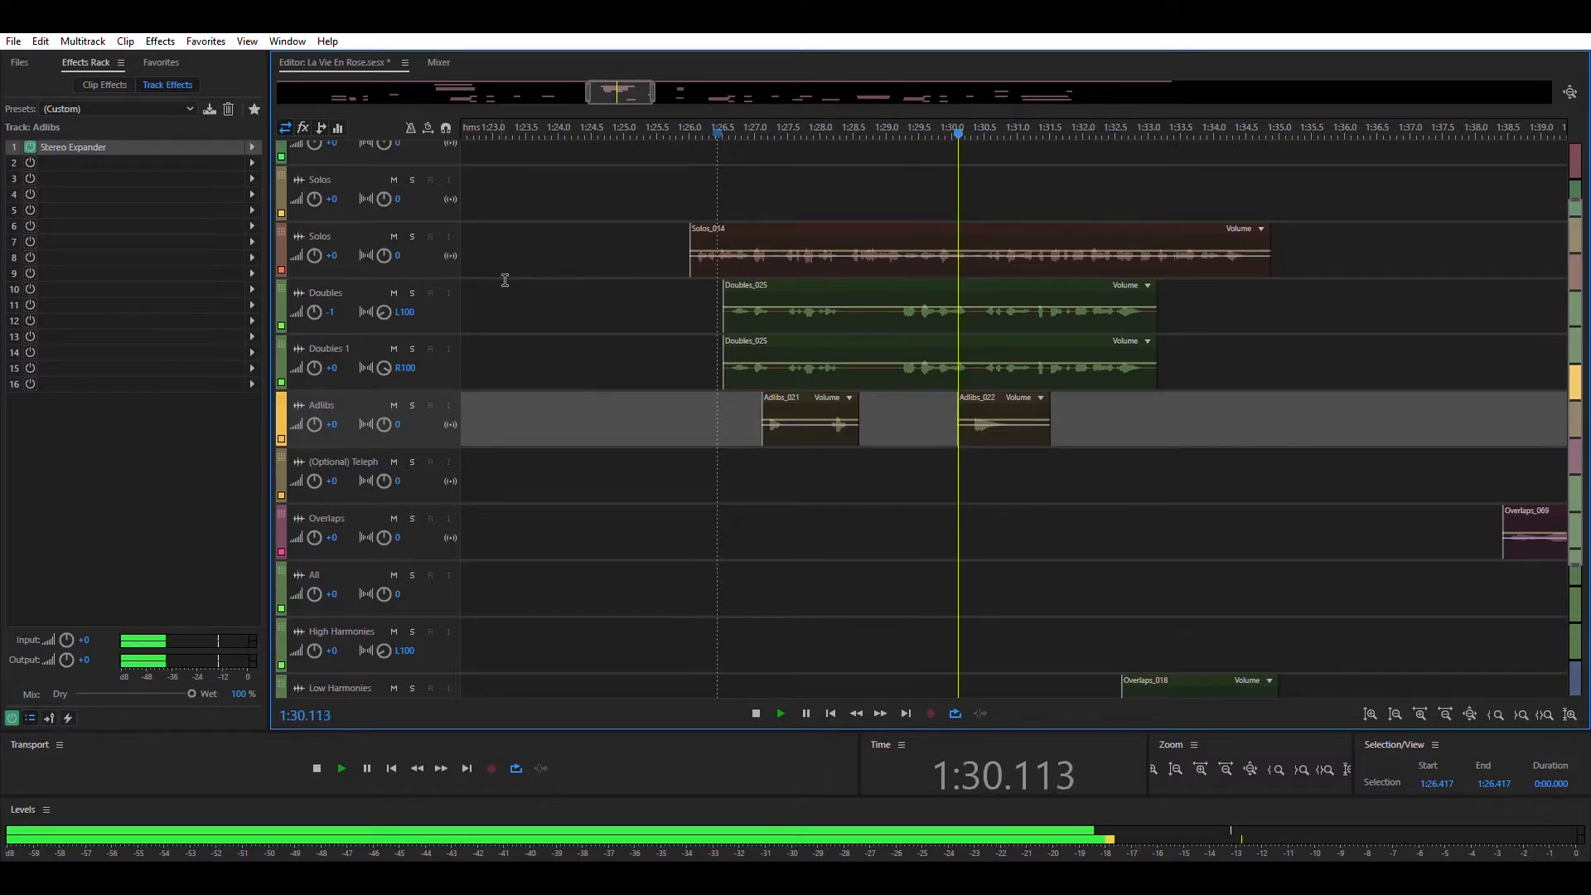
key("space")
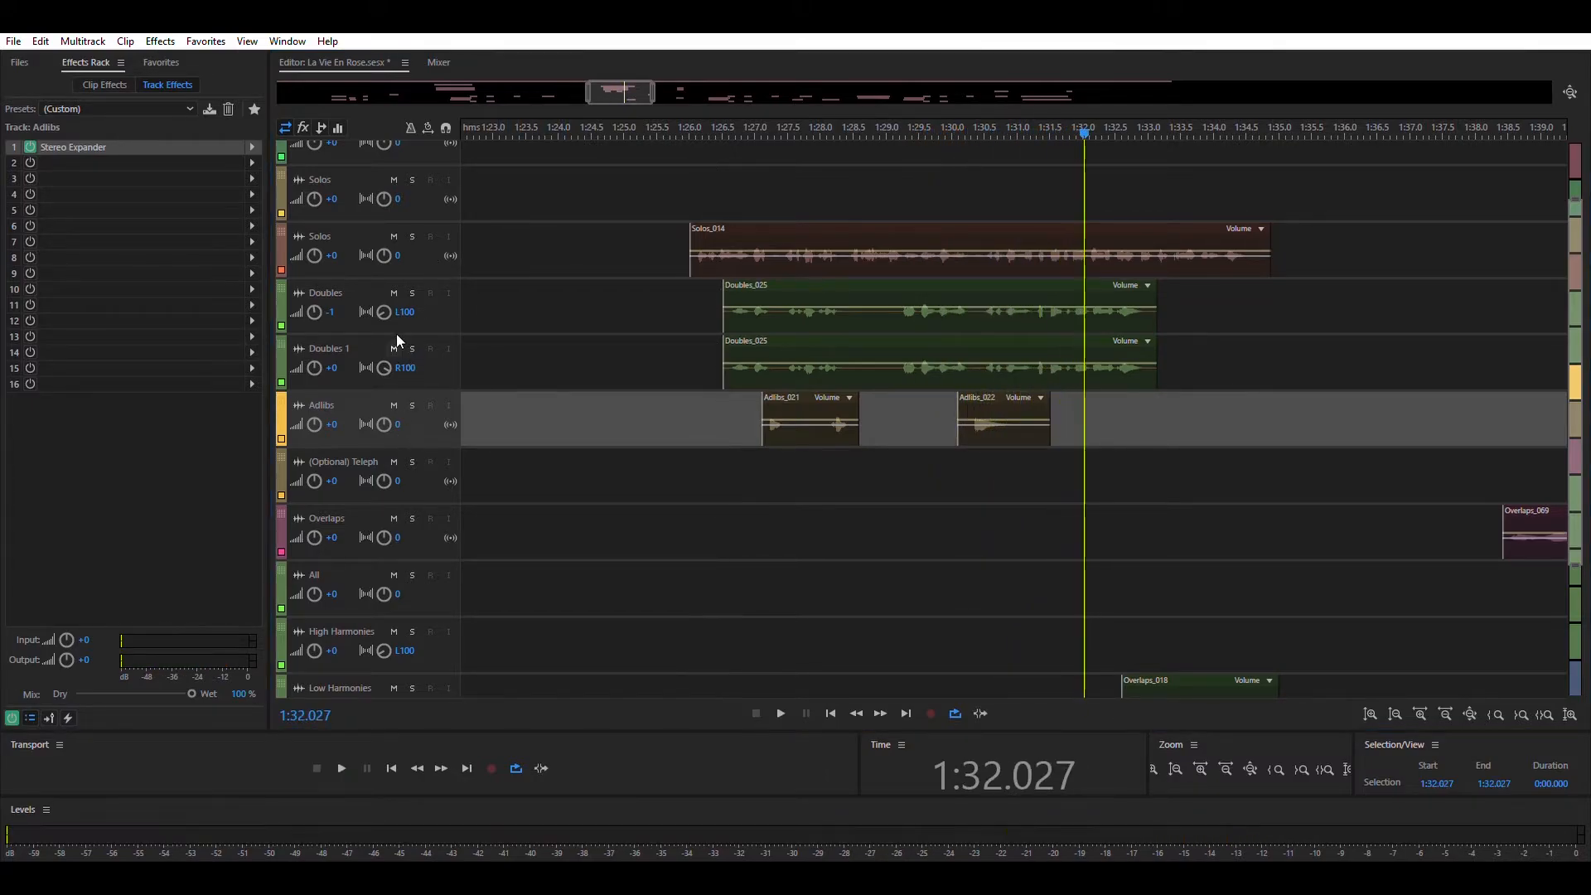
- Mute the Doubles and Doubles 1 tracks and play the adlibs from just before Adlibs_021
left_click(394, 348)
left_click(394, 293)
left_click(750, 401)
key("space")
key("space")
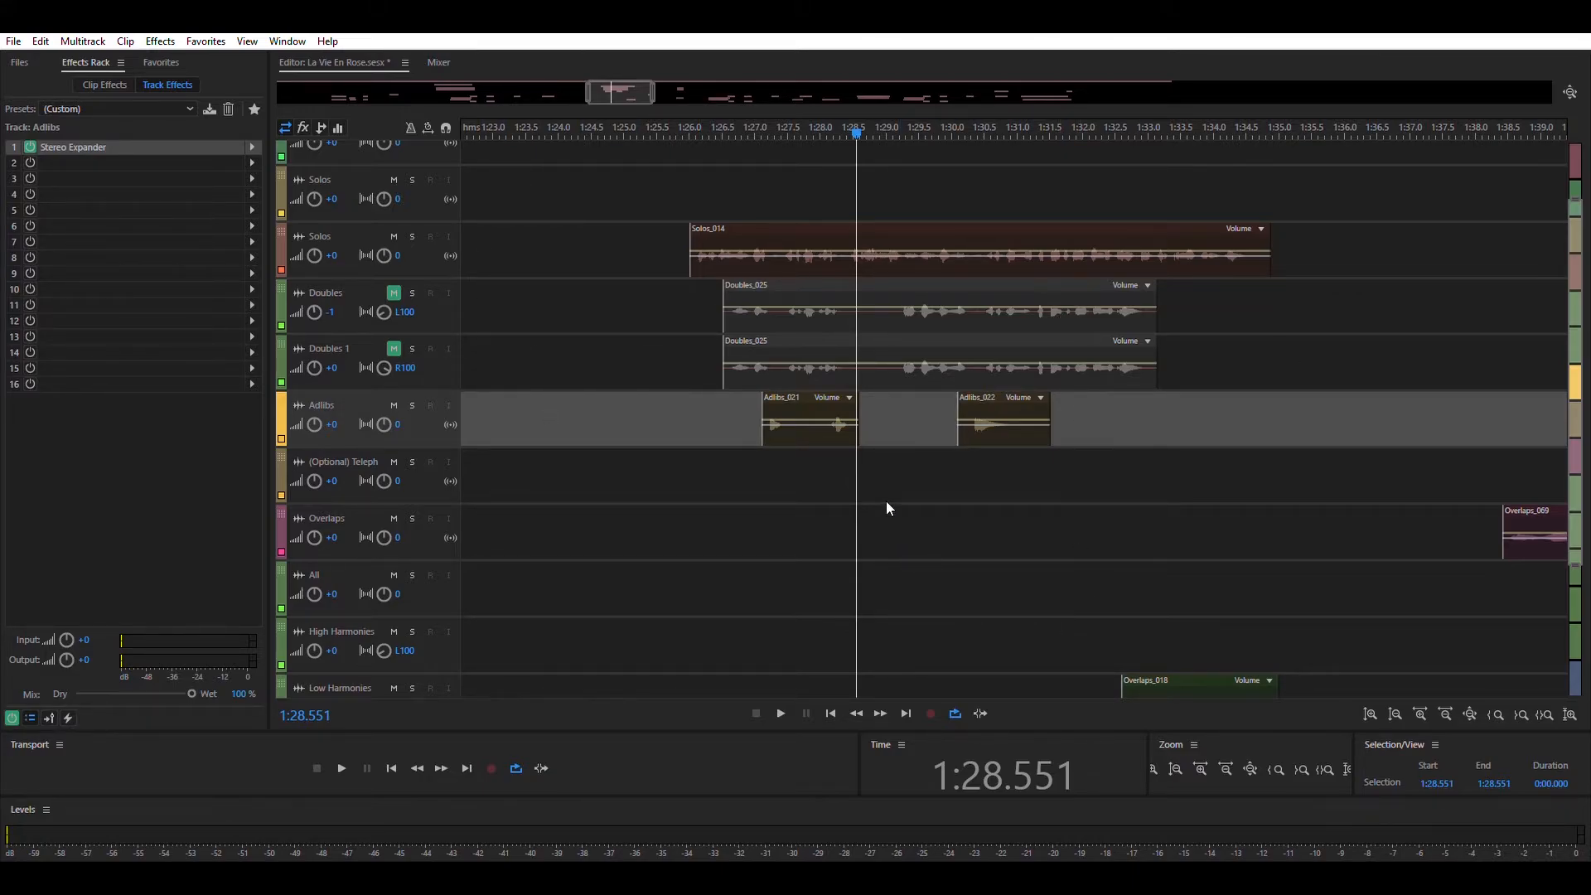
- Compare Stereo Expander presets on the adlibs by replaying the section from 1:26.962, 1:26.329 and 1:25.861
left_click(754, 395)
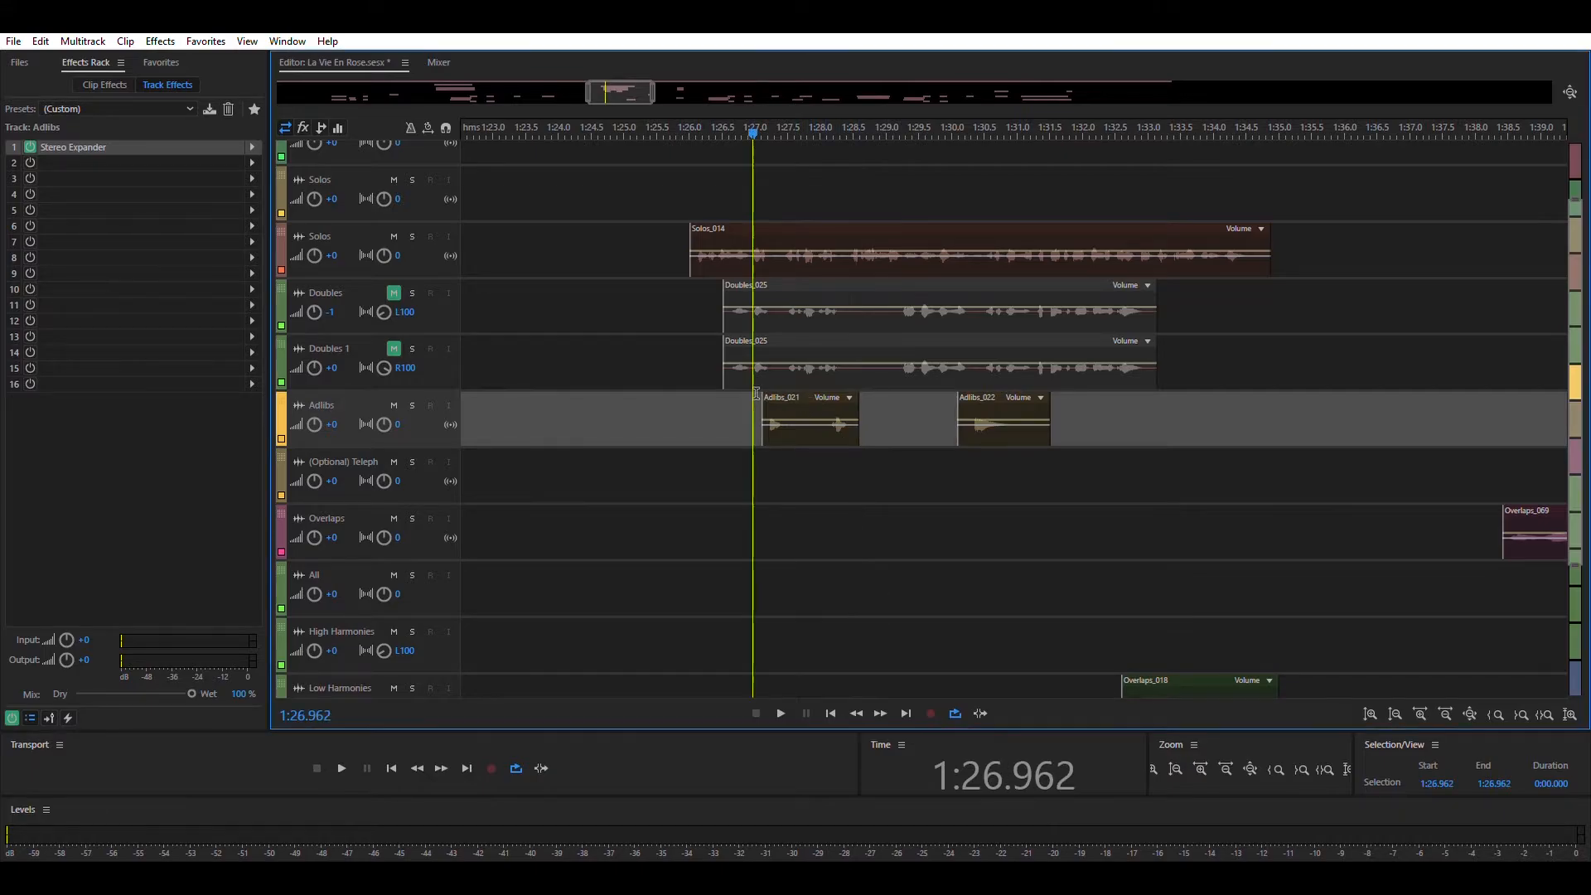
key("space")
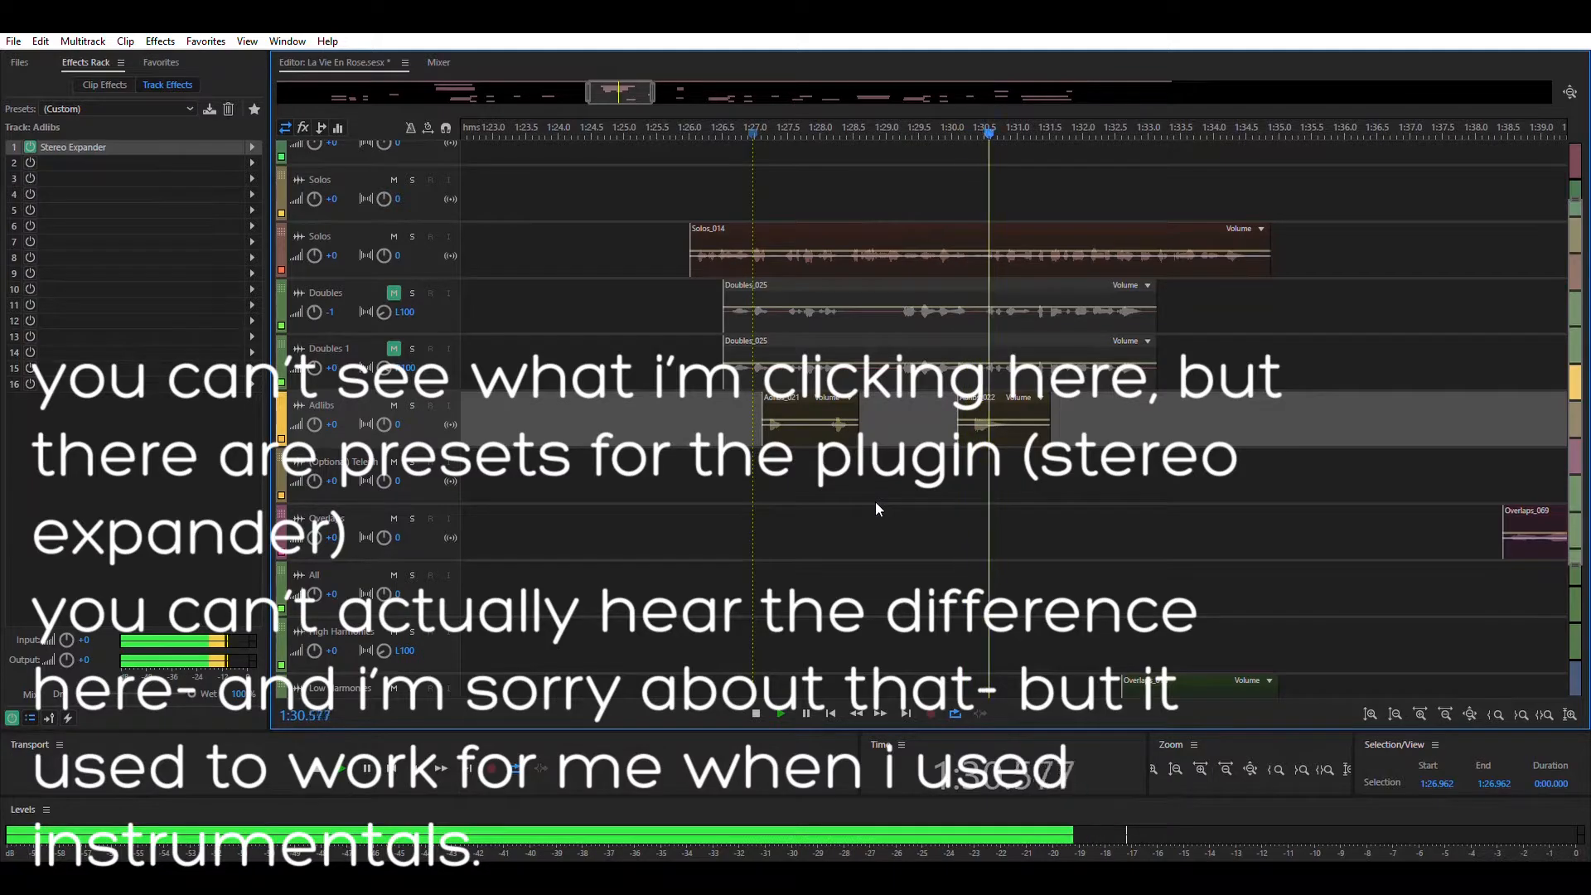
key("space")
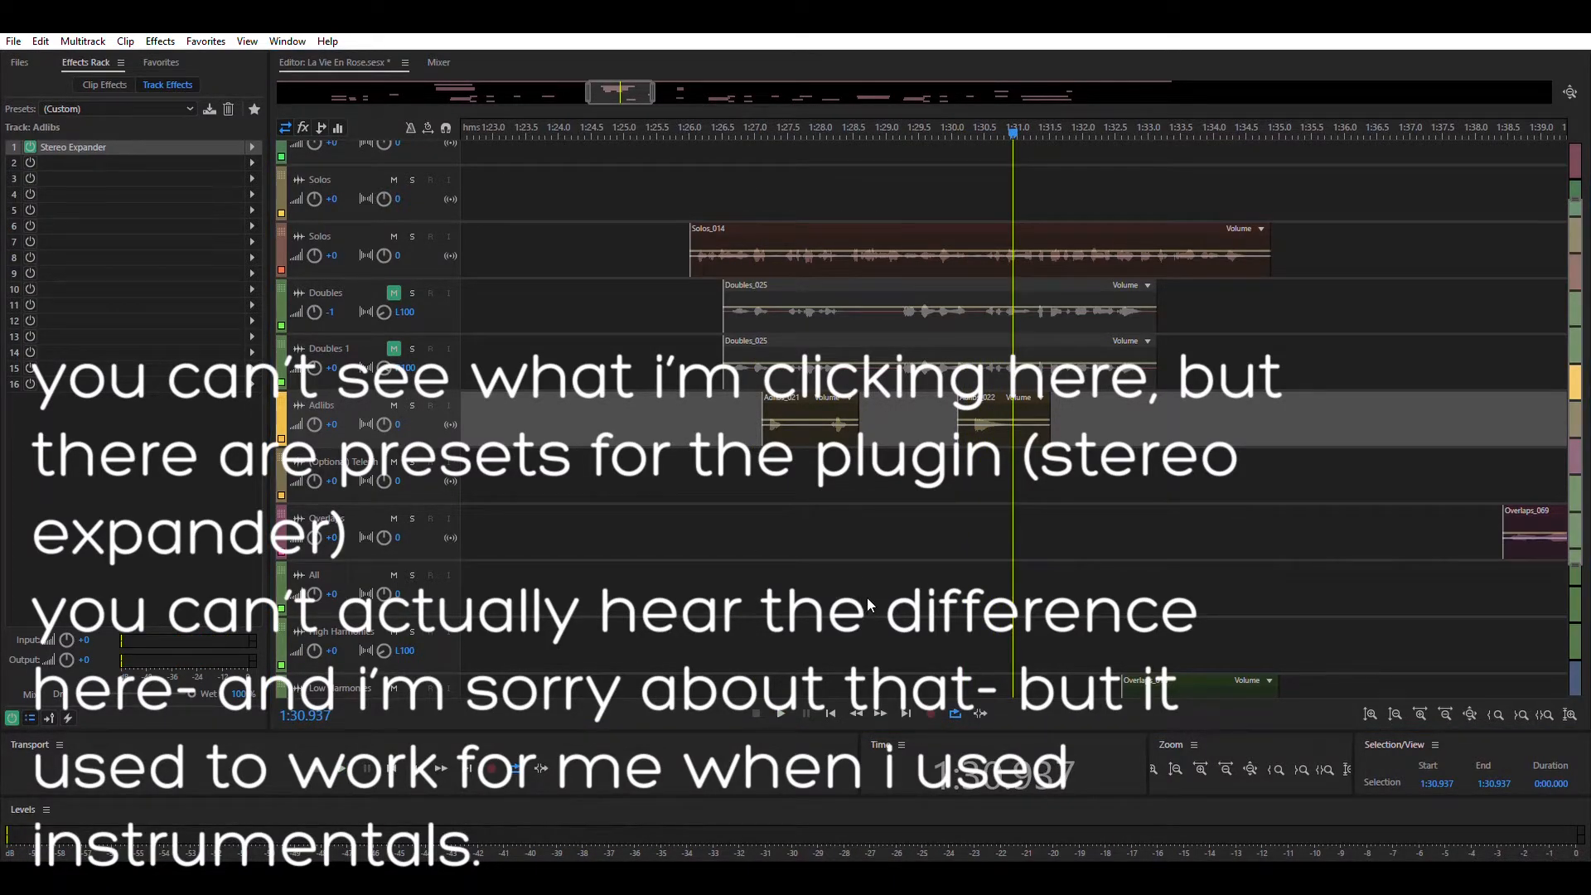
left_click(714, 404)
key("space")
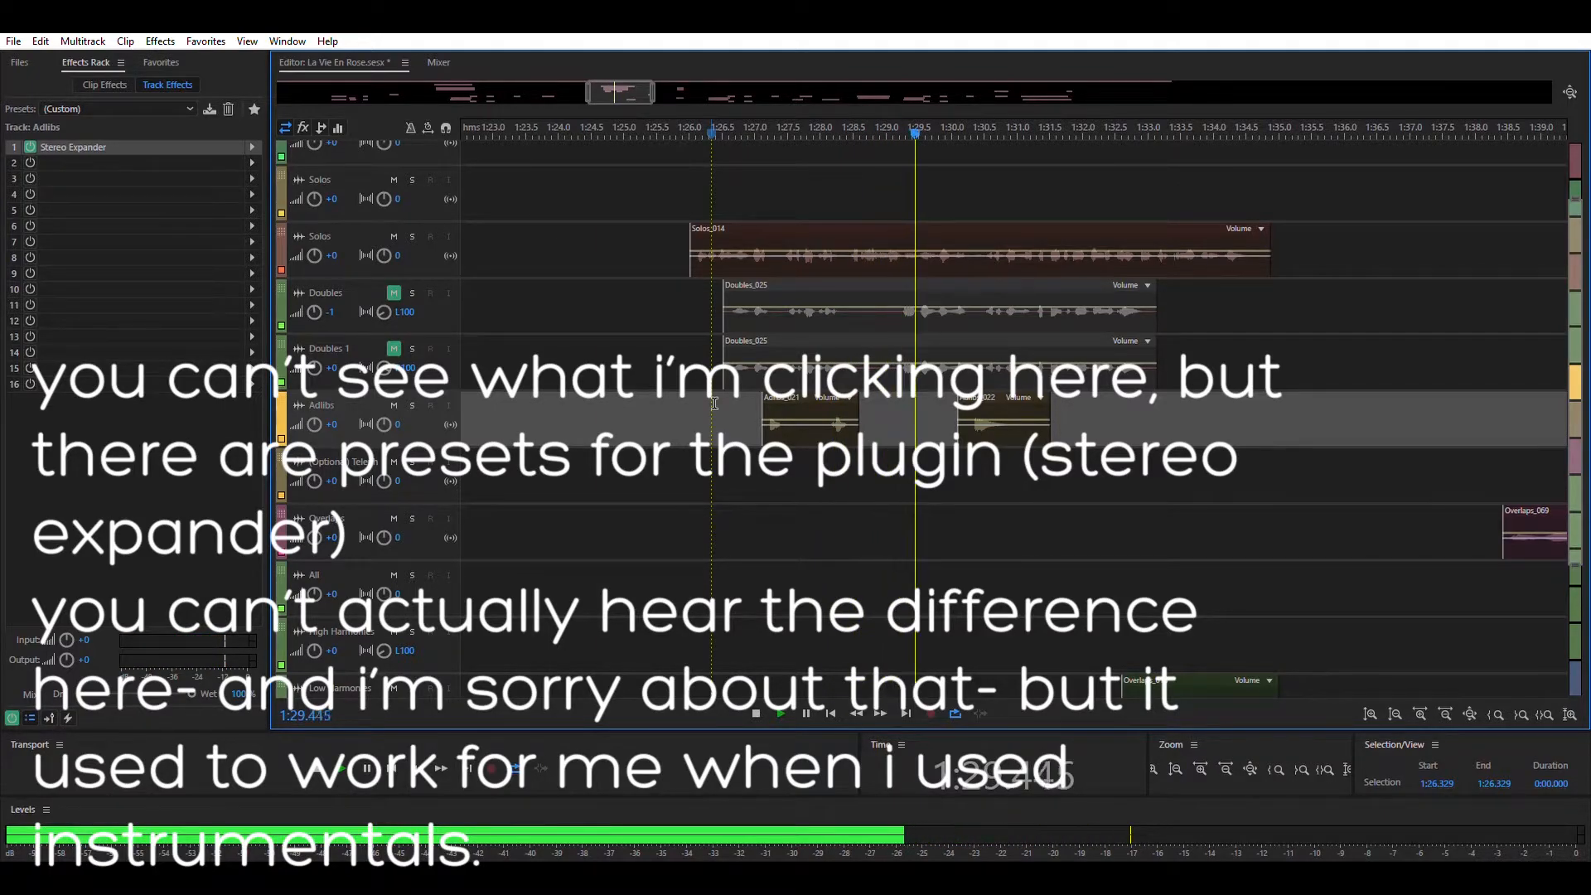
key("space")
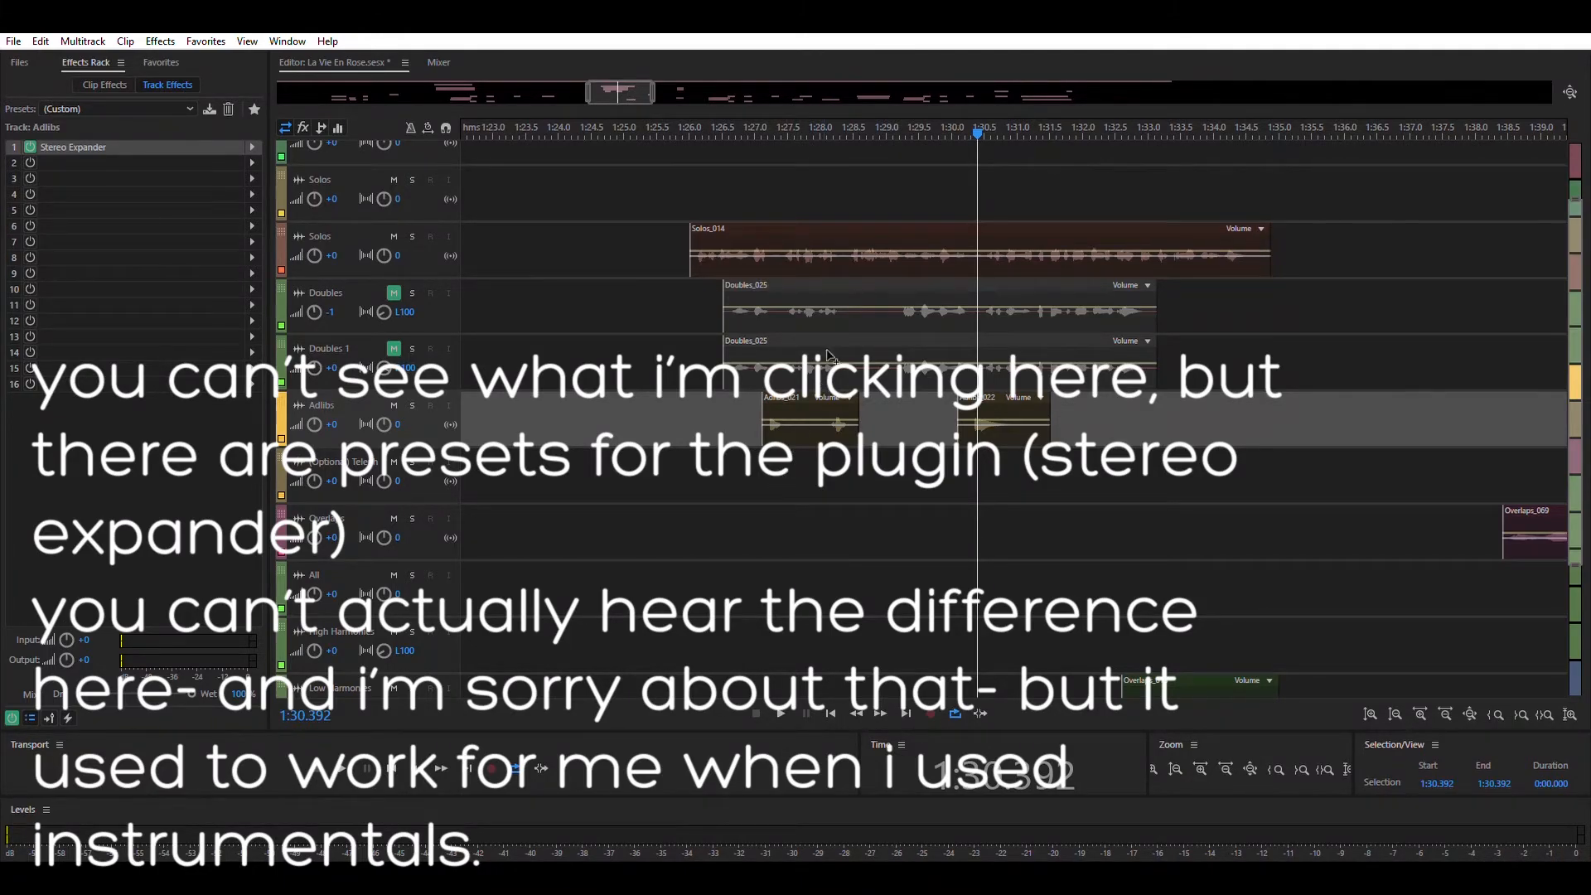
left_click(681, 404)
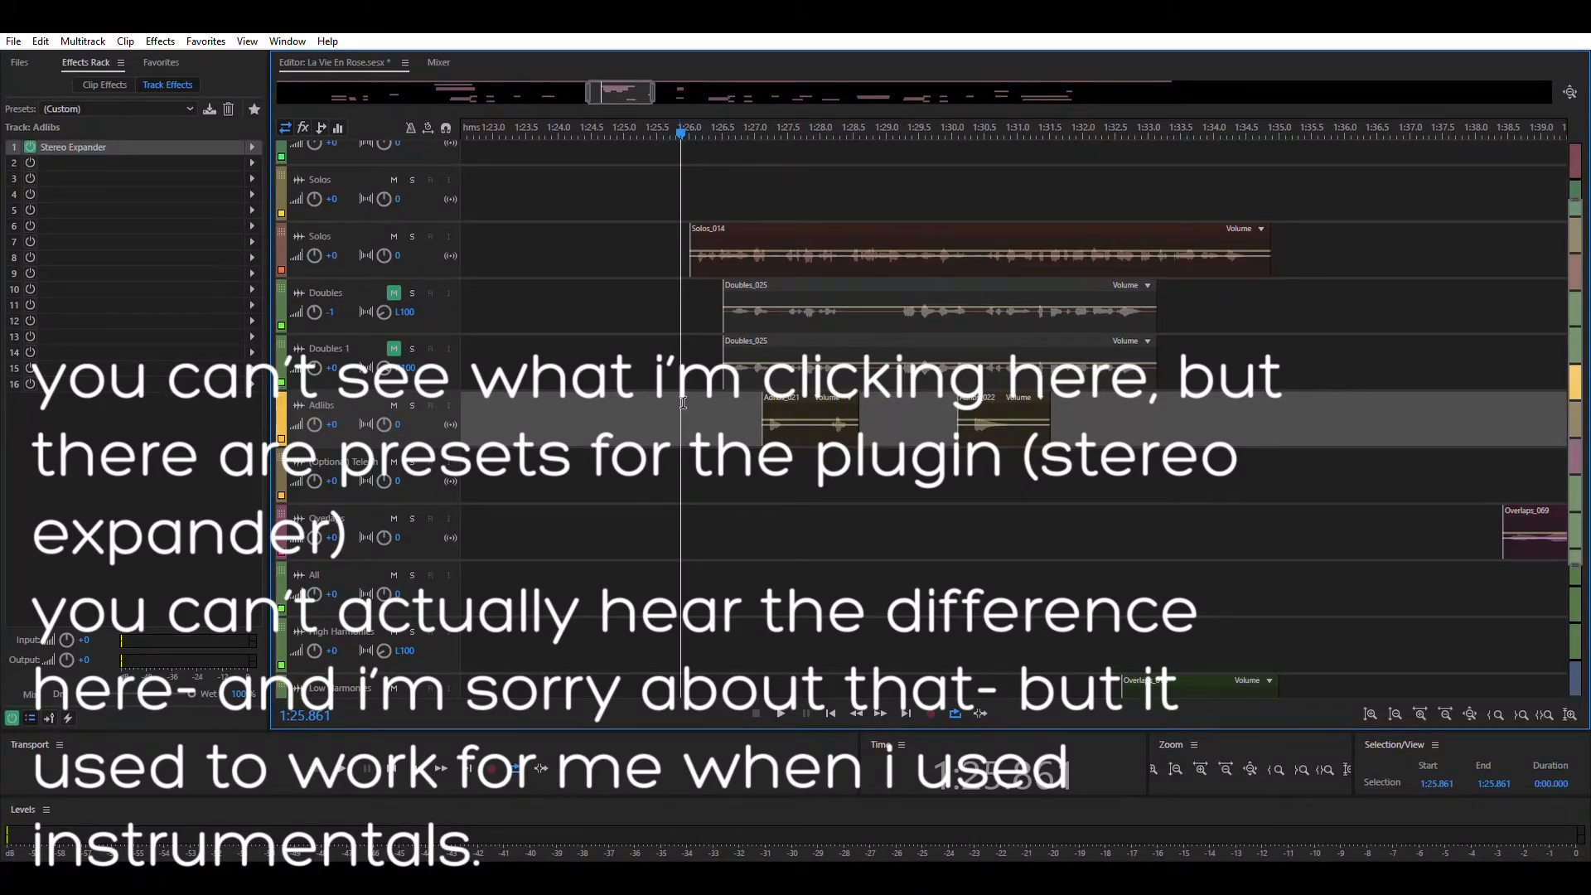
key("space")
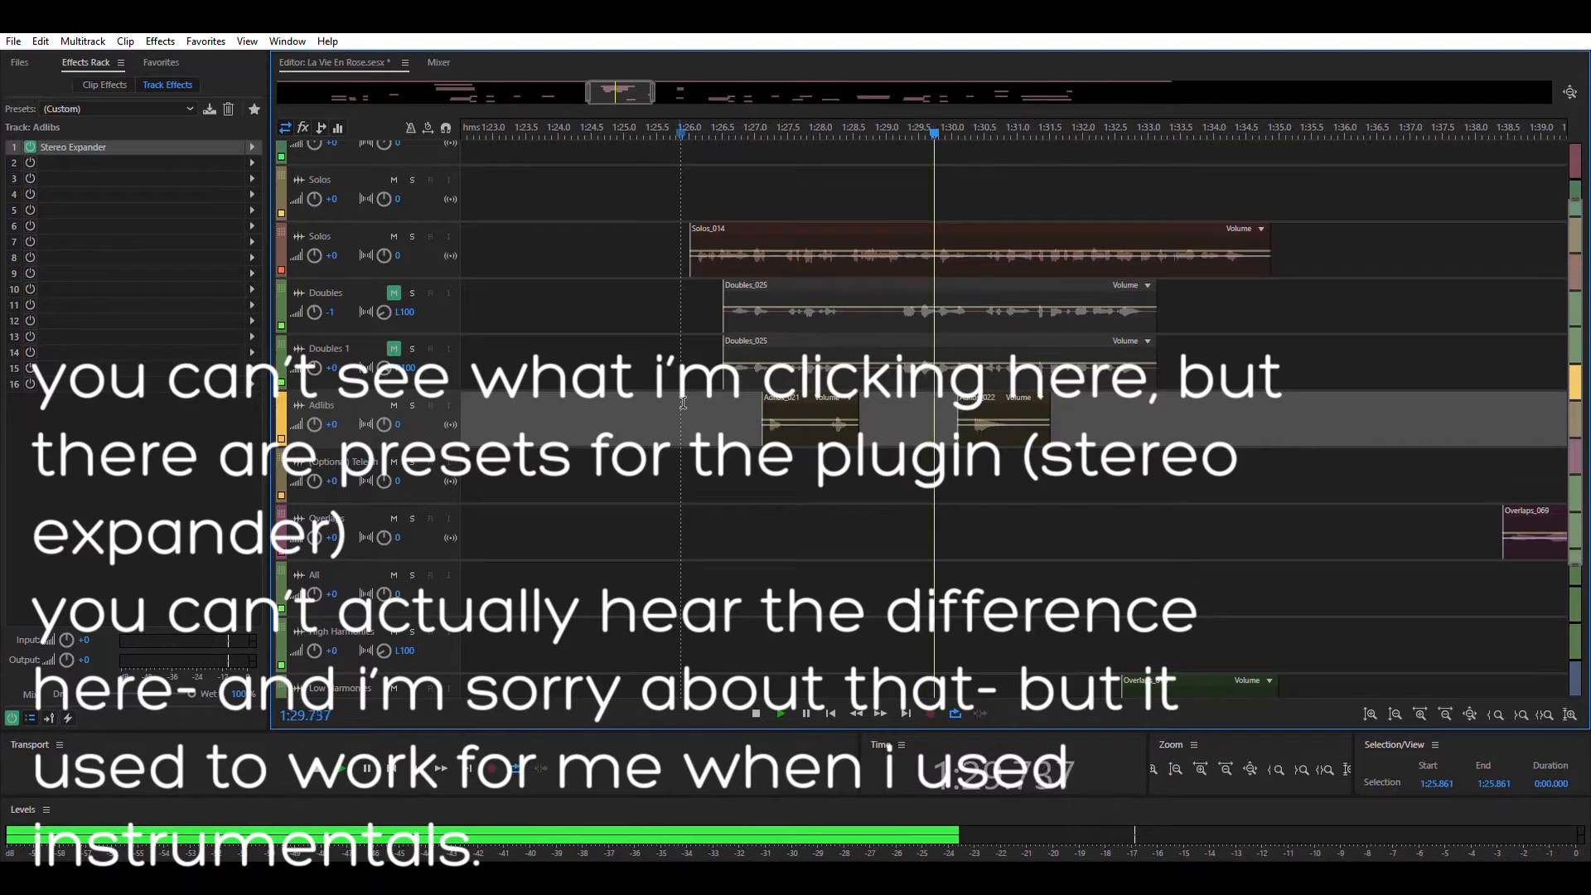
key("space")
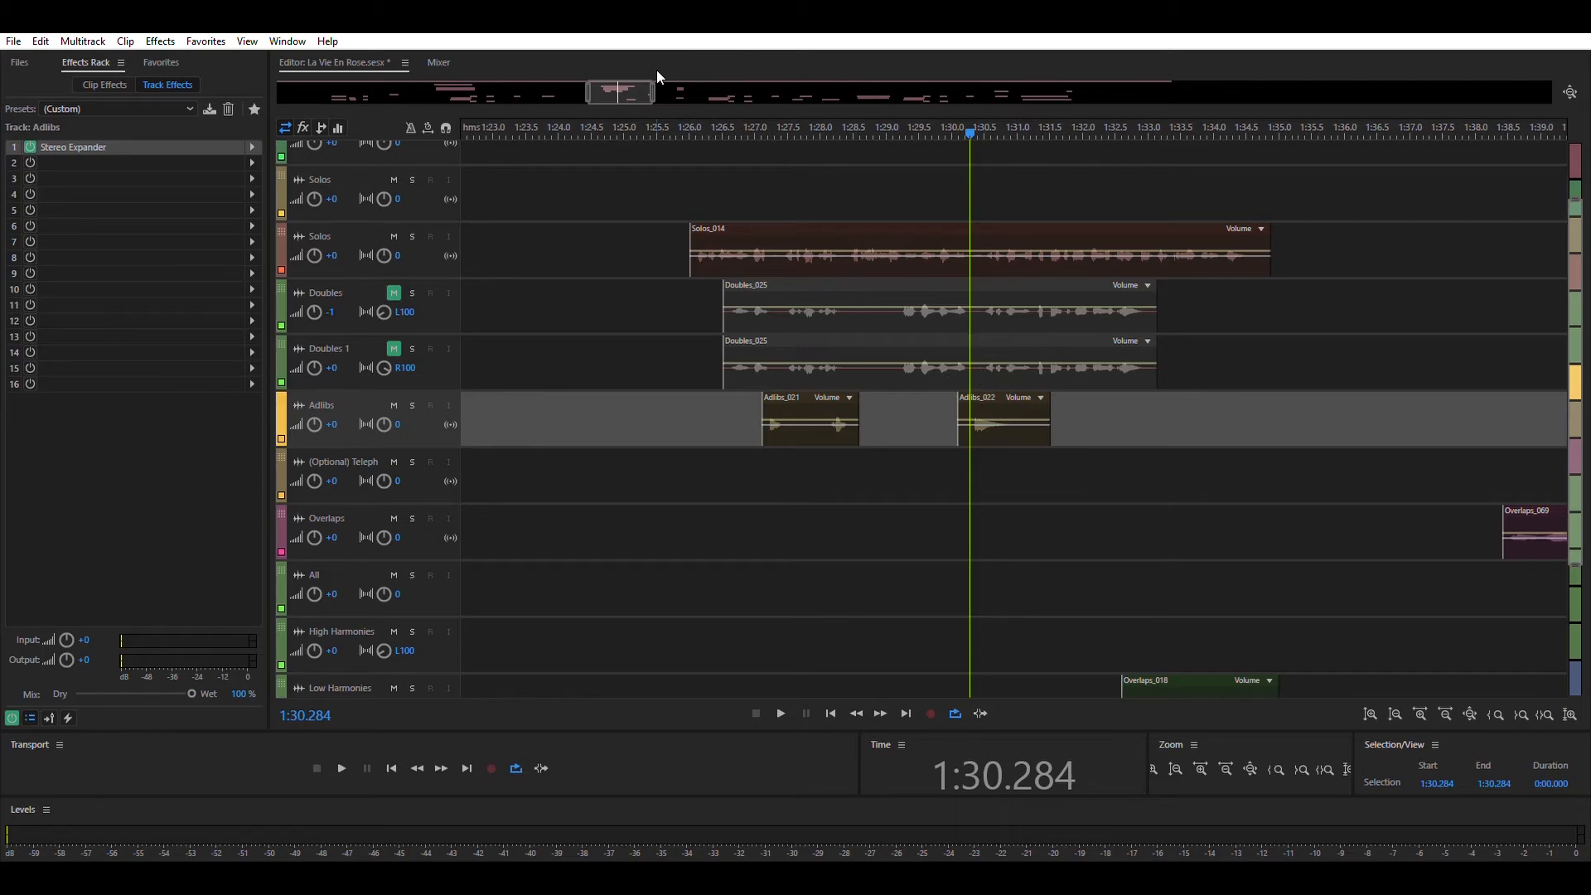
- Select the Adlibs_021 and Adlibs_022 clips from 1:26.747 to 1:31.925
mouse_move(654, 92)
left_mouse_down()
mouse_move(729, 92)
mouse_move(600, 92)
mouse_move(653, 93)
left_mouse_up()
scroll(812, 286, "up", 2)
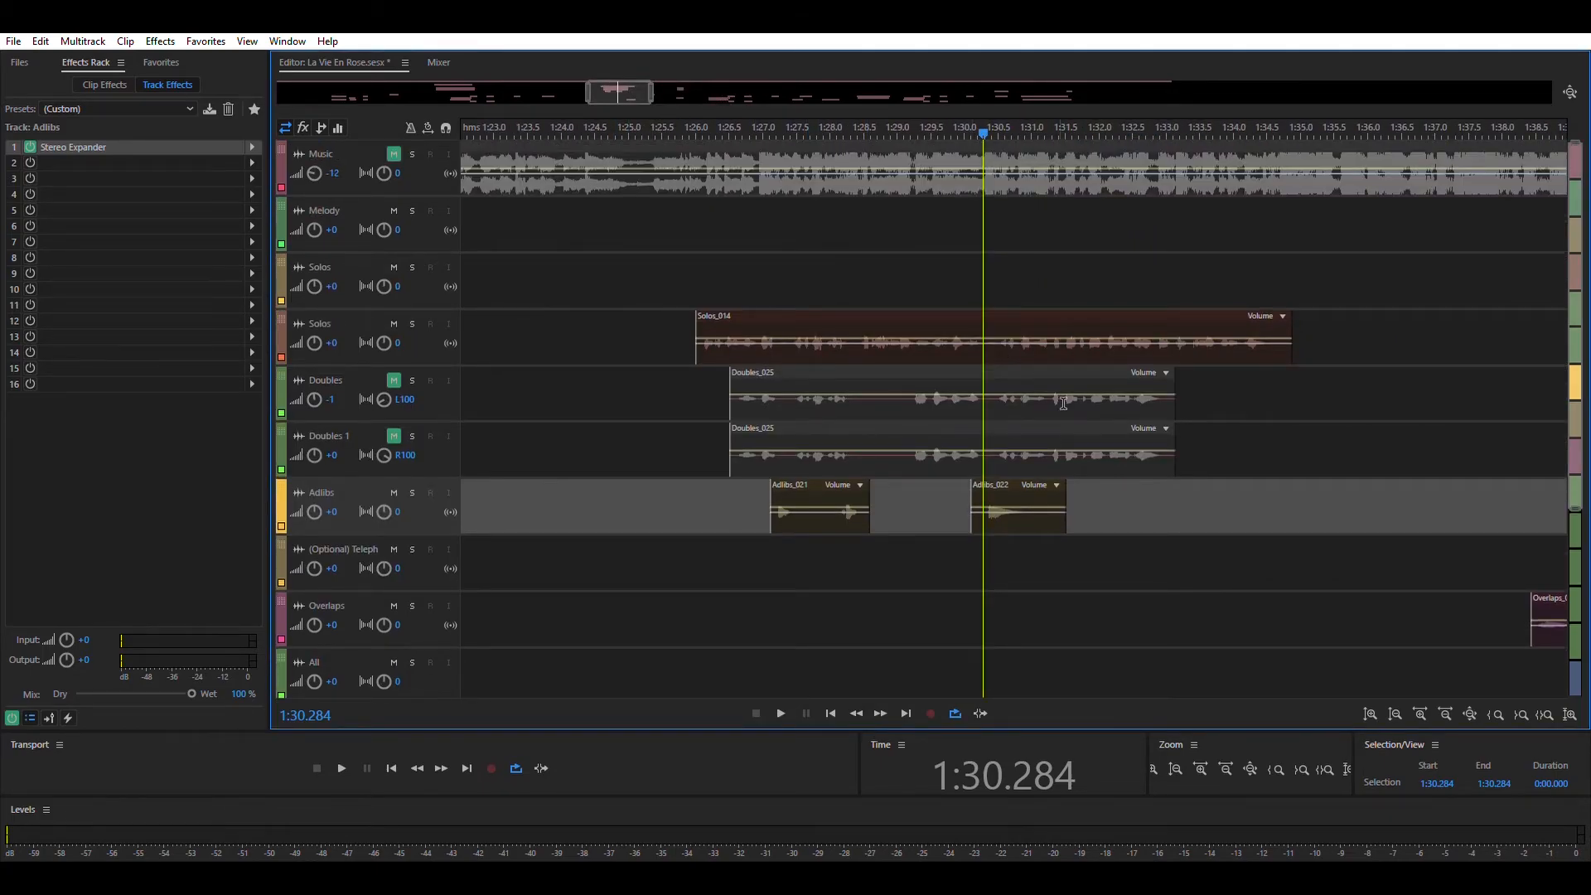
left_click_drag(737, 497, 1097, 495)
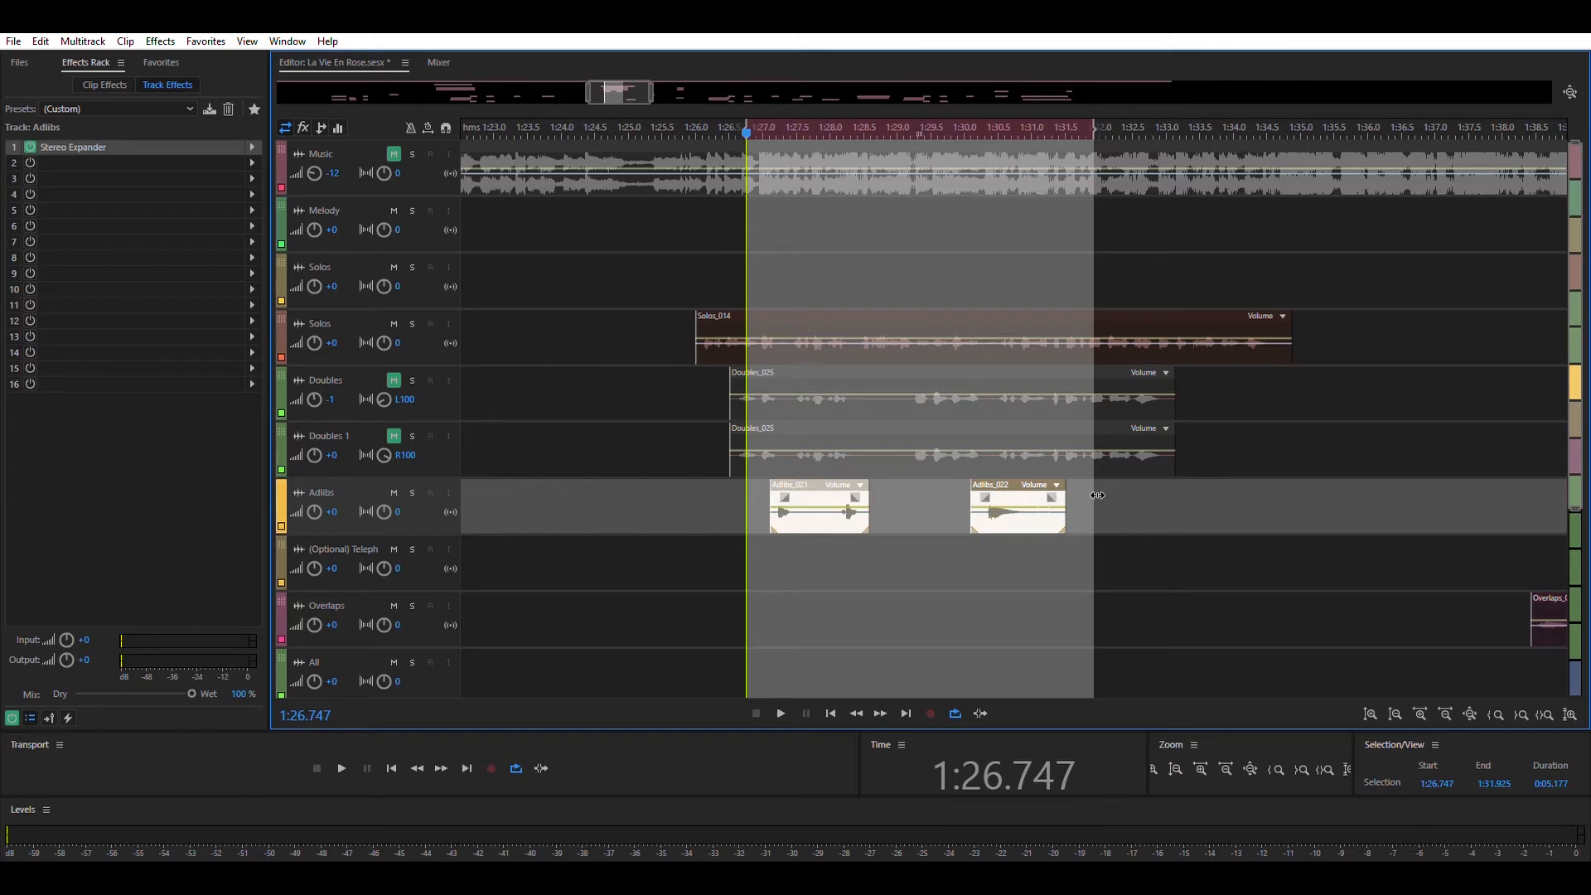
- Unmute the Doubles and Doubles 1 tracks and play the section from 1:25.589
left_click(671, 312)
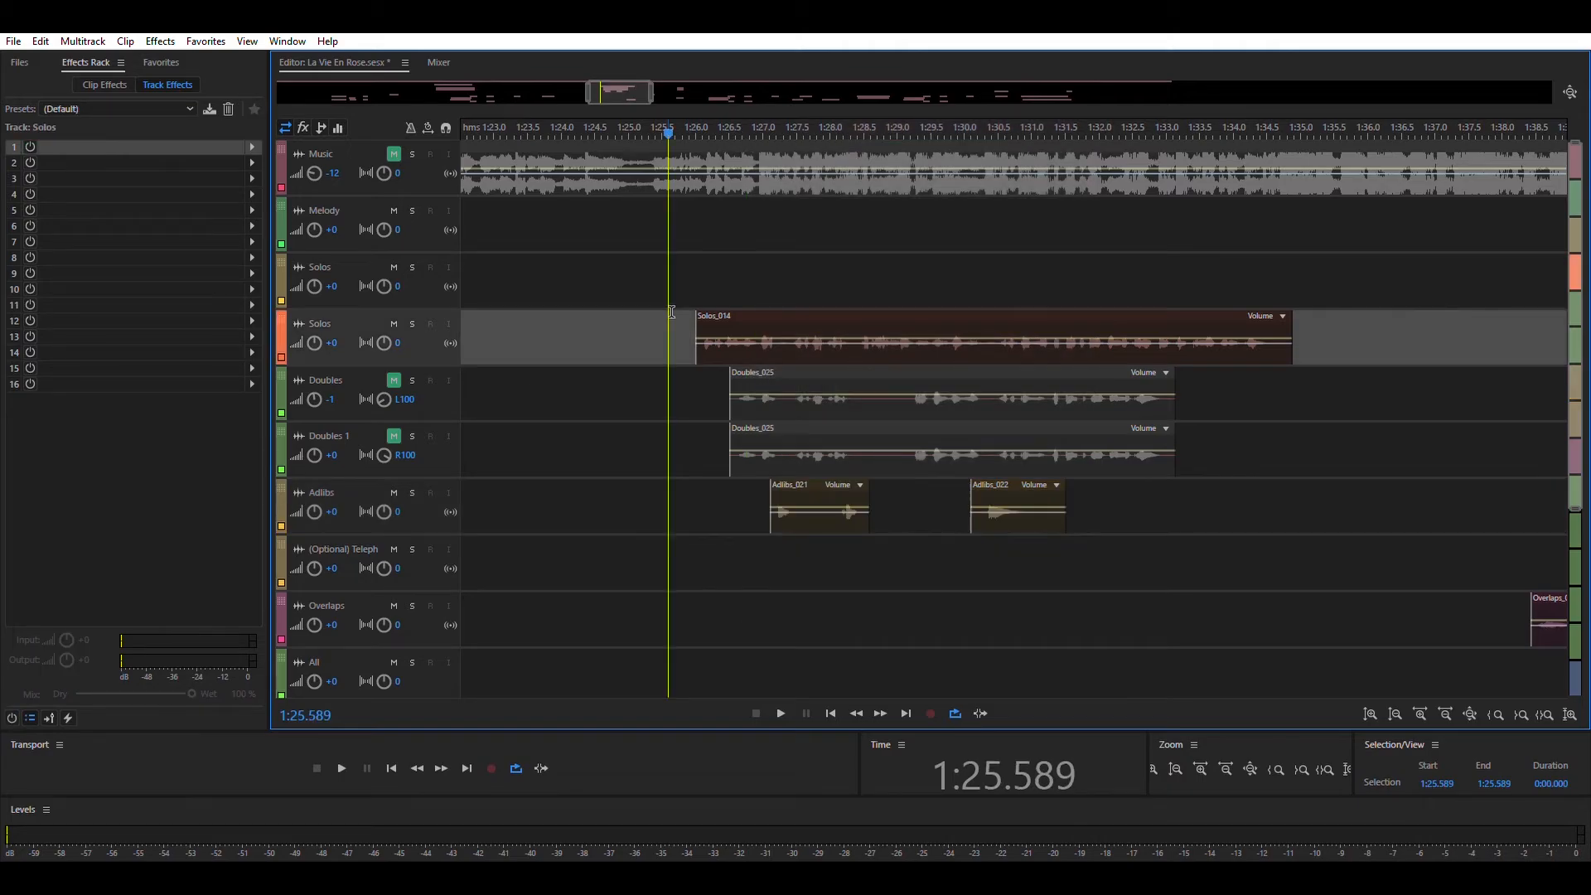
left_click(1422, 706)
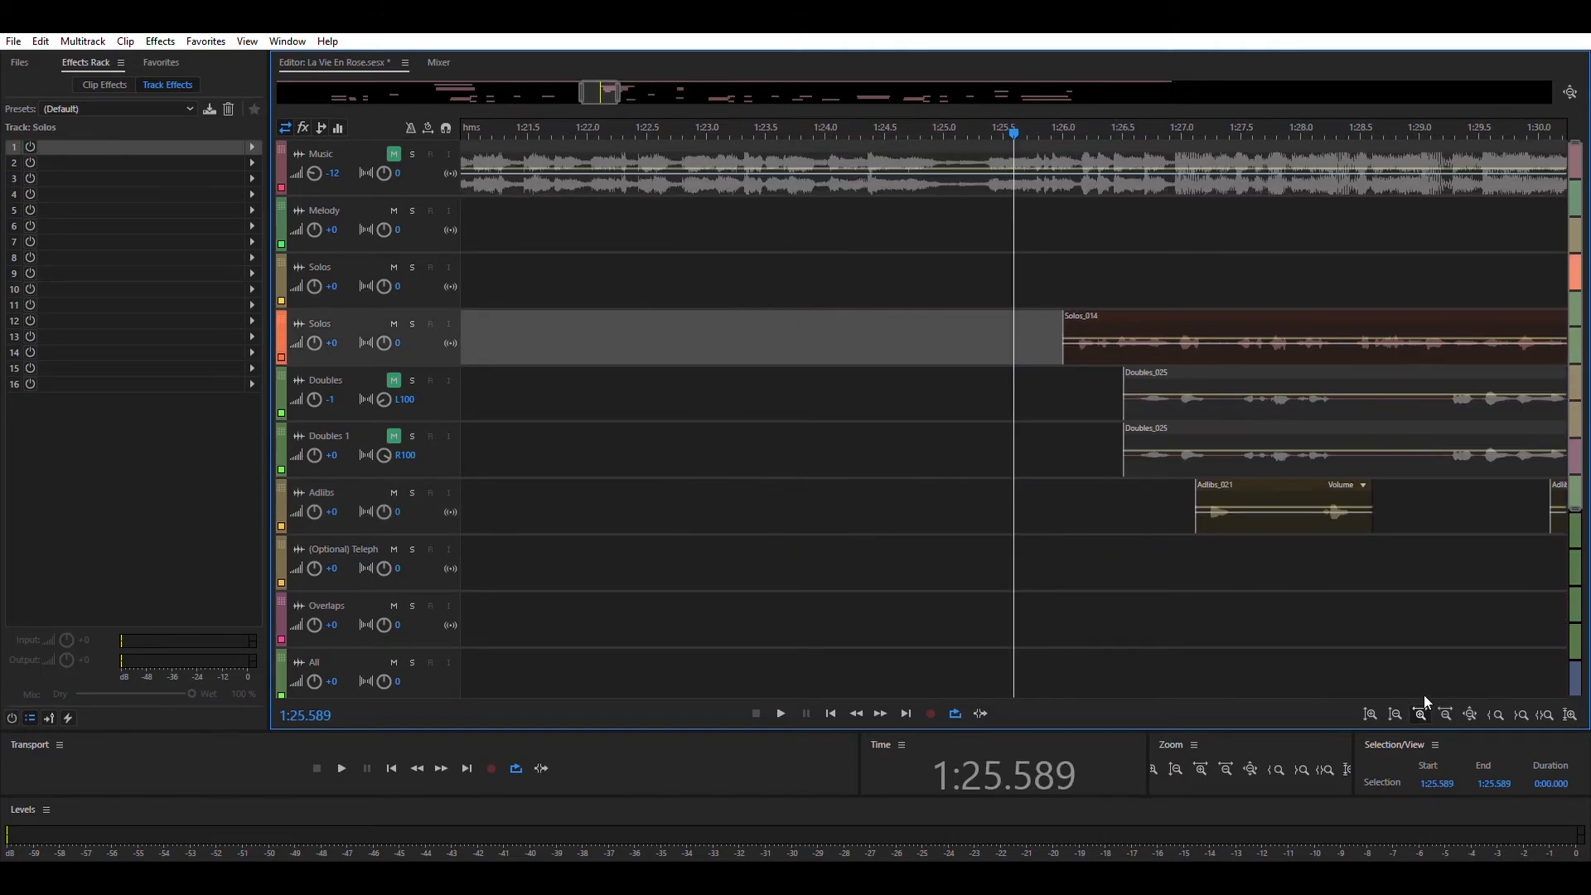
left_click(1422, 706)
left_click(1355, 426)
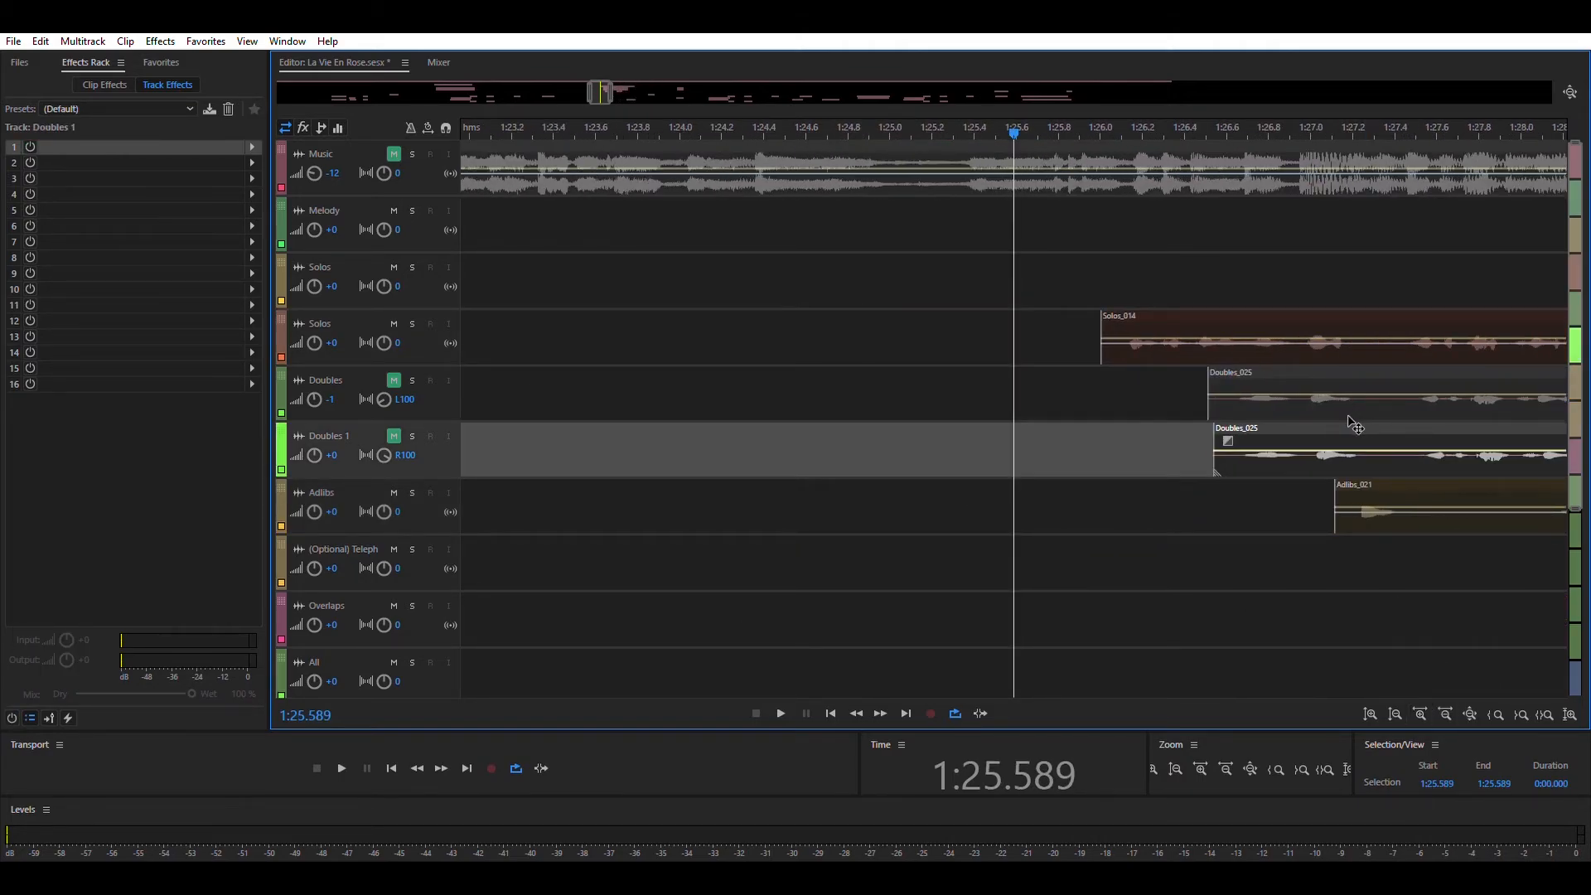
left_click(394, 436)
left_click(394, 380)
key("space")
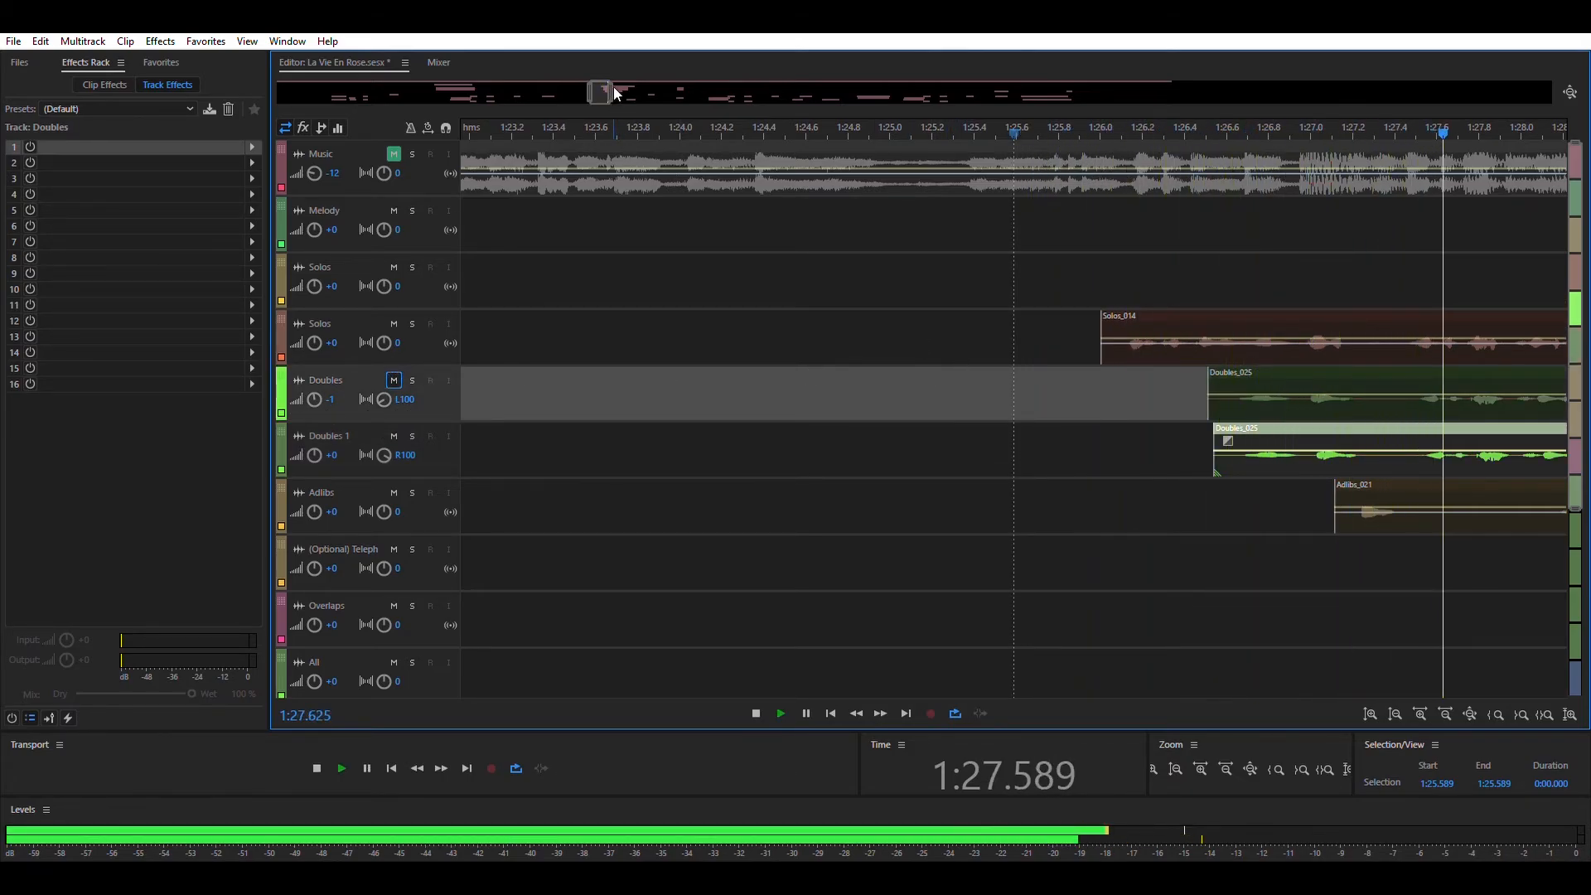
left_click_drag(613, 86, 698, 86)
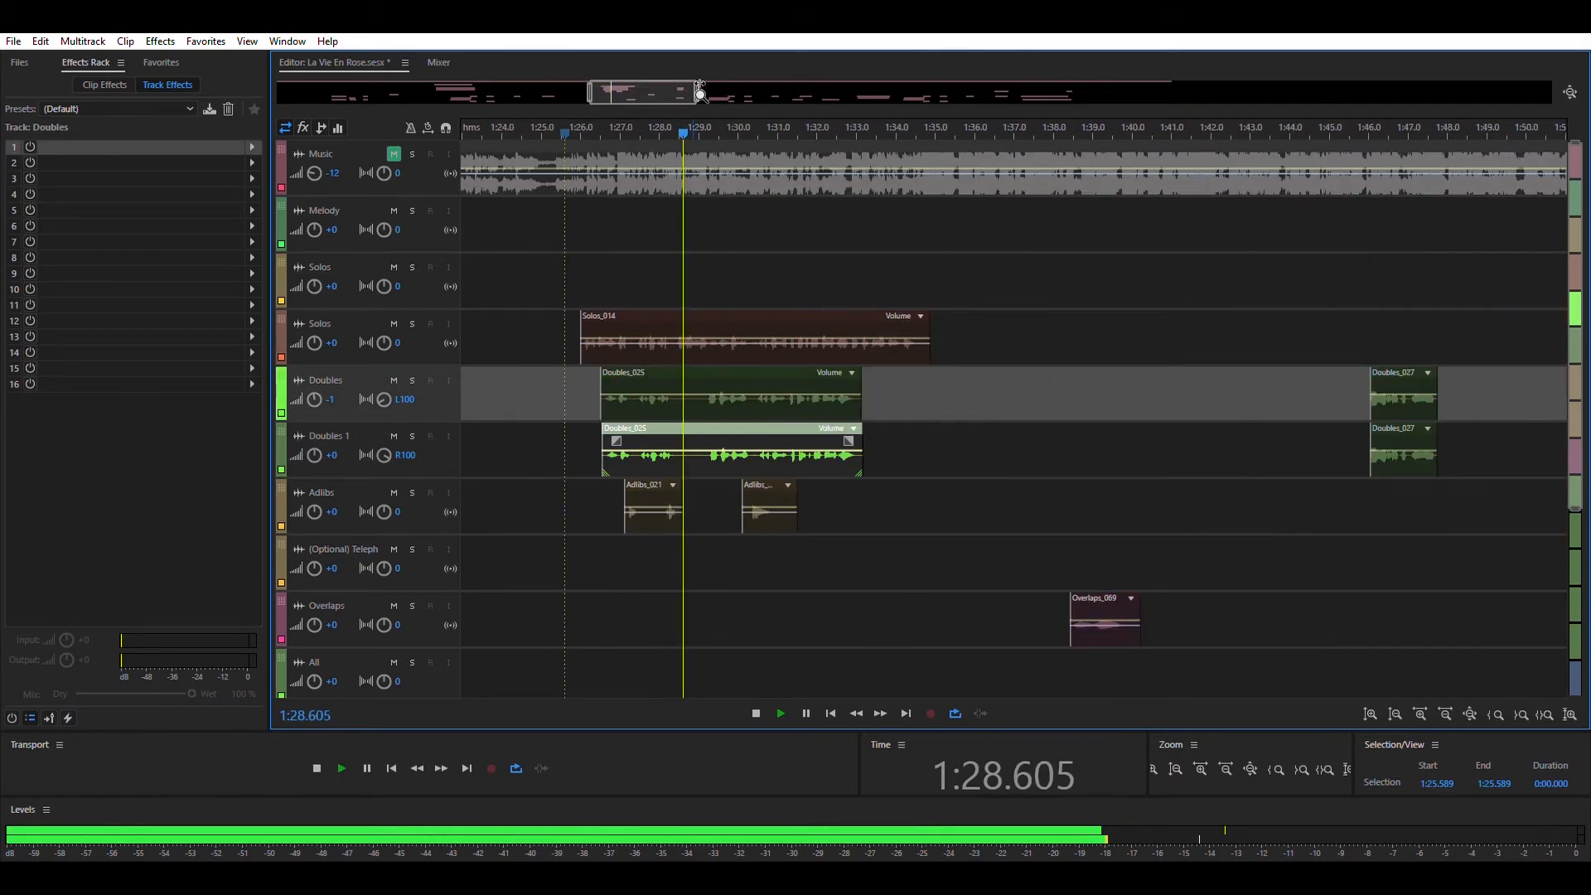
- Play from 1:25.146 and select the Overlaps_018 clip on the Low Harmonies track
left_click(548, 322)
scroll(606, 372, "down", 3)
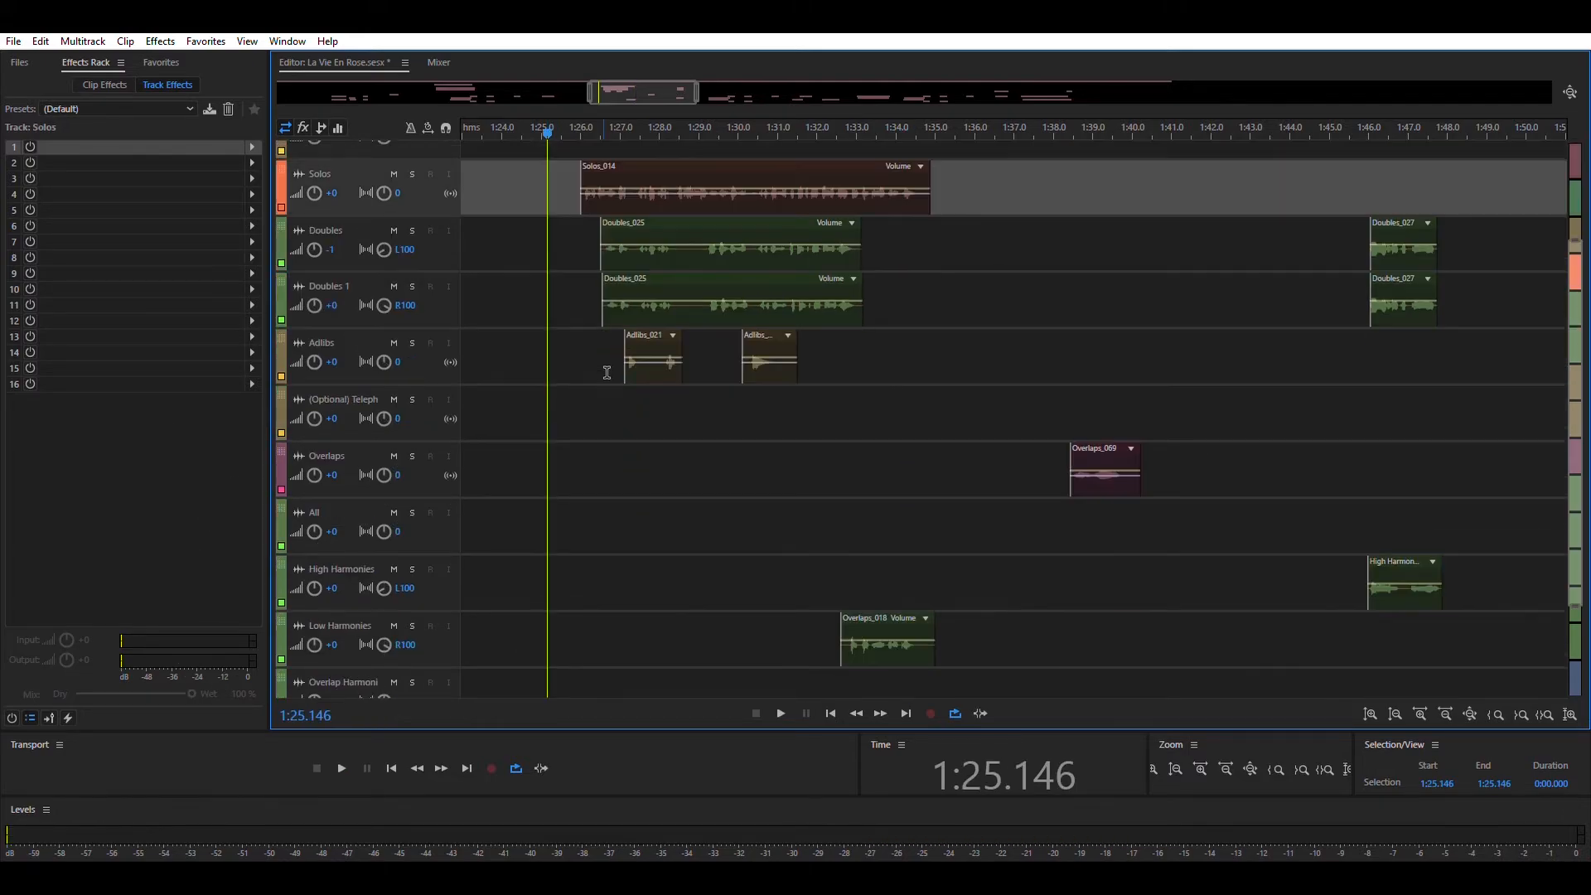
scroll(606, 372, "down", 2)
key("space")
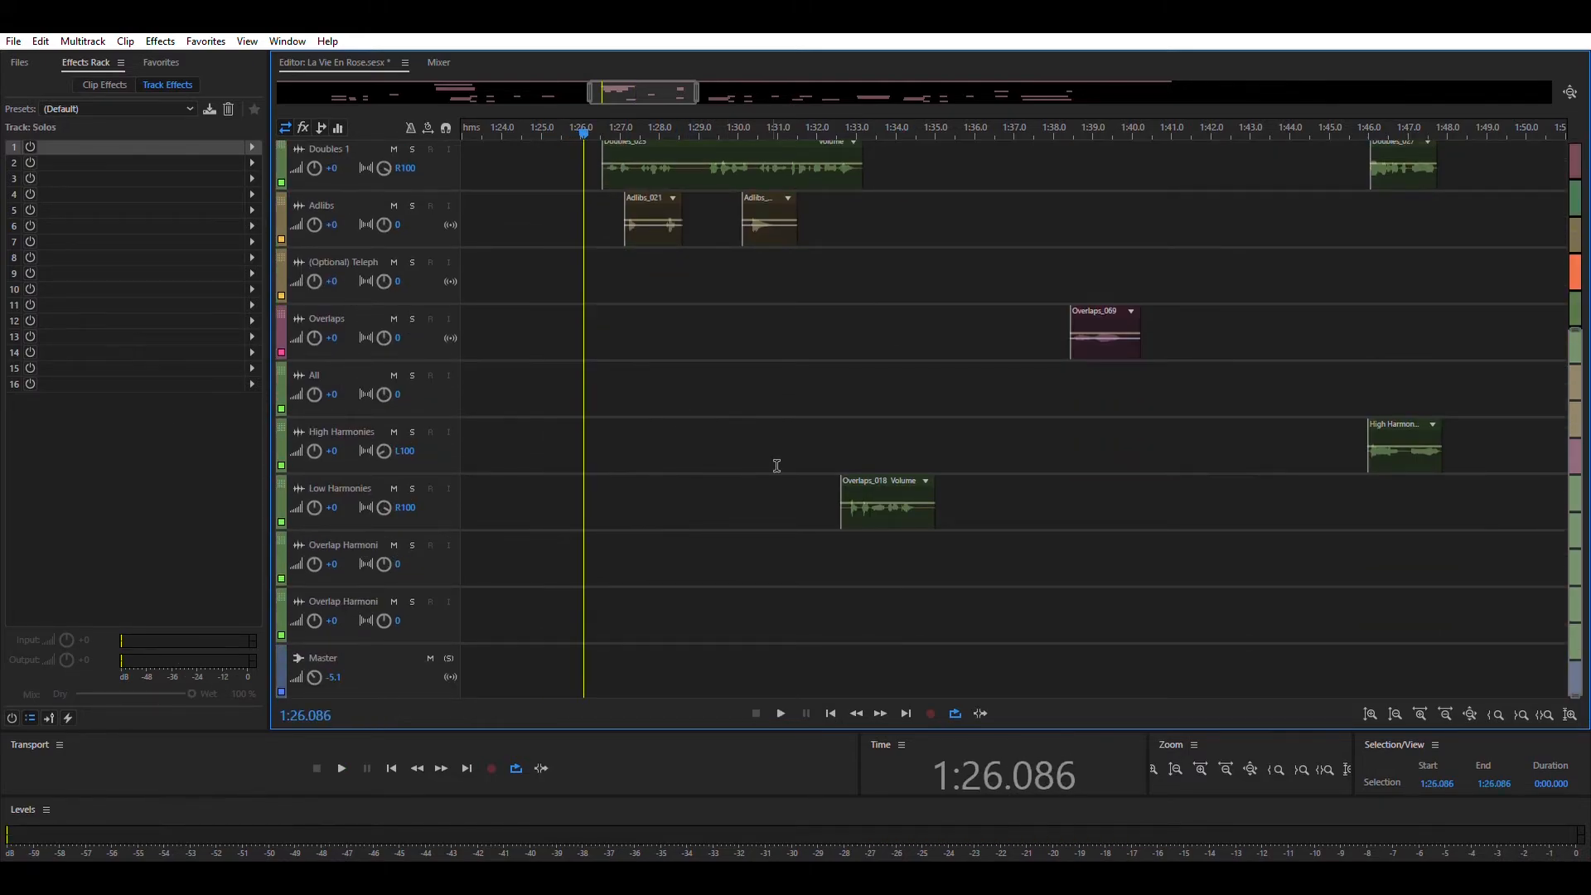
left_click(866, 479)
scroll(620, 414, "up", 5)
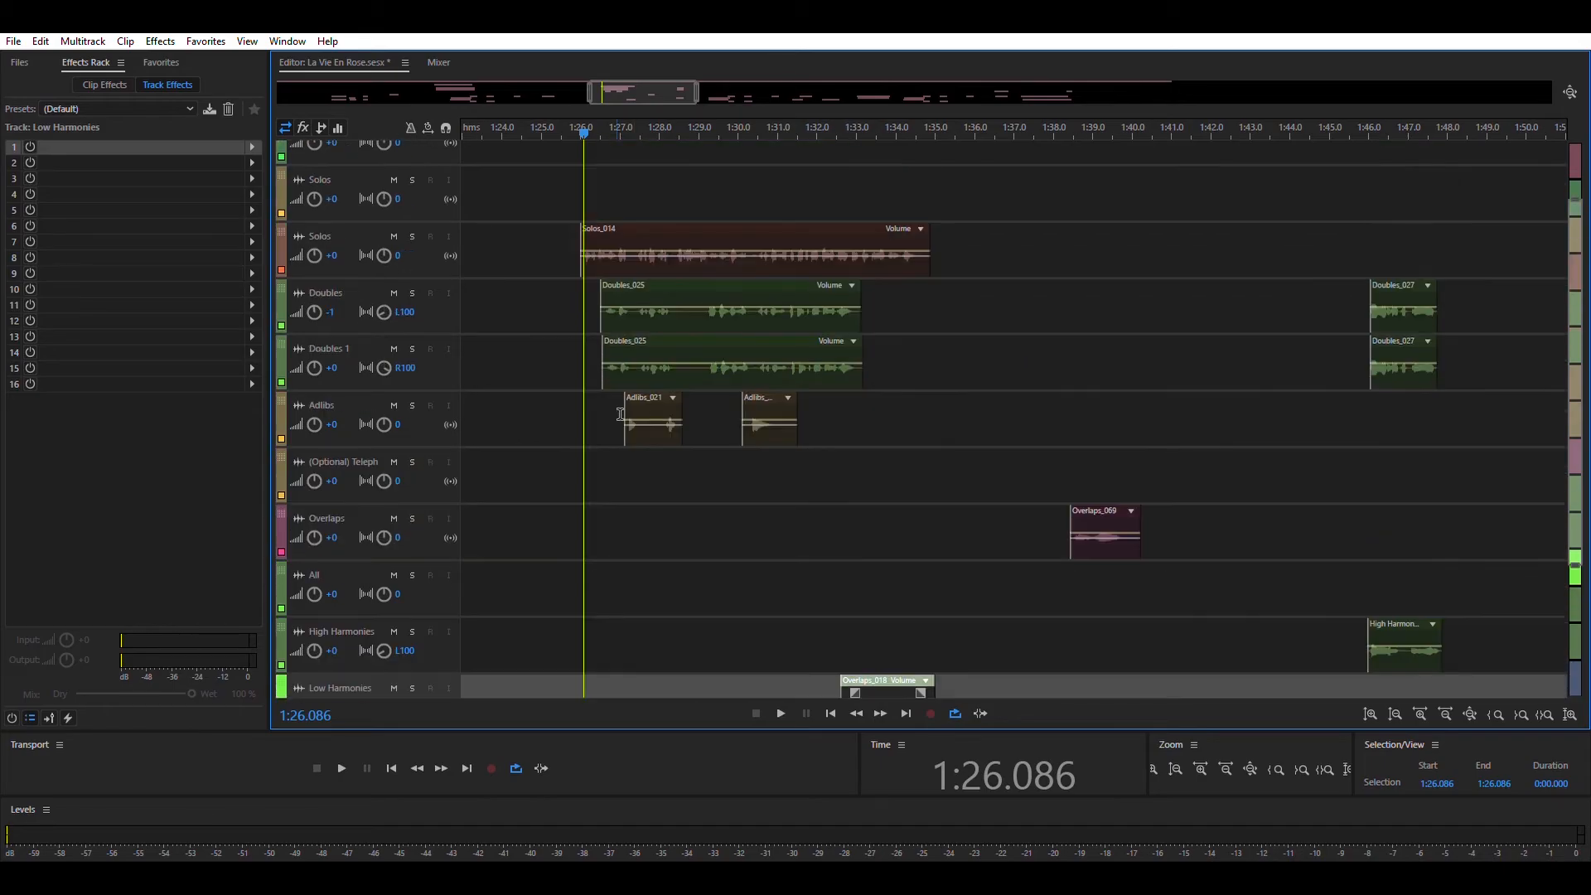
- Save the session and set the volume of the Solos track holding Solos_014 to +4
key("ctrl+s")
left_click(340, 238)
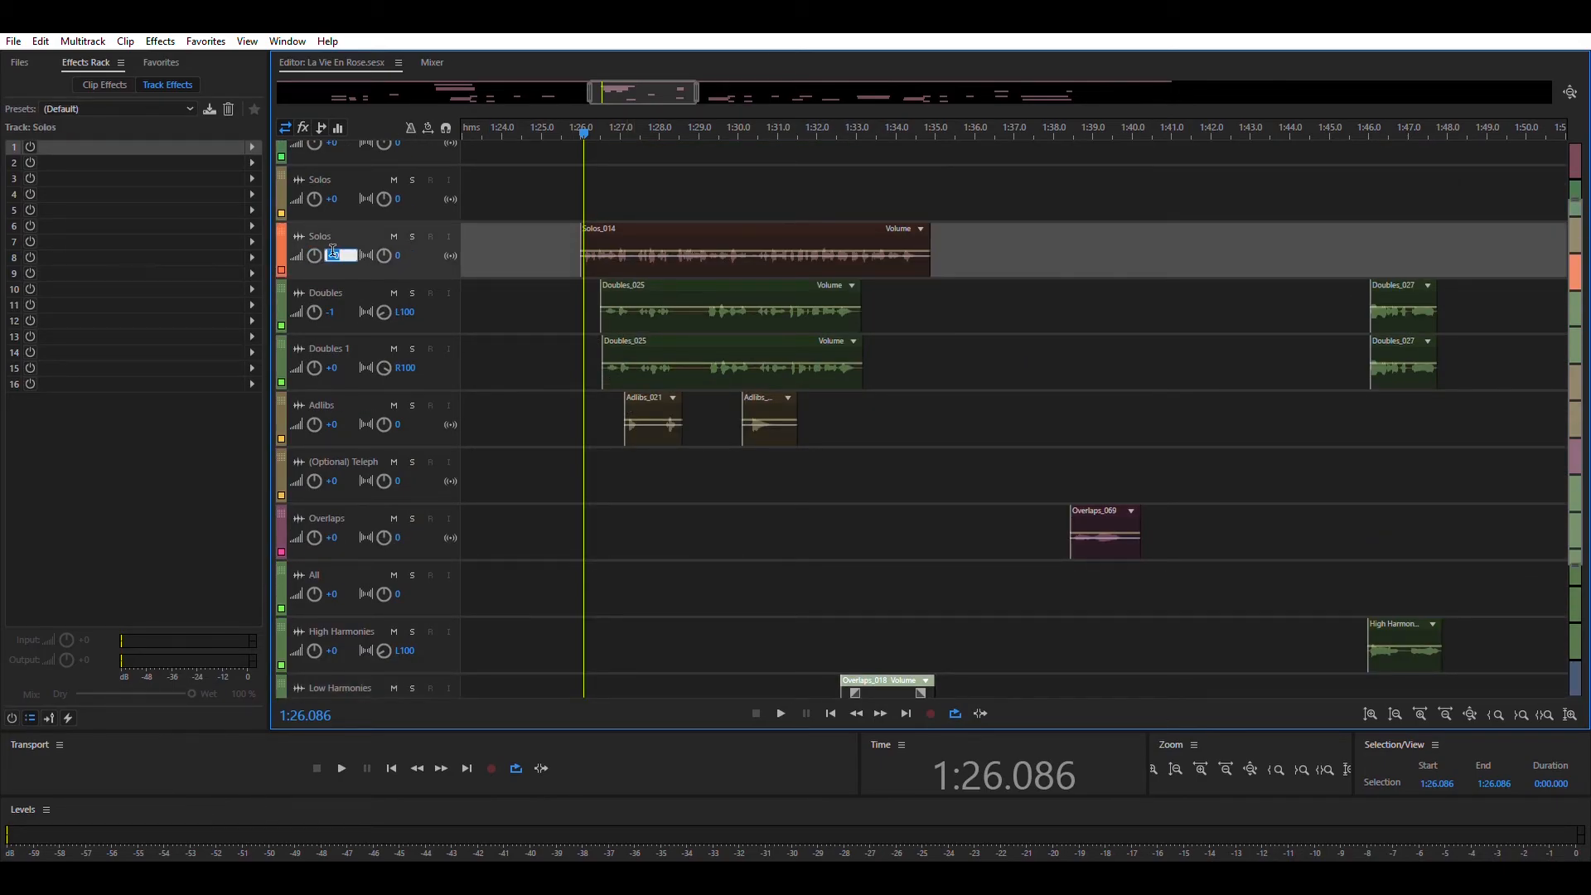
type("5")
type("4")
- Play the solo, doubles and adlibs from 1:23.780 and replay them from 1:25.694
mouse_move(657, 92)
left_mouse_down()
mouse_move(625, 91)
mouse_move(653, 88)
left_mouse_up()
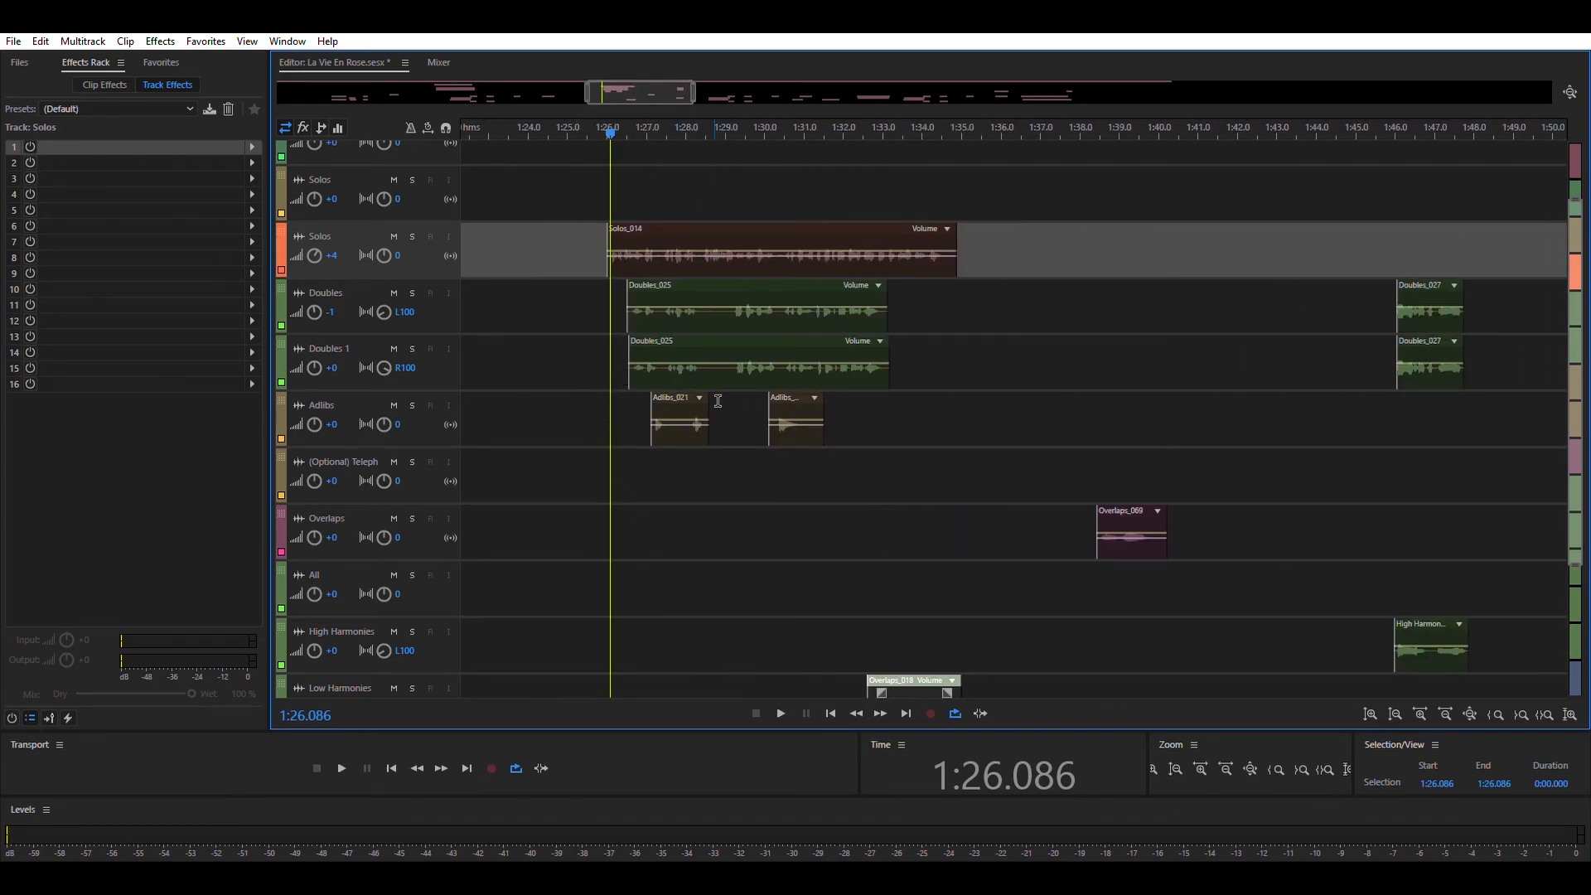
left_click(521, 406)
left_click(265, 131)
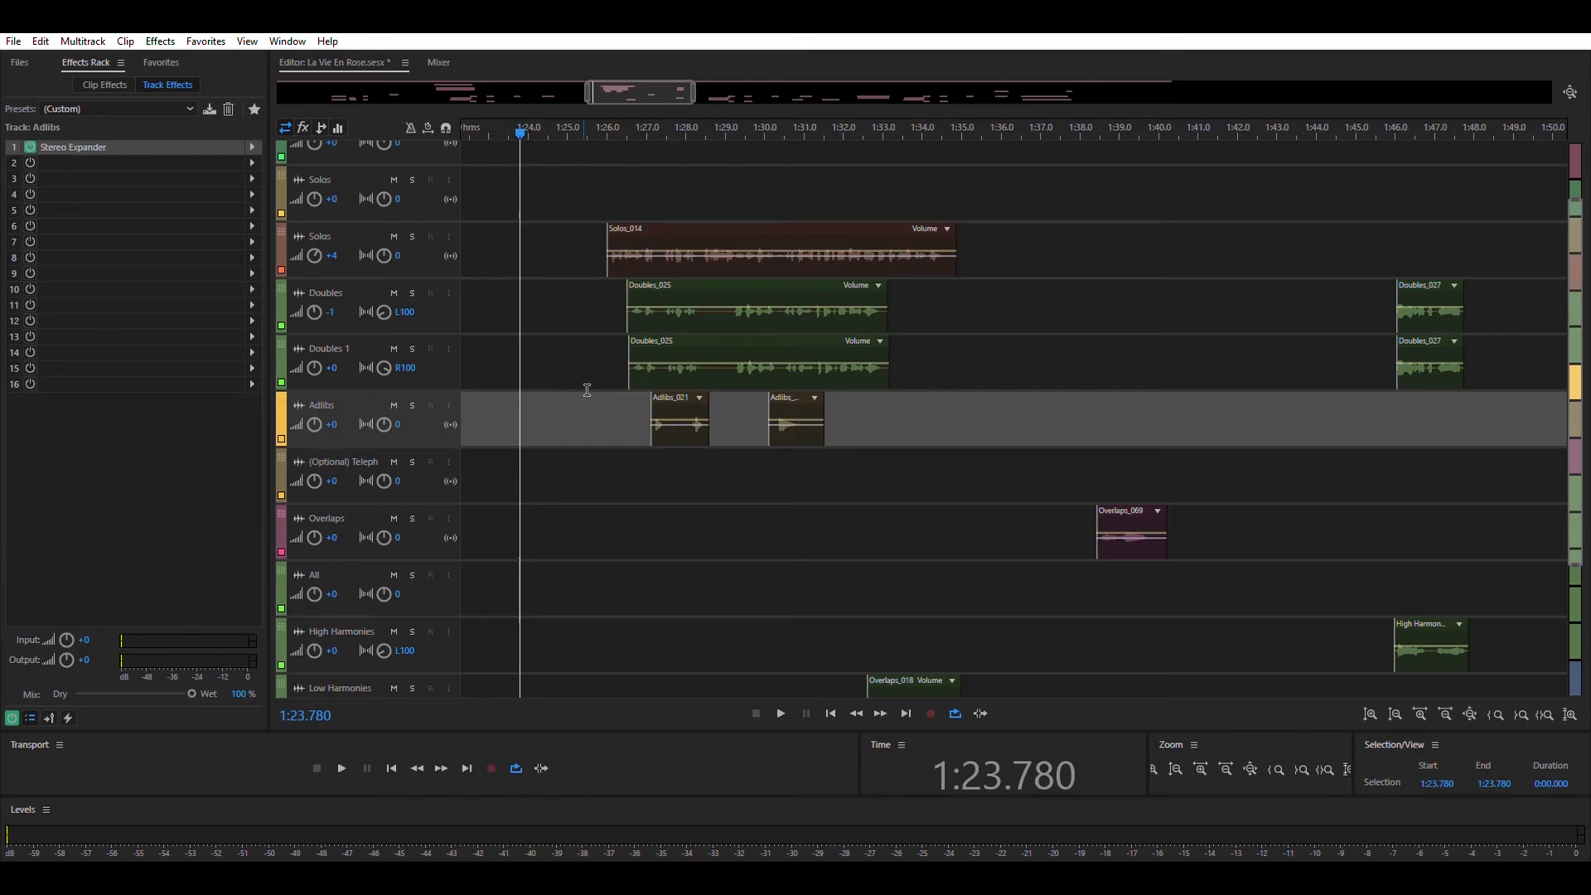
key("space")
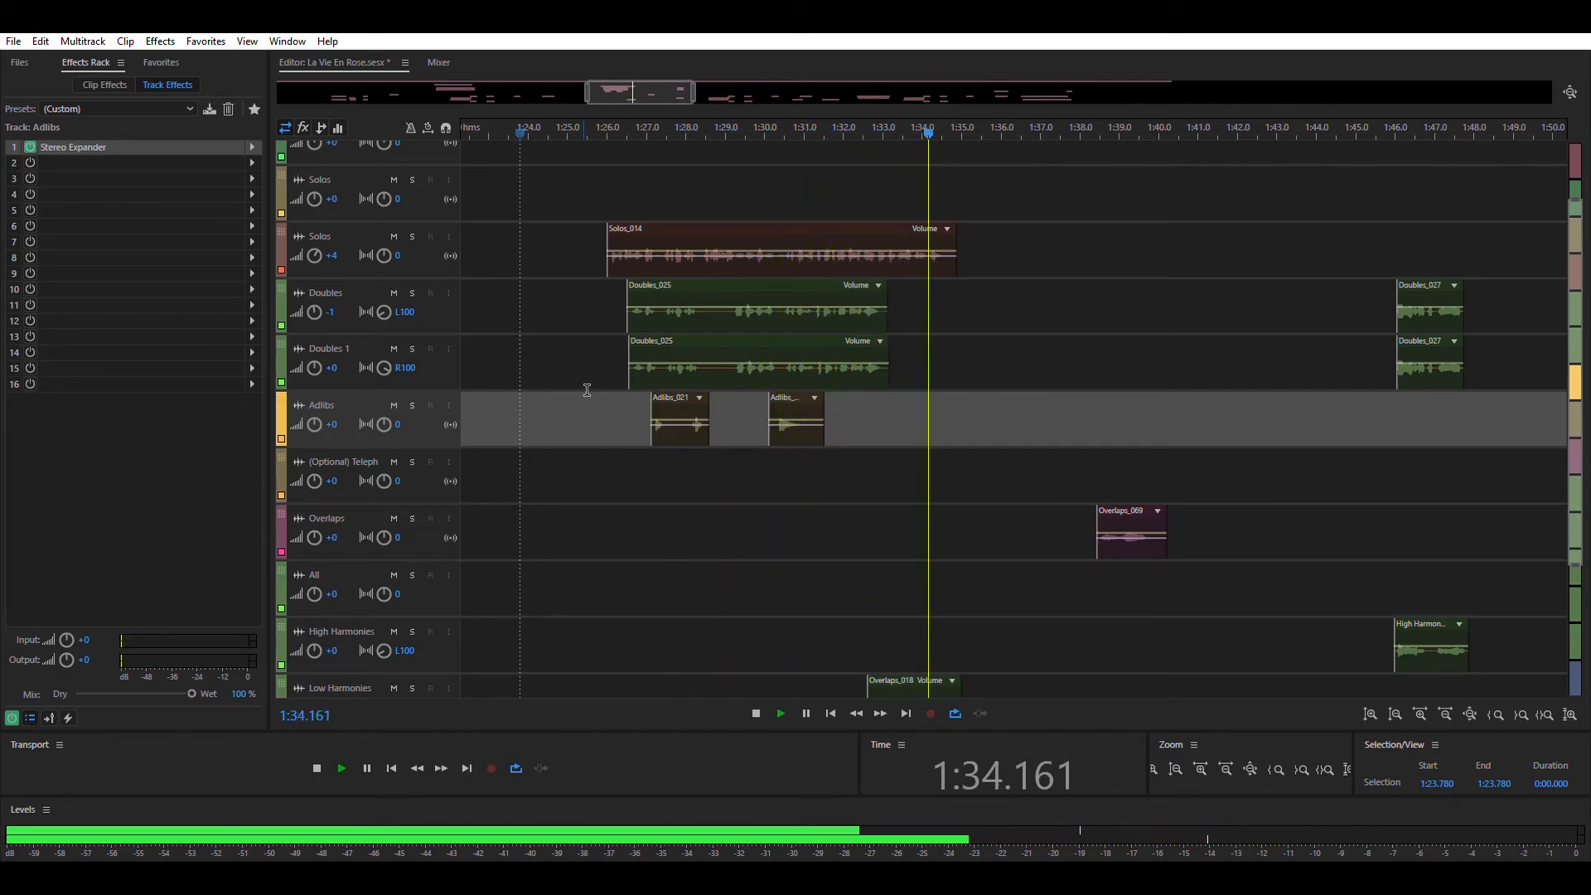
key("space")
left_click(599, 175)
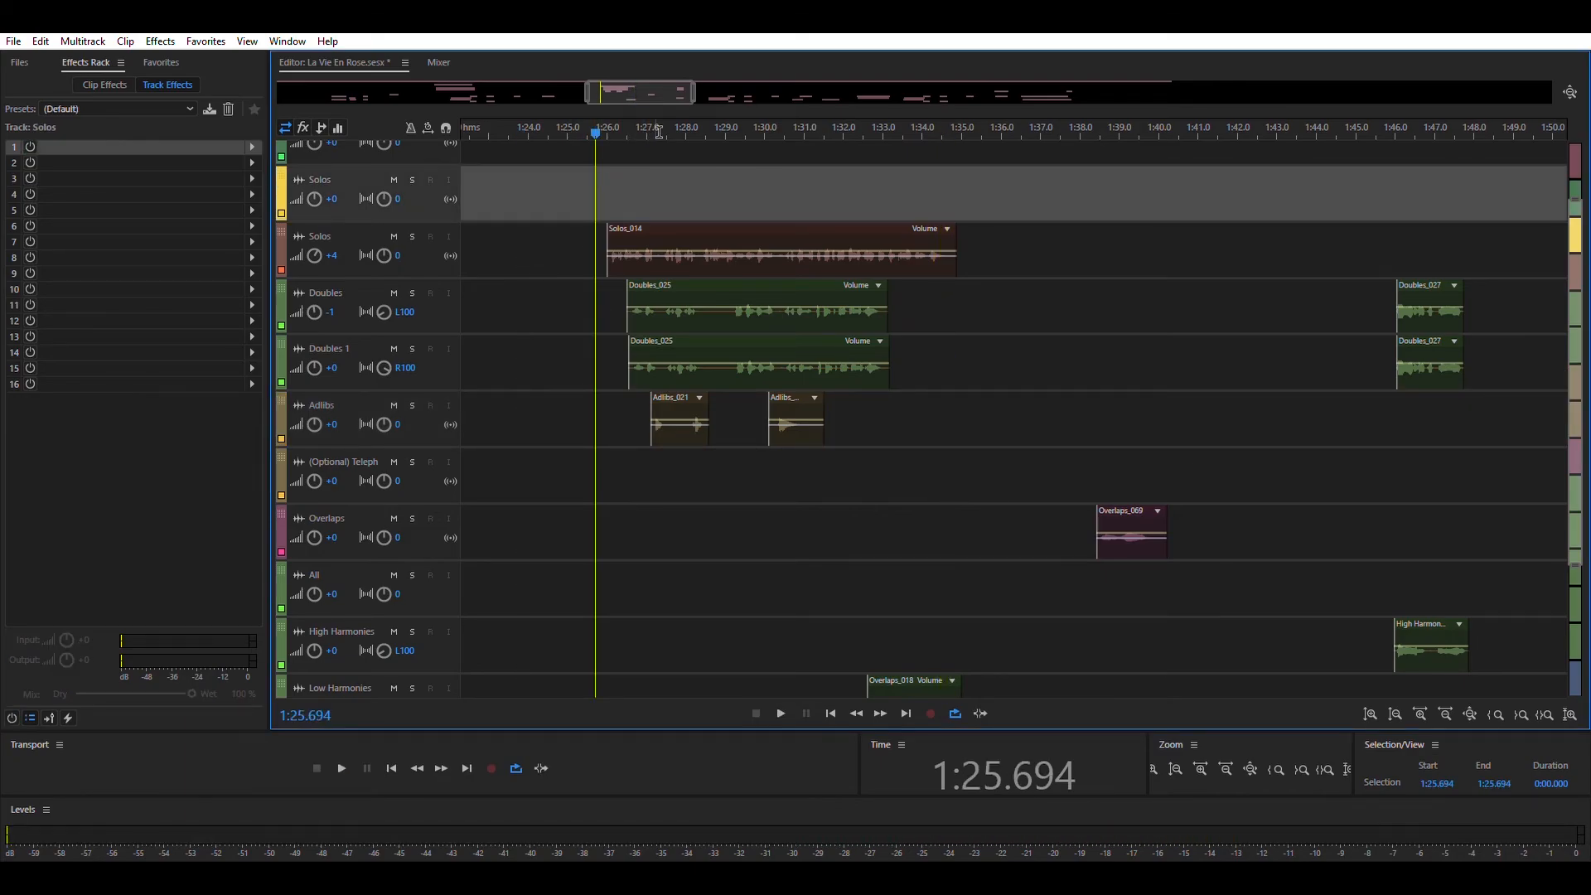
key("space")
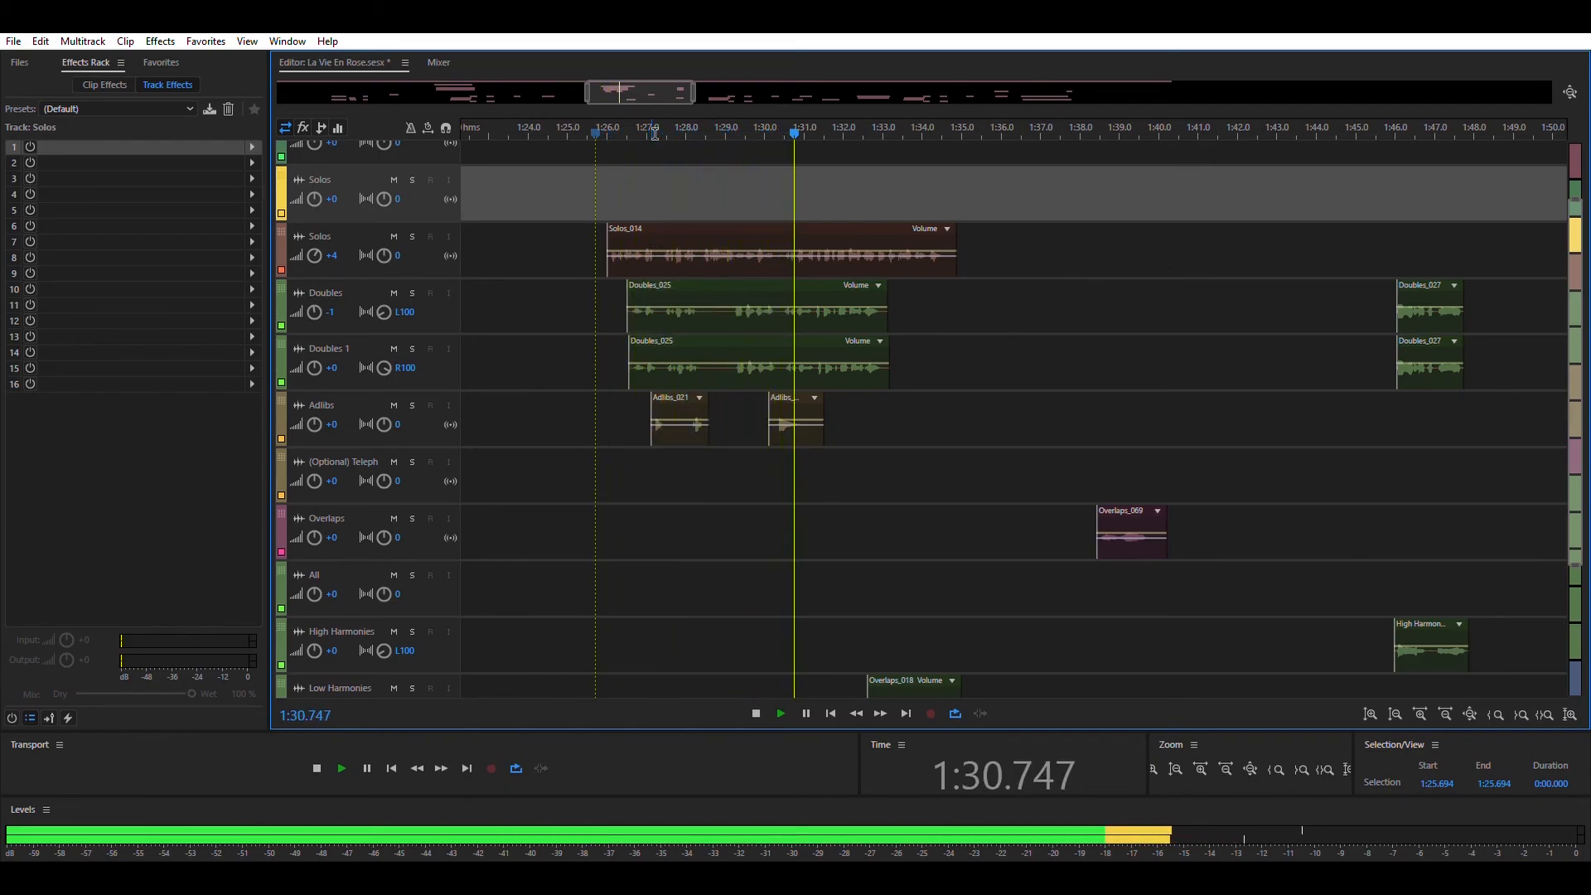
key("space")
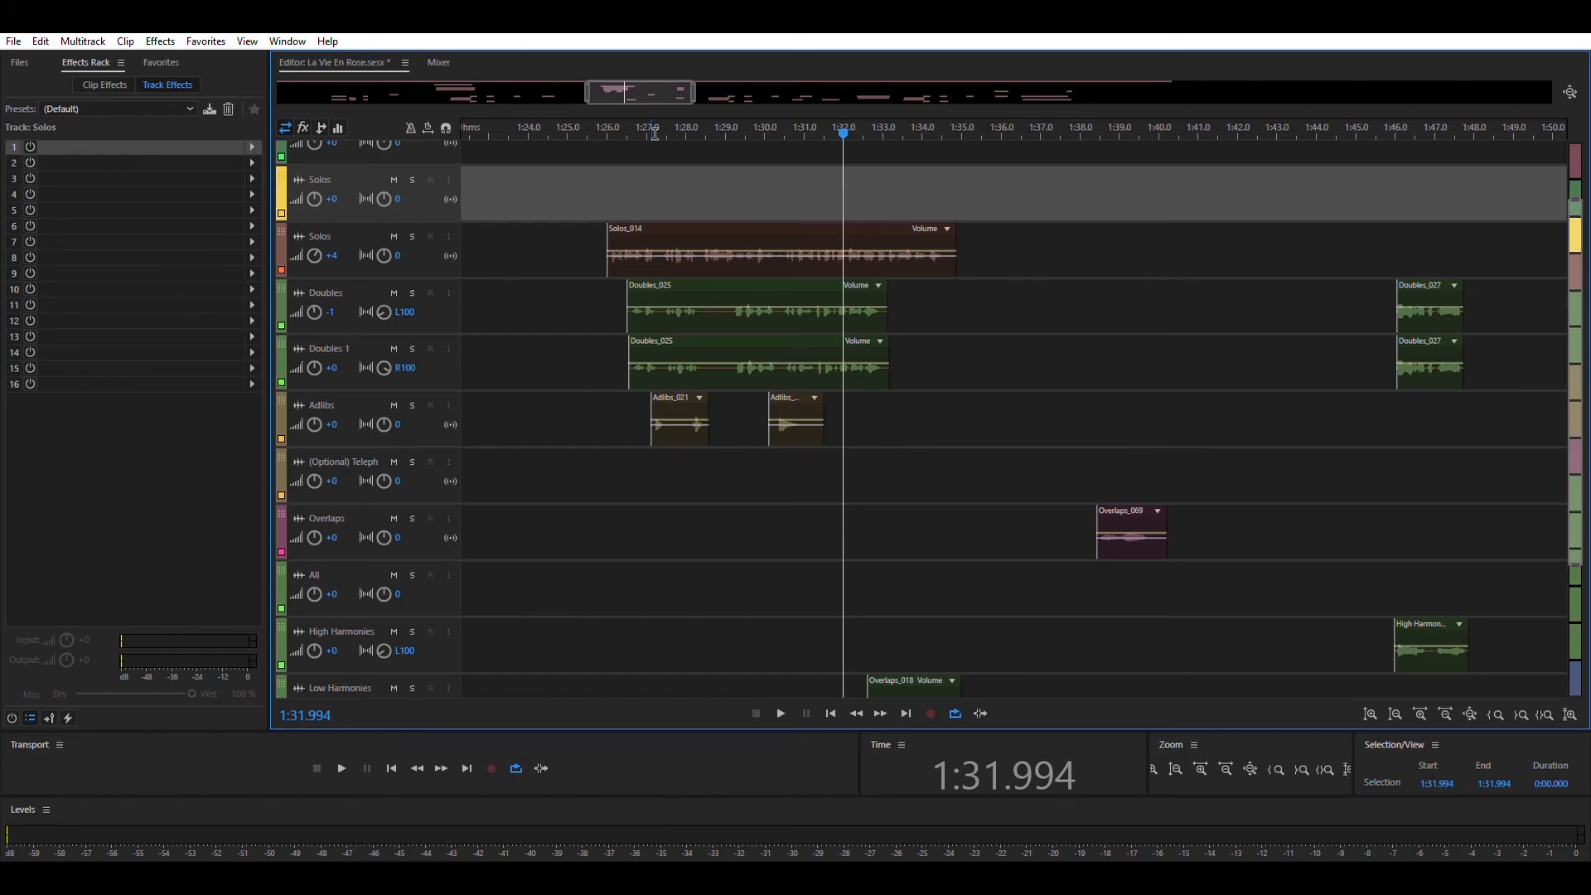
scroll(643, 242, "up", 3)
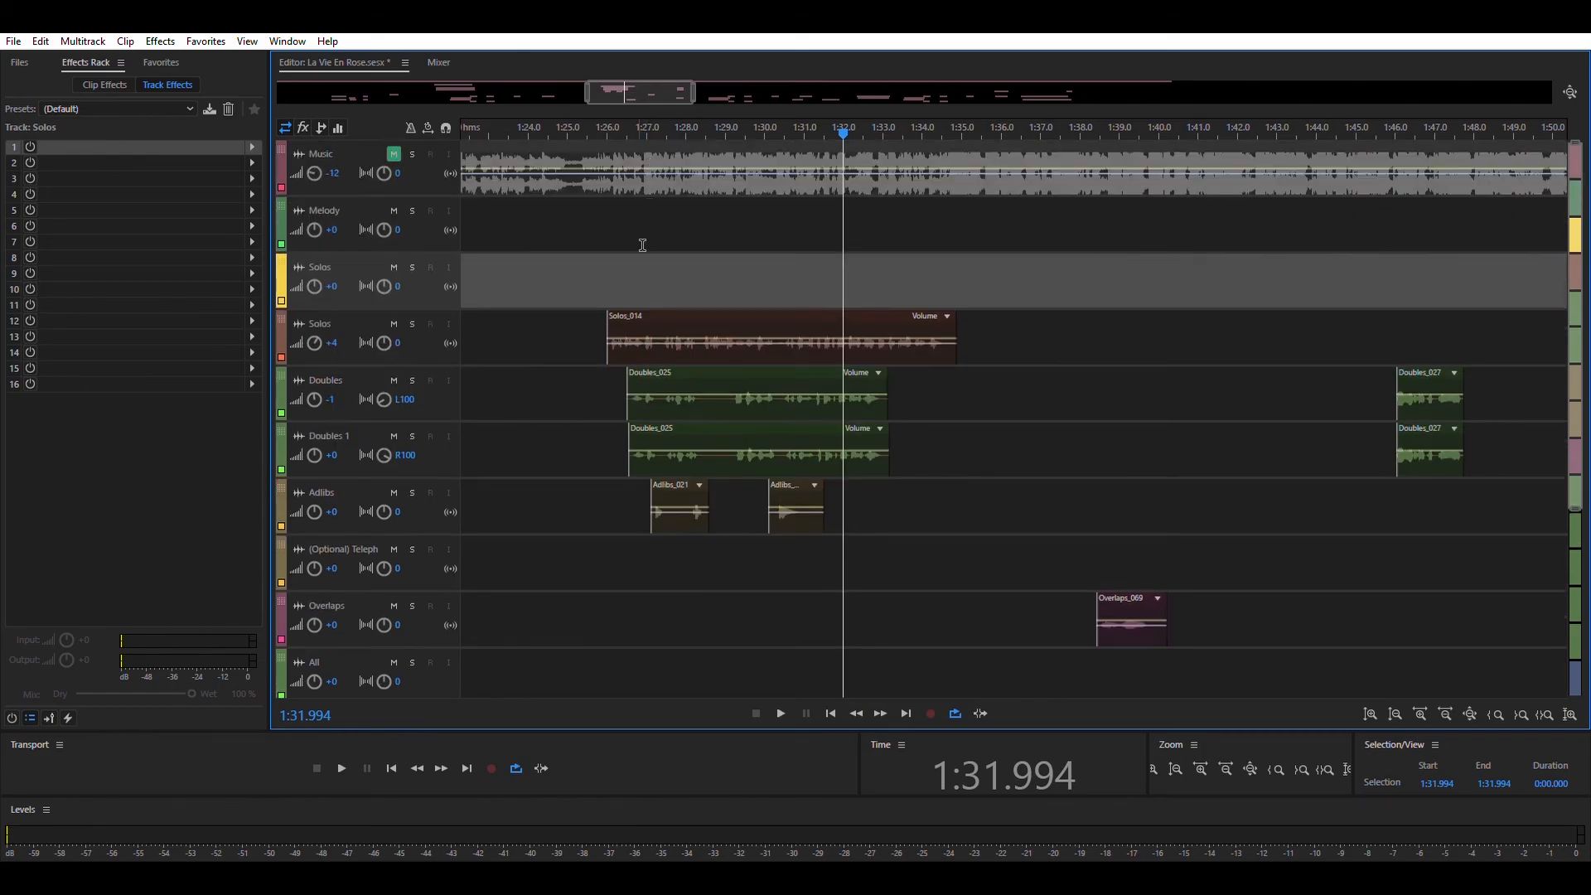
left_click(394, 154)
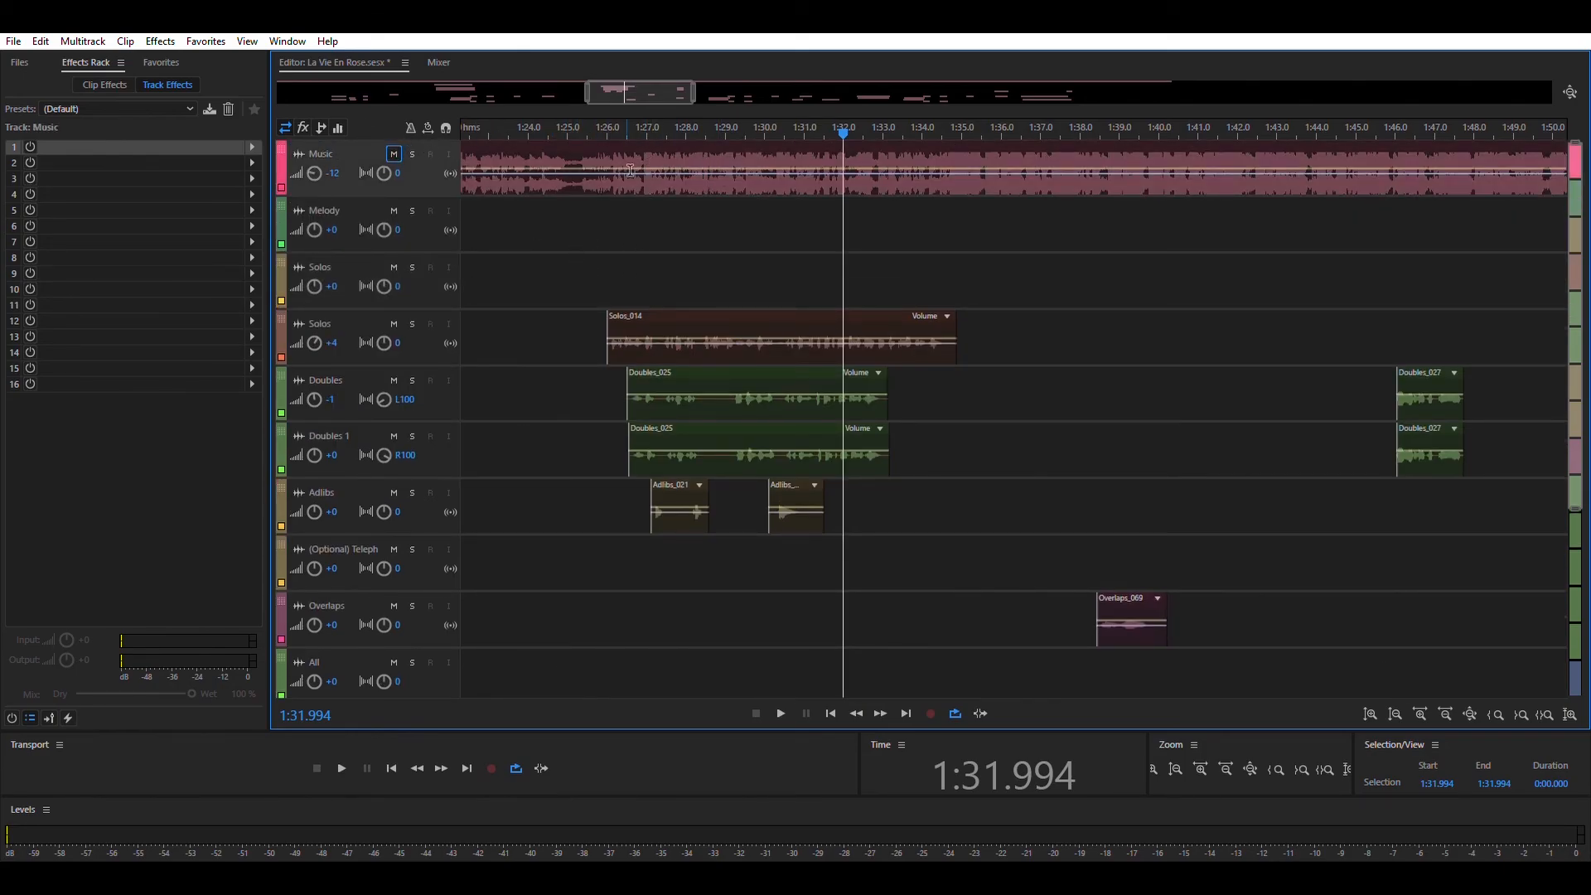
left_click(393, 154)
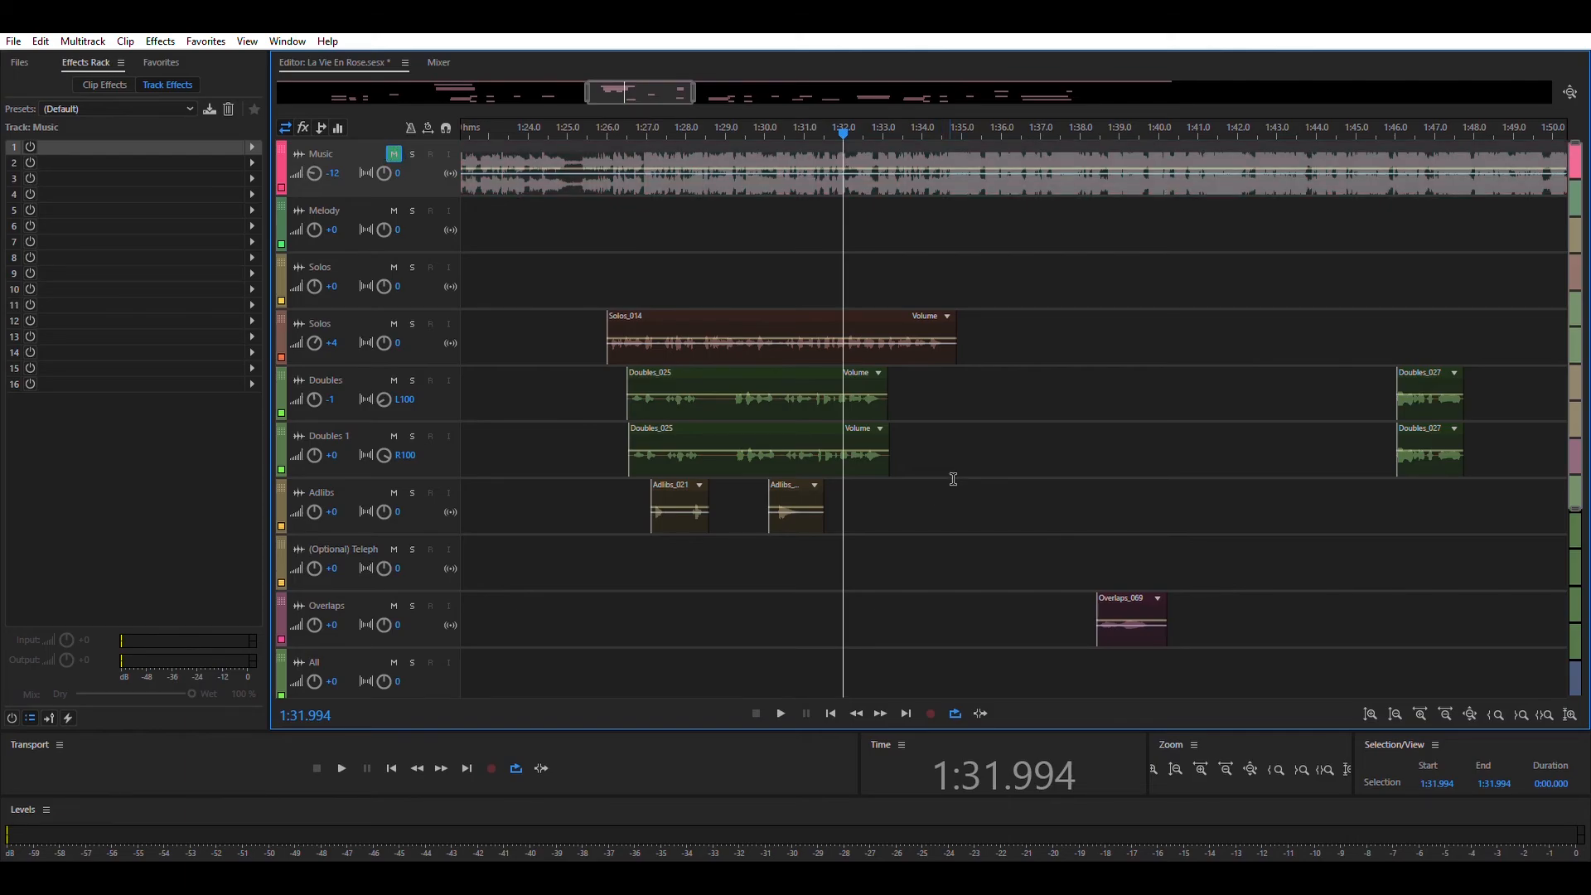
- Place the playhead at 1:26.640 near the start of the doubles and save the session
scroll(935, 490, "down", 3)
scroll(934, 490, "up", 3)
left_click(635, 279)
key("ctrl+s")
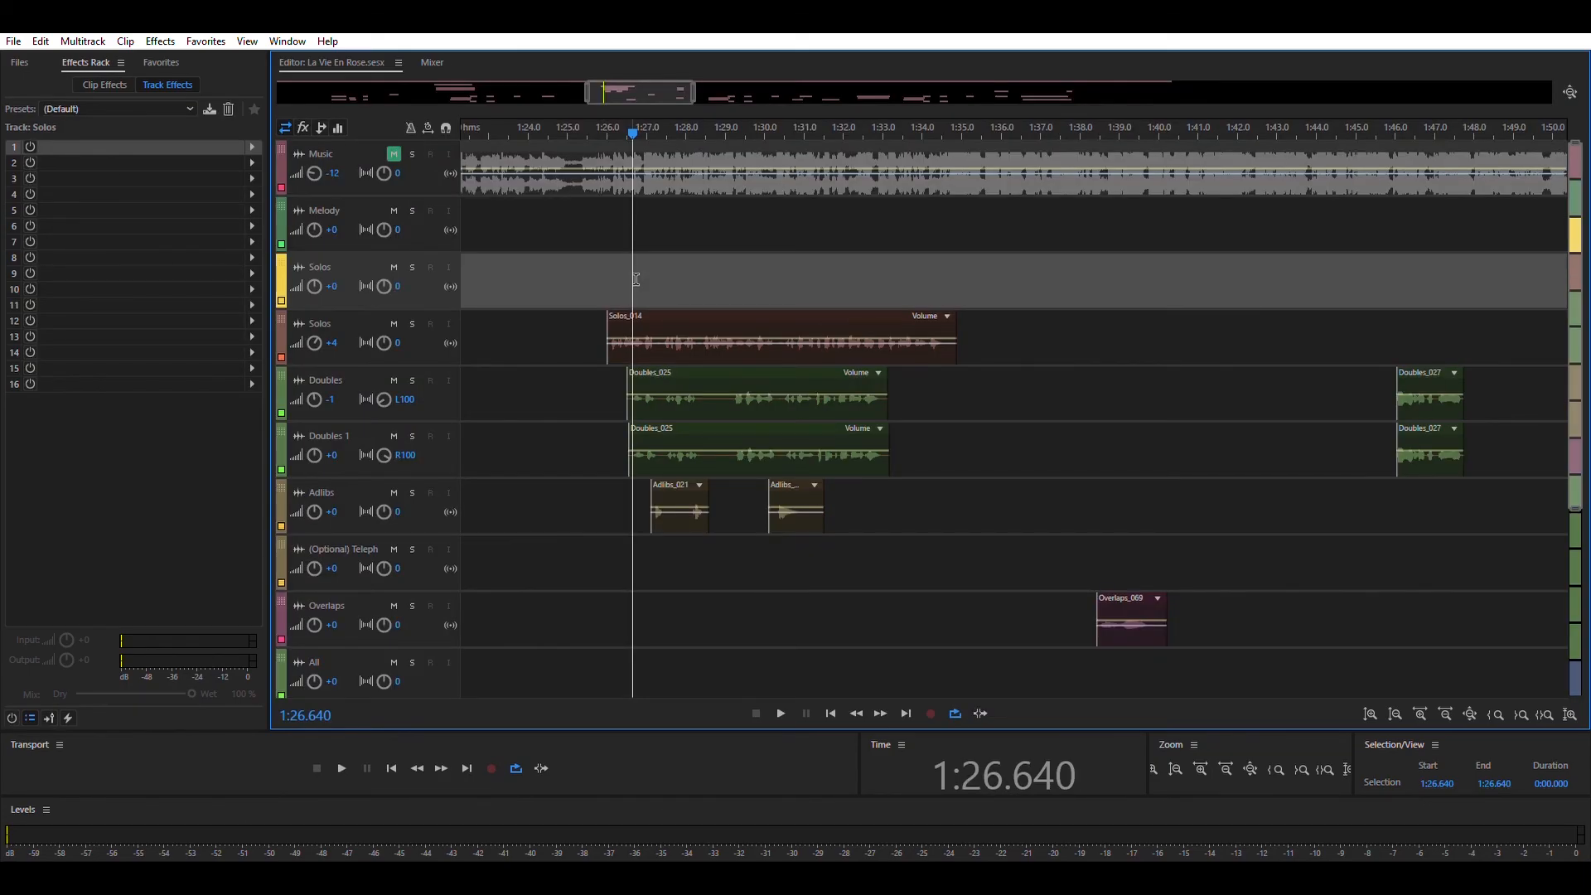
- Play the harmonies section, continuing from 1:59.225 just before the All and Overlap Harmonies clips
left_click_drag(695, 91, 817, 94)
scroll(948, 500, "down", 4)
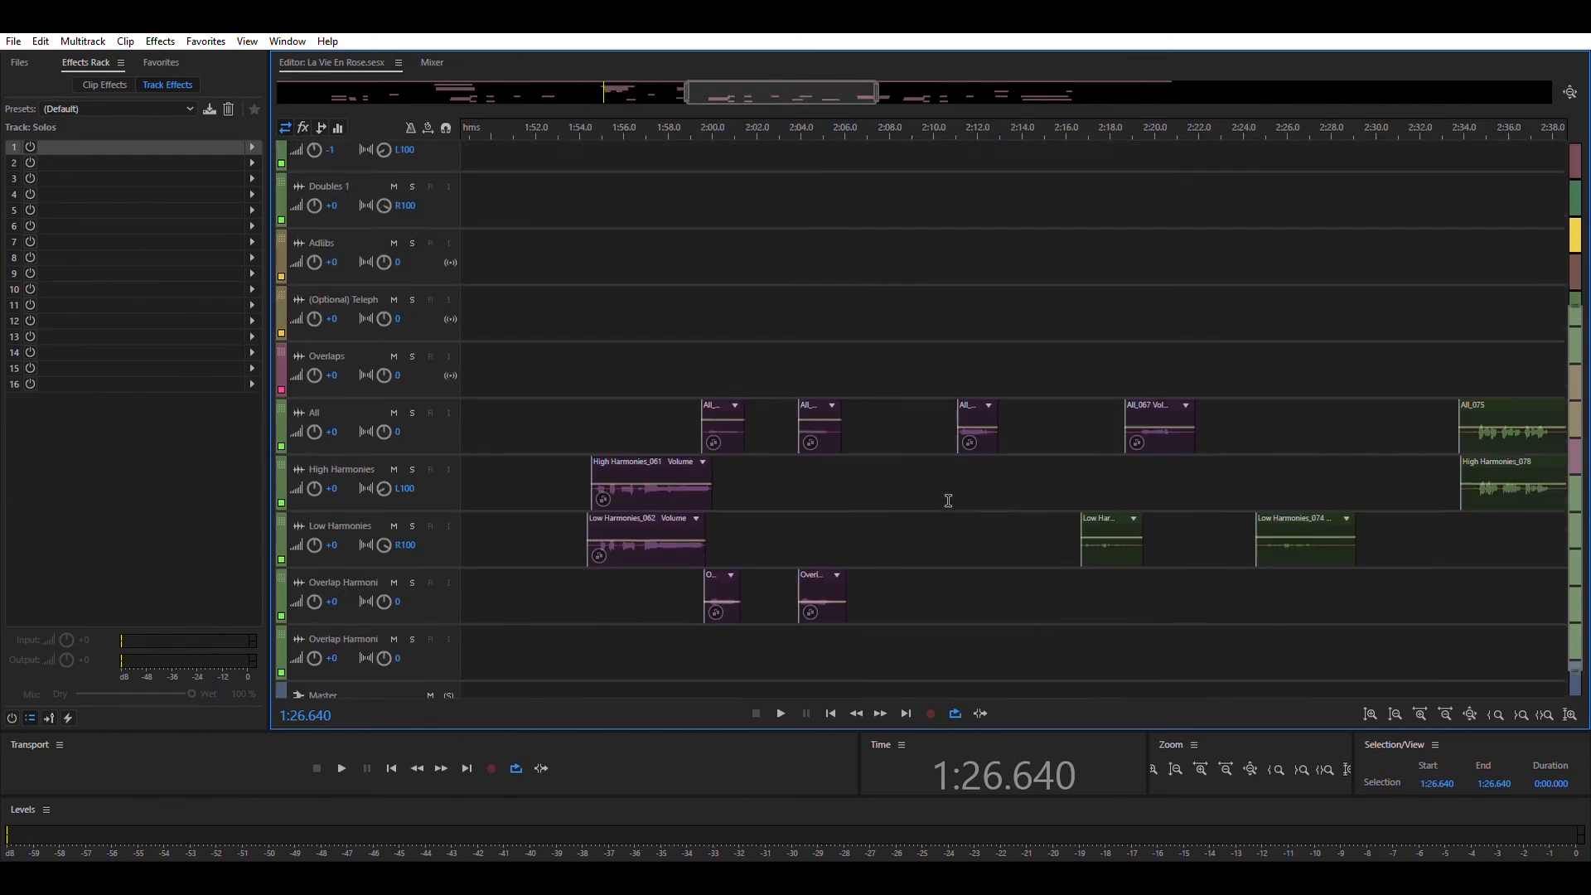
scroll(948, 501, "down", 1)
left_click(613, 392)
key("space")
left_click(697, 322)
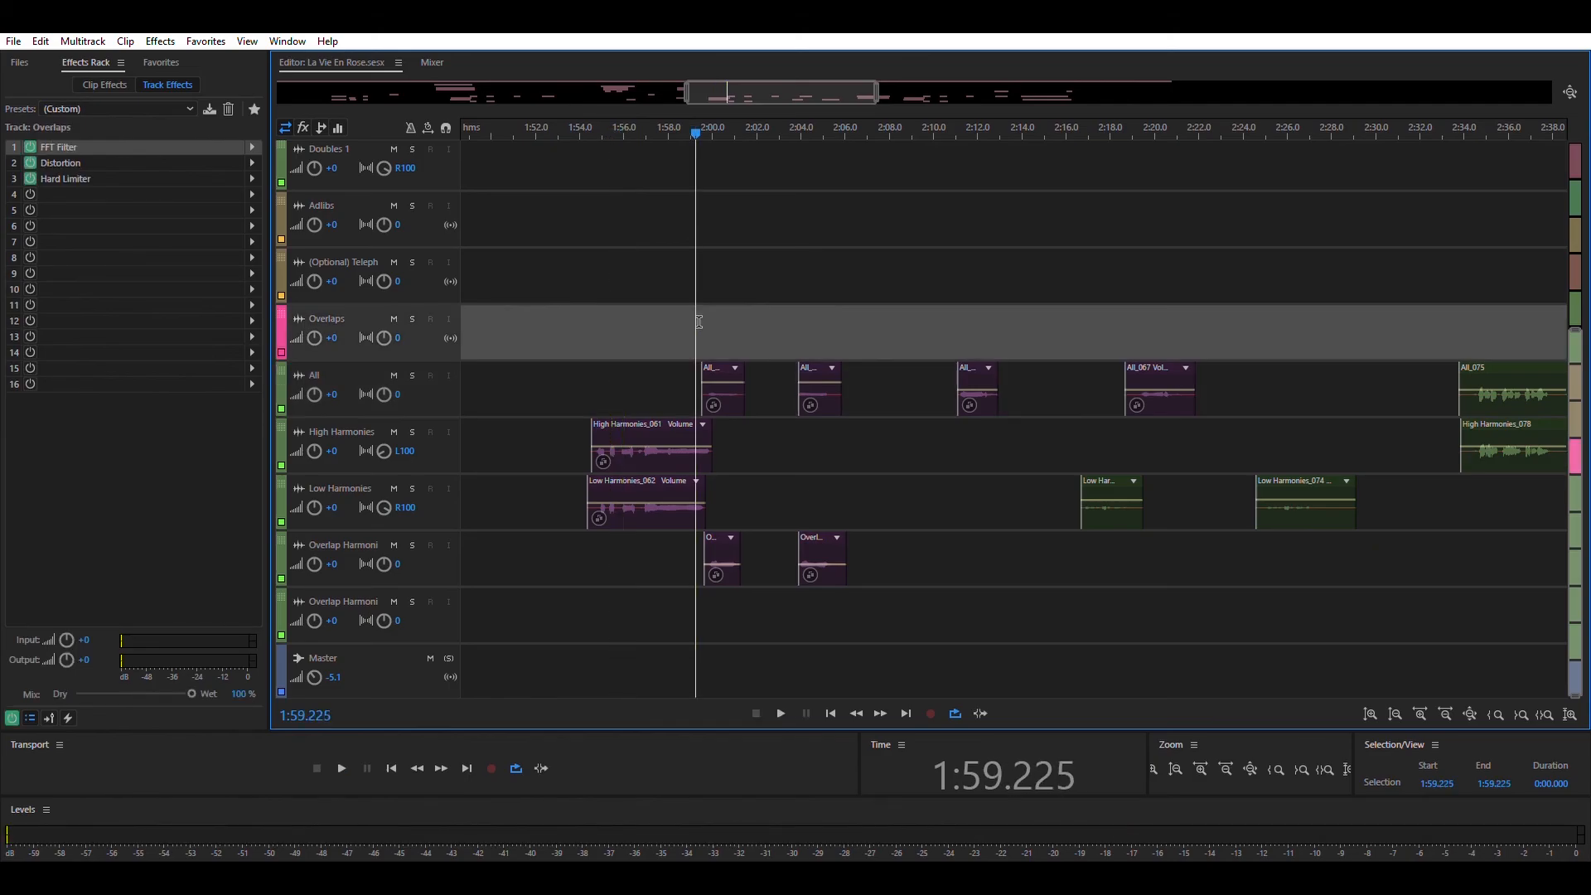
key("space")
- Play the All_075 and High Harmonies_078 clips together from 2:33.949 and stop at 2:37.949
left_click_drag(841, 103, 911, 103)
left_click(1047, 317)
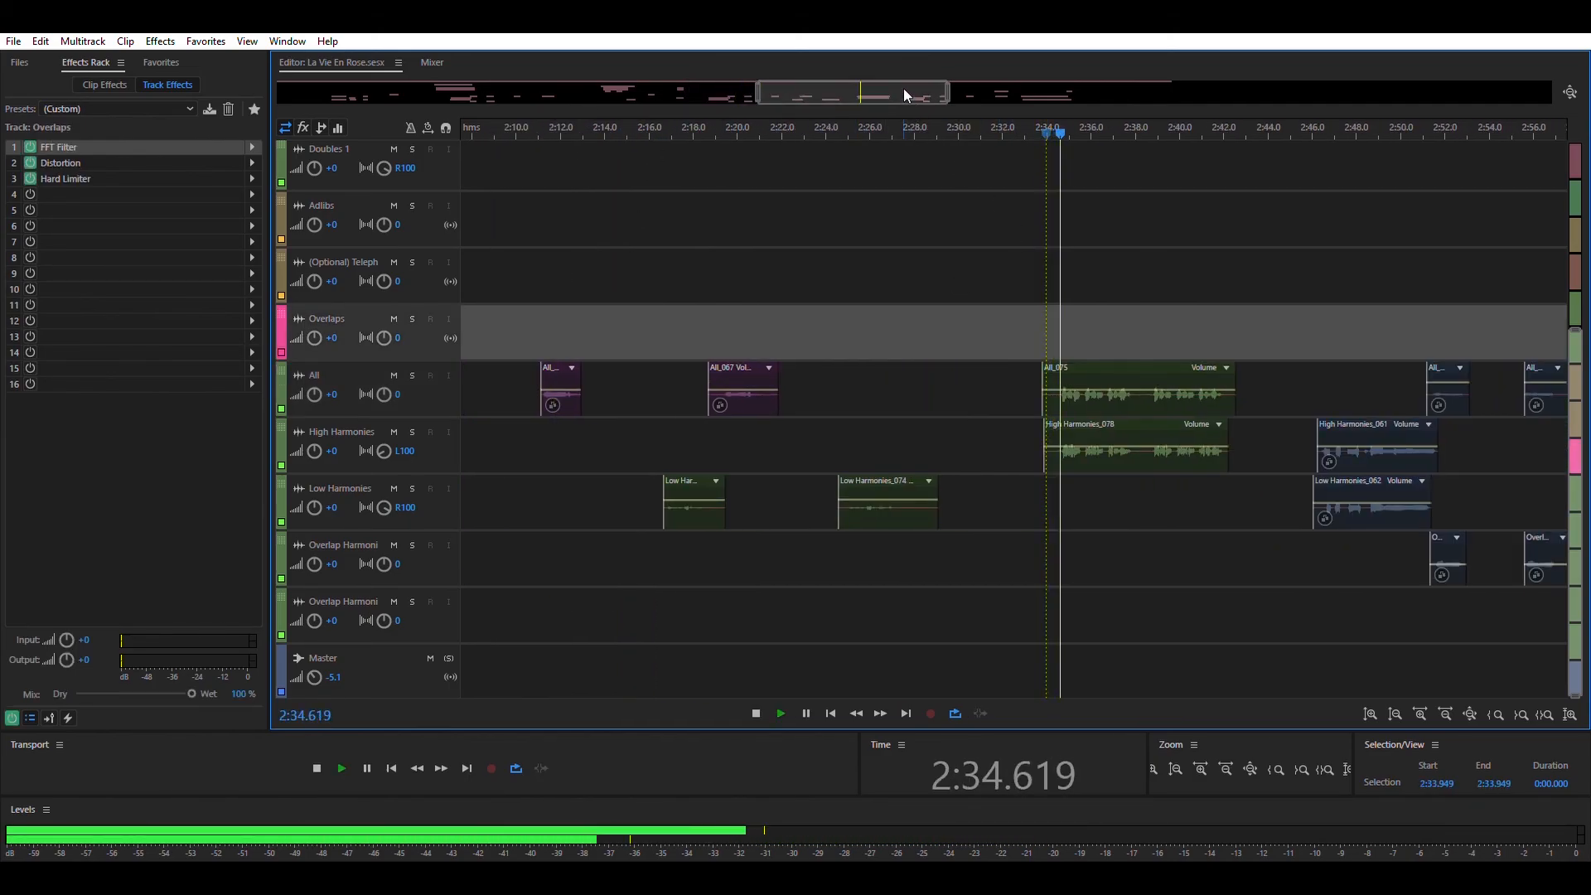
left_click_drag(920, 89, 958, 95)
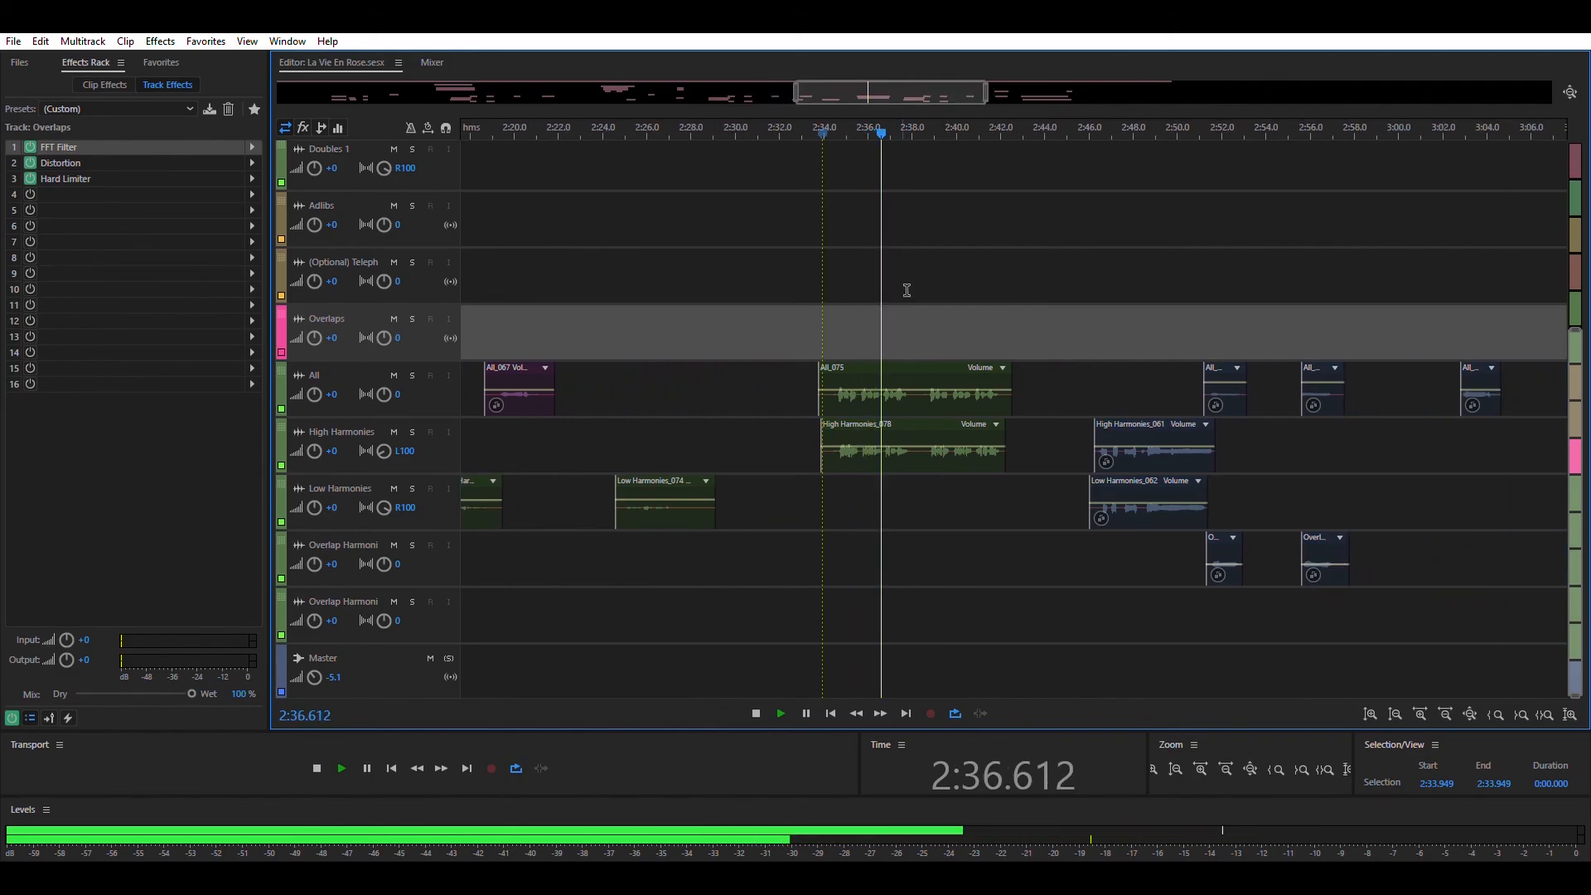
key("space")
- Widen the timeline view back to the session's start to examine the overall track layout from the Music track down
scroll(1044, 415, "up", 3)
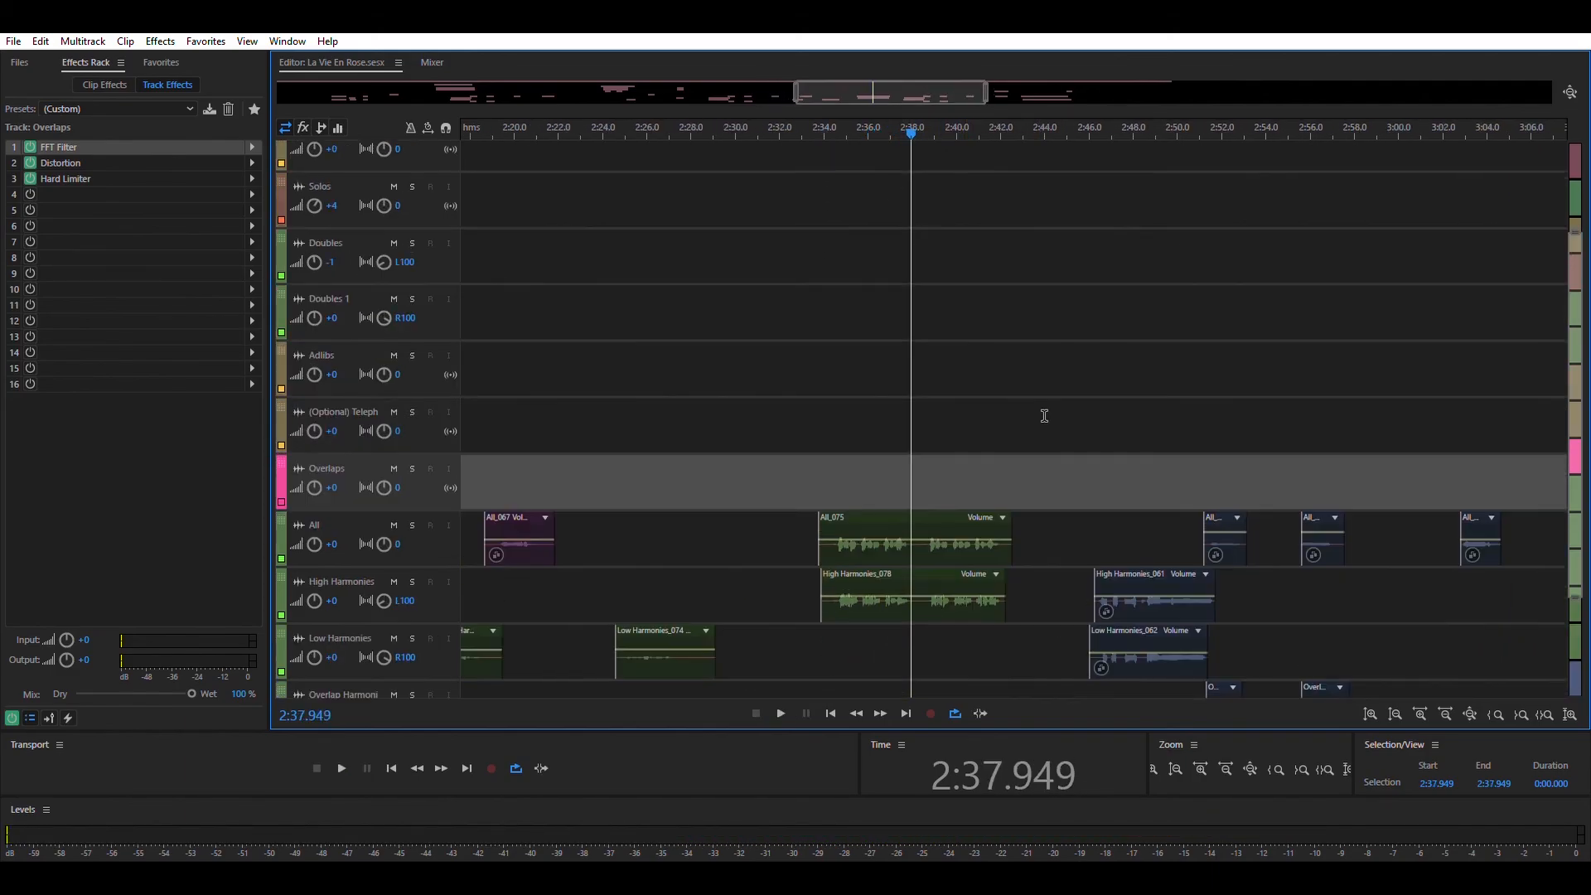
scroll(1044, 415, "up", 3)
left_click_drag(986, 83, 290, 93)
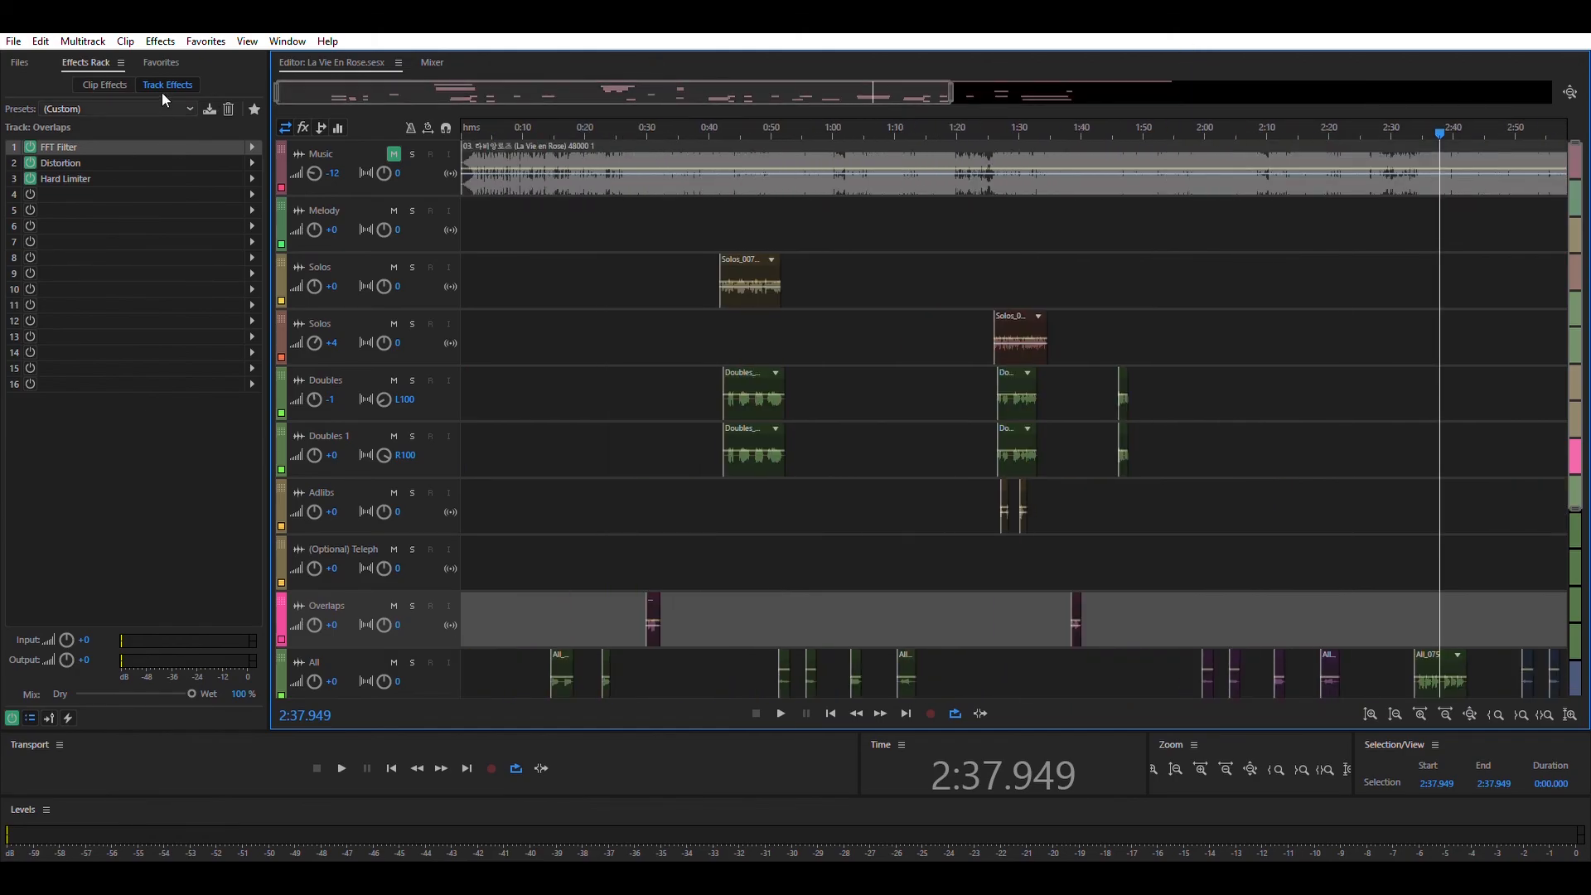